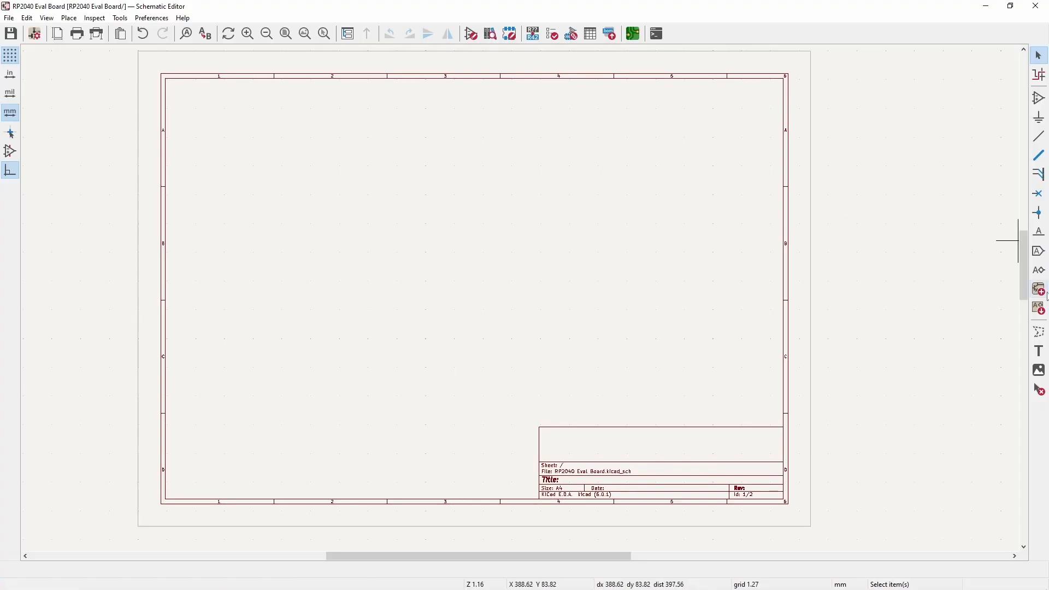
- Draw a hierarchical sheet rectangle in the upper middle of the root schematic page
left_click(1041, 309)
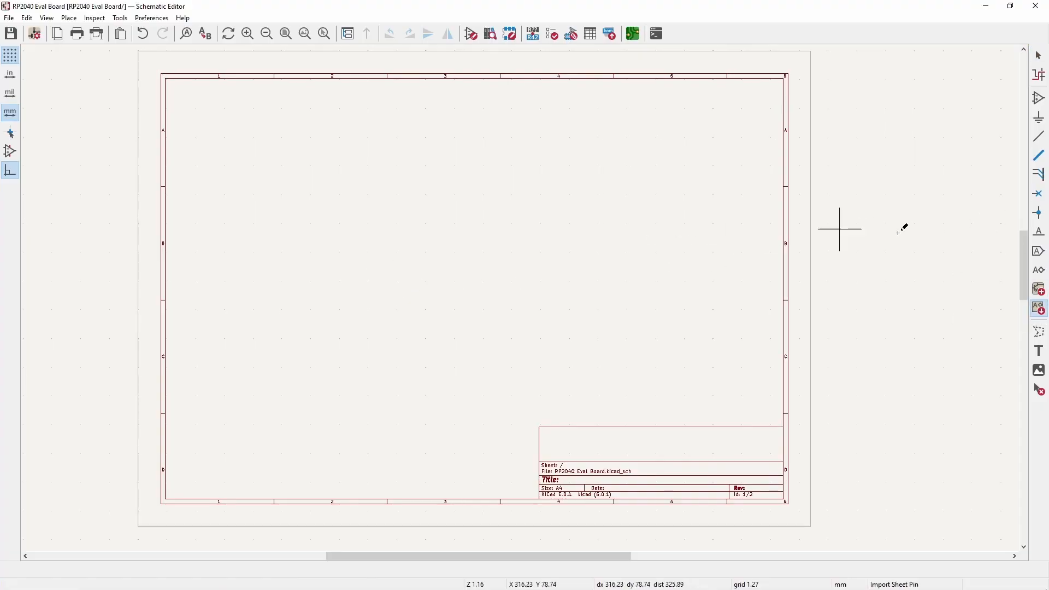
left_click(1039, 289)
left_click(394, 158)
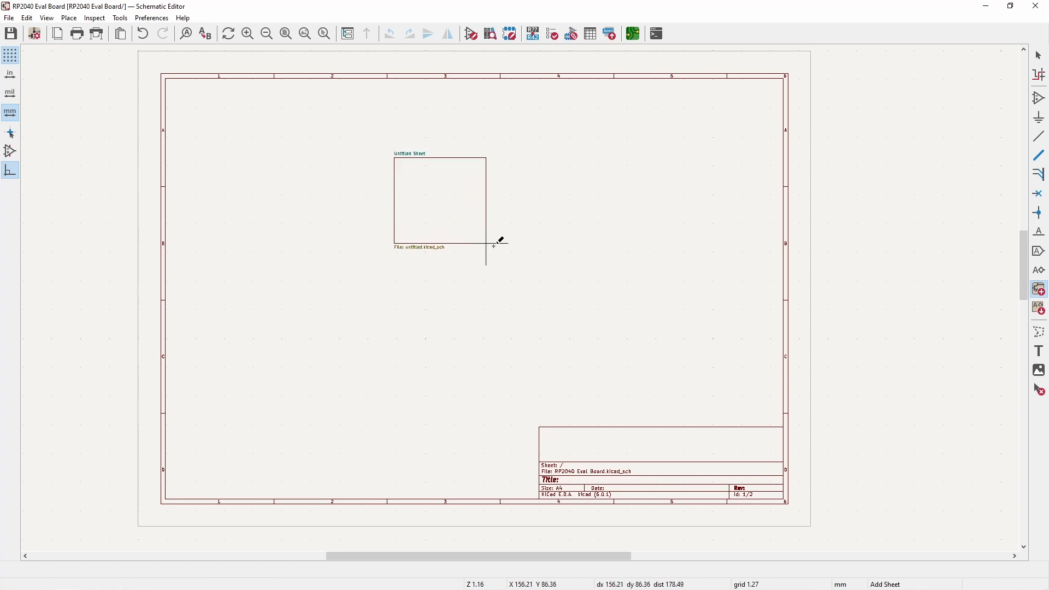
left_click(529, 267)
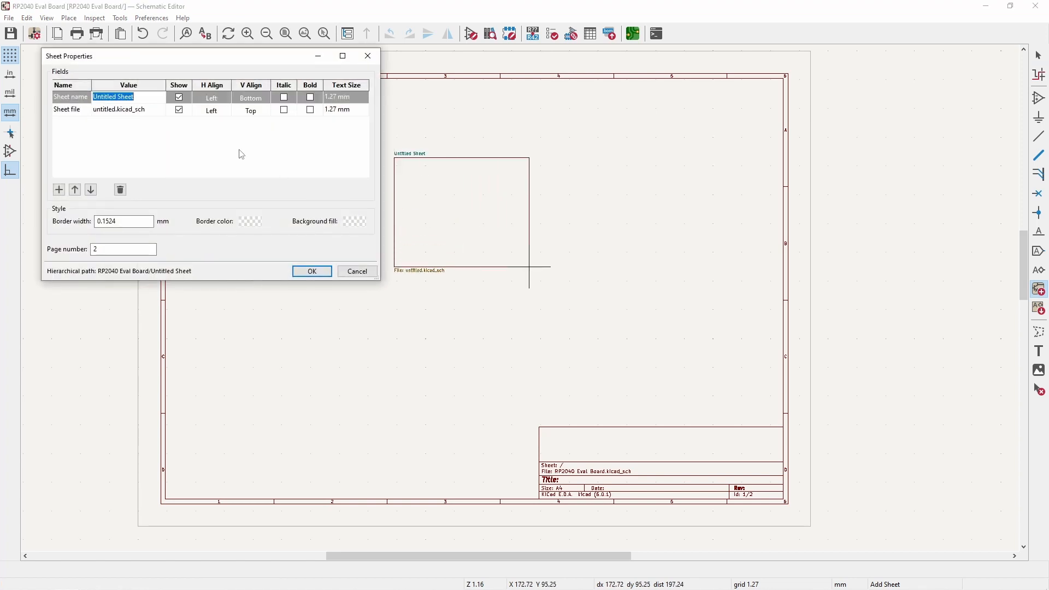
- Name the new hierarchical sheet RP2040 and set its sheet file to RP2040.kicad_sch
type("RP2040")
left_click(117, 112)
left_click_drag(116, 111, 102, 111)
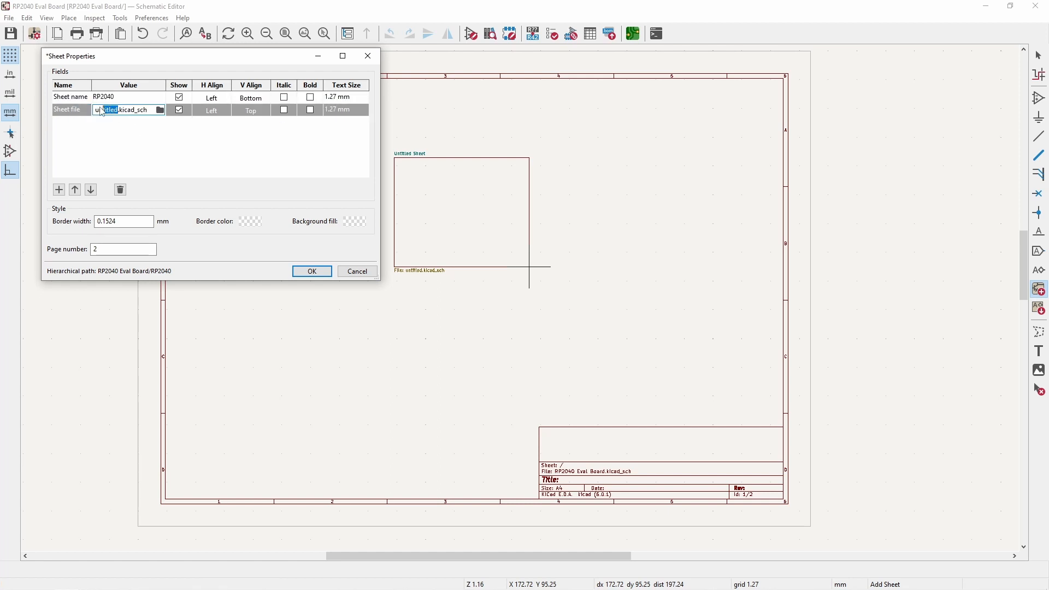
left_click(105, 96)
key("ctrl+c")
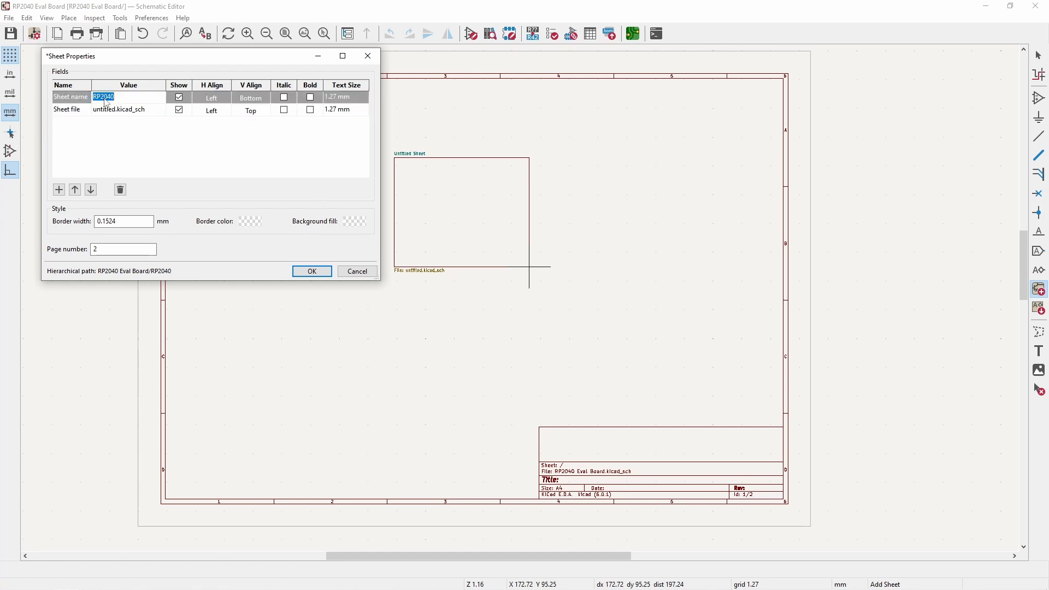
left_click(114, 111)
left_click_drag(117, 112, 94, 112)
key("ctrl+v")
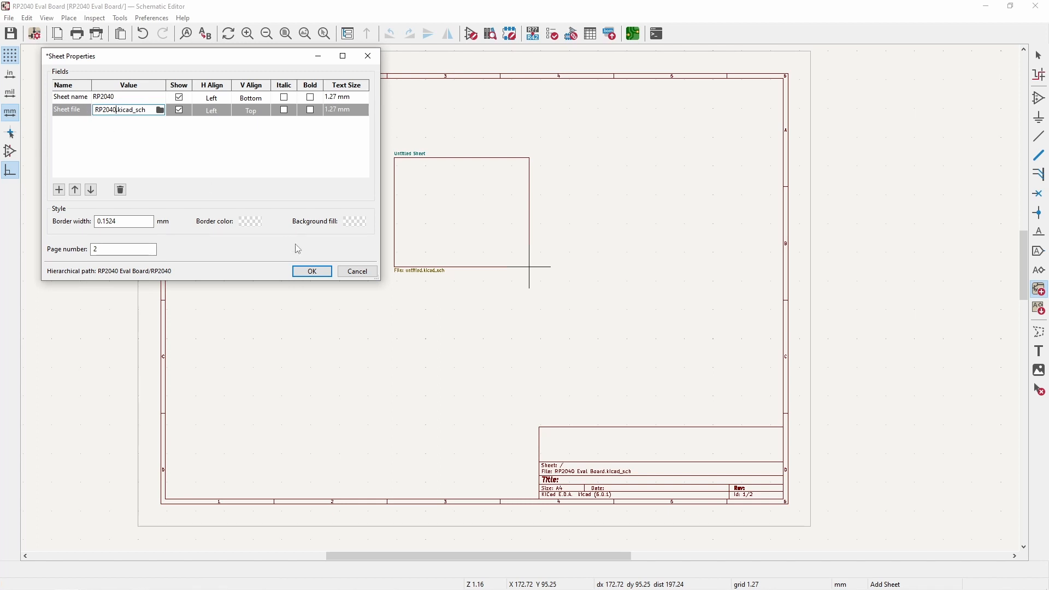
left_click(301, 272)
scroll(536, 311, "up", 3)
key("Escape")
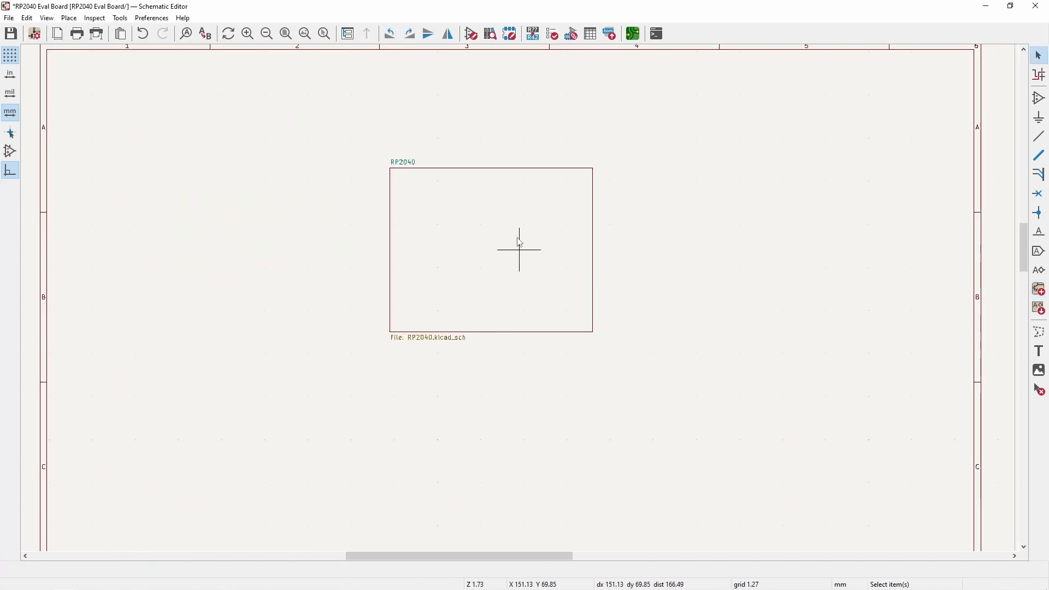
- Enter the RP2040 subsheet and place the RP2040 microcontroller symbol near the middle of the page
double_click(494, 264)
left_click(1039, 98)
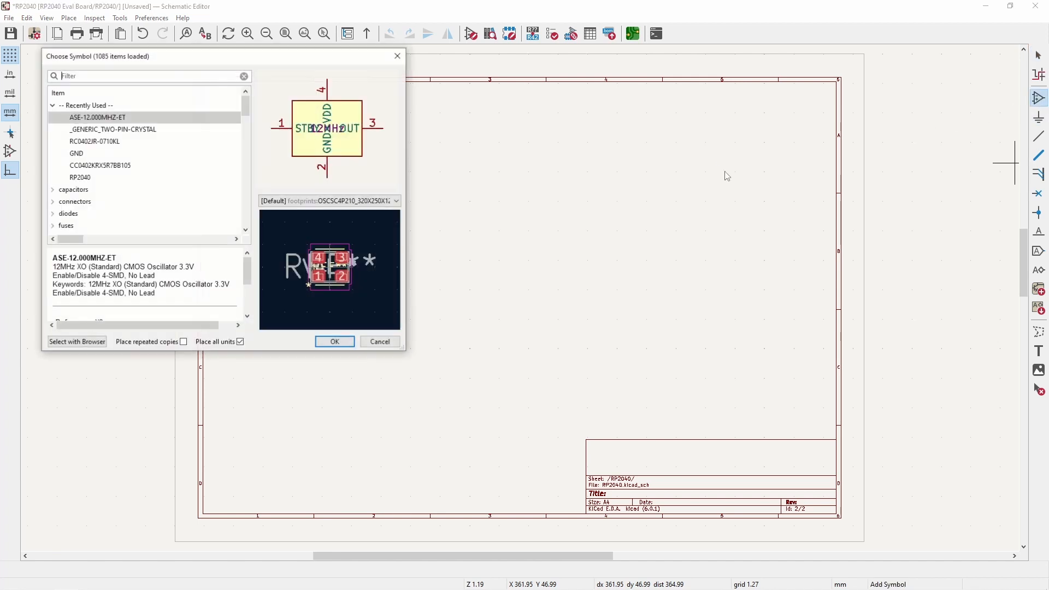
double_click(96, 178)
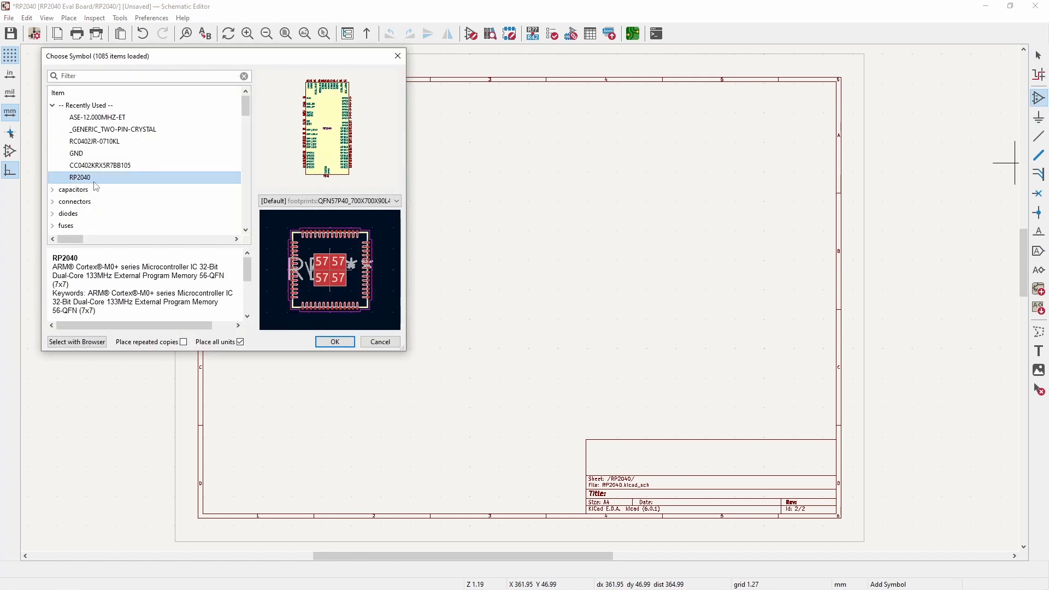
scroll(354, 202, "up", 2)
left_click(520, 298)
key("Escape")
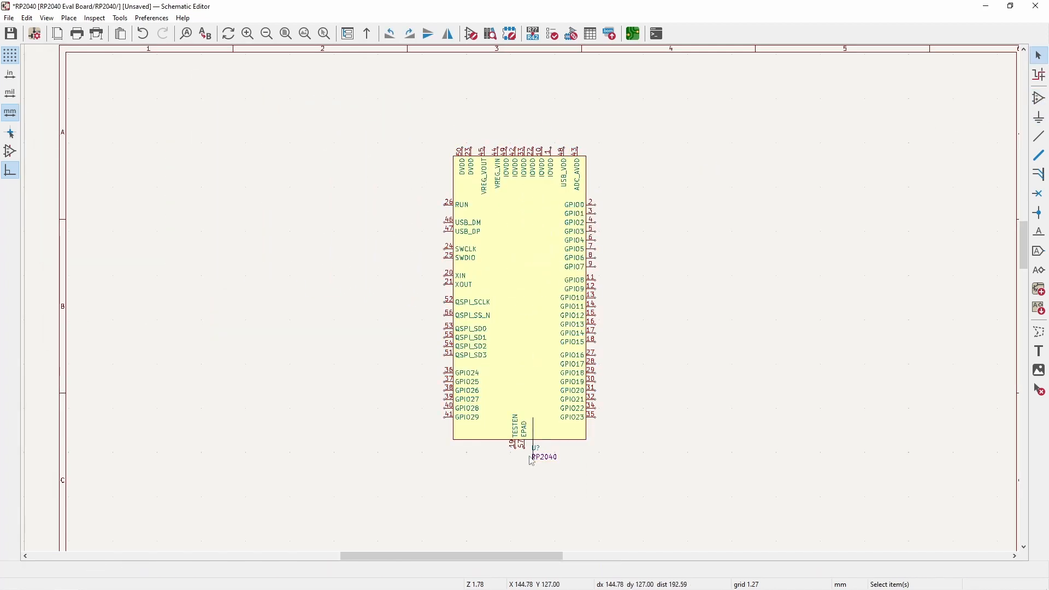
- Move the RP2040 value text below the symbol's lower-right corner and the U? reference above its upper-right corner
key("m")
scroll(555, 440, "up", 3)
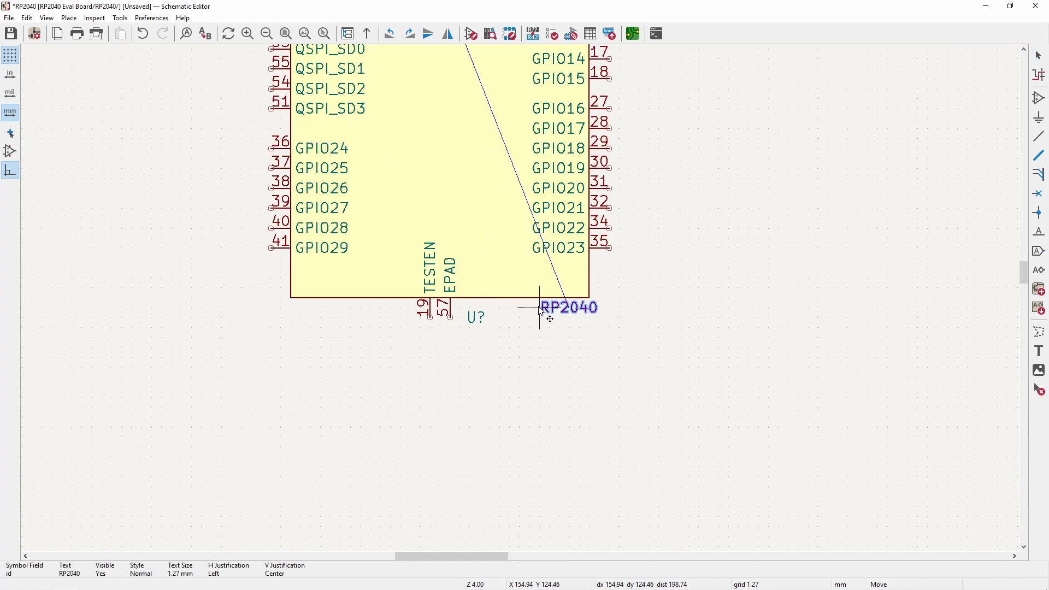
left_click(537, 315)
key("m")
scroll(481, 322, "down", 3)
scroll(542, 161, "up", 5)
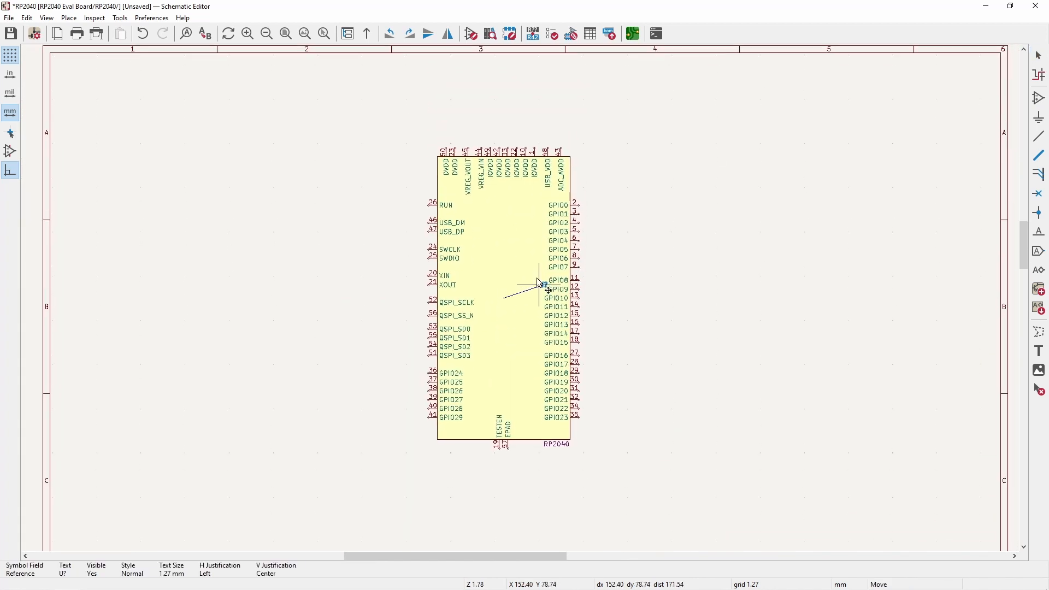
left_click(491, 284)
key("Escape")
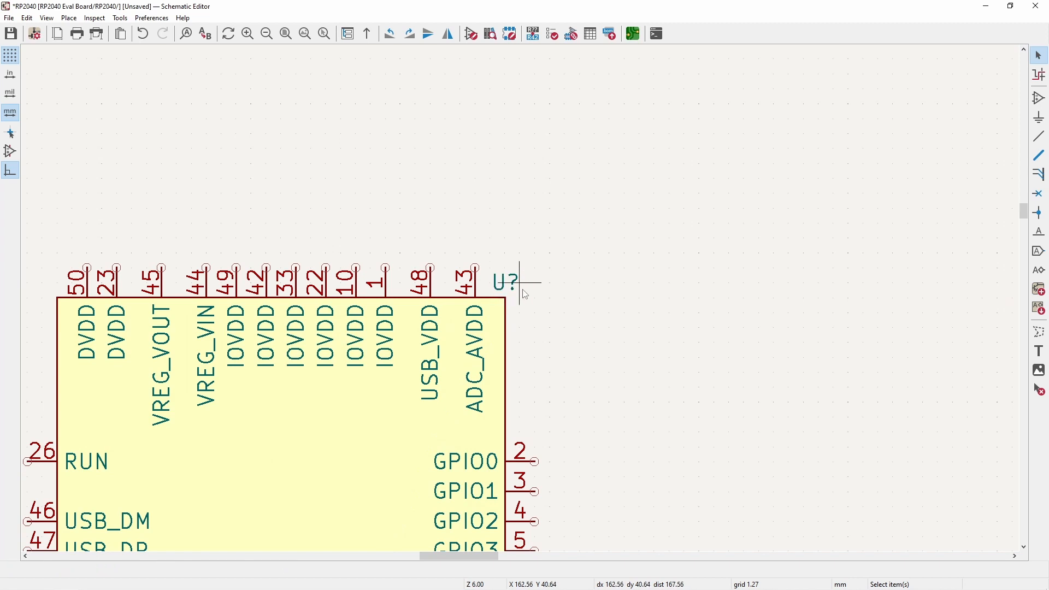
- Place a GND power symbol centred below the TESTEN and EPAD pins, with its GND text directly underneath
scroll(492, 292, "down", 5)
scroll(492, 295, "up", 2)
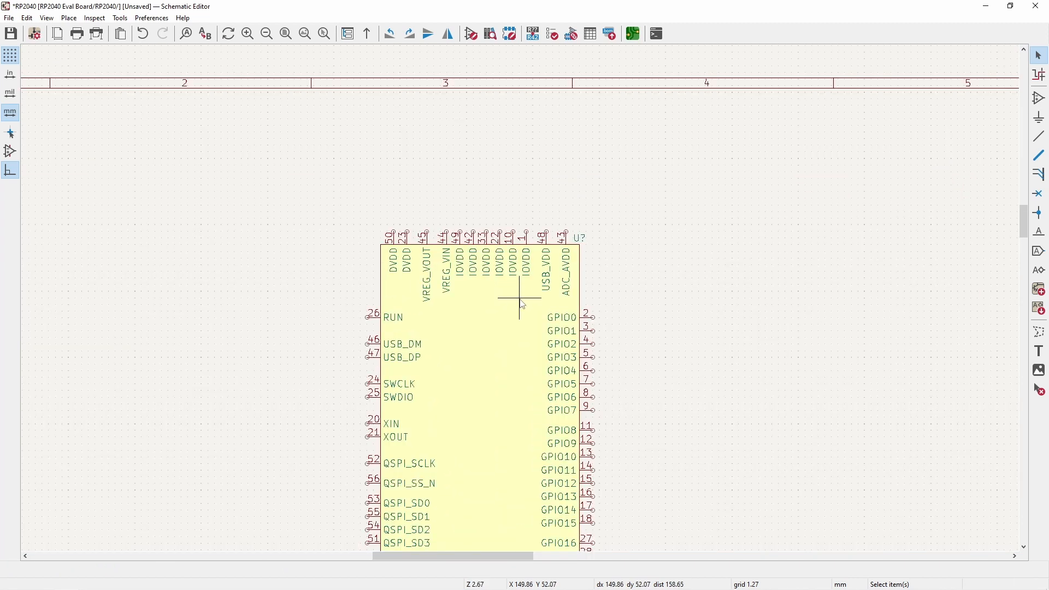
scroll(481, 296, "down", 2)
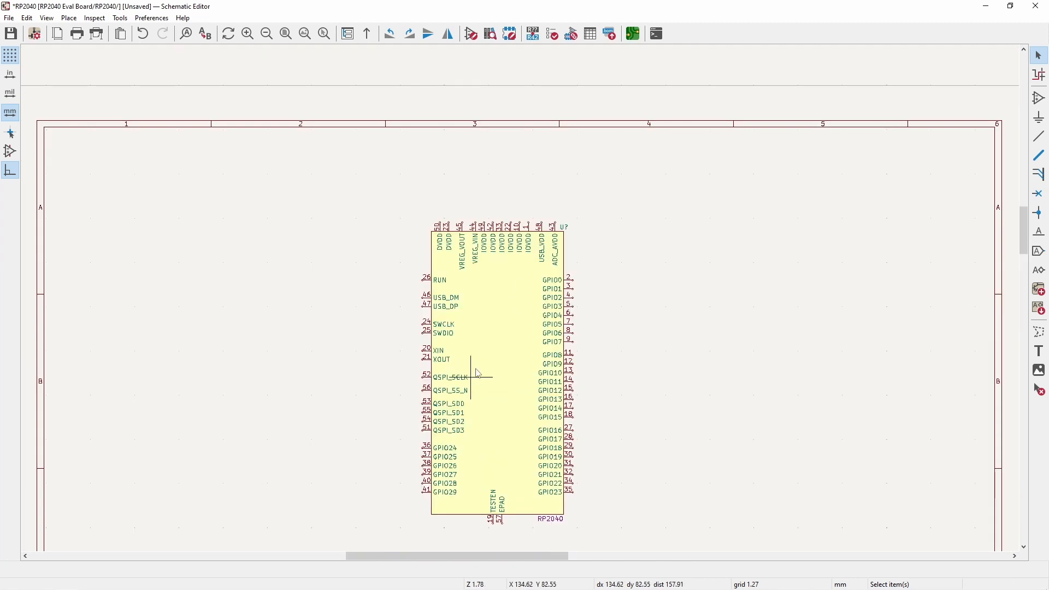
scroll(470, 378, "down", 3)
left_click(1040, 98)
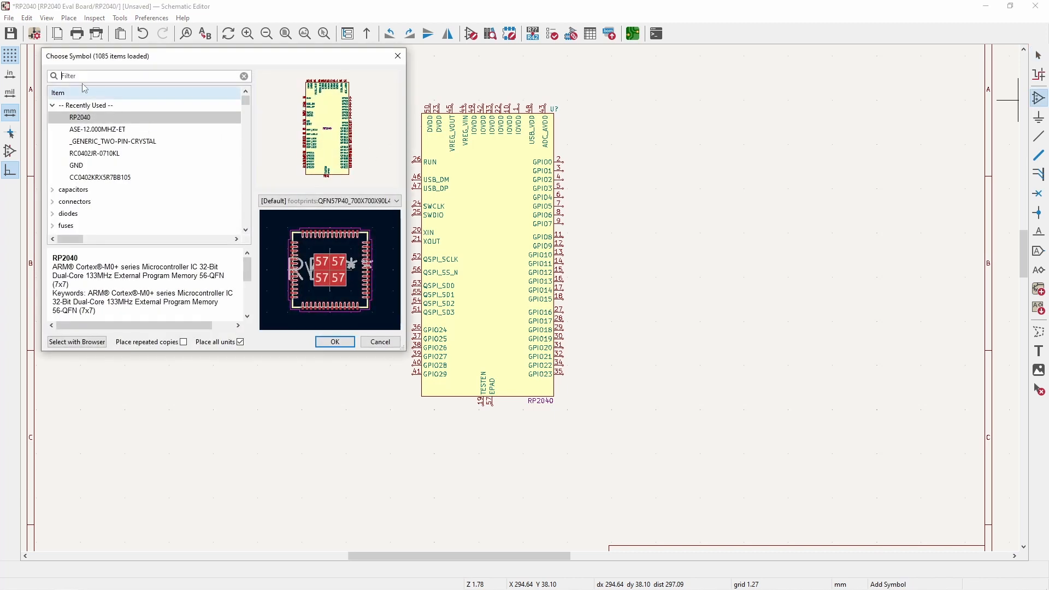
double_click(82, 162)
scroll(519, 299, "up", 2)
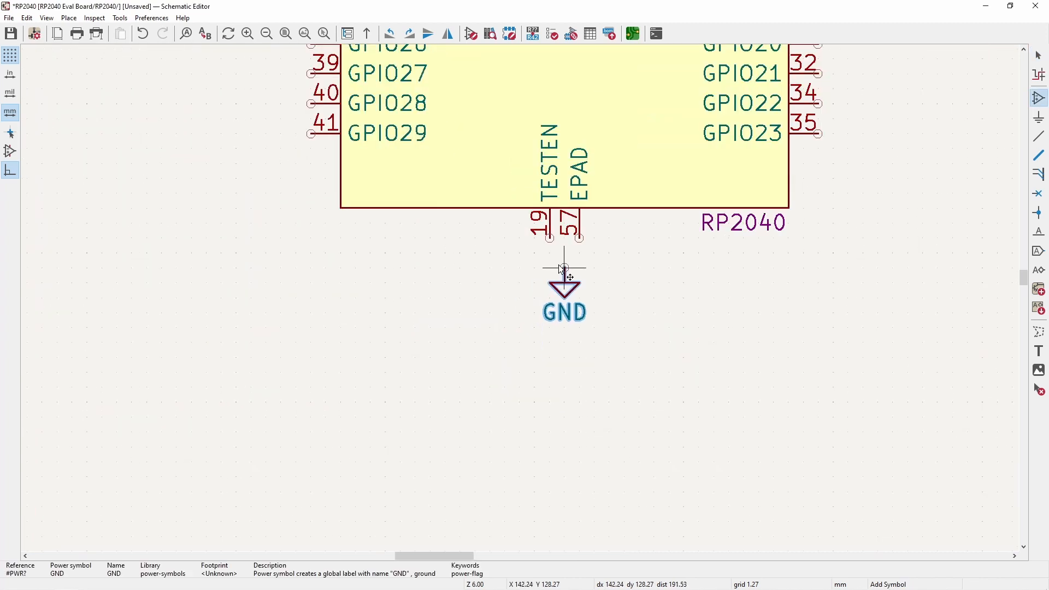
left_click(563, 268)
key("Escape")
left_click(564, 325)
left_click_drag(565, 328, 565, 313)
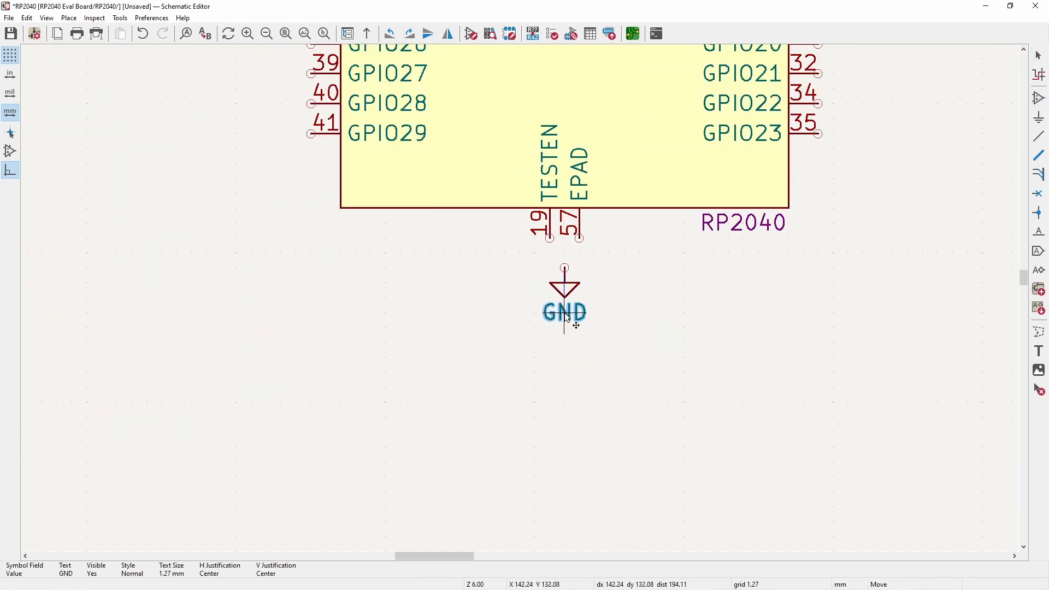
- Wire the TESTEN pin 19 and EPAD pin 57 together to the GND symbol
key("w")
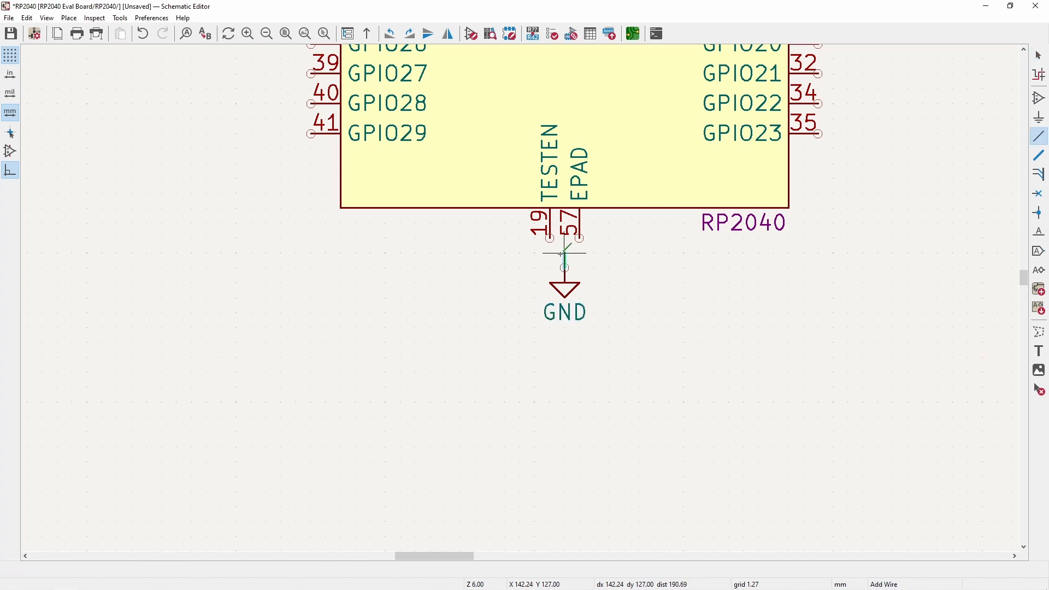
left_click(550, 238)
key("w")
left_click(580, 253)
key("Escape")
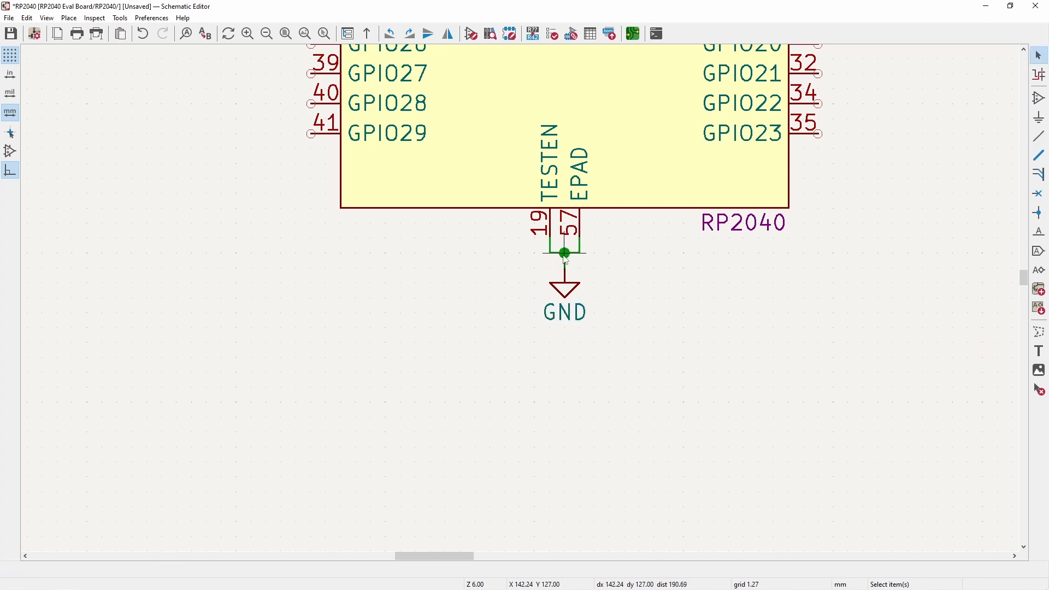
scroll(520, 298, "down", 3)
scroll(525, 283, "up", 1)
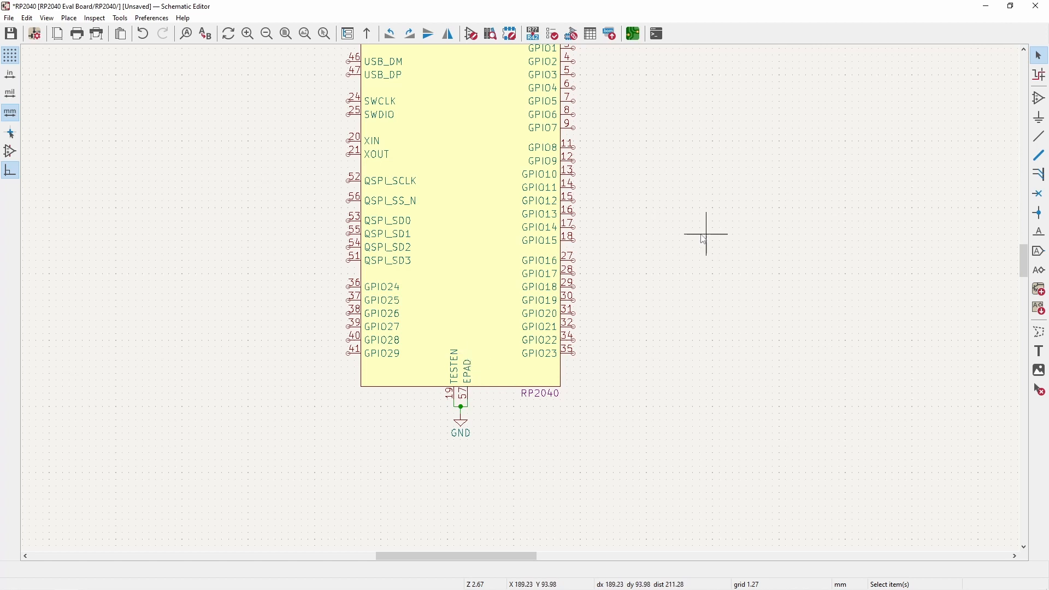
left_click_drag(688, 239, 799, 355)
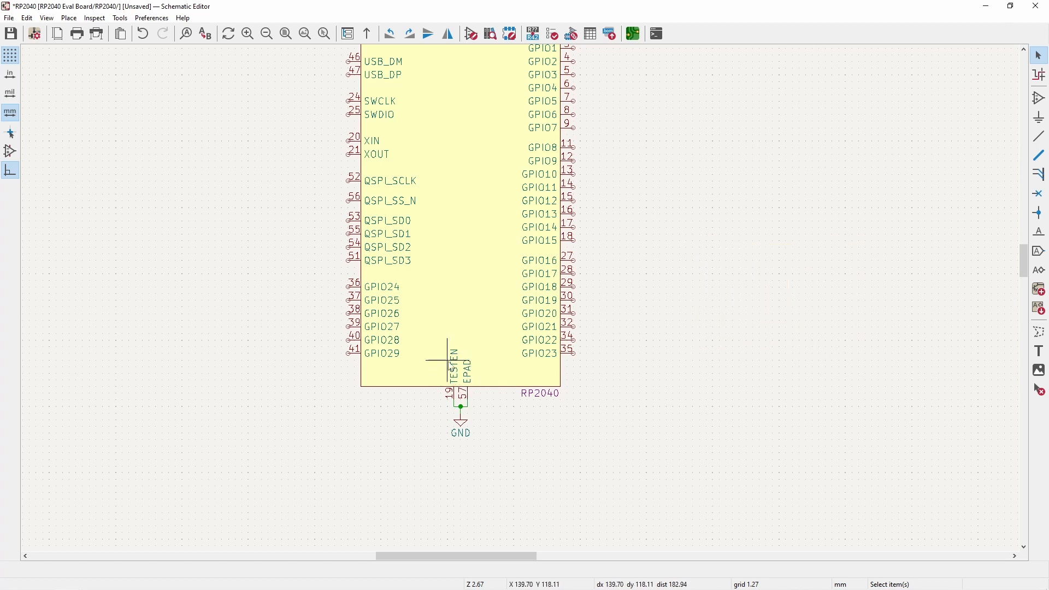
- Wire the VREG_VOUT pin 45 to both DVDD pins, 50 and 23, above the RP2040 symbol
scroll(452, 363, "up", 10, "shift")
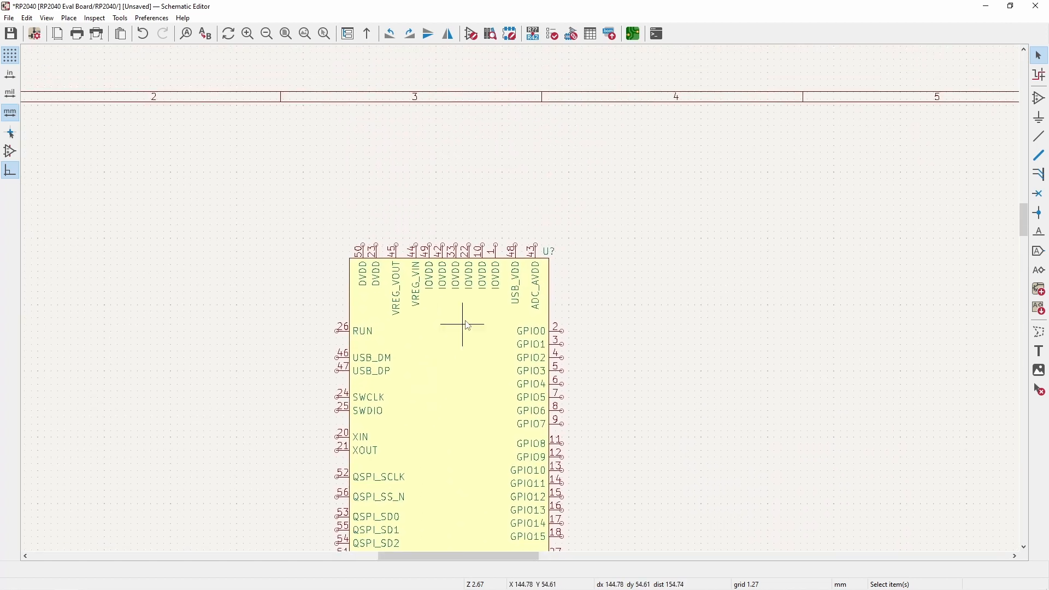
scroll(477, 276, "up", 2, "shift")
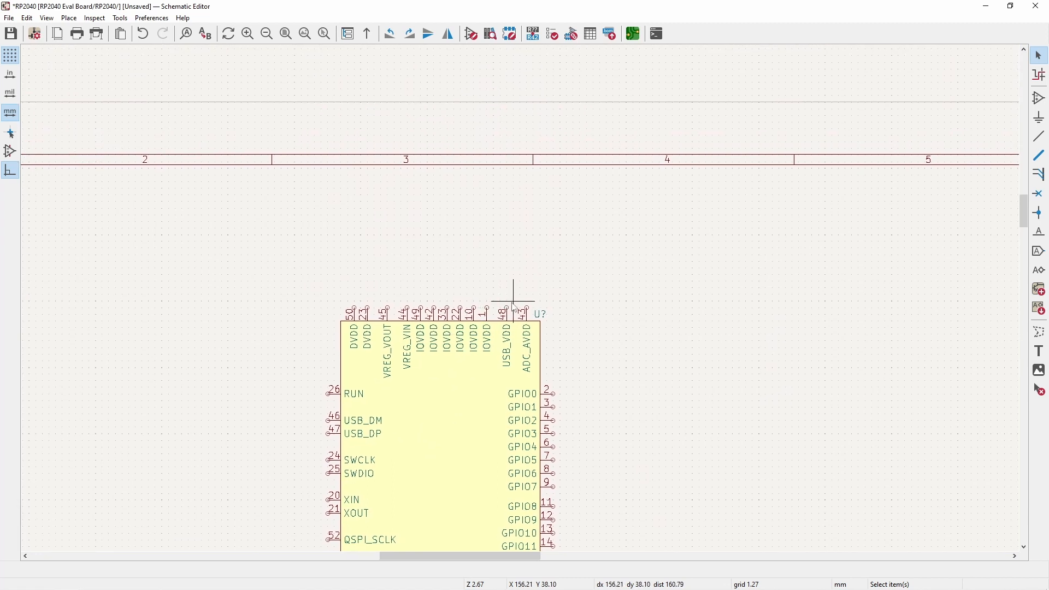
scroll(519, 299, "up", 2)
left_click(222, 298)
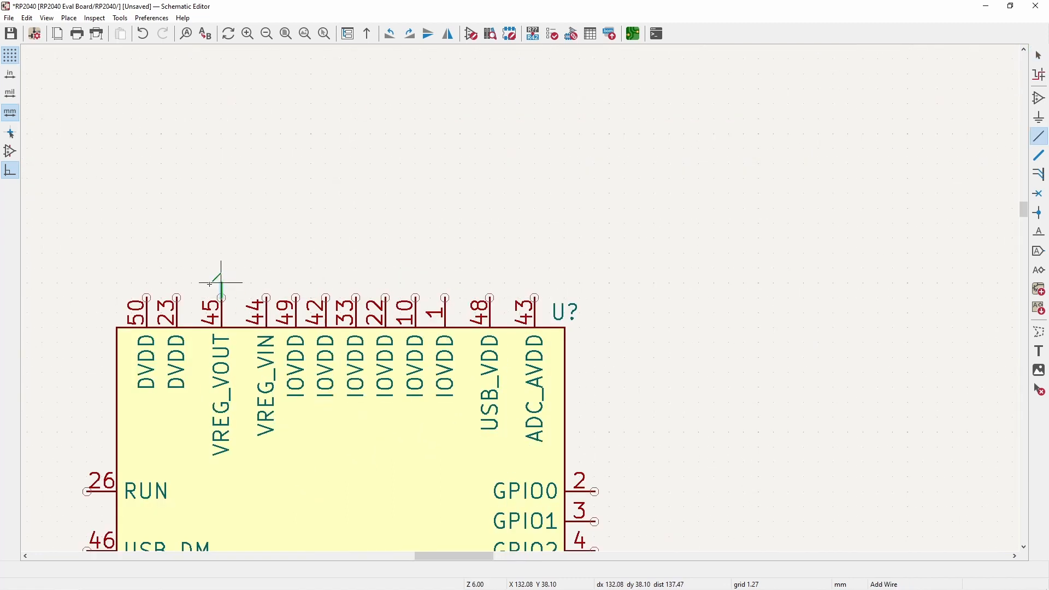
left_click(146, 283)
left_click(146, 298)
key("w")
left_click(177, 283)
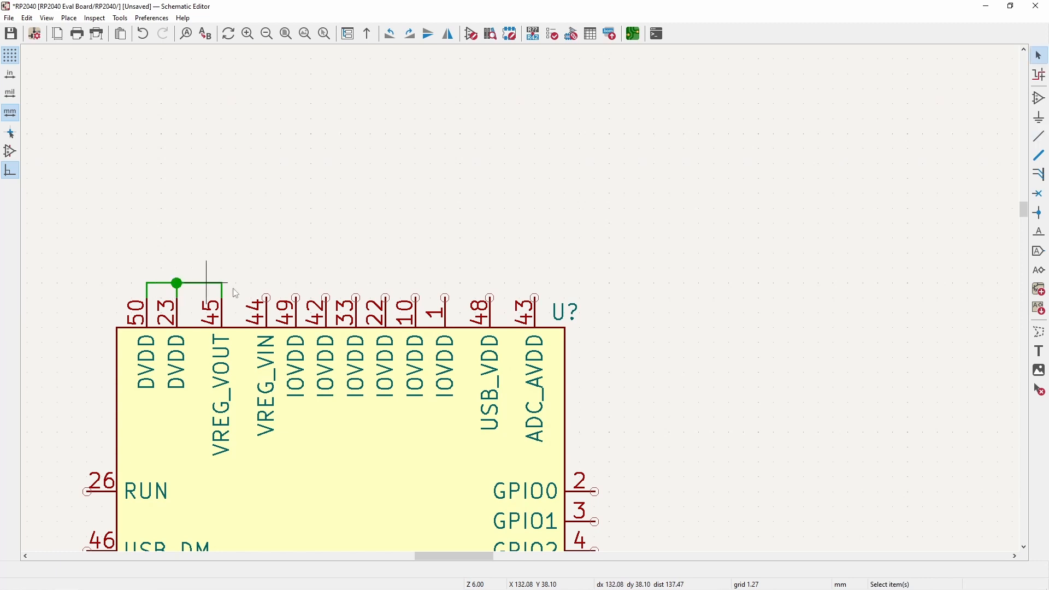
- Wire the VREG_VIN pin 44 across to the ADC_AVDD pin 43 and join the USB_VDD pin 48 to that wire
key("w")
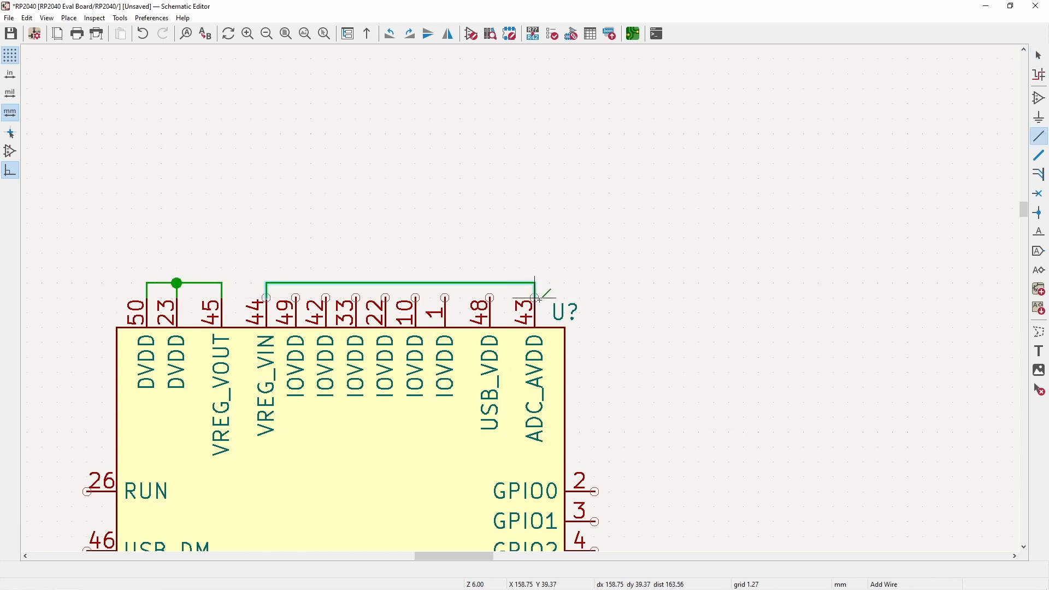
left_click(535, 298)
key("w")
left_click(491, 283)
- Connect all six IOVDD pins (1, 10, 22, 33, 42 and 49) to the supply wire running above them
key("w")
left_click(446, 283)
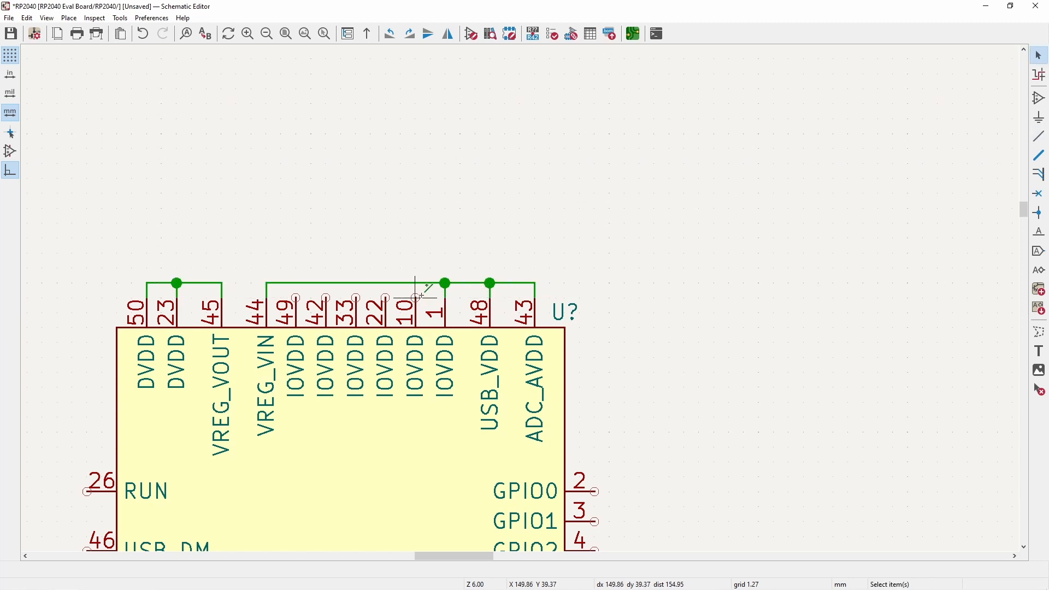
key("w")
left_click(416, 283)
left_click(385, 283)
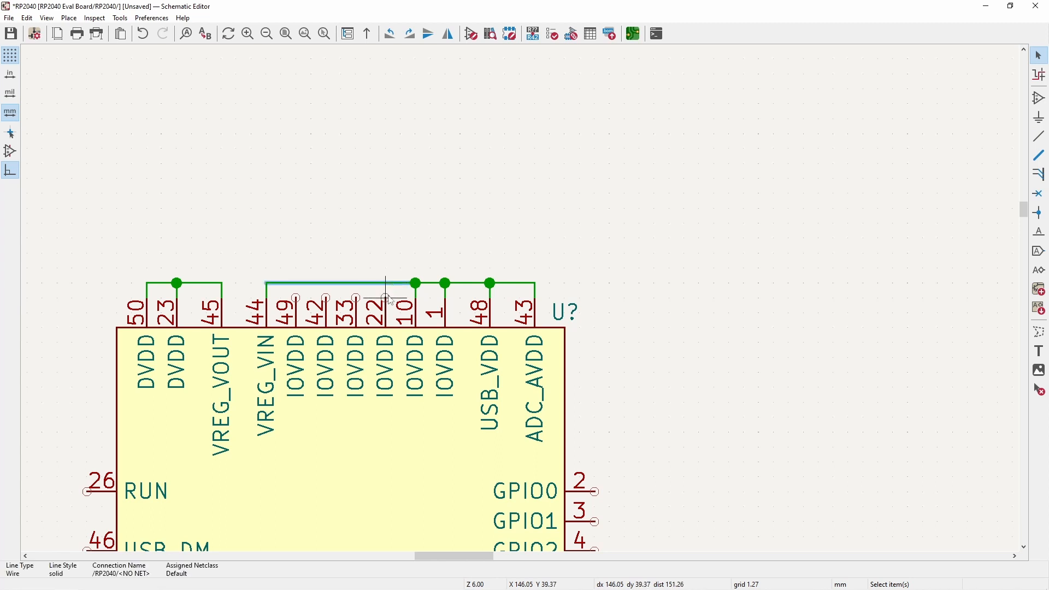
key("w")
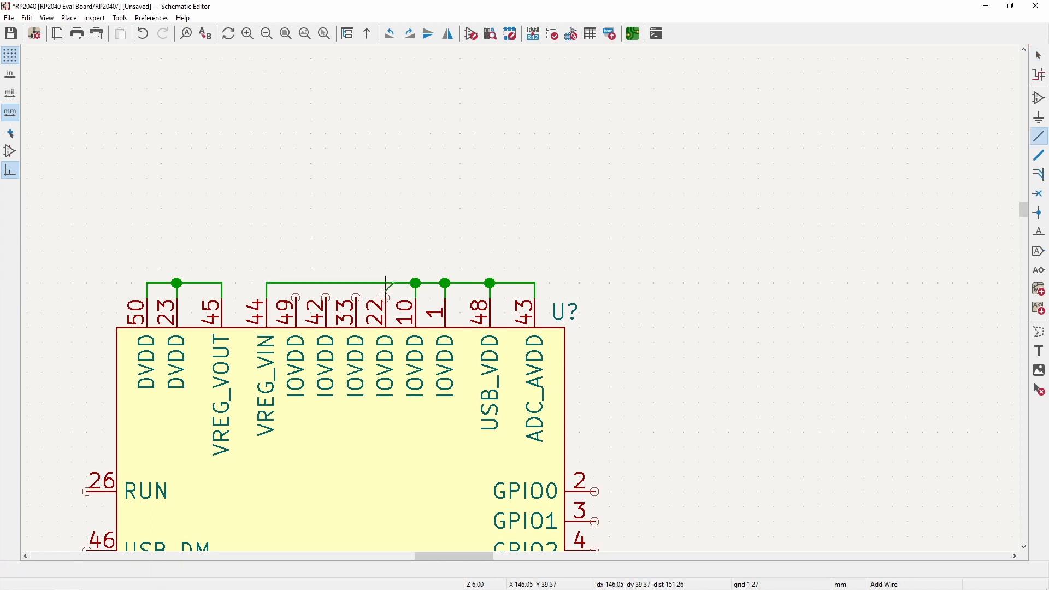
left_click(386, 283)
key("w")
left_click(357, 283)
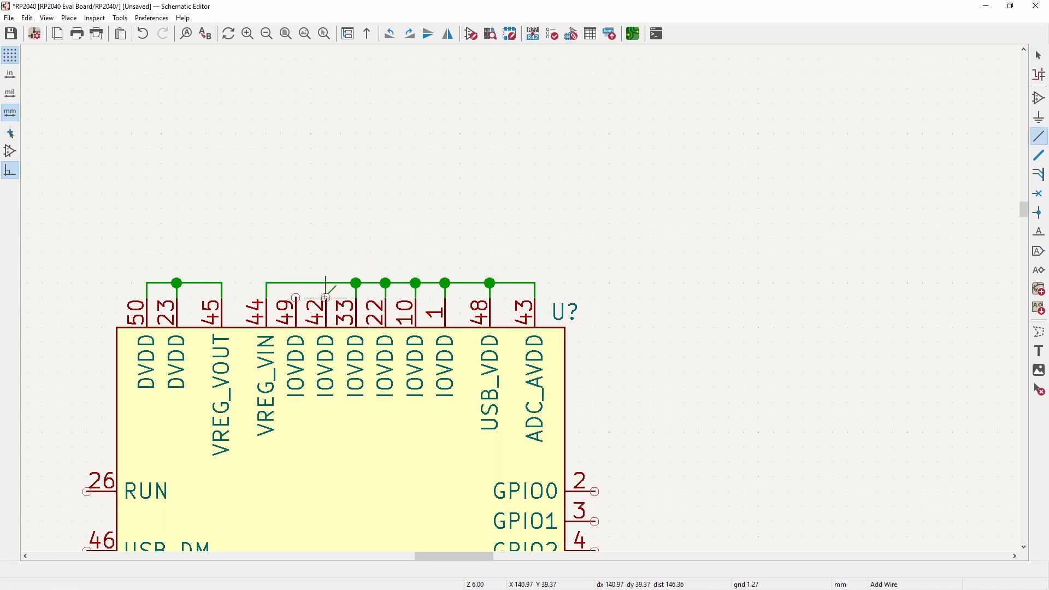
key("w")
left_click(325, 283)
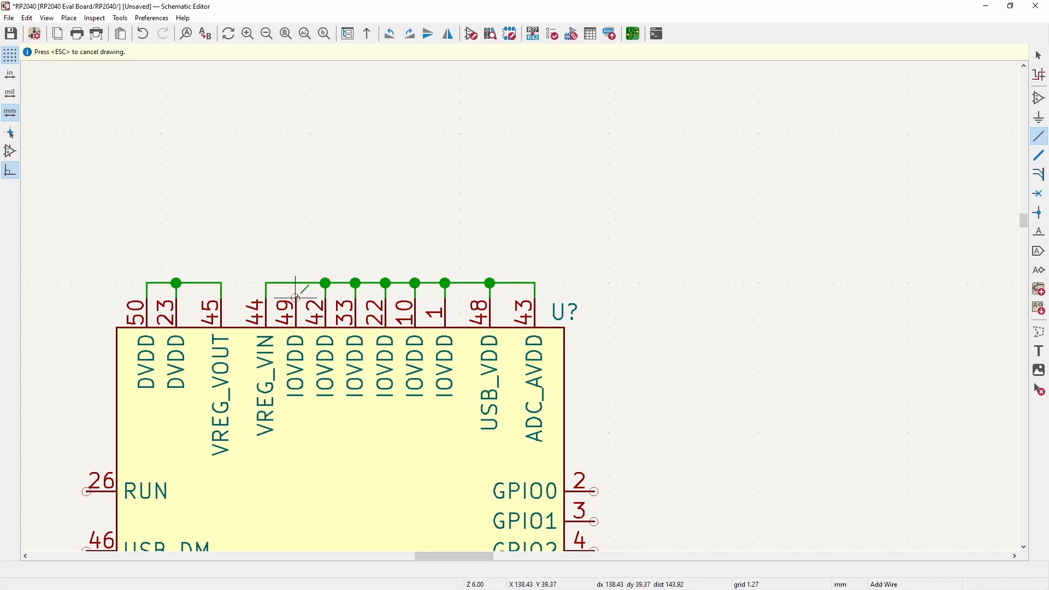
left_click(296, 283)
key("Escape")
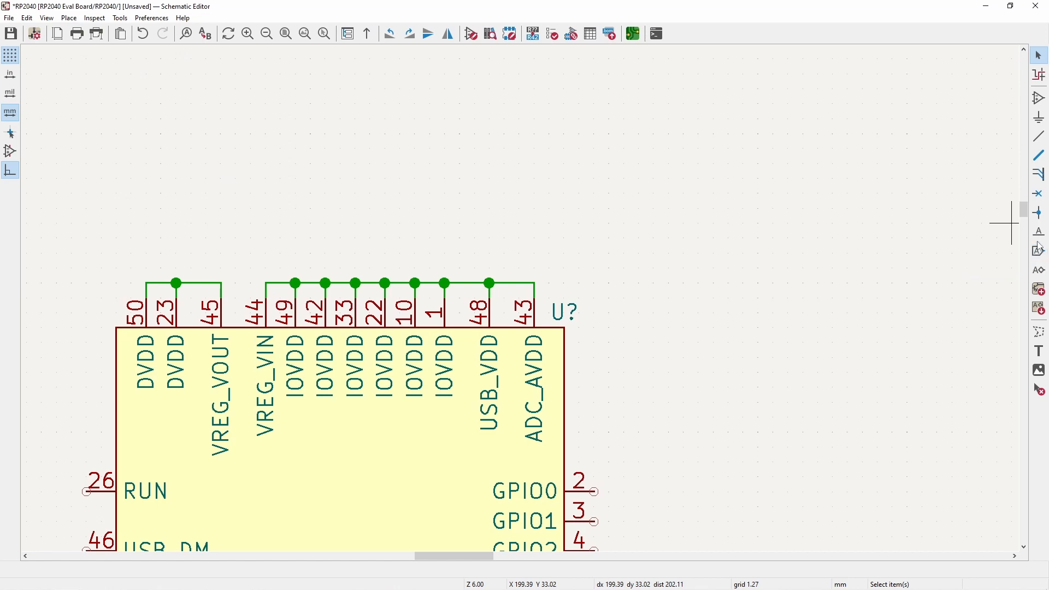
- Place an input-shaped hierarchical label named 3V3 above the RP2040 symbol, oriented with its connection point towards the ADC_AVDD side
left_click(1039, 270)
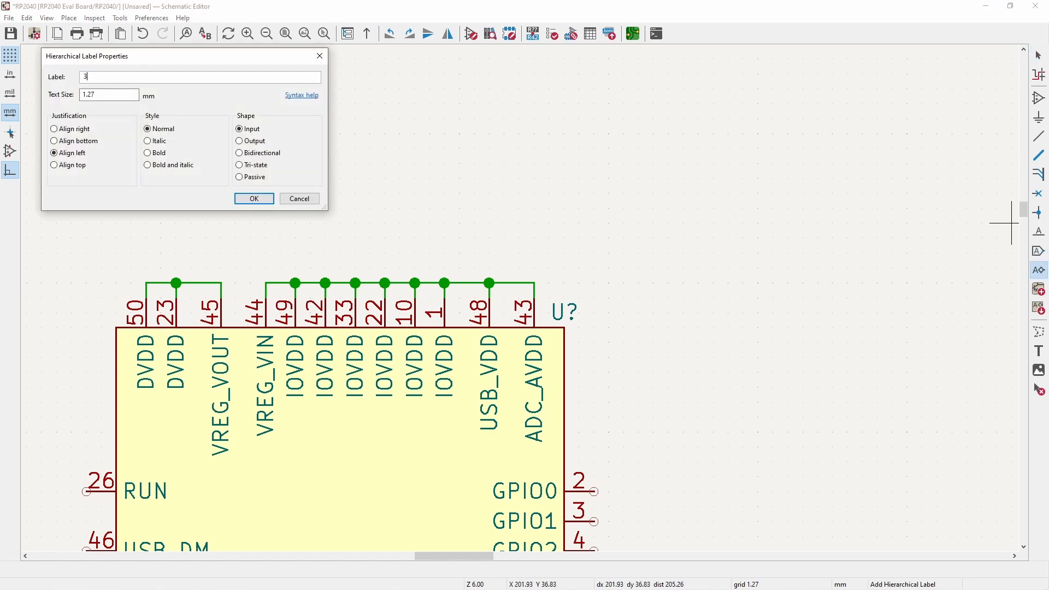
type("3V3")
key("Return")
key("r")
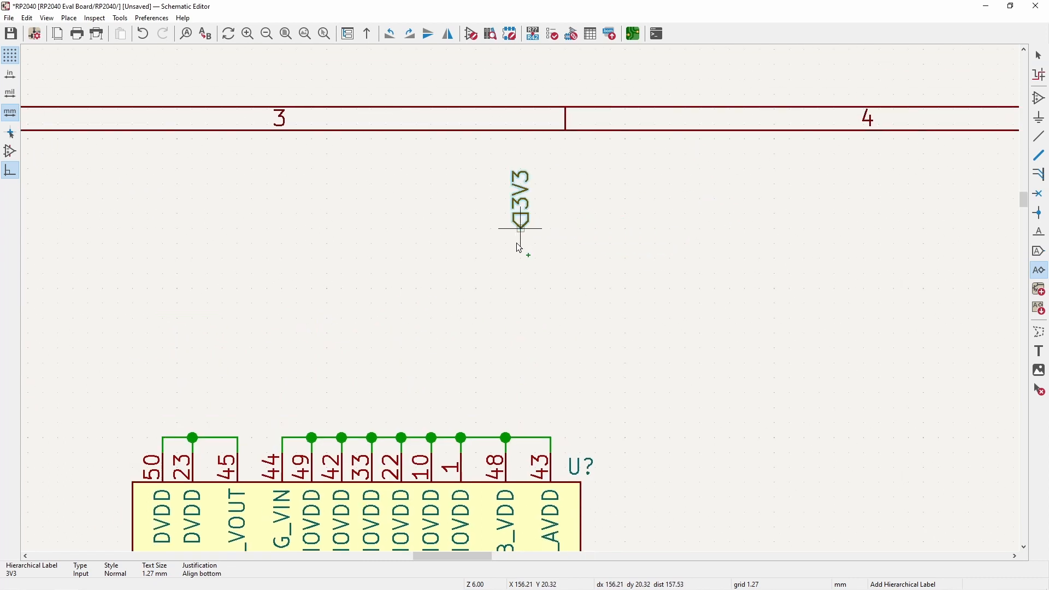
key("r")
left_click(521, 243)
key("Escape")
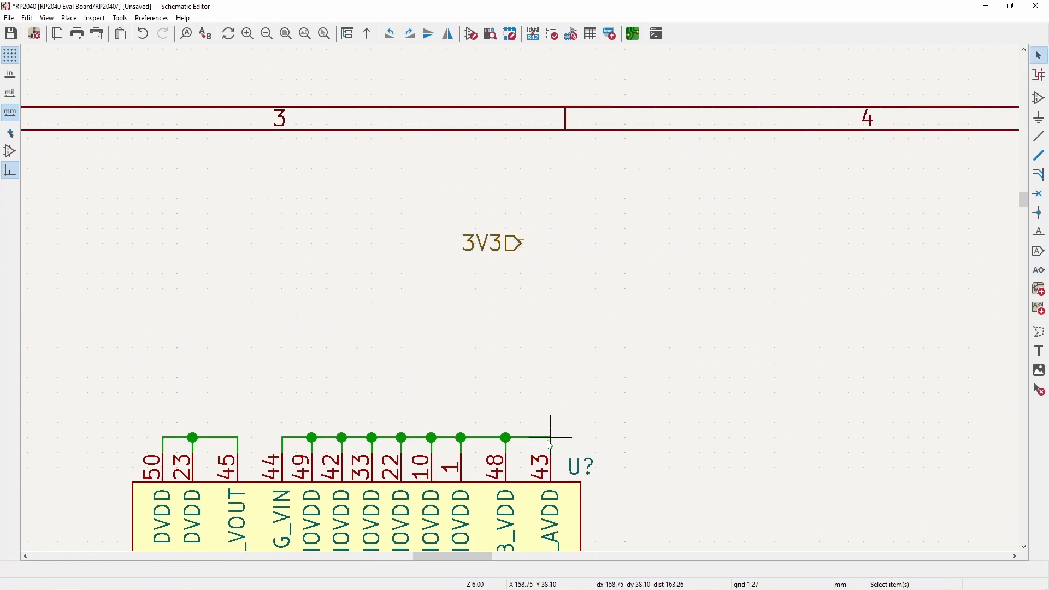
- Wire the supply line at ADC_AVDD pin 43 up to the 3V3 label, and view the root sheet before returning to the RP2040 sheet
left_click(550, 437)
left_click(521, 243)
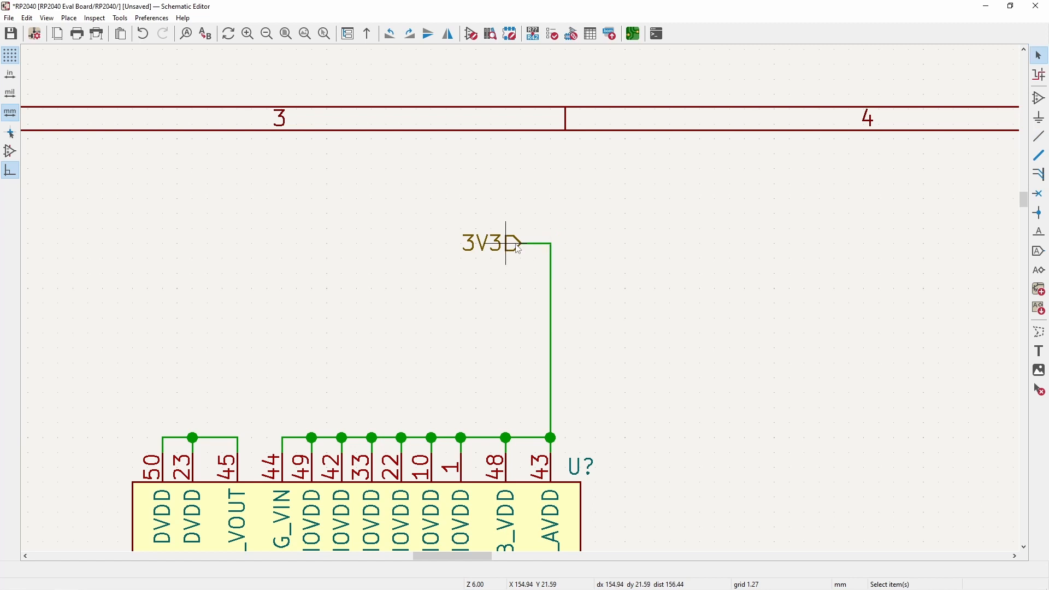
middle_click_drag(499, 249, 358, 181)
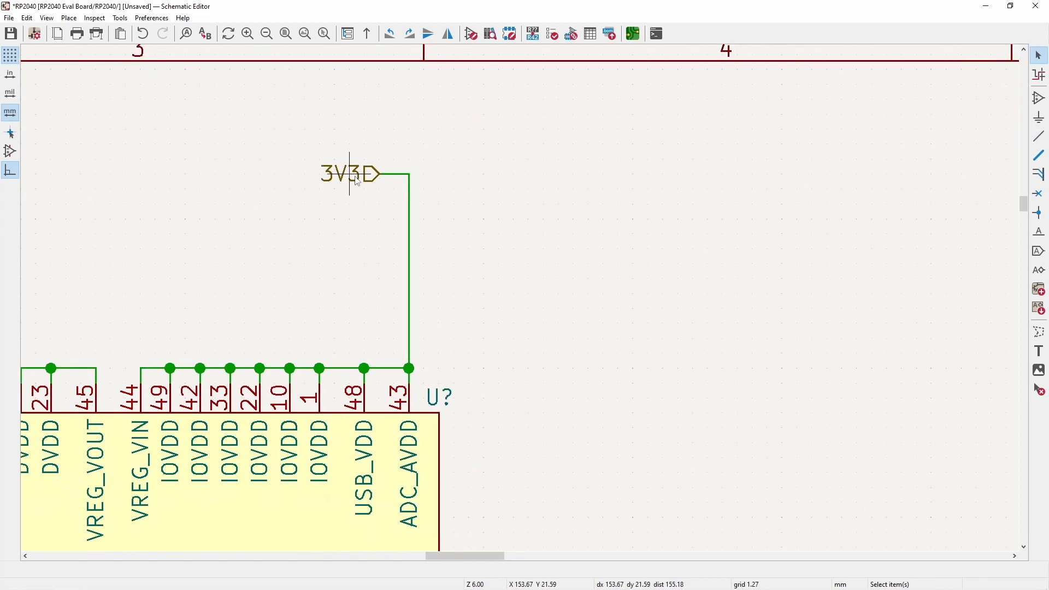
left_click(368, 34)
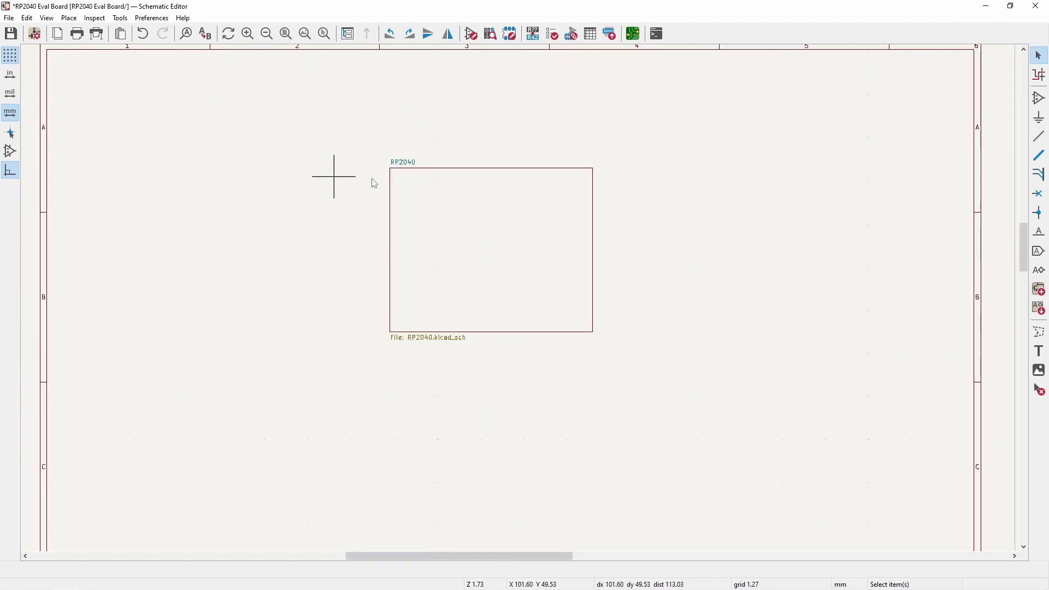
double_click(473, 211)
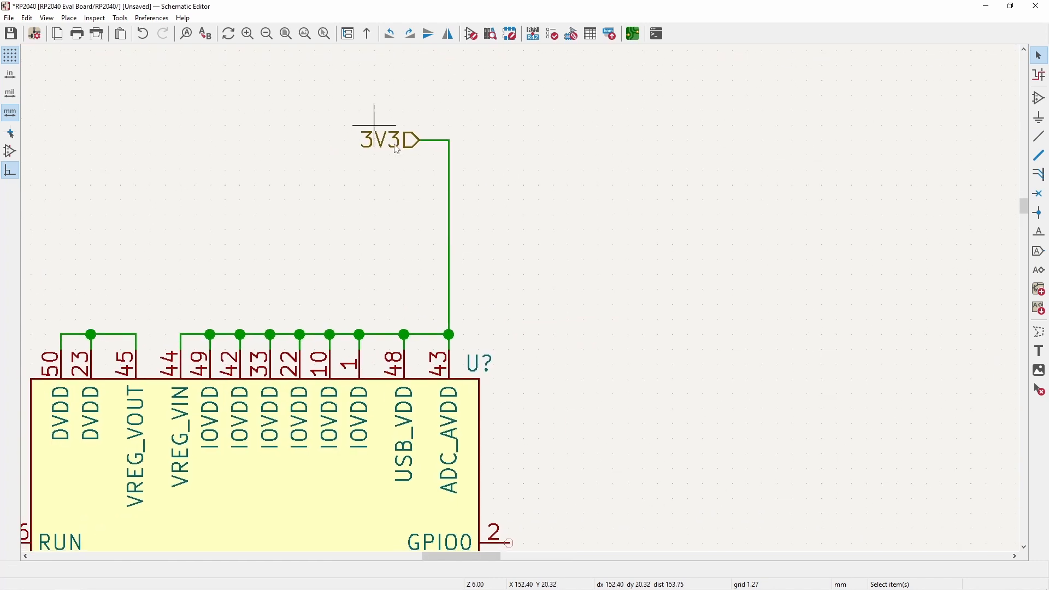
- Place the 1uF capacitor CC0402KRX5R7BB105 beside the vertical 3V3 wire
left_click(1040, 98)
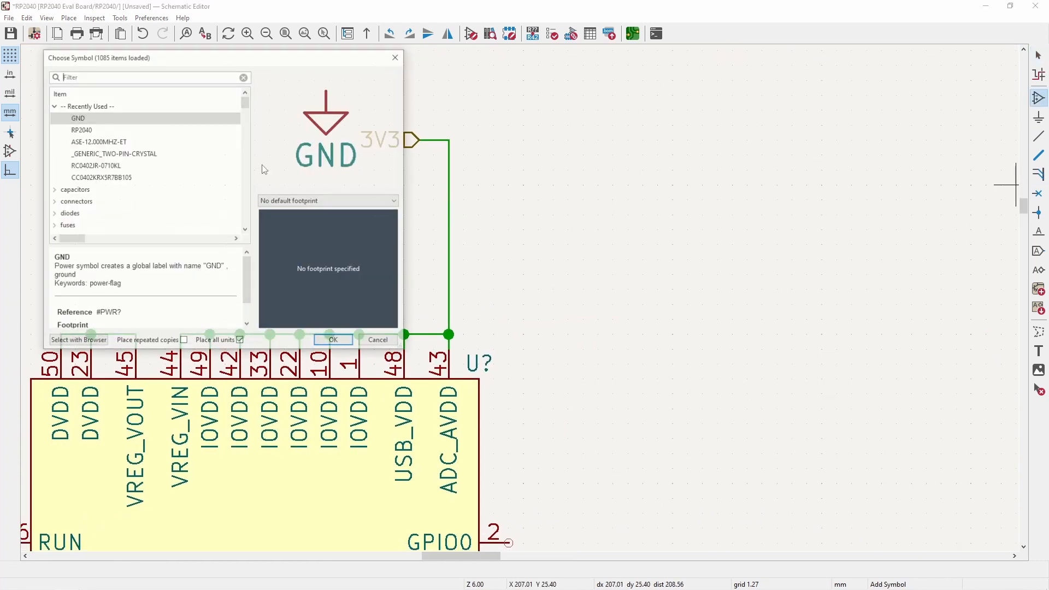
double_click(98, 177)
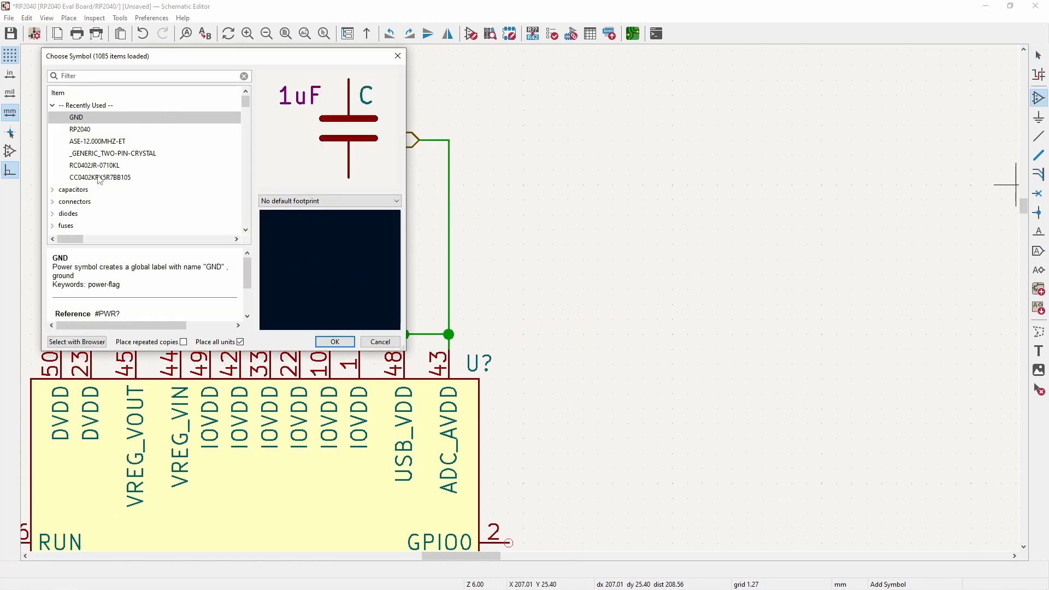
left_click(538, 200)
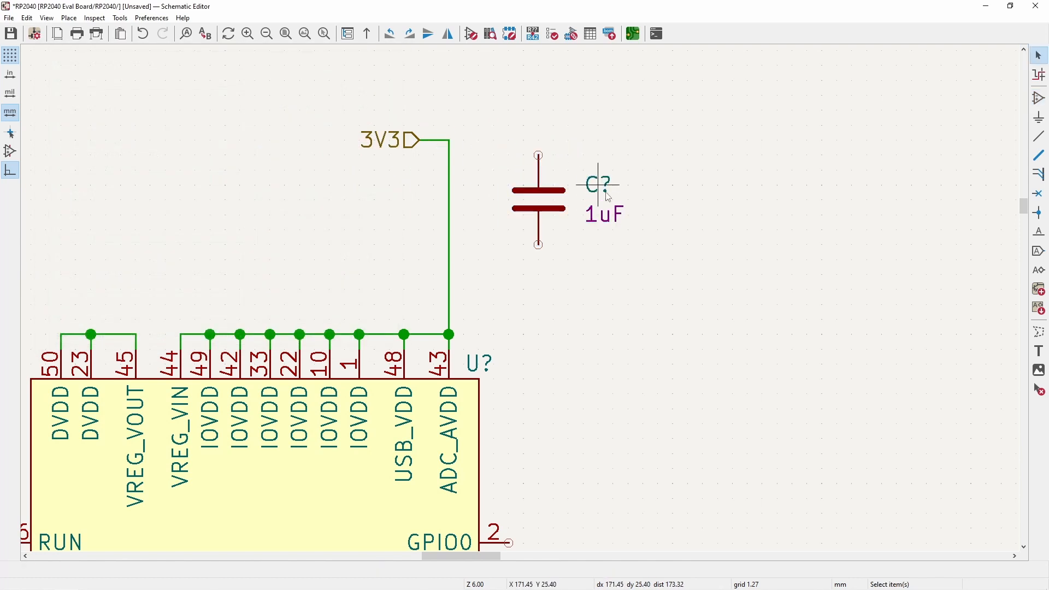
key("Escape")
- Move the capacitor's reference and 1uF value texts in close to its upper and lower leads
key("m")
left_click(552, 171)
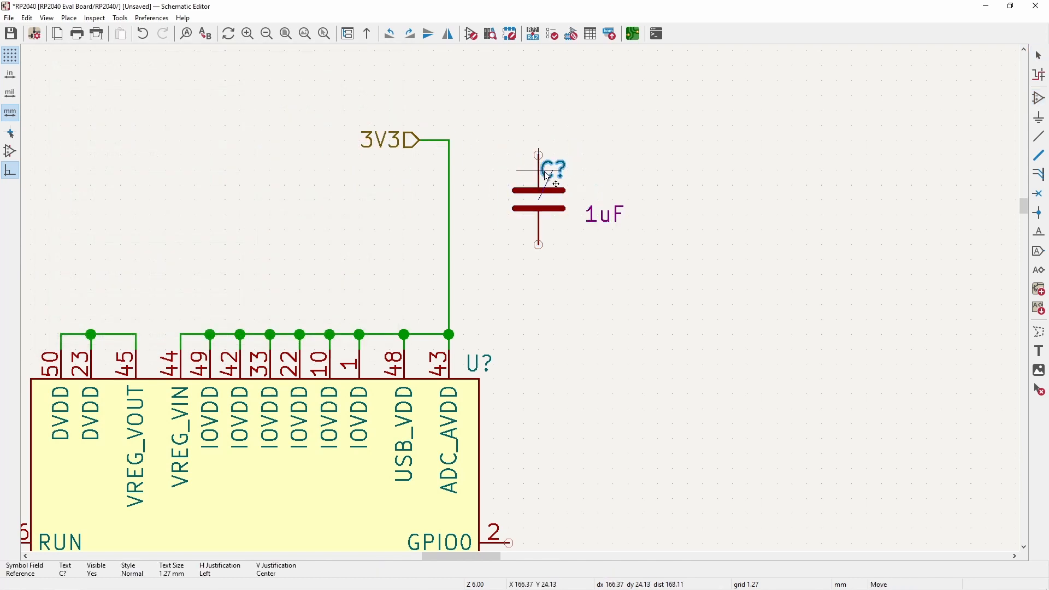
left_click(546, 174)
left_click(589, 215)
key("m")
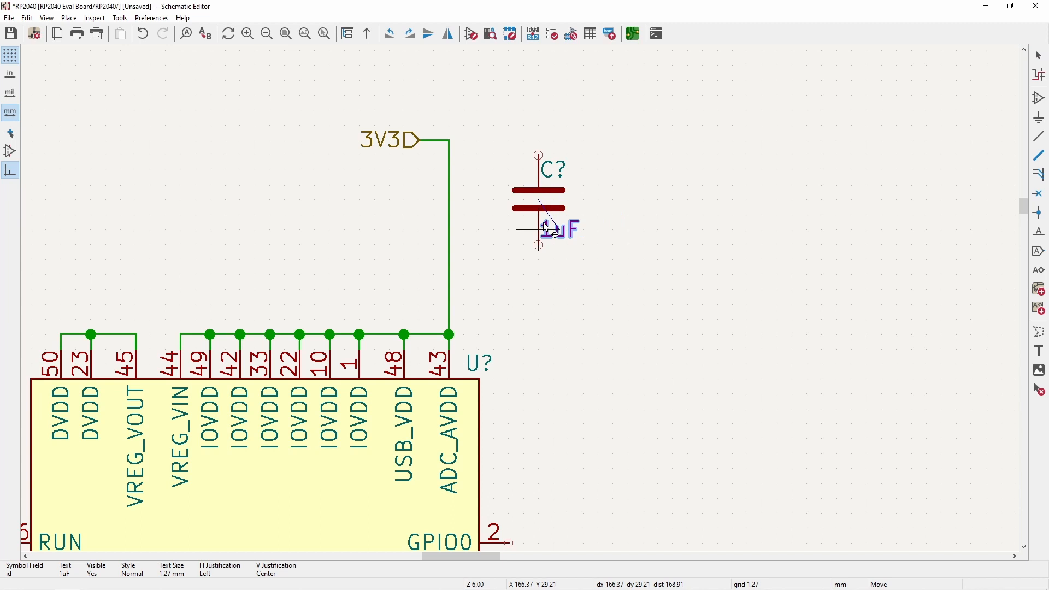
left_click(547, 227)
- Wire the capacitor's upper lead to the 3V3 corner and its lower lead to the vertical supply wire
key("w")
left_click(450, 140)
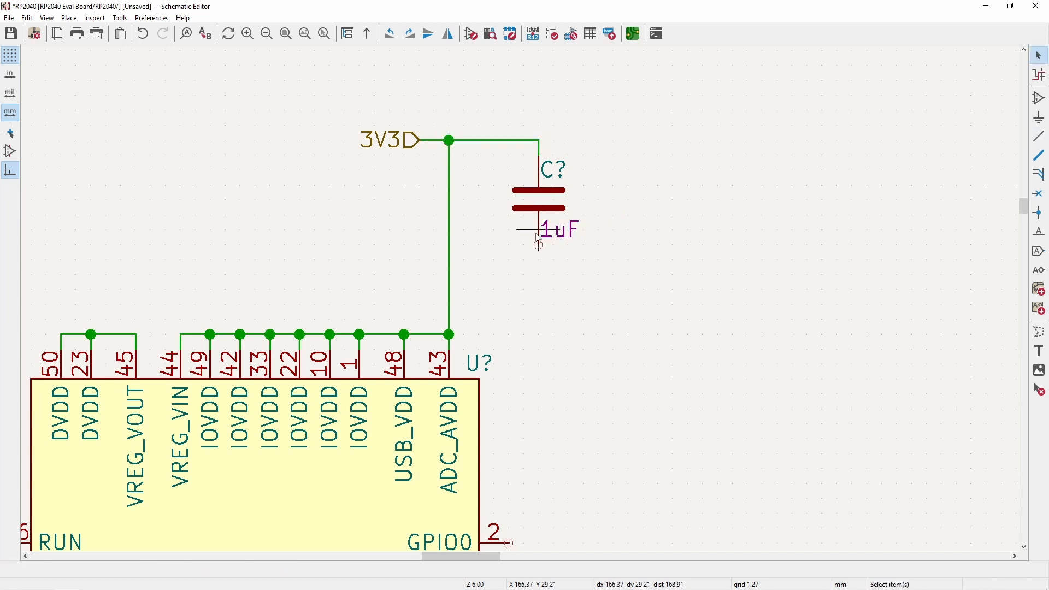
key("w")
left_click(449, 259)
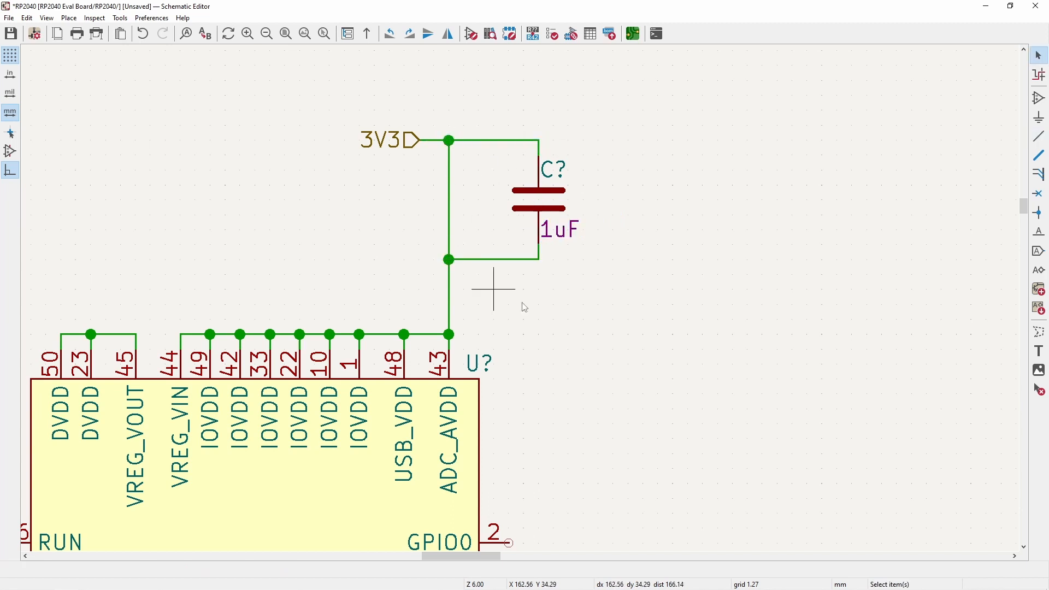
- Duplicate the 1uF capacitor with its wires and place the copy next to the first, in parallel
left_click_drag(598, 284, 535, 124)
key("Escape")
middle_click_drag(539, 200, 485, 254)
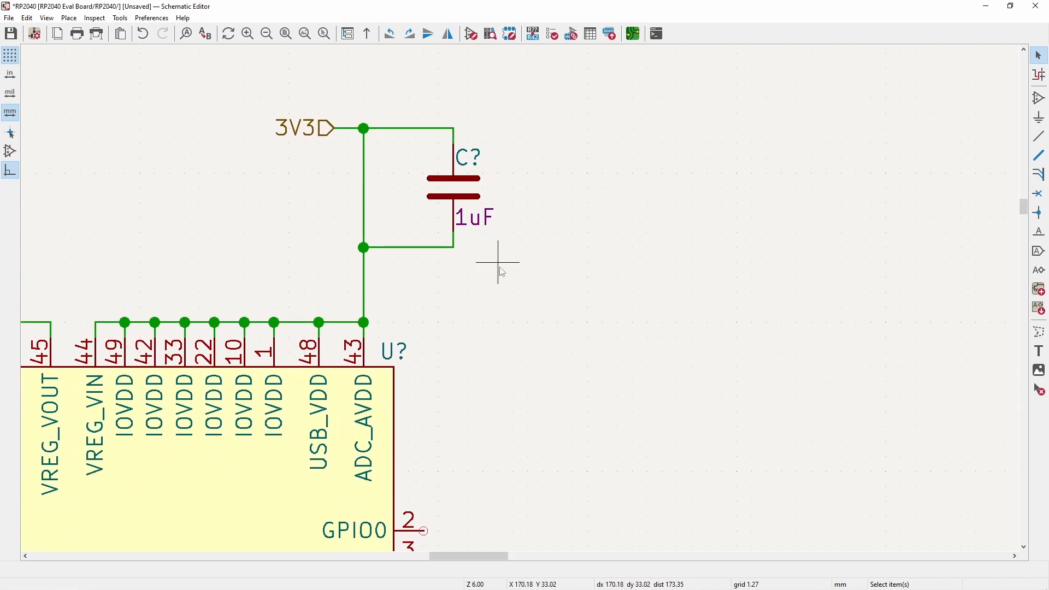
left_click_drag(499, 264, 435, 108)
key("ctrl+d")
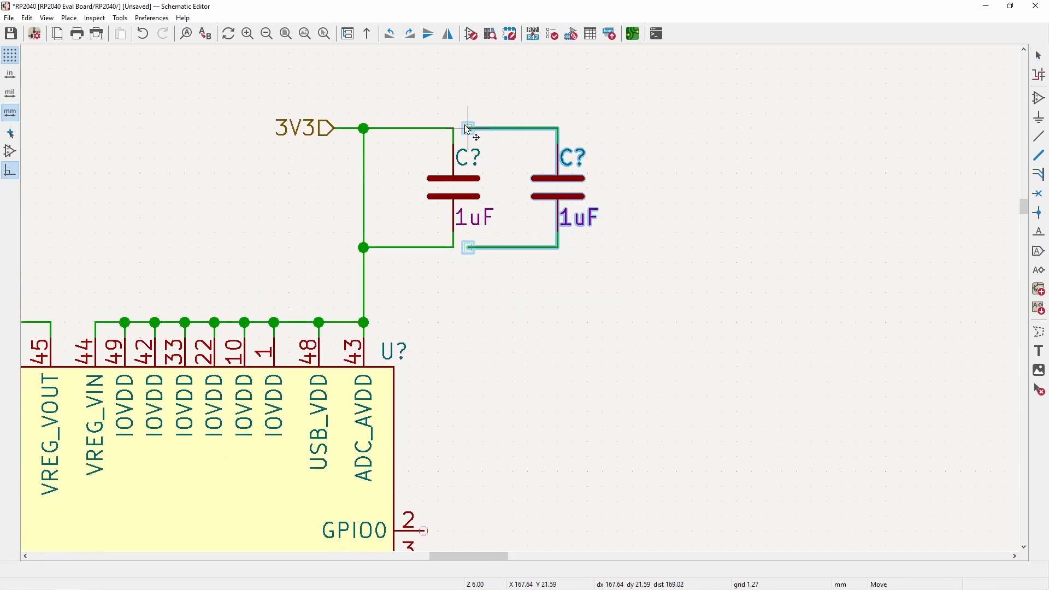
left_click(431, 130)
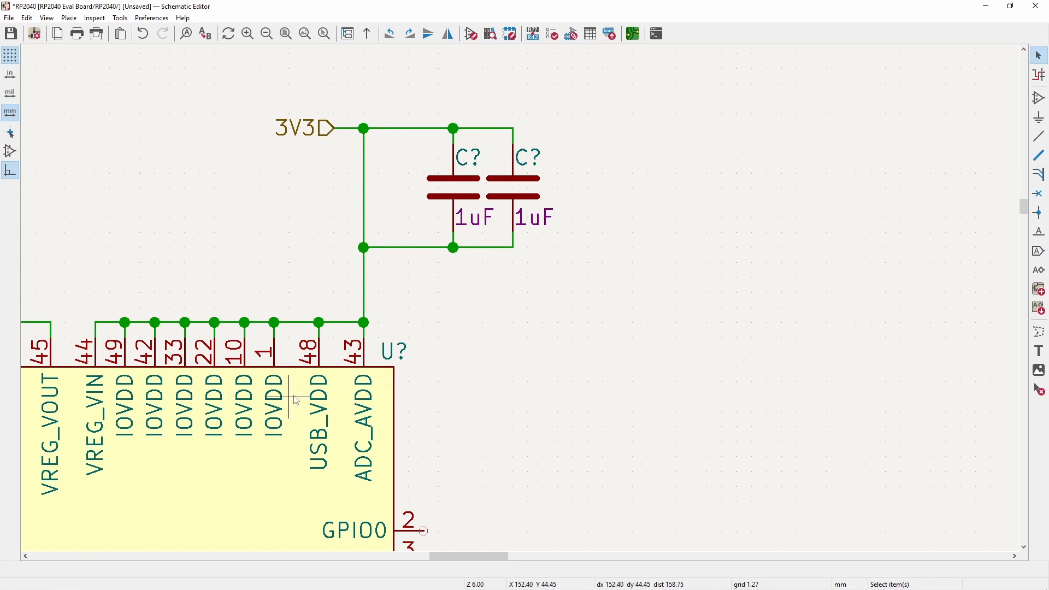
- Duplicate the second capacitor with its wires to add a third parallel 1uF capacitor
middle_click_drag(318, 385, 367, 355)
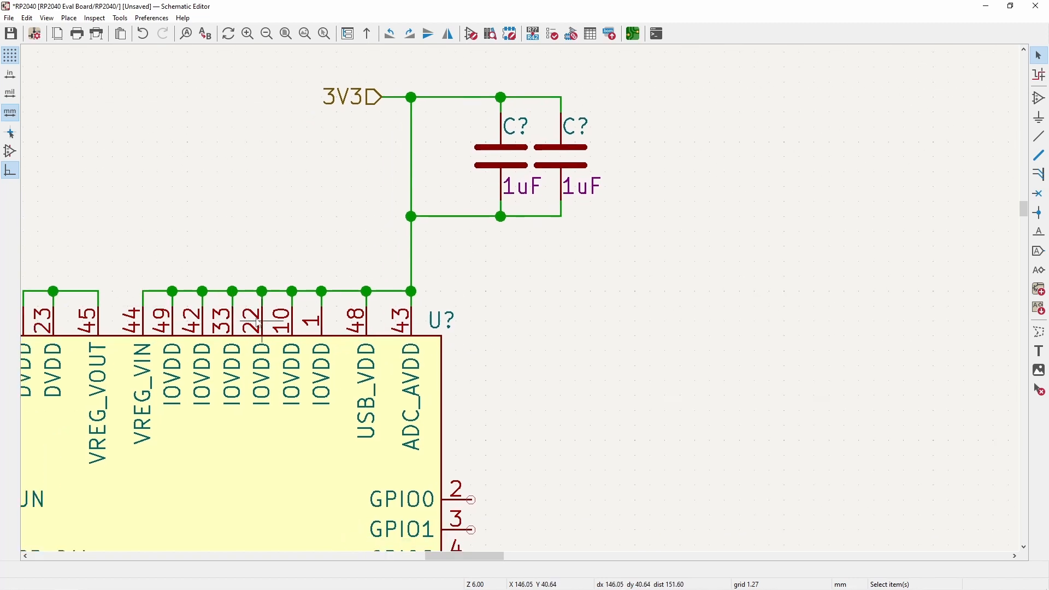
scroll(506, 307, "down", 1)
middle_click_drag(522, 295, 424, 374)
scroll(479, 304, "up", 2)
left_click_drag(379, 188, 374, 163)
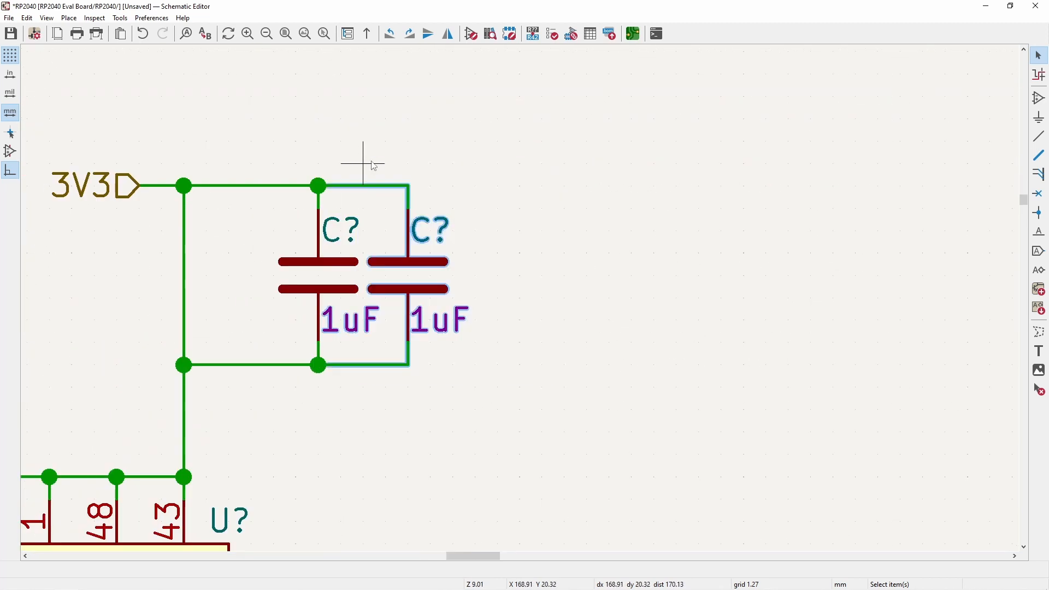
key("ctrl+d")
left_click(409, 186)
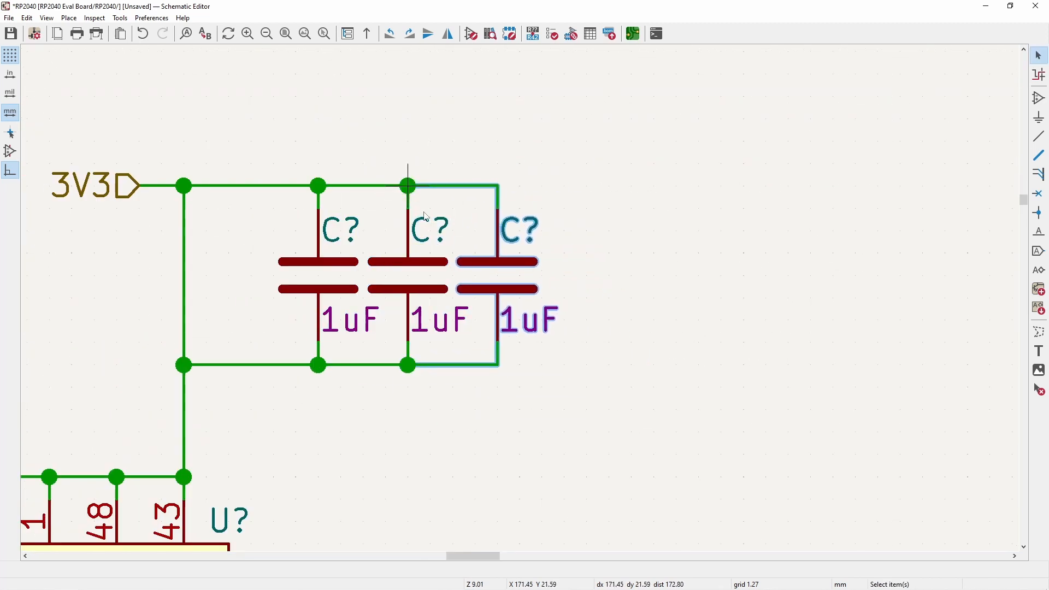
- Duplicate the group of three capacitors with its wires twice, extending the parallel bank to nine 1uF capacitors
middle_click_drag(539, 389, 473, 348)
left_click_drag(518, 355, 204, 82)
key("ctrl+d")
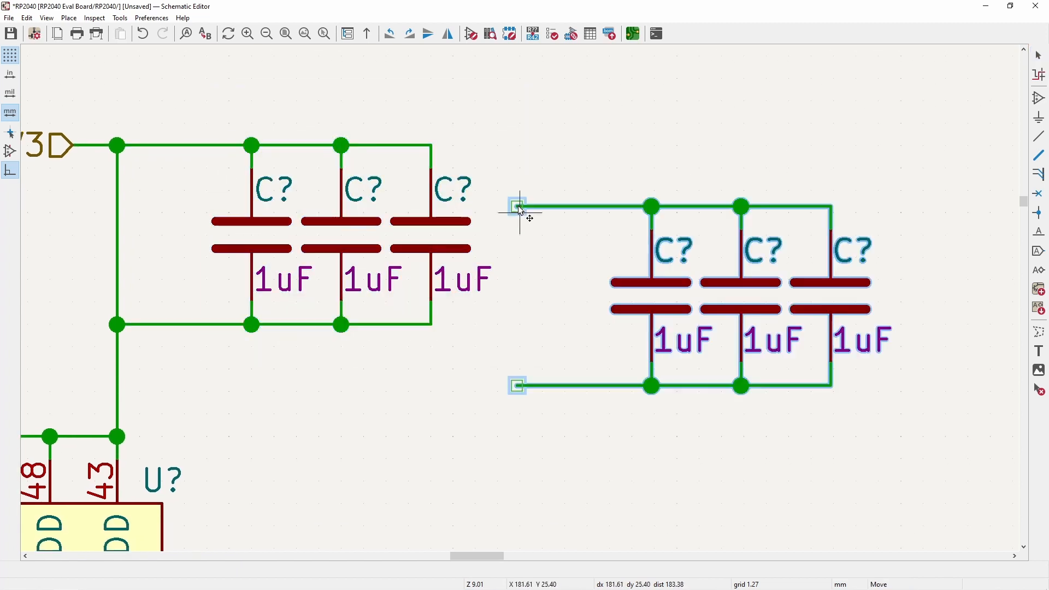
left_click(387, 144)
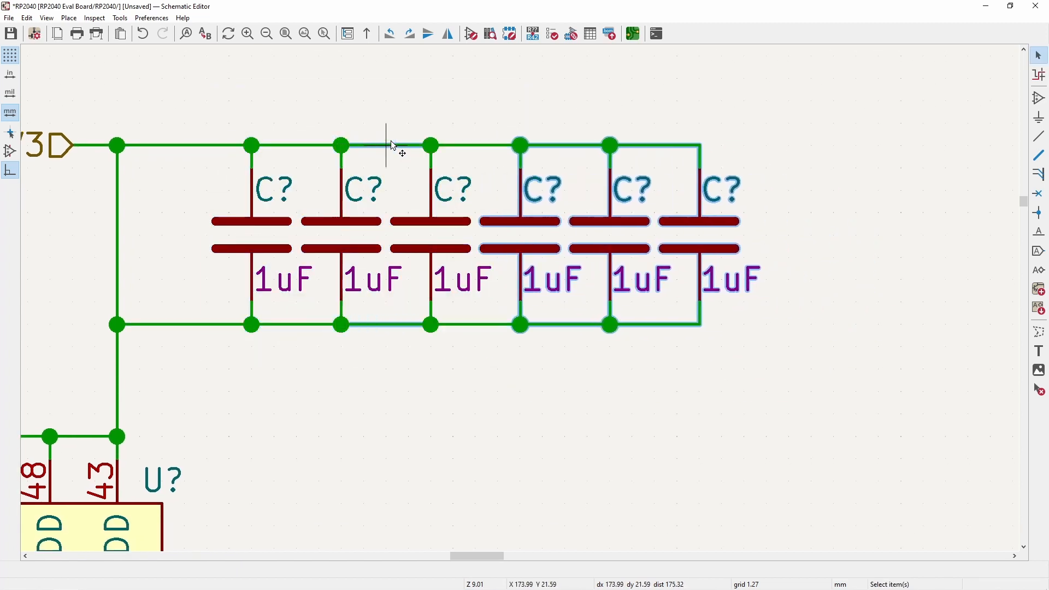
key("ctrl+d")
left_click(655, 145)
scroll(461, 268, "down", 3)
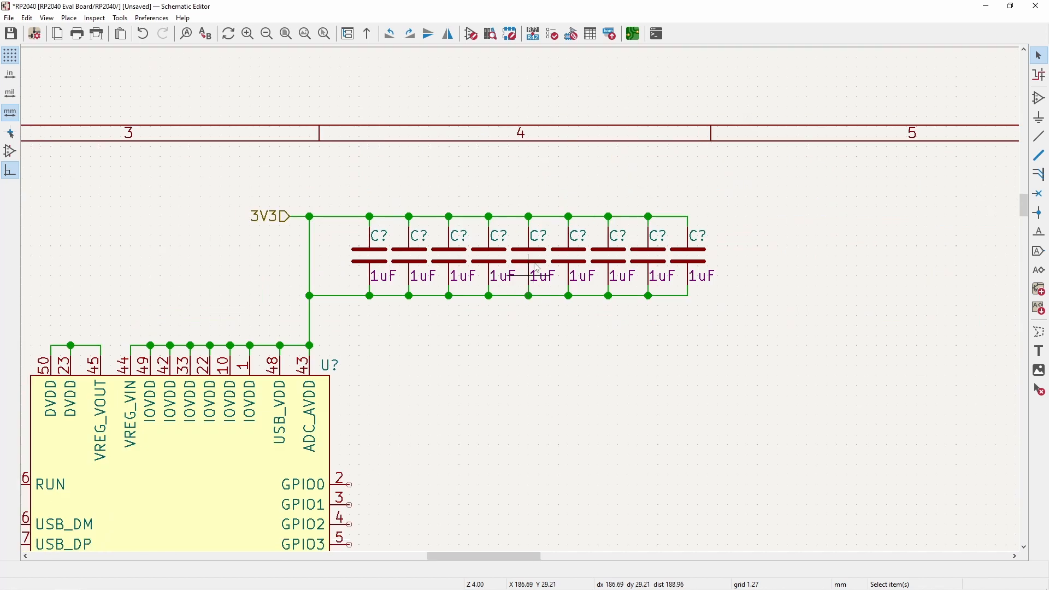
- Duplicate the GND symbol from below the RP2040, place it under the last capacitor and wire it to the bank's lower wire
middle_click_drag(486, 396, 519, 301)
scroll(519, 301, "down", 3)
scroll(450, 481, "up", 2)
left_click(601, 346)
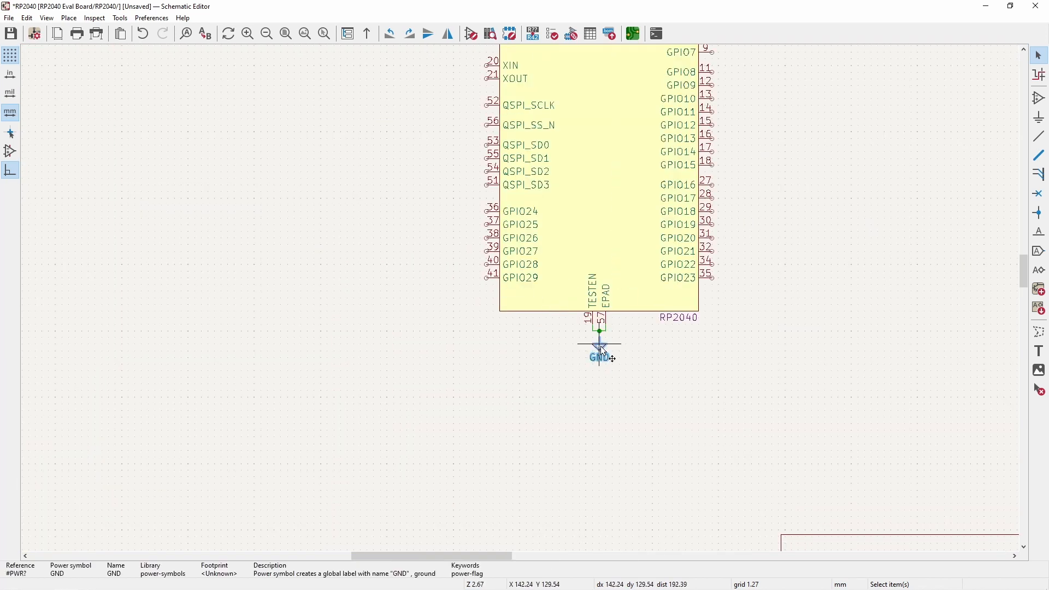
scroll(705, 273, "down", 2)
scroll(621, 104, "up", 5)
key("ctrl+d")
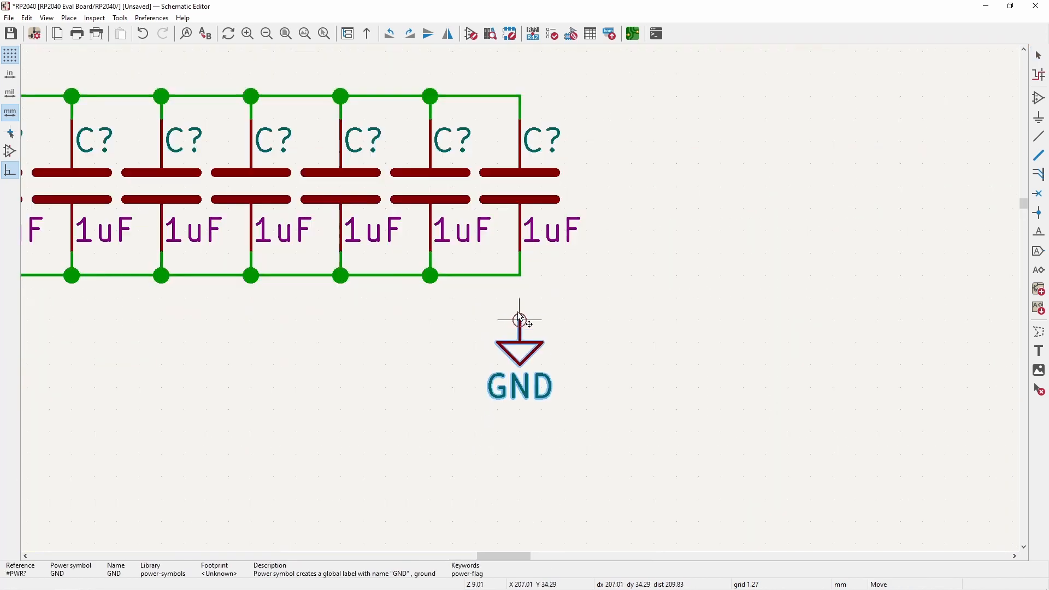
left_click(522, 278)
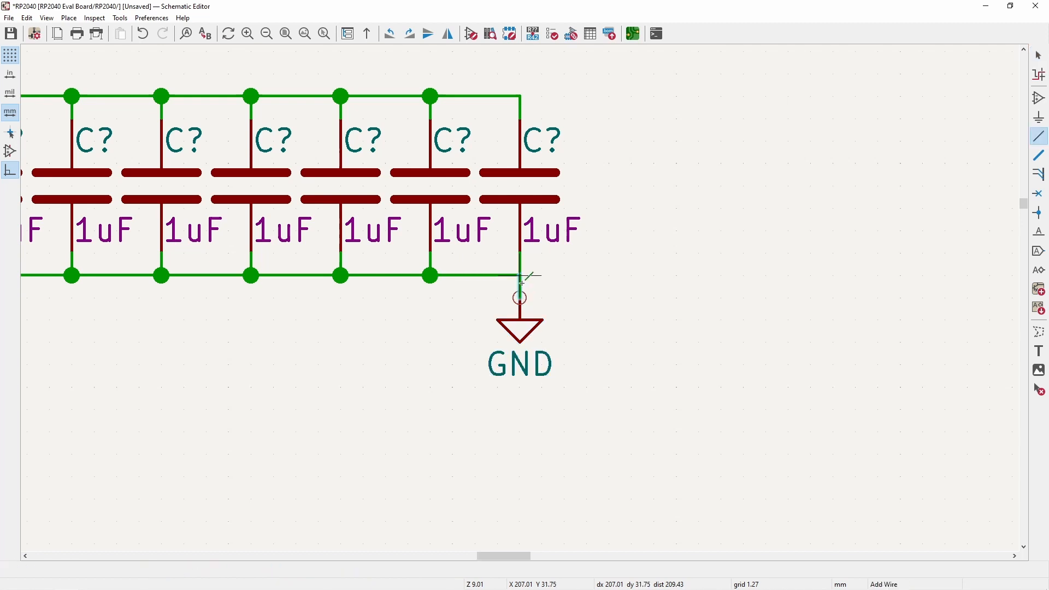
scroll(520, 285, "down", 4)
scroll(599, 280, "up", 1)
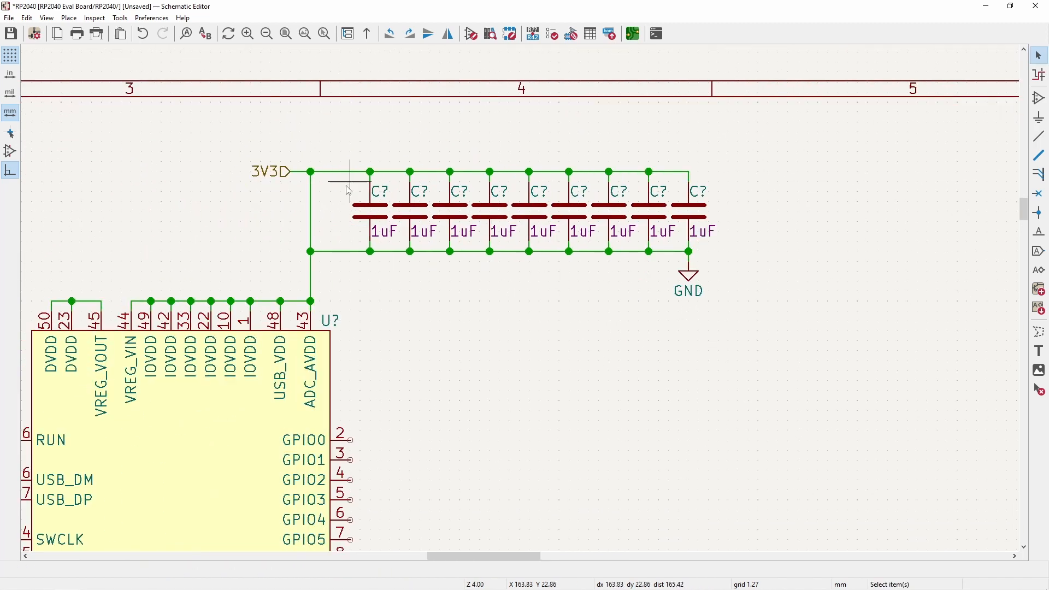
- Move the capacitor bank with its GND symbol about 2.54 mm closer to the vertical 3V3 wire and delete the leftover wire stub
left_click_drag(789, 335, 356, 152)
key("m")
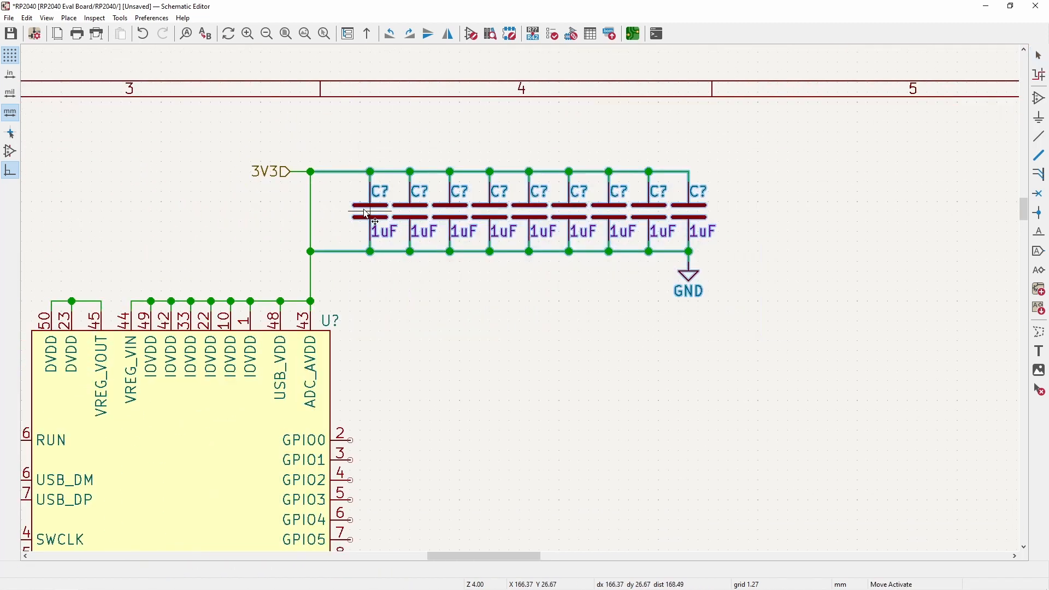
left_click(342, 211)
key("Escape")
left_click(292, 251)
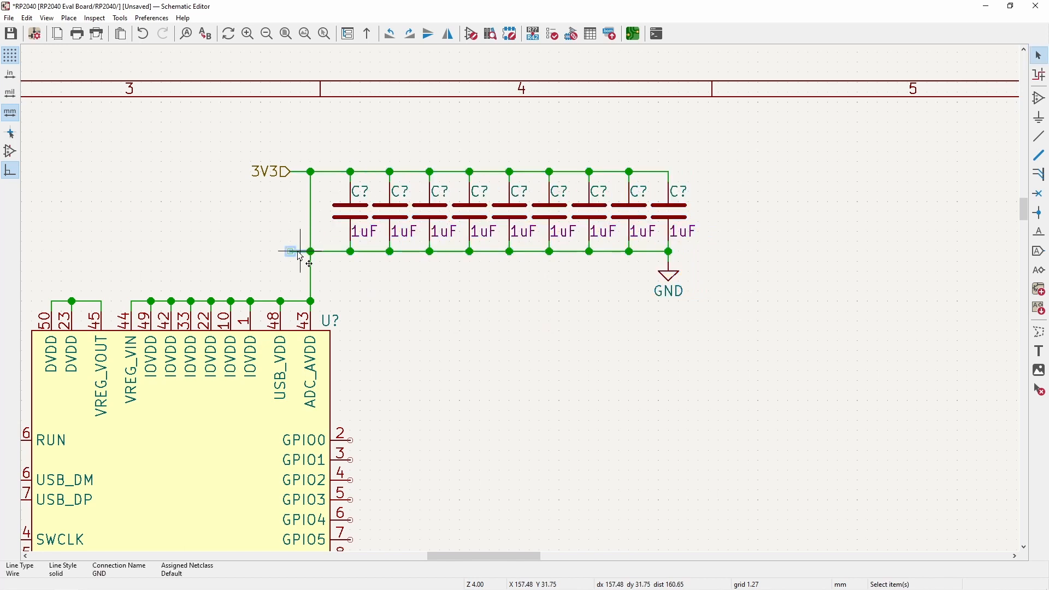
key("Delete")
scroll(285, 211, "up", 3)
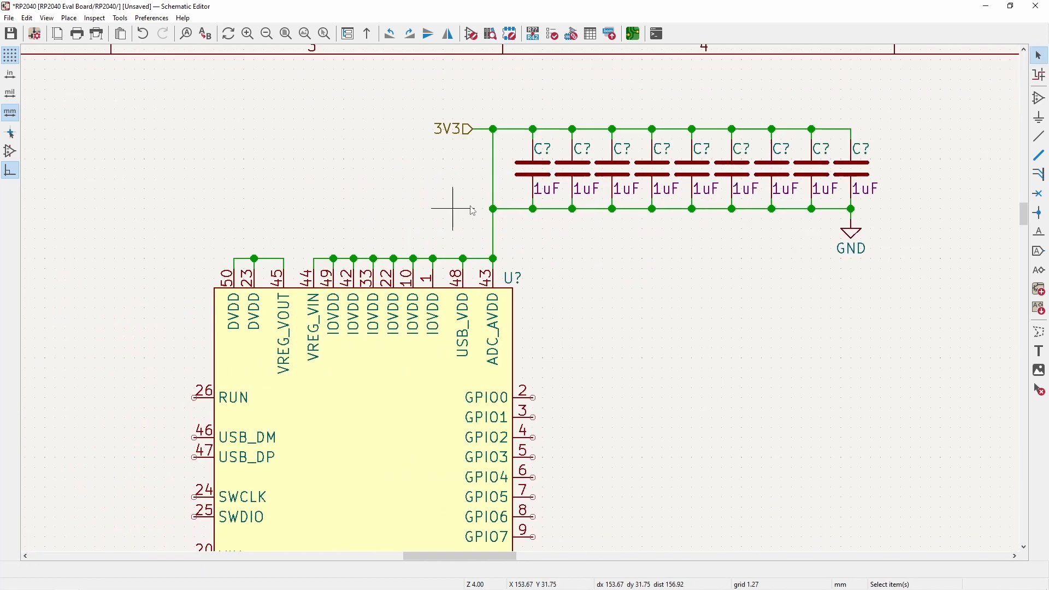
- Draw a wire from the VREG_VOUT pin 45 node up to 3V3 label height, ending in a short horizontal segment away from that label
middle_click_drag(608, 192, 579, 297)
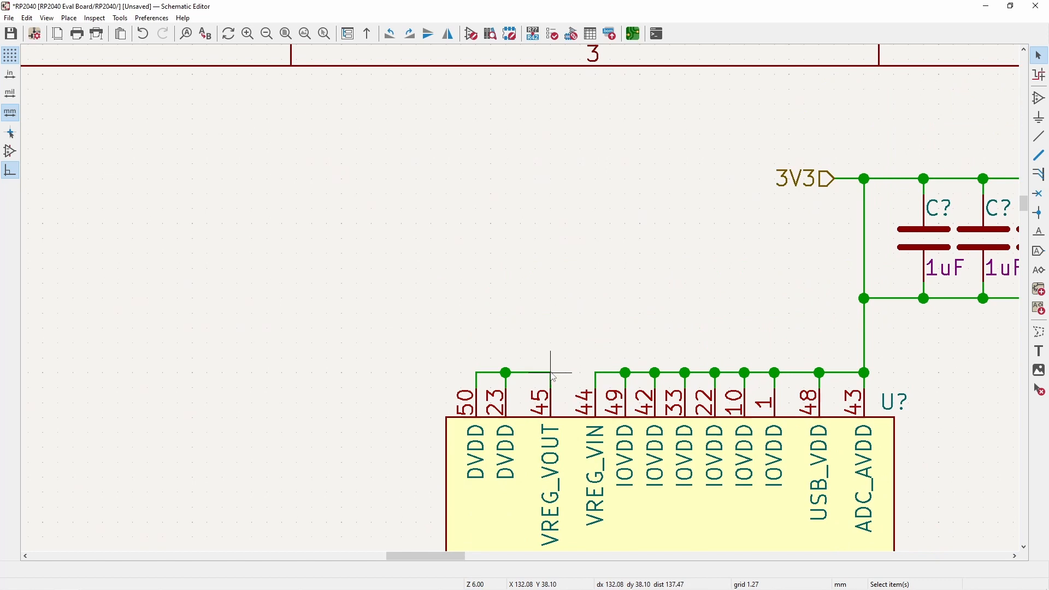
key("w")
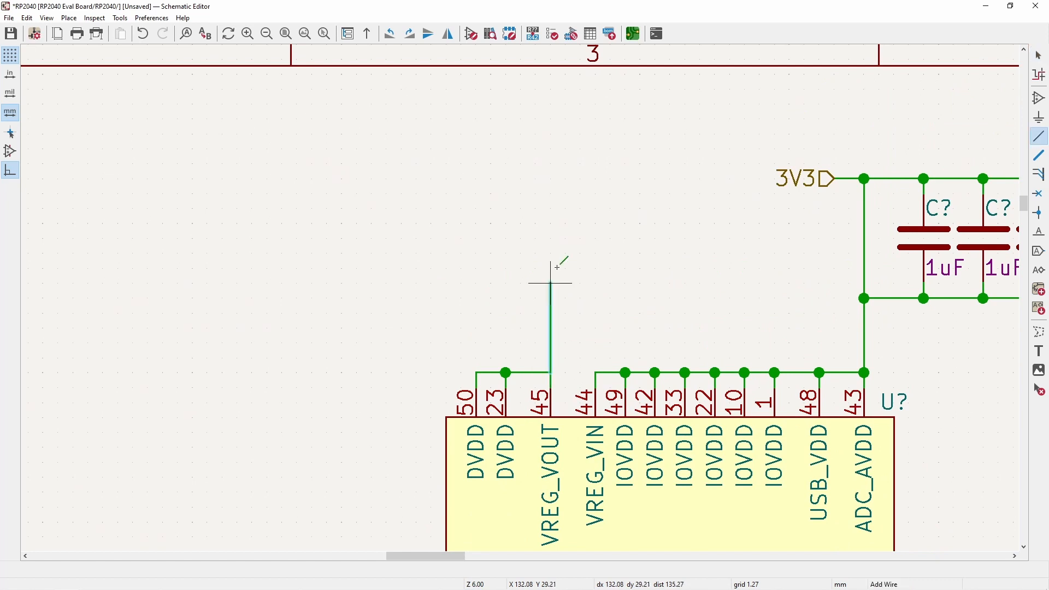
double_click(490, 179)
- Add a net label 1V1 on the horizontal end of the VREG_VOUT wire
key("l")
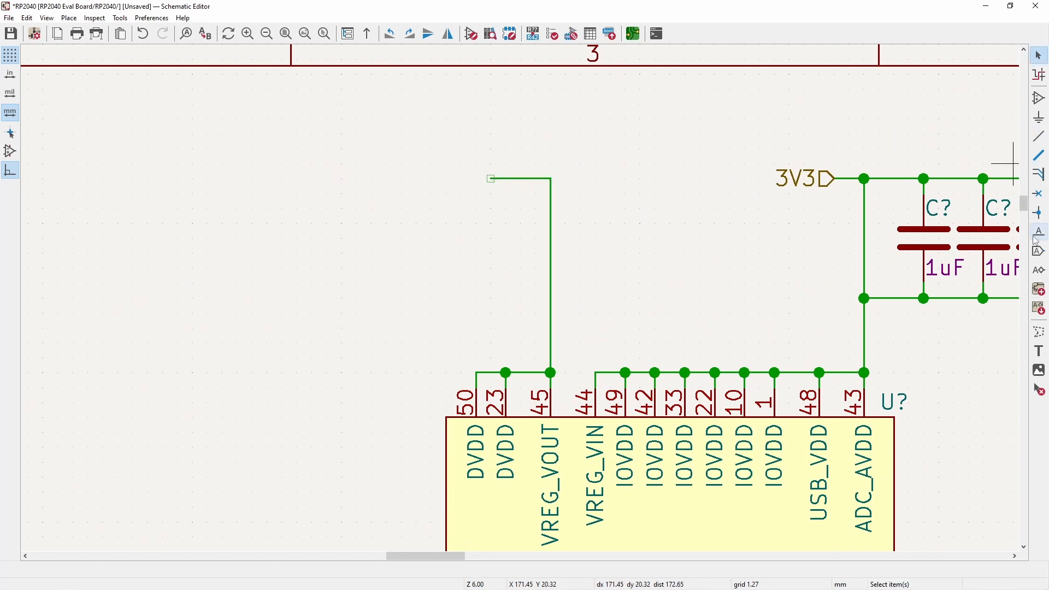
type("1V1")
key("Return")
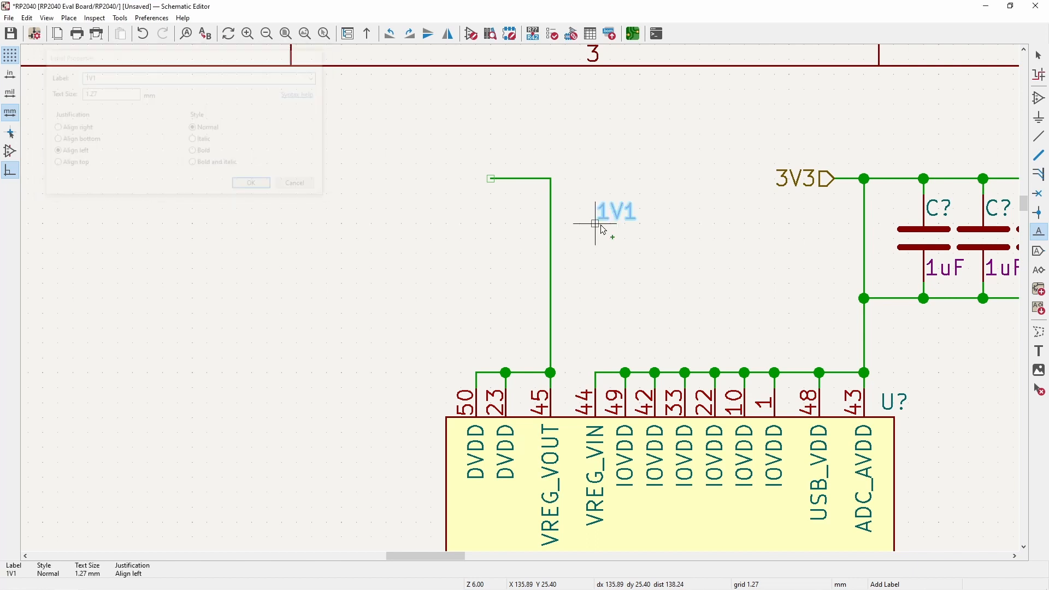
left_click(550, 179)
key("Escape")
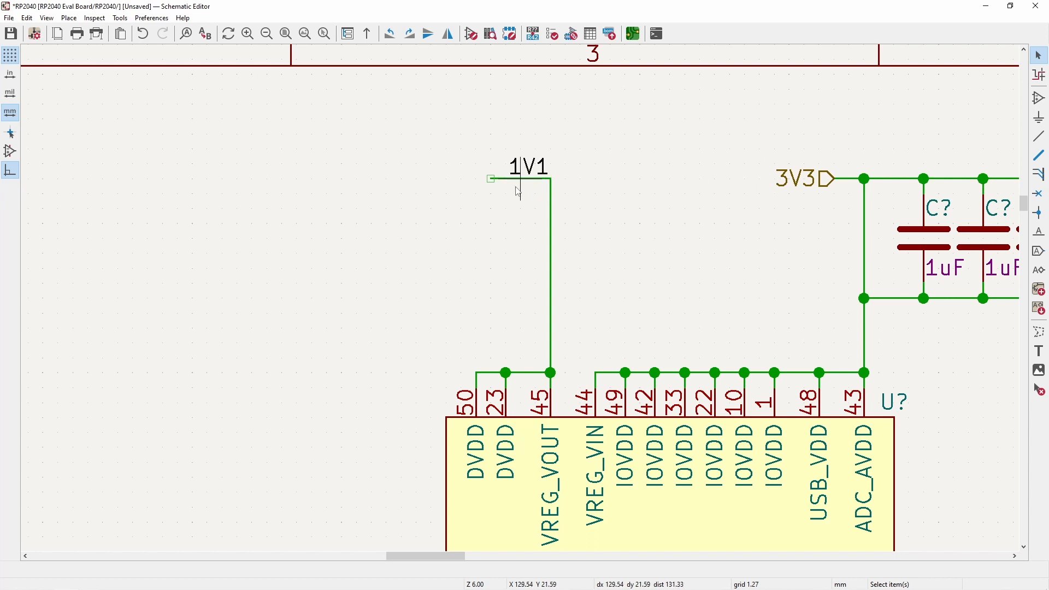
- Duplicate a 1uF capacitor from the 3V3 bank, place it beside the 1V1 wire and connect its upper pin to the wire's open end
left_click(924, 239)
key("ctrl+d")
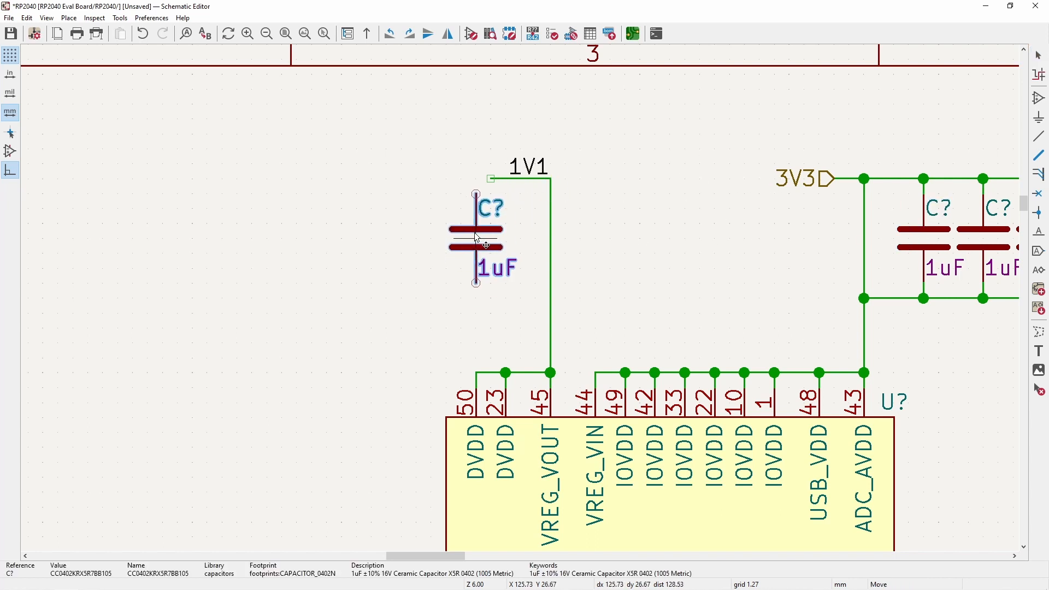
left_click(477, 238)
key("w")
left_click(491, 178)
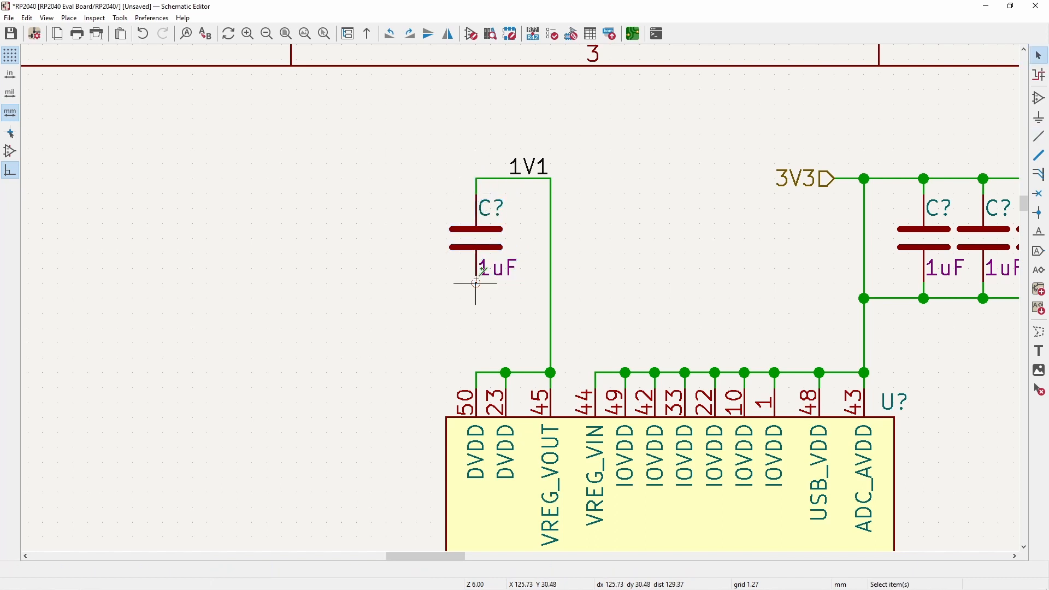
- Duplicate the 1V1 capacitor twice, placing the copies in a row away from the 1V1 label at 5.08 mm spacing
left_click(476, 238)
key("ctrl+d")
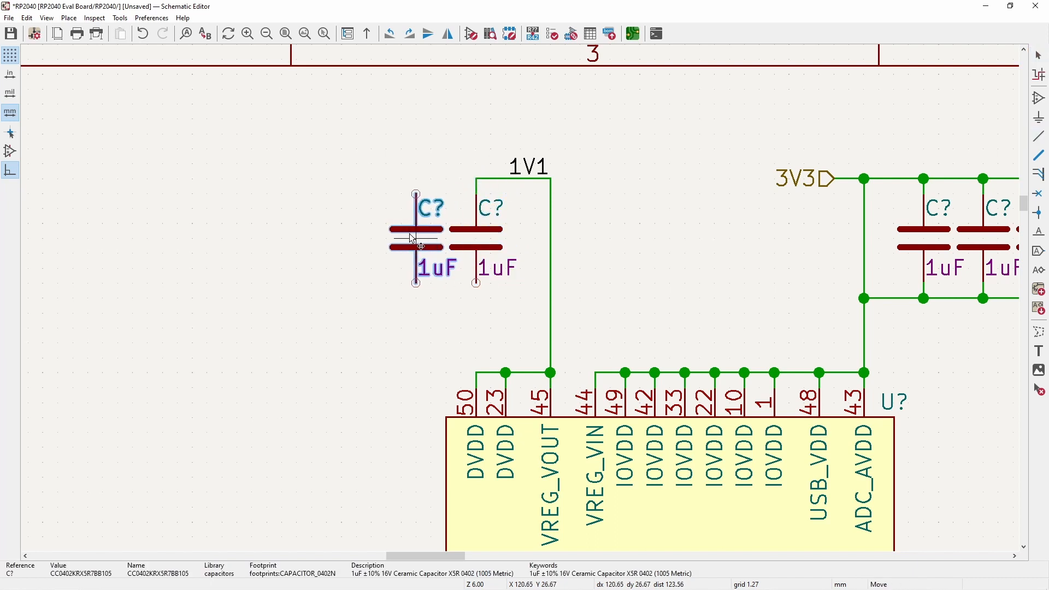
left_click(419, 238)
key("ctrl+d")
left_click(360, 239)
- Wire the lower pins of the three 1V1 capacitors together and connect their upper pins to the 1V1 wire
key("w")
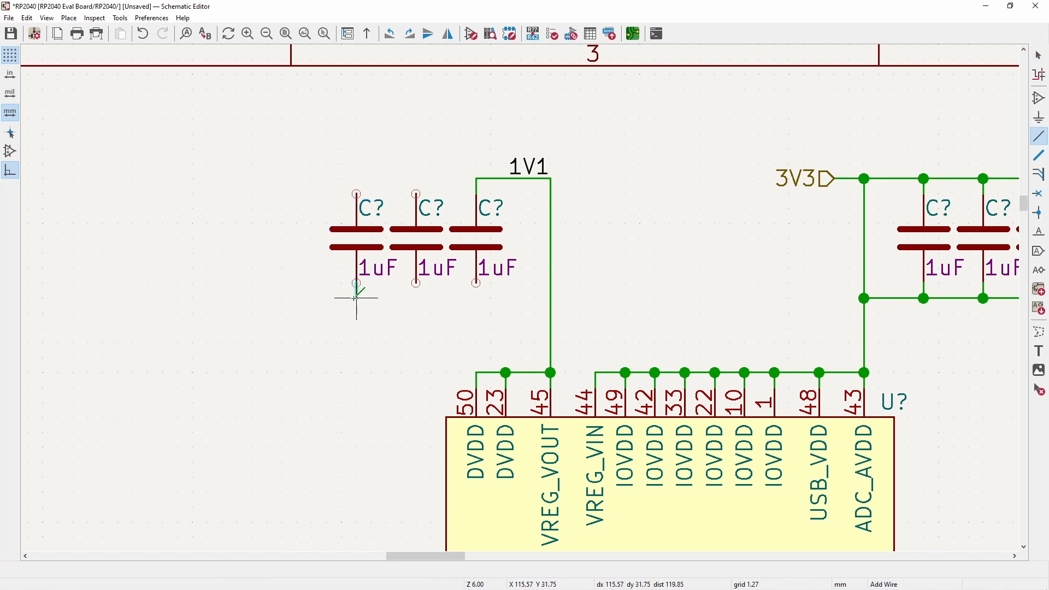
left_click(476, 298)
left_click(476, 283)
key("Escape")
left_click(419, 285)
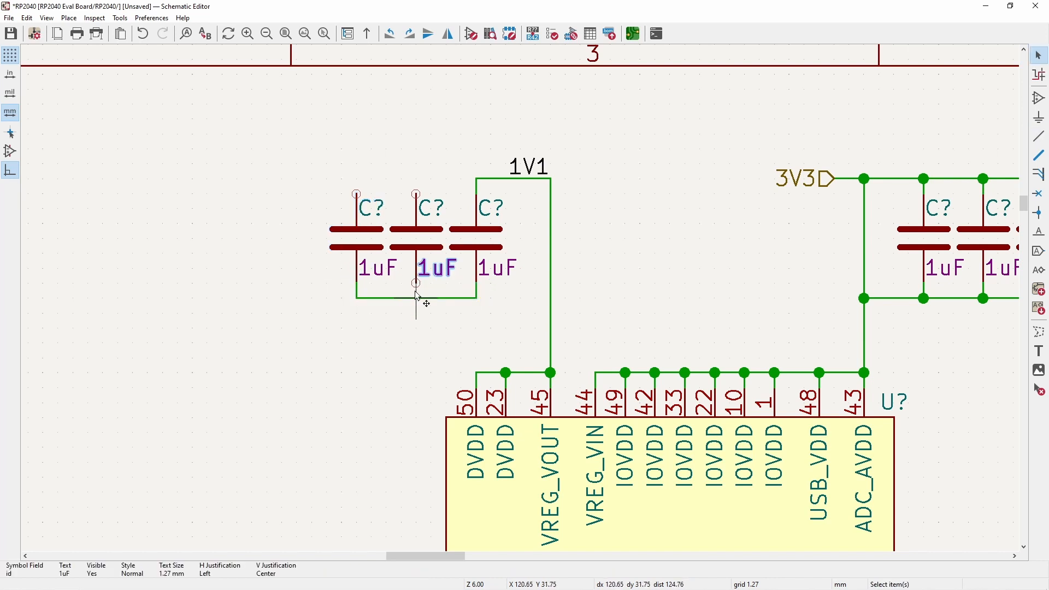
key("w")
left_click(356, 194)
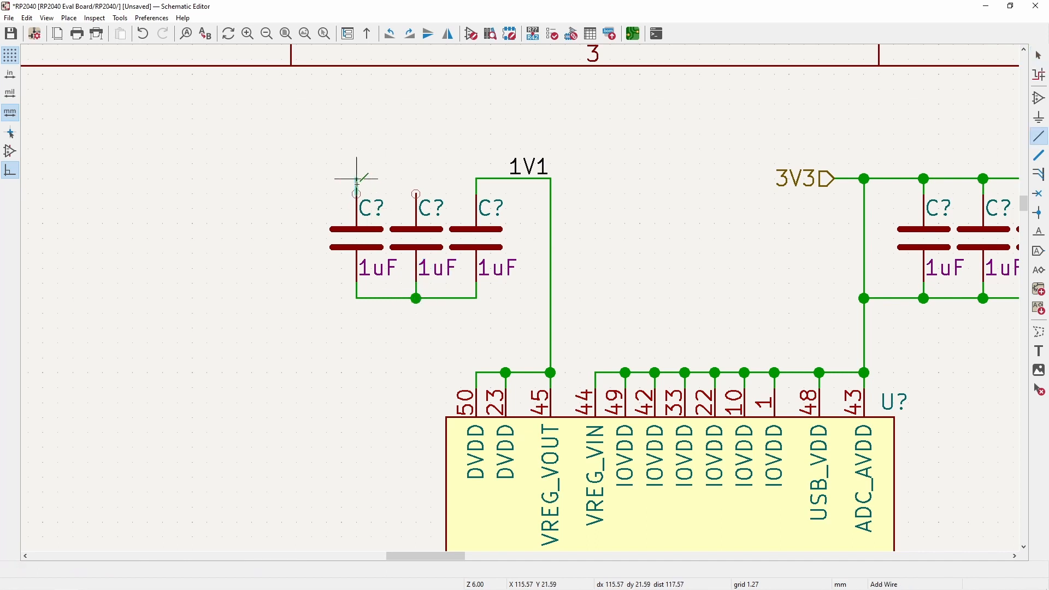
left_click(470, 178)
key("Escape")
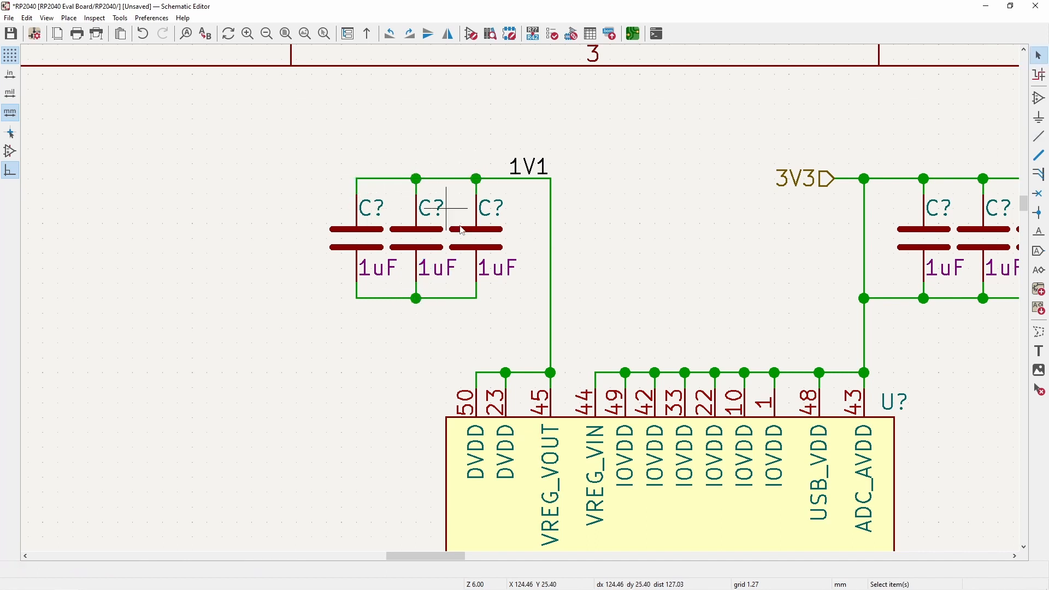
- Duplicate the GND symbol of the 3V3 bank, place it under the outermost 1V1 capacitor and wire it to the bank's lower wire
scroll(507, 341, "down", 2)
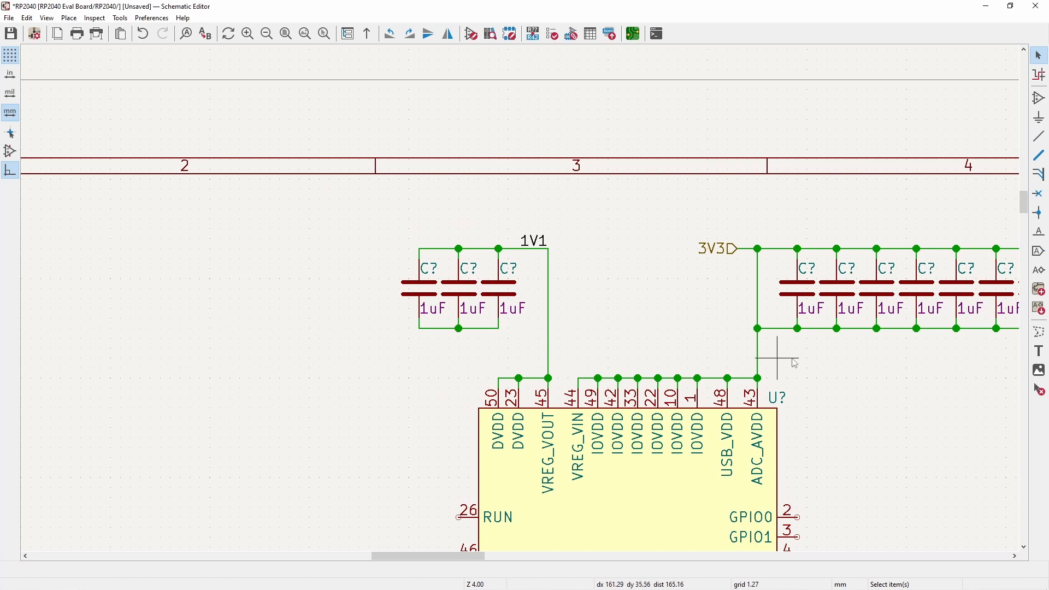
middle_click_drag(885, 358, 682, 354)
key("ctrl+d")
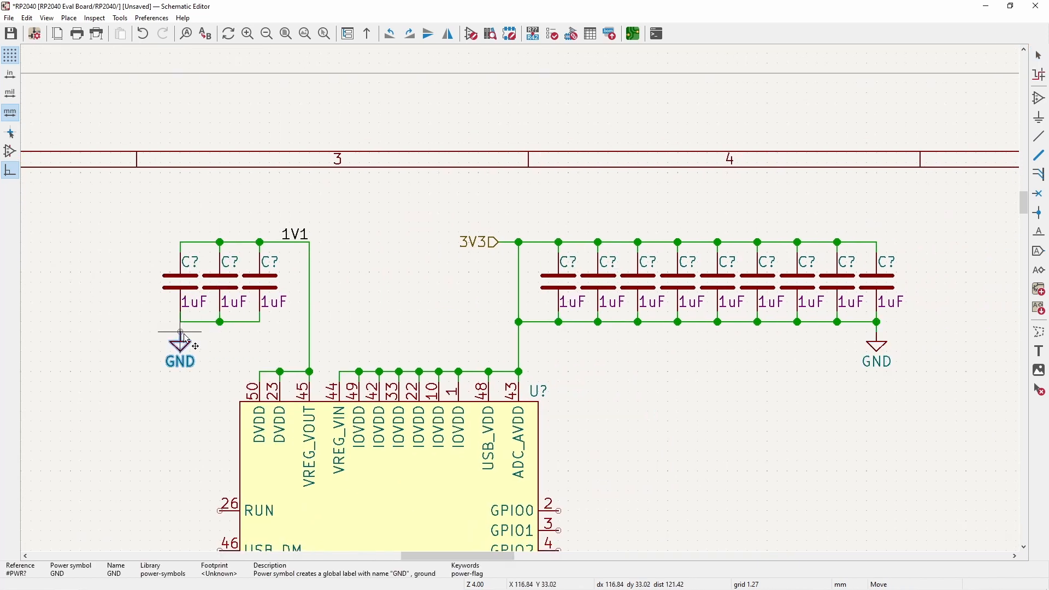
scroll(180, 332, "up", 4)
left_click(520, 297)
left_click(520, 277)
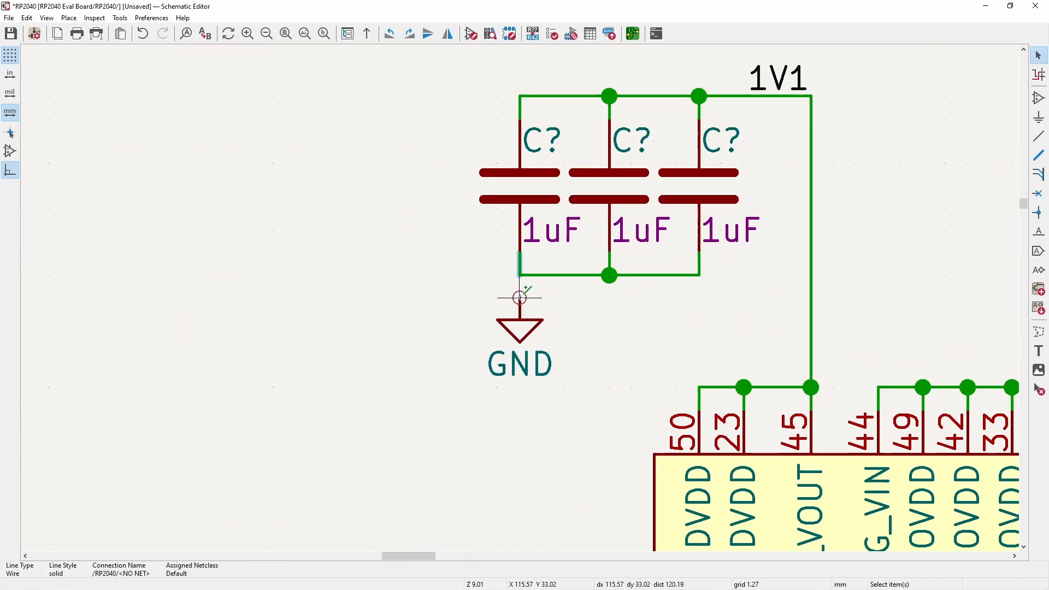
key("Escape")
- Examine the RP2040's supply pins and the wiring of the 1V1 and 3V3 decoupling capacitor banks
scroll(609, 316, "down", 5)
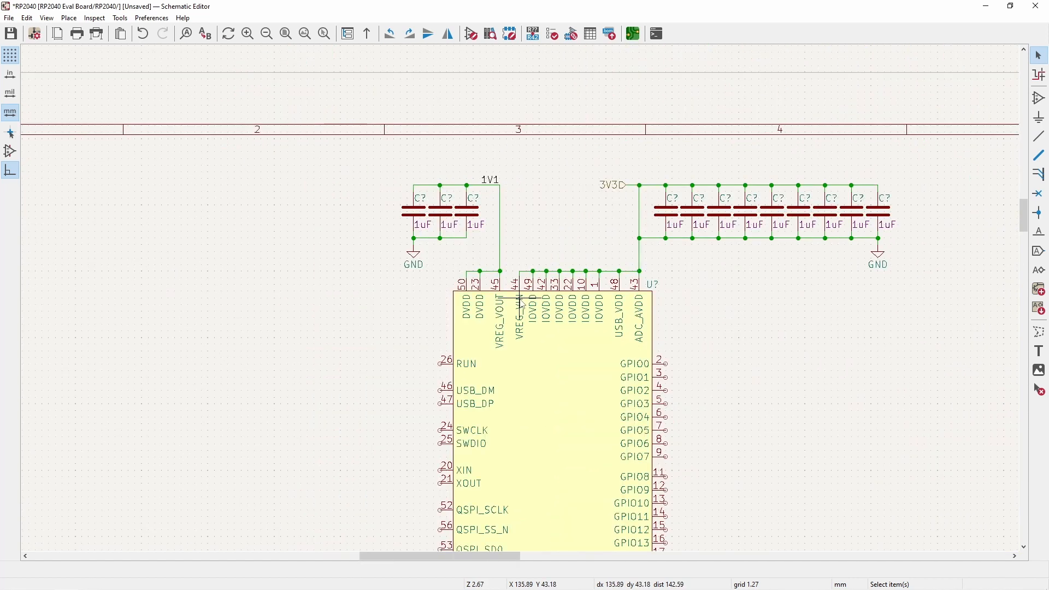
middle_click_drag(521, 304, 415, 241)
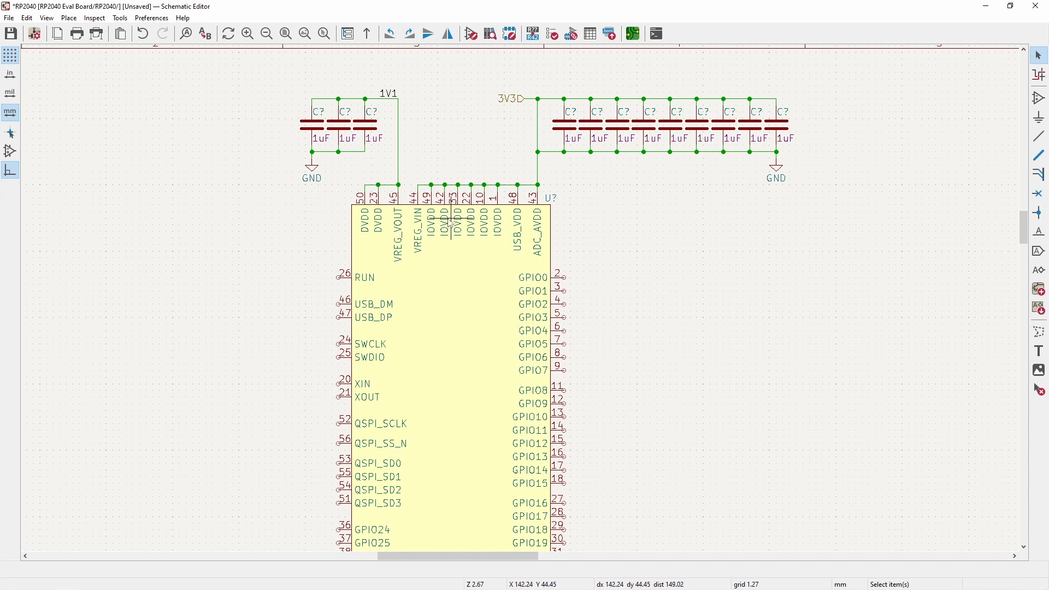
scroll(544, 246, "up", 3)
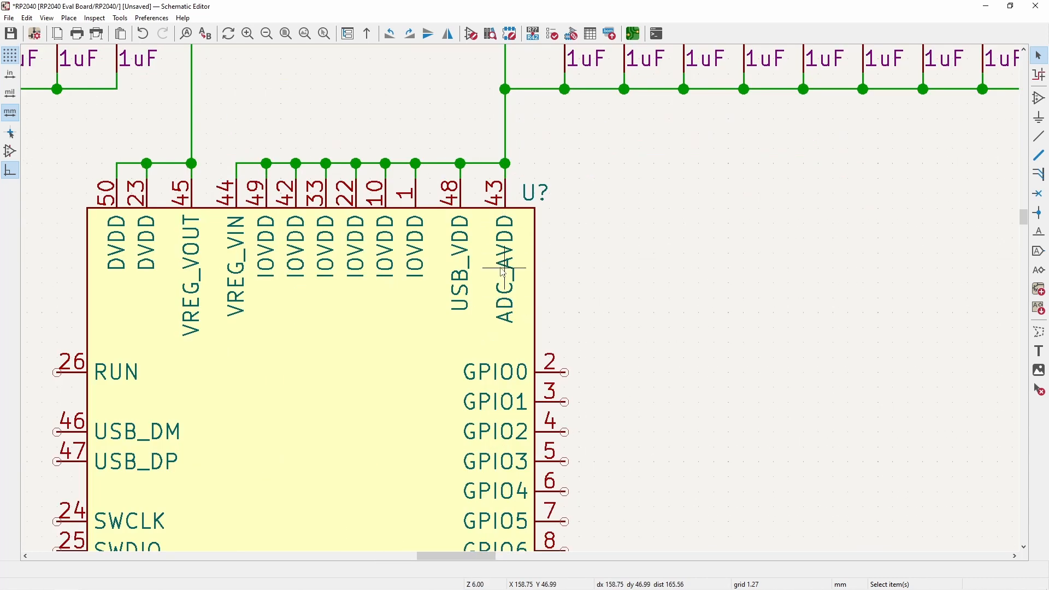
middle_click_drag(506, 140, 521, 288)
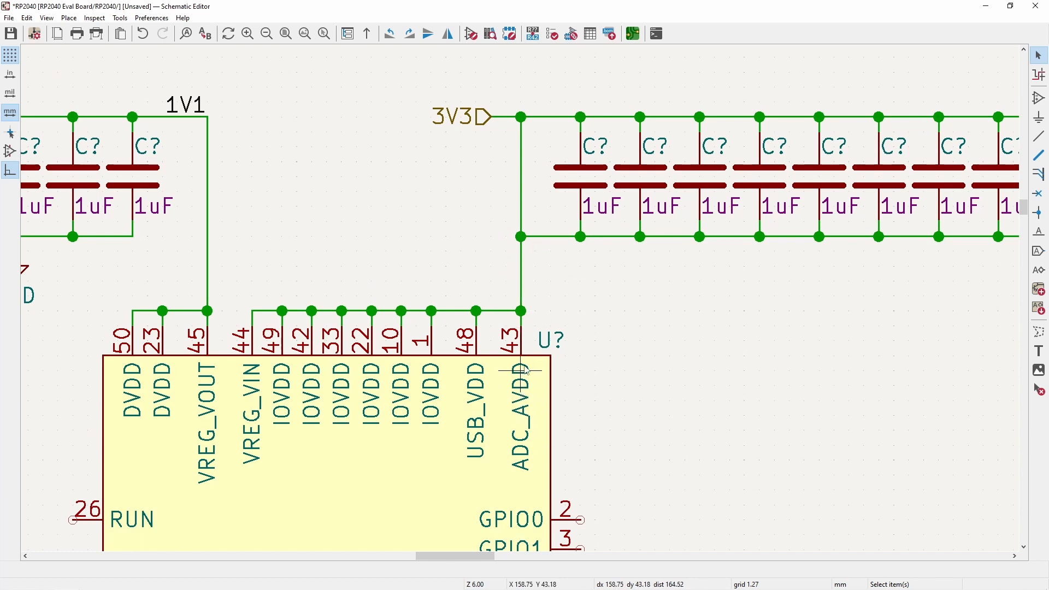
scroll(525, 370, "down", 3)
middle_click_drag(536, 354, 538, 217)
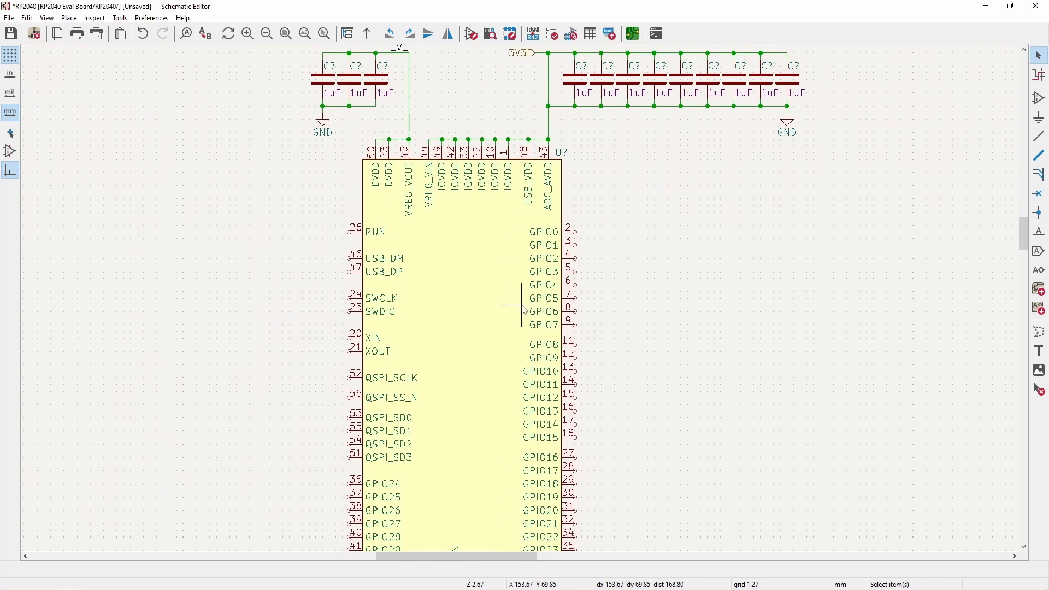
middle_click_drag(525, 310, 538, 218)
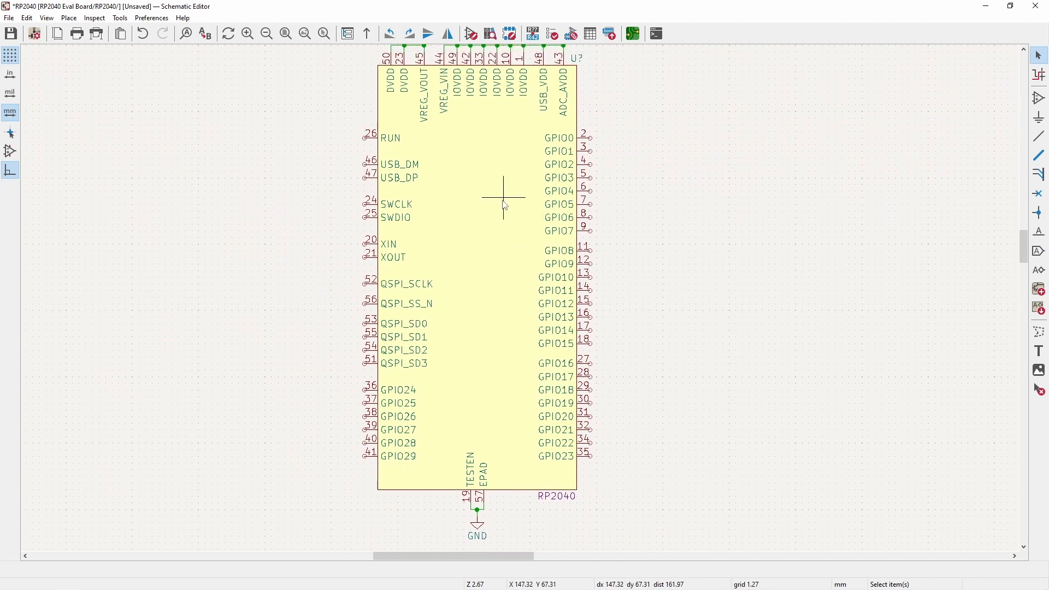
scroll(499, 205, "up", 3, "shift")
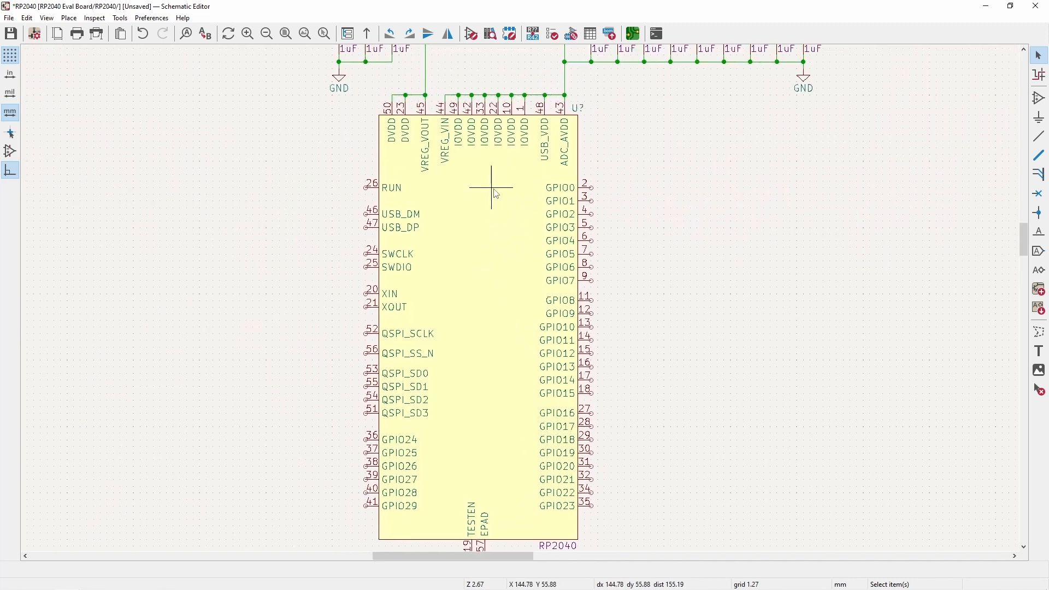
middle_click_drag(494, 150, 498, 291)
scroll(557, 331, "up", 1)
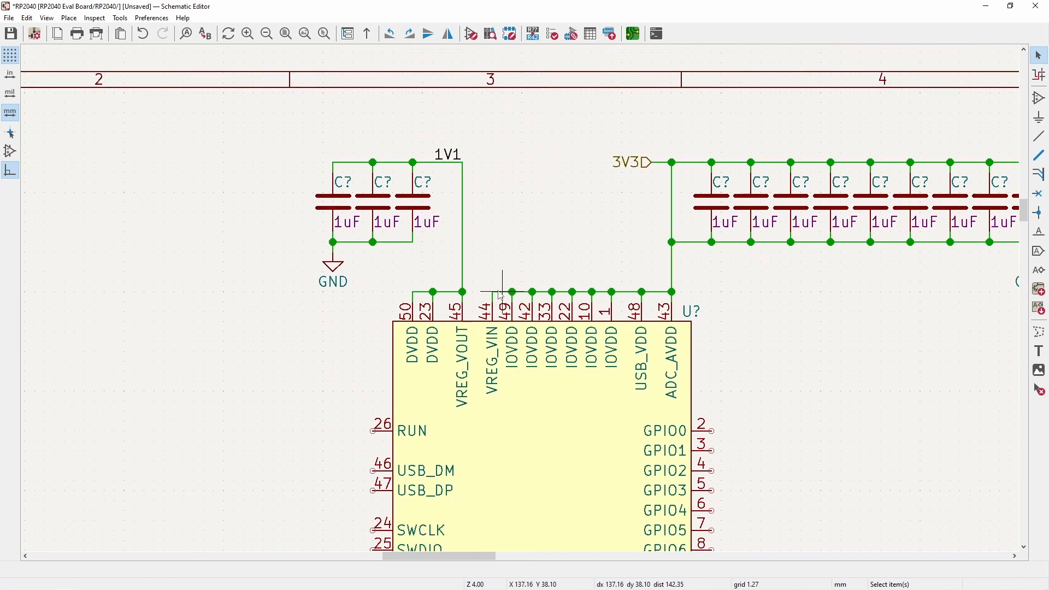
left_click(512, 292)
middle_click_drag(474, 312, 384, 226)
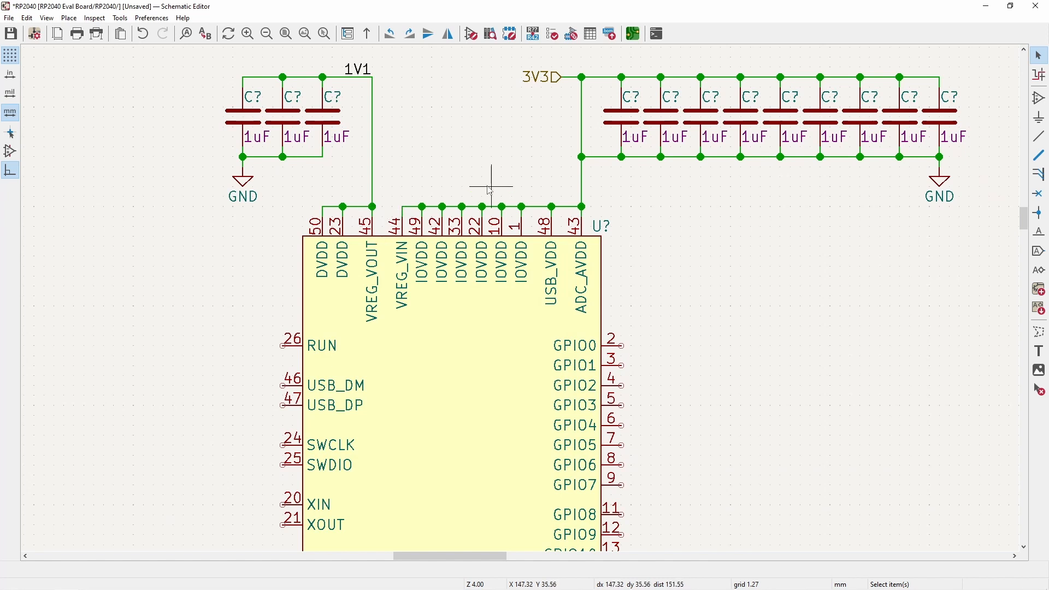
scroll(525, 142, "down", 1)
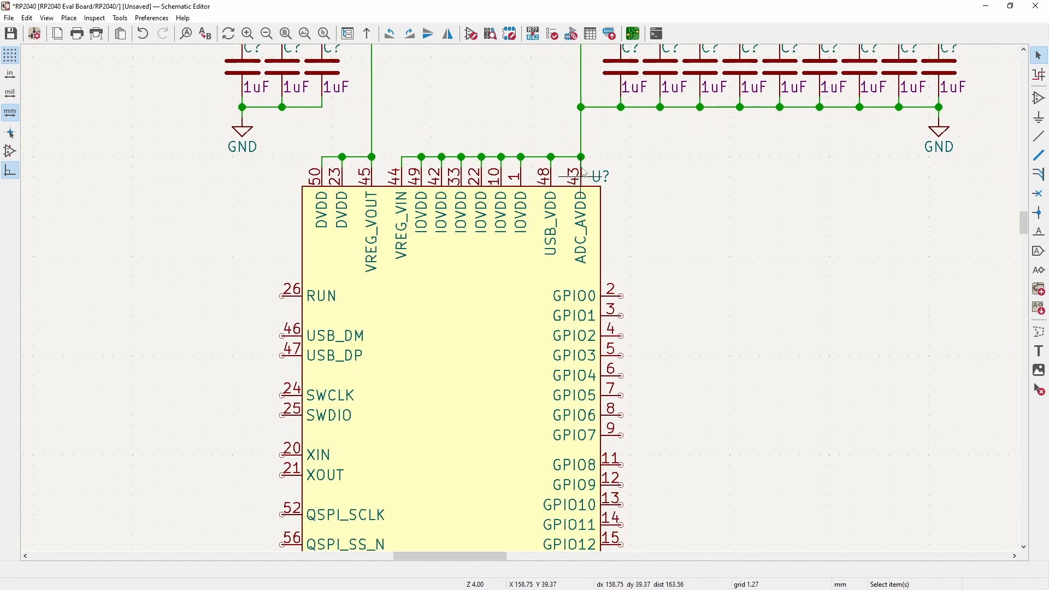
- Try giving ADC_AVDD pin 43 a separate horizontal wire and rerouting the 3V3 supply to USB_VDD pin 48, and undo these changes
key("w")
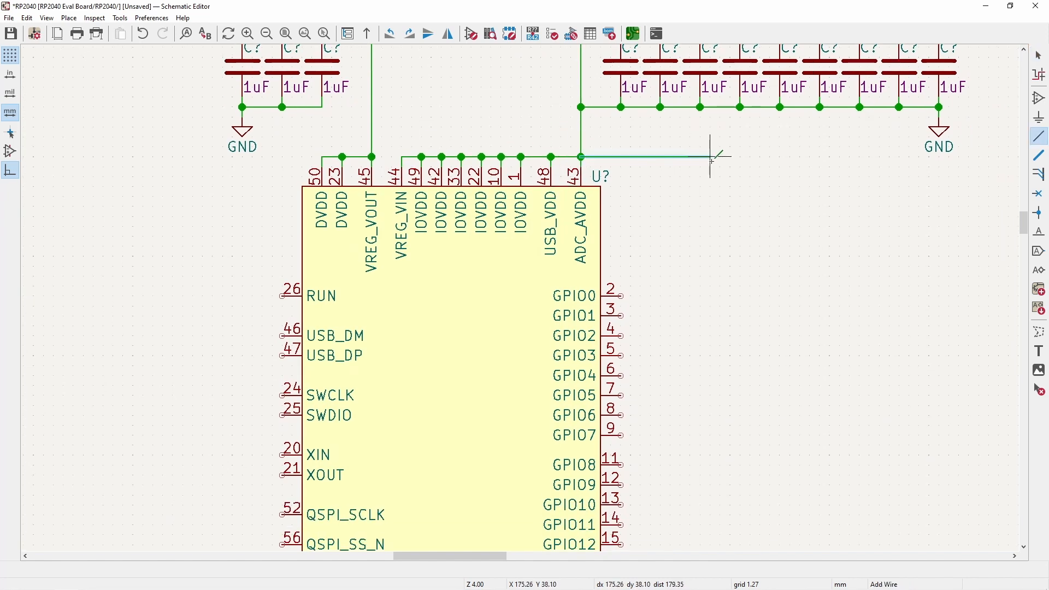
double_click(711, 157)
key("Escape")
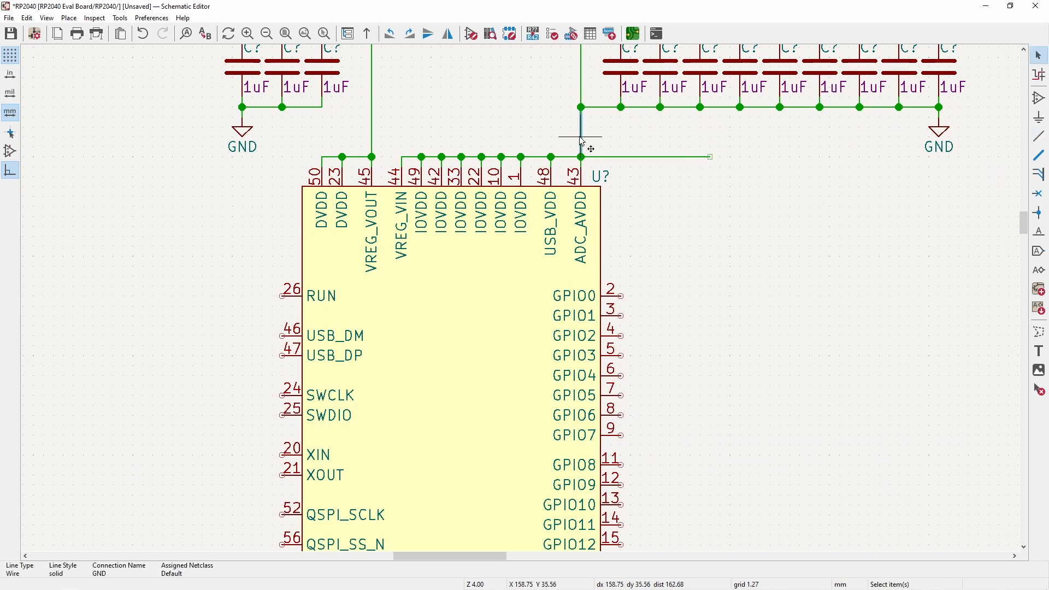
key("w")
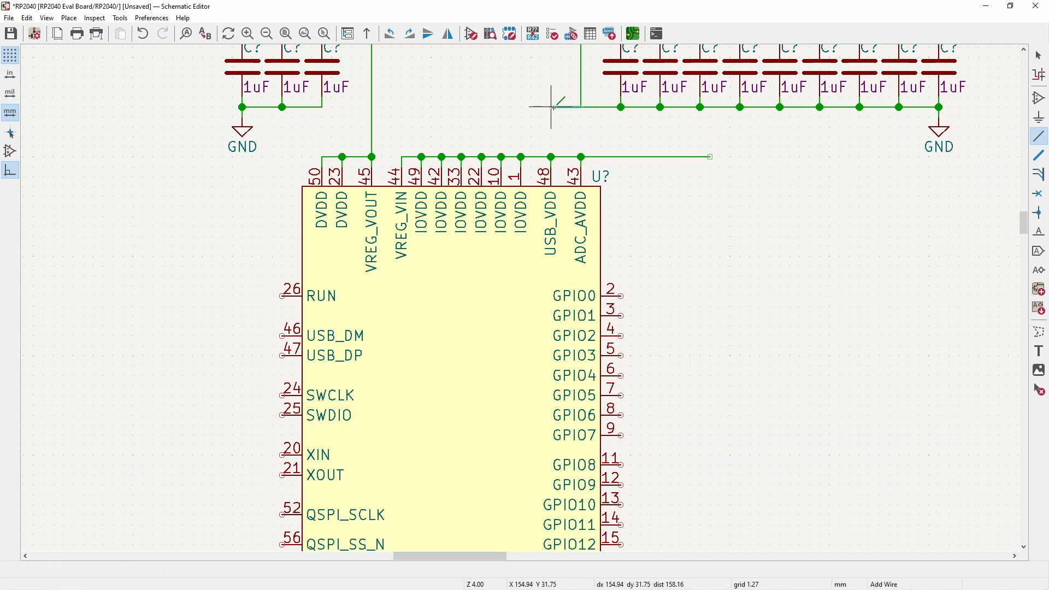
left_click(550, 156)
key("Escape")
key("Delete")
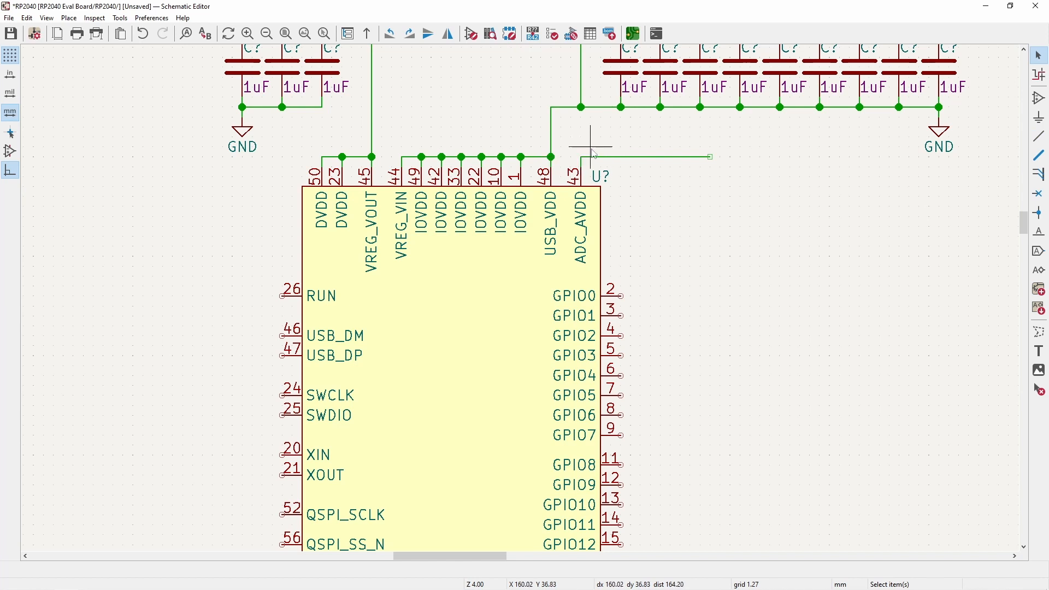
key("ctrl+z")
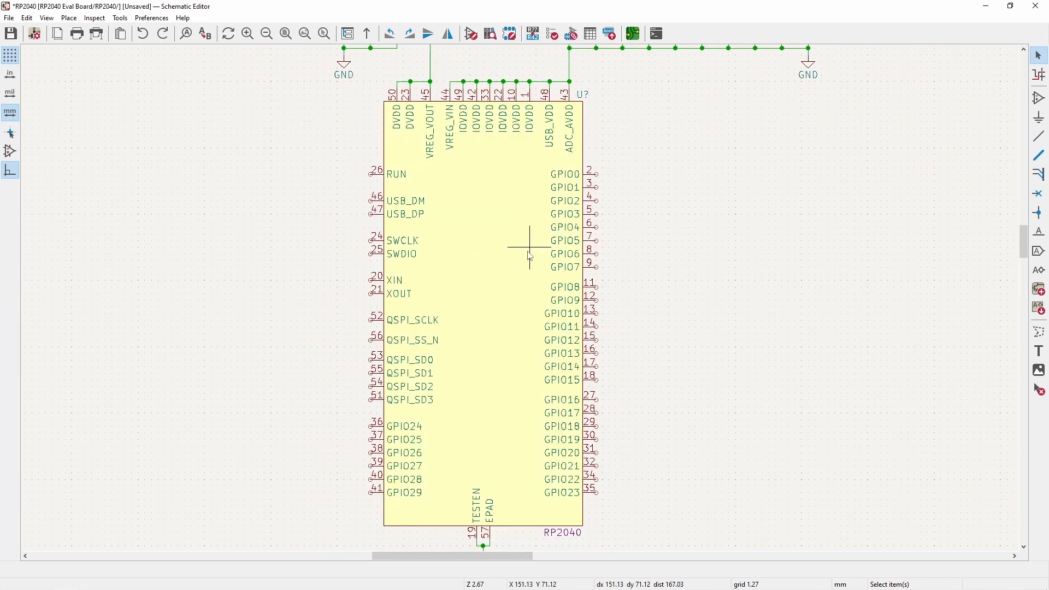
- Draw a horizontal wire about 37 mm long from RUN pin 26 away from the RP2040
scroll(410, 224, "up", 3)
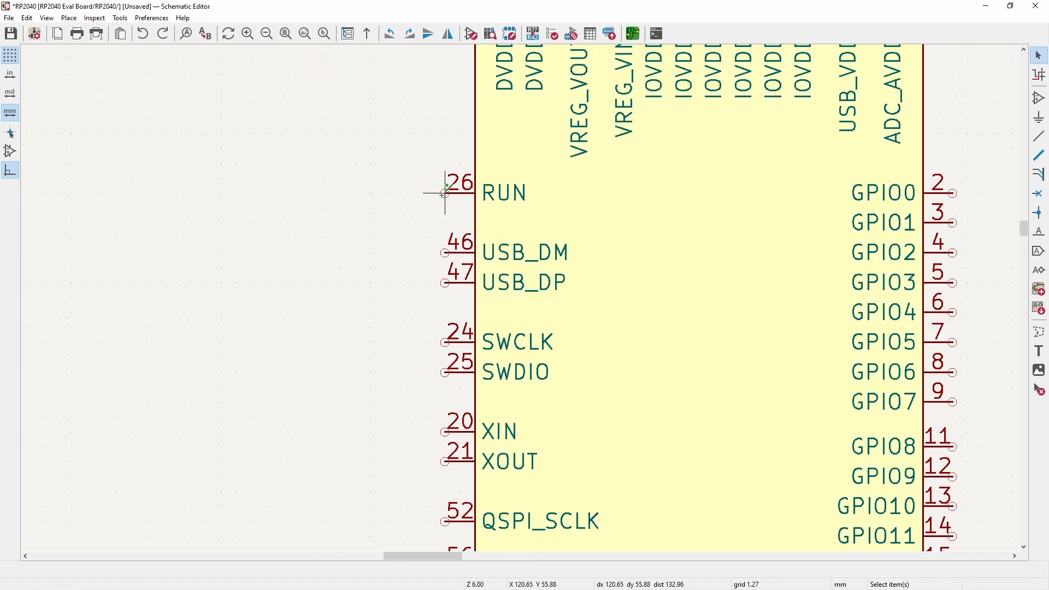
key("w")
scroll(188, 187, "down", 3)
double_click(445, 298)
key("Escape")
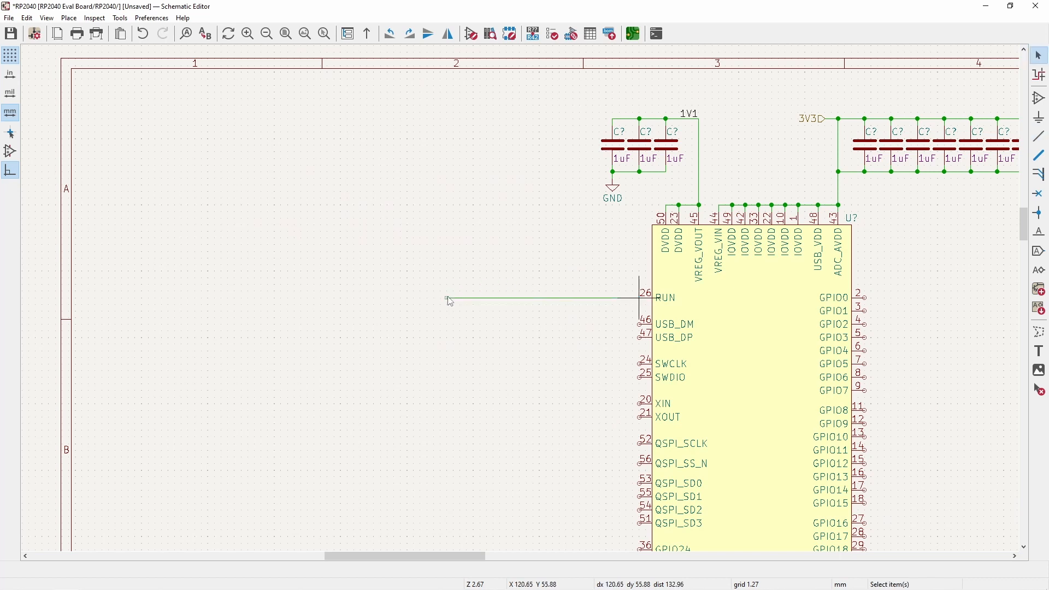
- Add an input hierarchical label ~{RST}, mirror it horizontally and place it just above the middle of the RUN wire
scroll(445, 299, "up", 3)
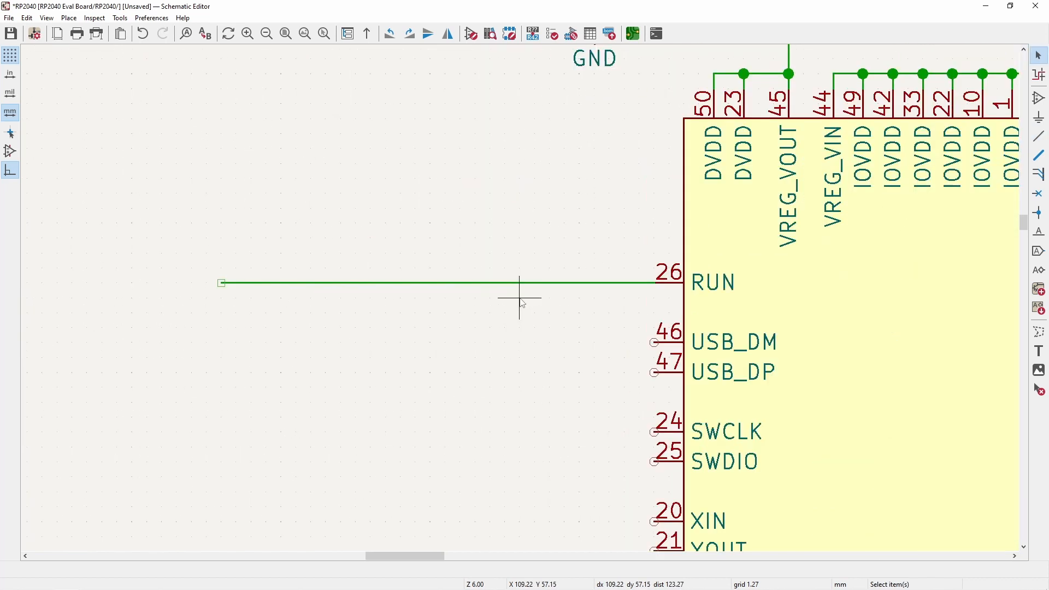
left_click(1039, 269)
left_click(449, 214)
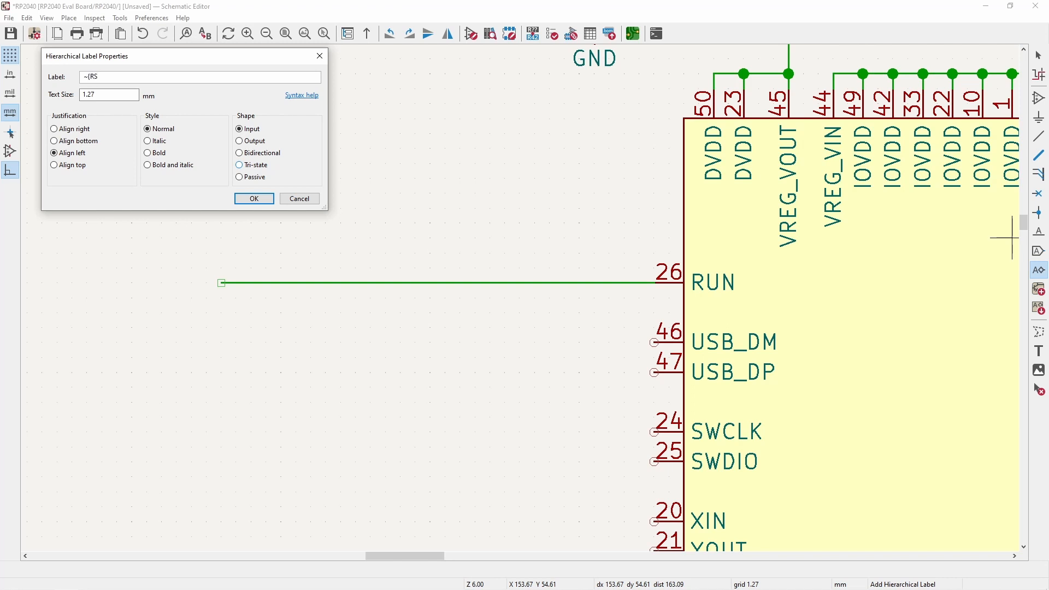
key("Return")
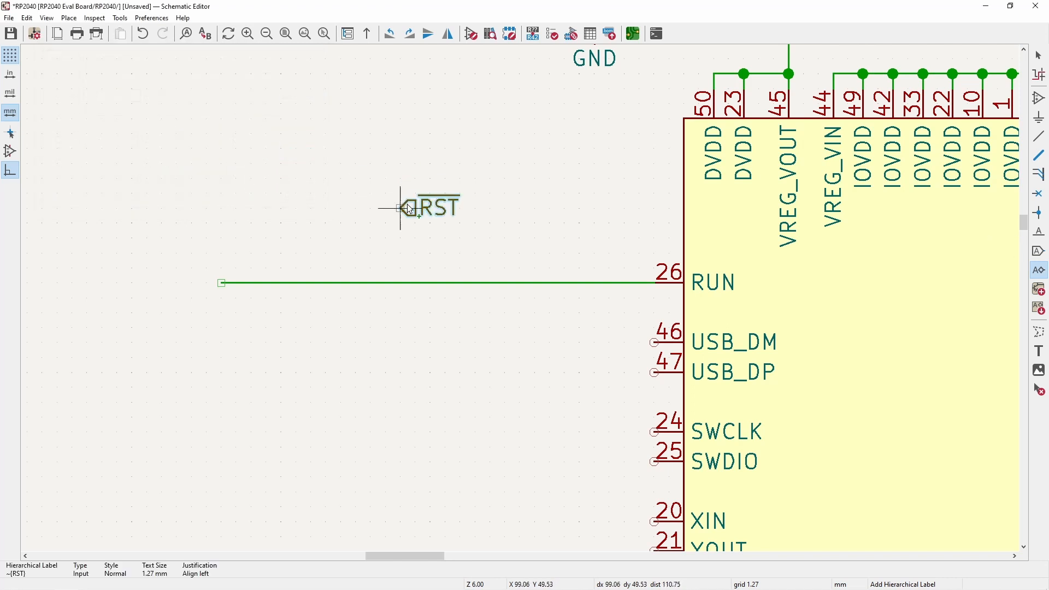
key("y")
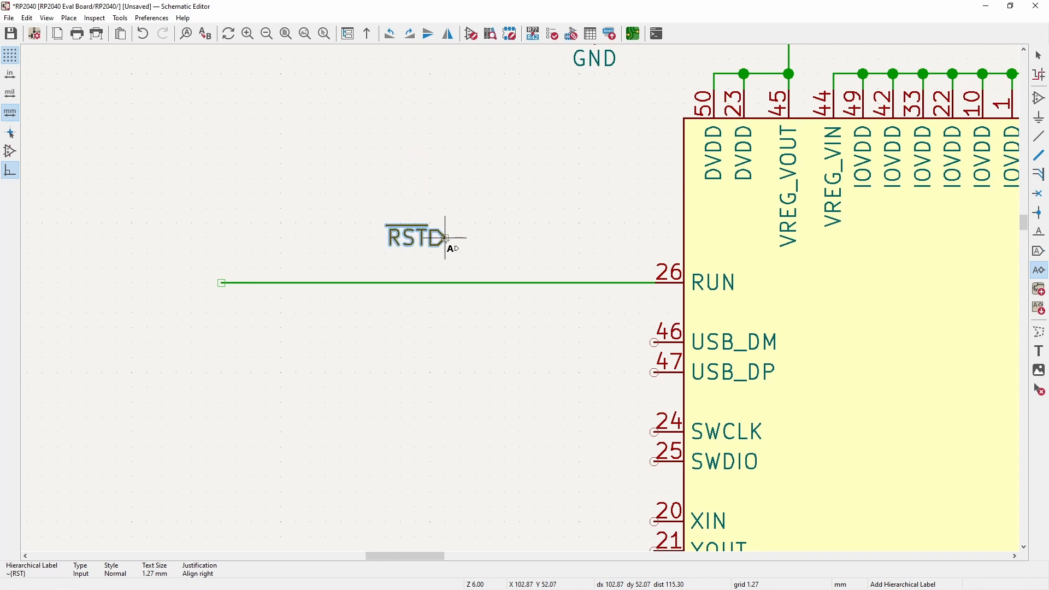
left_click(444, 238)
- Wire the RST hierarchical label down to the RUN wire
key("w")
left_click(459, 283)
key("Escape")
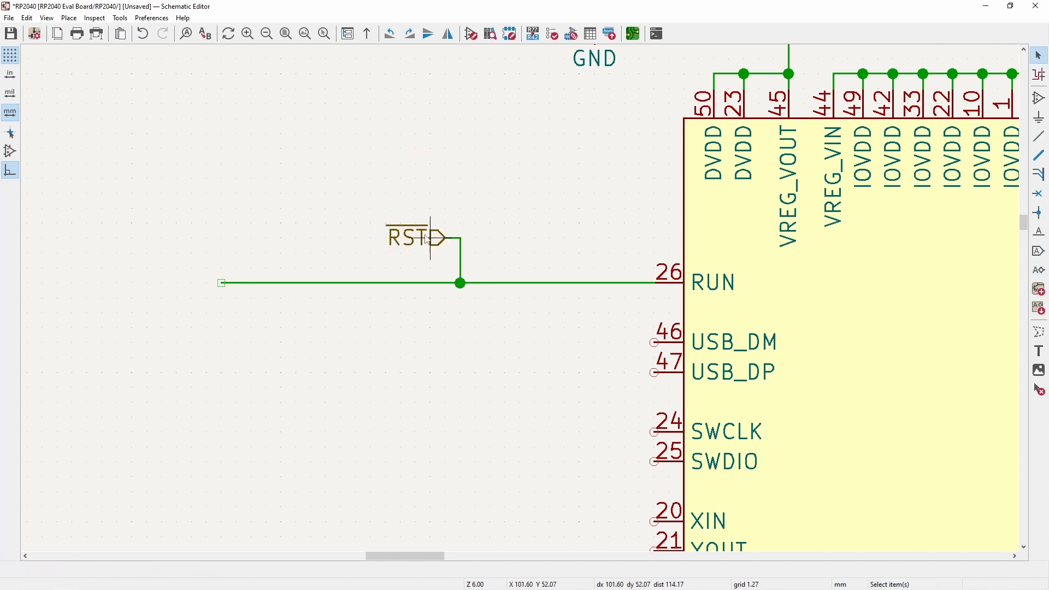
- Duplicate a 1uF decoupling capacitor and place the copy vertically below the free end of the RUN wire, connected to it
middle_click_drag(456, 255, 582, 240)
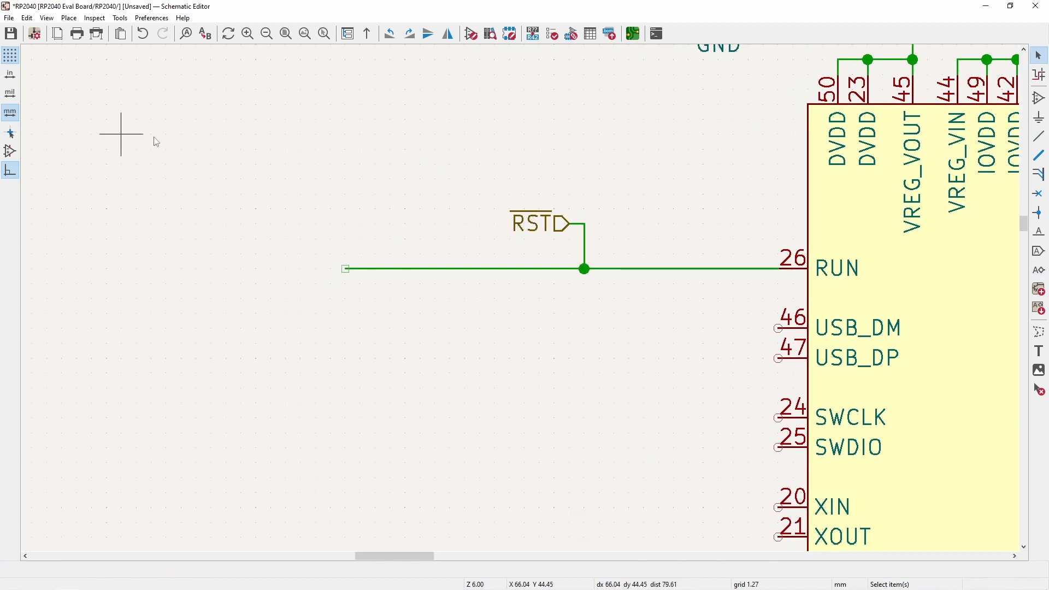
scroll(316, 234, "down", 5)
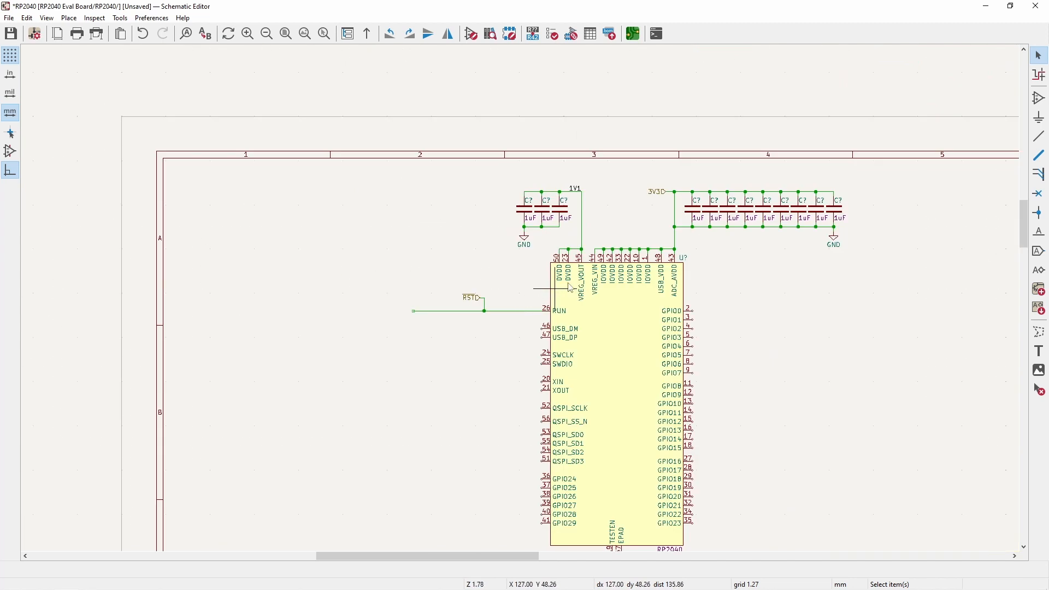
left_click(524, 209)
scroll(404, 331, "up", 3)
key("ctrl+d")
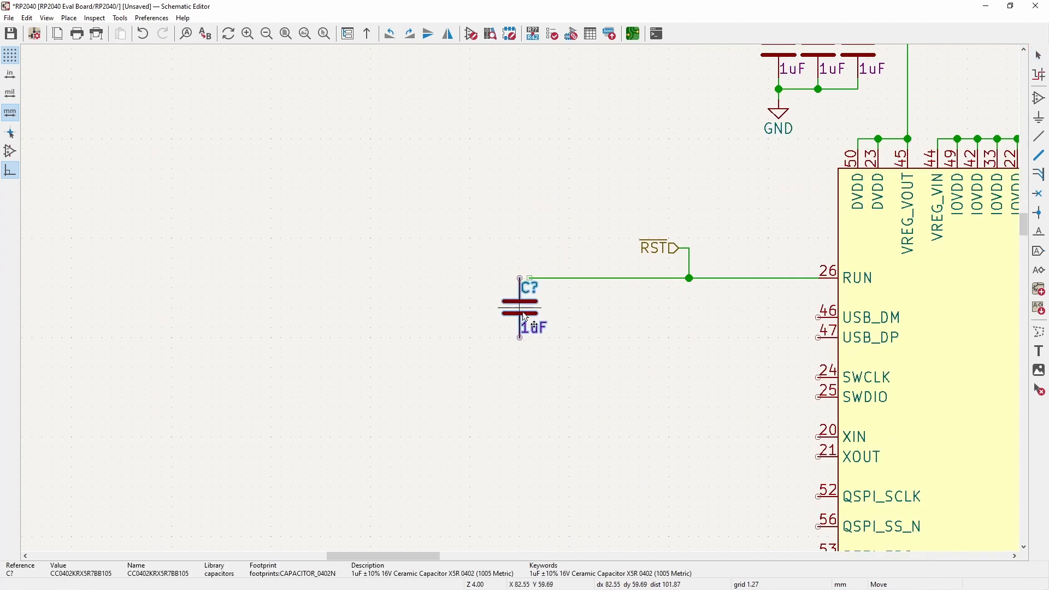
scroll(520, 298, "up", 3)
left_click(520, 298)
scroll(520, 298, "down", 3)
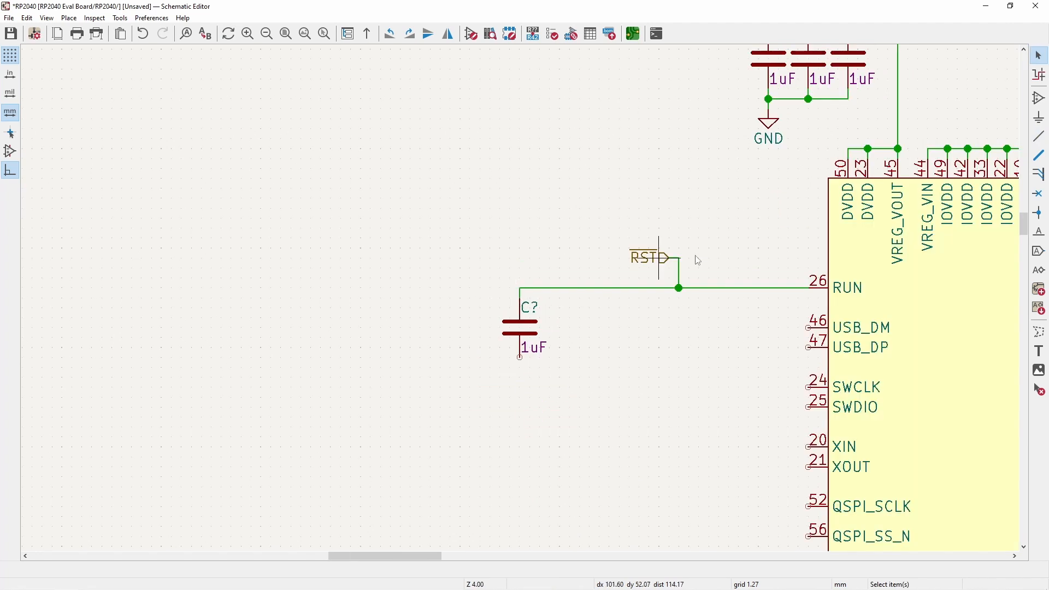
- Duplicate a GND symbol and place the copy directly under the RUN wire's 1uF capacitor
left_click(771, 131)
key("ctrl+d")
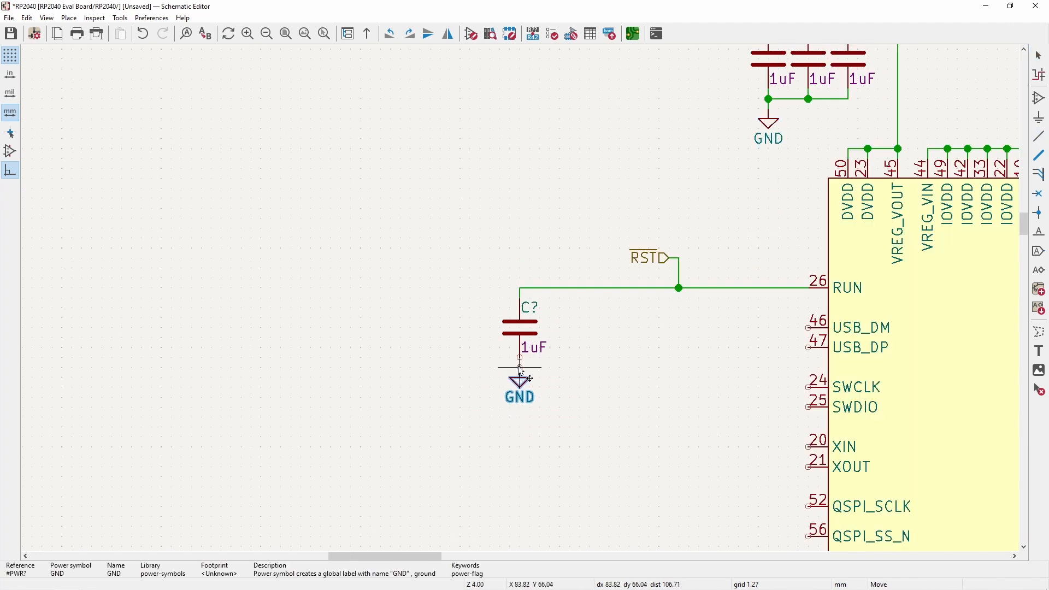
left_click(526, 368)
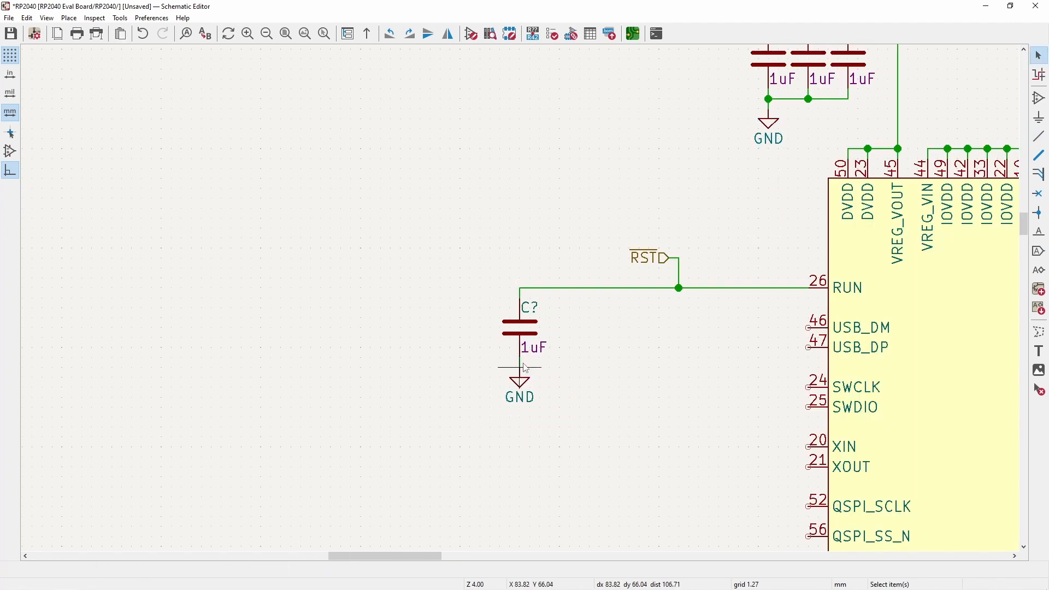
- Add the 10K resistor RC0402JR-0710KL above the reset capacitor and wire its lower end to the RUN wire
left_click(1038, 98)
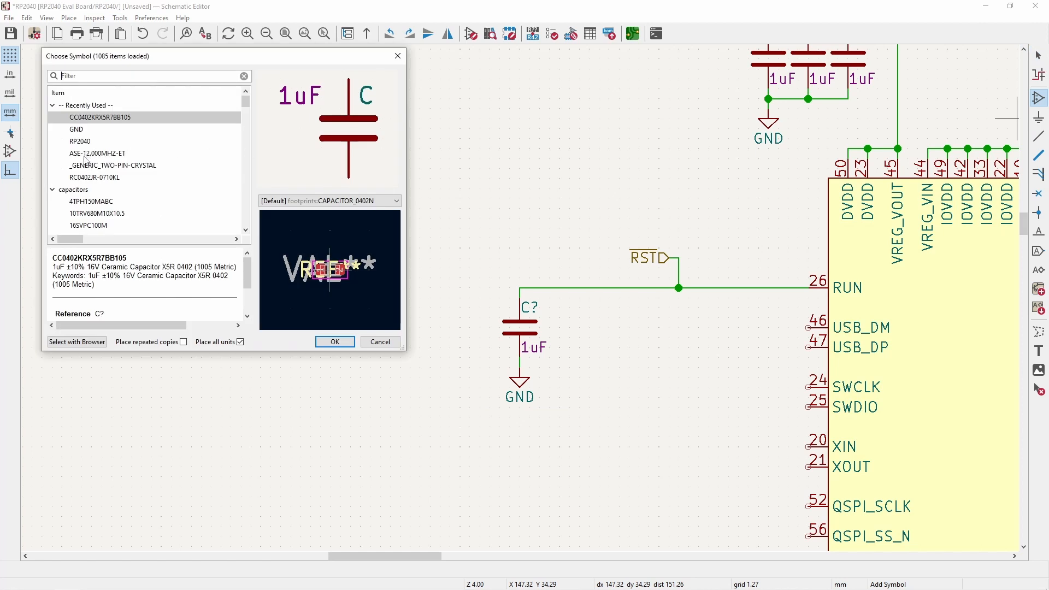
double_click(94, 178)
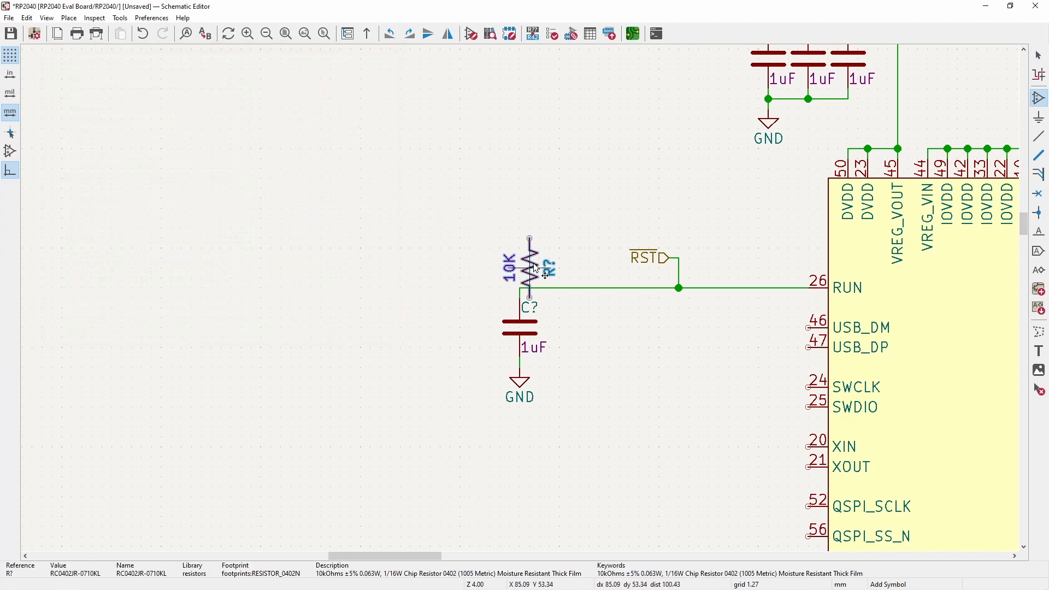
left_click(521, 280)
key("w")
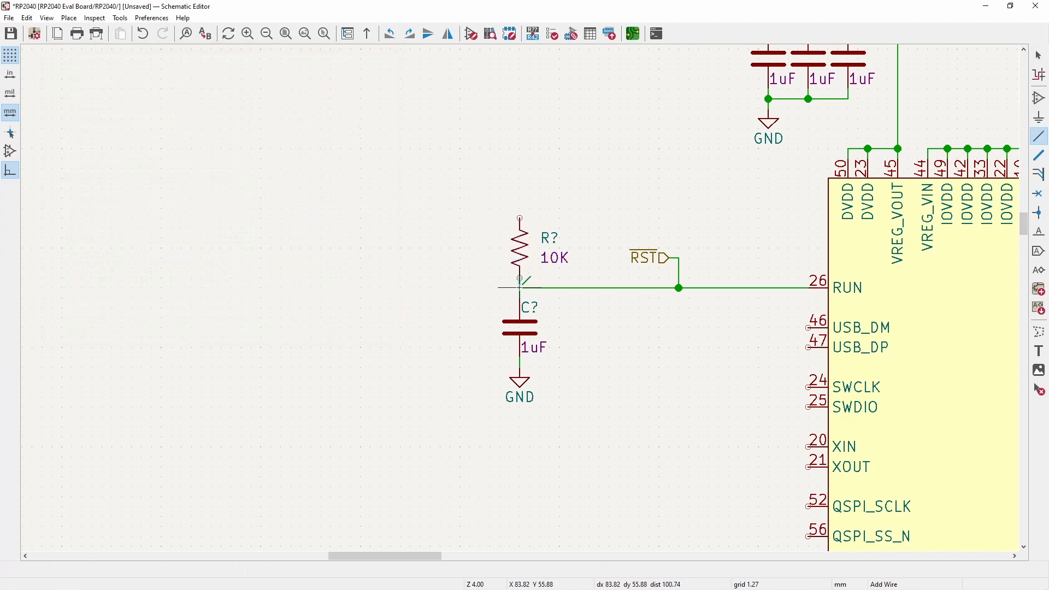
left_click(521, 284)
- Place a 3V3 hierarchical label just above the 10K resistor and wire it to the resistor's free end
middle_click_drag(819, 63, 732, 211)
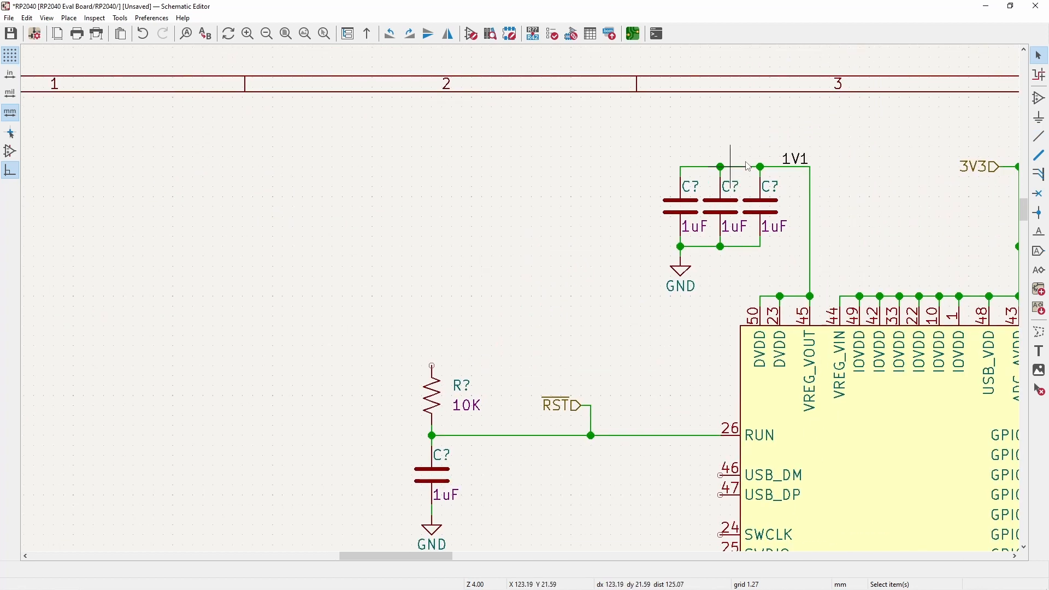
left_click(989, 166)
key("m")
scroll(402, 338, "up", 3)
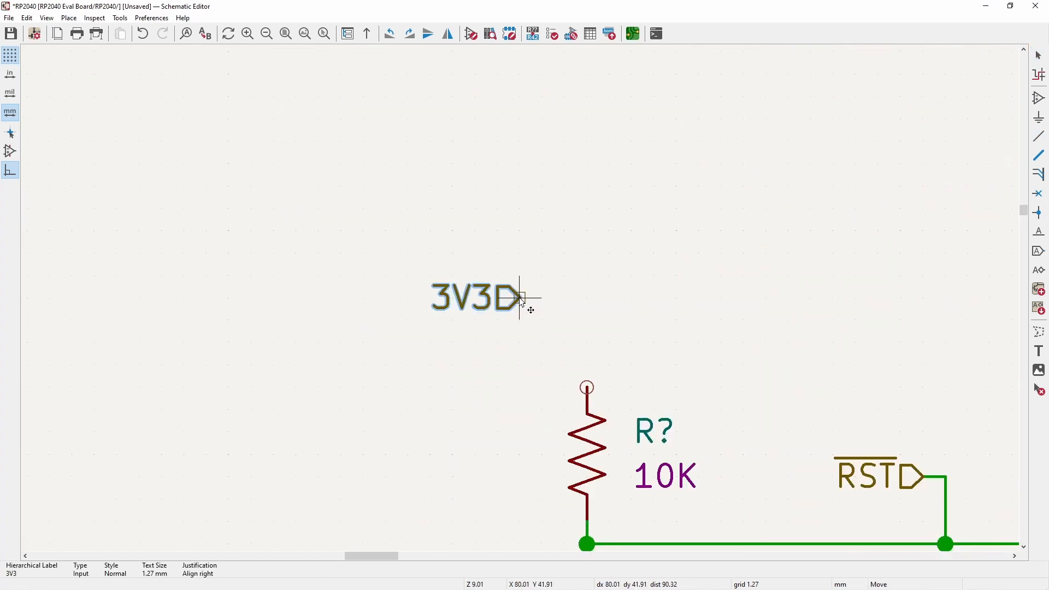
left_click(566, 365)
key("w")
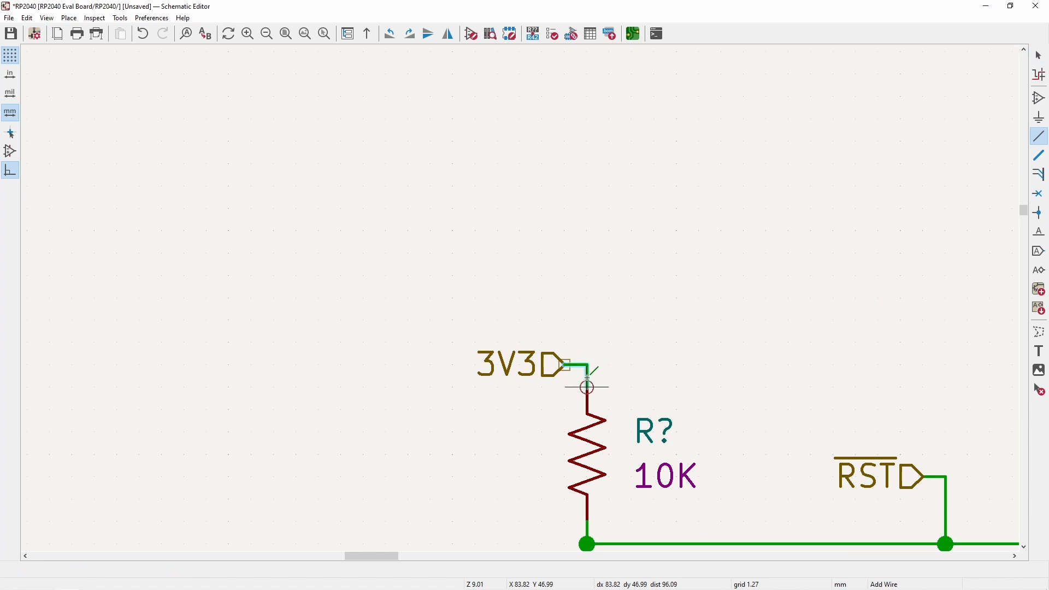
left_click(588, 383)
key("Escape")
- Add the symbol _GENERIC_TWO-PIN-CRYSTAL in the free area beside the RP2040, below the reset circuit
scroll(588, 377, "down", 5)
scroll(353, 282, "up", 2)
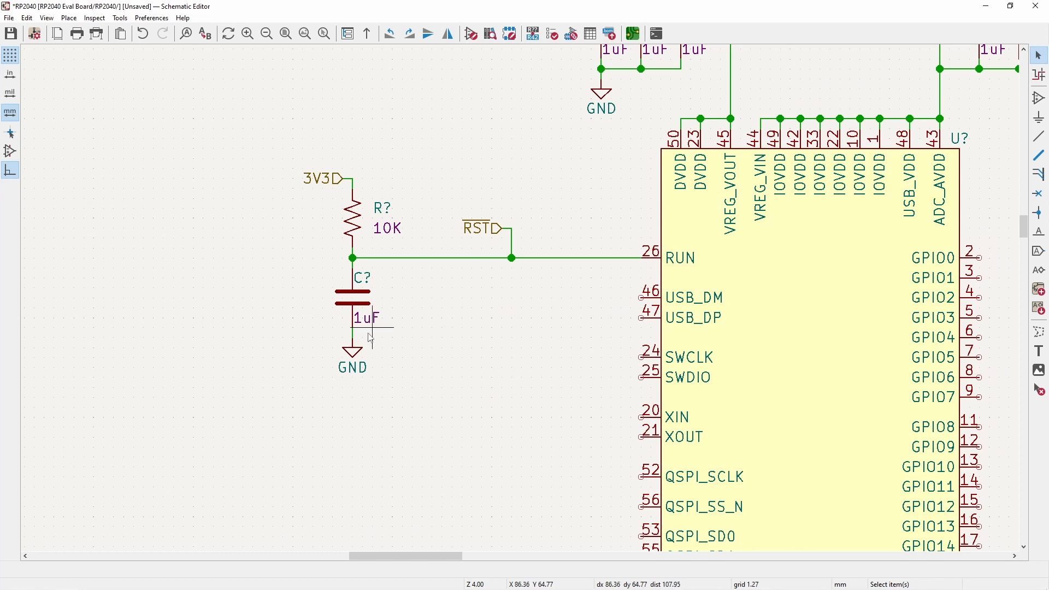
middle_click_drag(388, 331, 269, 256)
middle_click_drag(364, 271, 221, 177)
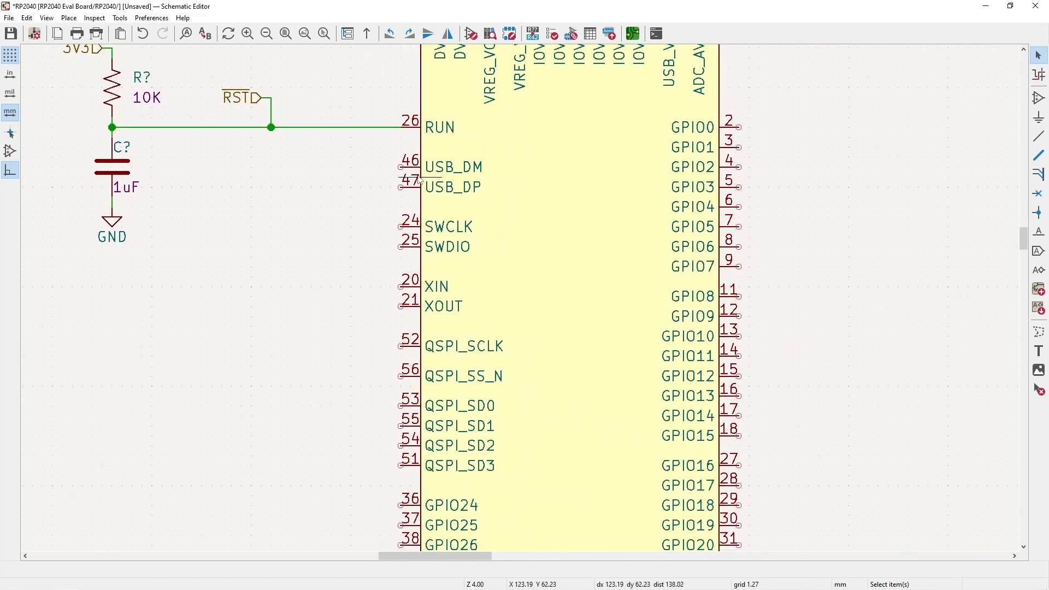
middle_click_drag(402, 186, 398, 117)
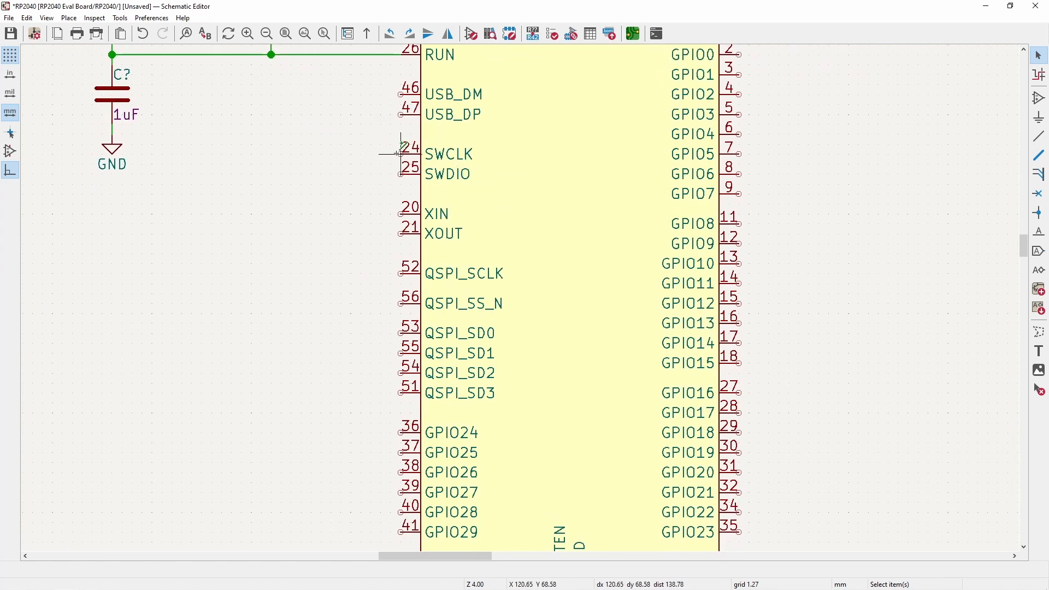
middle_click_drag(400, 154, 404, 92)
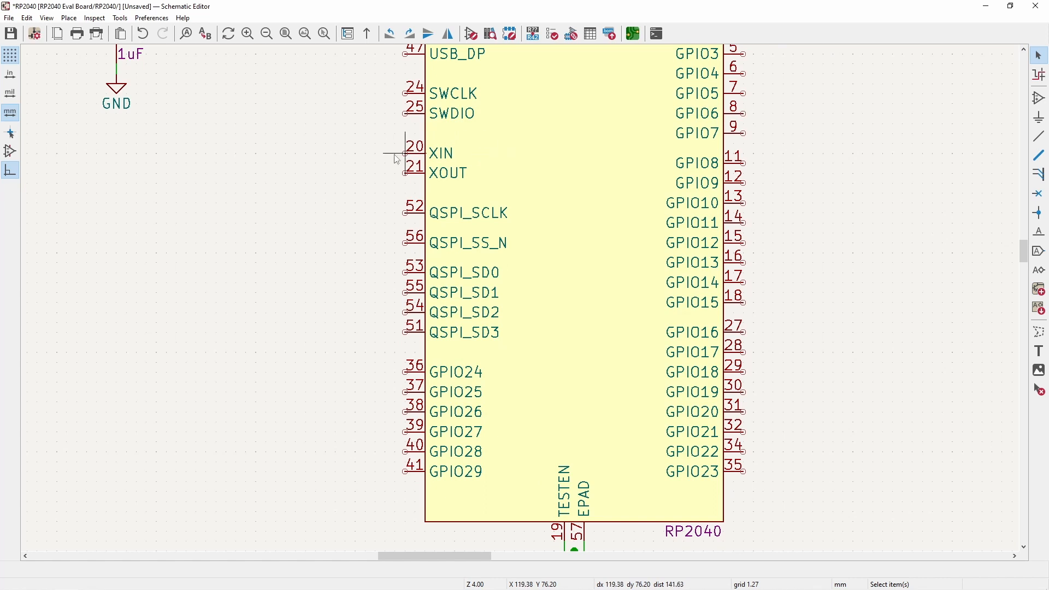
left_click(1038, 98)
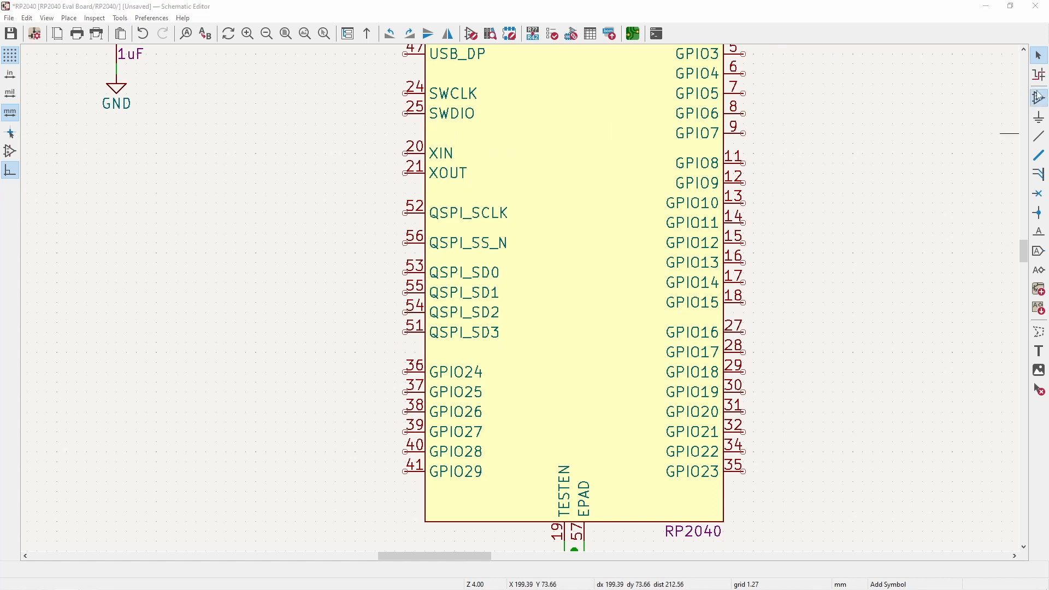
double_click(82, 177)
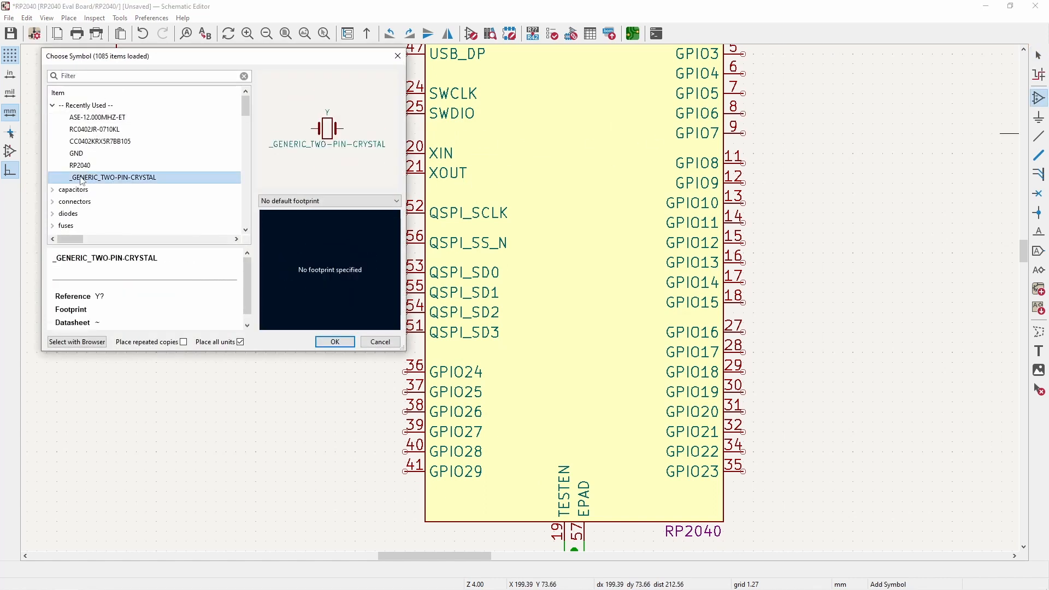
left_click(189, 203)
- Hide the crystal's value field
double_click(188, 203)
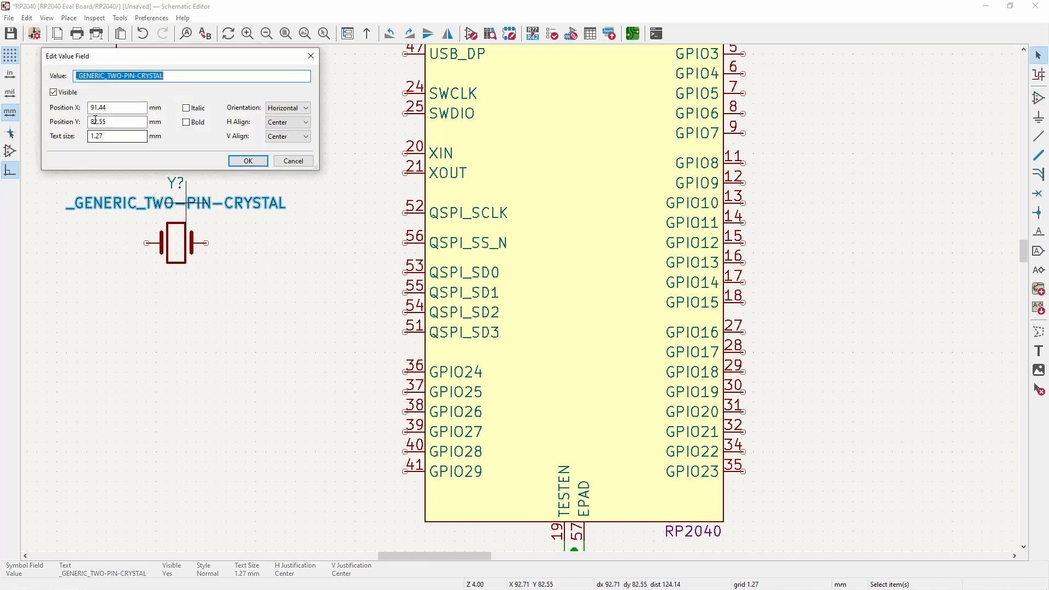
left_click(54, 92)
left_click(249, 163)
- Rotate the crystal to vertical beside XIN pin 20 and XOUT pin 21 and wire its ends to these pins
key("r")
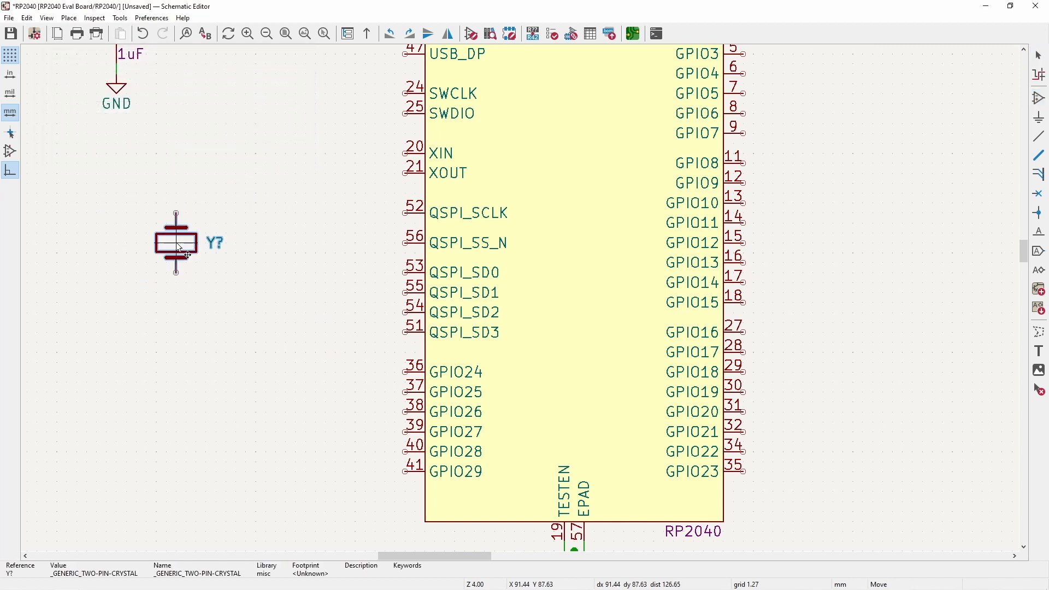
key("m")
left_click(346, 163)
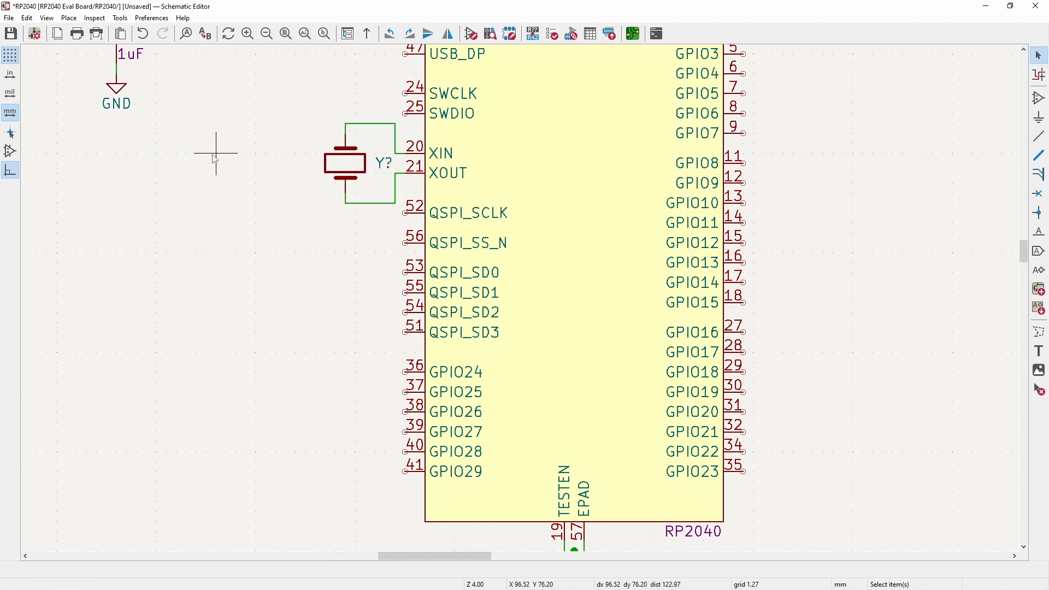
- Duplicate the reset circuit's 1uF capacitor, place the copy below the crystal and wire it to the crystal's XOUT end
left_click(151, 166)
key("ctrl+d")
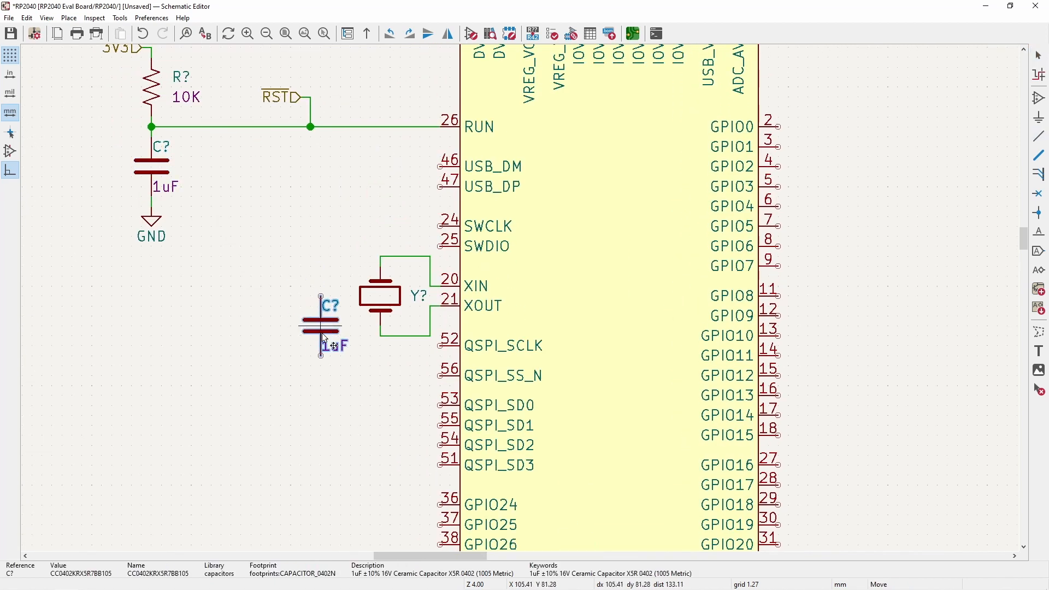
left_click(331, 346)
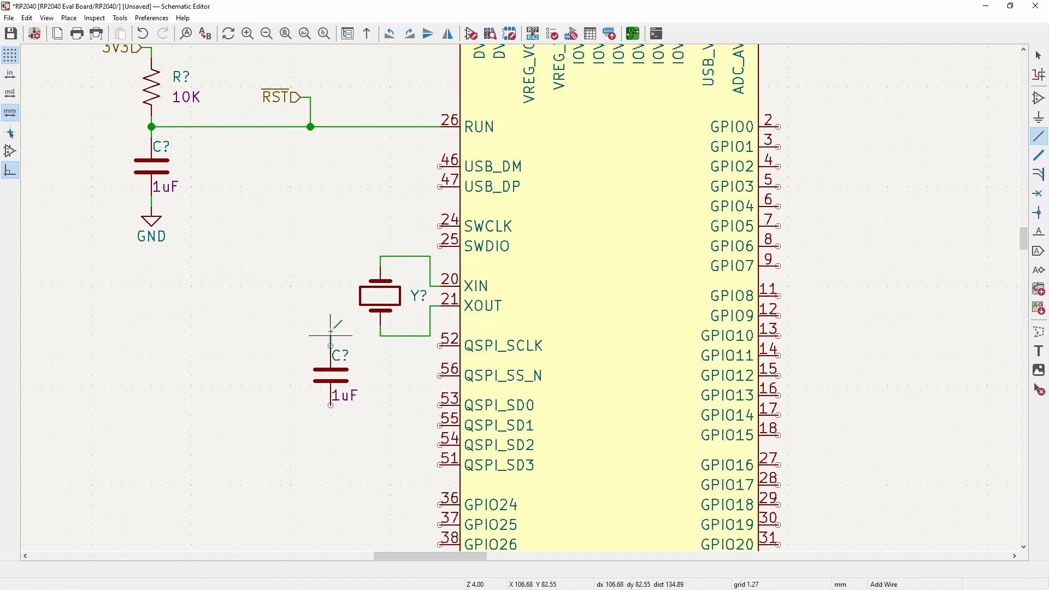
left_click(381, 336)
- Duplicate the XOUT capacitor, place the copy beside it and wire it to the crystal's XIN end
left_click(334, 373)
key("ctrl+d")
left_click(295, 377)
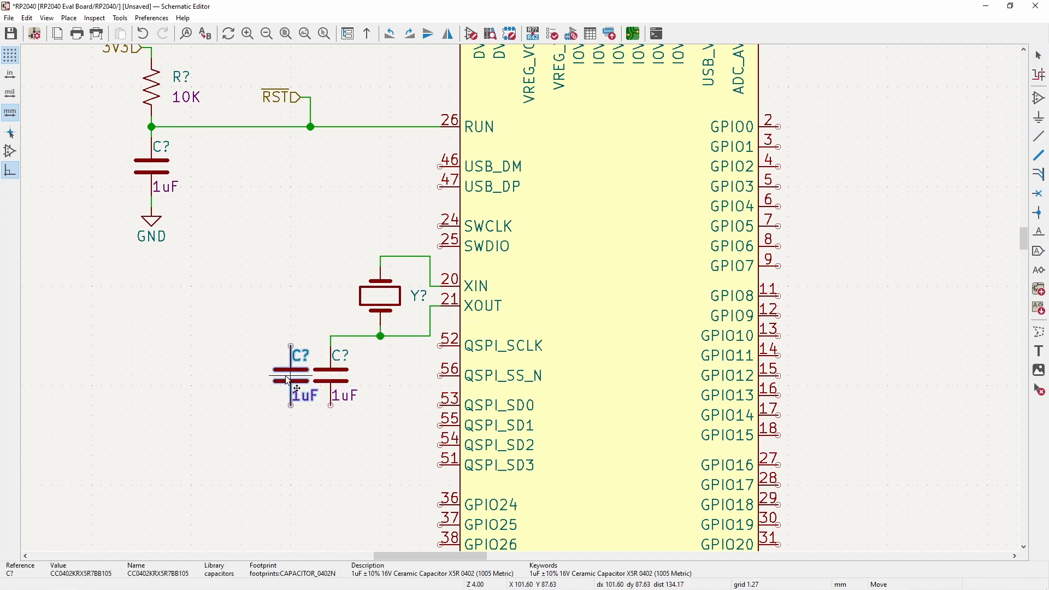
key("w")
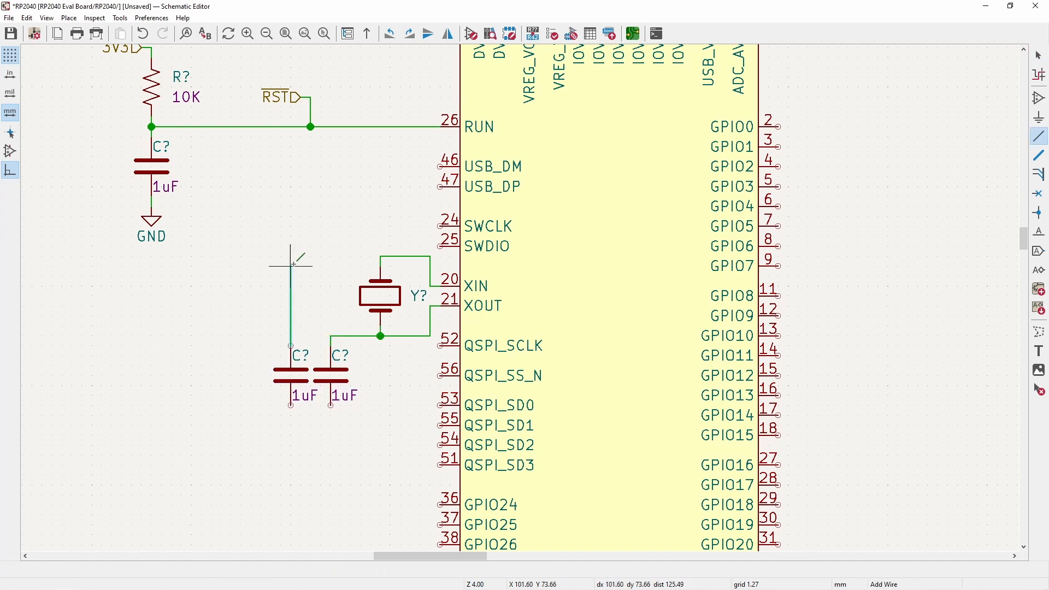
left_click(381, 256)
key("Escape")
- Duplicate a GND symbol, place it centred below the two crystal capacitors and wire both capacitors to it
left_click(158, 222)
key("ctrl+d")
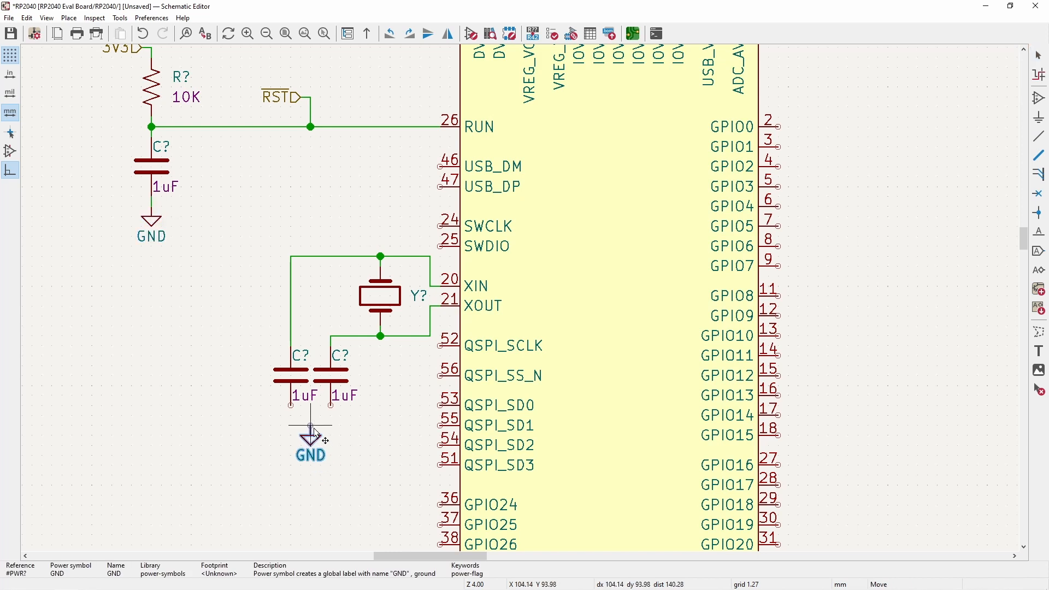
left_click(314, 429)
key("w")
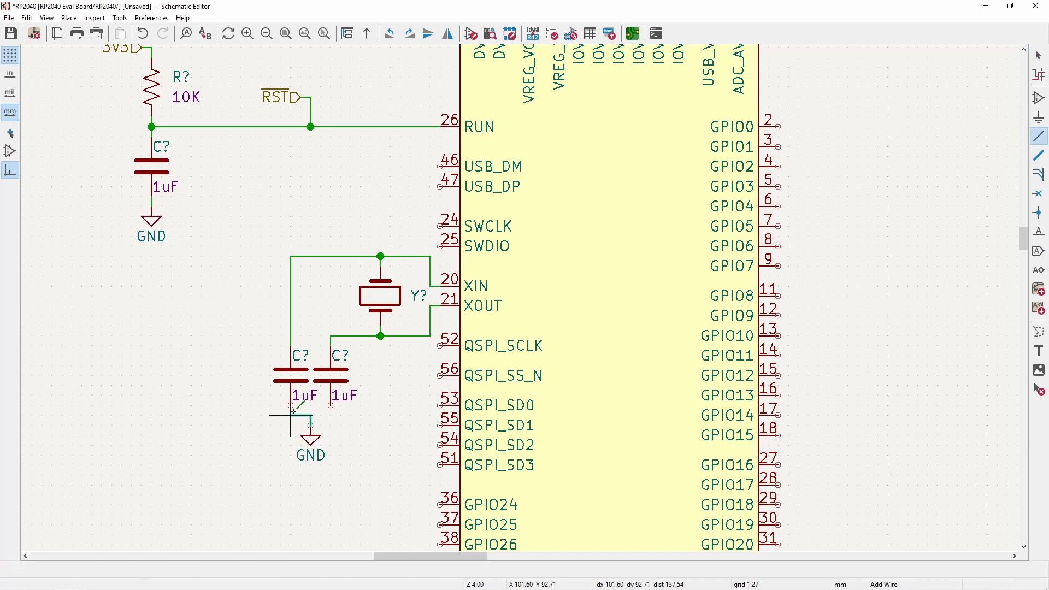
left_click(331, 405)
key("Escape")
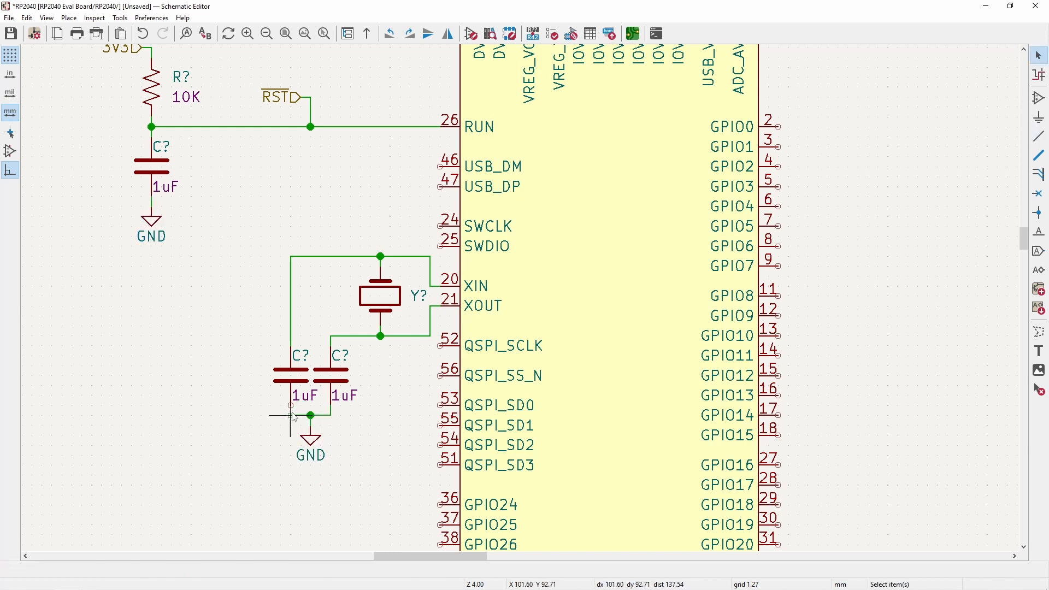
left_click(291, 414)
left_click(290, 406)
- Examine the crystal circuit at XIN and XOUT with its two load capacitors
middle_click_drag(287, 355, 169, 354)
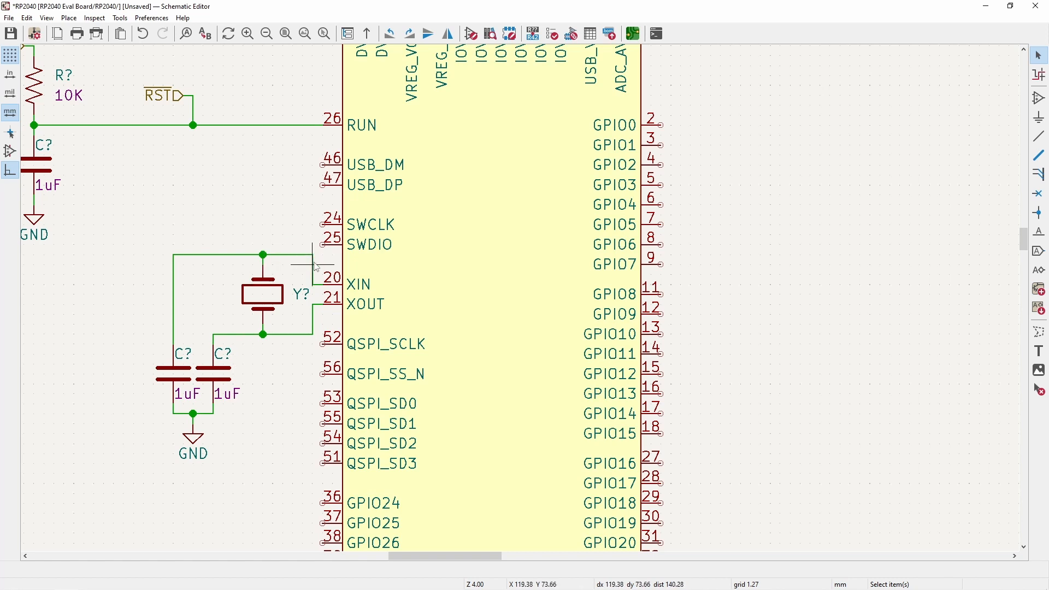
scroll(410, 248, "right", 3)
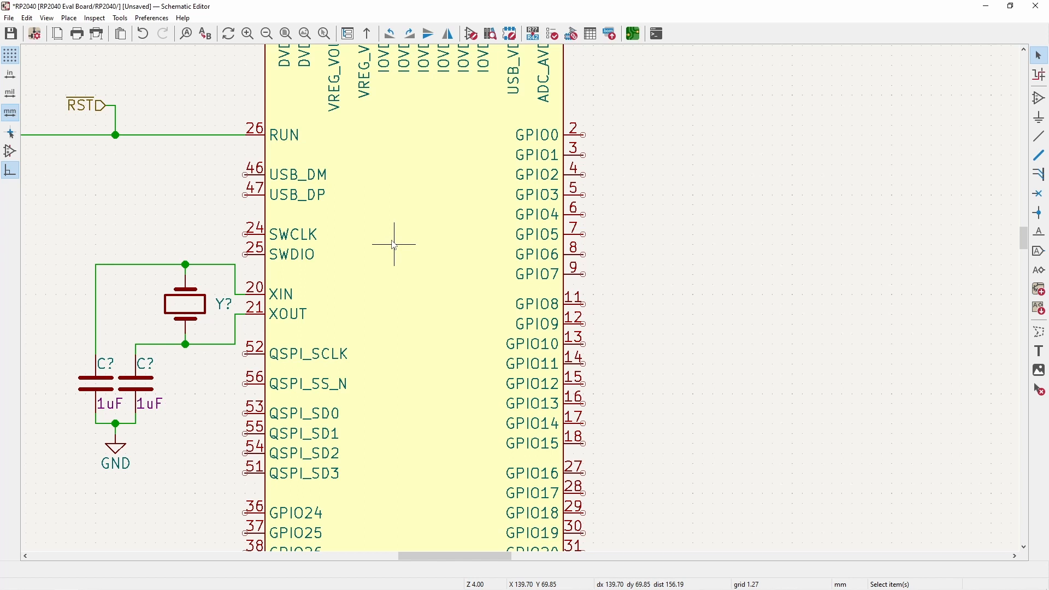
middle_click_drag(224, 282, 319, 198)
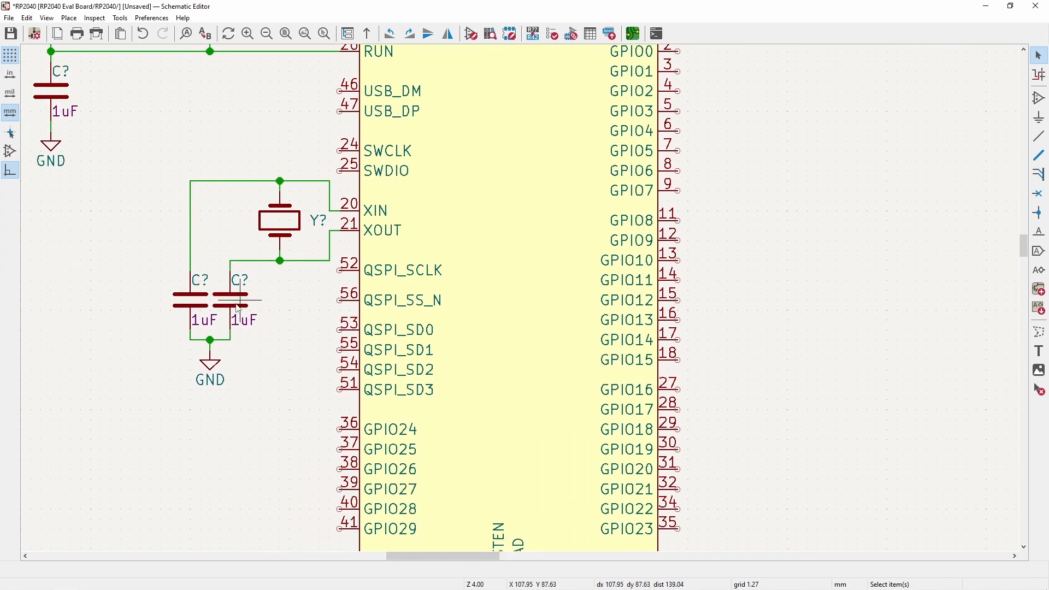
middle_click_drag(238, 309, 265, 376)
left_click_drag(167, 342, 316, 398)
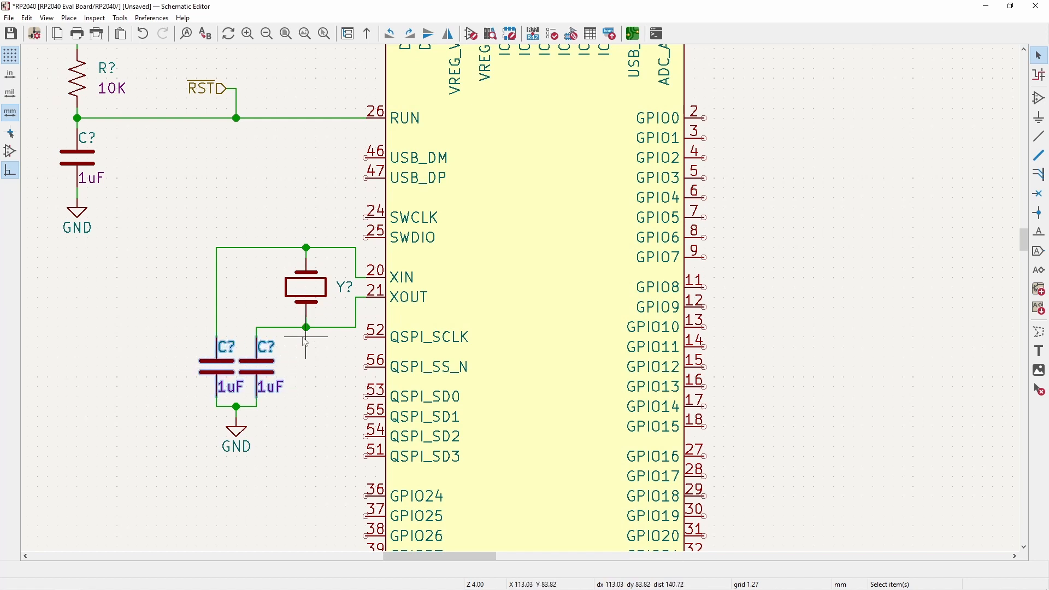
left_click(307, 309)
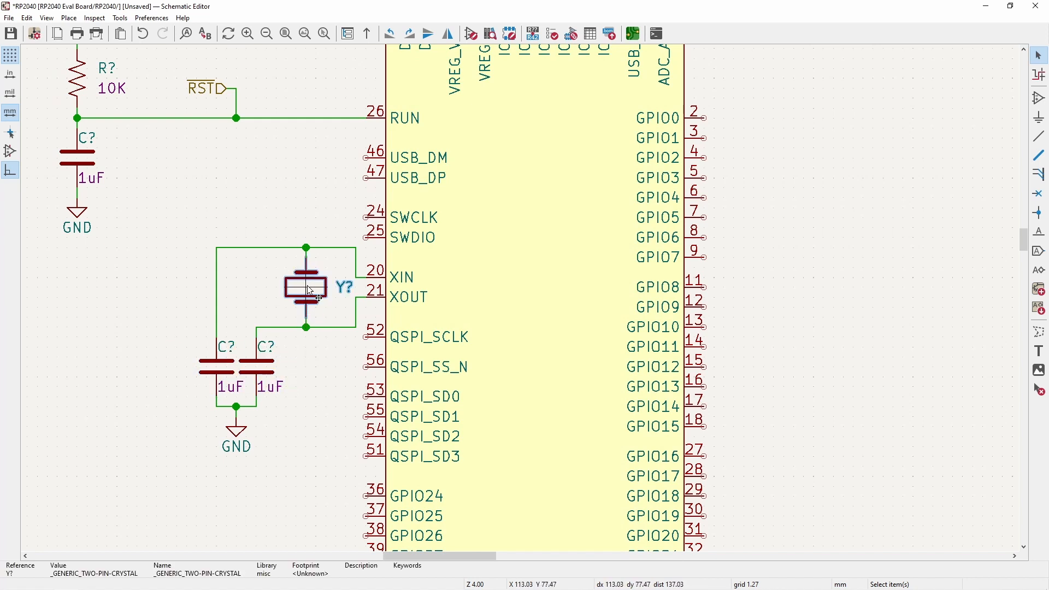
left_click(277, 471)
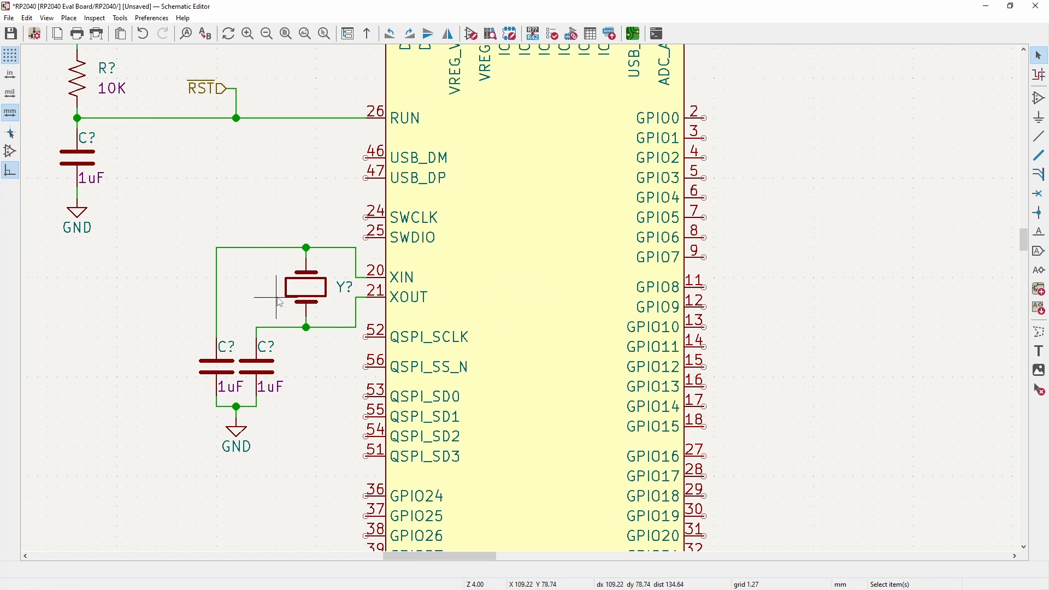
left_click_drag(312, 371, 176, 377)
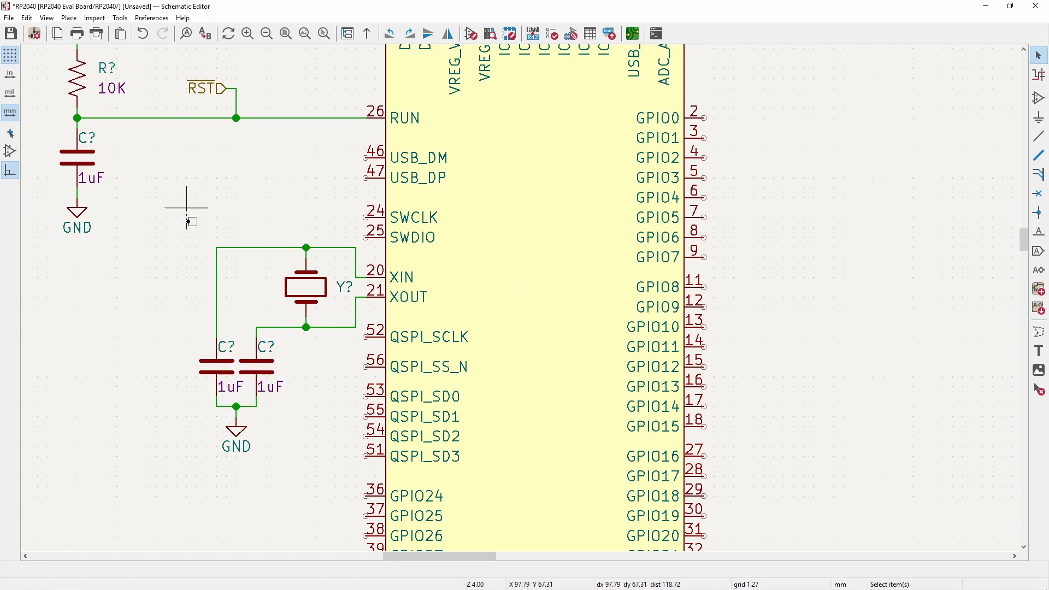
- Delete the crystal with its two load capacitors, GND symbol and wiring, leaving only the short stubs at XIN and XOUT
left_click_drag(185, 203, 328, 491)
key("Delete")
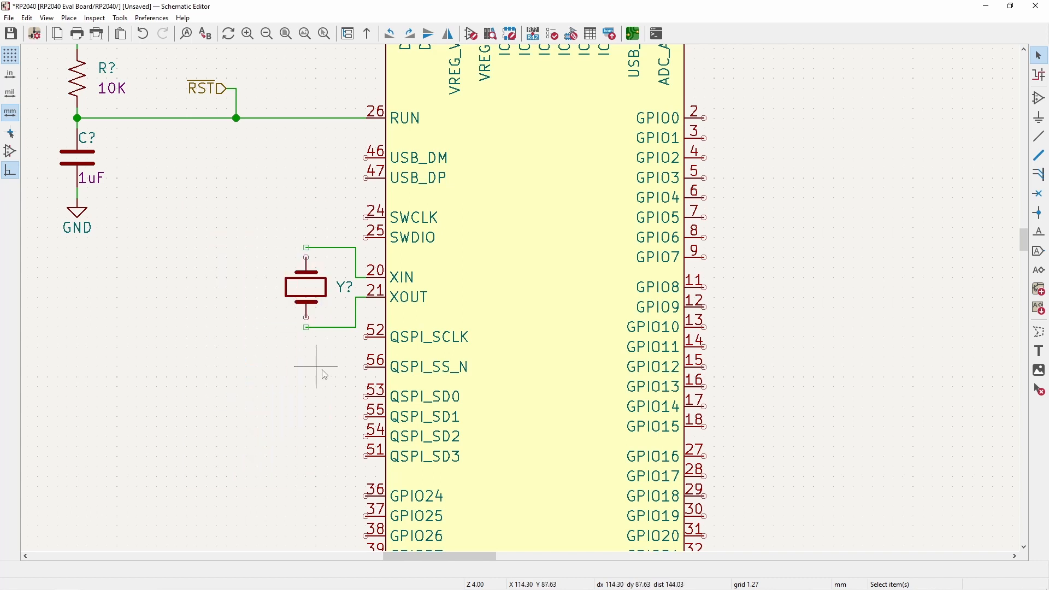
left_click_drag(357, 367, 269, 222)
key("Delete")
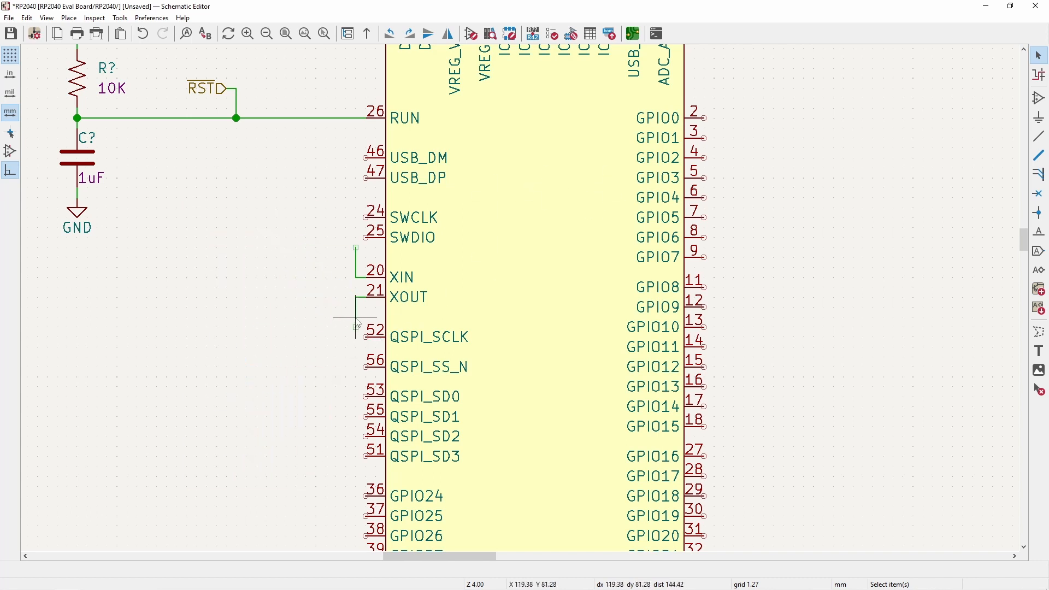
key("Delete")
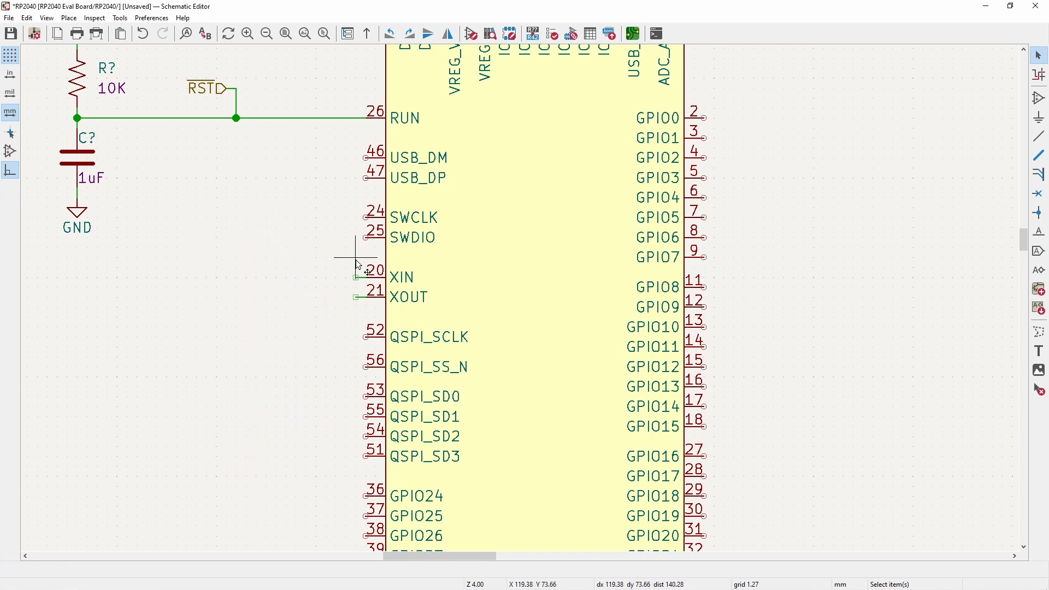
- Place the 12 MHz oscillator ASE-12.000MHZ-ET to the left of XIN, with its reference above and its value below the body
left_click(1039, 98)
left_click(262, 214)
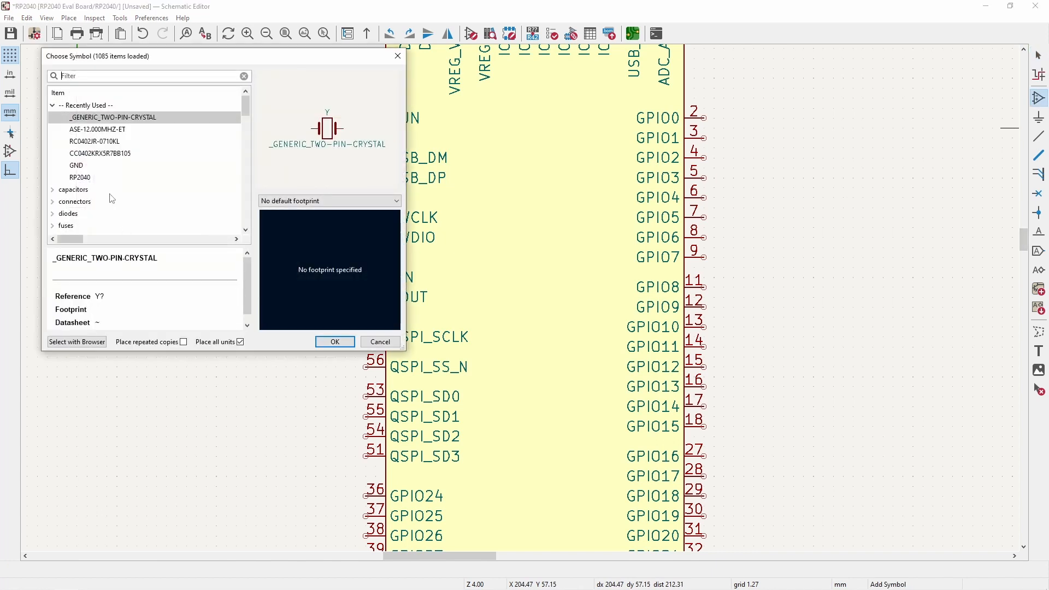
double_click(87, 129)
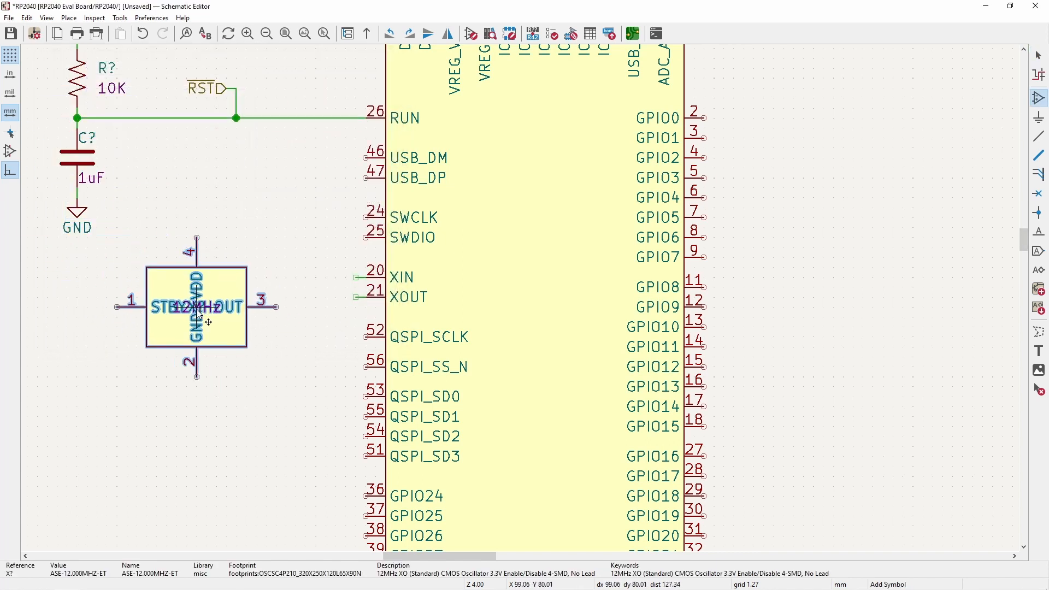
middle_click_drag(279, 327, 399, 323)
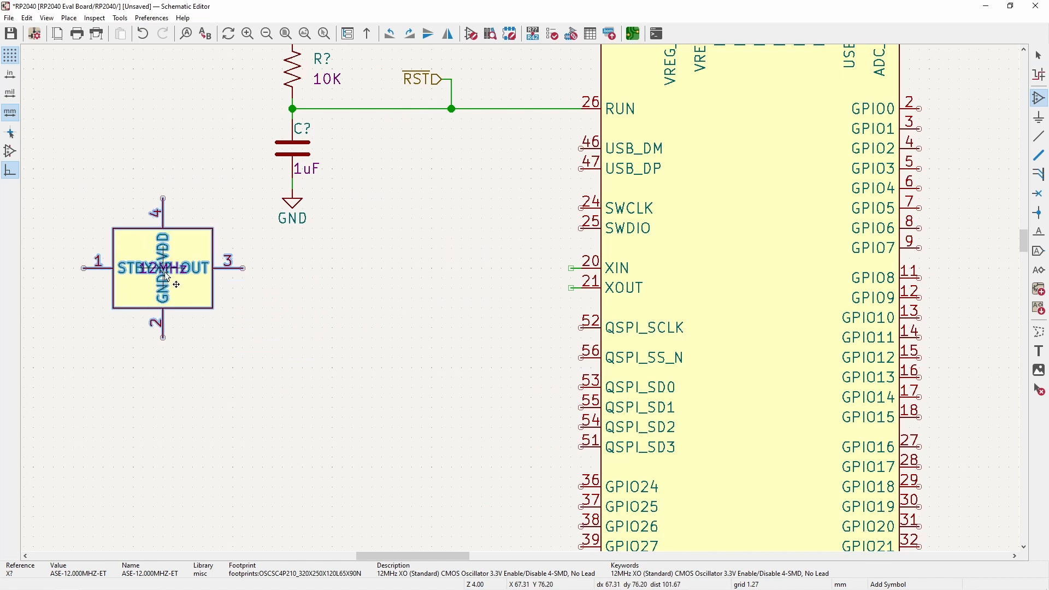
left_click(164, 280)
left_click_drag(258, 264, 192, 332)
left_click_drag(251, 244, 123, 228)
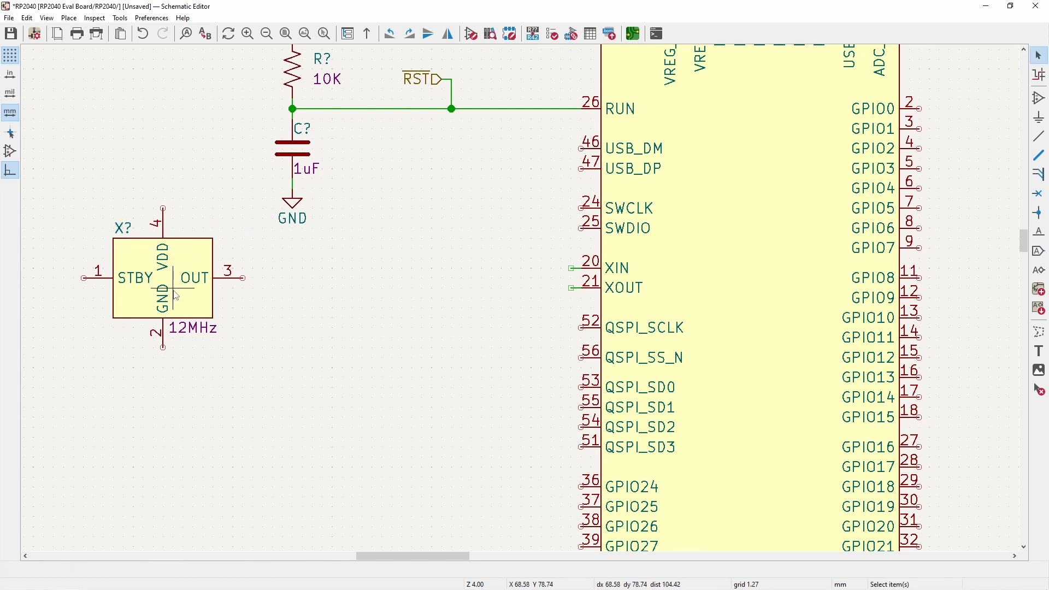
- Align the oscillator's OUT pin with XIN and wire the two together
left_click_drag(176, 295, 165, 272)
left_click(245, 269)
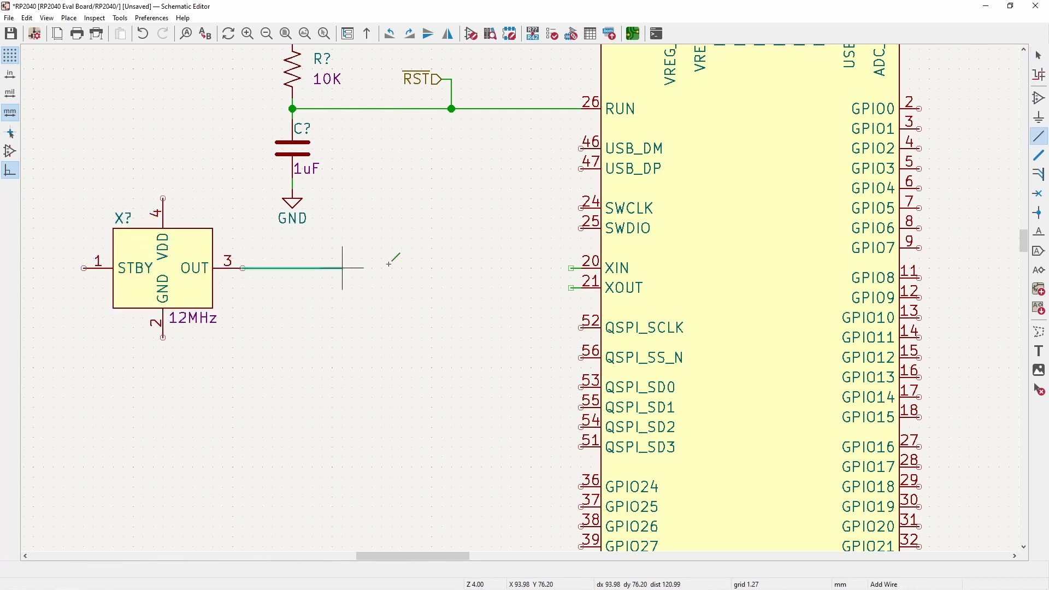
left_click(571, 269)
- Extend the XOUT wire to the left and end it with a no-connect flag
left_click(571, 288)
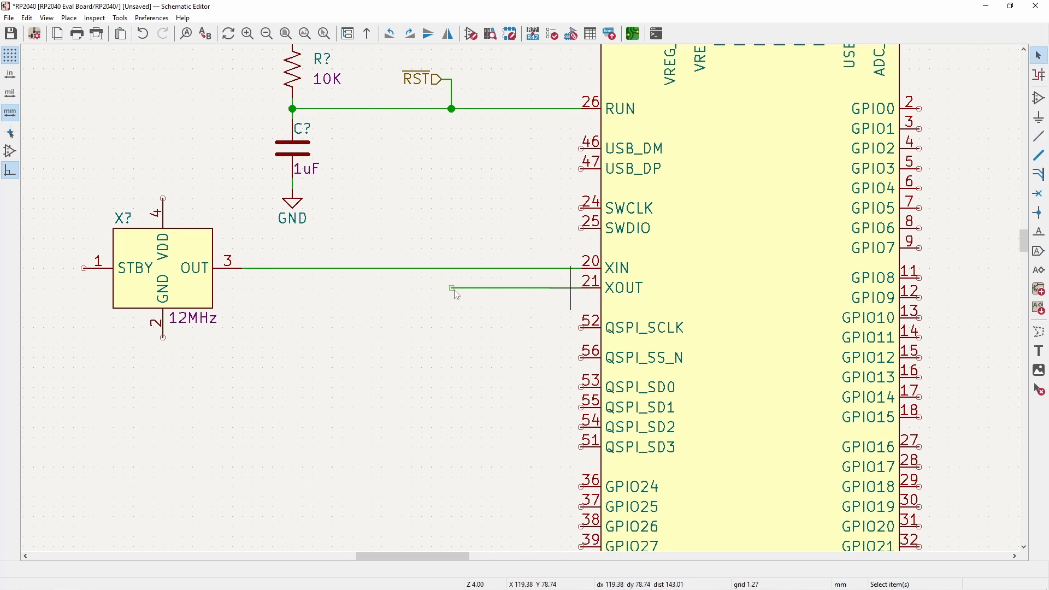
double_click(451, 288)
key("q")
left_click(452, 288)
key("Escape")
- Move the reset circuit's 3V3 label further left along its wire and connect the oscillator's VDD pin to that supply line
middle_click_drag(244, 179, 291, 313)
left_click_drag(310, 171, 153, 167)
left_click(151, 166)
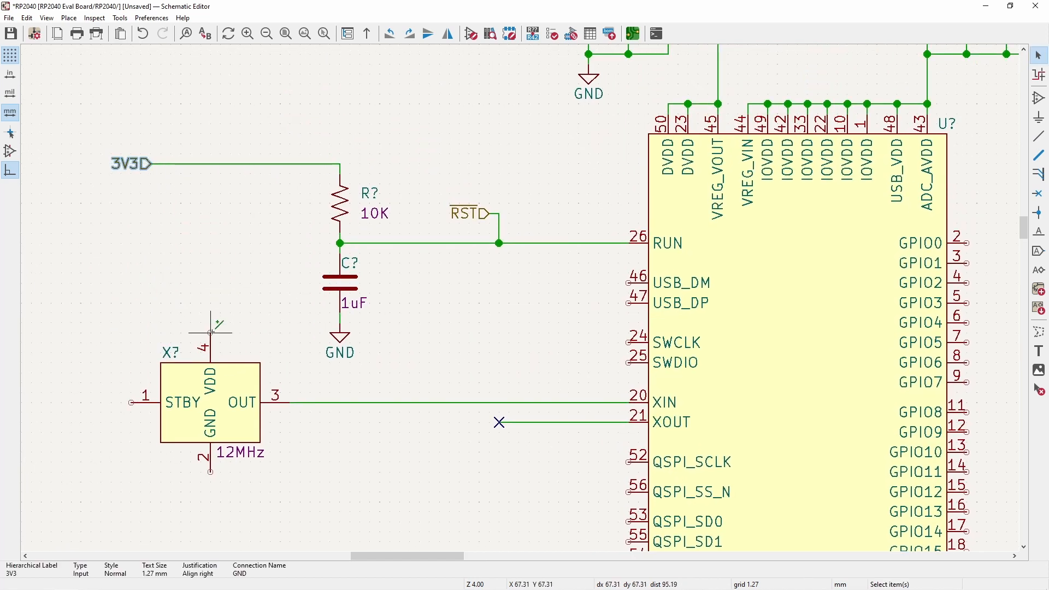
left_click(210, 333)
left_click(210, 164)
- Duplicate the reset circuit's GND symbol and attach the copy to the oscillator's GND pin
middle_click_drag(203, 338, 170, 239)
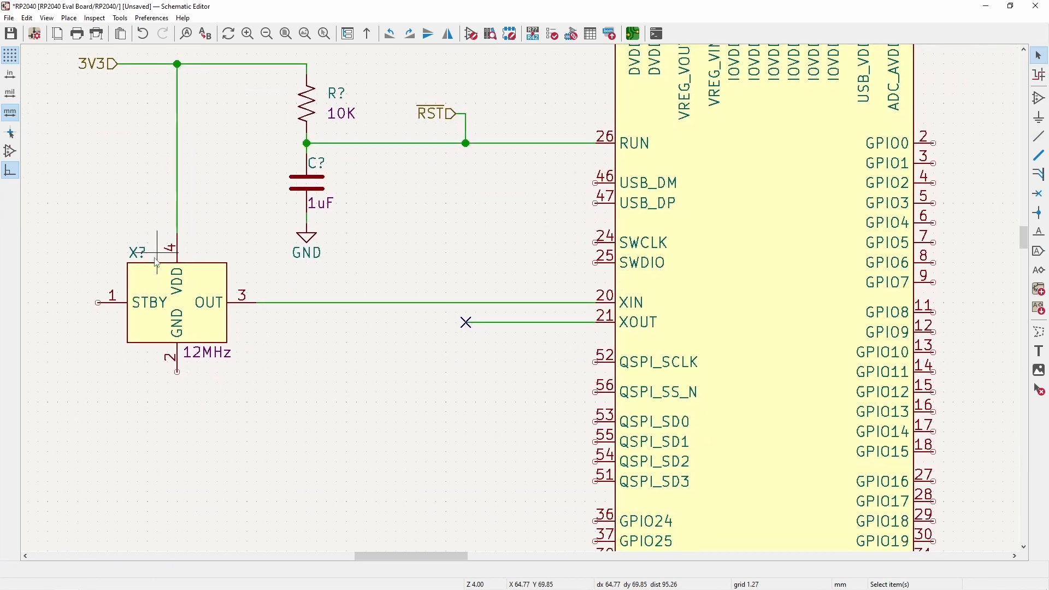
left_click(313, 238)
key("ctrl+d")
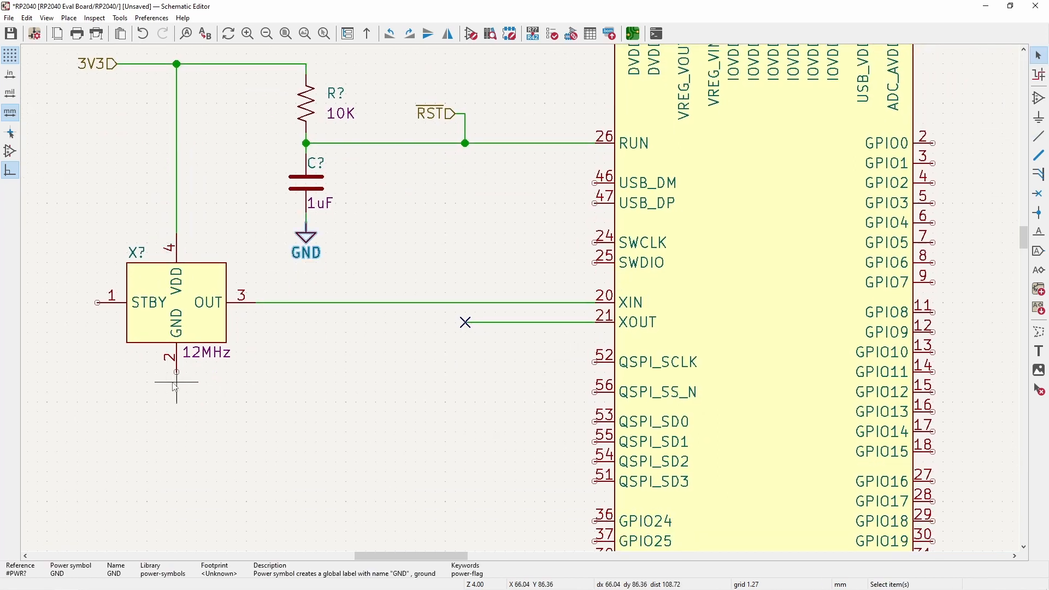
left_click(177, 377)
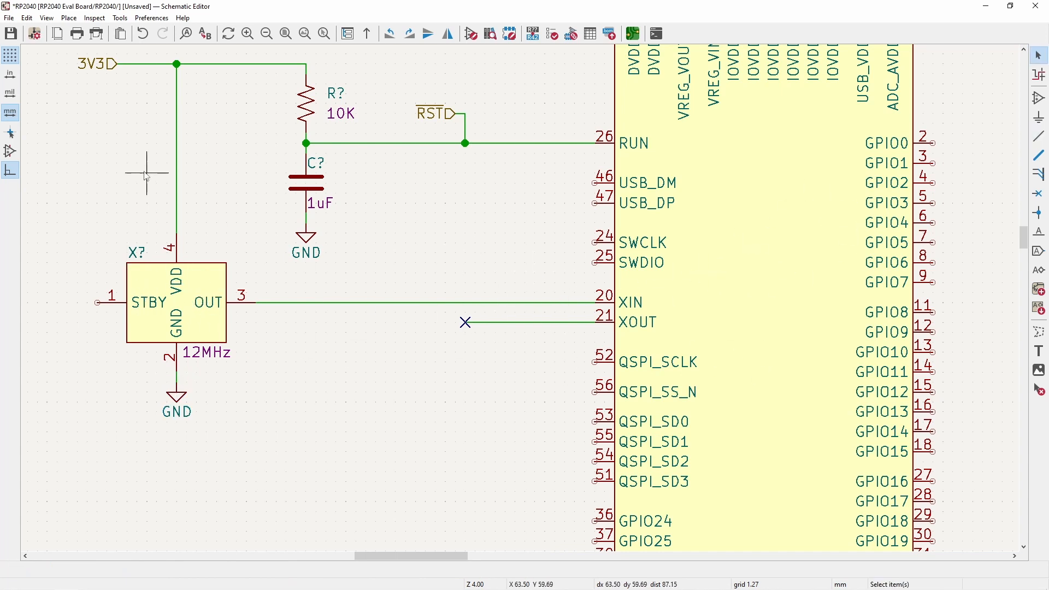
- Duplicate the reset circuit's 1uF capacitor, place the copy beside the oscillator's VDD wire and connect its upper end to that wire
left_click(306, 183)
key("ctrl+d")
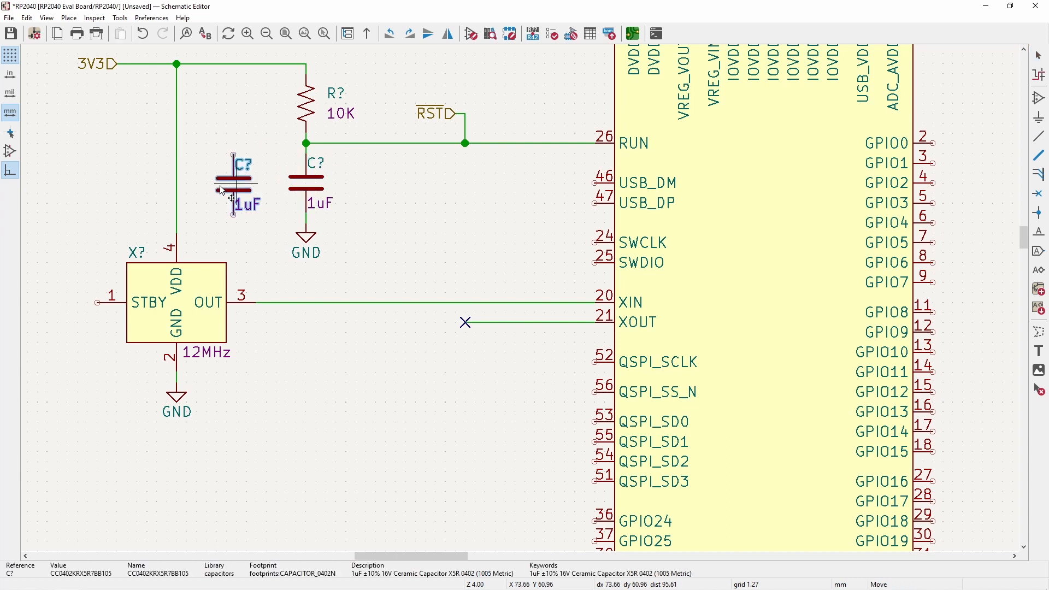
left_click(206, 201)
key("w")
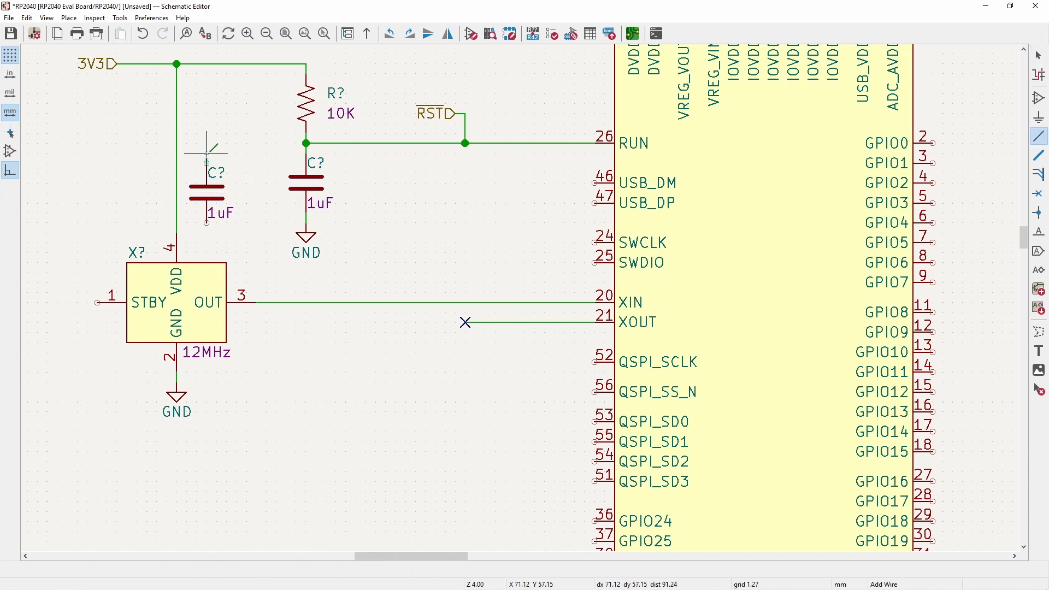
left_click(177, 153)
key("Escape")
- Add a duplicated GND symbol below the oscillator's decoupling capacitor, shift the branch up clear of the oscillator and wire the capacitor to ground
left_click(176, 397)
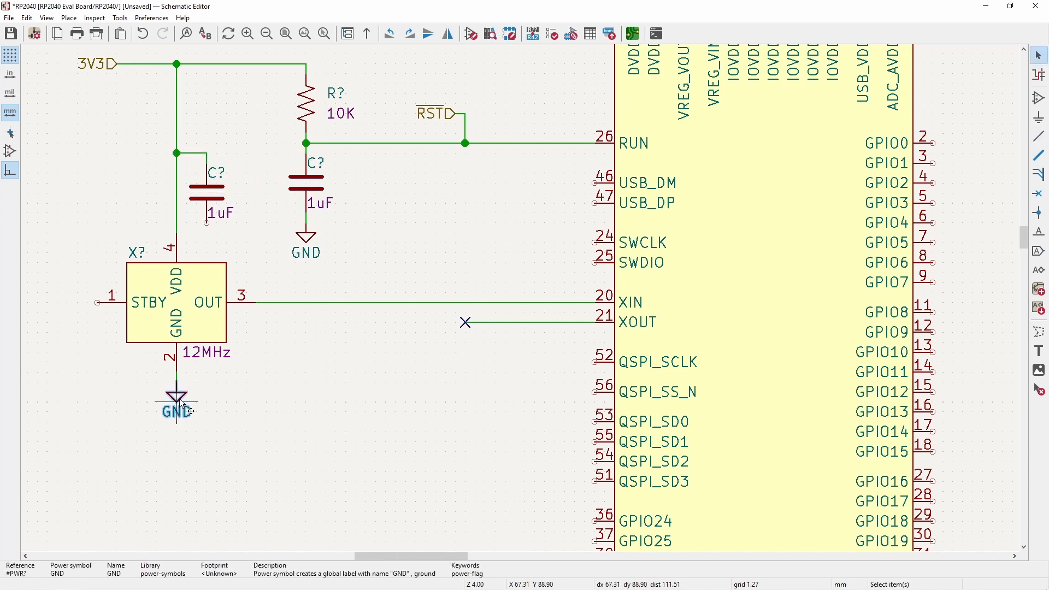
key("ctrl+d")
left_click(208, 234)
left_click_drag(244, 248, 187, 135)
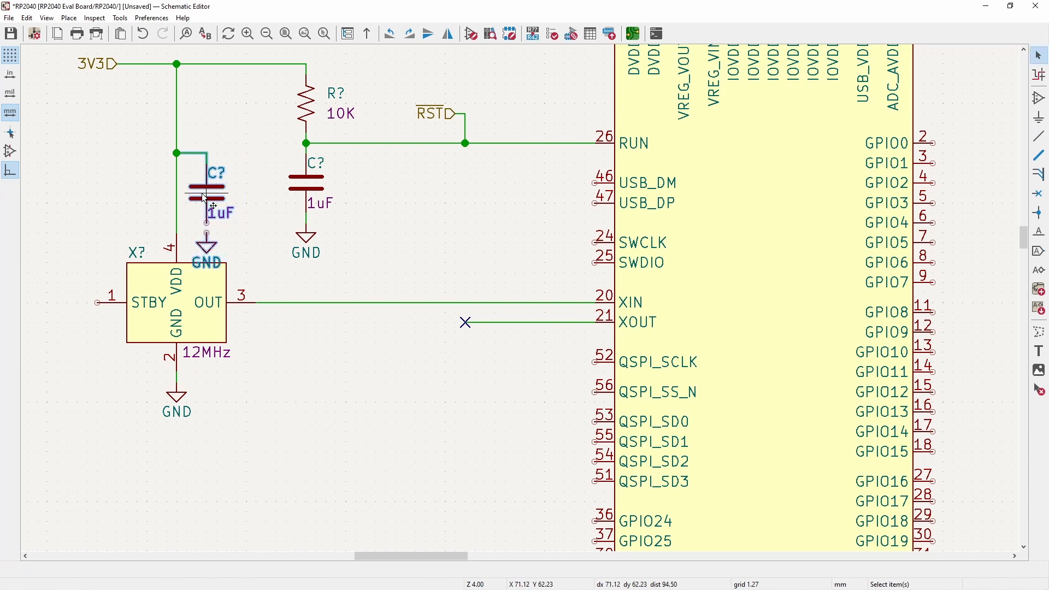
left_click_drag(206, 192, 206, 168)
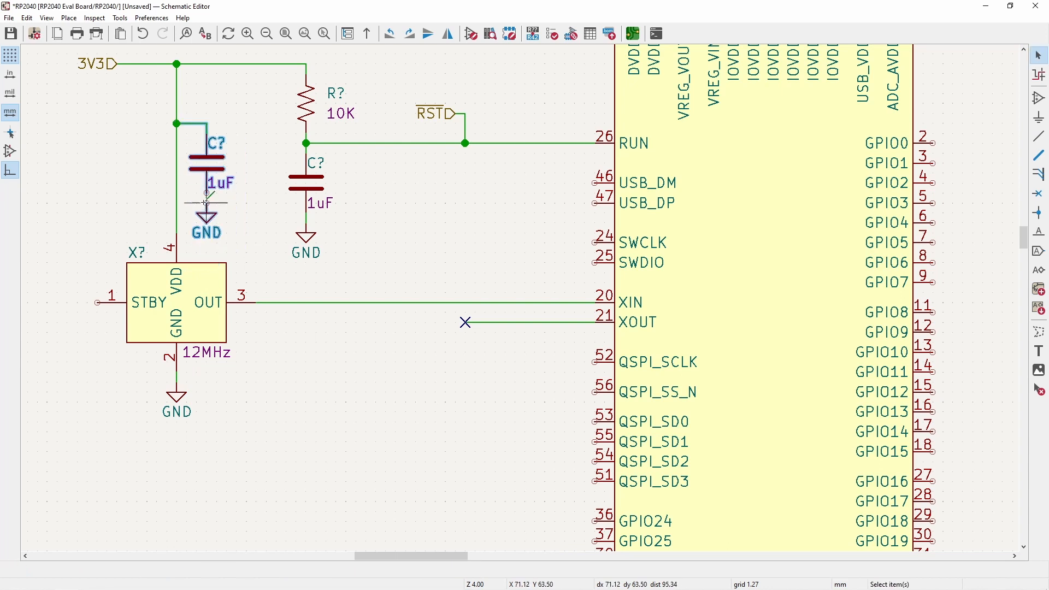
left_click(207, 206)
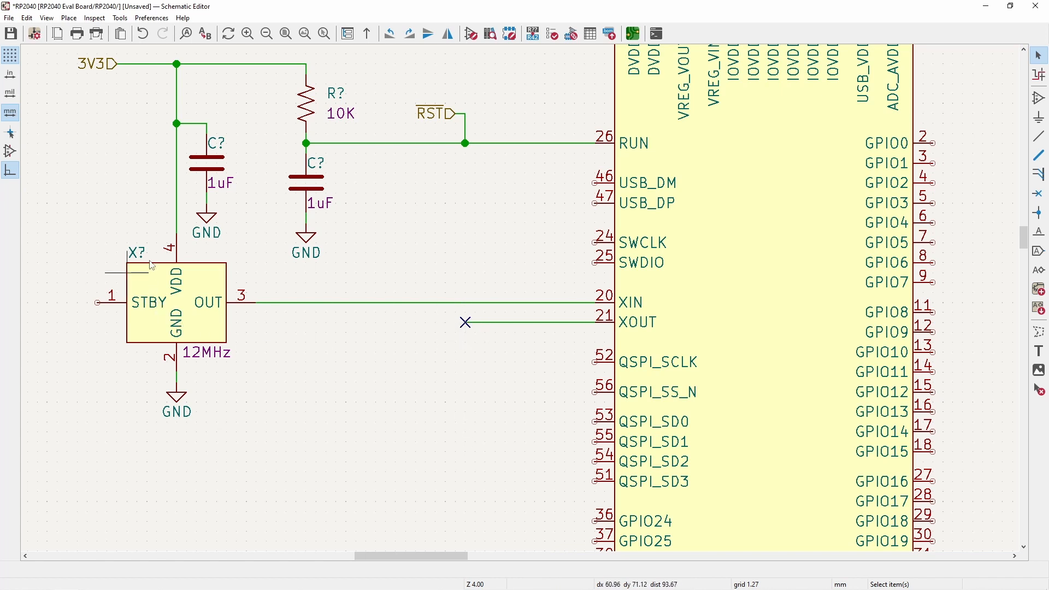
- Duplicate the 10K reset resistor, place the copy left of the oscillator and wire its lower end to the STBY pin
middle_click_drag(268, 182, 380, 254)
left_click(417, 196)
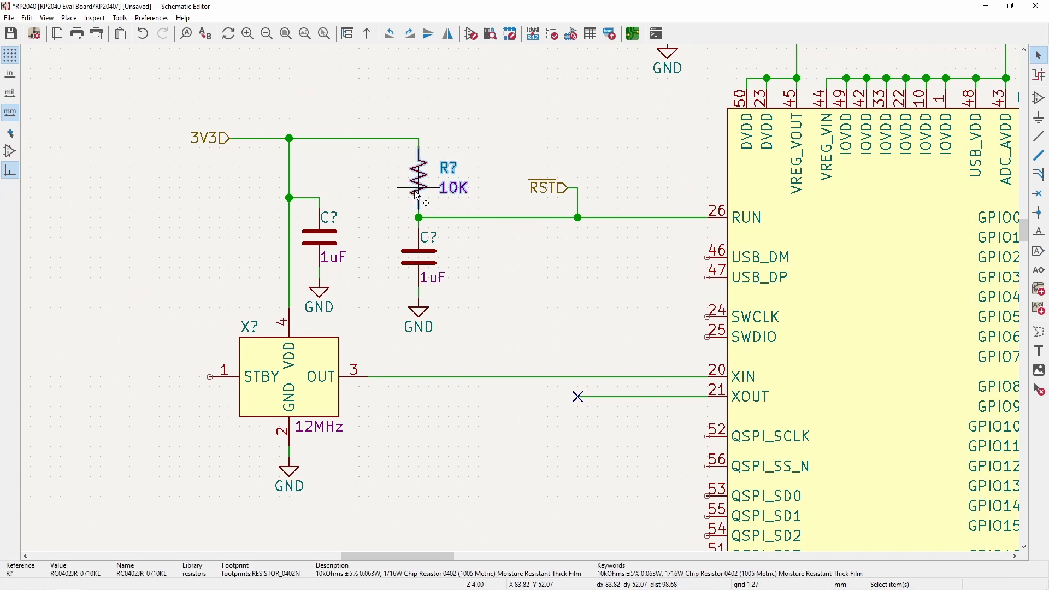
key("ctrl+d")
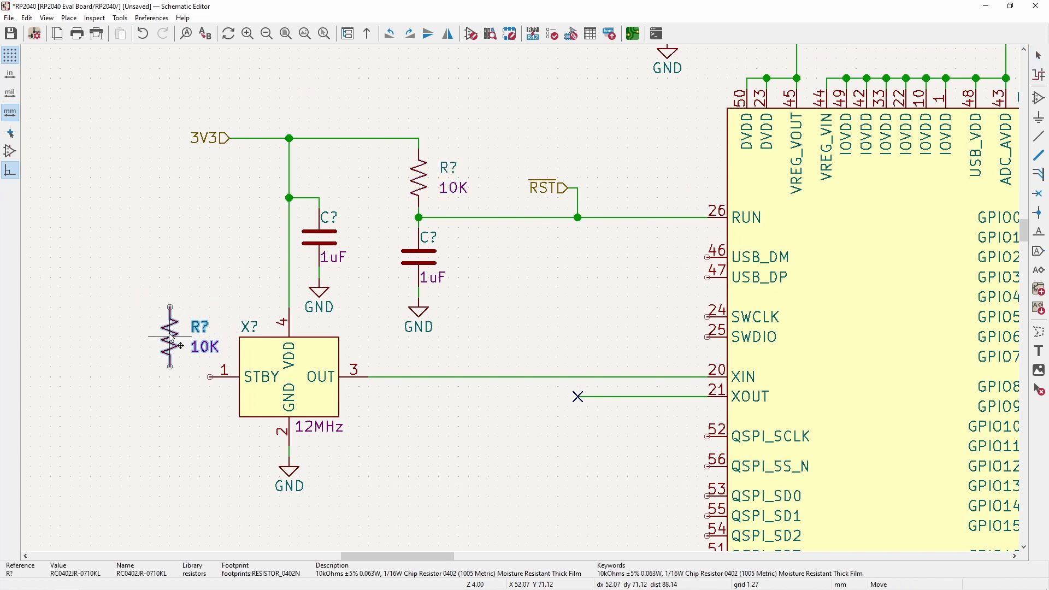
left_click(170, 339)
key("w")
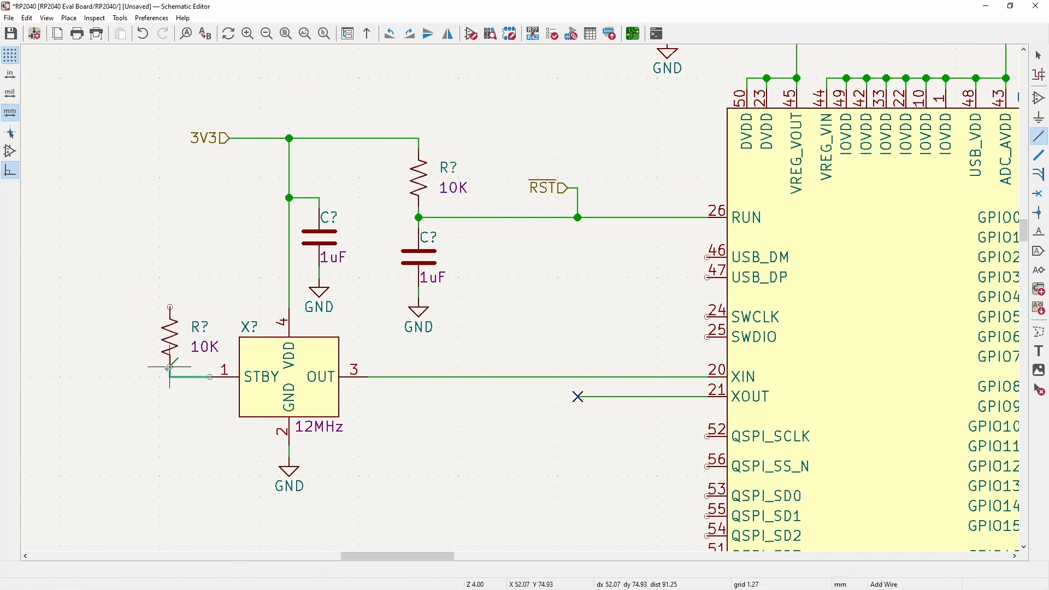
left_click(170, 367)
key("Escape")
- Wire the upper end of the STBY resistor to the oscillator's VDD line
key("w")
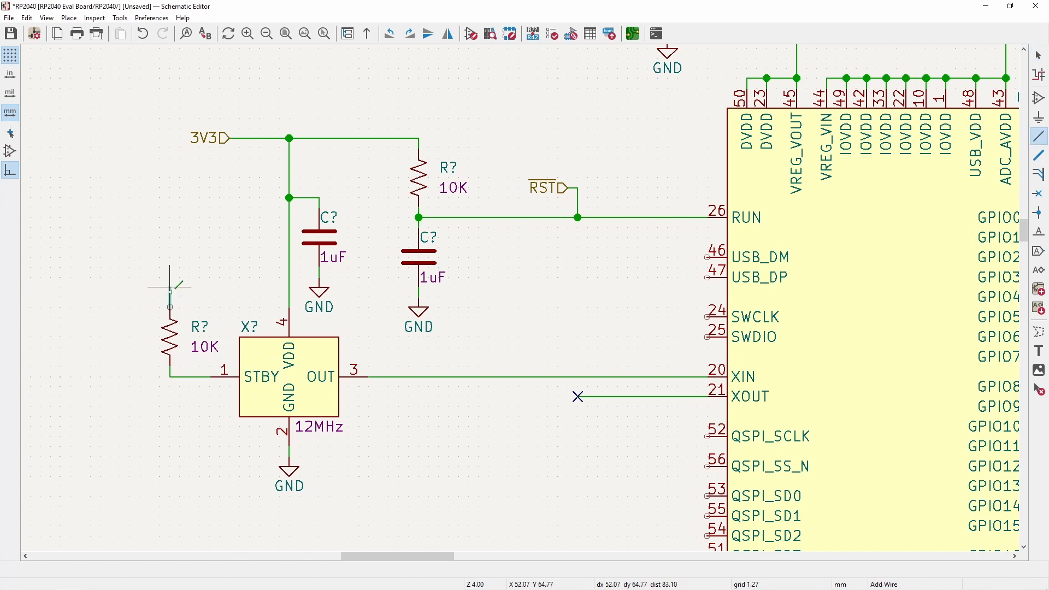
left_click(170, 296)
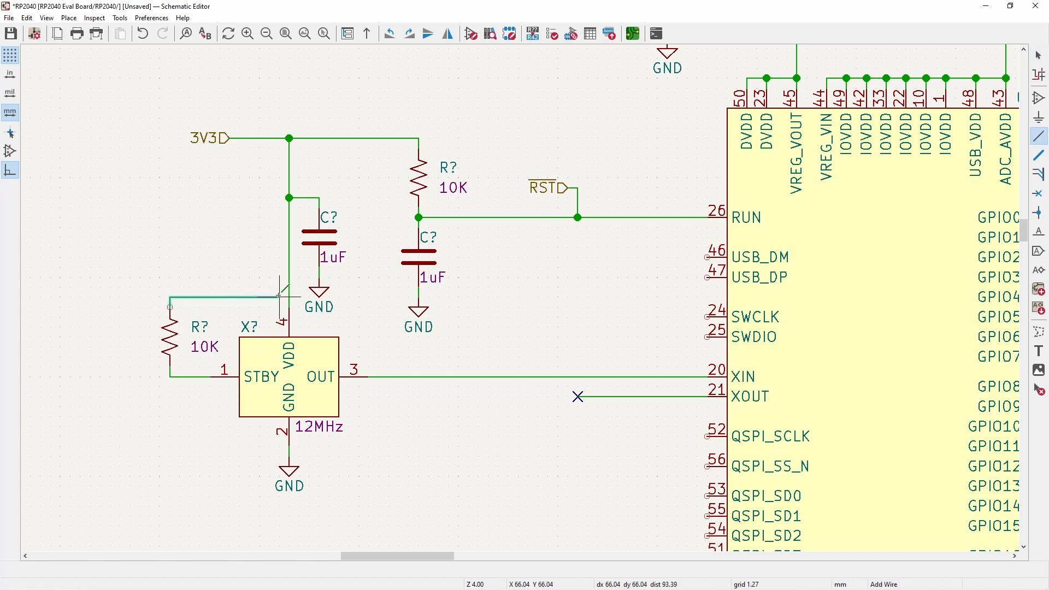
left_click(294, 297)
key("Escape")
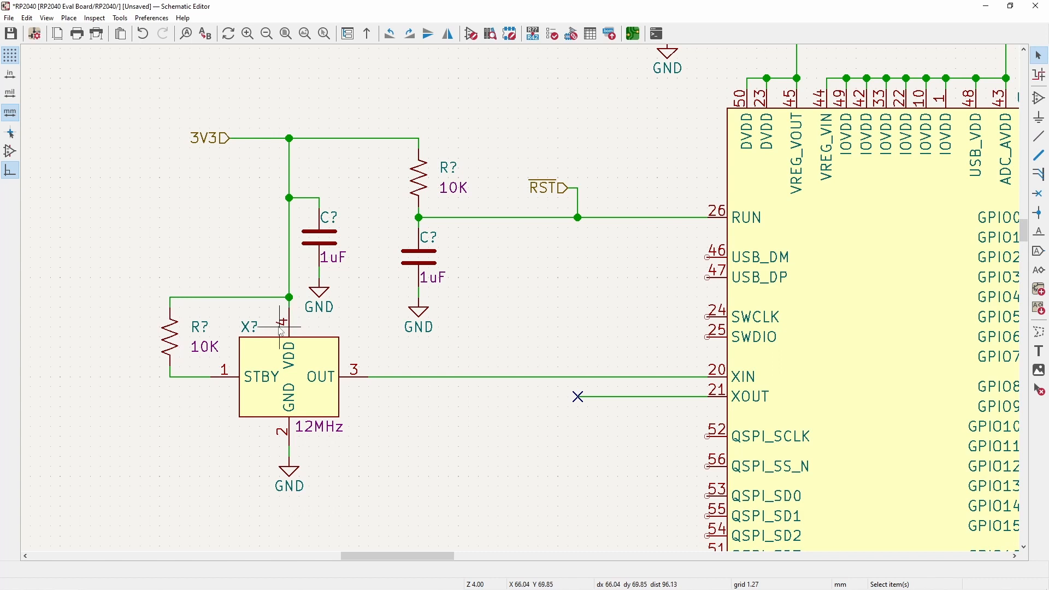
- Paste the prepared wires with hierarchical labels GPIO0–GPIO15 and GPIO18–GPIO23 and no-connects for GPIO16 and GPIO17 onto the RP2040's right-hand pins
middle_click_drag(279, 327, 229, 244)
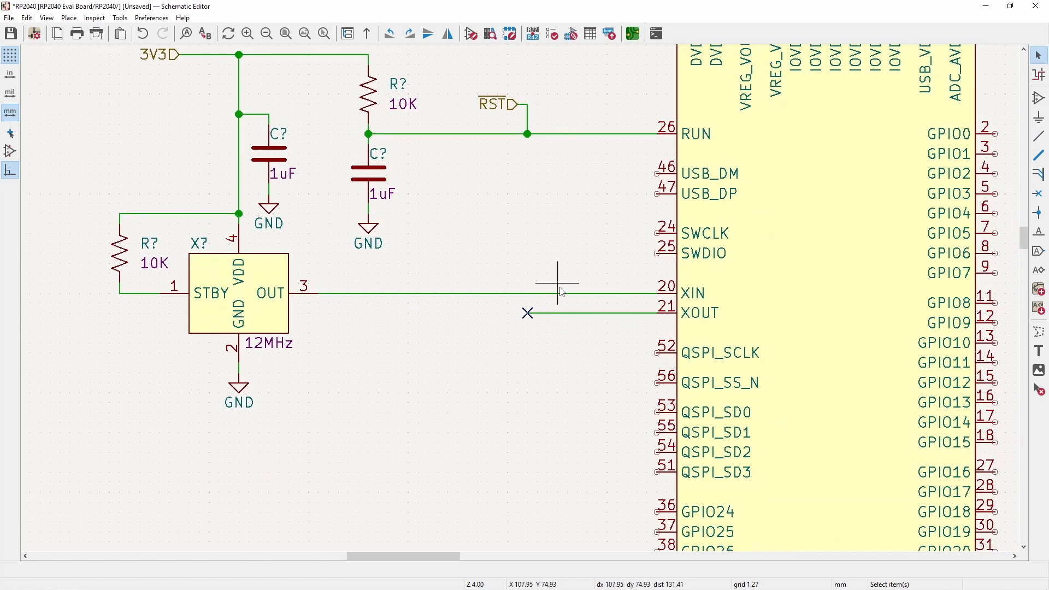
scroll(553, 298, "down", 2)
middle_click_drag(640, 313, 416, 307)
scroll(457, 301, "down", 1)
middle_click_drag(538, 309, 352, 311)
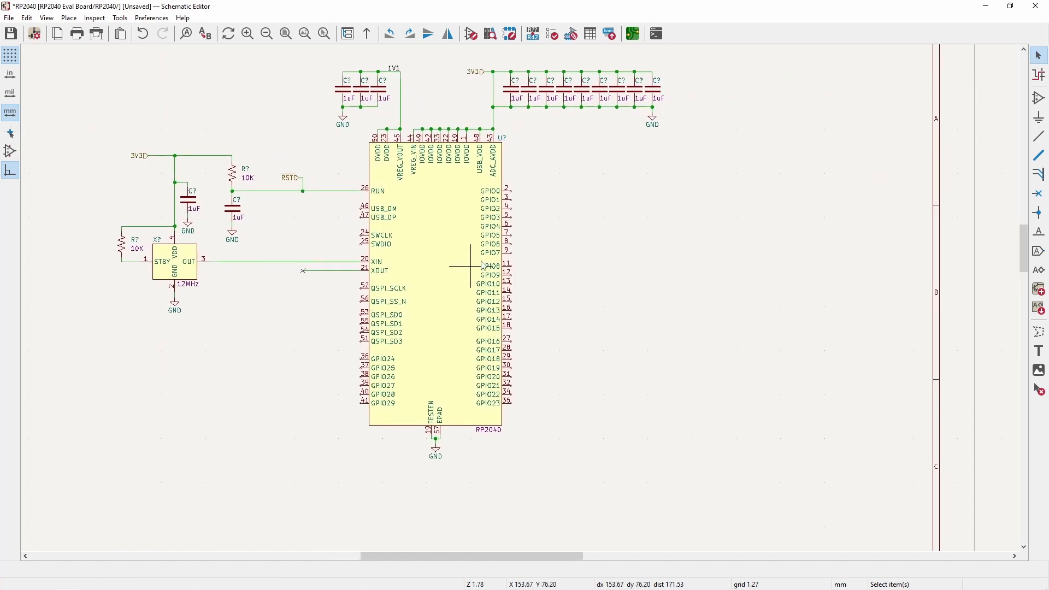
scroll(525, 248, "up", 1)
middle_click_drag(507, 364, 444, 293)
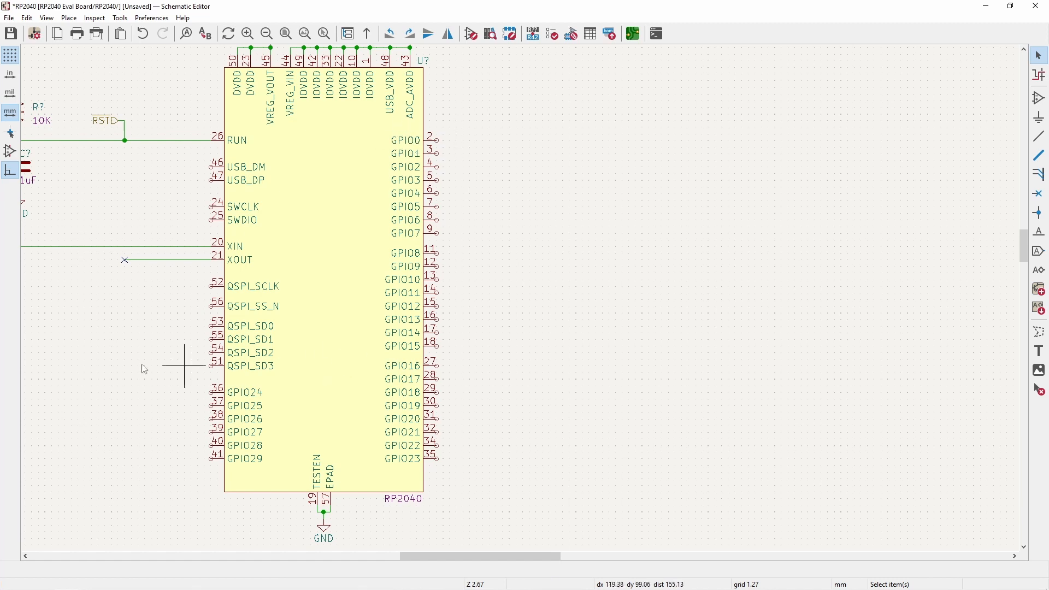
left_click(488, 248)
key("ctrl+v")
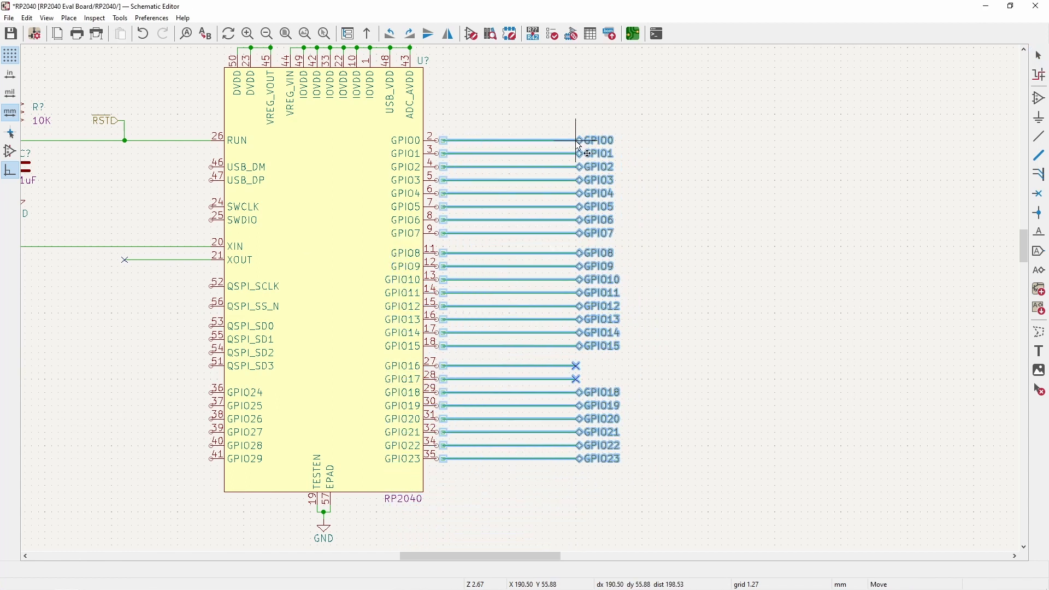
left_click(573, 146)
left_click(685, 344)
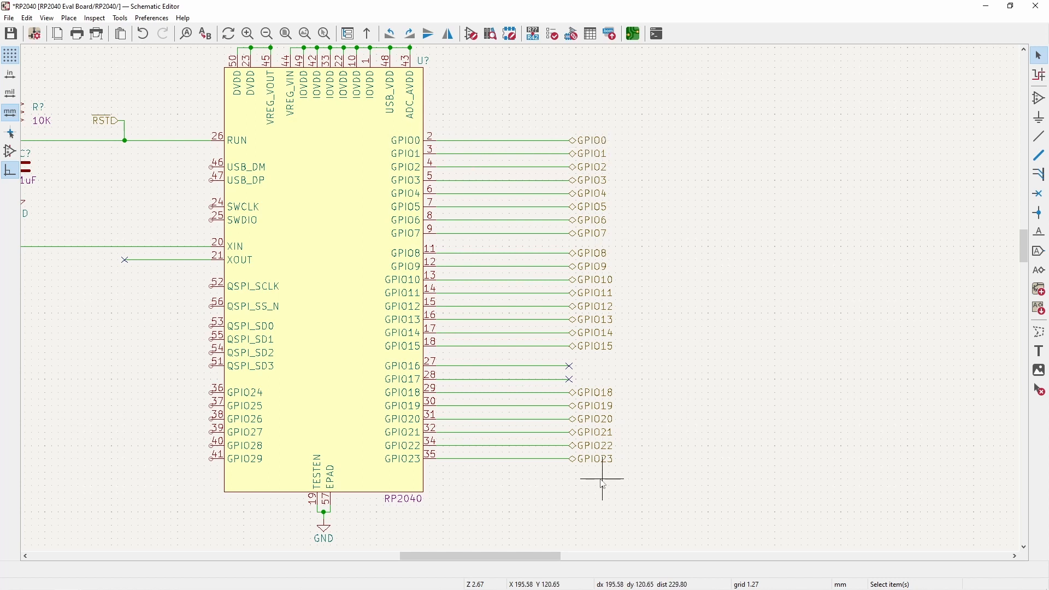
- Examine the RP2040 sheet block on the root sheet and the GPIO labels and no-connect flags inside the RP2040 sheet
middle_click_drag(304, 244, 505, 347)
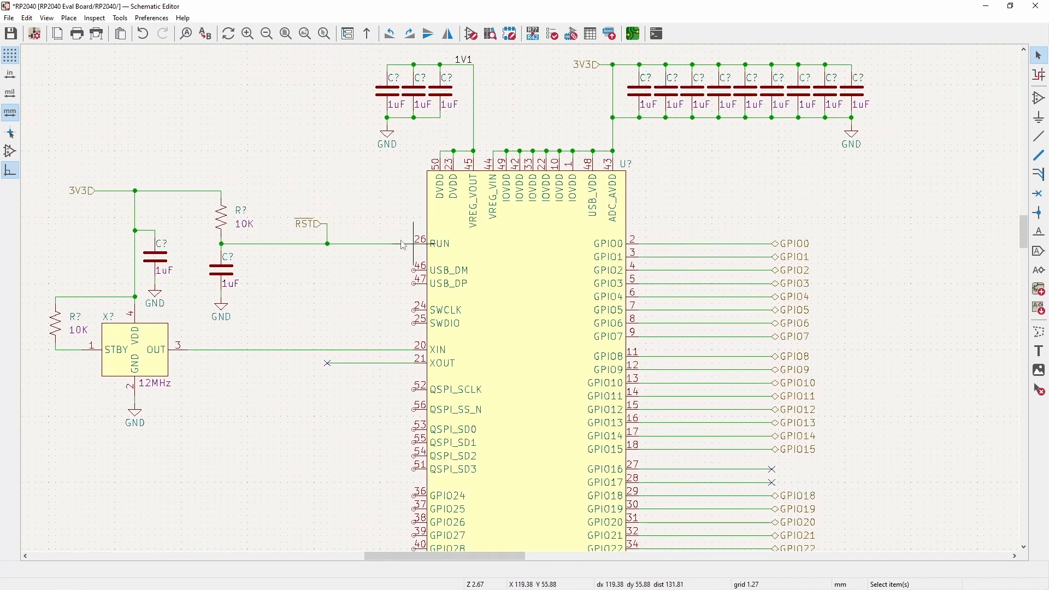
middle_click_drag(539, 297, 345, 210)
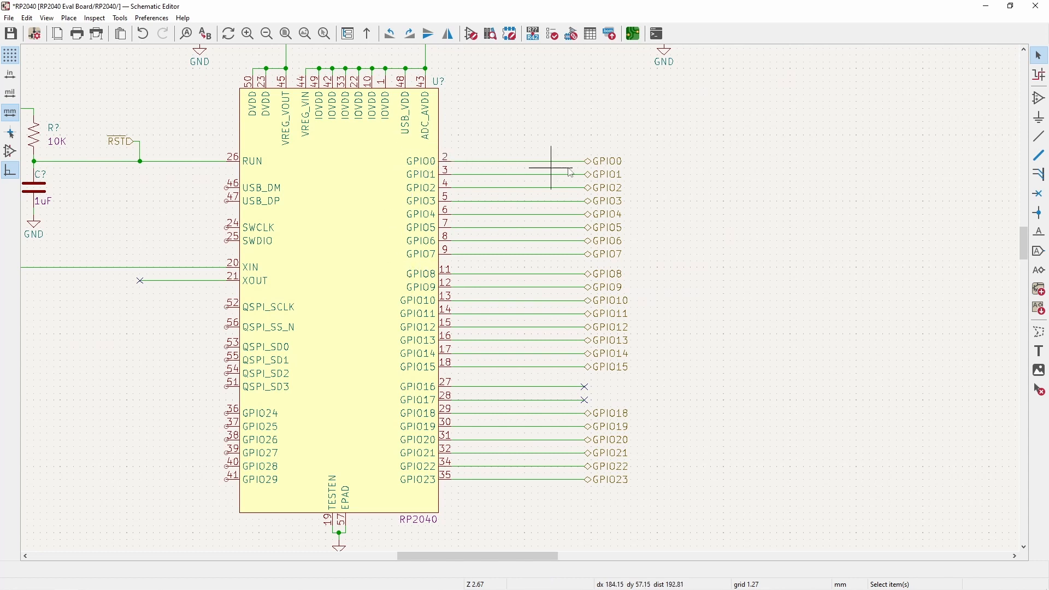
left_click(367, 33)
key("ctrl+Home")
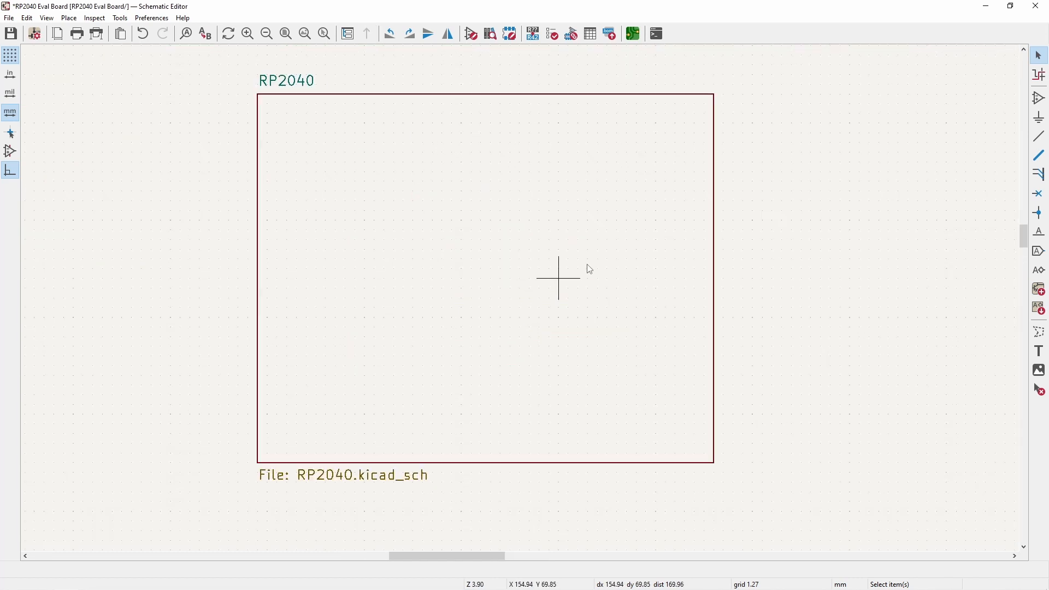
left_click(448, 249)
double_click(452, 250)
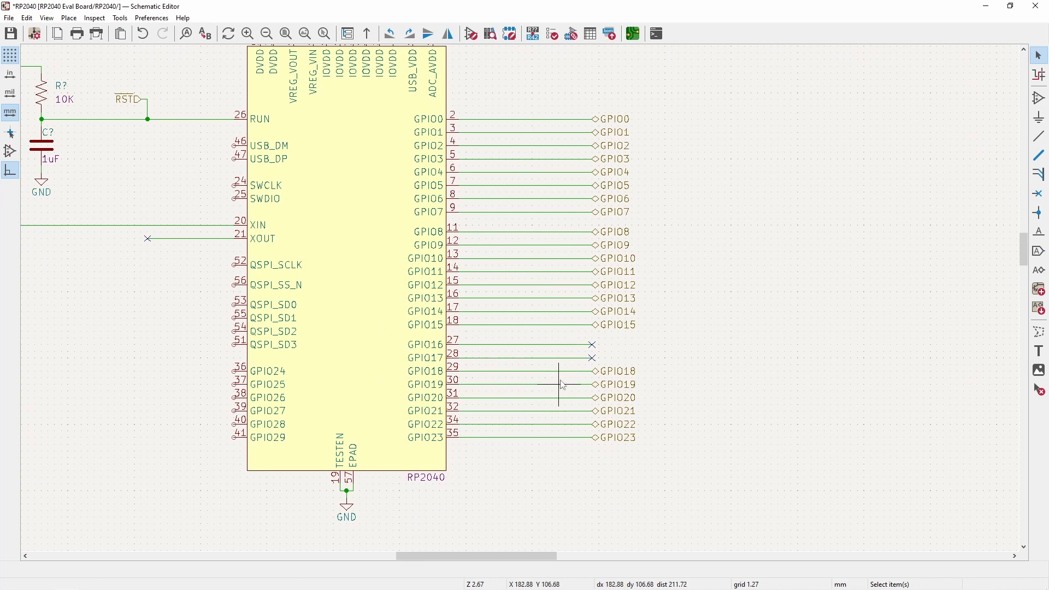
left_click_drag(603, 359, 572, 340)
middle_click_drag(498, 220, 582, 245)
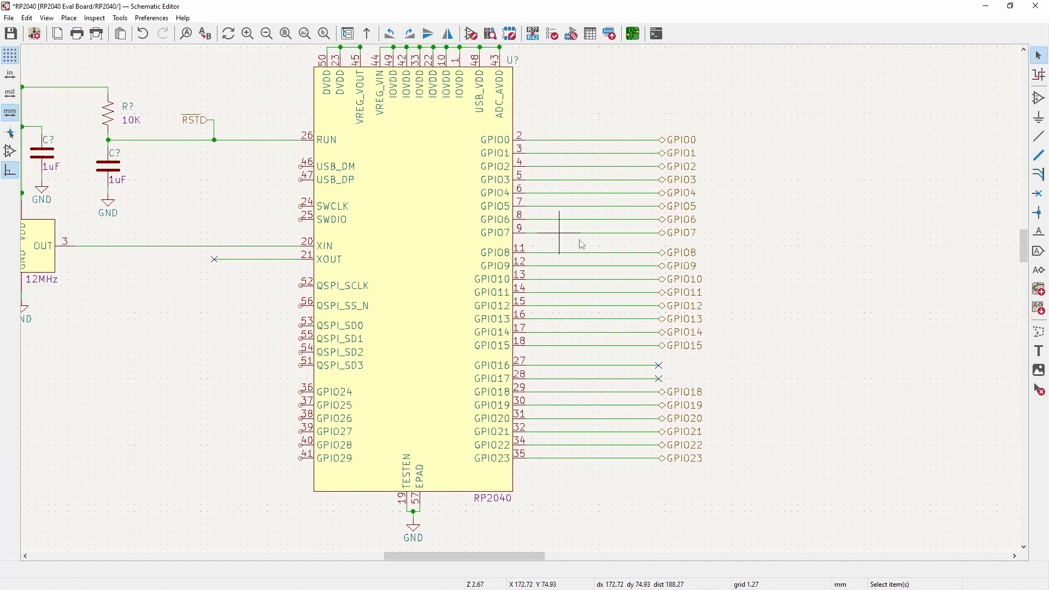
- Paste the prepared wires with hierarchical labels GPIO24–GPIO29 onto the RP2040's left-hand GPIO pins
middle_click_drag(433, 279, 581, 247)
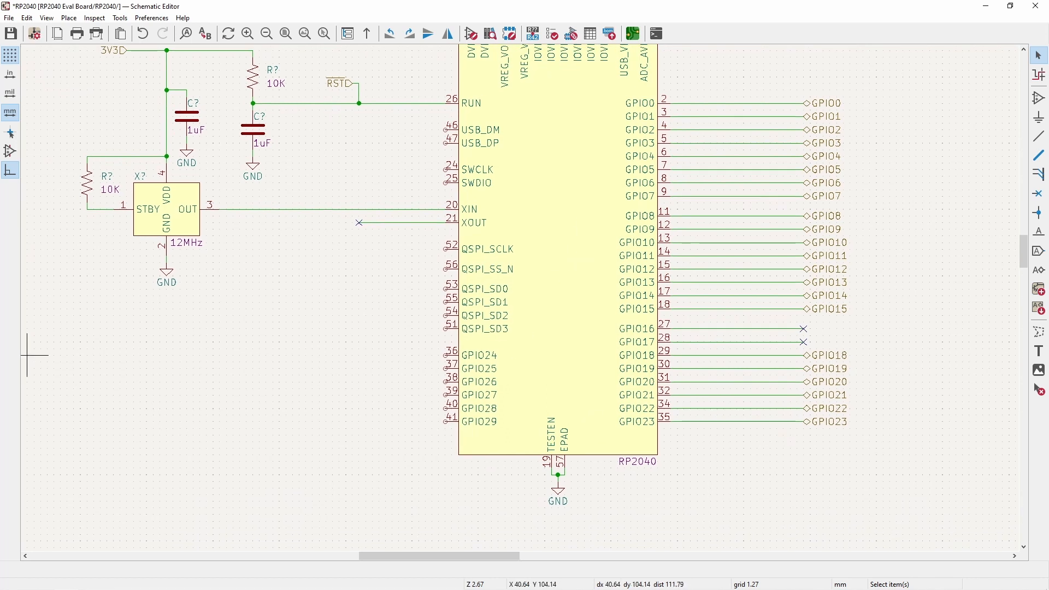
left_click(306, 389)
key("ctrl+v")
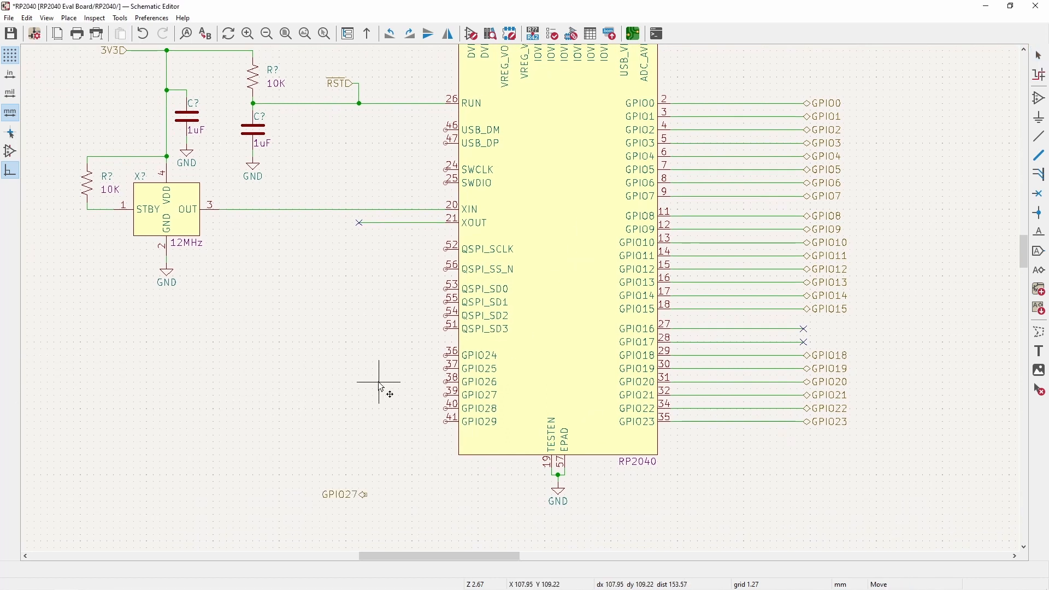
left_click(313, 356)
left_click(359, 495)
- Draw short wire stubs leftward from the RP2040's USB_DM and USB_DP pins
scroll(474, 396, "up", 1)
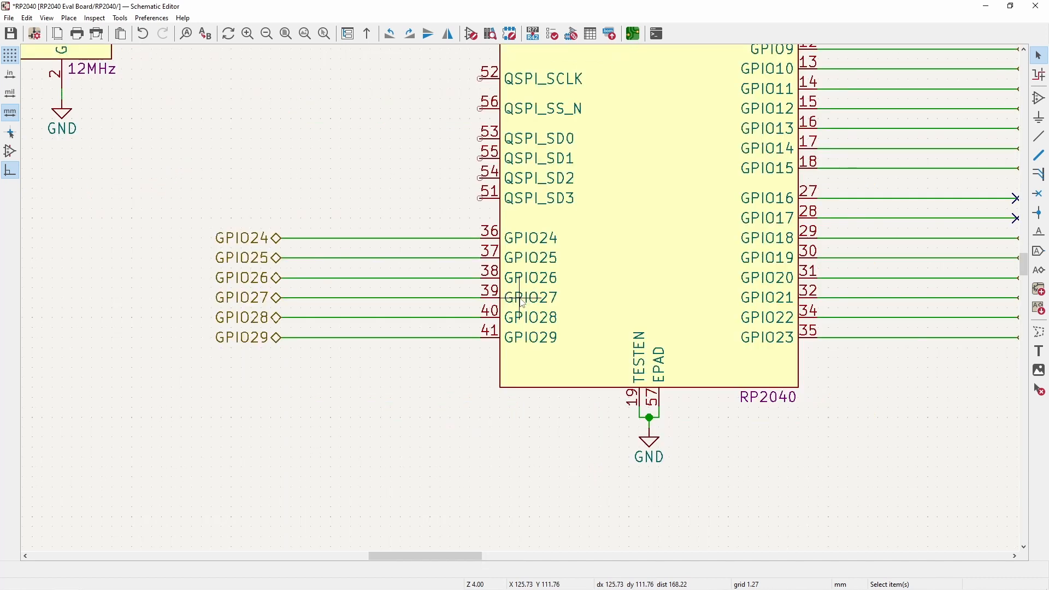
middle_click_drag(430, 168, 462, 472)
middle_click_drag(448, 217, 462, 252)
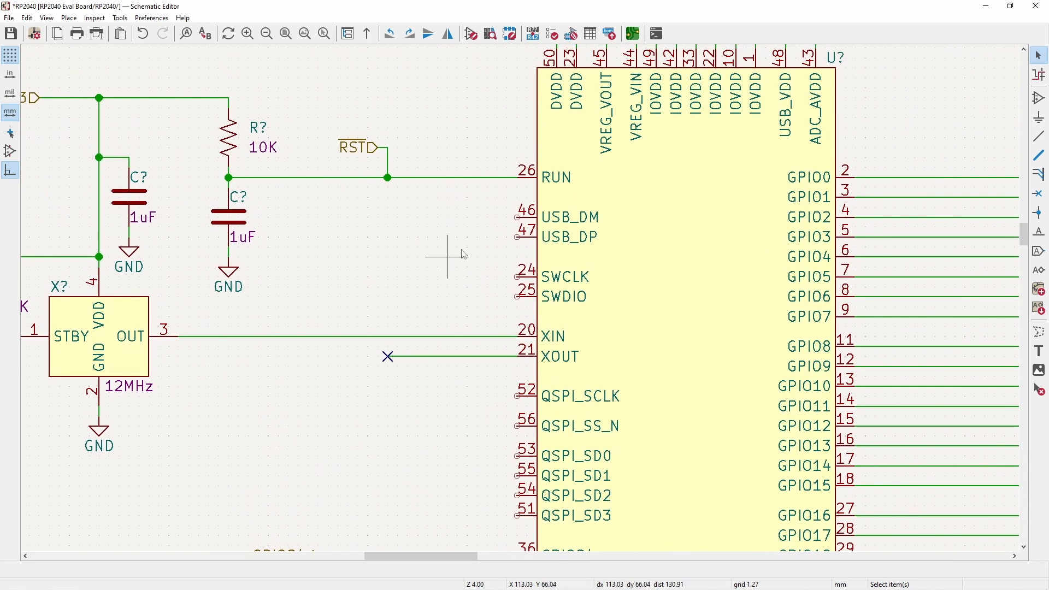
scroll(503, 273, "up", 1)
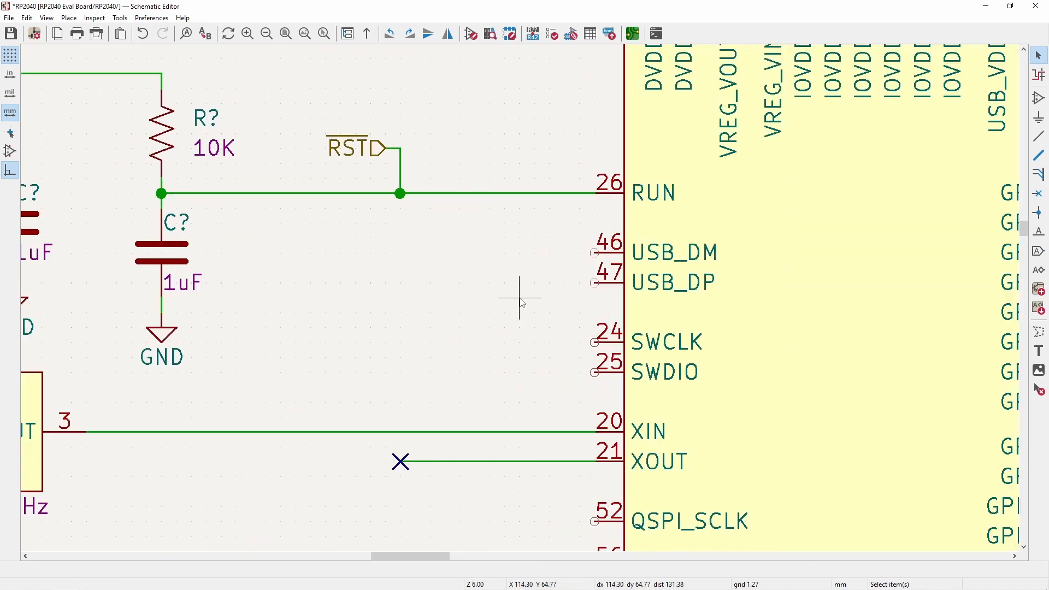
key("w")
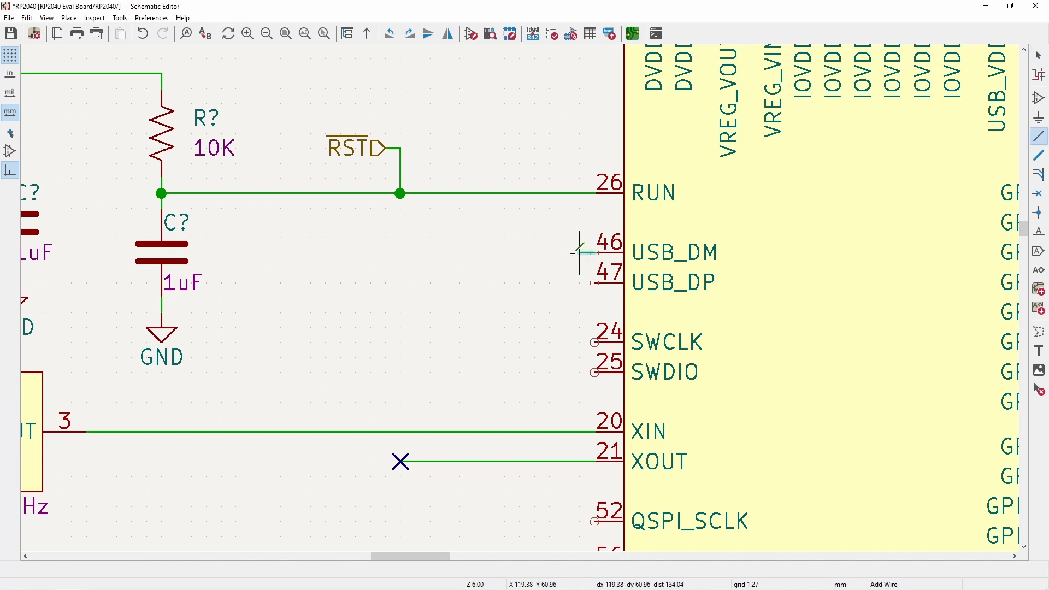
double_click(551, 253)
left_click(595, 283)
double_click(550, 283)
key("Escape")
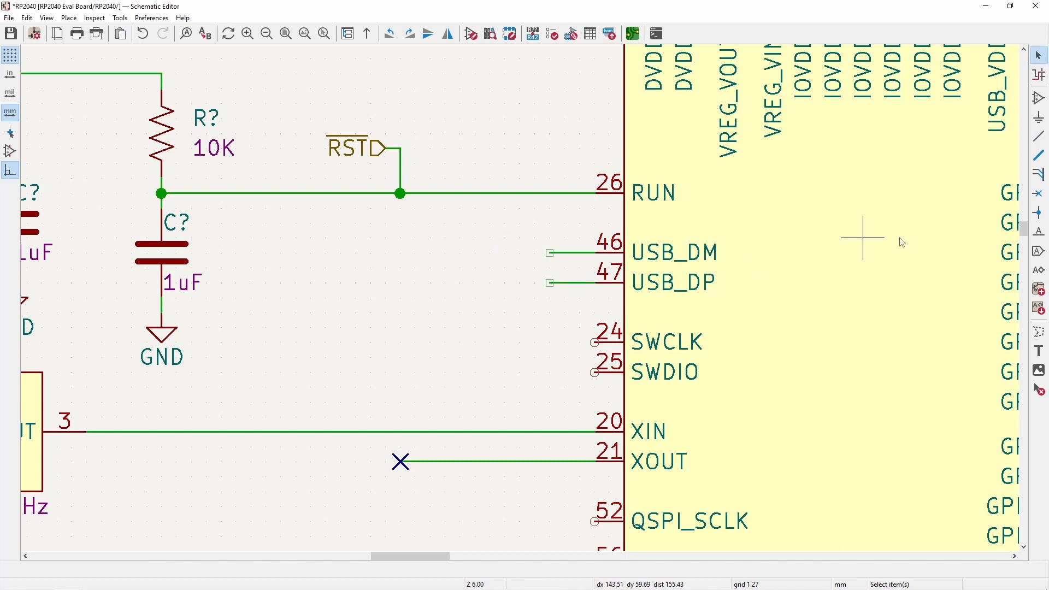
- Place the 27 ohm 0402 resistor RC0402FR-0727RL horizontally, in line with the USB_DM wire stub
middle_click_drag(550, 268, 511, 226)
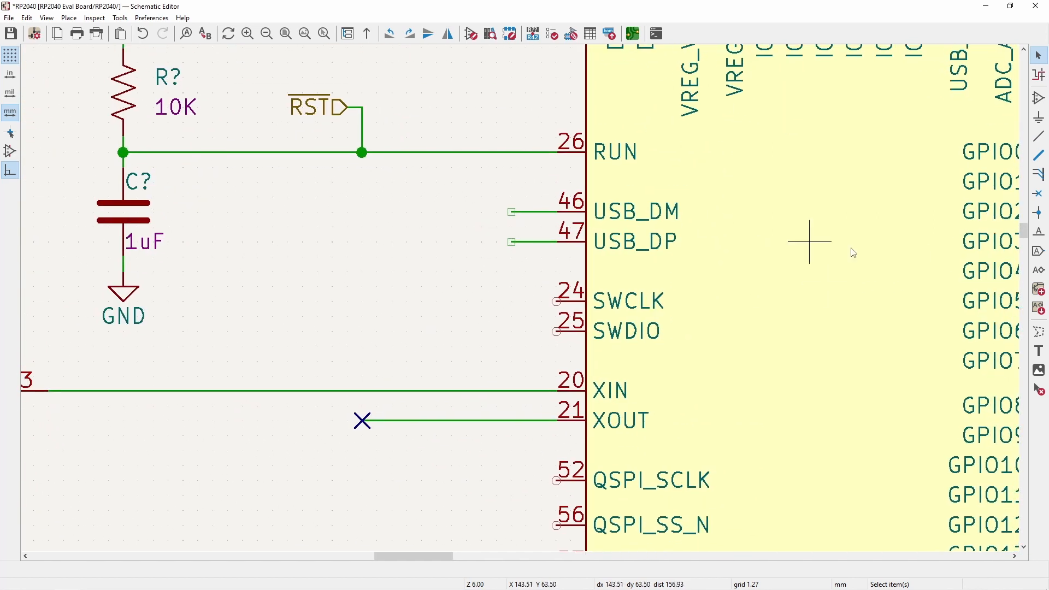
left_click(1038, 100)
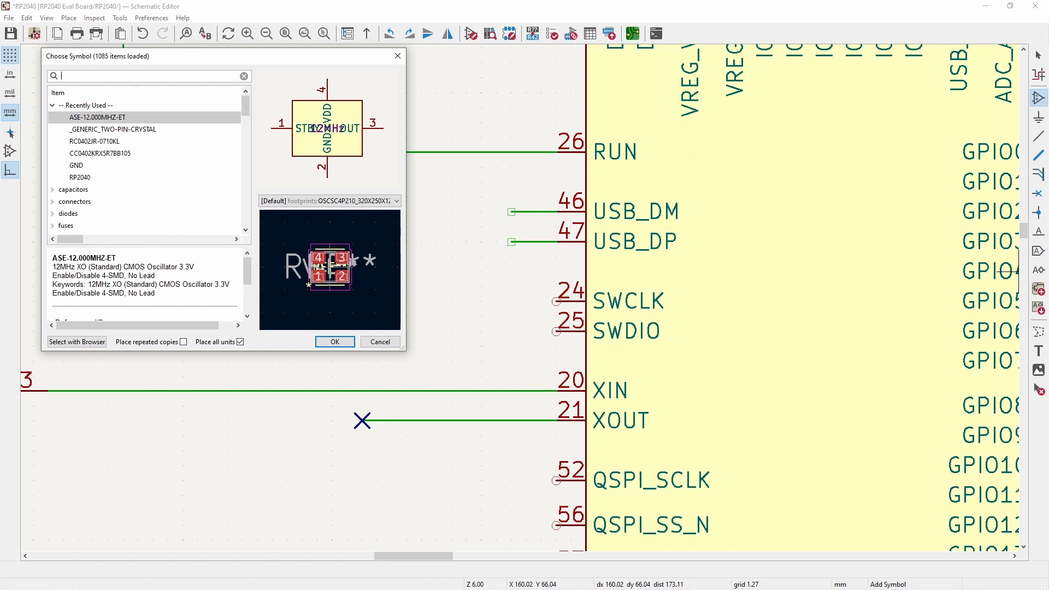
type("27")
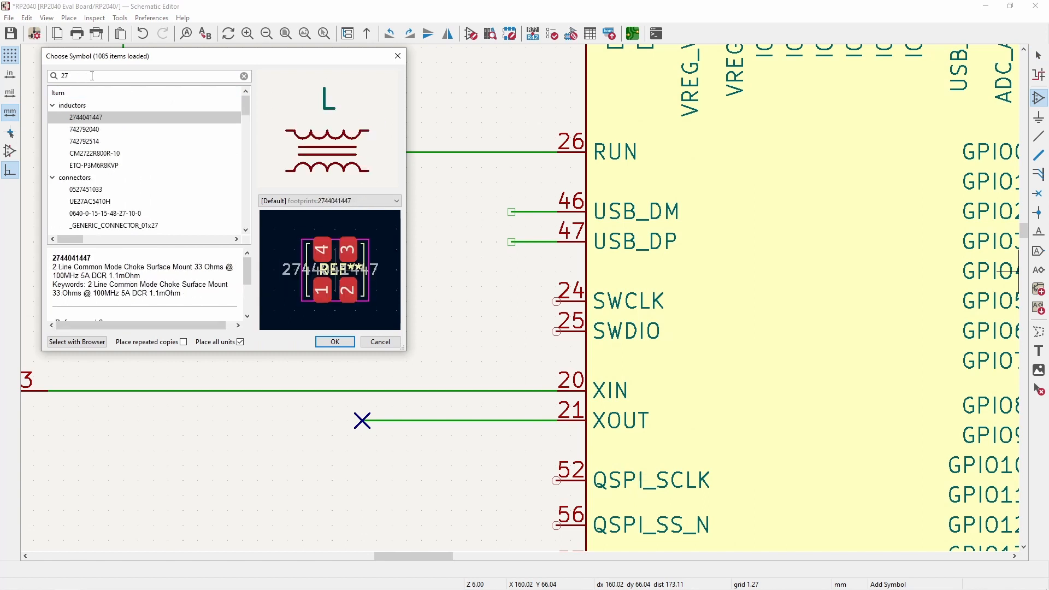
type(" 0402")
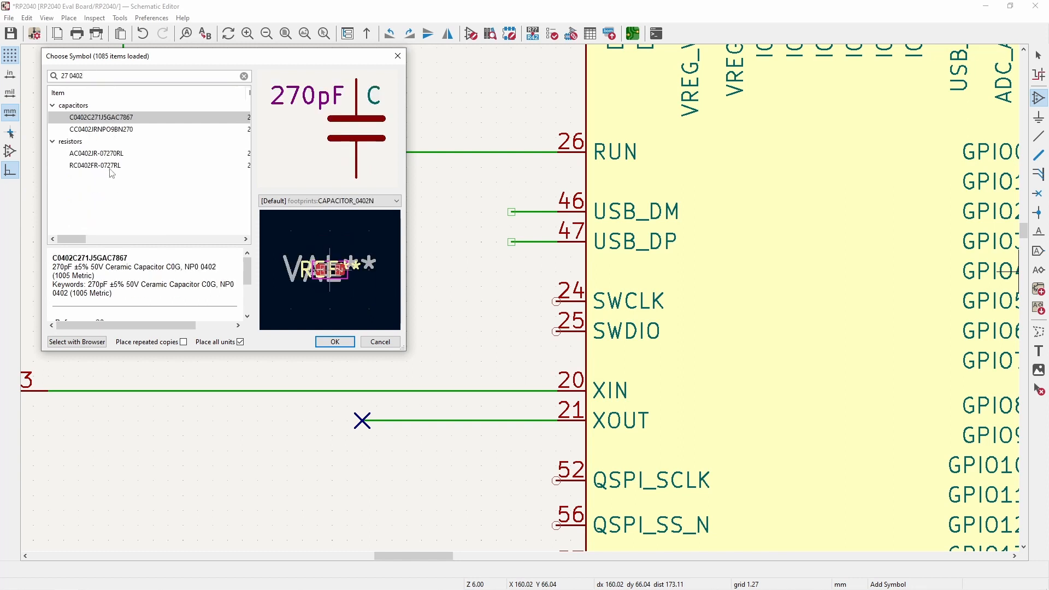
left_click(119, 166)
double_click(118, 168)
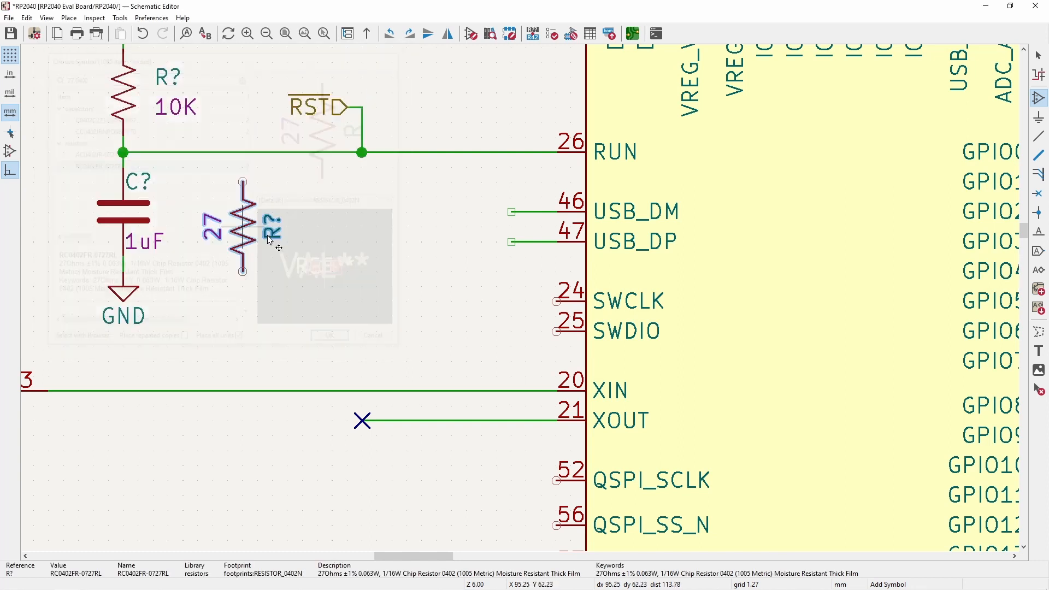
key("r")
left_click(449, 220)
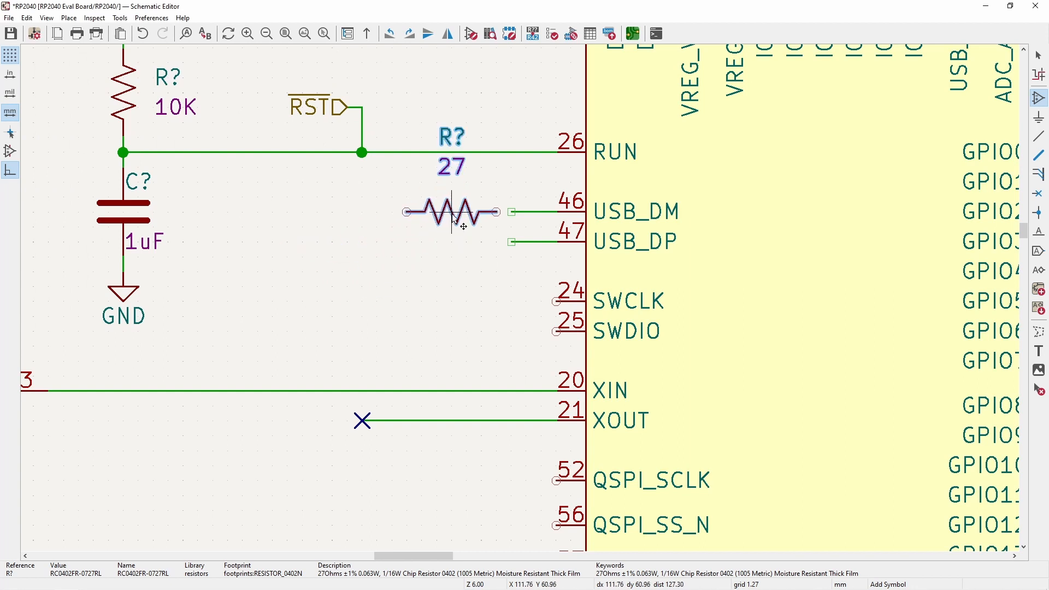
- Move the 27 ohm resistor's value and reference side by side just above its body
key("m")
left_click(481, 184)
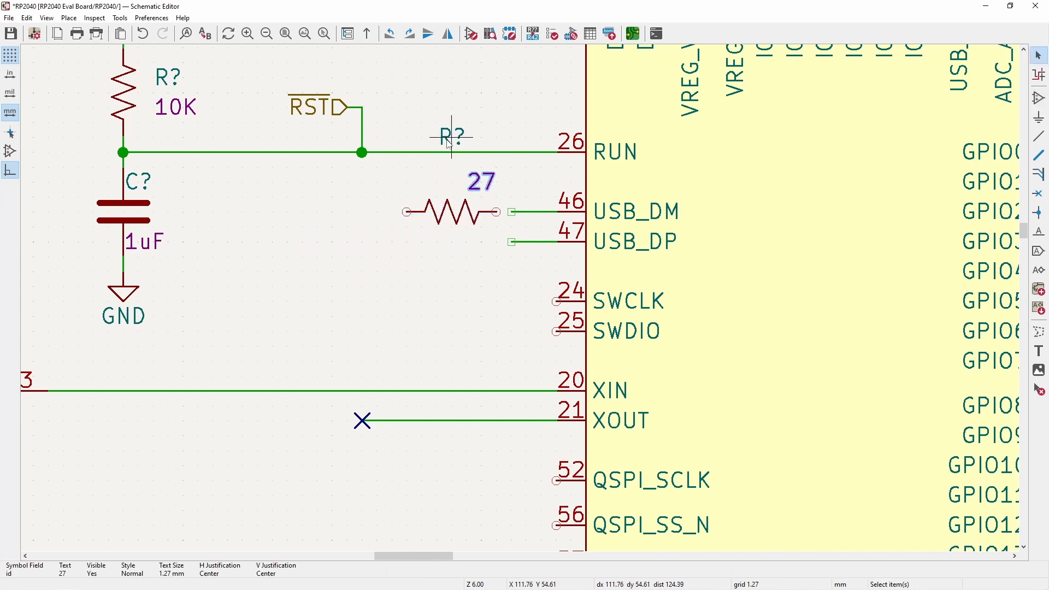
left_click_drag(453, 137, 422, 181)
- Duplicate the 27 ohm resistor in line with USB_DP and move the copy's value and reference below its body
left_click(446, 214)
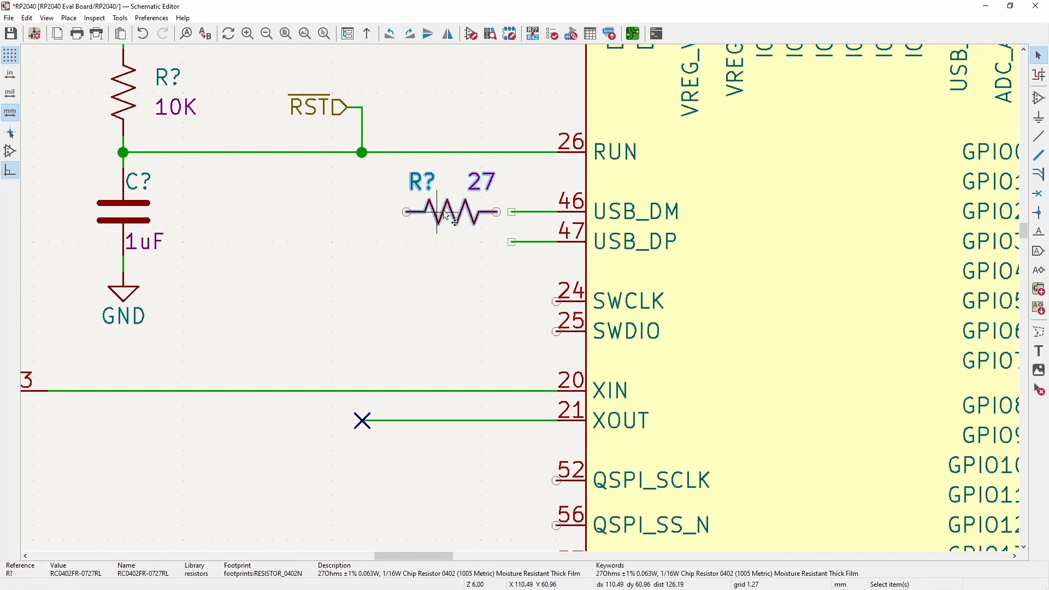
key("ctrl+d")
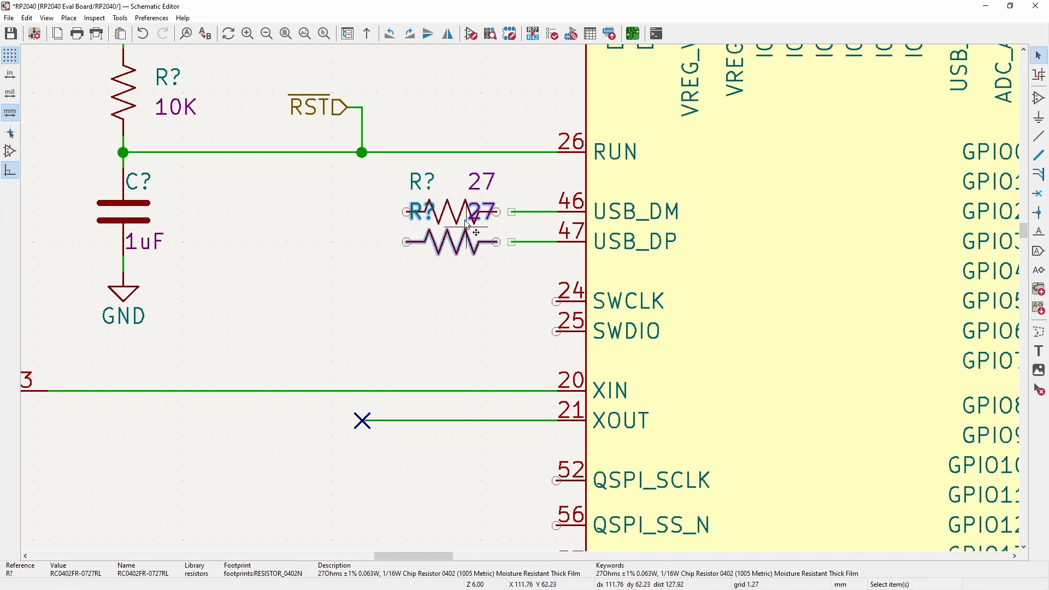
left_click(492, 228)
left_click_drag(489, 221, 486, 283)
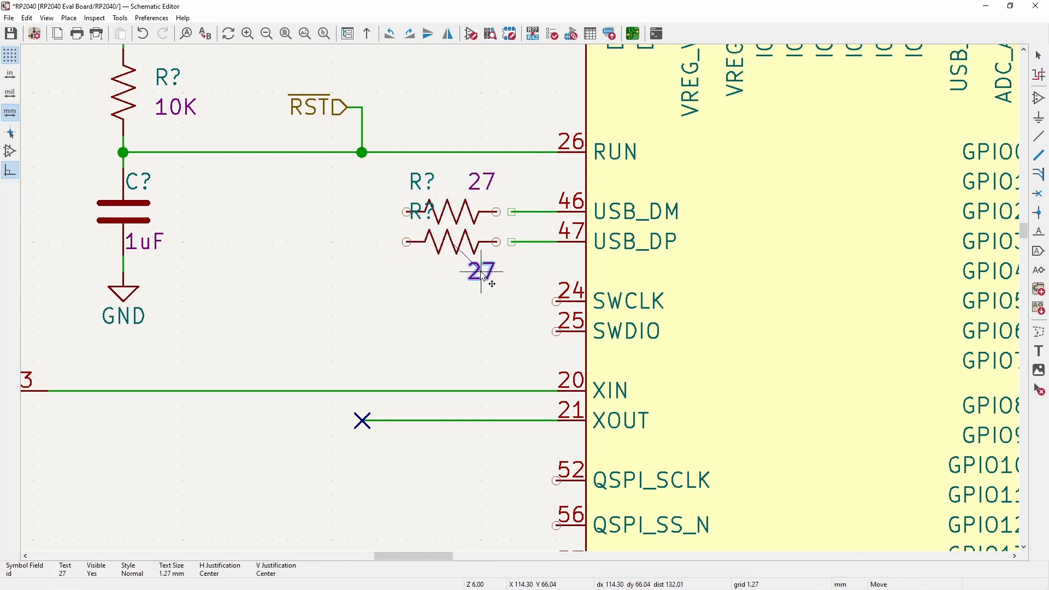
left_click(421, 219)
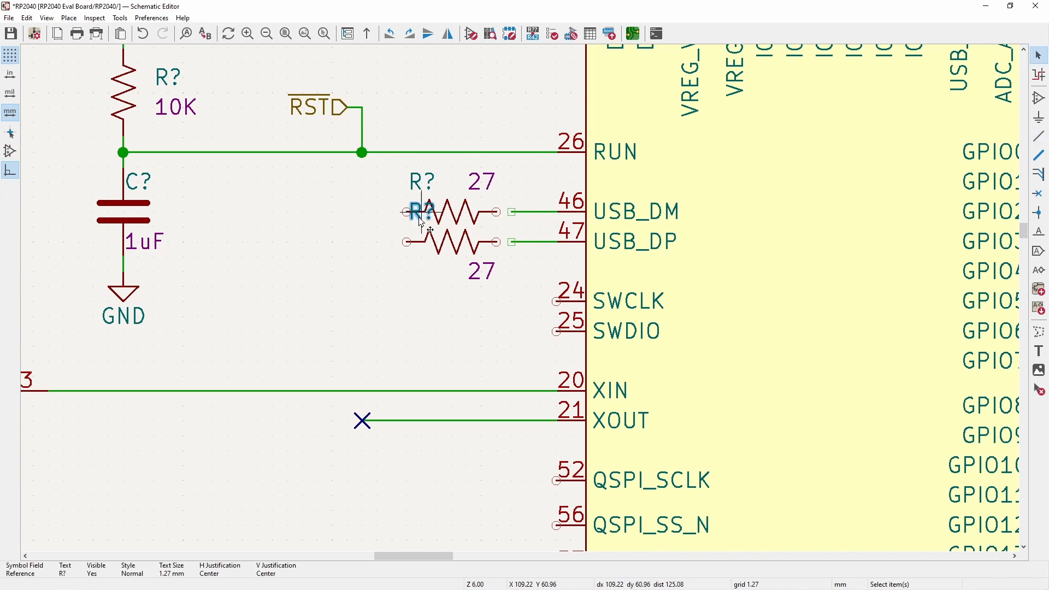
left_click_drag(421, 221, 422, 283)
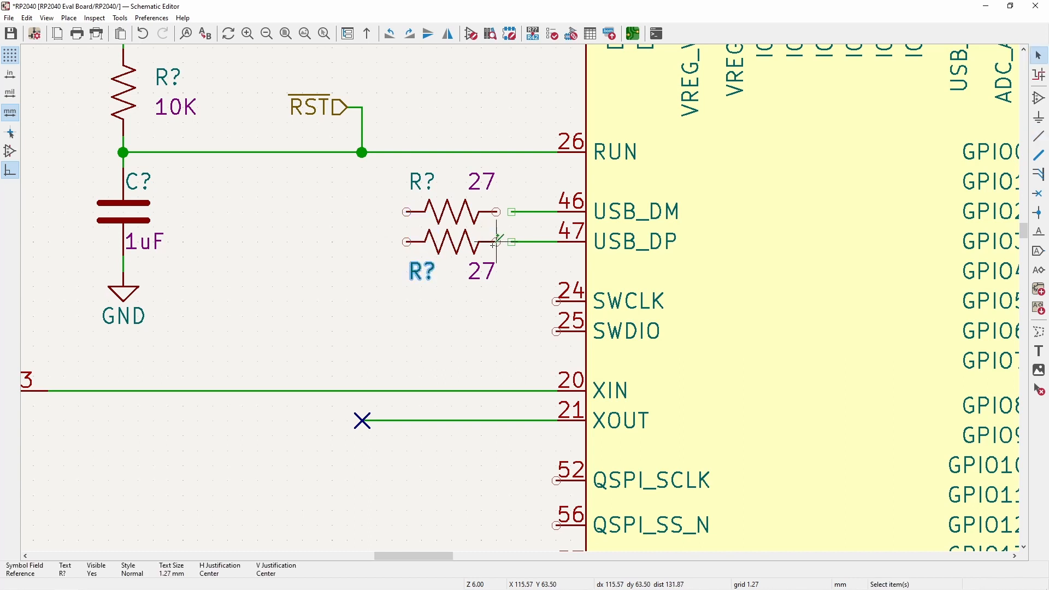
- Move both 27 ohm resistors further left and wire their right ends to the USB_DM and USB_DP stubs
key("w")
key("Escape")
left_click_drag(497, 316, 390, 175)
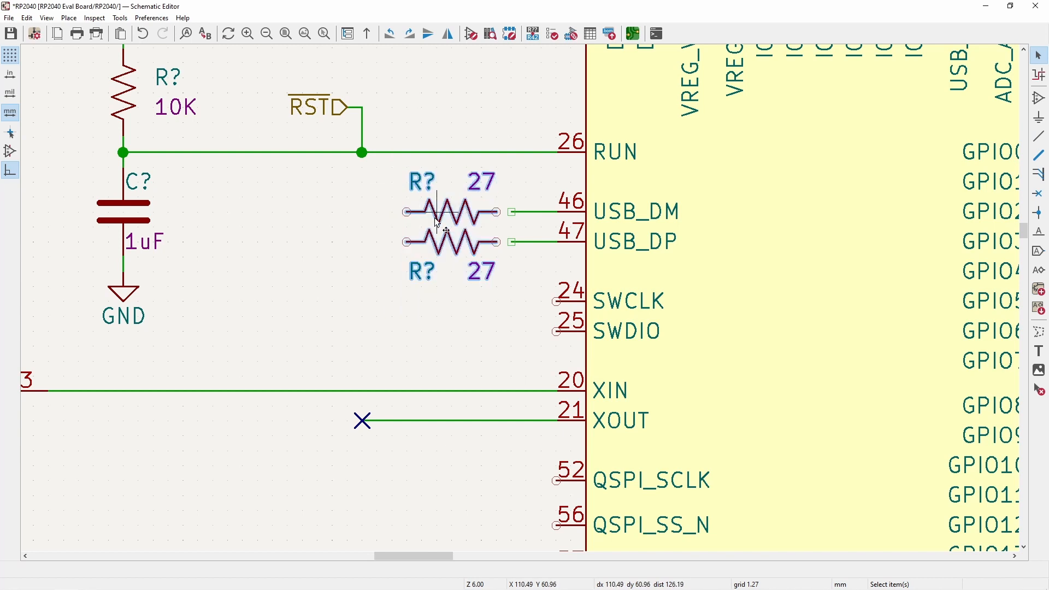
left_click_drag(435, 218, 354, 214)
key("w")
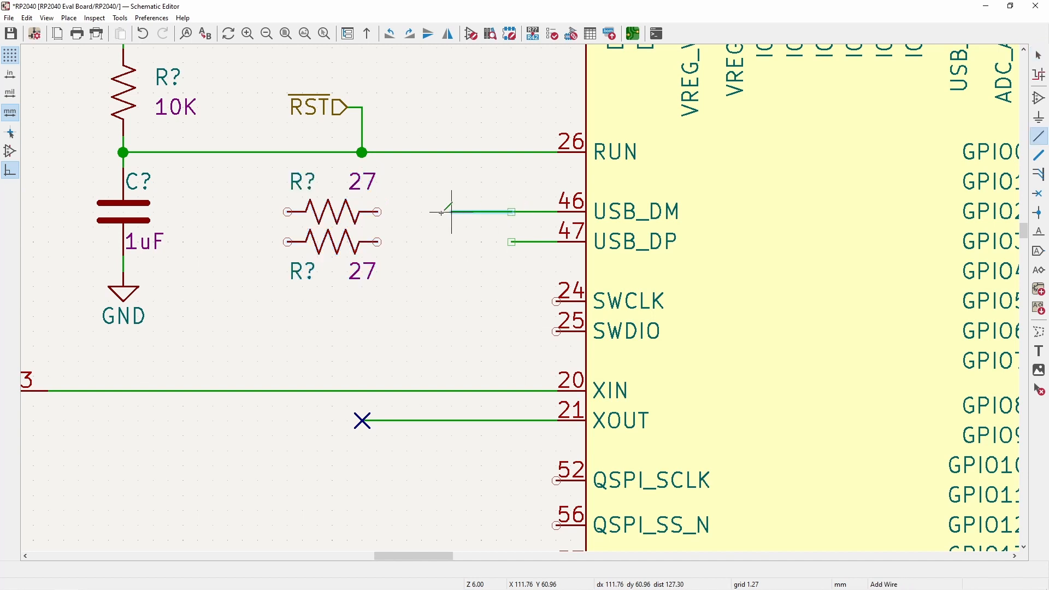
left_click(377, 211)
key("w")
left_click(377, 242)
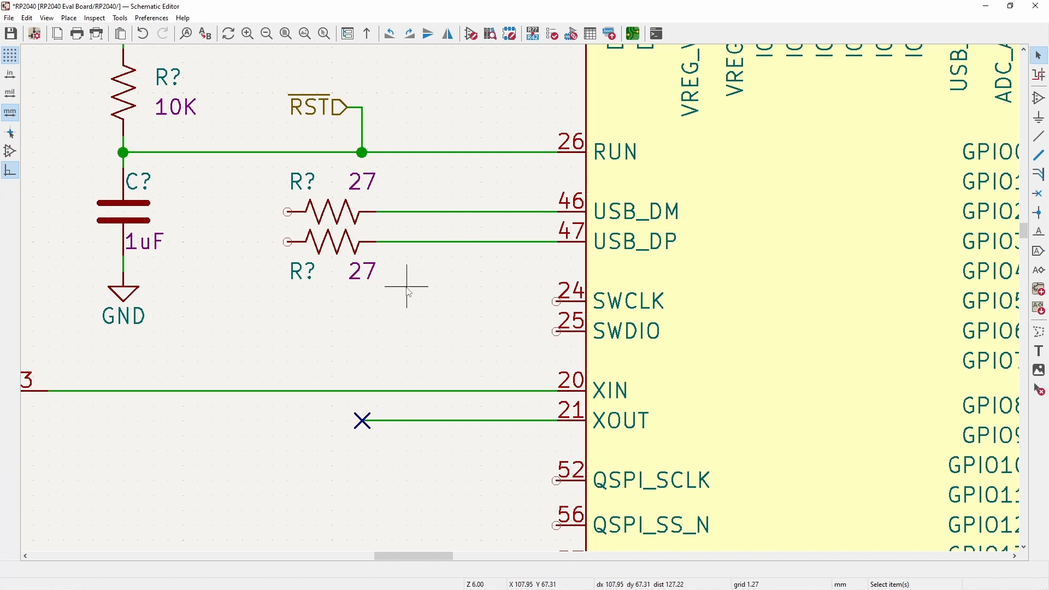
- Add the net label N_USB_D- to the USB_DM wire and shift both 27 ohm resistors closer to the label
left_click(1040, 235)
left_click(375, 310)
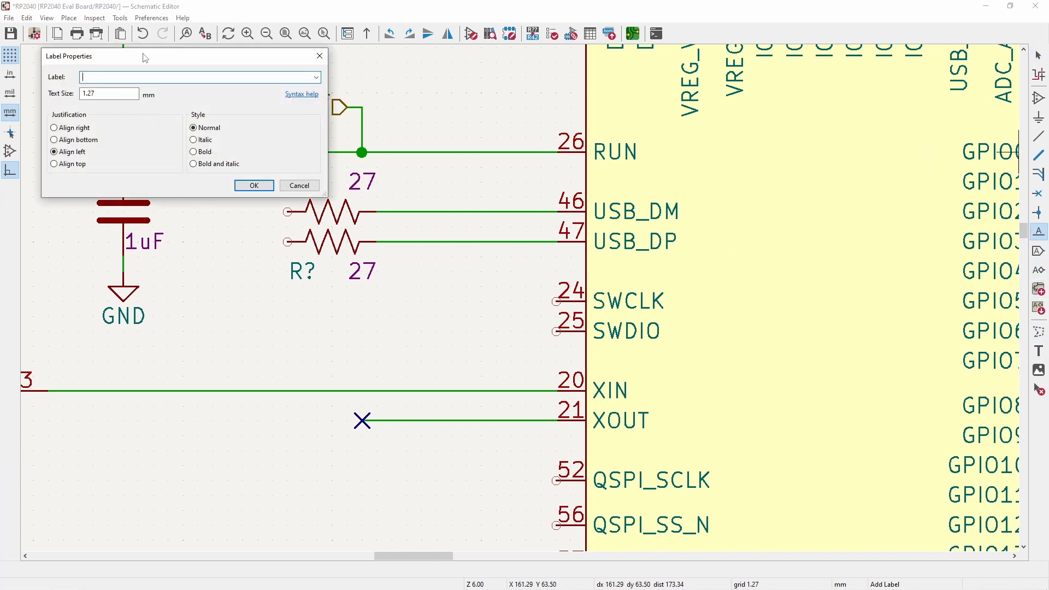
left_click_drag(145, 58, 293, 88)
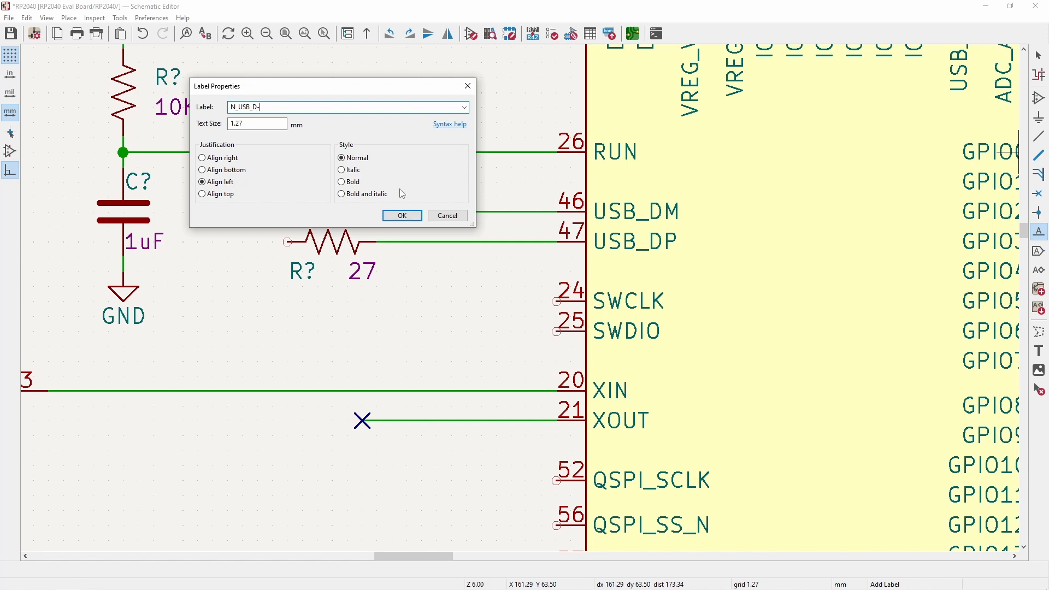
left_click(402, 215)
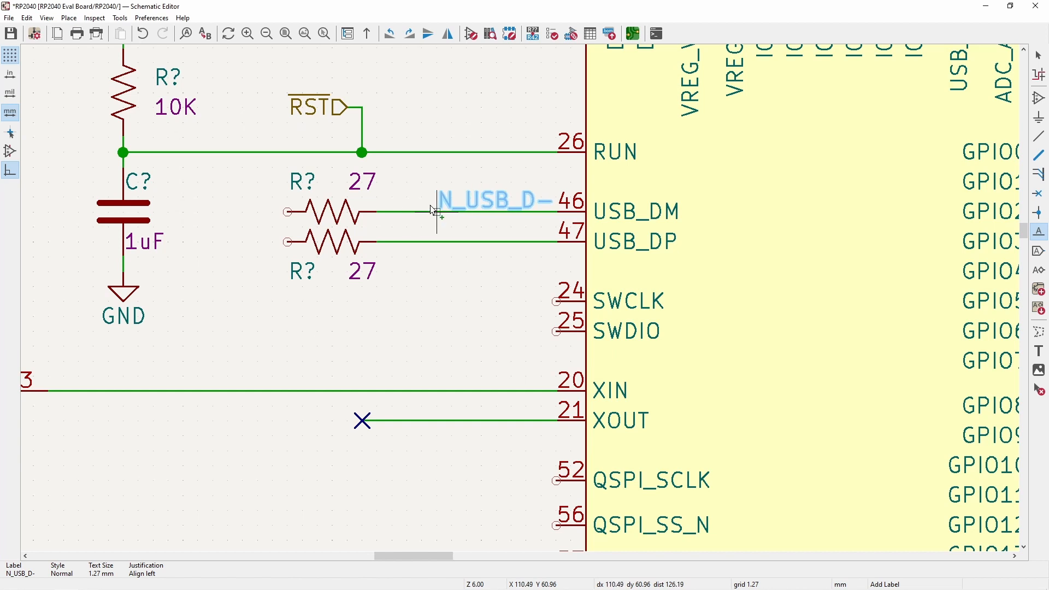
left_click(434, 208)
key("Escape")
left_click_drag(344, 292, 383, 217)
- Duplicate the N_USB_D- label onto the USB_DP wire and rename the copy N_USB_D+
left_click(464, 202)
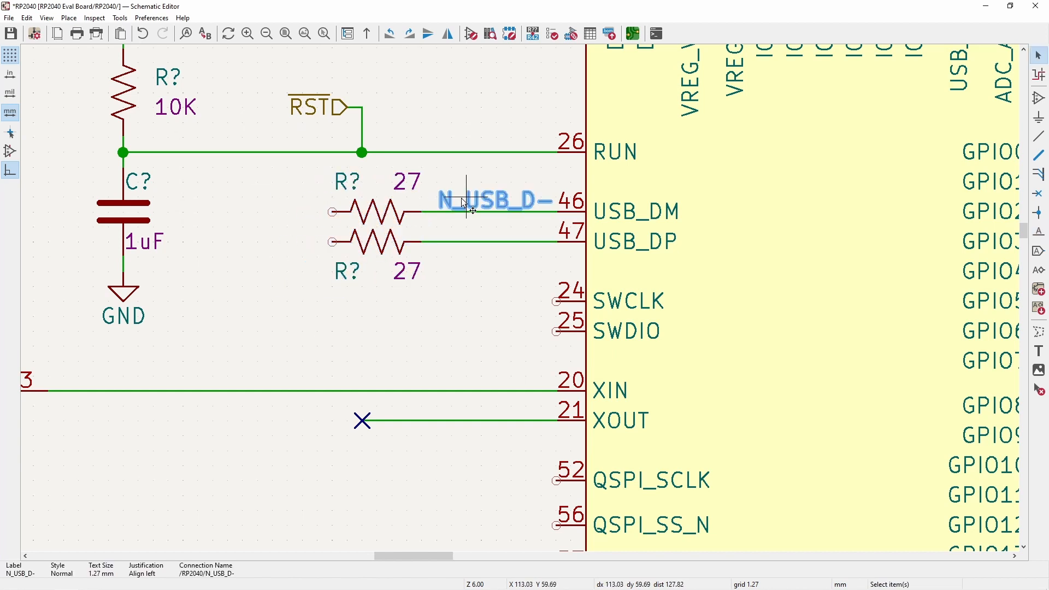
key("ctrl+d")
left_click(508, 236)
double_click(508, 239)
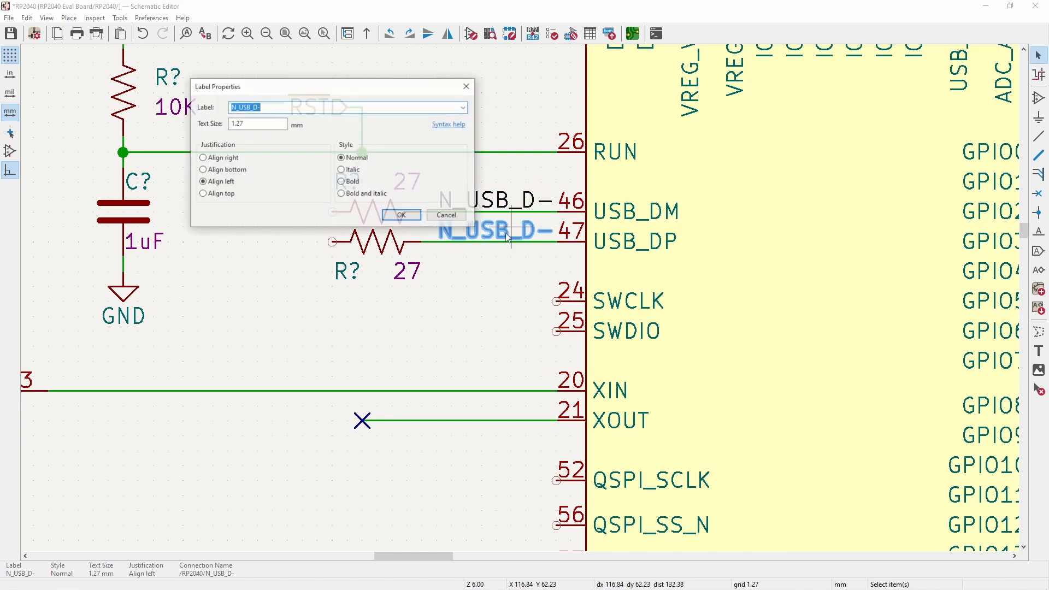
type("+")
key("Return")
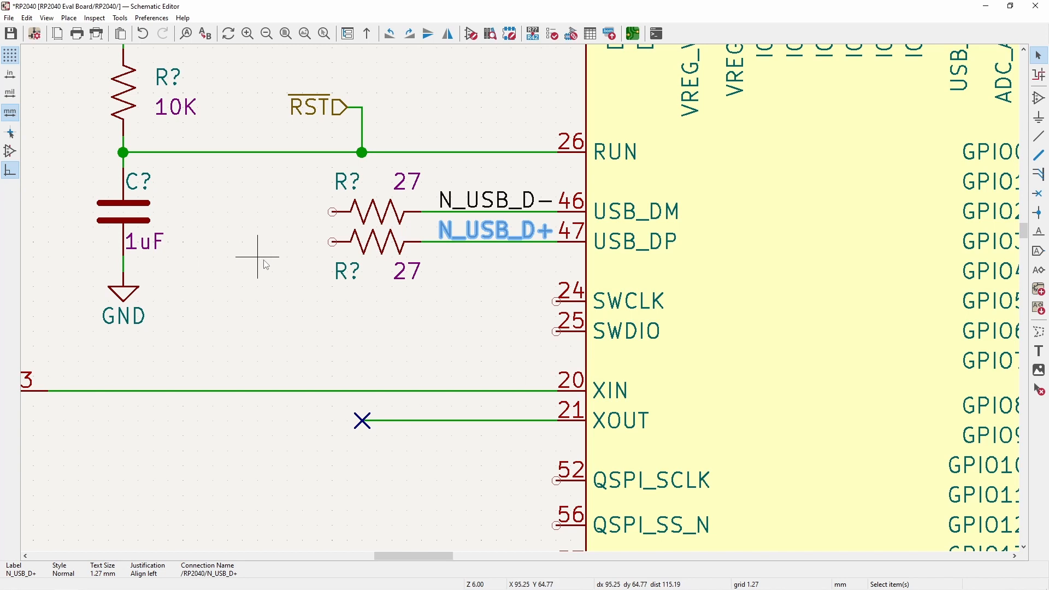
- Add an input hierarchical label USB_D+, facing left, and connect it to the left end of the lower 27 ohm resistor
middle_click_drag(258, 253, 364, 265)
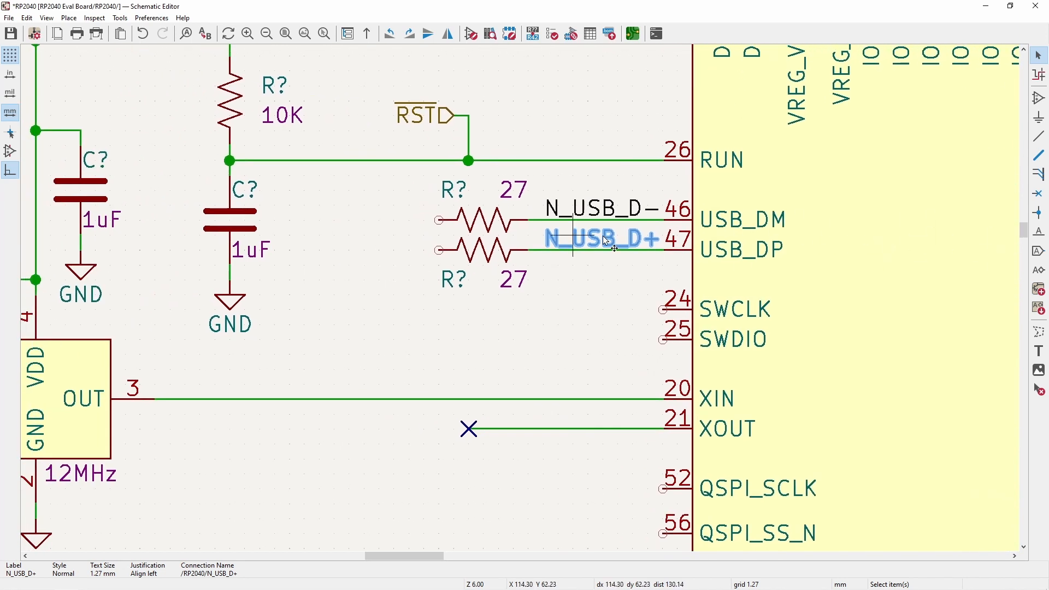
left_click(1040, 269)
left_click(382, 305)
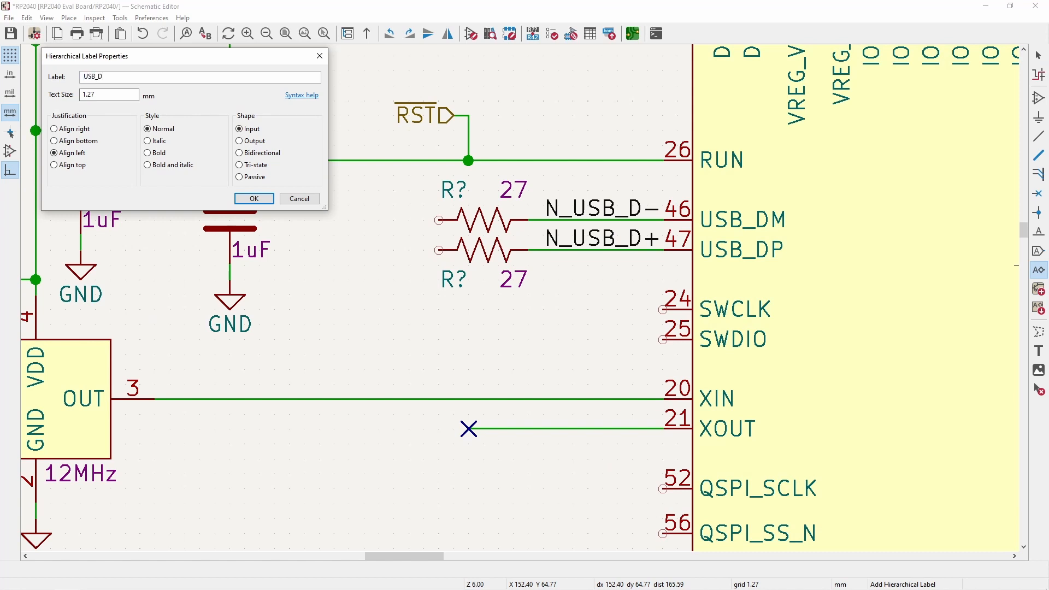
type("USB_D+")
key("Return")
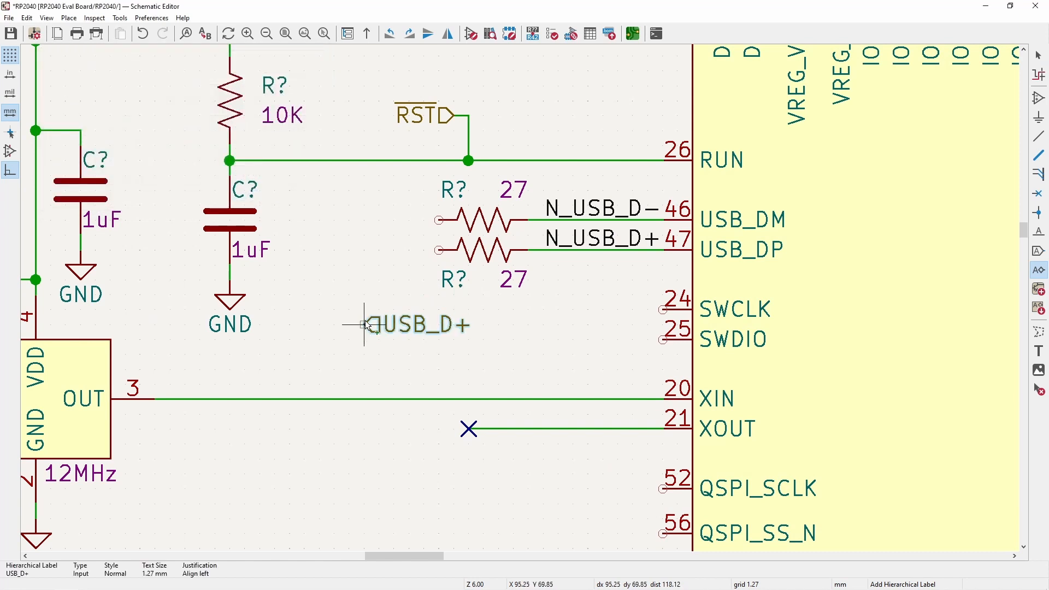
key("r")
key("r")
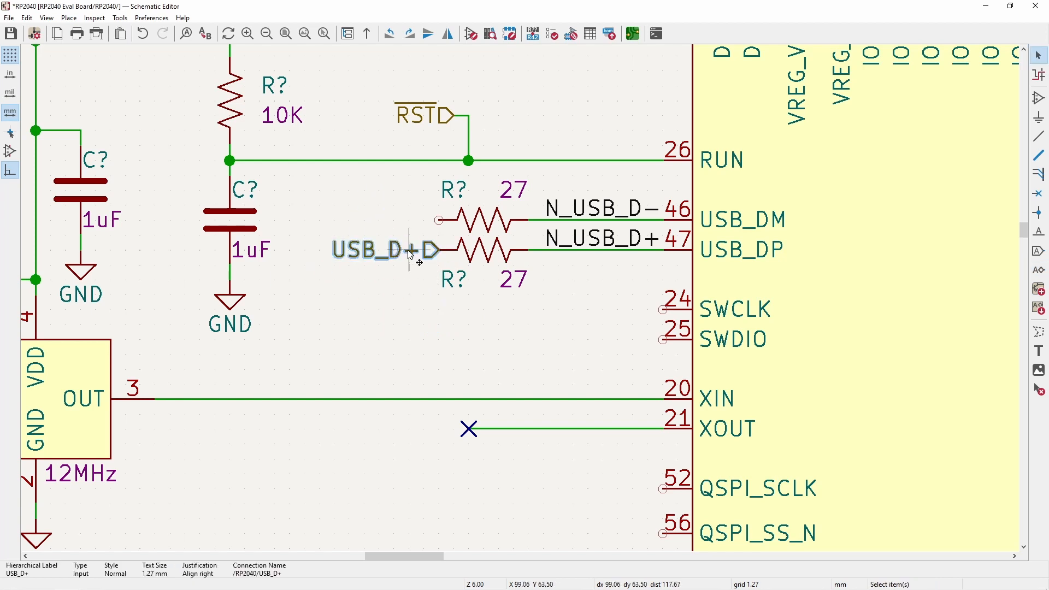
left_click(426, 251)
key("Escape")
- Shift the USB_D+ label slightly left, duplicate it onto the upper 27 ohm resistor's left end, and rename the copy USB_D-
left_click(376, 252)
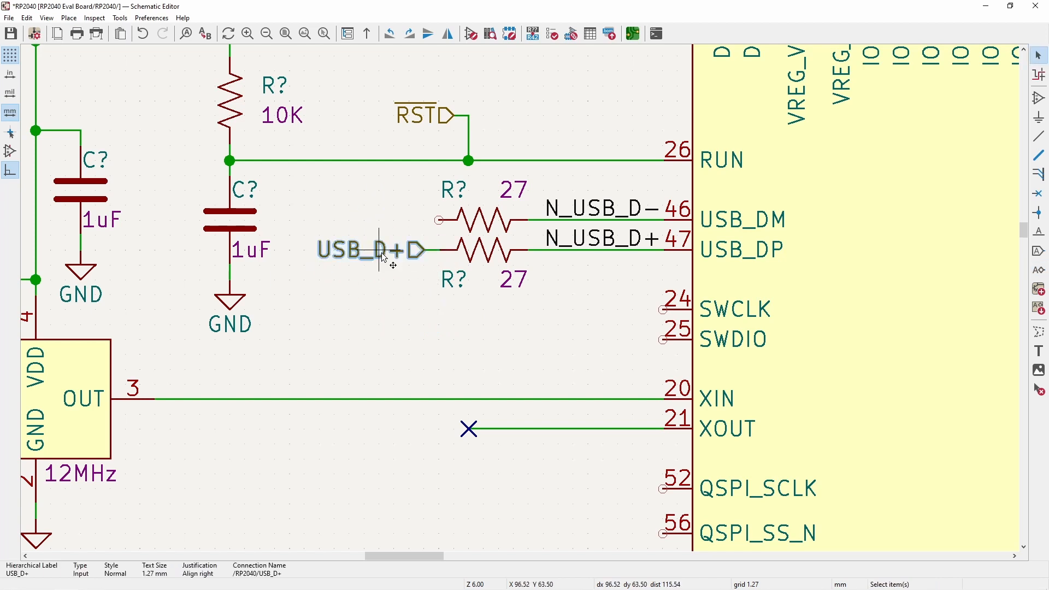
key("ctrl+d")
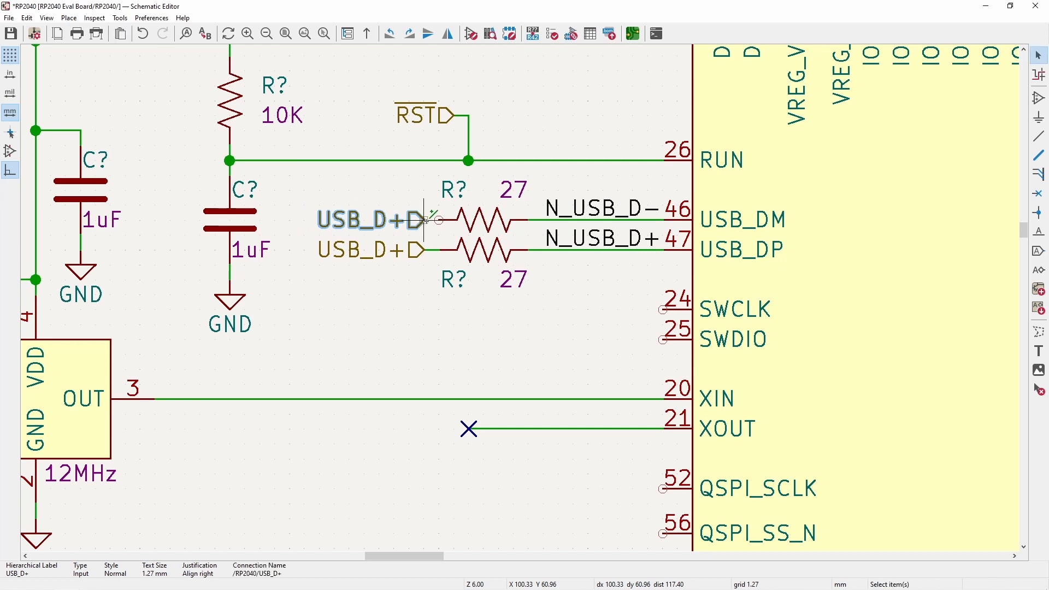
left_click(420, 224)
double_click(402, 225)
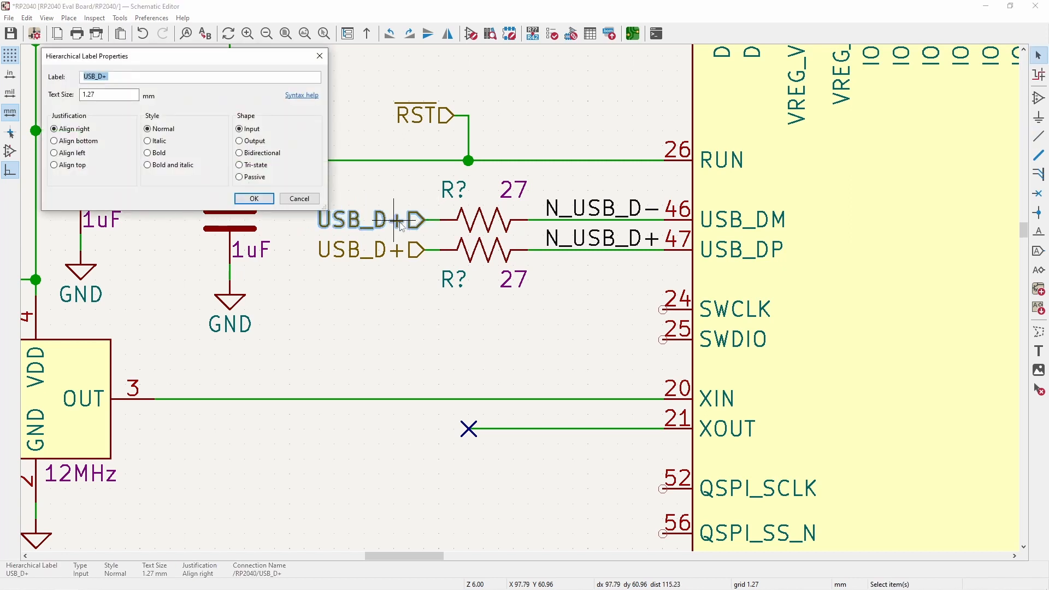
key("Return")
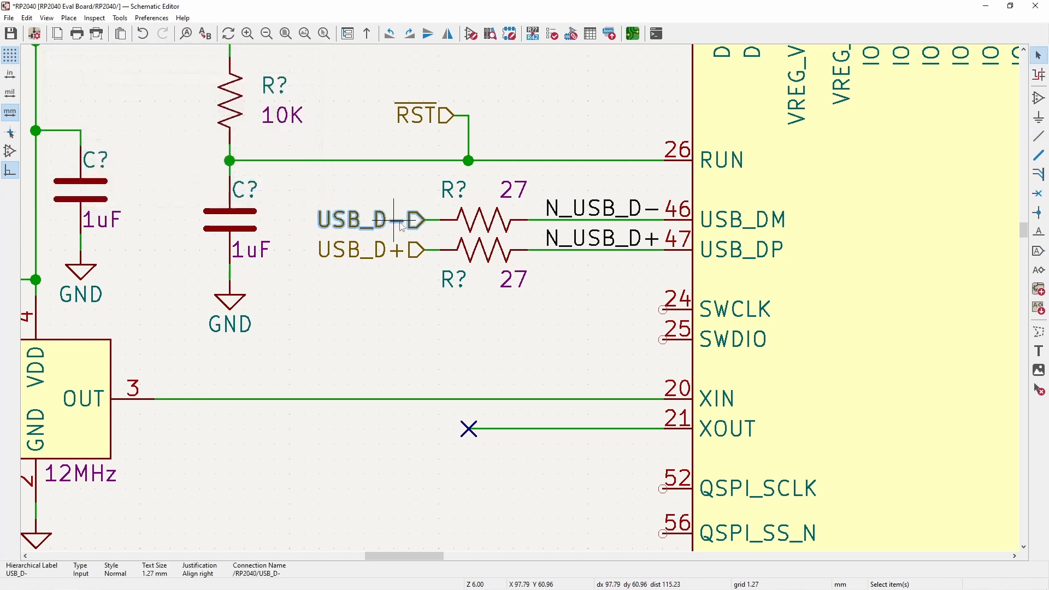
- Change the shape of the USB_D- and USB_D+ hierarchical labels to bidirectional
scroll(628, 271, "up", 3)
double_click(405, 266)
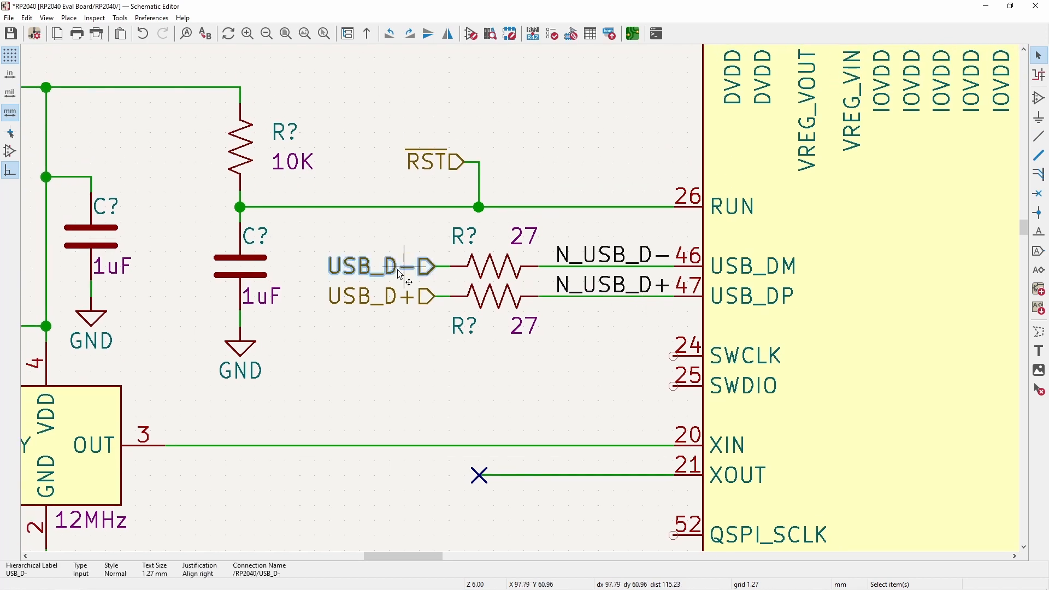
left_click(254, 199)
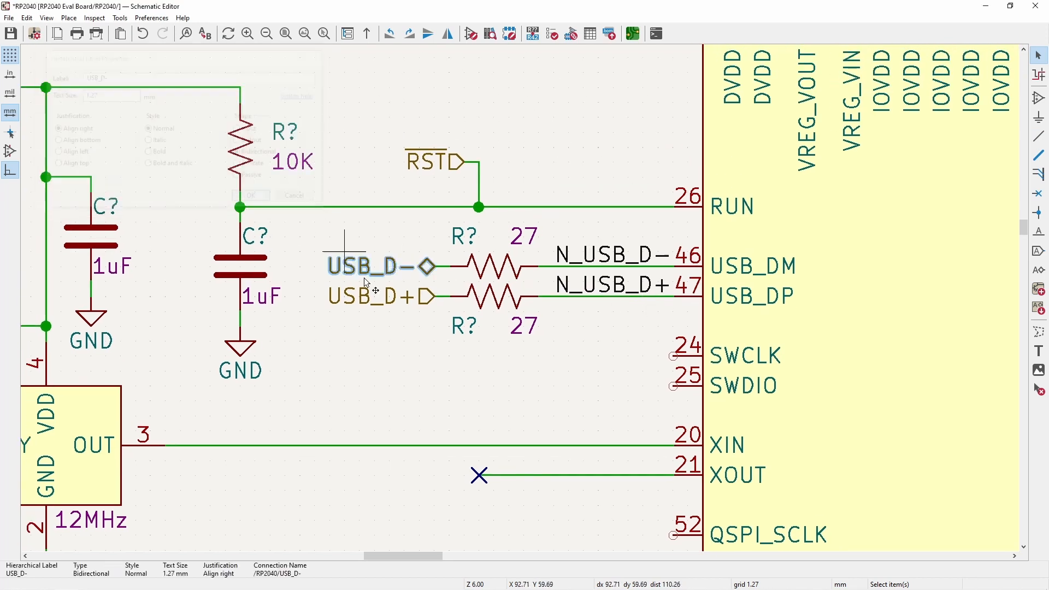
double_click(375, 297)
left_click(254, 198)
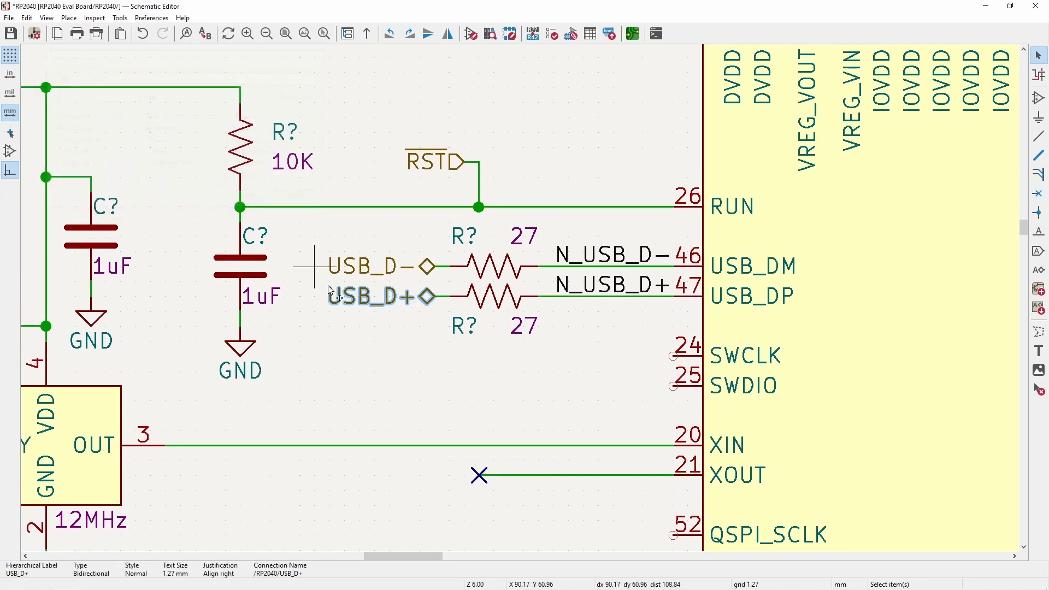
- Move both USB series resistors together with their hierarchical and net labels slightly left, away from the RP2040 pins
scroll(435, 344, "down", 2)
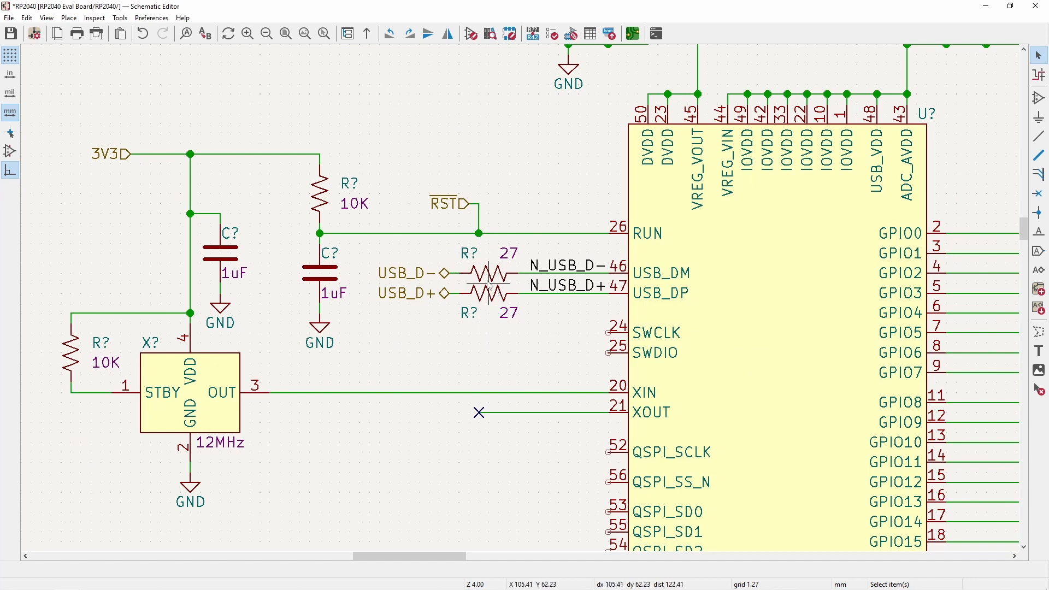
left_click_drag(574, 334, 416, 244)
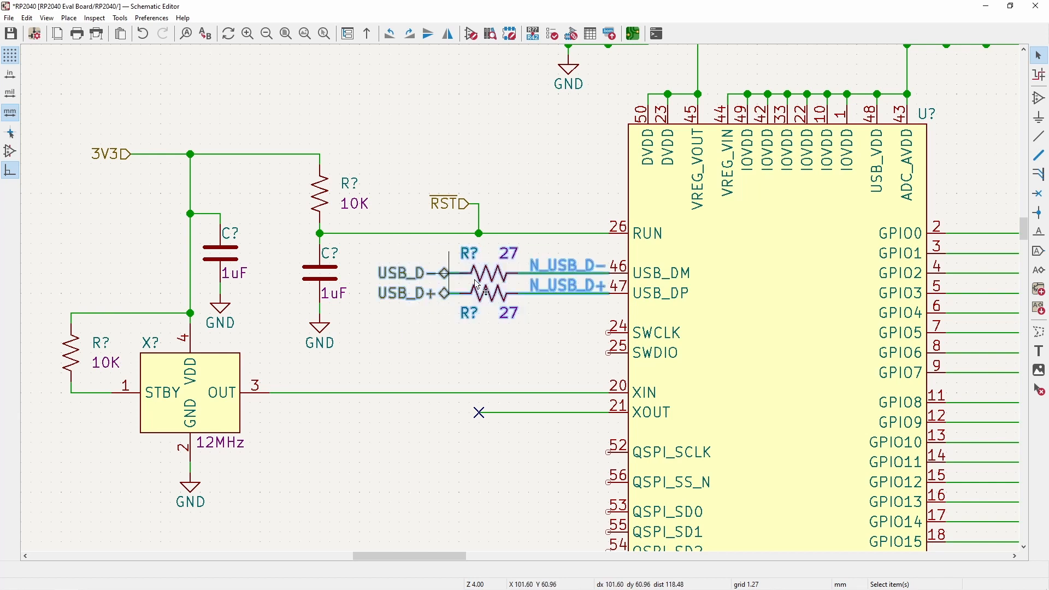
left_click_drag(490, 281, 480, 282)
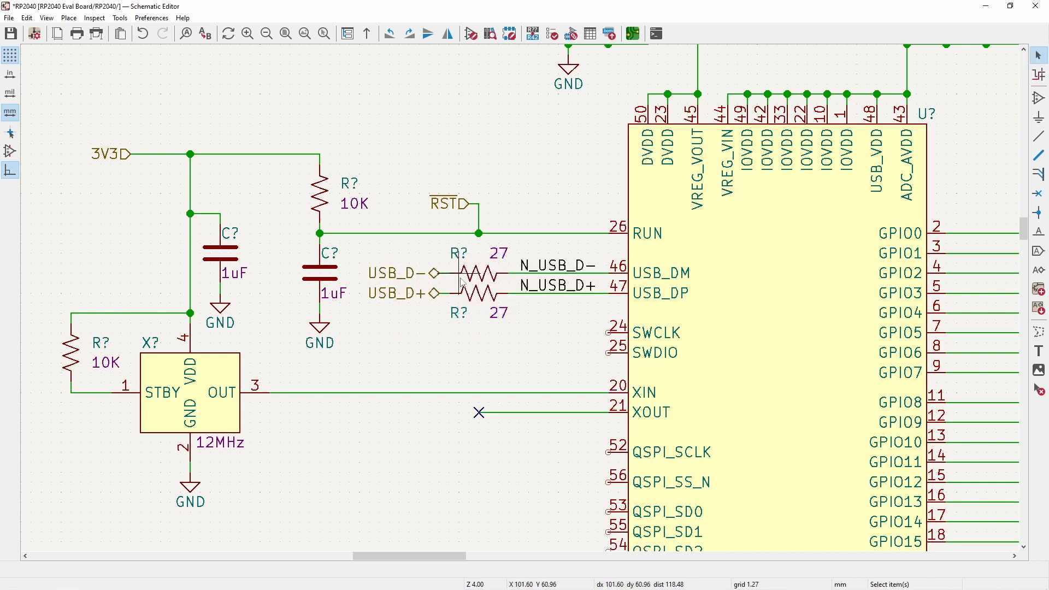
- Draw equally long wires leftward from the SWCLK and SWDIO pins, ending beneath the USB hierarchical labels
middle_click_drag(443, 301, 411, 269)
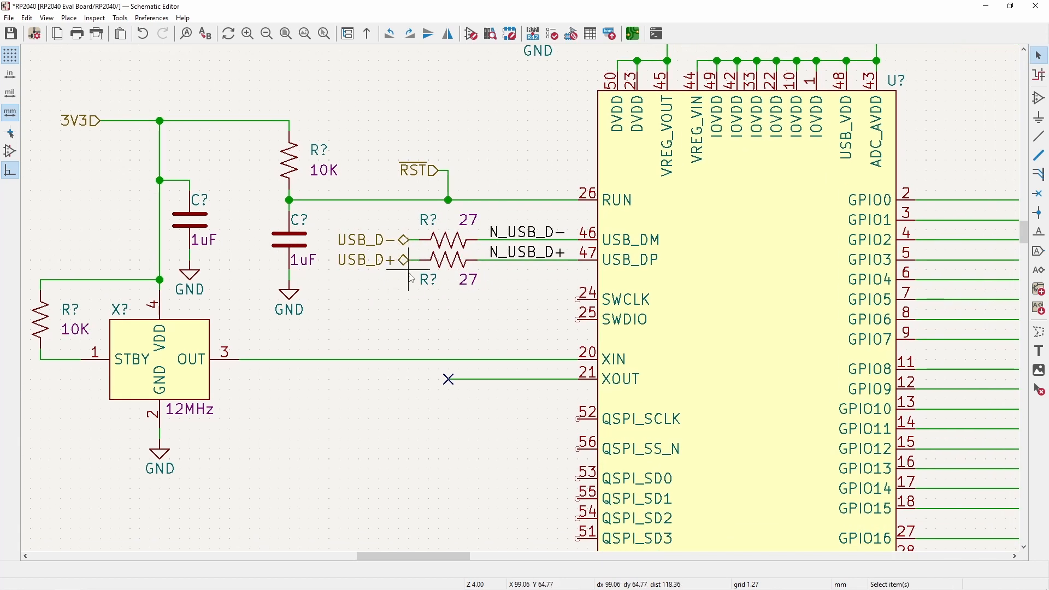
scroll(400, 289, "up", 1)
middle_click_drag(618, 350, 452, 261)
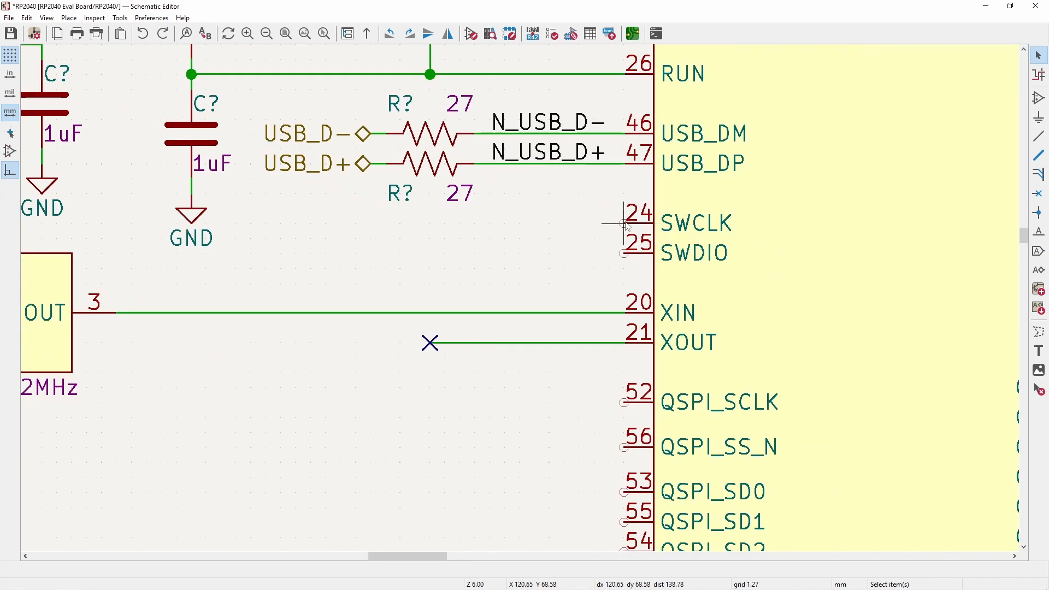
key("w")
double_click(370, 223)
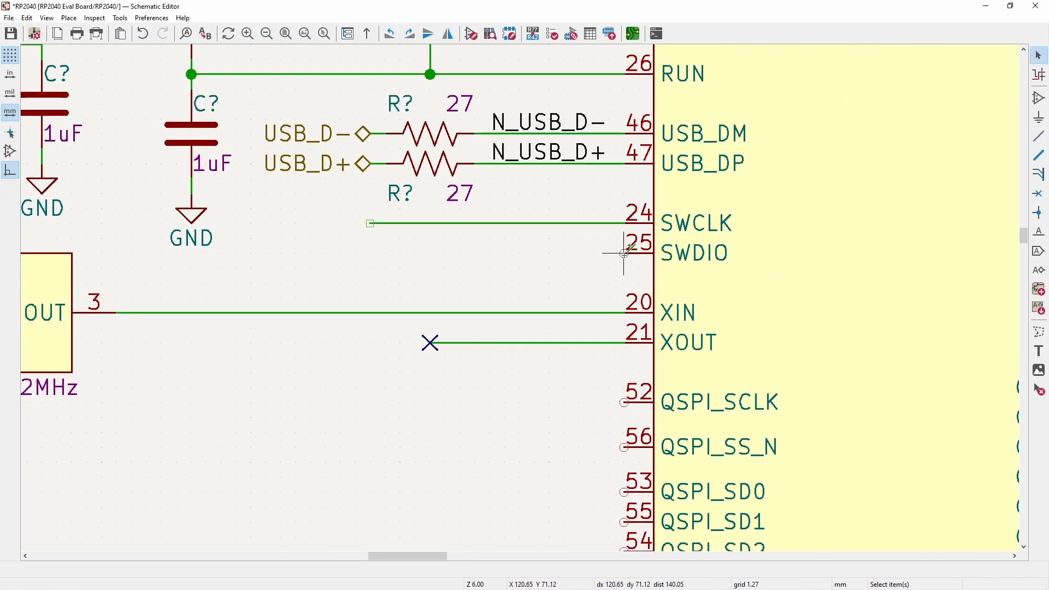
left_click(624, 252)
double_click(369, 253)
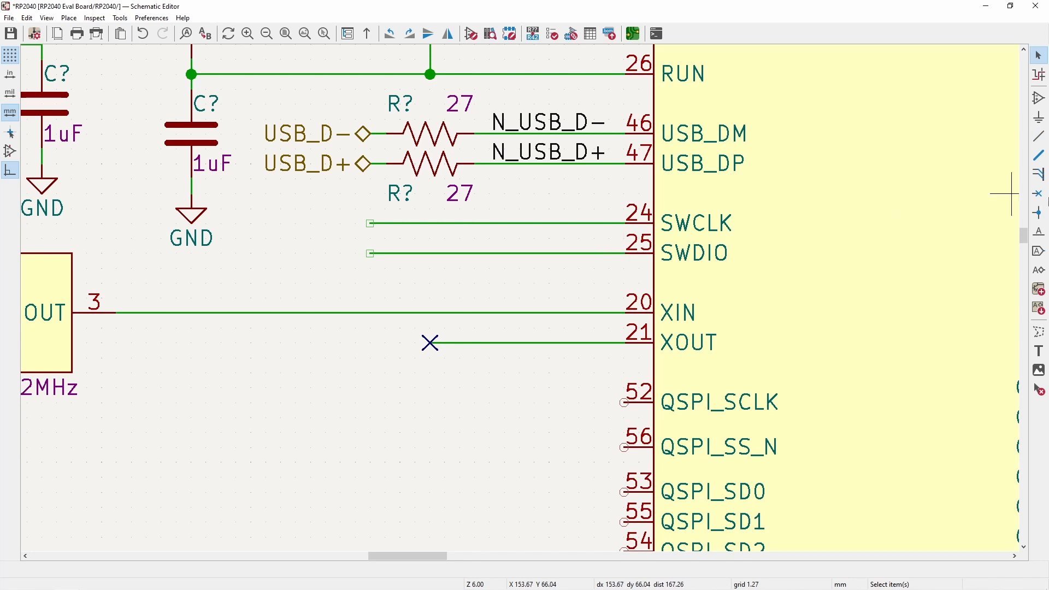
- Add an input hierarchical label SWCLK, facing left, at the free end of the SWCLK wire
key("a")
key("Escape")
left_click(1039, 270)
left_click(354, 282)
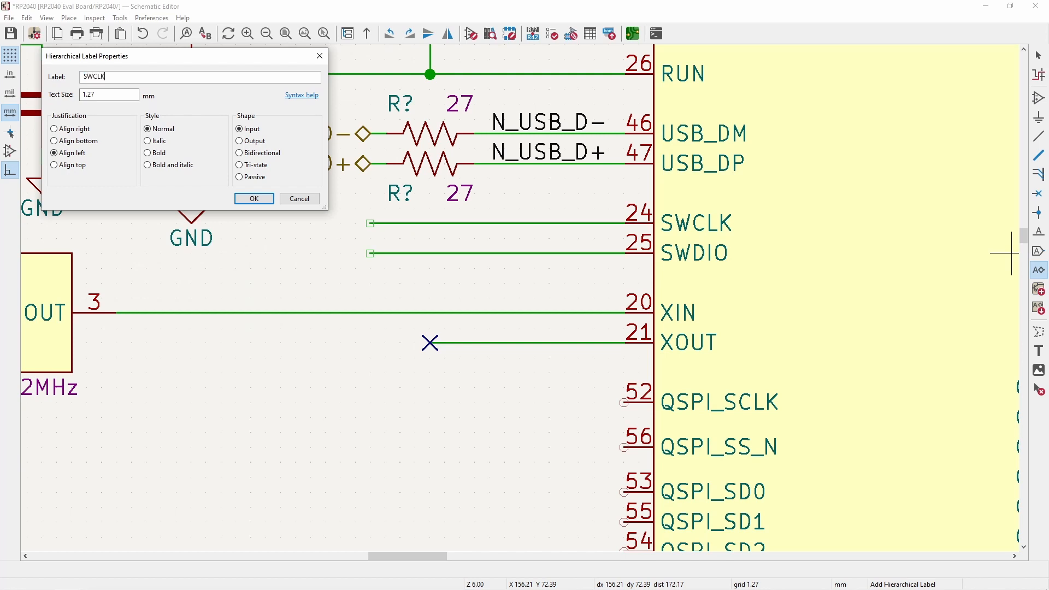
left_click(254, 198)
key("r")
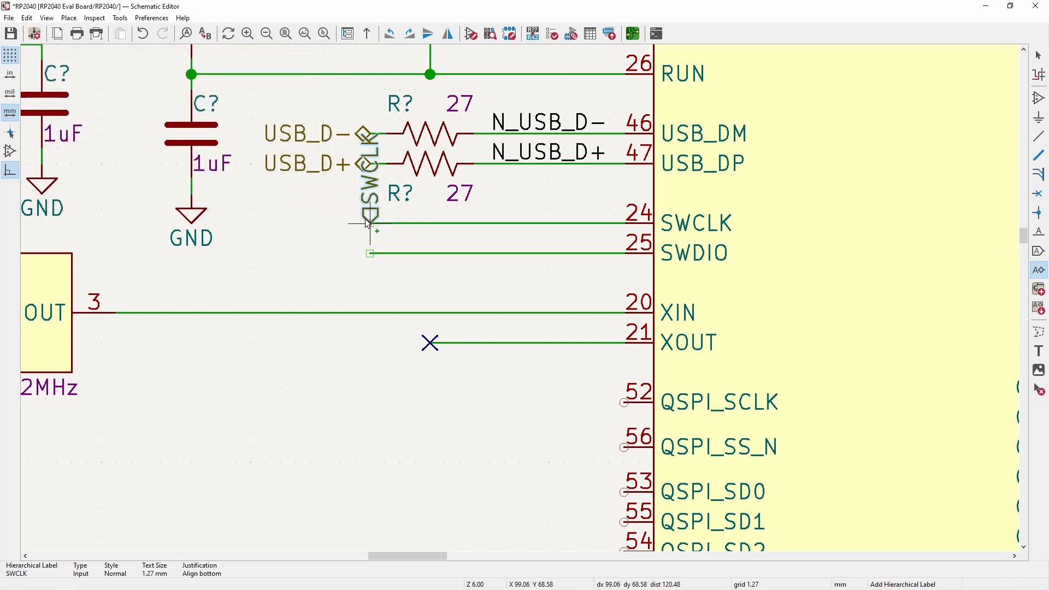
key("r")
left_click(369, 223)
- Add a bidirectional hierarchical label SWDIO, facing left, at the free end of the SWDIO wire
left_click(370, 253)
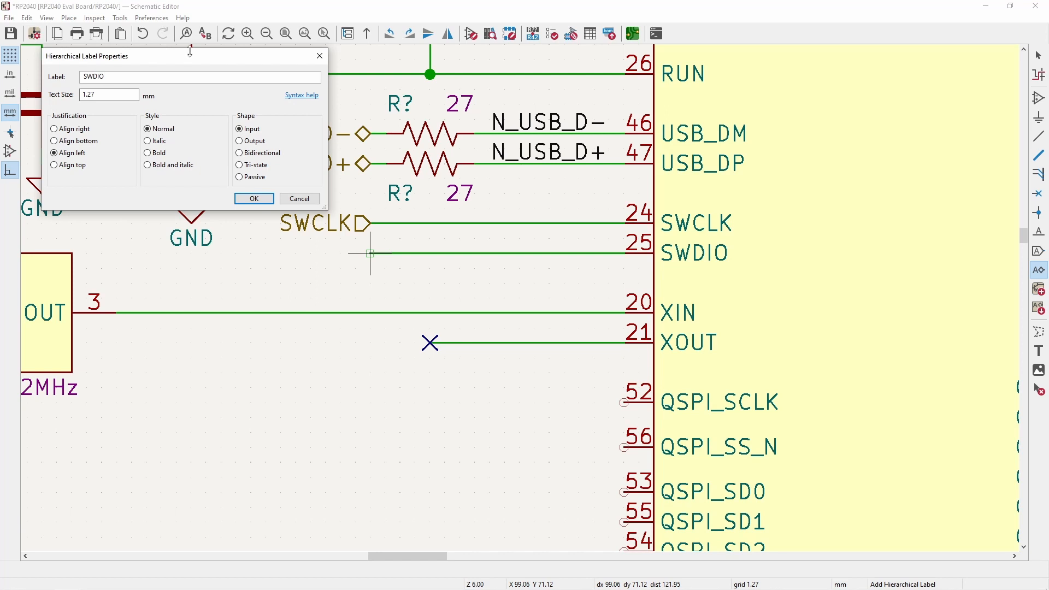
left_click(241, 198)
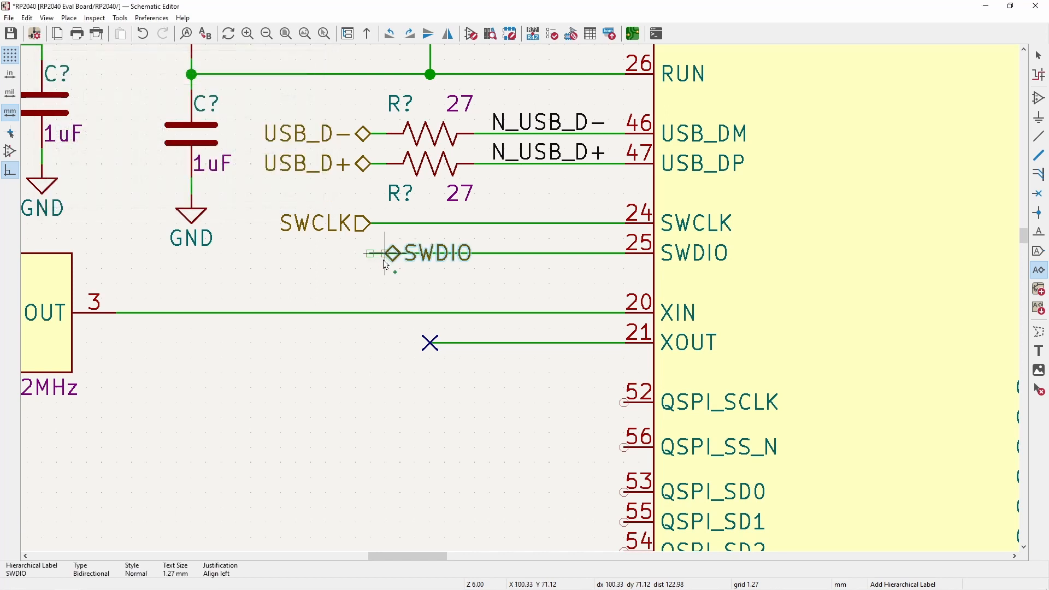
key("r")
key("r")
left_click(377, 260)
key("Escape")
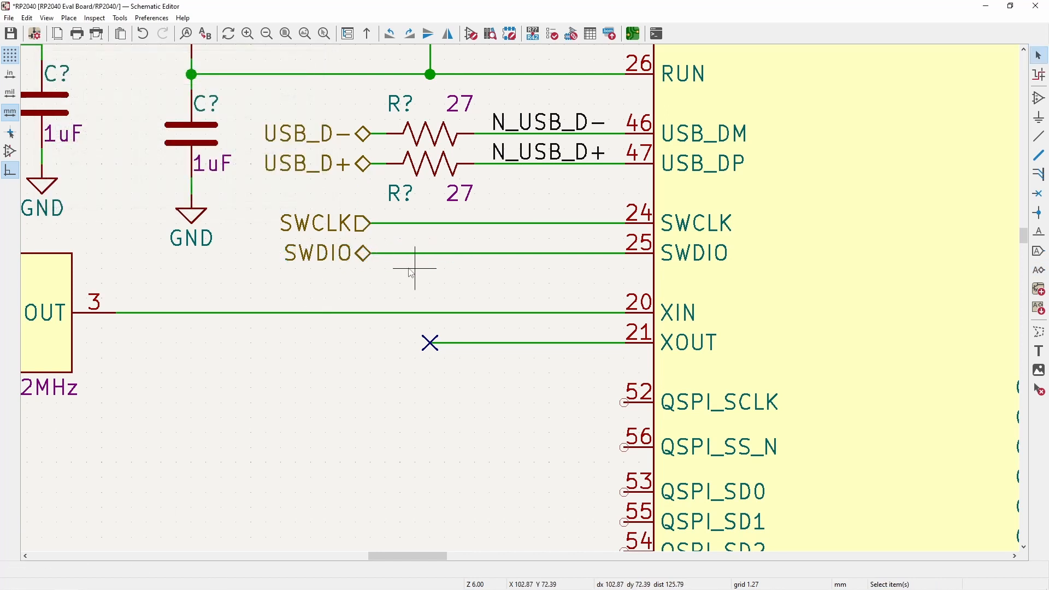
- Duplicate a 27 ohm USB resistor level with the QSPI_SCLK pin and wire its right end to that pin
middle_click_drag(386, 255, 323, 243)
middle_click_drag(400, 330, 276, 131)
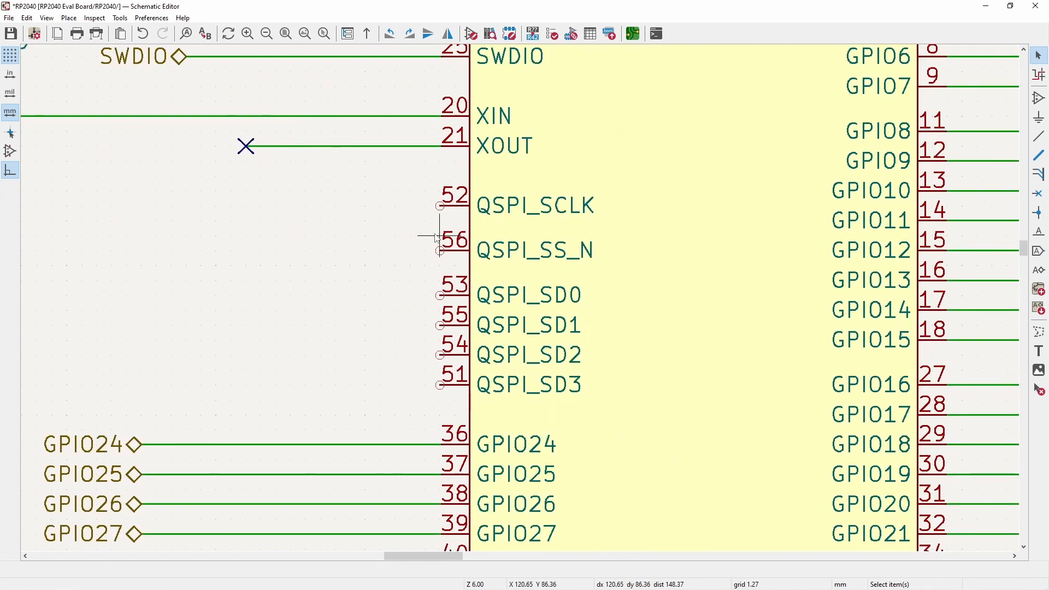
scroll(439, 235, "down", 3)
middle_click_drag(628, 145, 526, 142)
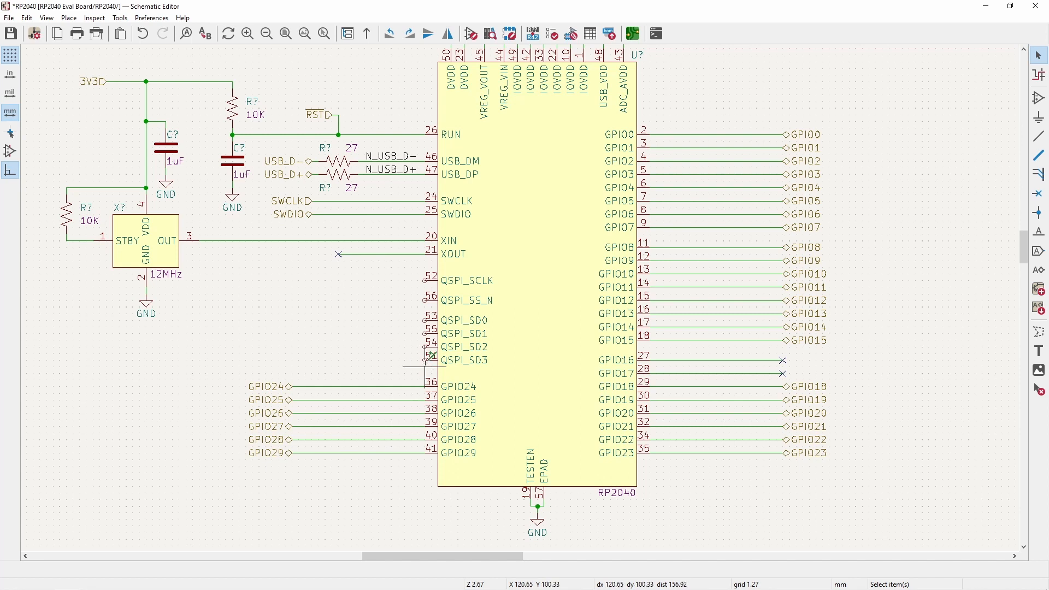
scroll(425, 365, "up", 2)
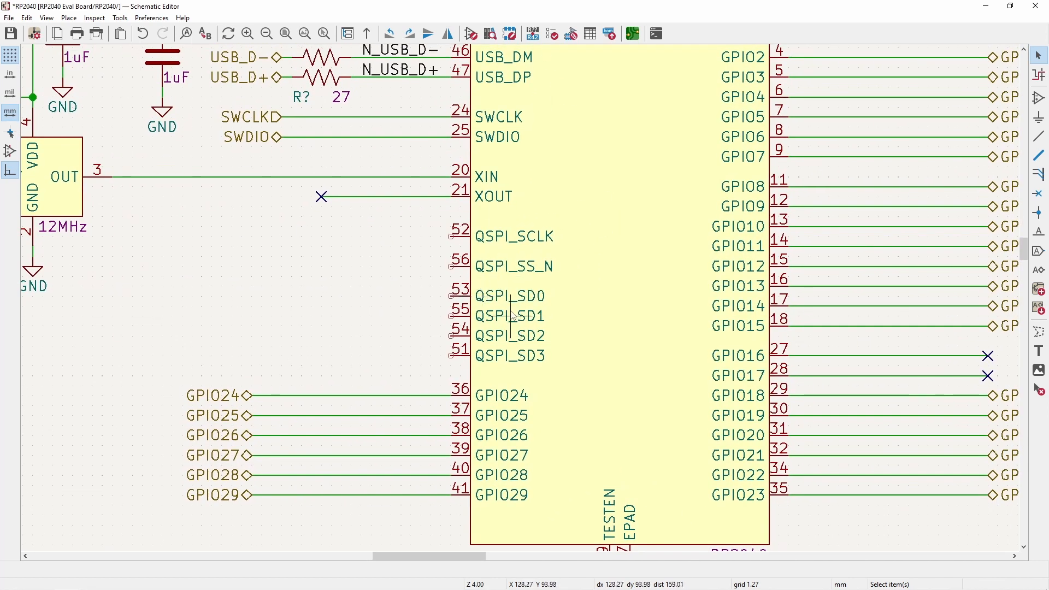
middle_click_drag(462, 217, 401, 212)
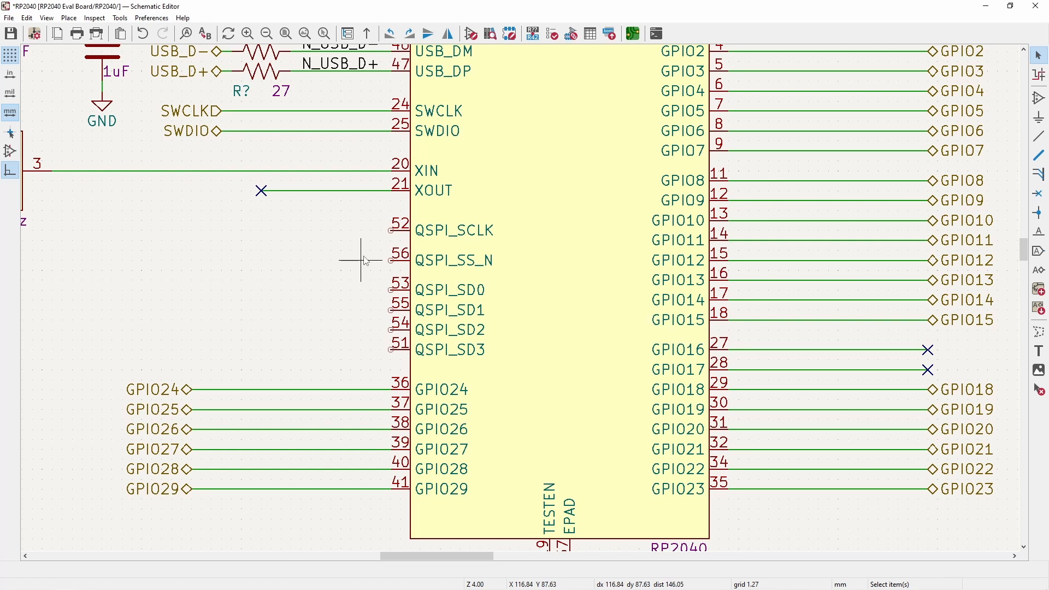
middle_click_drag(369, 254, 355, 337)
left_click(255, 140)
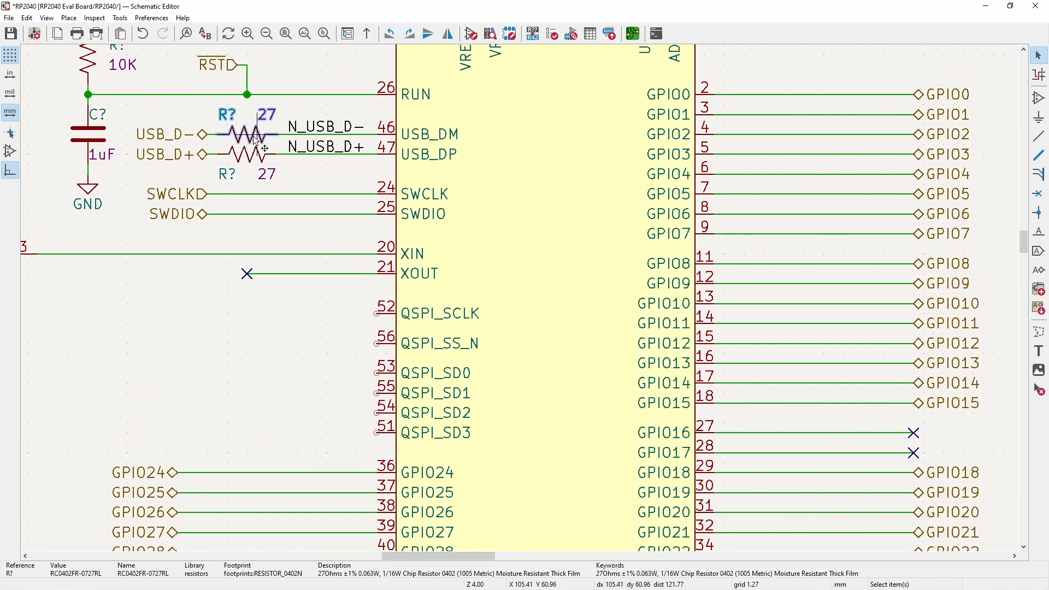
key("ctrl+d")
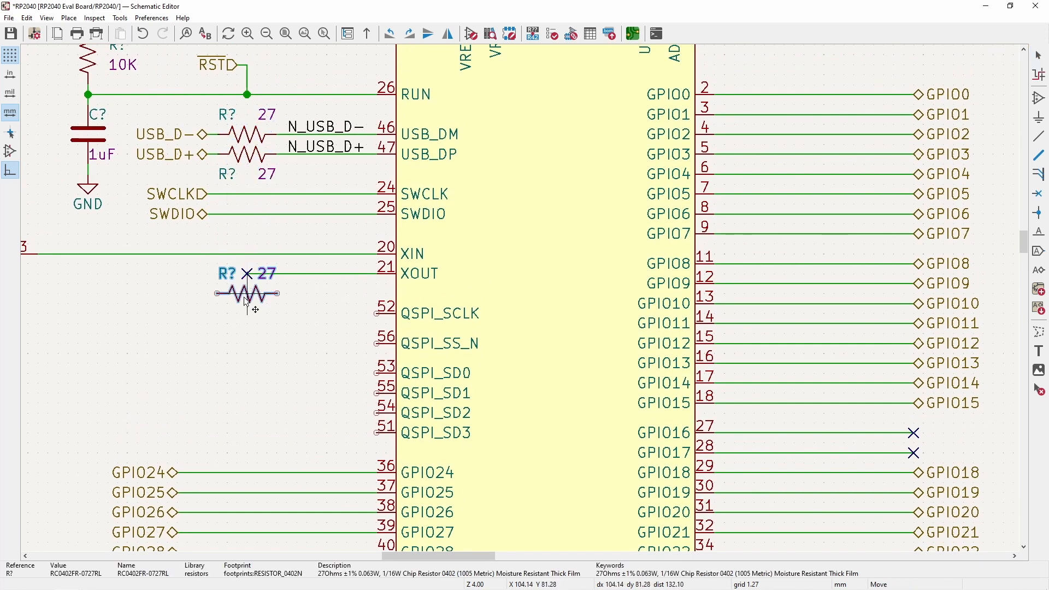
left_click(247, 317)
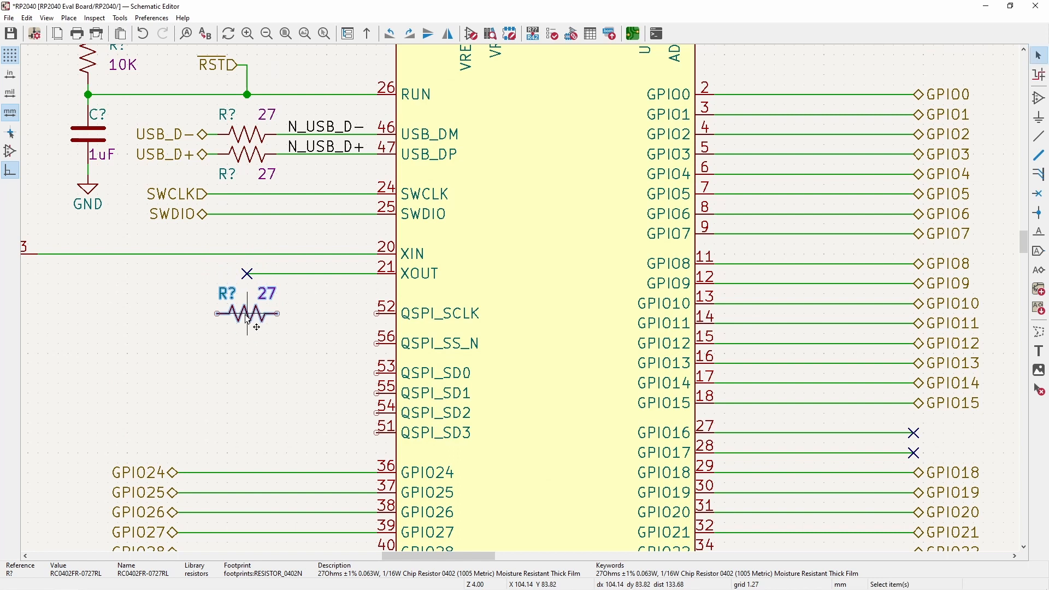
key("w")
left_click(377, 314)
key("Escape")
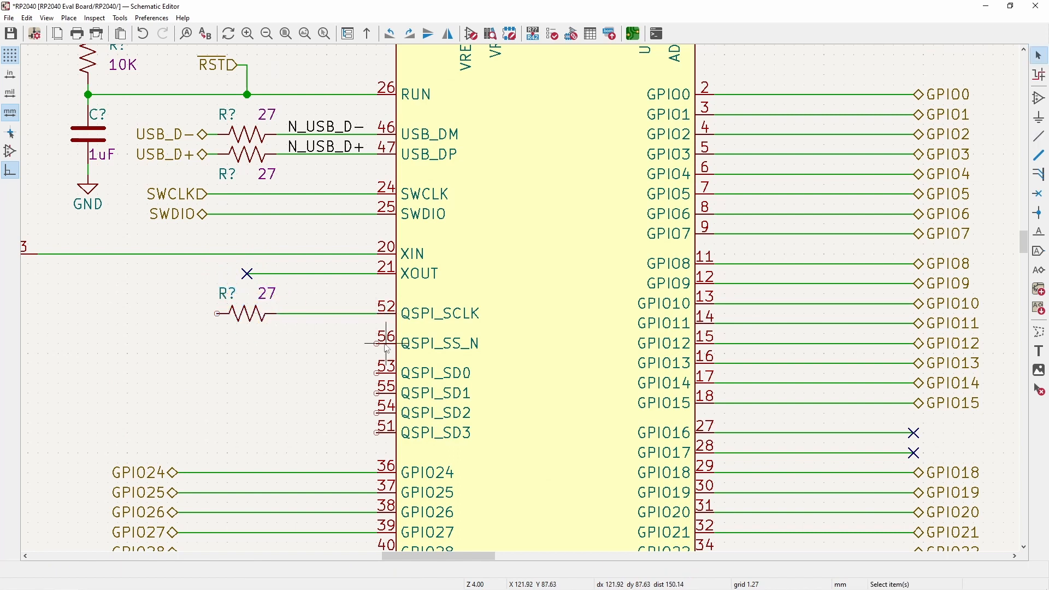
- Draw wires leftward from the QSPI_SS_N pin and from the left end of the QSPI_SCLK resistor, ending at the same column
middle_click_drag(377, 343, 410, 307)
key("w")
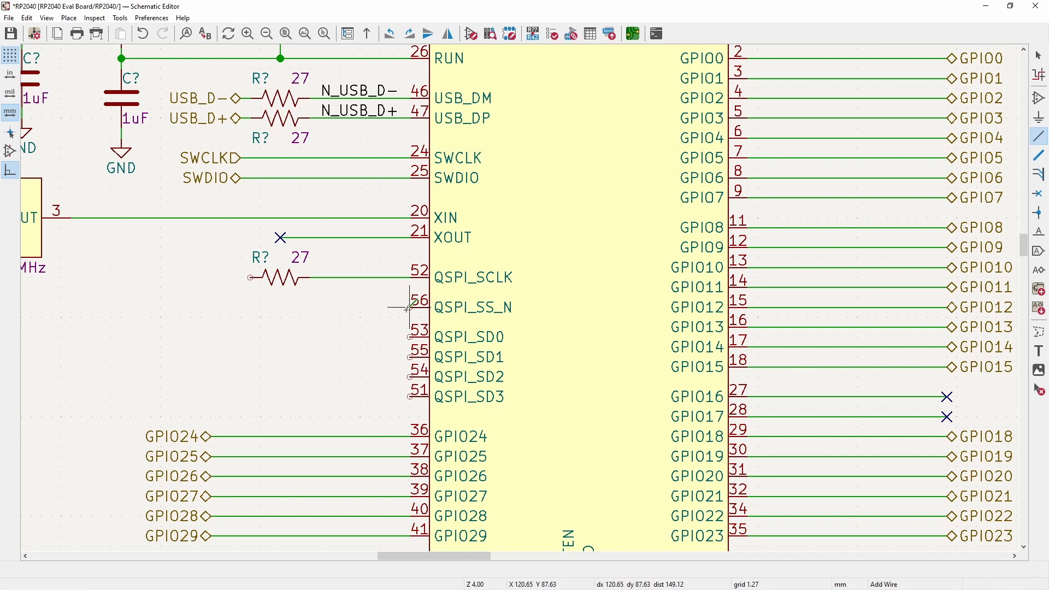
left_click(221, 307)
key("Escape")
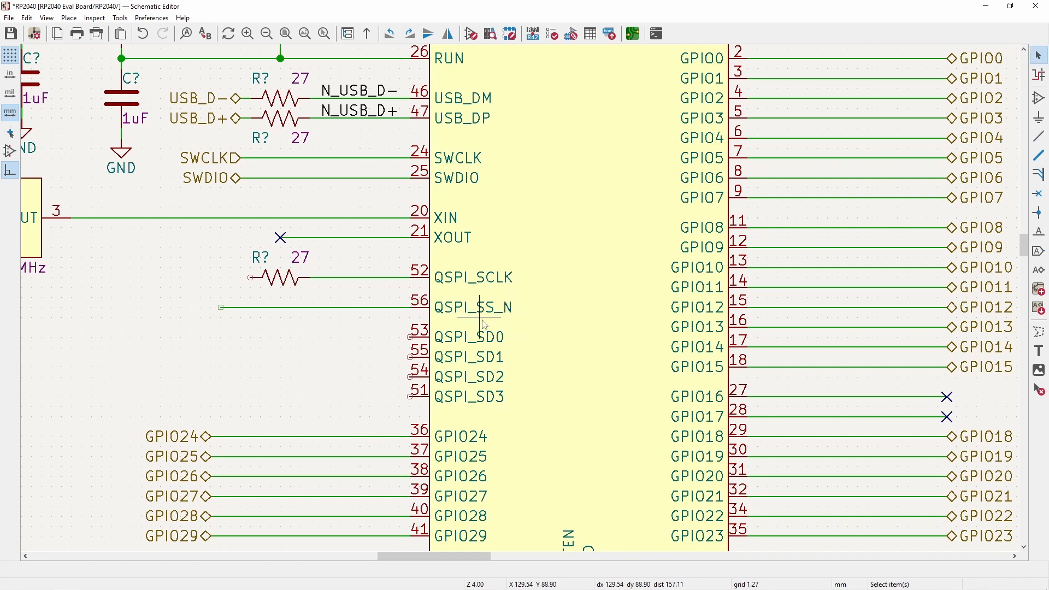
key("w")
key("Escape")
- Duplicate the QSPI_SCLK resistor with its wires onto the QSPI_SD0, QSPI_SD1, QSPI_SD2 and QSPI_SD3 pins
left_click_drag(356, 295, 220, 257)
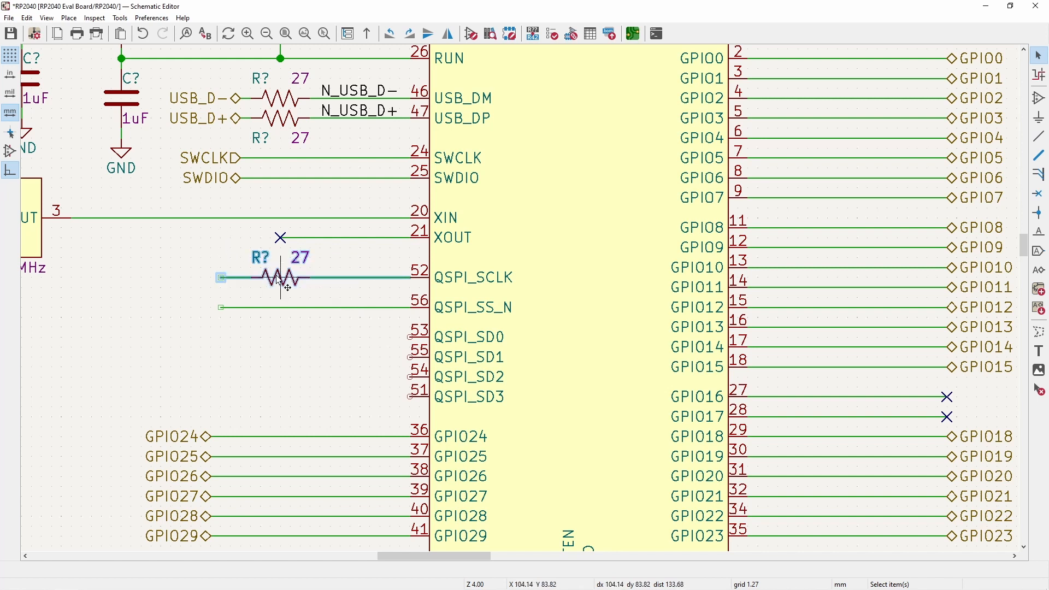
key("ctrl+d")
left_click(220, 337)
key("ctrl+d")
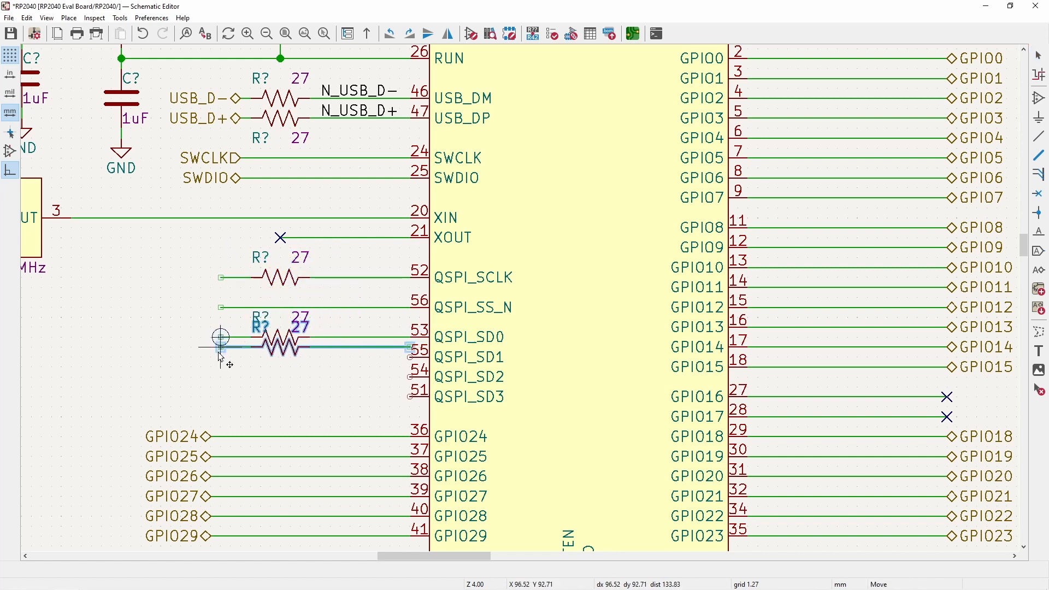
left_click(220, 357)
key("ctrl+d")
left_click(221, 376)
key("ctrl+d")
left_click(220, 387)
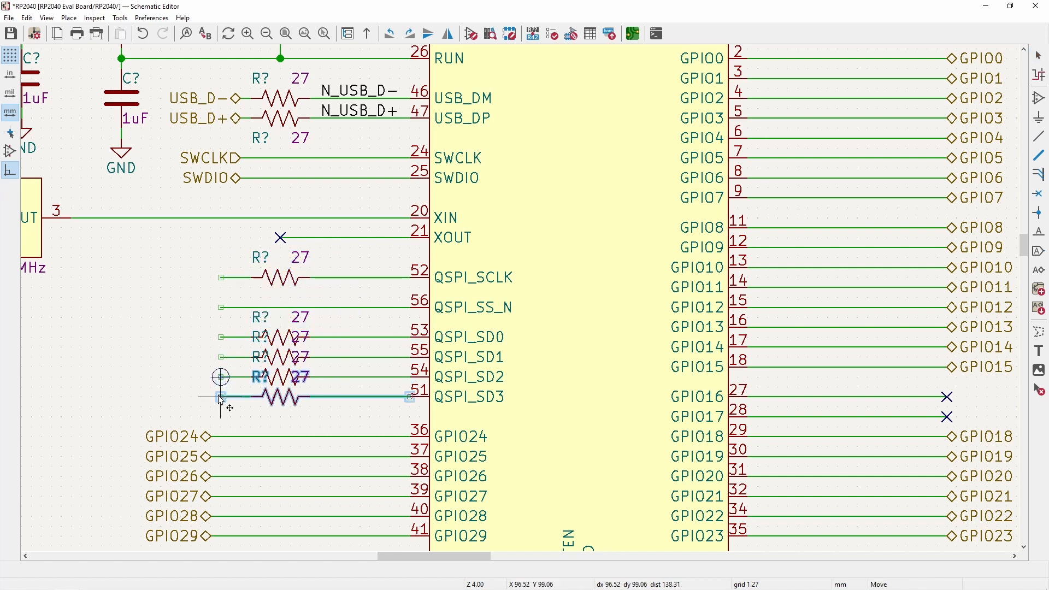
- Move the reference and value texts of the four QSPI_SD resistors below their symbols, clear of the resistor bodies
scroll(306, 388, "up", 3)
left_click(520, 285)
key("m")
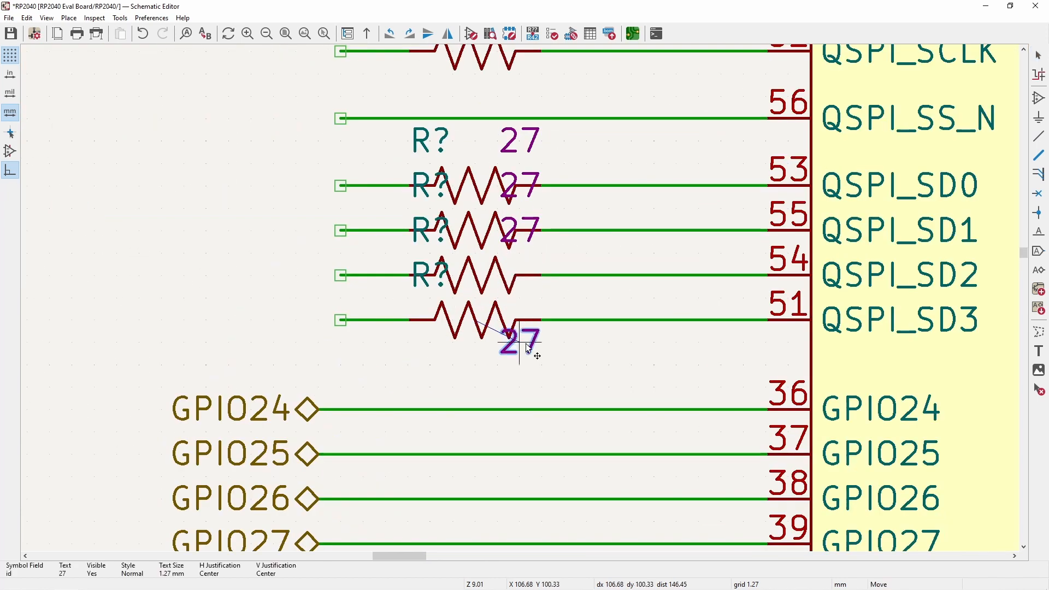
left_click(544, 347)
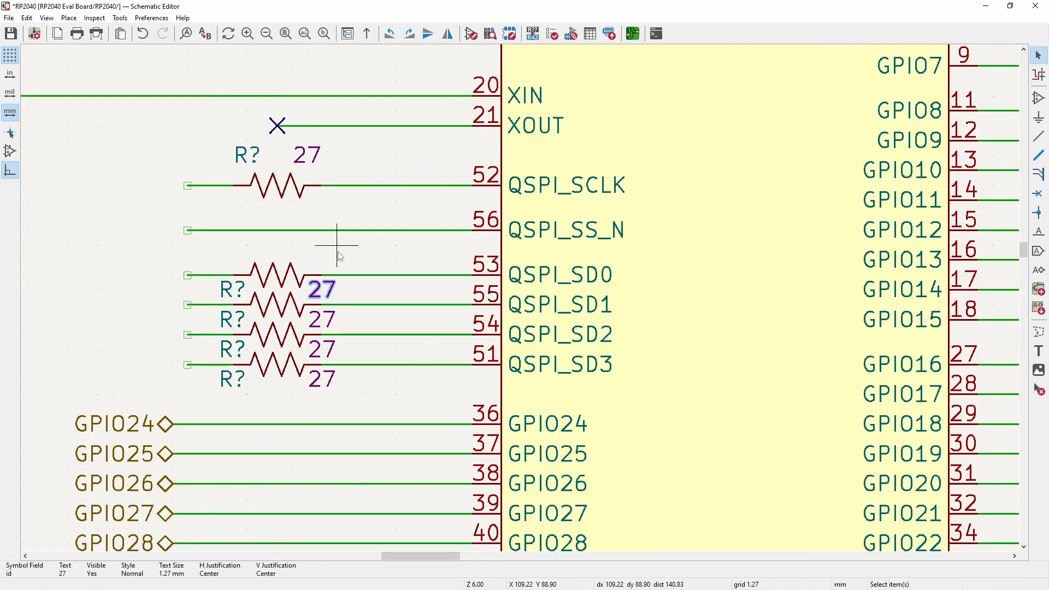
left_click(338, 252)
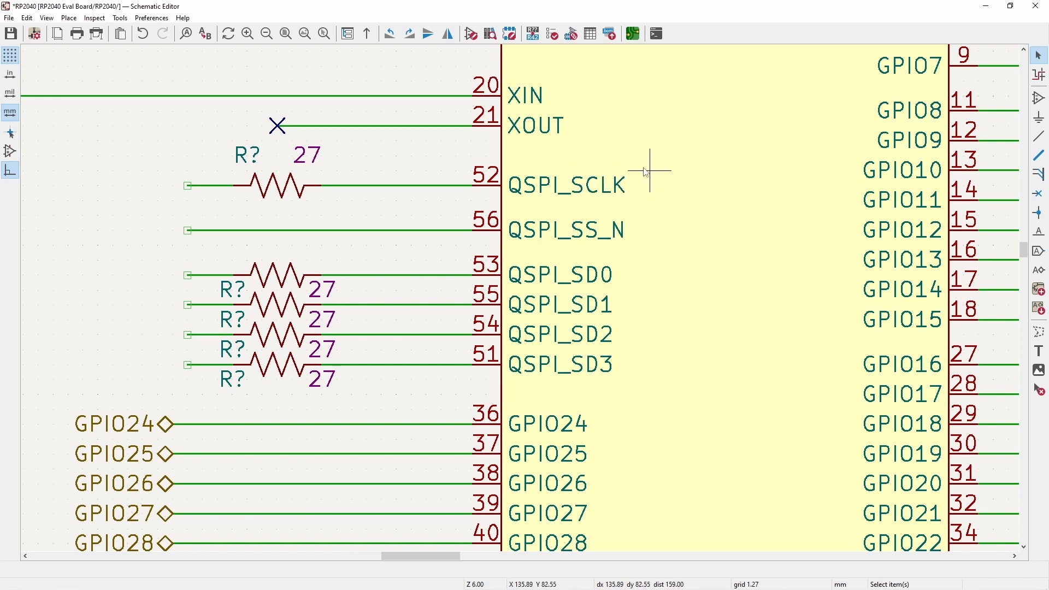
- Examine the resistors on the QSPI lines, the oscillator and USB wiring, and the overall layout of the RP2040 sheet
left_click(683, 282)
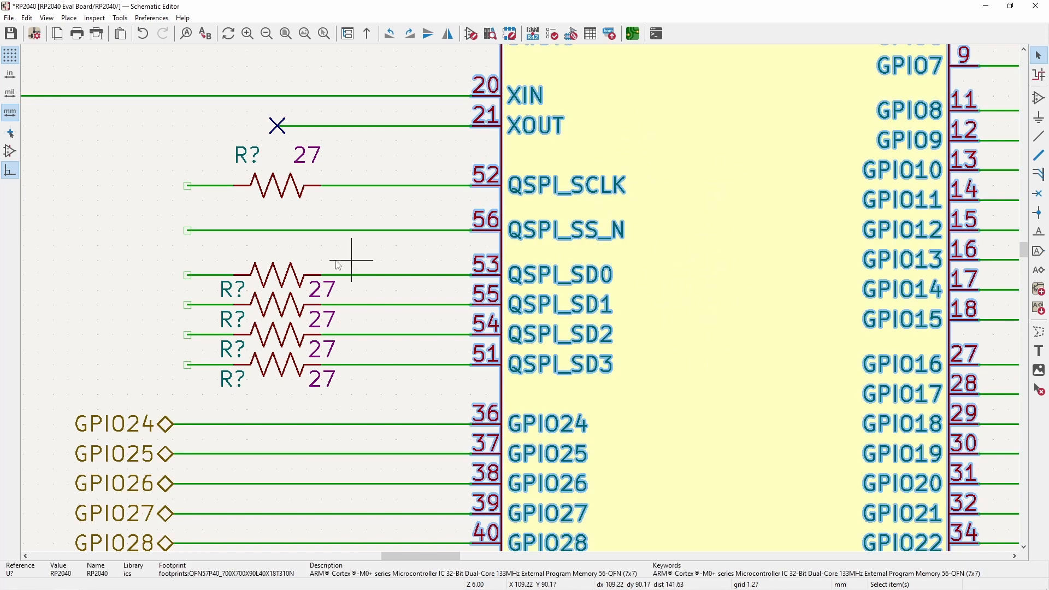
left_click(277, 188)
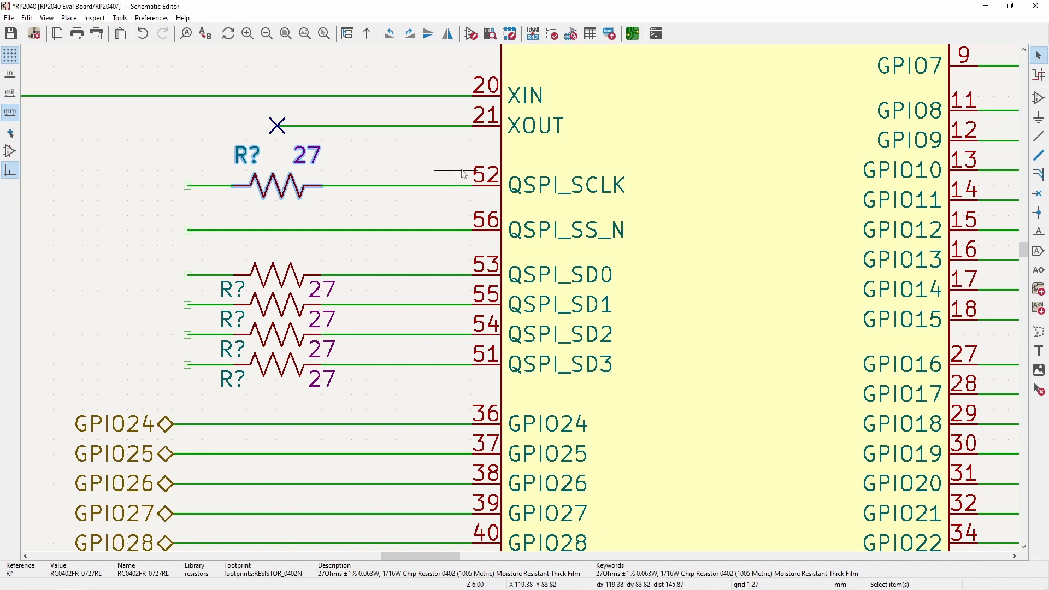
scroll(280, 284, "down", 3)
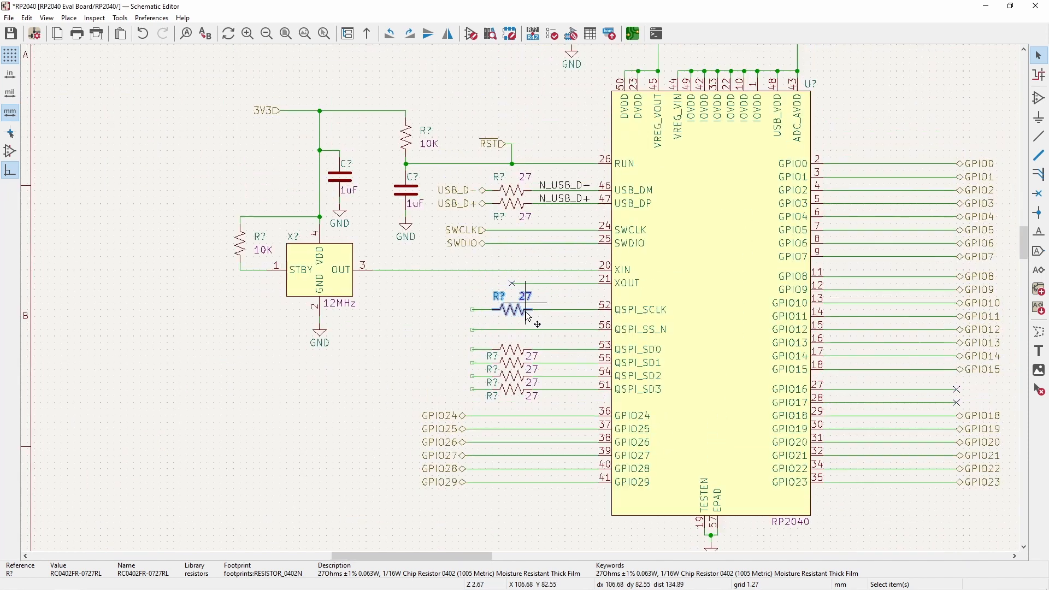
scroll(524, 300, "up", 3)
scroll(522, 329, "down", 1)
middle_click_drag(550, 363, 537, 226)
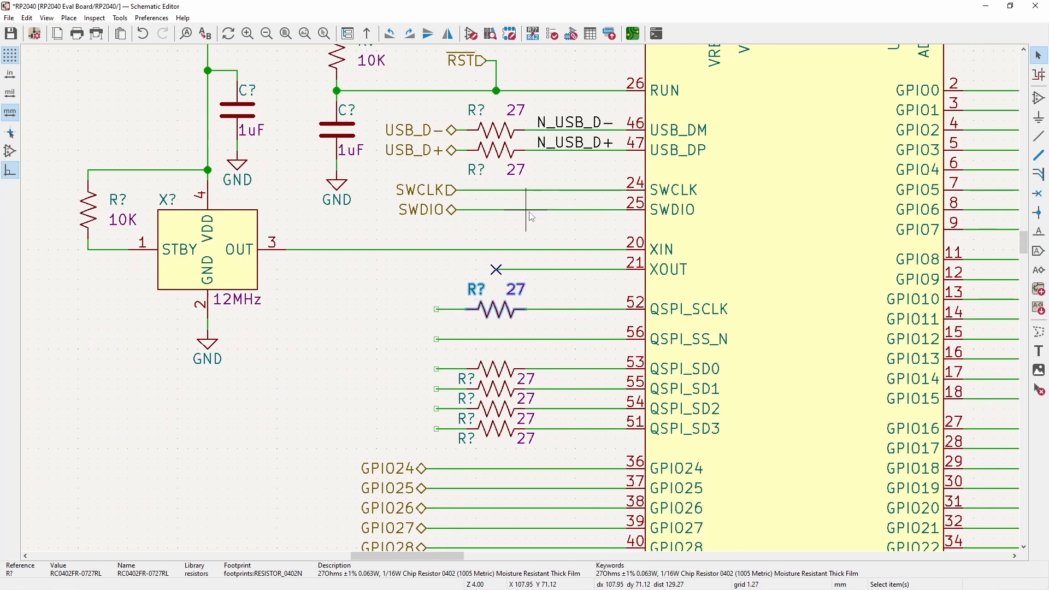
scroll(535, 359, "up", 1)
middle_click_drag(536, 359, 519, 297)
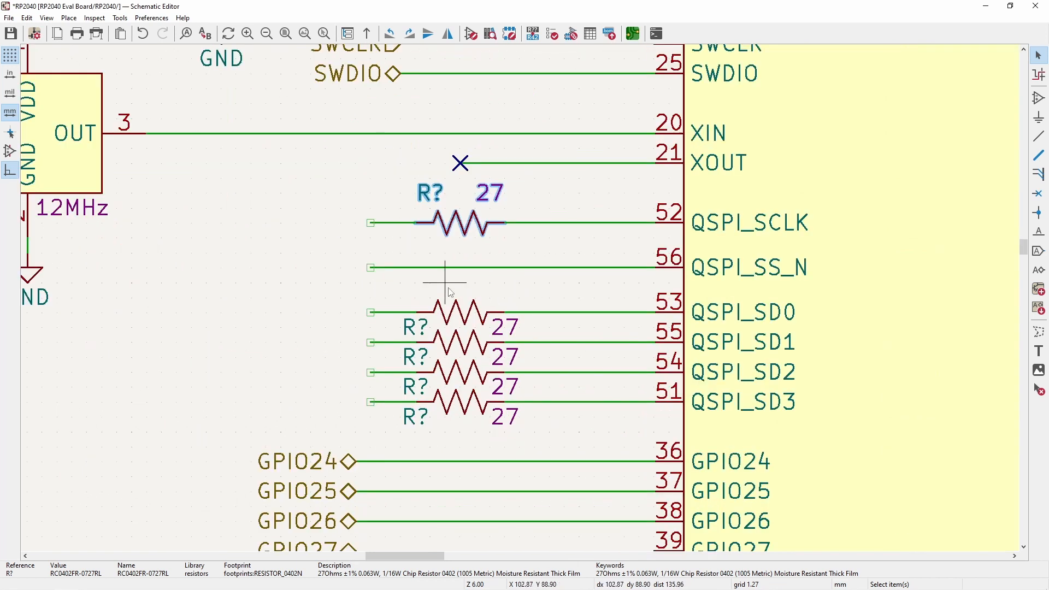
middle_click_drag(445, 283, 453, 245)
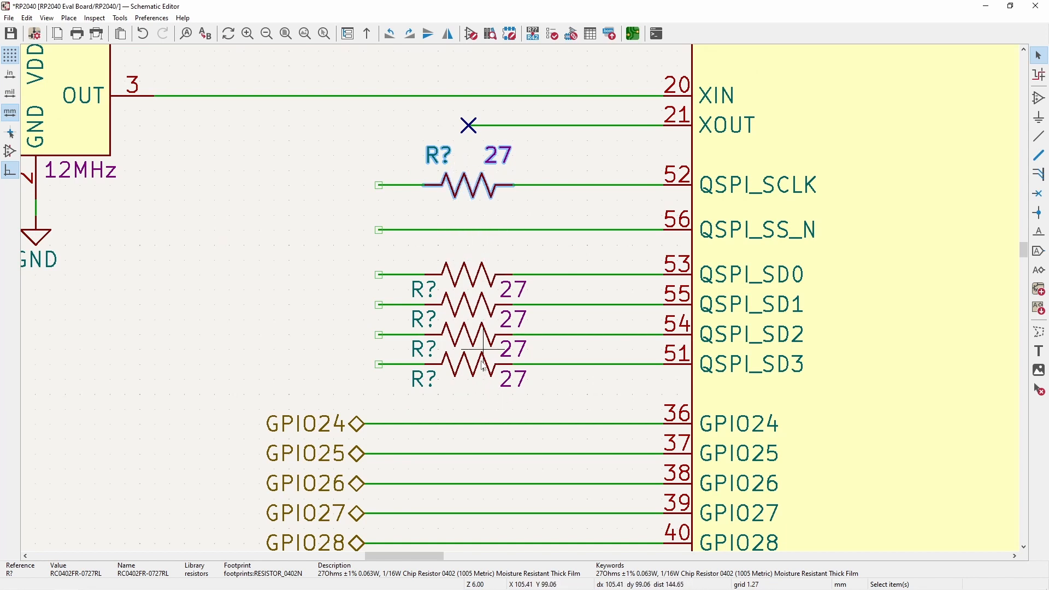
left_click(470, 252)
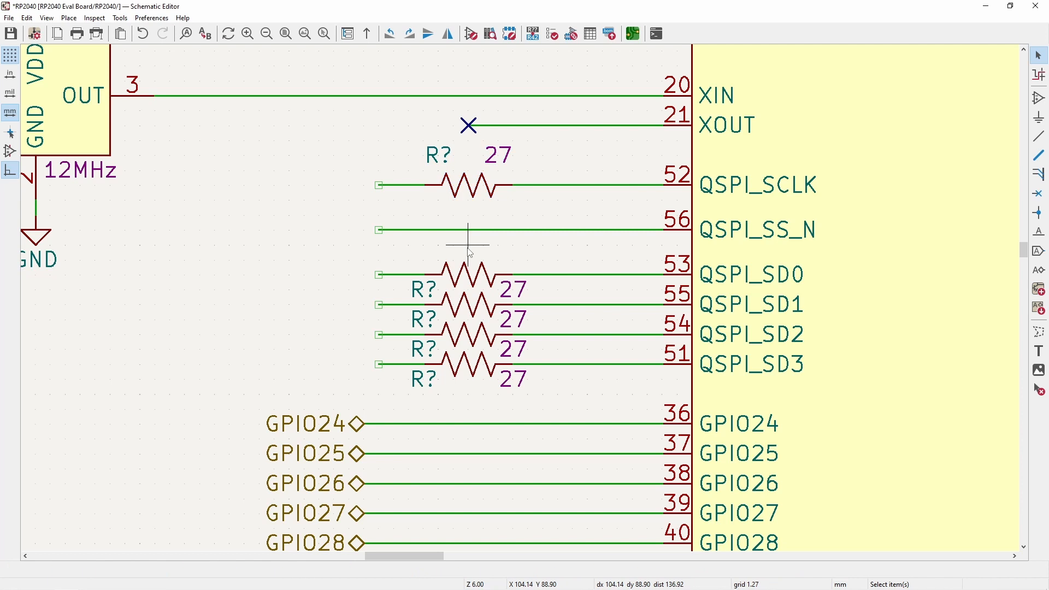
scroll(470, 252, "down", 3)
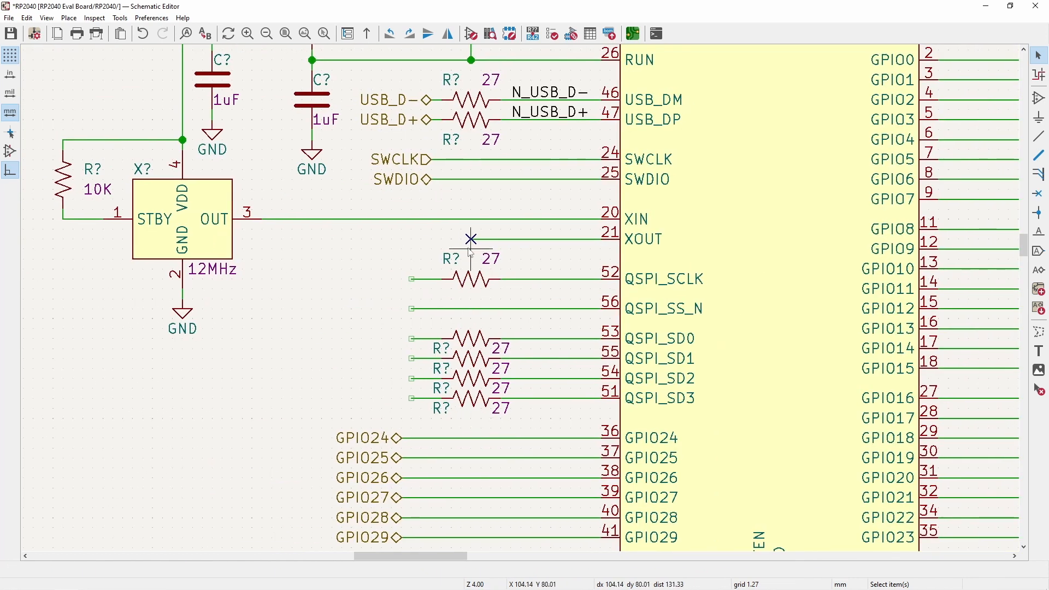
scroll(472, 267, "up", 3)
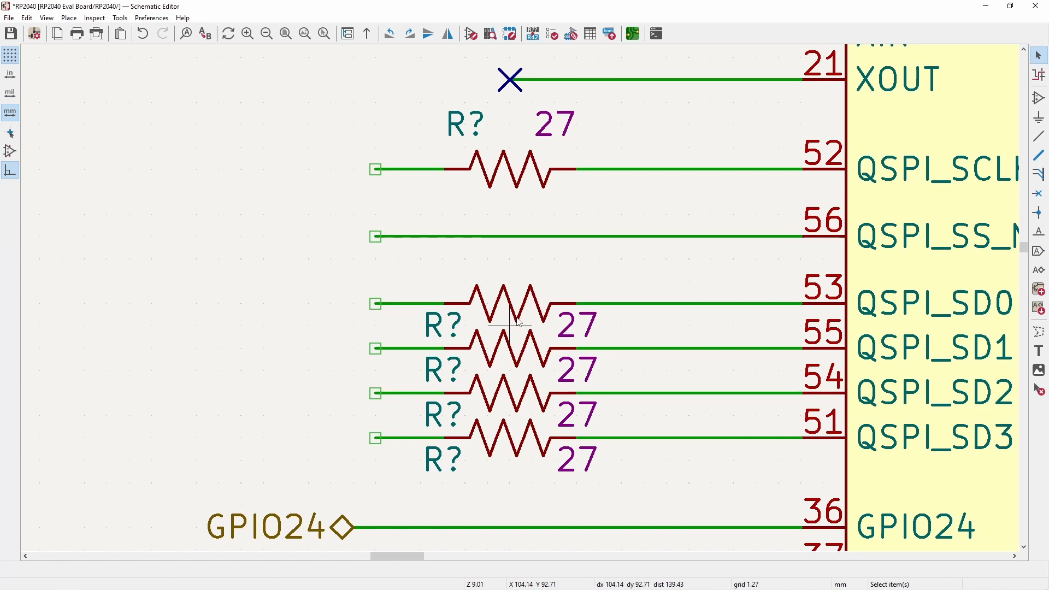
scroll(517, 321, "down", 3)
middle_click_drag(522, 306, 385, 369)
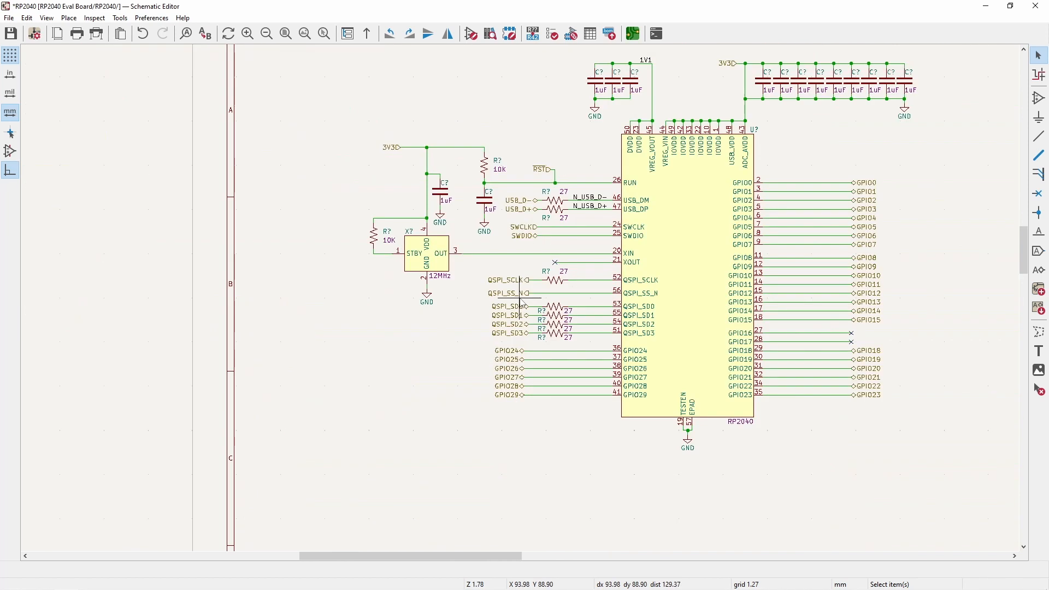
scroll(504, 332, "down", 5)
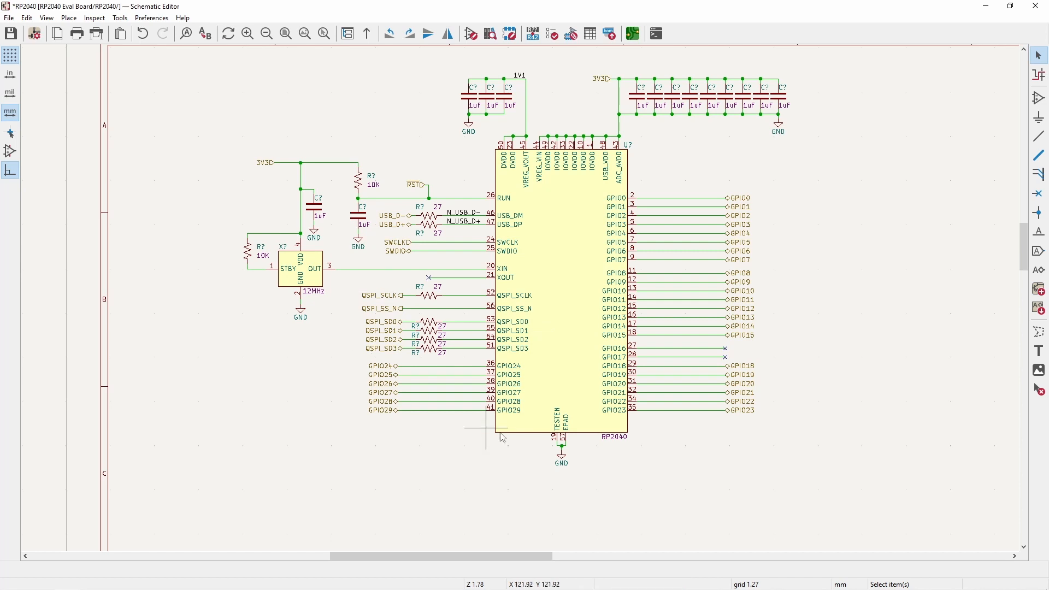
middle_click_drag(450, 145, 327, 162)
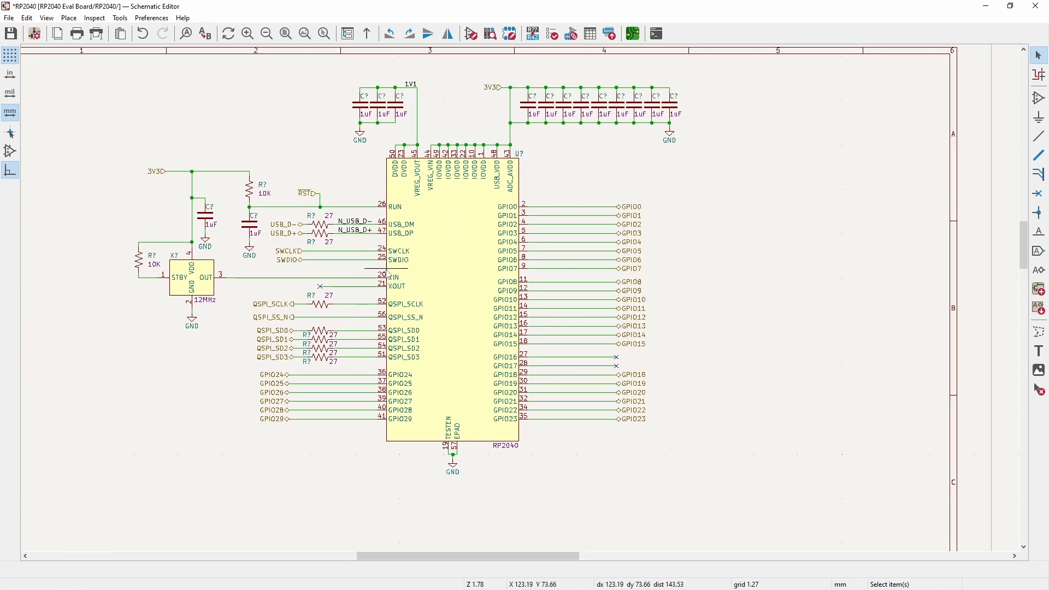
- Return to the root sheet and reshape the RP2040 sheet symbol into a taller, narrower rectangle by moving its upper-left corner
key("alt+BackSpace")
left_click(473, 180)
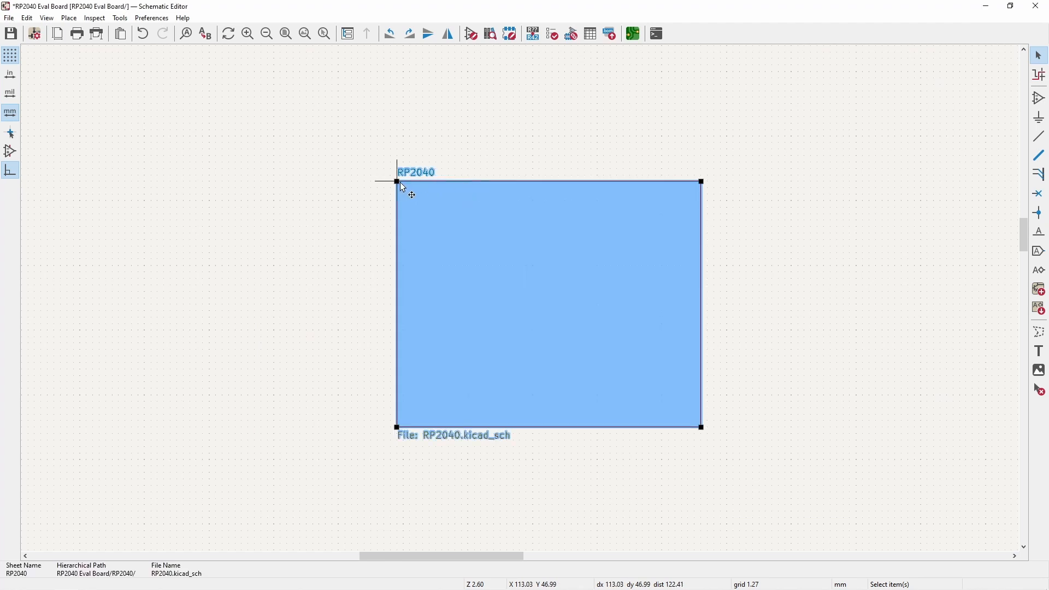
left_click_drag(402, 184, 481, 71)
left_click(382, 216)
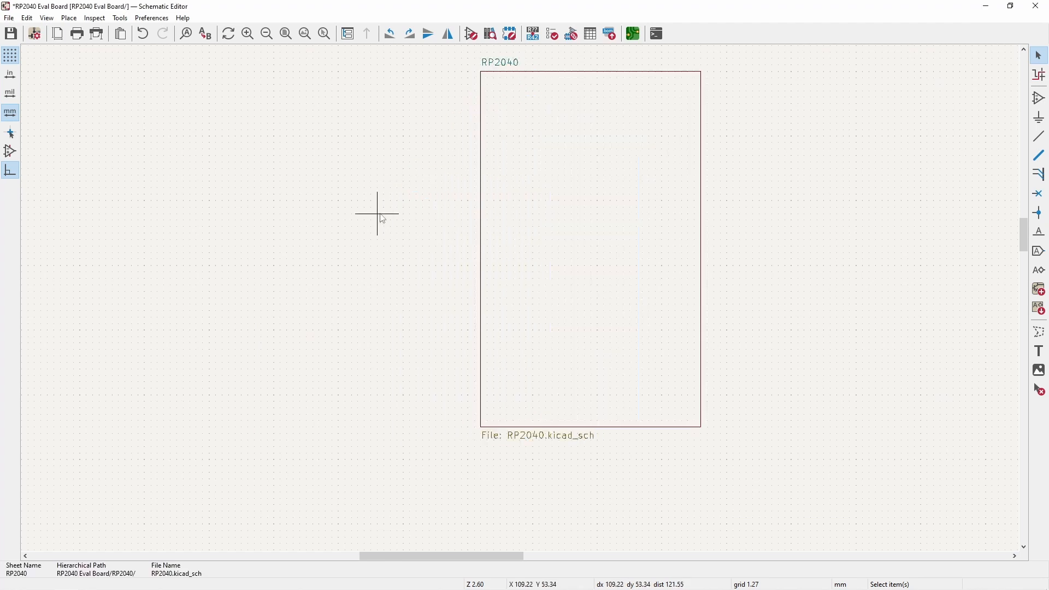
- Import the 3V3 sheet pin onto the left edge of the RP2040 sheet symbol, near its upper corner
middle_click_drag(382, 216, 327, 226)
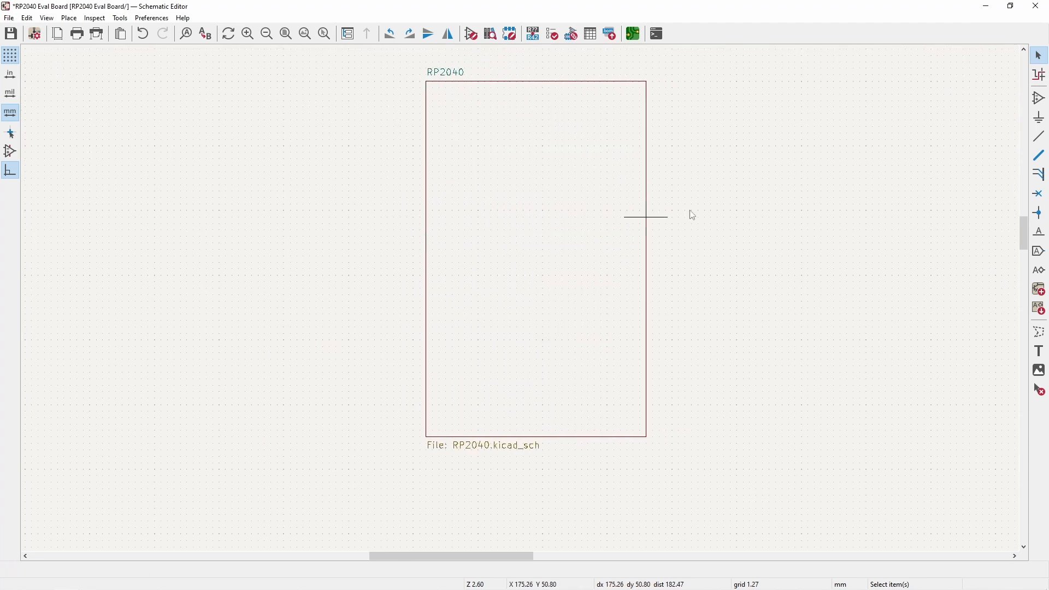
left_click(1043, 311)
left_click(473, 197)
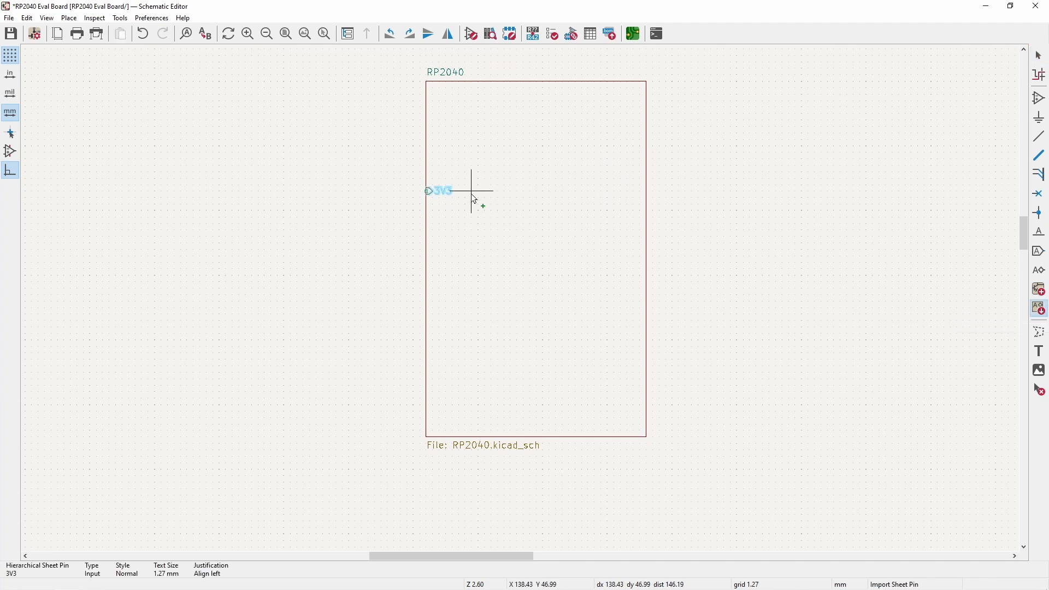
left_click(428, 94)
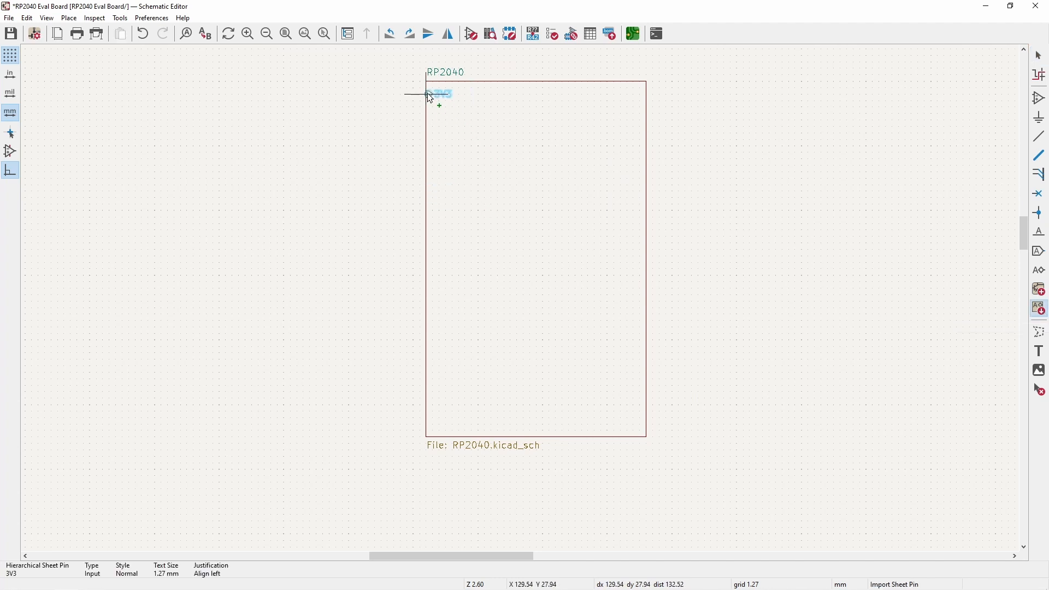
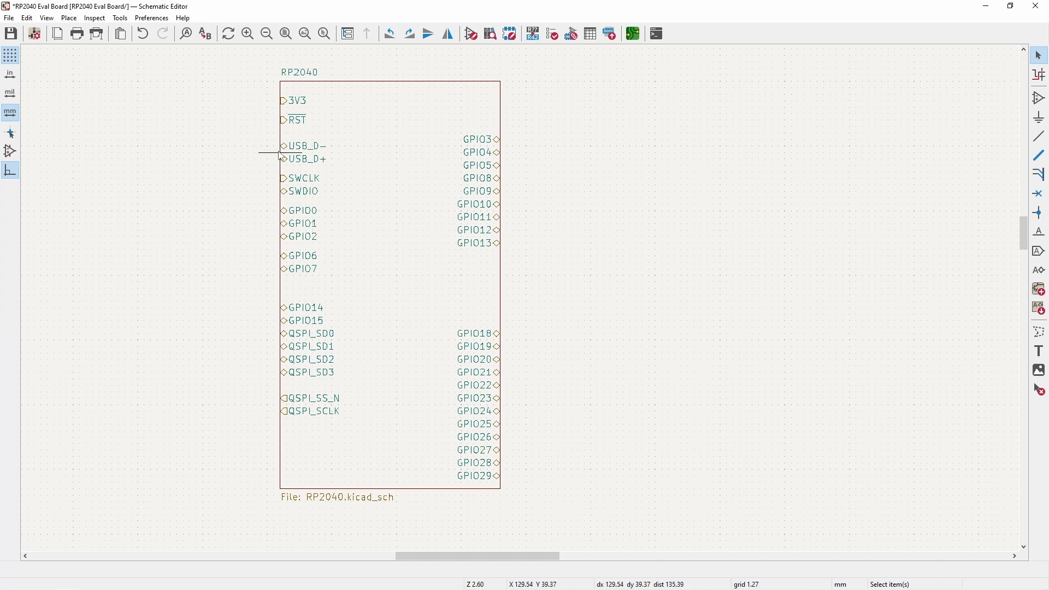
- Move the GPIO14 and GPIO15 sheet pins up slightly, leaving a gap above the QSPI_SD0 pin
mouse_move(359, 188)
middle_mouse_down()
mouse_move(337, 180)
mouse_move(341, 190)
middle_mouse_up()
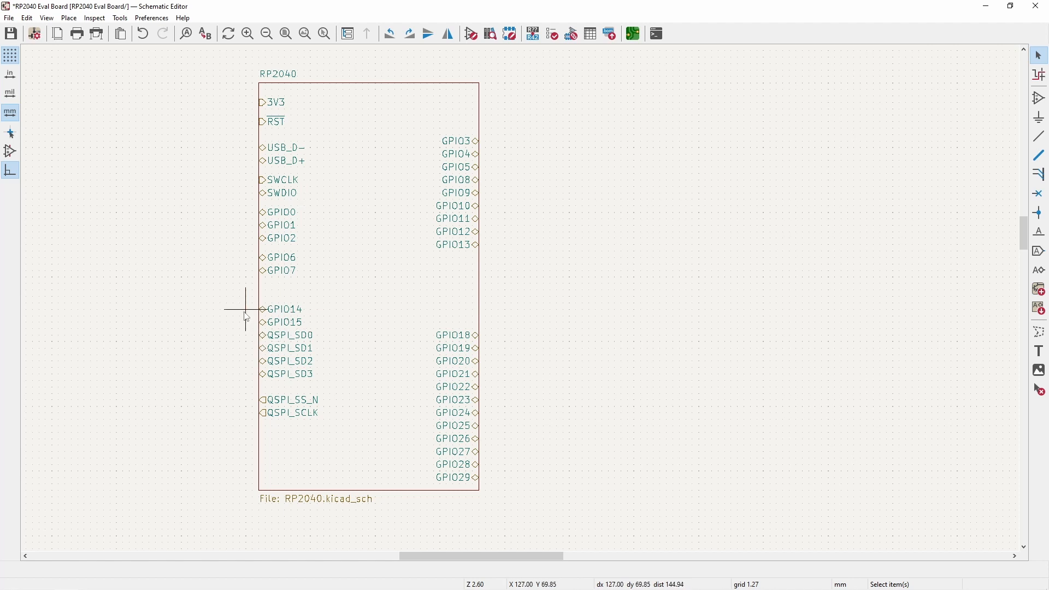
left_click_drag(245, 316, 385, 439)
left_click(251, 331)
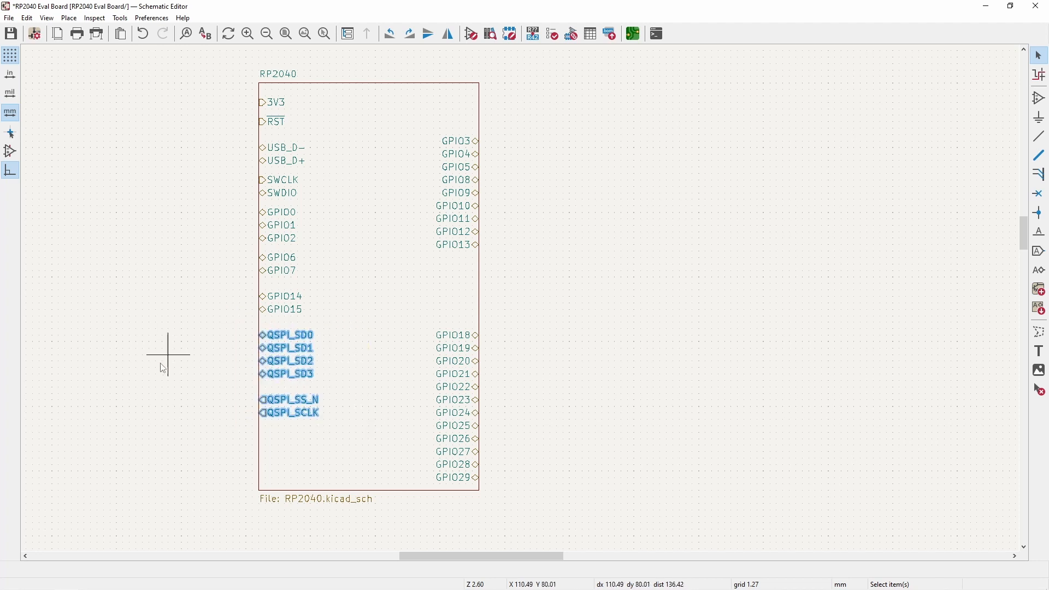
left_click(175, 409)
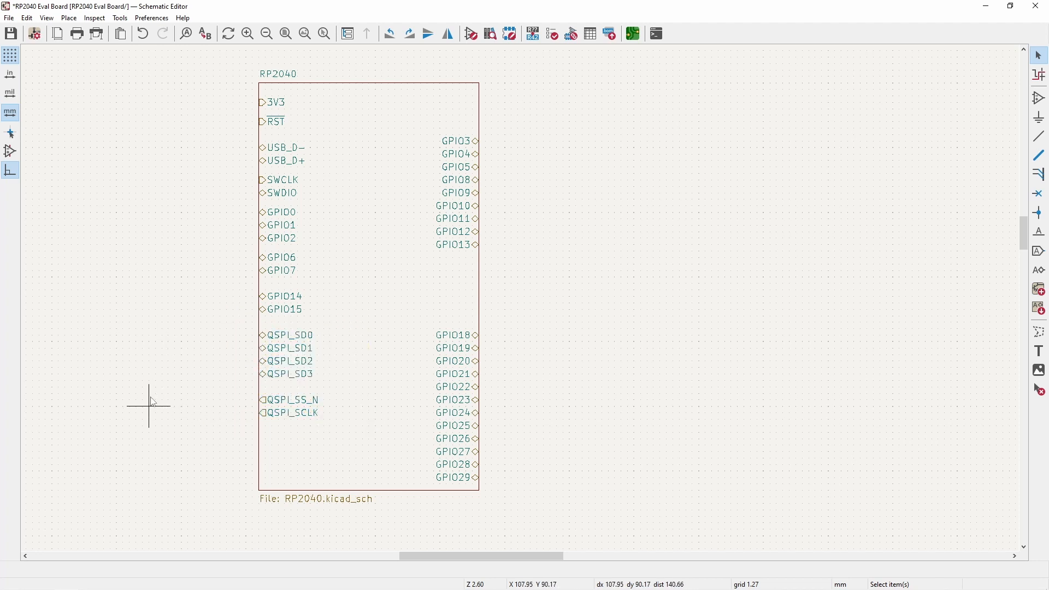
left_click(256, 102)
key("Escape")
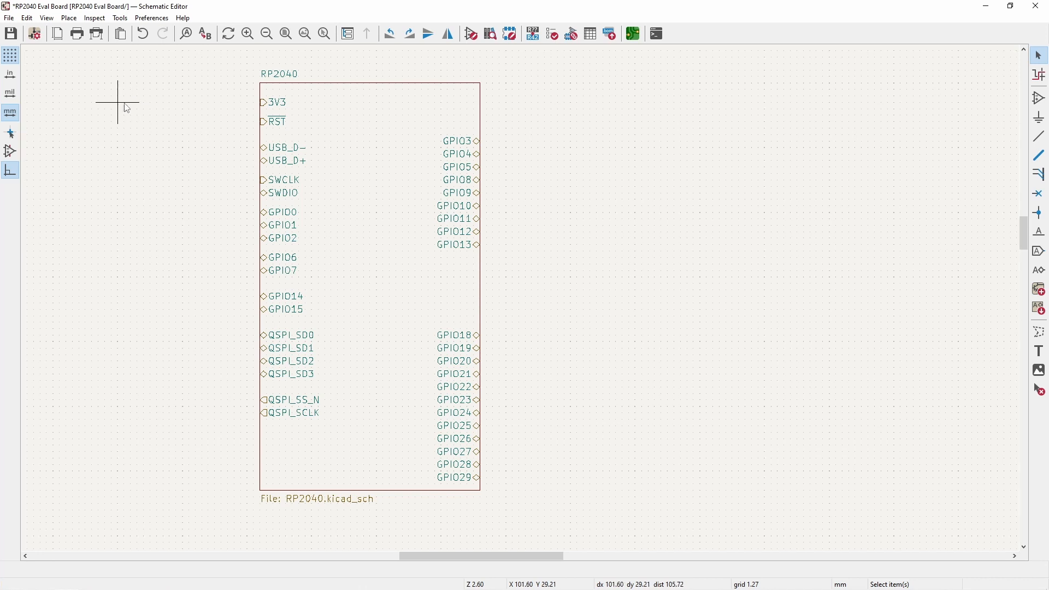
middle_click_drag(118, 102, 431, 128)
left_click_drag(54, 98, 243, 441)
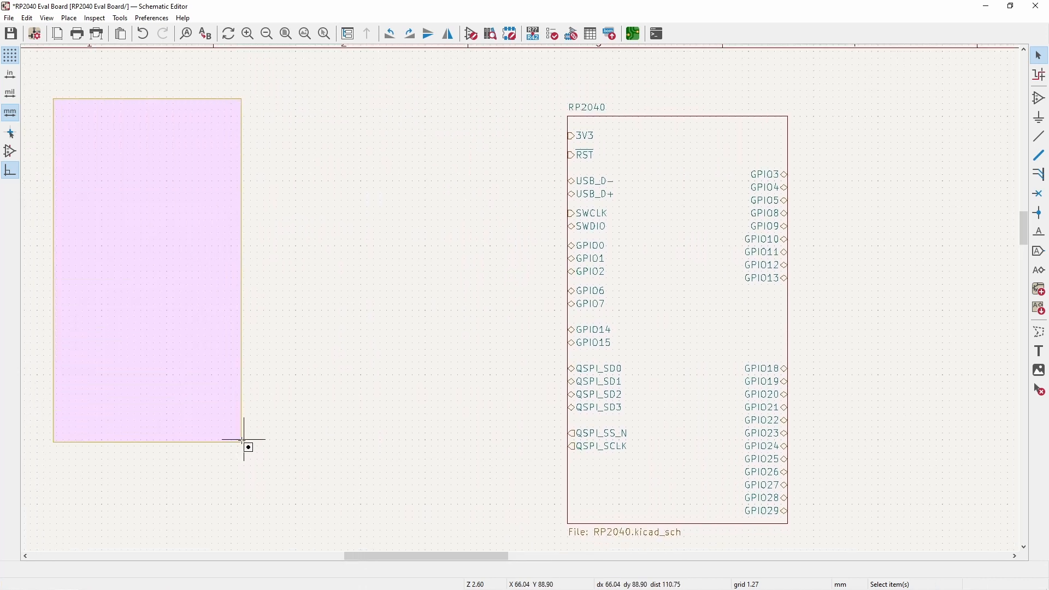
key("Escape")
left_click_drag(240, 102, 446, 173)
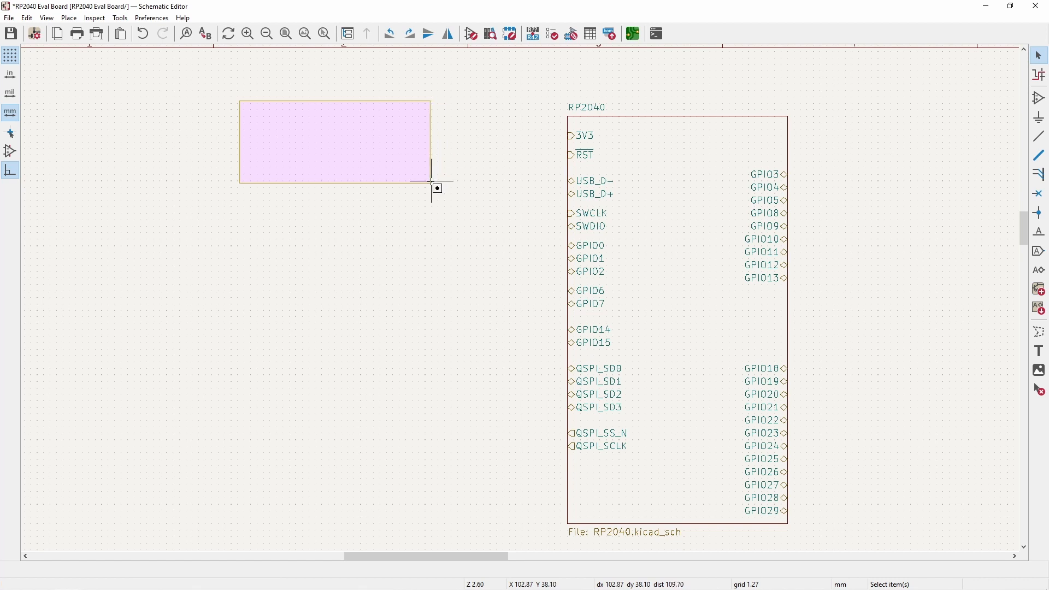
key("Escape")
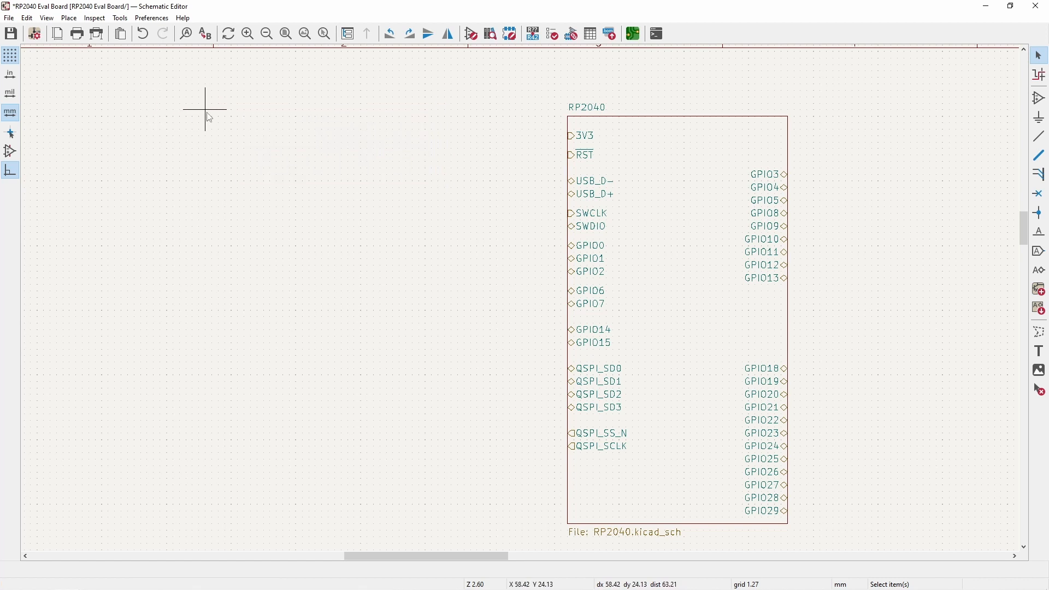
- Move the GPIO14 and GPIO15 sheet pins to the right edge of the RP2040 sheet symbol, directly below GPIO13
middle_click_drag(571, 135, 395, 92)
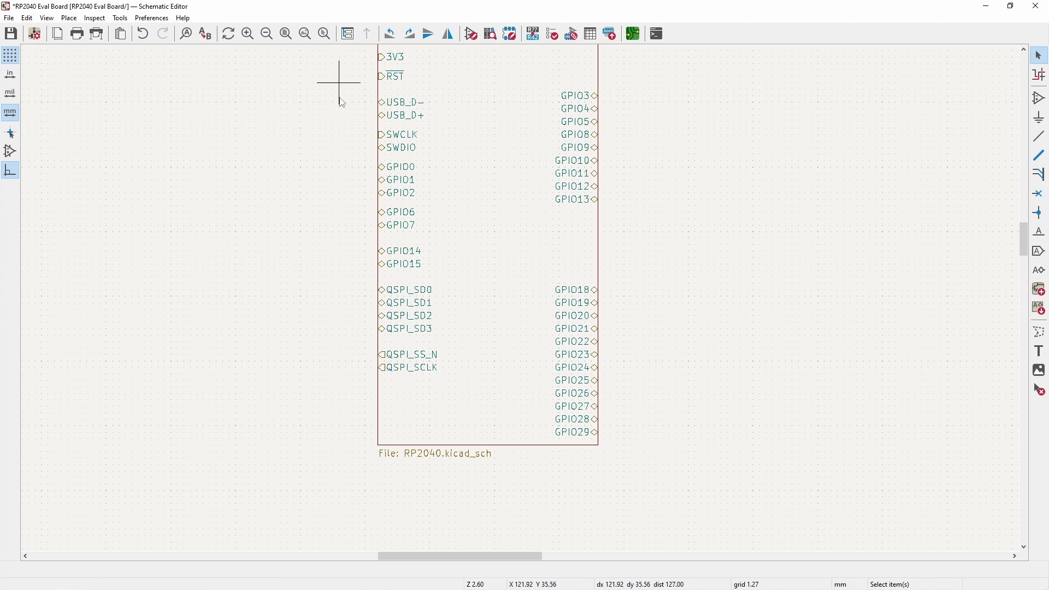
middle_click_drag(403, 115, 355, 67)
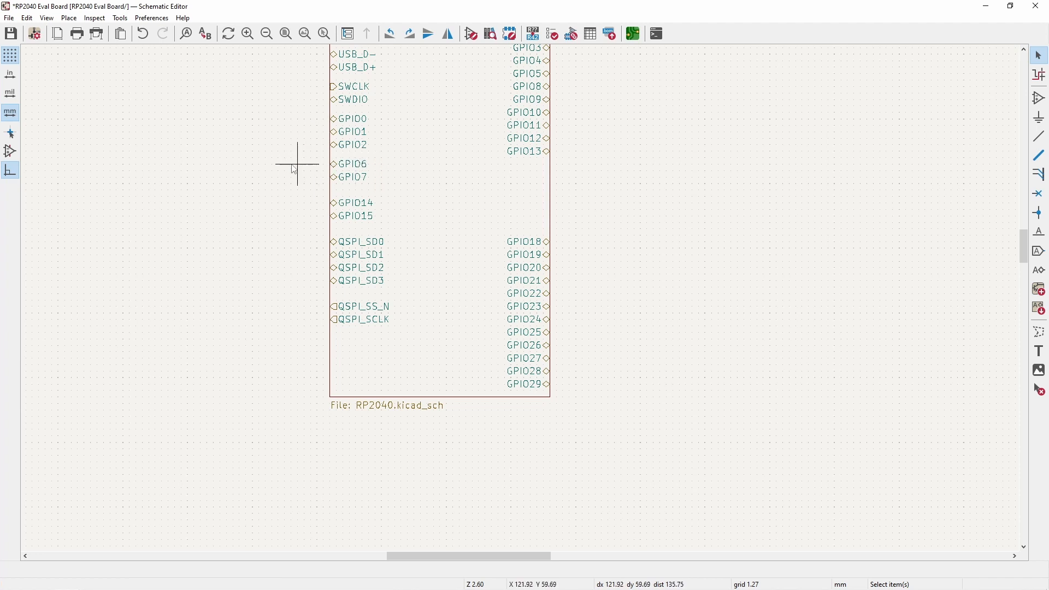
mouse_move(382, 203)
middle_mouse_down()
mouse_move(304, 173)
mouse_move(398, 316)
middle_mouse_up()
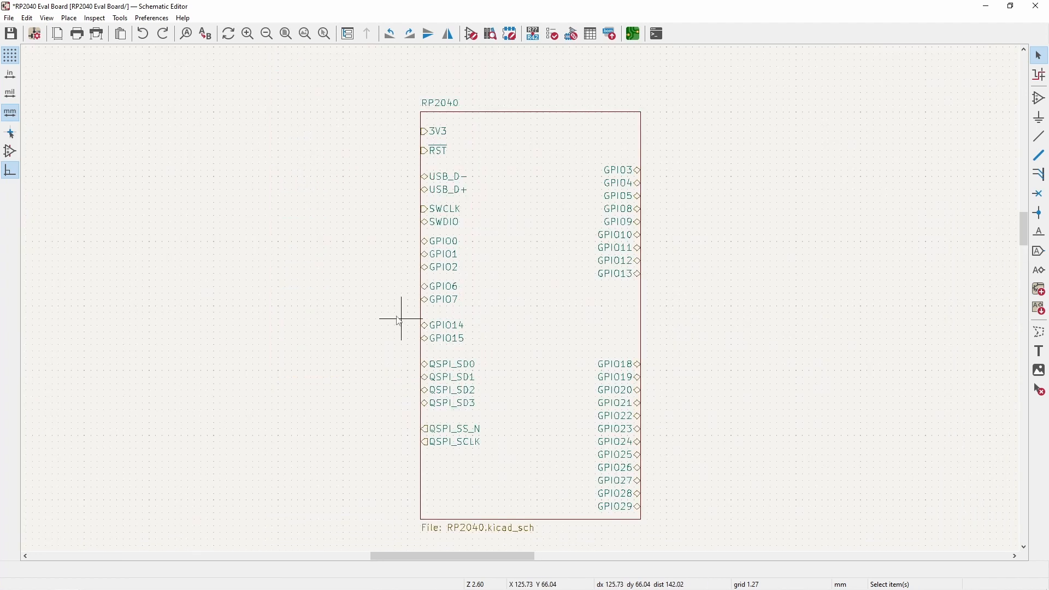
mouse_move(399, 315)
left_mouse_down()
mouse_move(496, 351)
mouse_move(656, 306)
mouse_move(654, 294)
left_mouse_up()
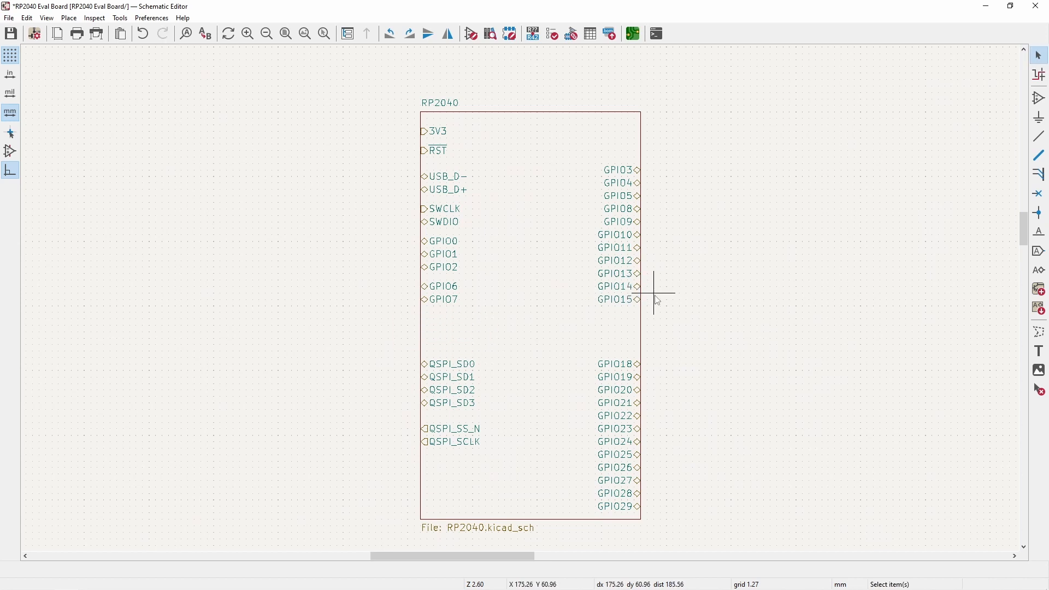
- Review the GPIO3 to GPIO15 pins on the sheet symbol, look inside the RP2040 sheet and return to the root sheet
middle_click_drag(604, 314, 557, 297)
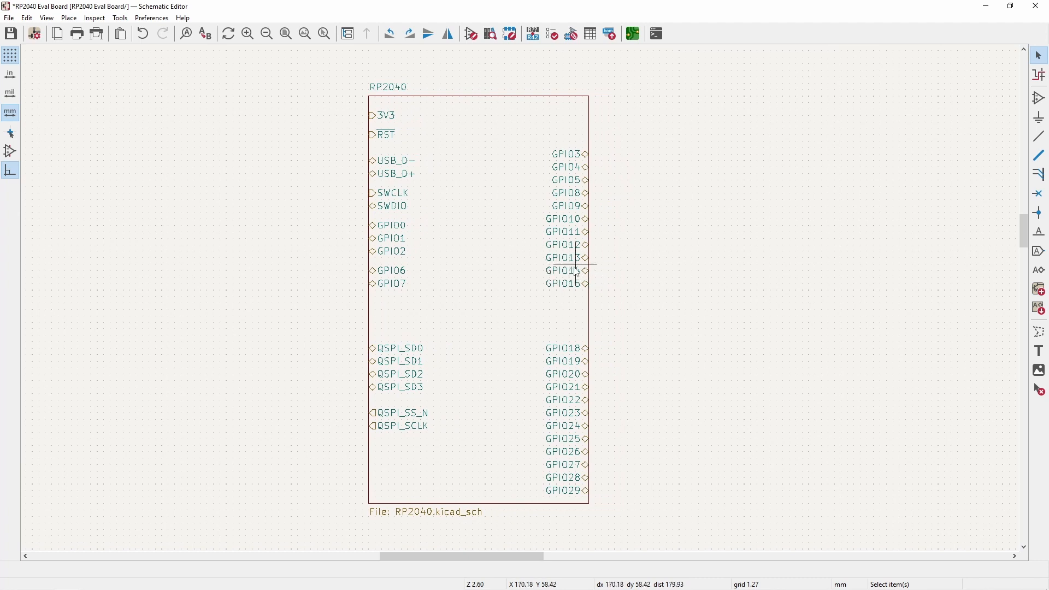
left_click_drag(536, 146, 631, 300)
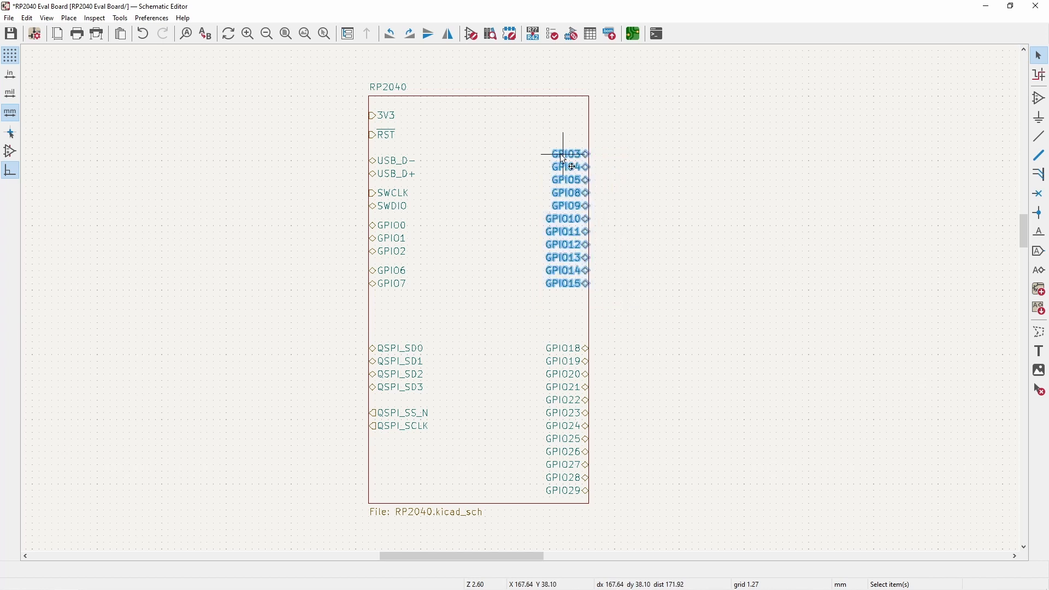
left_click(624, 232)
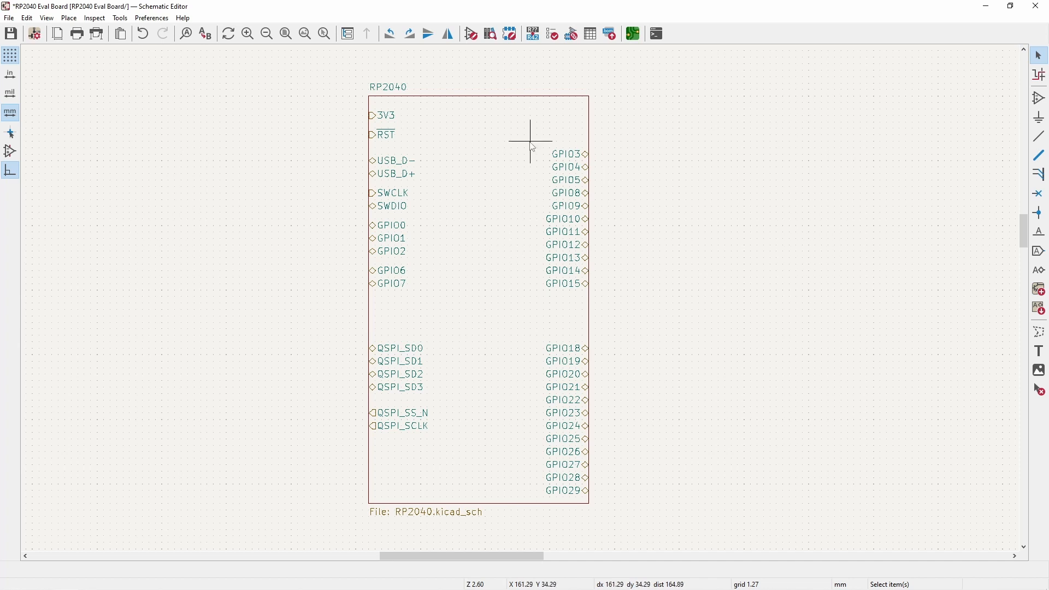
left_click_drag(531, 141, 679, 304)
left_click(605, 211)
left_click_drag(520, 125, 699, 311)
left_click(639, 161)
double_click(473, 170)
left_click(366, 34)
- Place the 12401598E4#2A USB-C connector symbol in the sheet's upper-left corner, left of the RP2040 sheet symbol
middle_click_drag(356, 154, 475, 146)
scroll(534, 113, "down", 2)
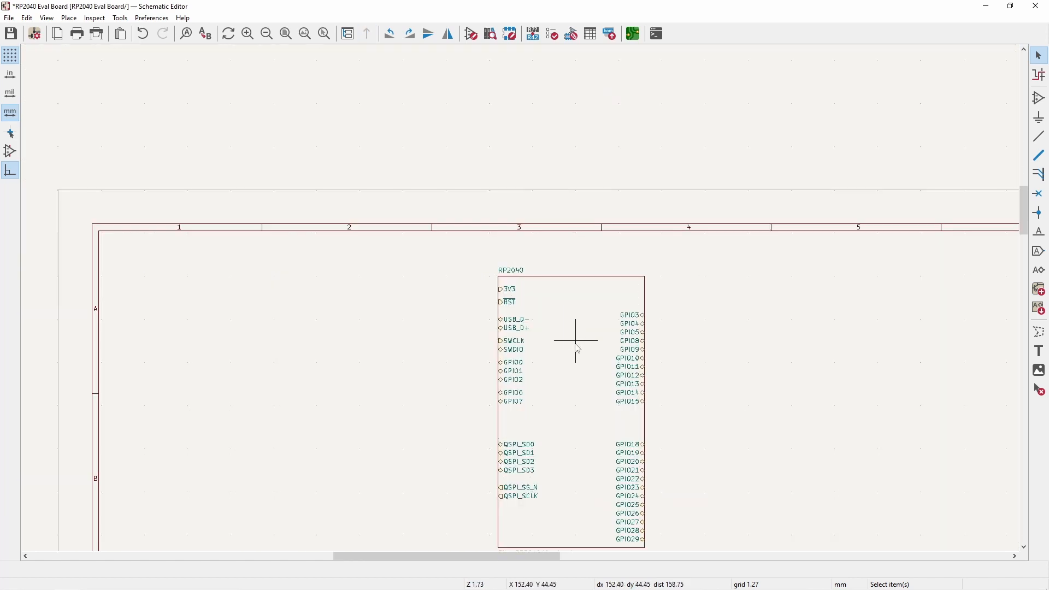
middle_click_drag(578, 349, 599, 261)
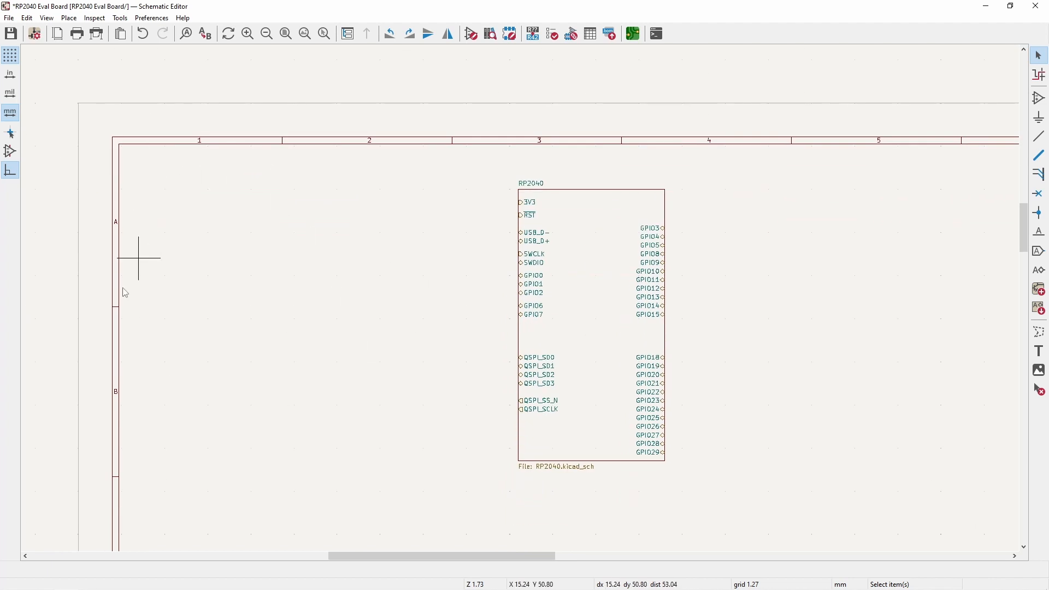
key("a")
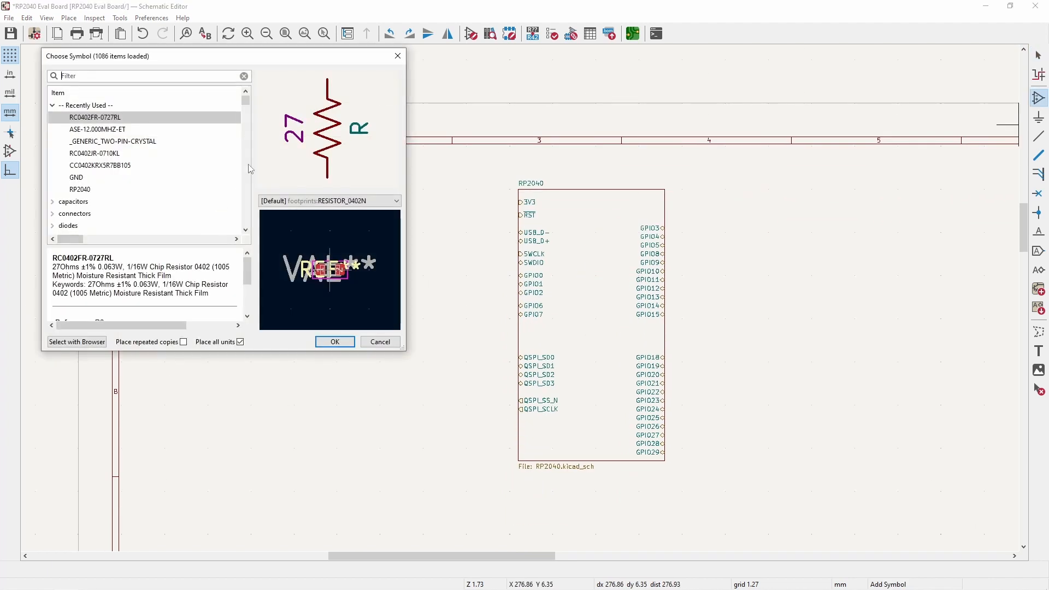
type("12401598E4#2A")
double_click(106, 120)
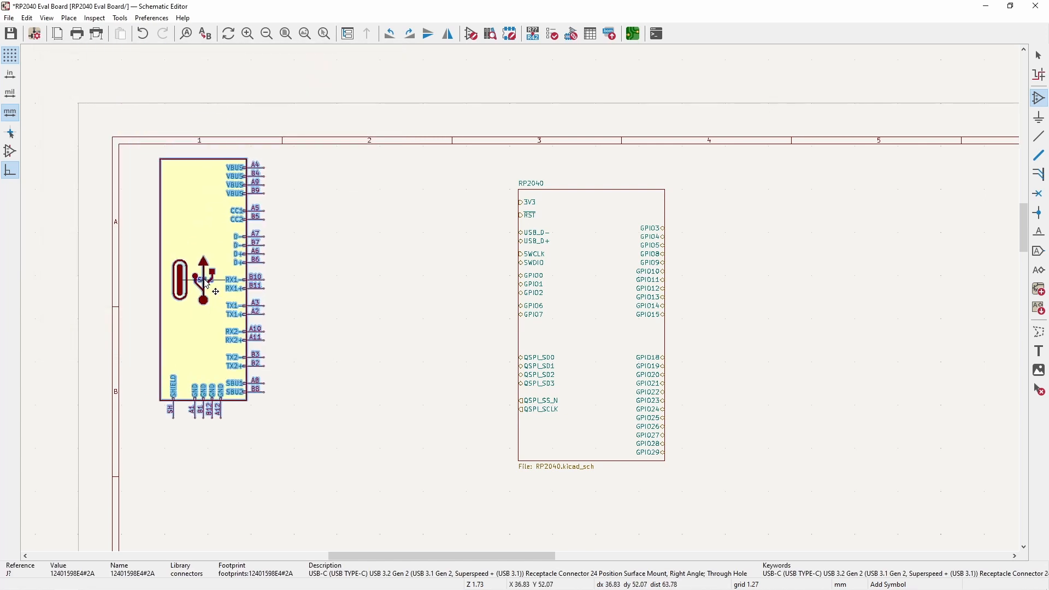
left_click(181, 316)
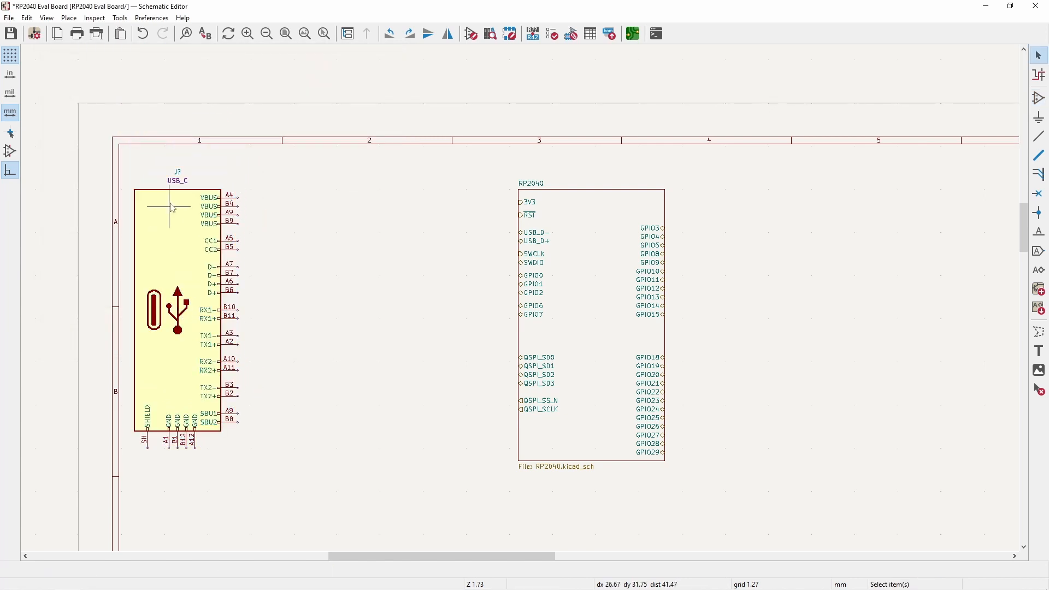
- Move the connector's USB_C text below its lower-right corner and its reference above its upper-left corner
left_click(179, 182)
key("m")
scroll(216, 440, "up", 2)
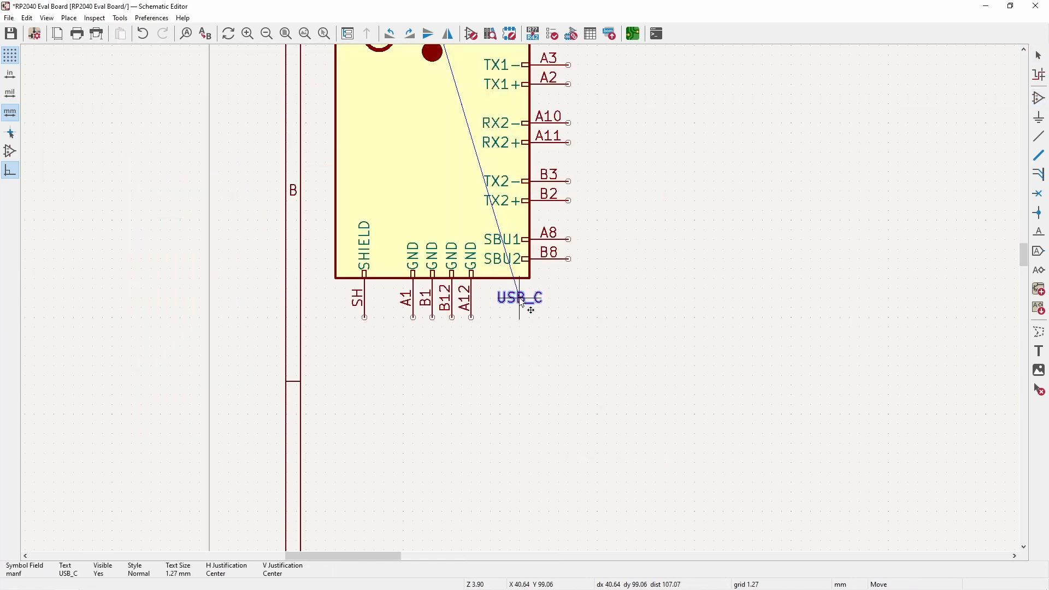
left_click(512, 289)
middle_click_drag(511, 144, 488, 363)
scroll(484, 356, "down", 1)
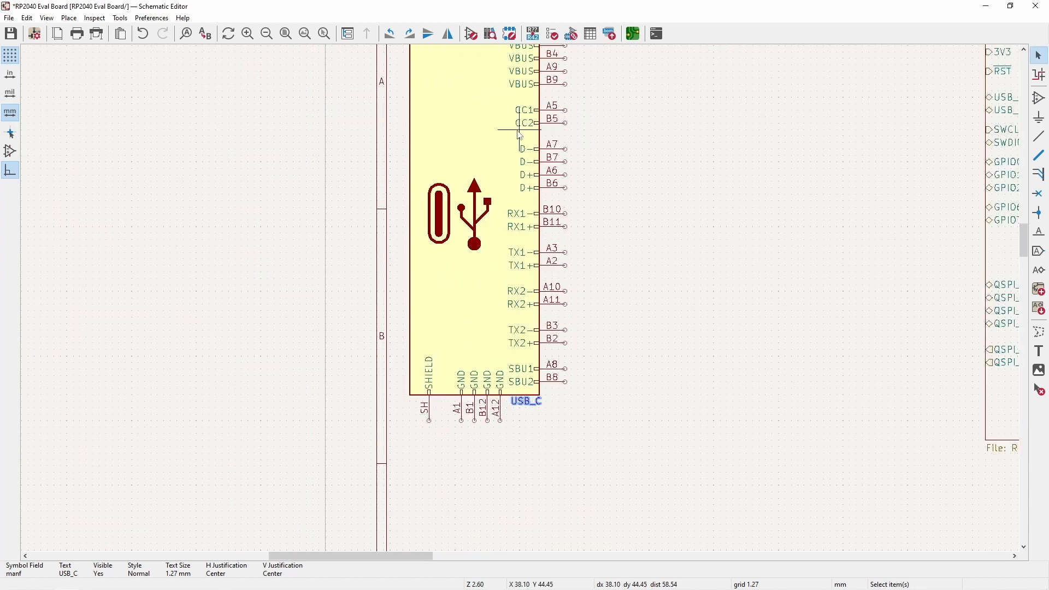
middle_click_drag(516, 117, 494, 280)
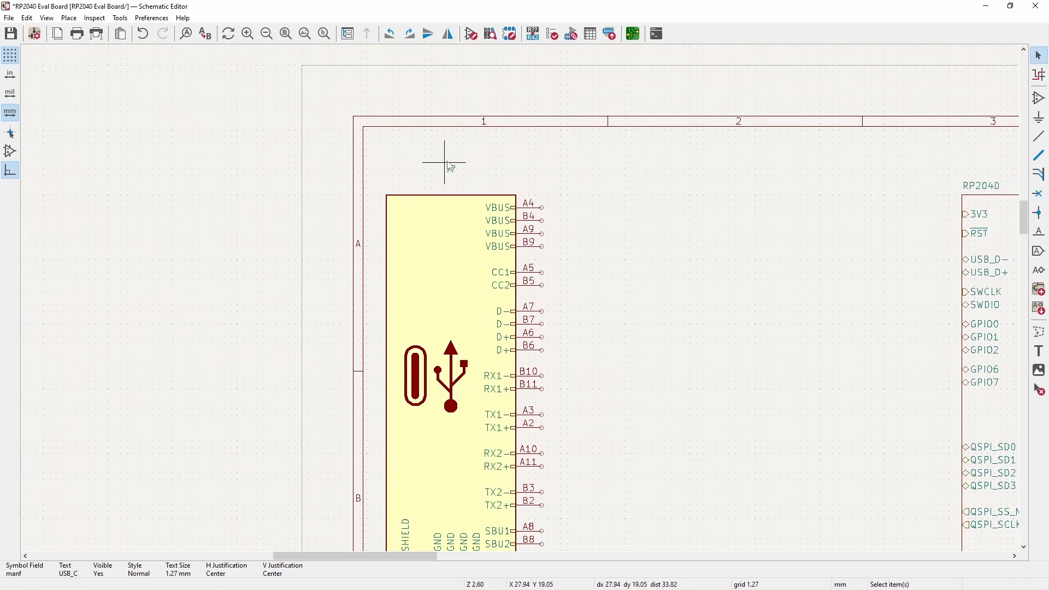
left_click(393, 188)
middle_click_drag(593, 370, 424, 250)
left_click(410, 276)
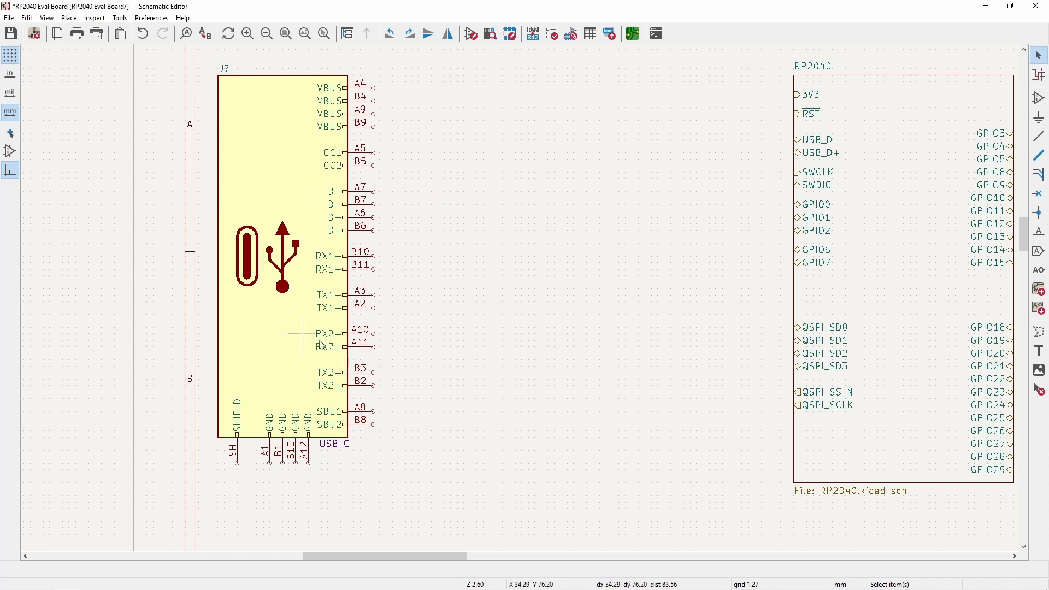
middle_click_drag(363, 277, 266, 319)
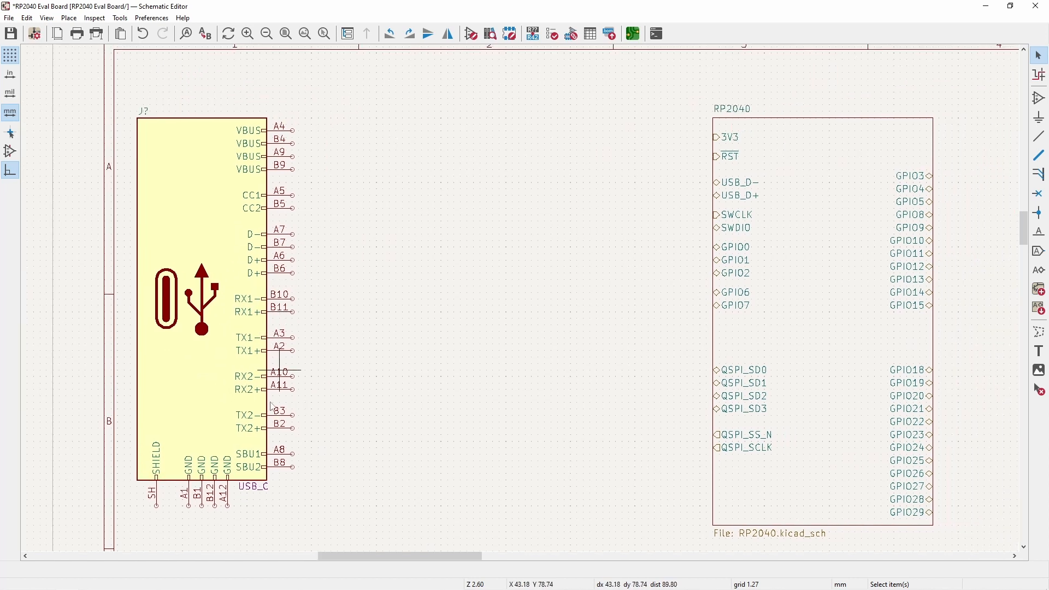
- Place a GND power symbol centred below the USB-C connector's four GND pins
scroll(271, 407, "down", 3)
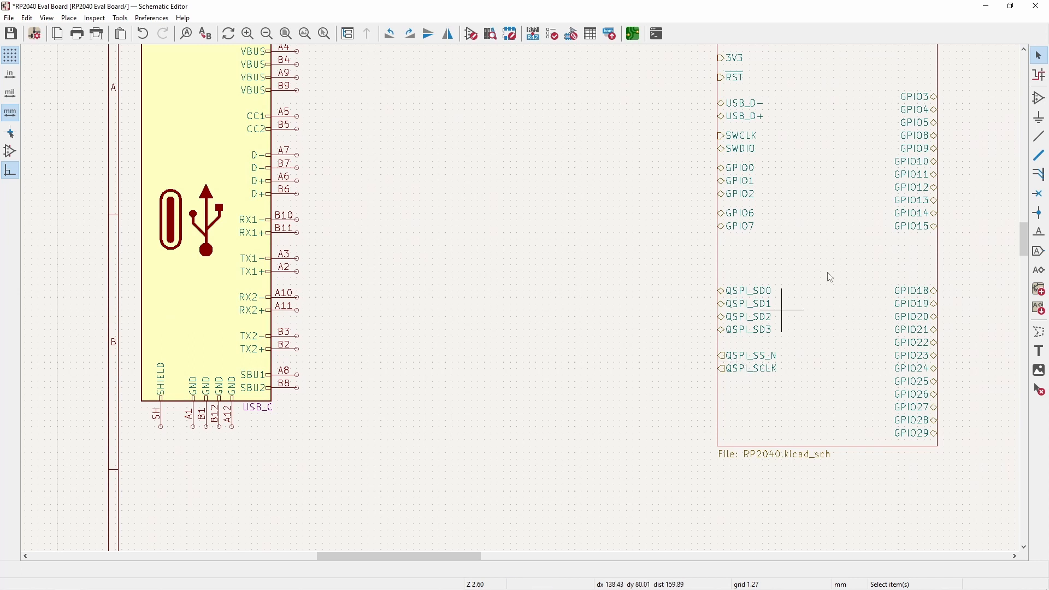
left_click(1039, 97)
left_click(1010, 142)
double_click(77, 189)
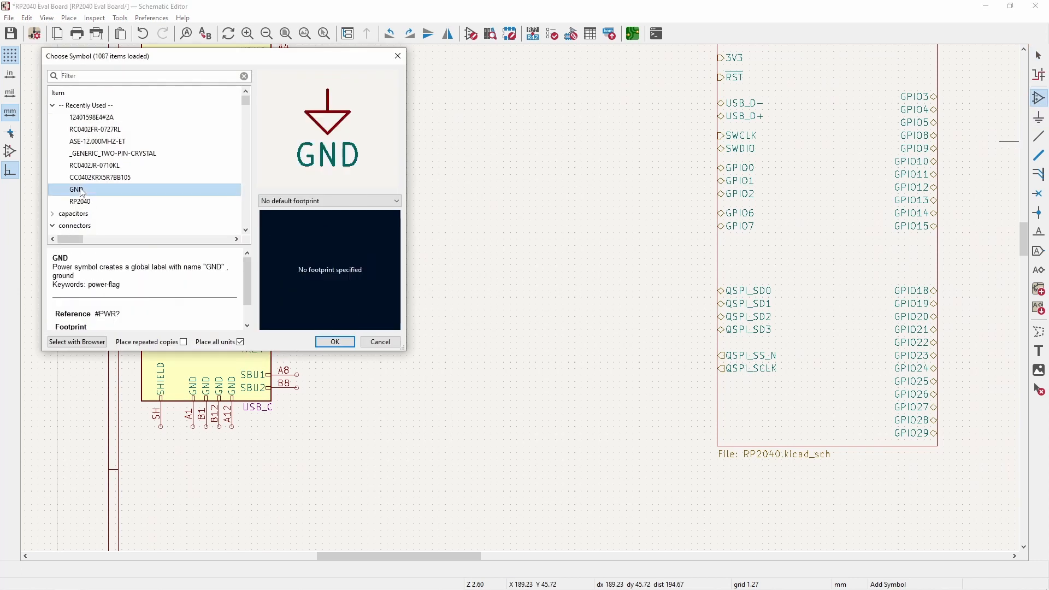
scroll(199, 459, "up", 5)
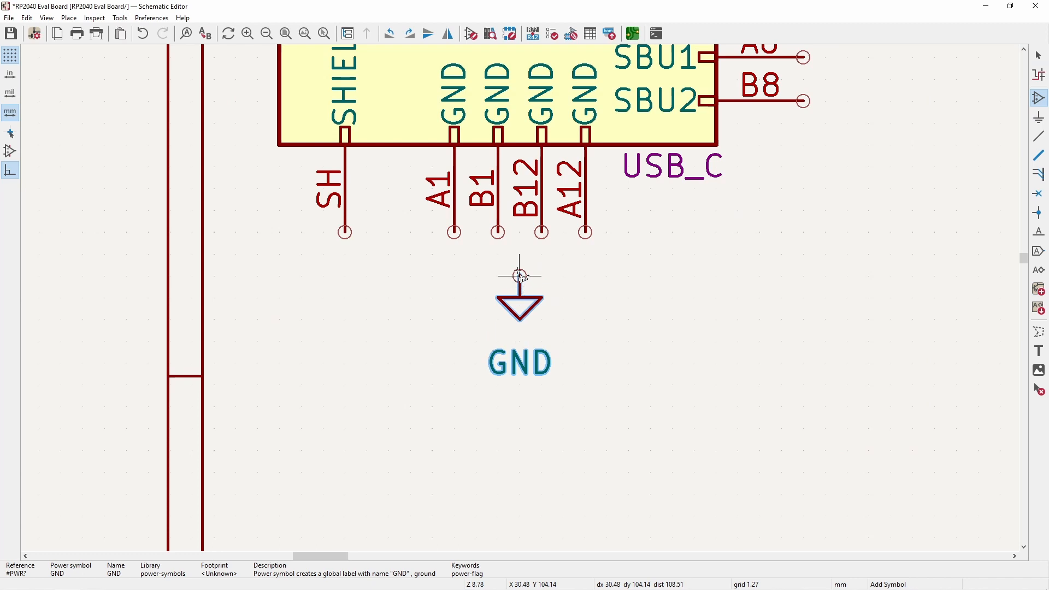
left_click(521, 279)
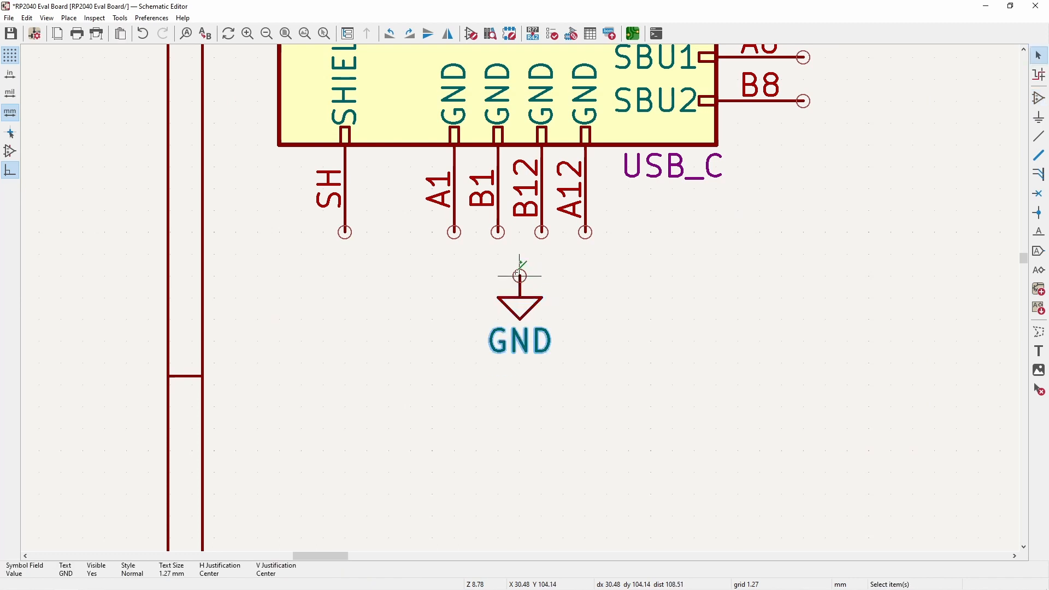
- Wire the connector's A1, B1, B12 and A12 ground pins together and to the GND symbol
key("w")
left_click(454, 232)
left_click(498, 232)
left_click(498, 253)
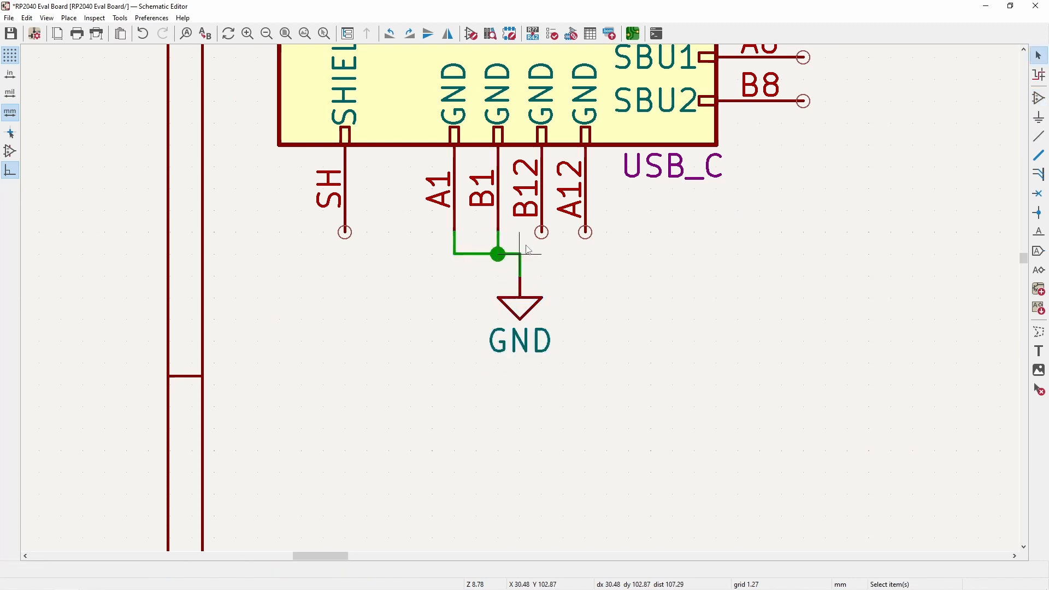
left_click(542, 232)
left_click(585, 232)
key("Escape")
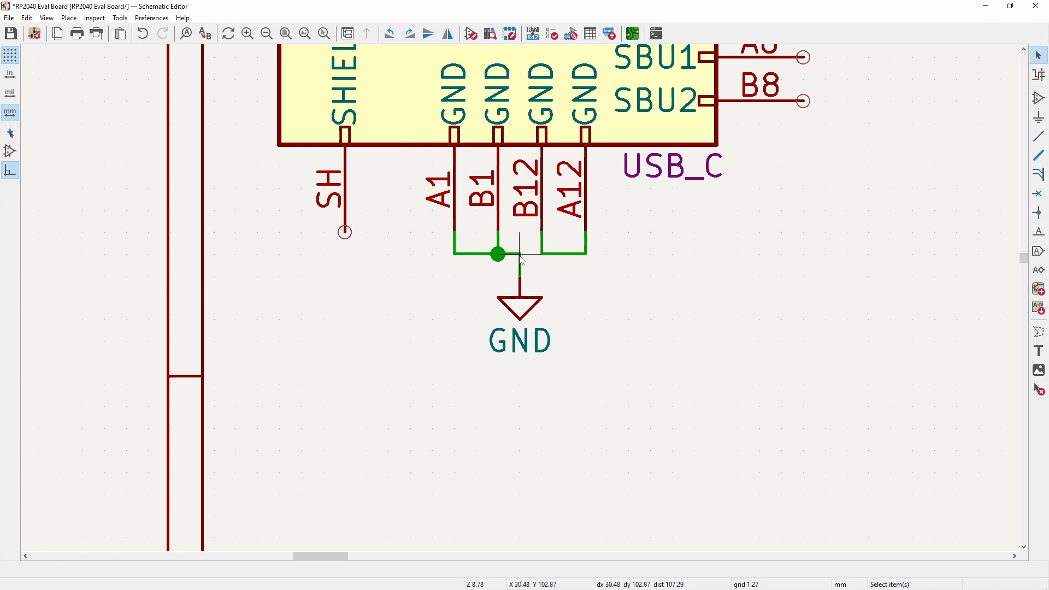
key("w")
left_click(541, 254)
key("Escape")
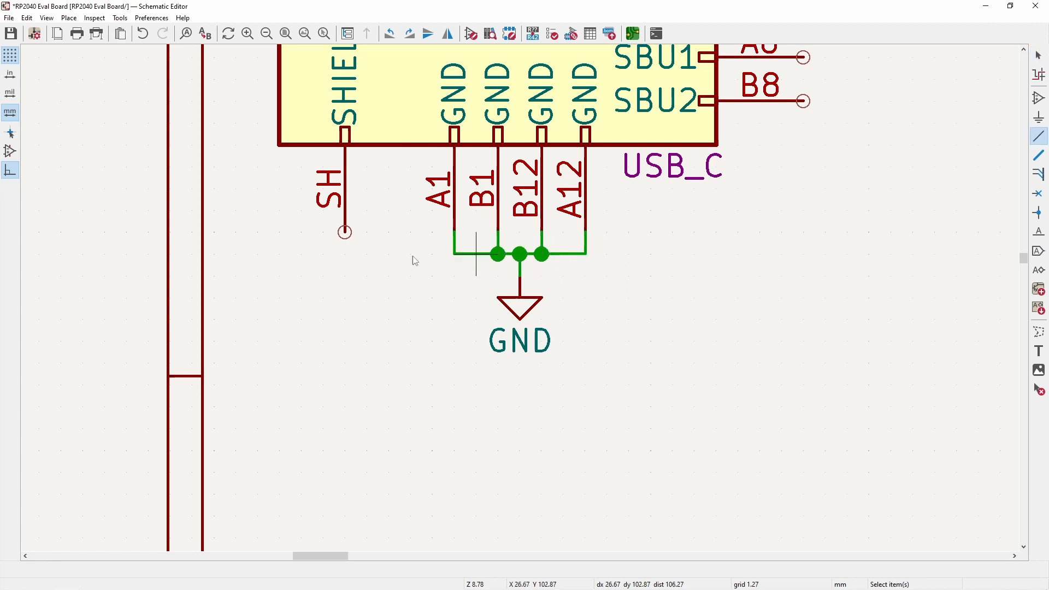
- Add a short wire stub to the connector's SHIELD pin and end it with a no-connect flag
key("w")
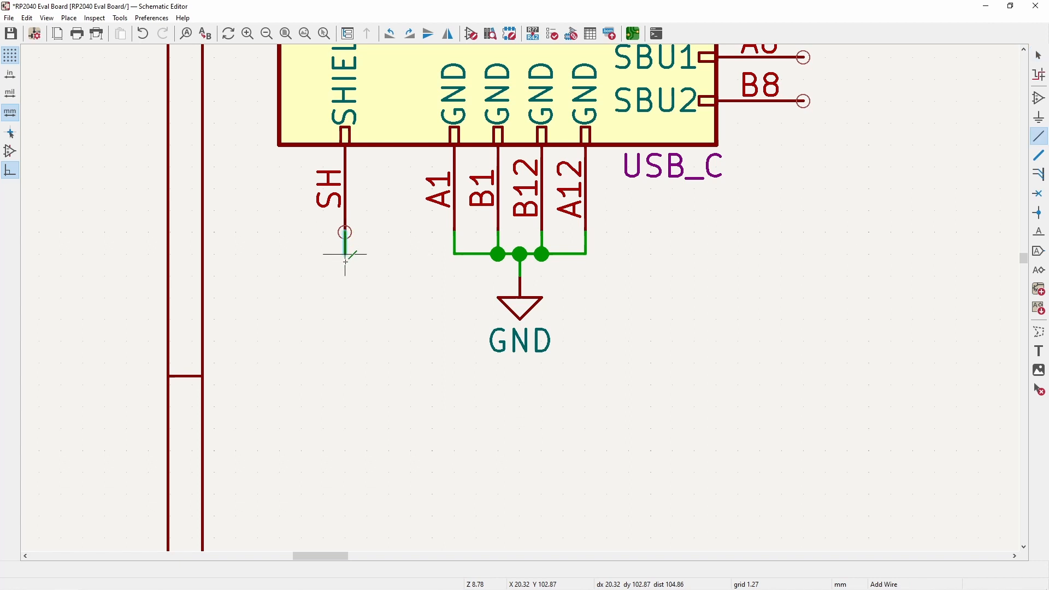
key("q")
key("Escape")
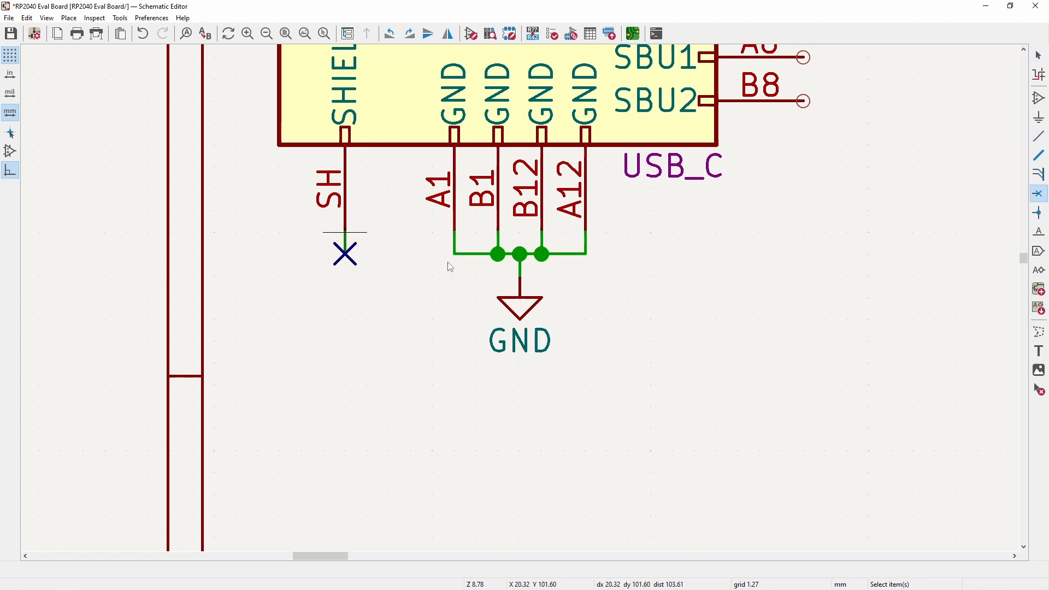
- Wire the connector's four VBUS pins A4, B4, A9 and B9 together
scroll(571, 331, "down", 3)
middle_click_drag(522, 208, 397, 302)
scroll(396, 300, "down", 2)
middle_click_drag(584, 266, 508, 310)
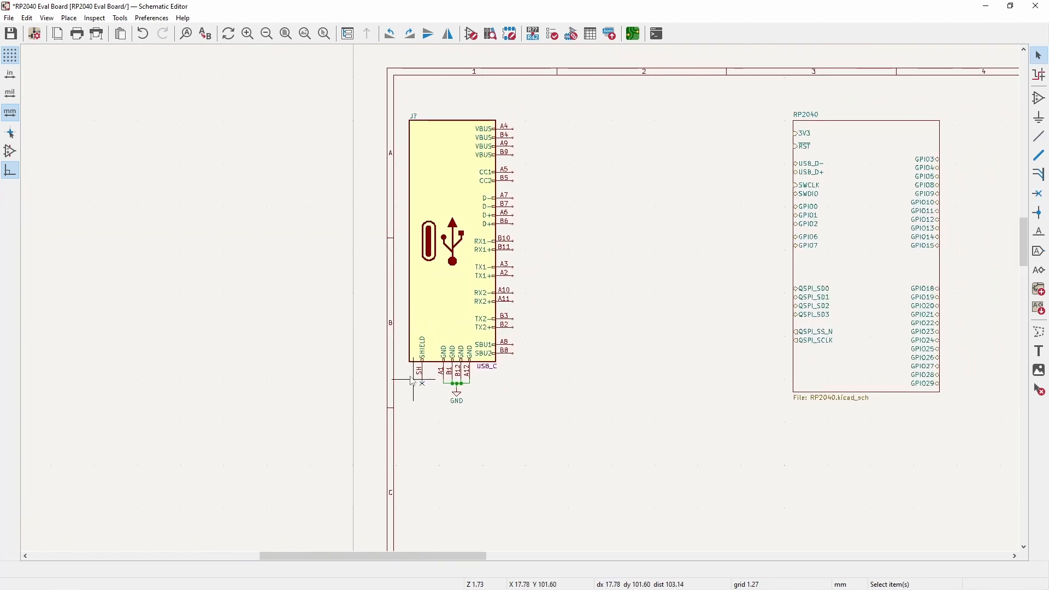
middle_click_drag(465, 340, 324, 365)
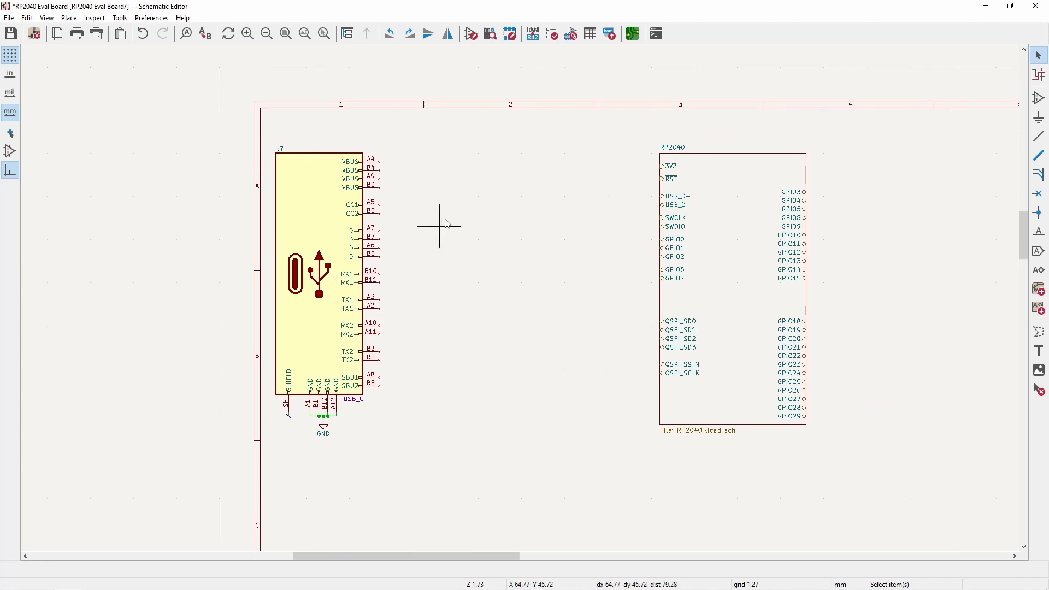
scroll(443, 193, "up", 2)
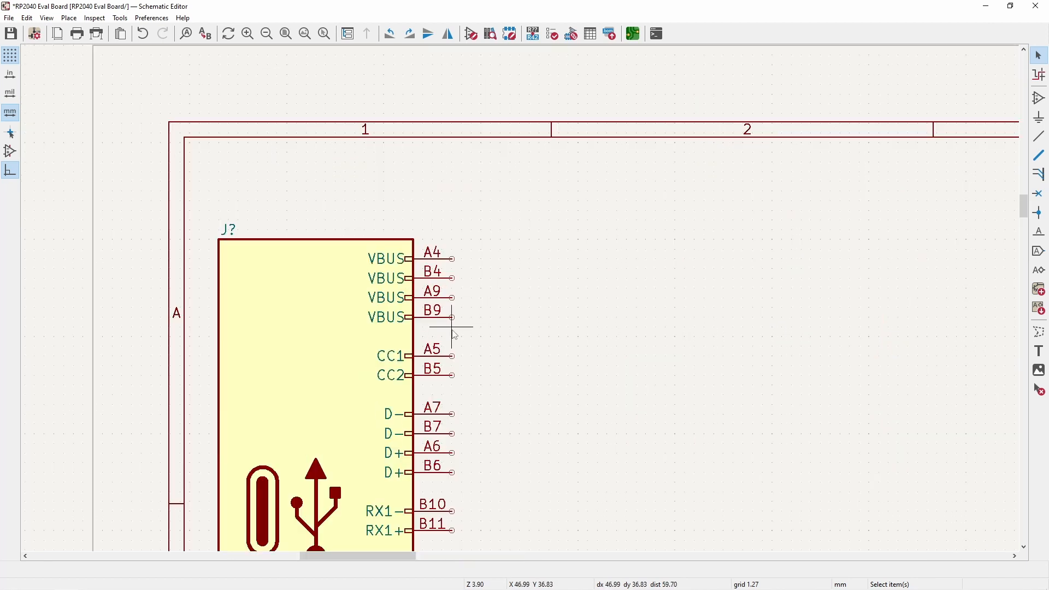
key("w")
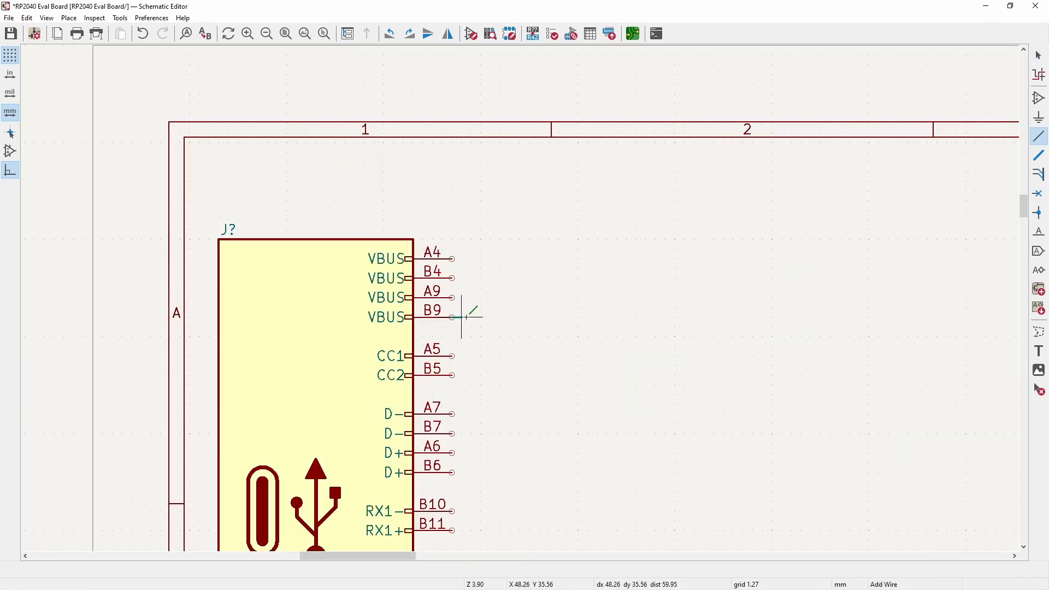
left_click(454, 258)
key("w")
left_click(461, 279)
key("w")
left_click(461, 296)
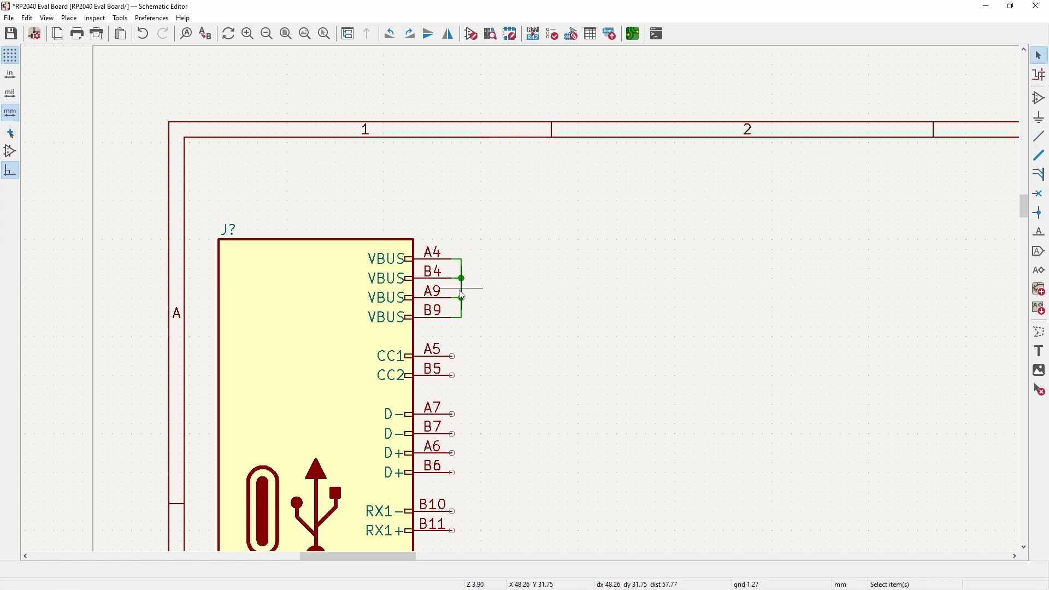
- Place a +5V power symbol above and beside the VBUS pins and wire it to the joined VBUS net
middle_click_drag(462, 297, 318, 254)
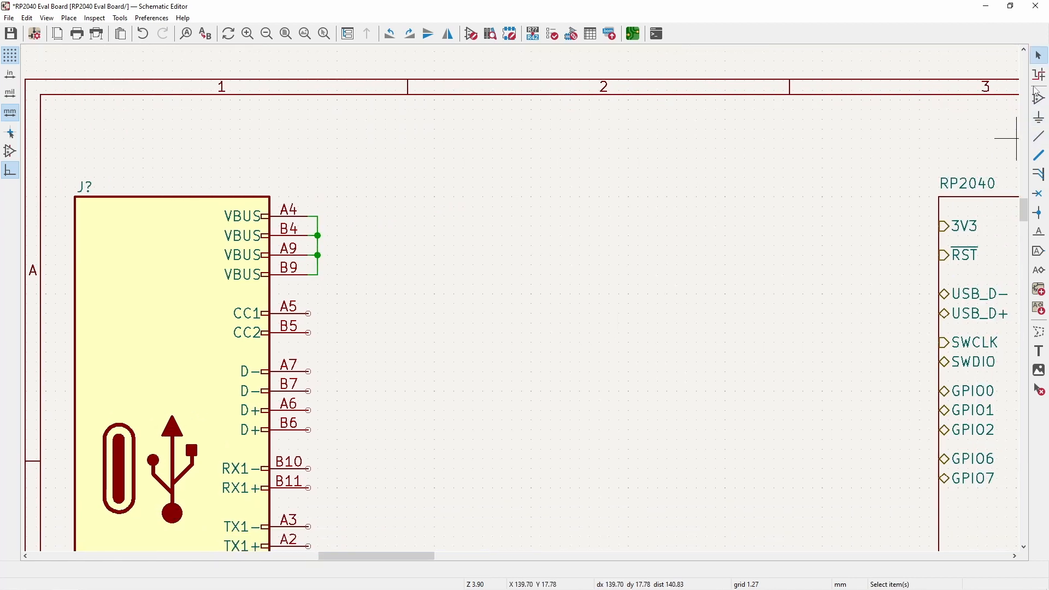
left_click(463, 237)
type("5v")
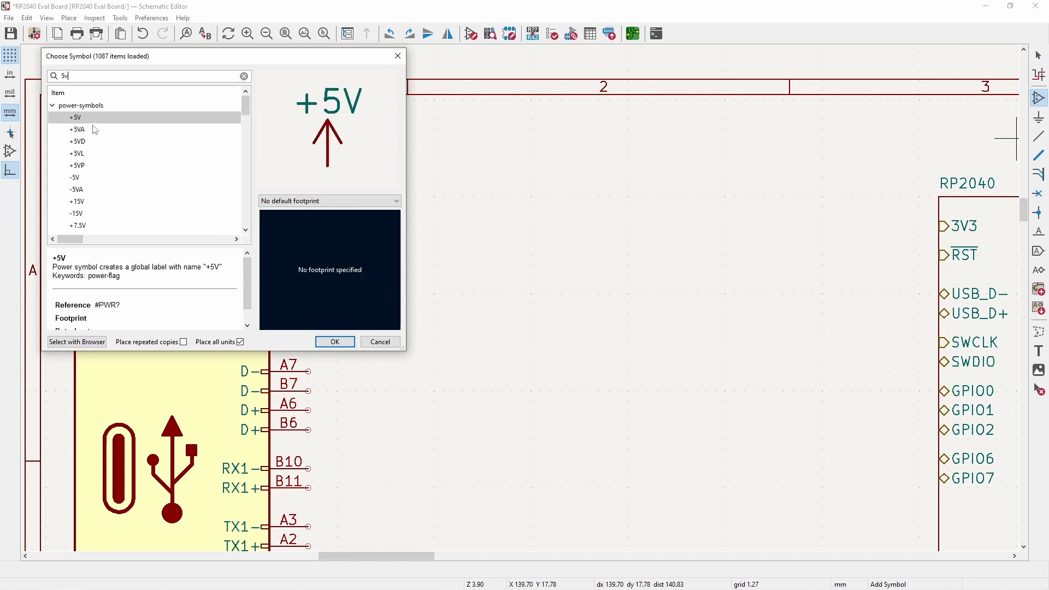
key("Return")
scroll(502, 365, "up", 3)
left_click(498, 363)
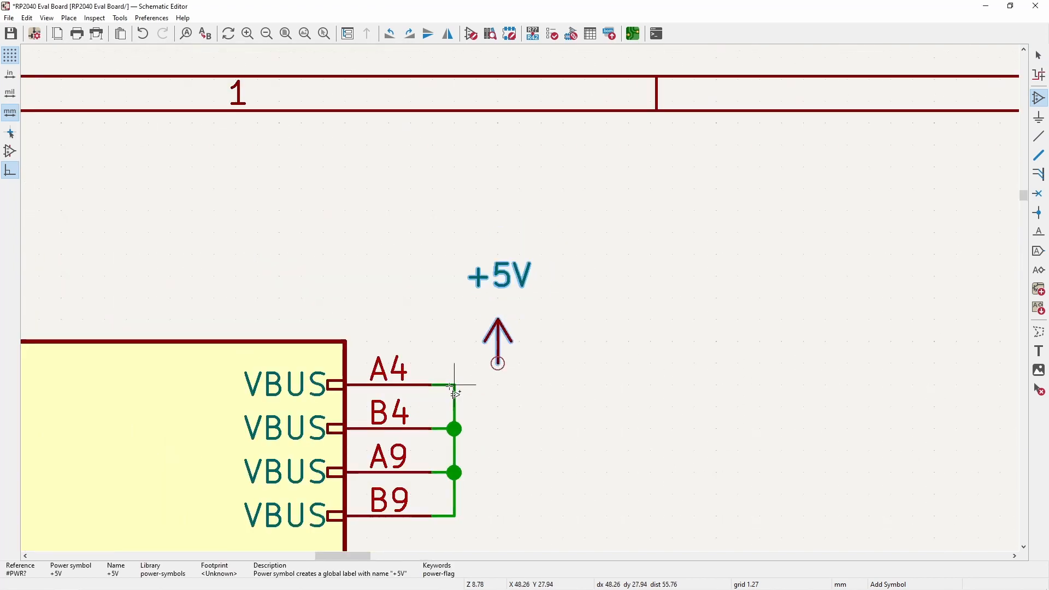
key("Escape")
key("w")
left_click(455, 385)
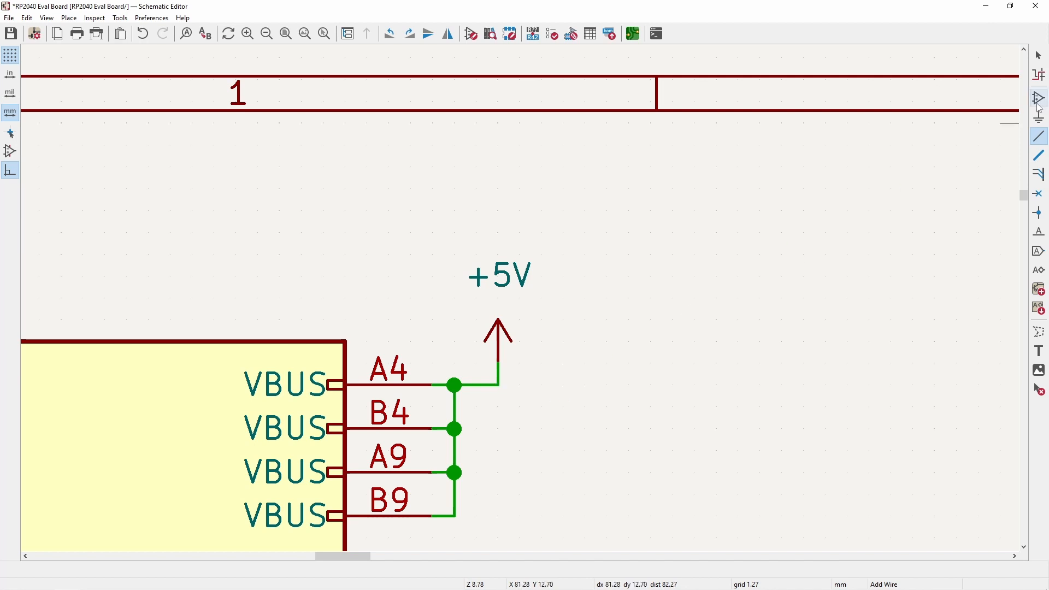
- Place a PWR_FLAG symbol to the right of the +5V symbol and hide its value text
left_click(195, 128)
type("flag")
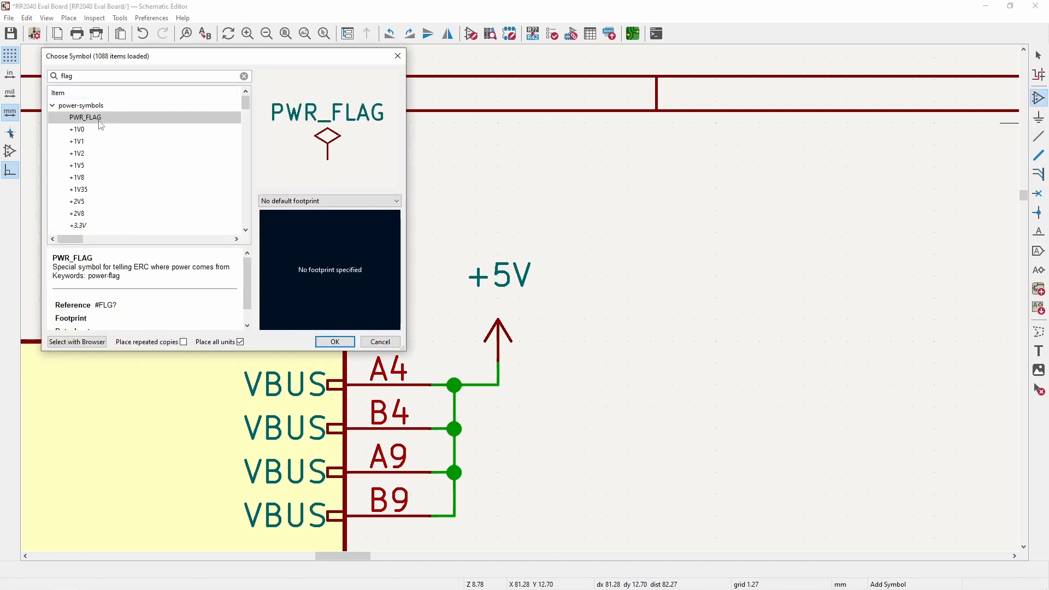
key("Return")
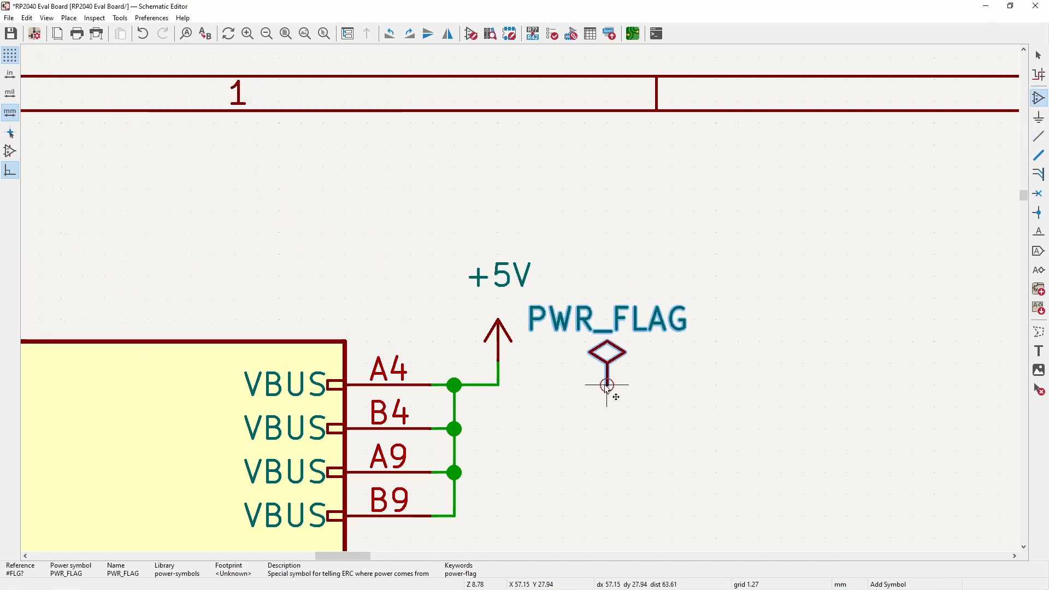
left_click(628, 386)
key("Escape")
double_click(628, 306)
left_click(68, 106)
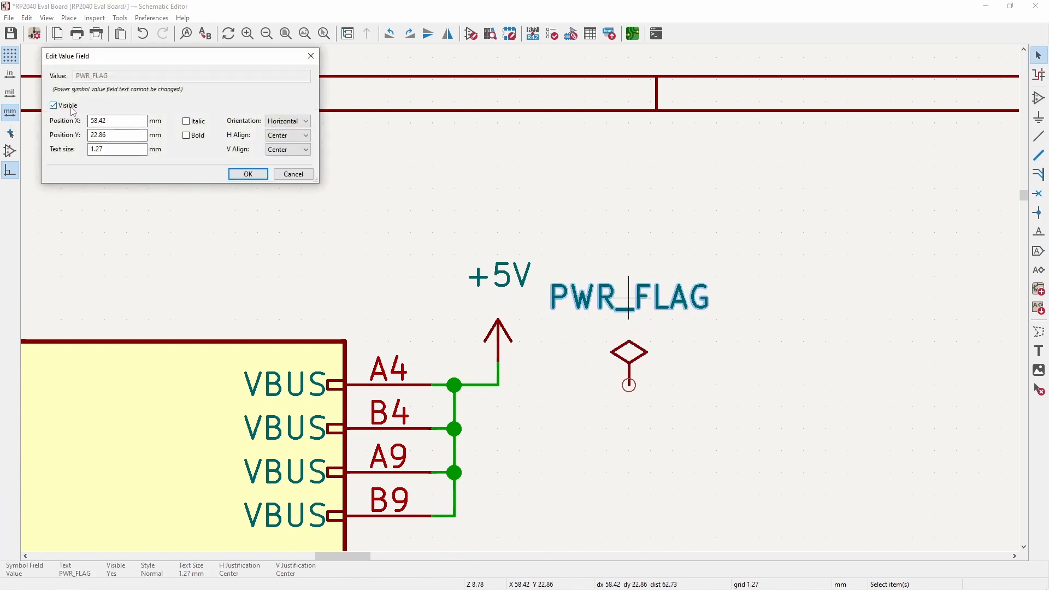
left_click(248, 174)
- Move the power flag up level with the +5V symbol and wire it to the +5V net
key("m")
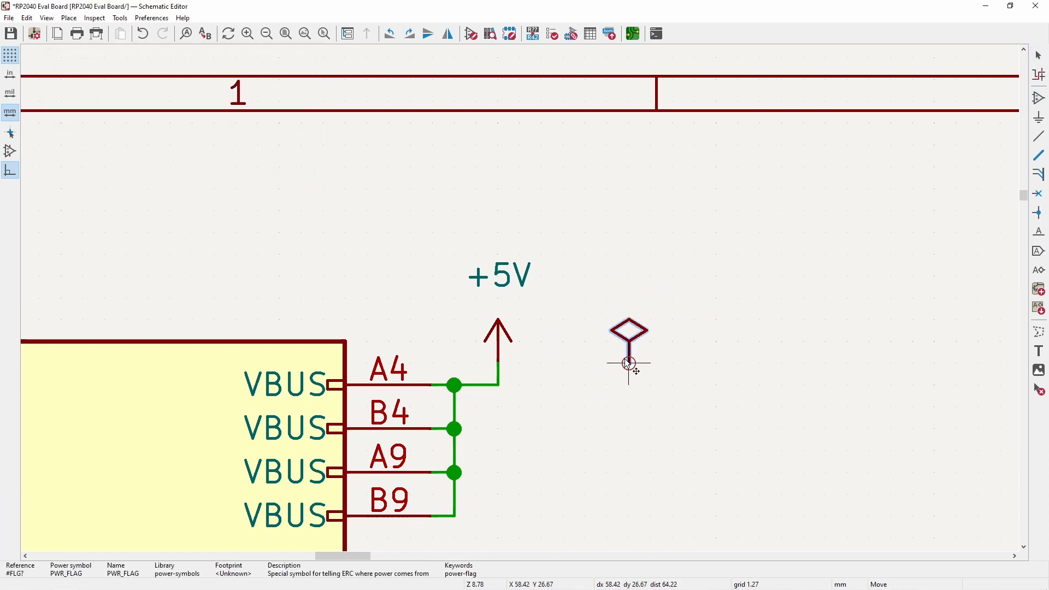
left_click(628, 363)
key("w")
left_click(498, 385)
key("Escape")
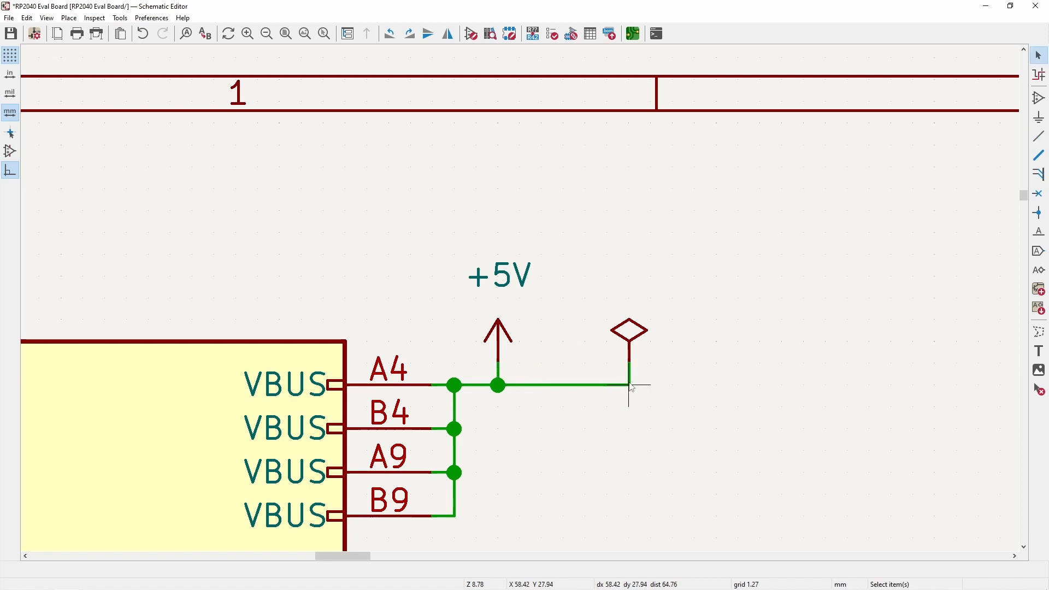
- Duplicate the power flag and attach the rotated copy to the GND net beside the connector's A12 pin
left_click(634, 339)
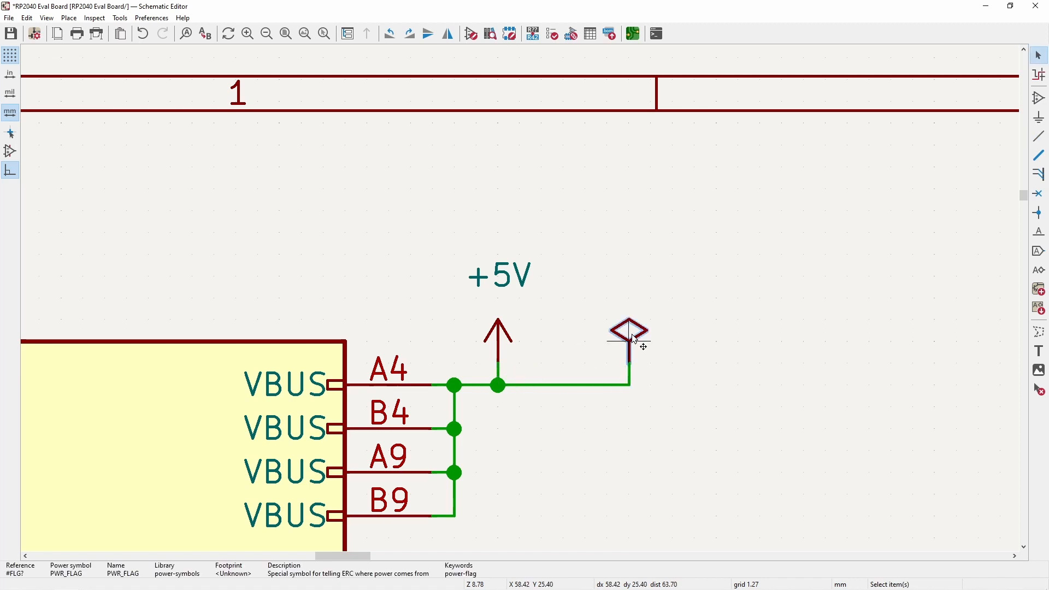
key("ctrl+d")
scroll(629, 363, "down", 4)
scroll(475, 539, "up", 3)
key("y")
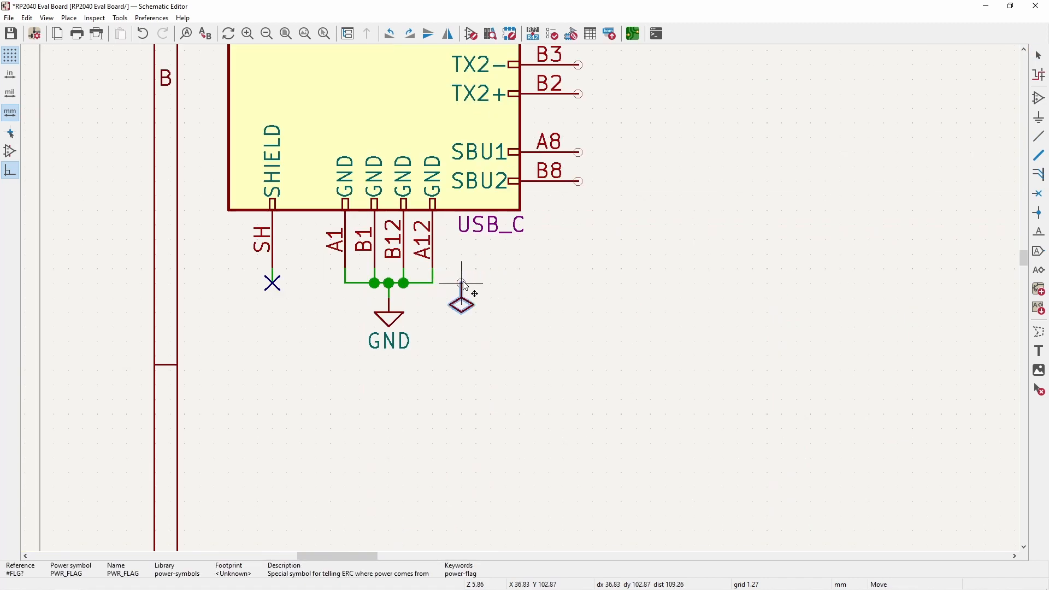
left_click(451, 281)
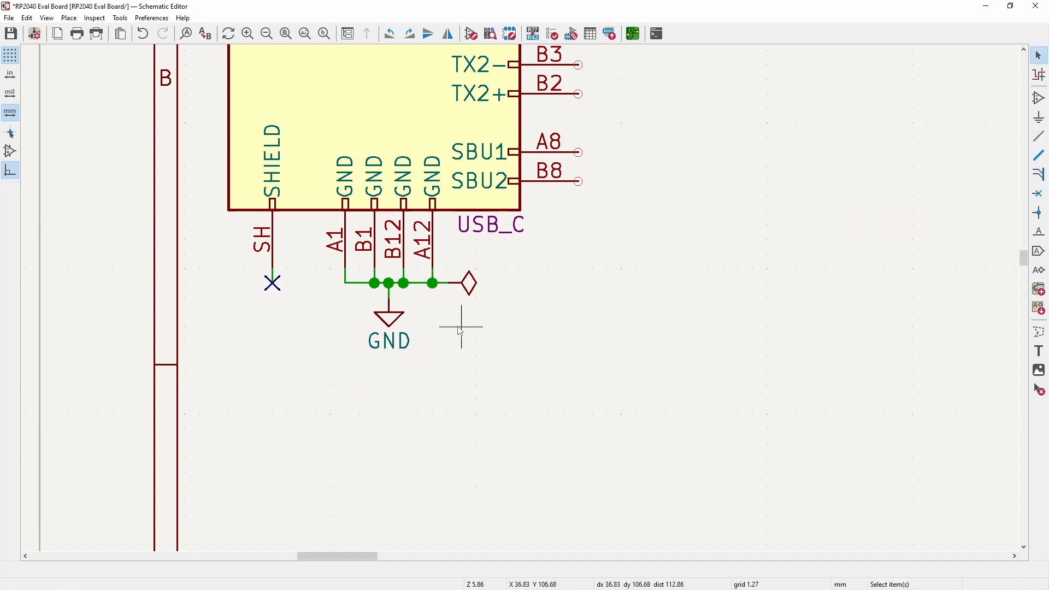
- Place the 4.7uF 0603 capacitor CL10A475KA8NQNC directly below the power flag on the +5V net
scroll(460, 320, "down", 2)
scroll(519, 301, "down", 1)
middle_click_drag(517, 227, 416, 330)
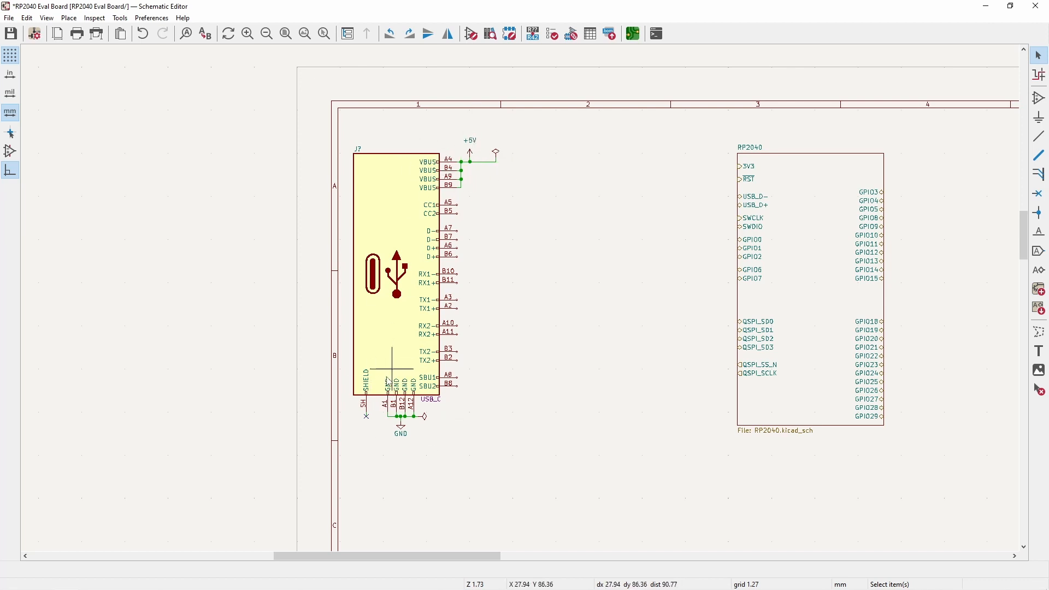
middle_click_drag(543, 227, 477, 294)
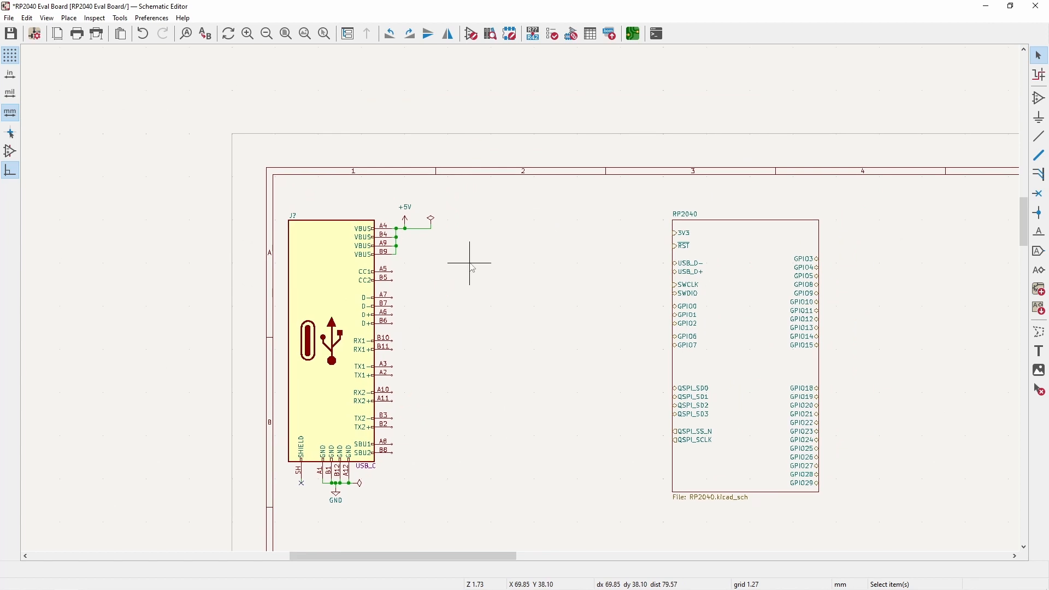
scroll(472, 268, "up", 3)
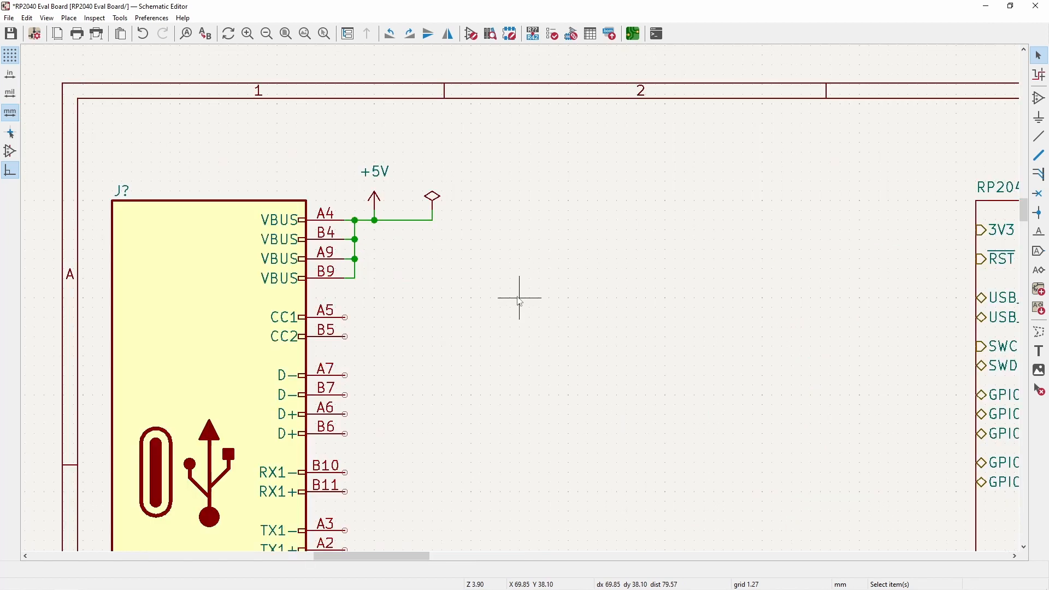
left_click(1037, 98)
type("4")
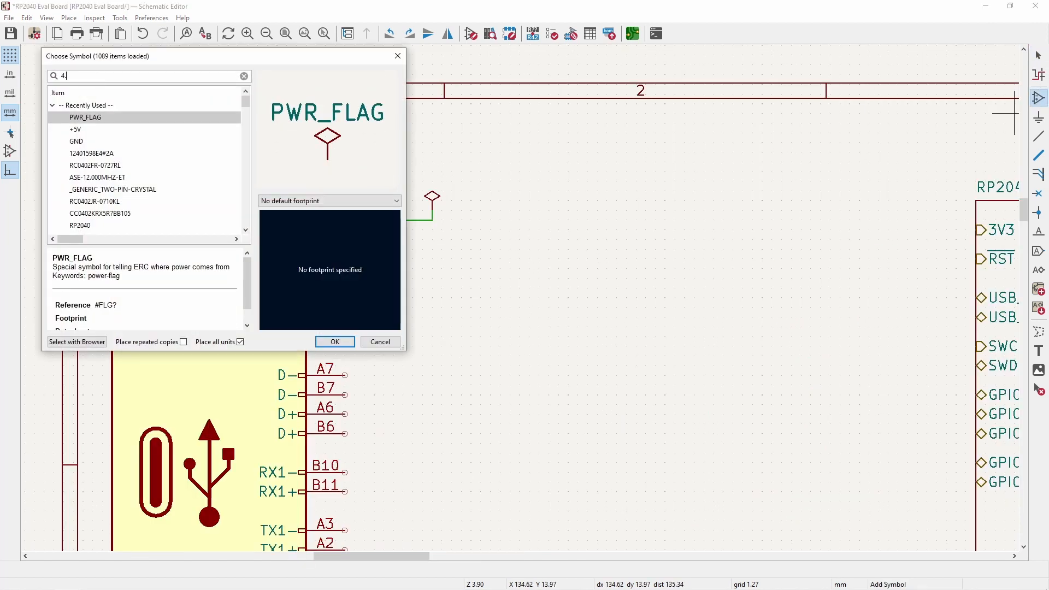
type(".7uf")
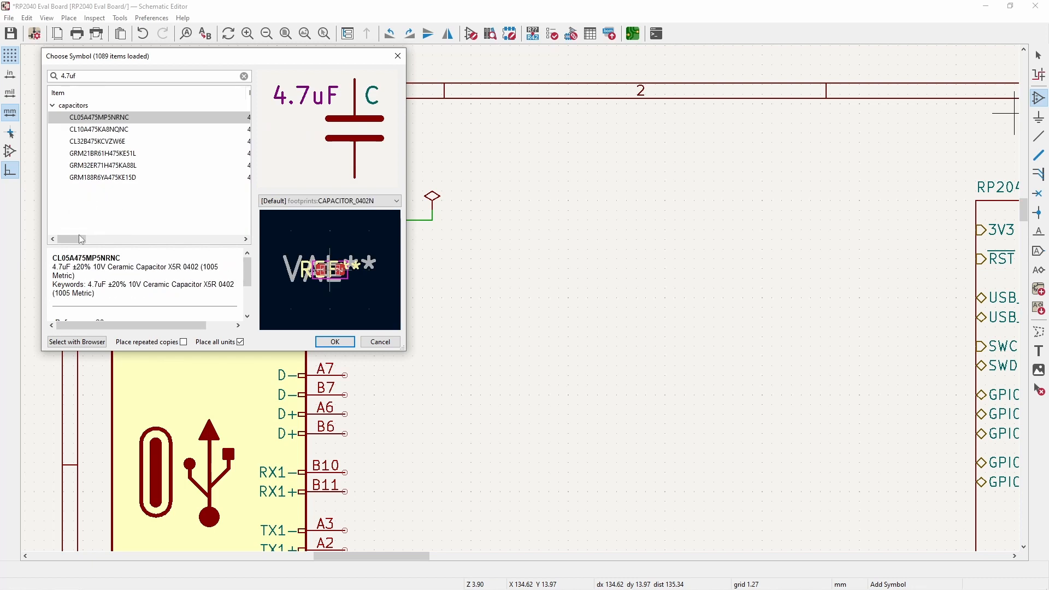
left_click_drag(409, 175, 621, 175)
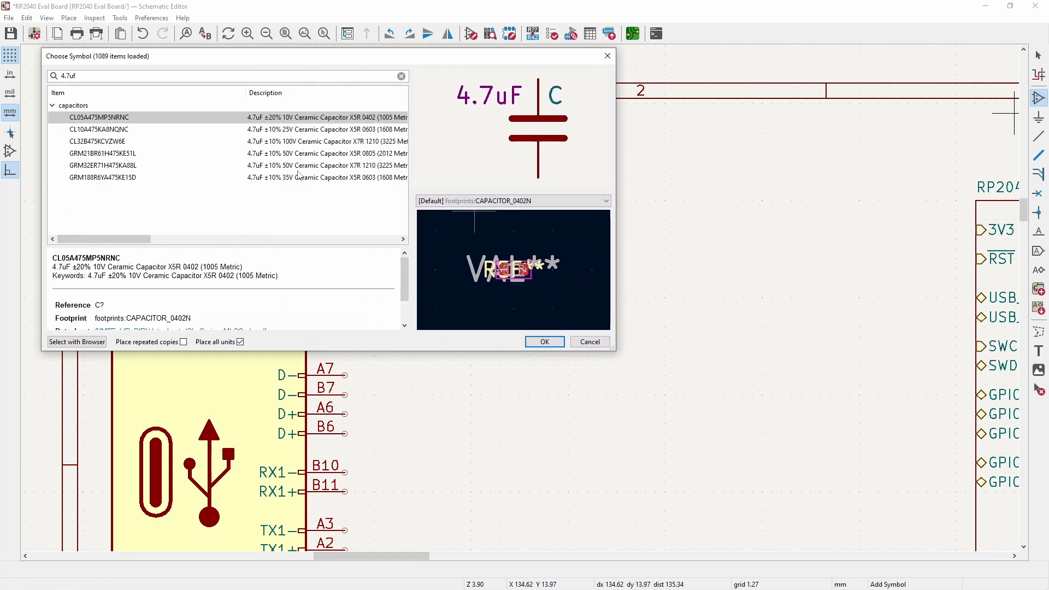
double_click(145, 131)
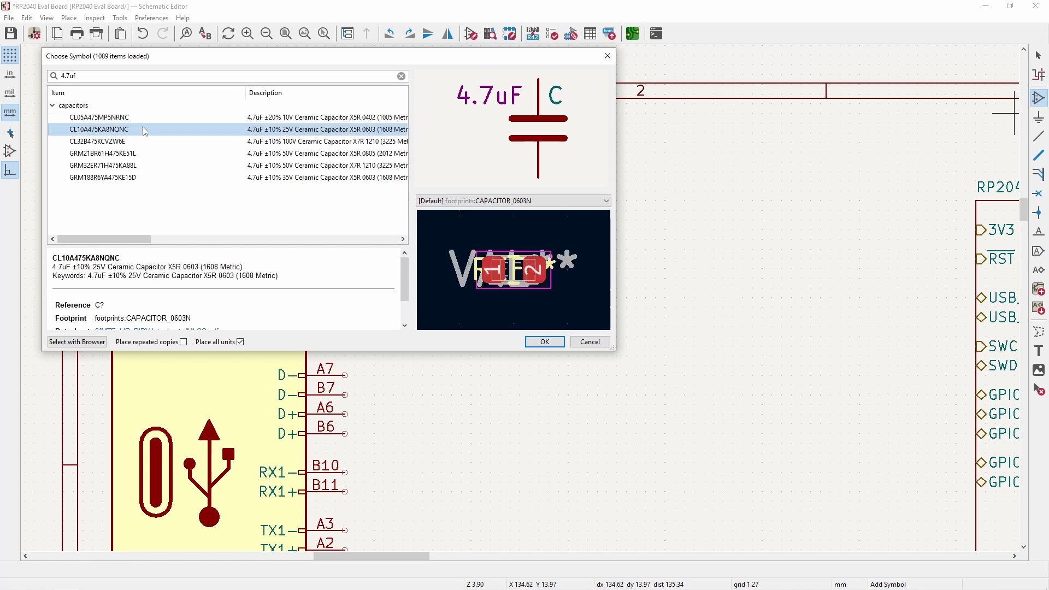
scroll(437, 254, "up", 2)
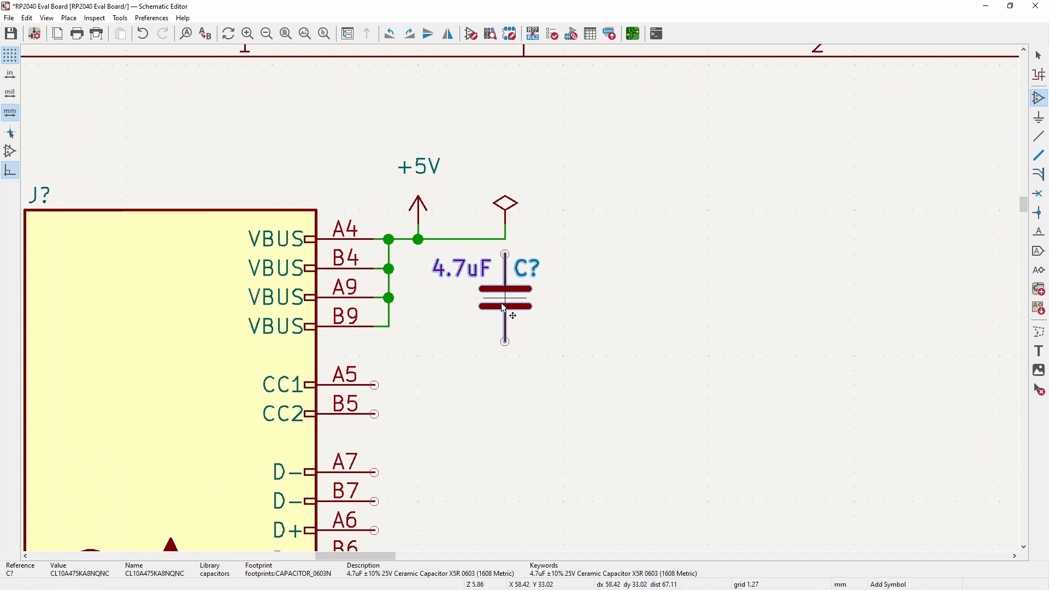
left_click(501, 309)
key("Escape")
- Move the capacitor's reference beside its upper pin and its 4.7uF value beside its lower pin
scroll(560, 285, "up", 2)
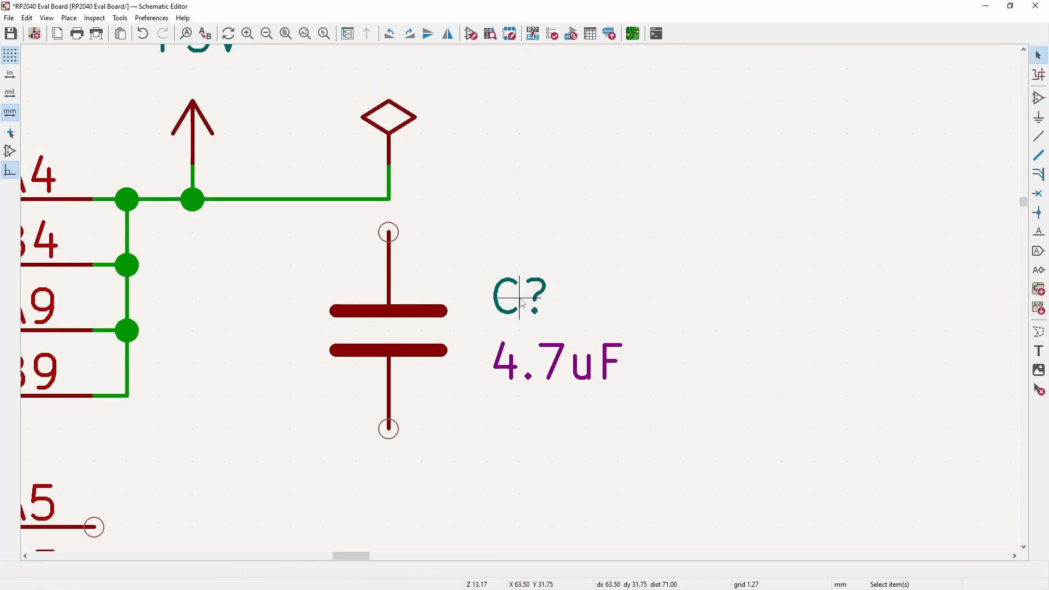
key("m")
left_click(440, 280)
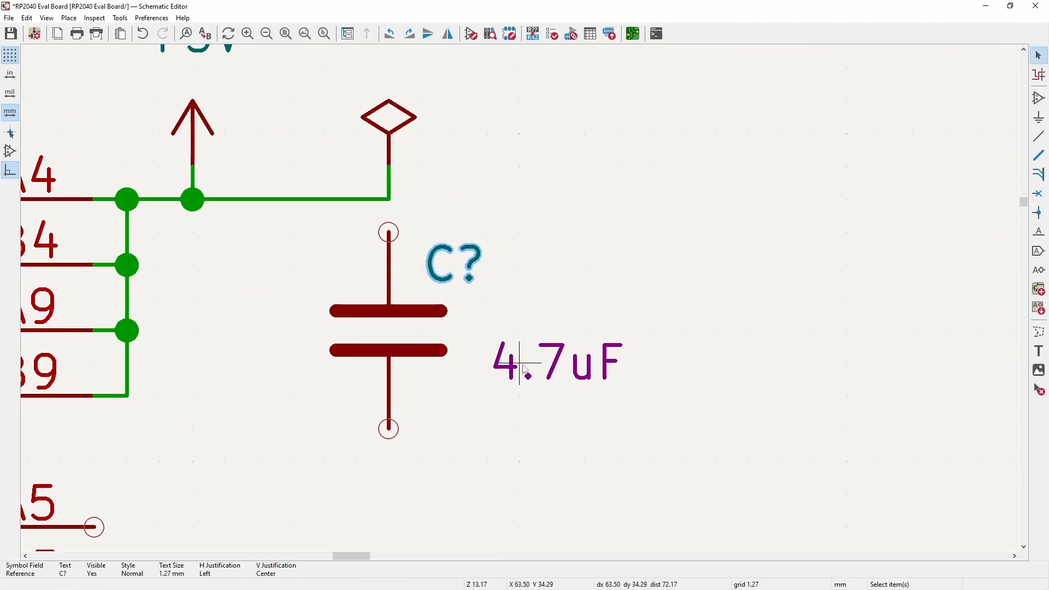
key("m")
left_click(407, 391)
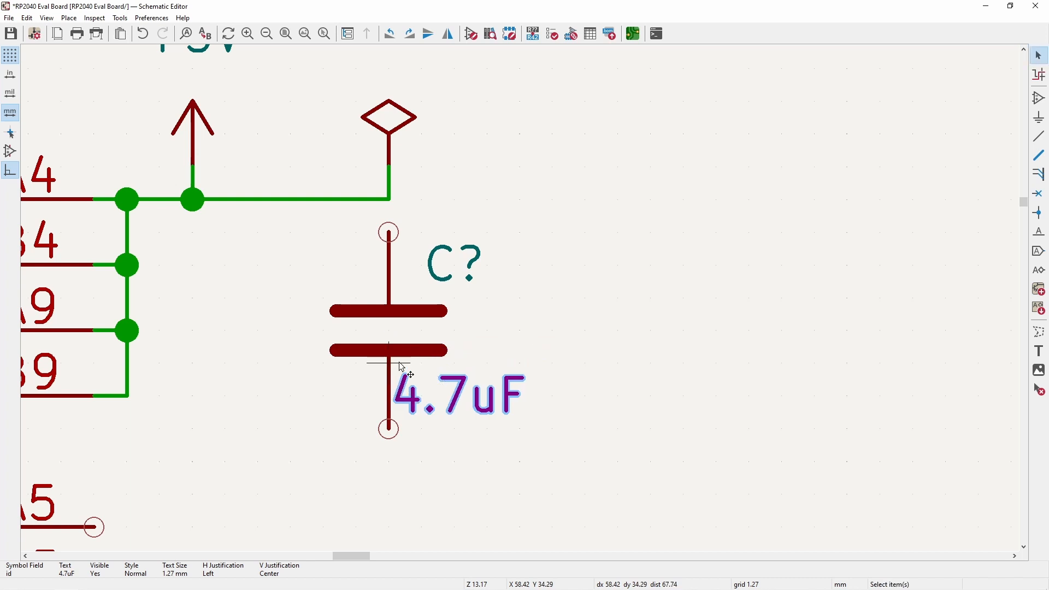
- Wire the capacitor's upper pin to the +5V net below the power flag
left_click(386, 201)
left_click(389, 232)
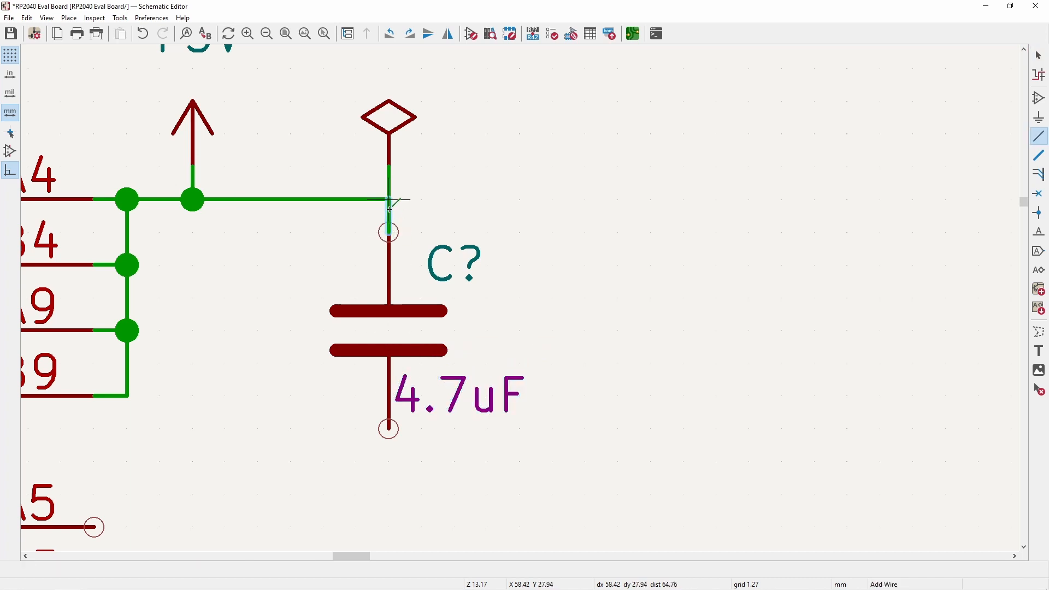
left_click(389, 200)
- Copy the connector's GND symbol and attach the copy to the capacitor's lower pin
scroll(389, 429, "down", 1)
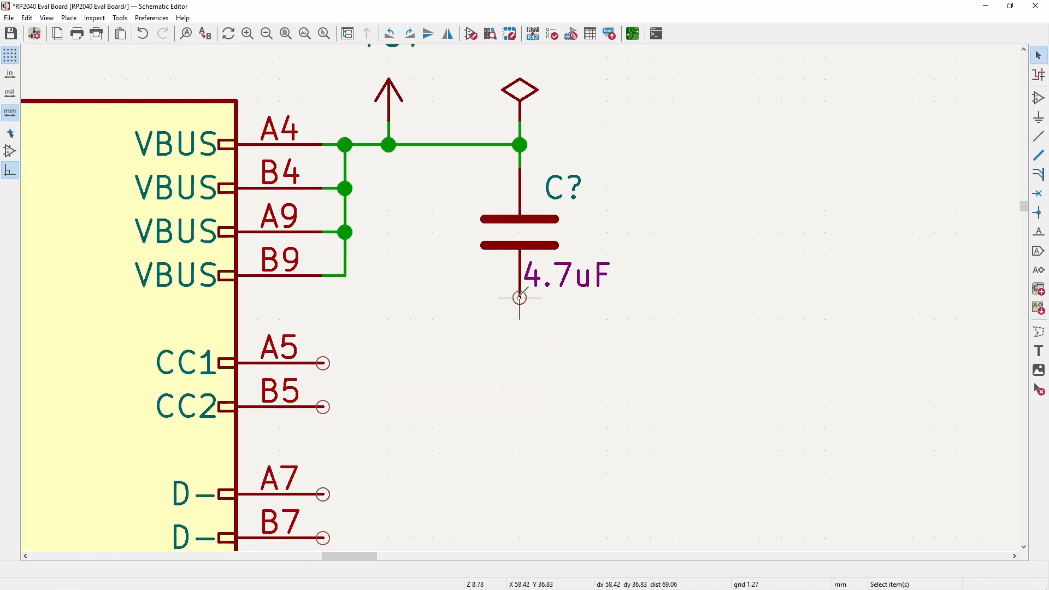
scroll(519, 298, "down", 5)
scroll(491, 295, "up", 4)
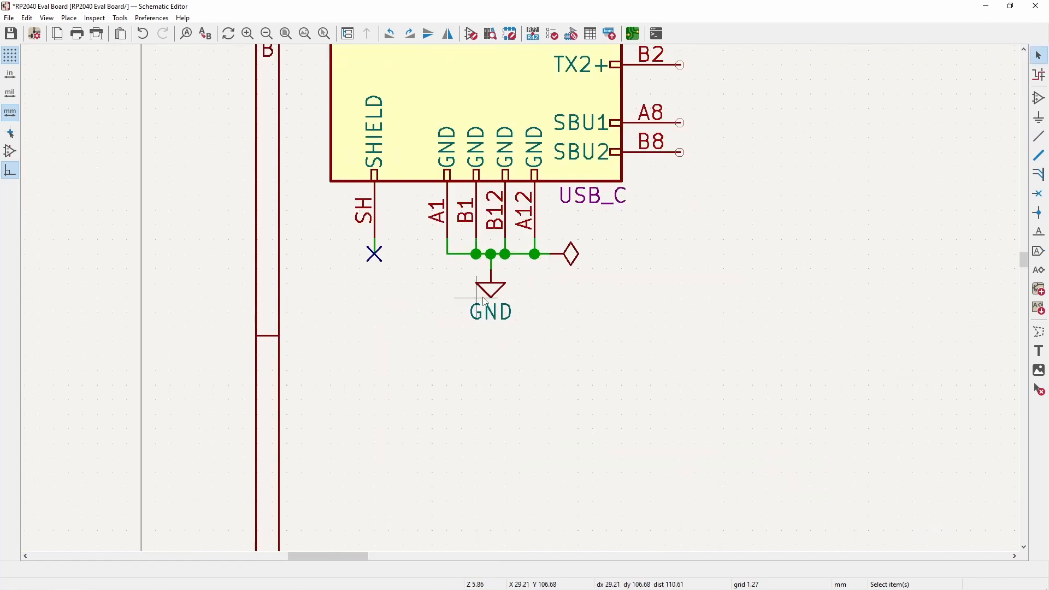
left_click(491, 297)
key("ctrl+c")
scroll(546, 235, "down", 4)
scroll(574, 186, "up", 3)
key("ctrl+v")
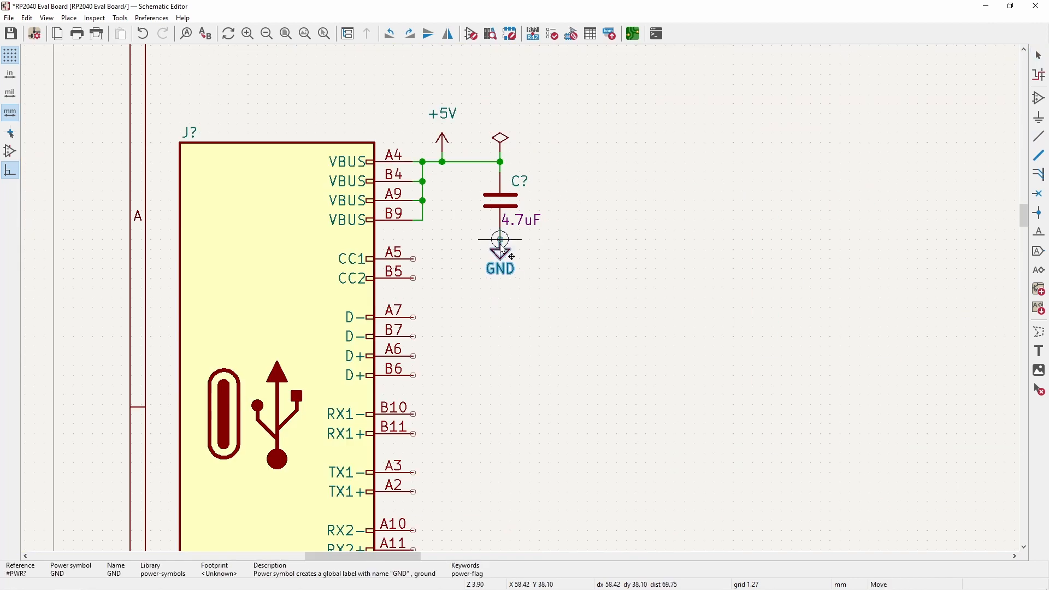
left_click(502, 243)
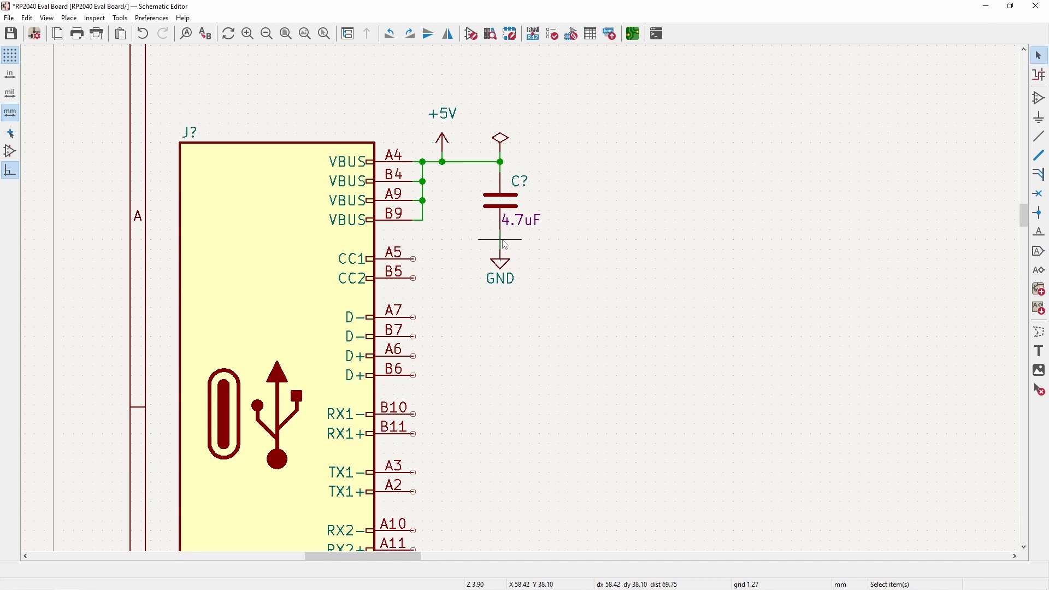
- Move the +5V symbol, power flag, capacitor and its GND symbol up together, above the level of pin A4
middle_click_drag(503, 222, 494, 256)
scroll(487, 241, "up", 3)
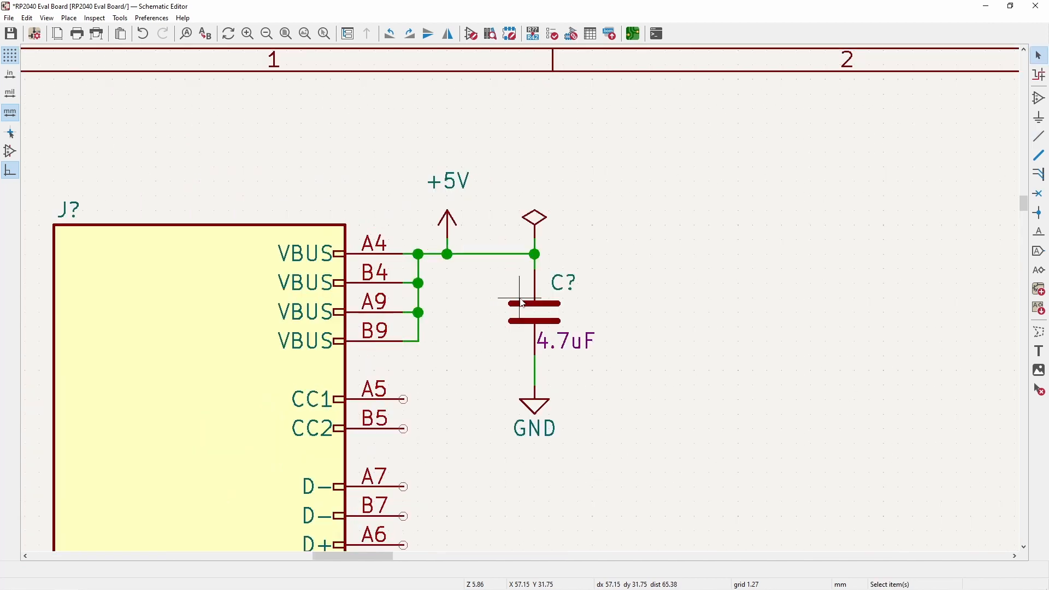
left_click_drag(641, 526, 373, 79)
left_click_drag(544, 240, 543, 143)
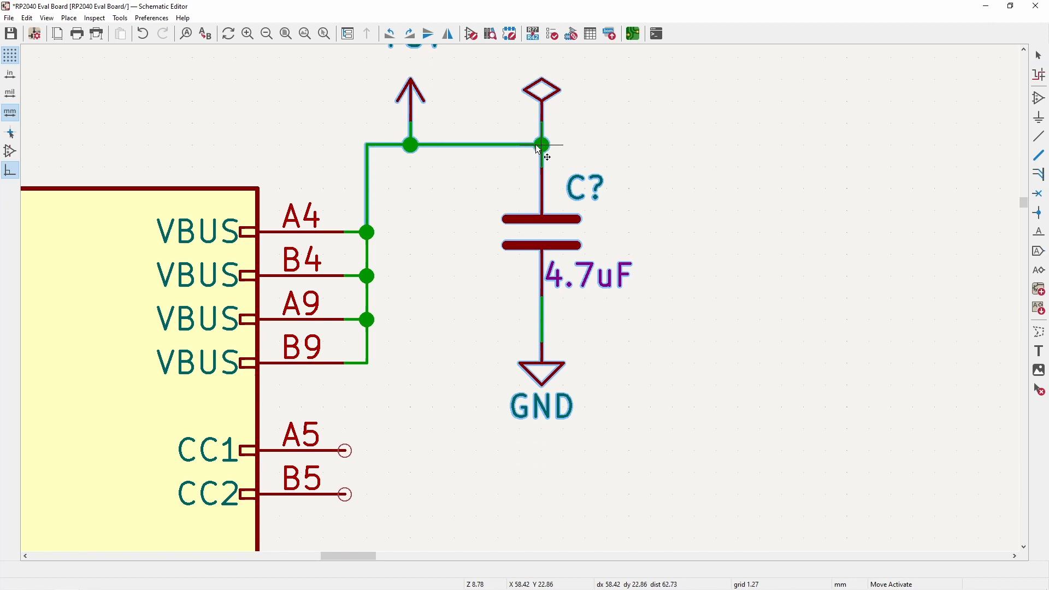
- Shift the +5V symbol sideways so it lines up with the vertical VBUS wire
scroll(490, 288, "down", 3)
scroll(490, 288, "up", 3)
left_click_drag(470, 202, 605, 339)
left_click_drag(541, 295, 502, 323)
- Replace the slanted wire under the +5V symbol with a straight vertical wire to the VBUS net
left_click(514, 327)
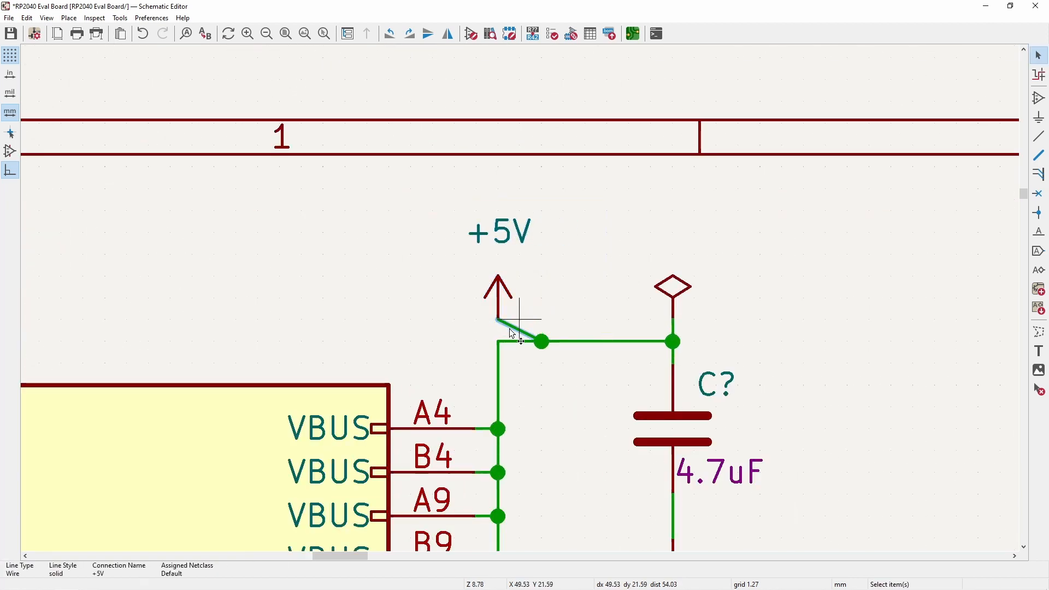
key("Delete")
key("w")
left_click(504, 348)
key("Escape")
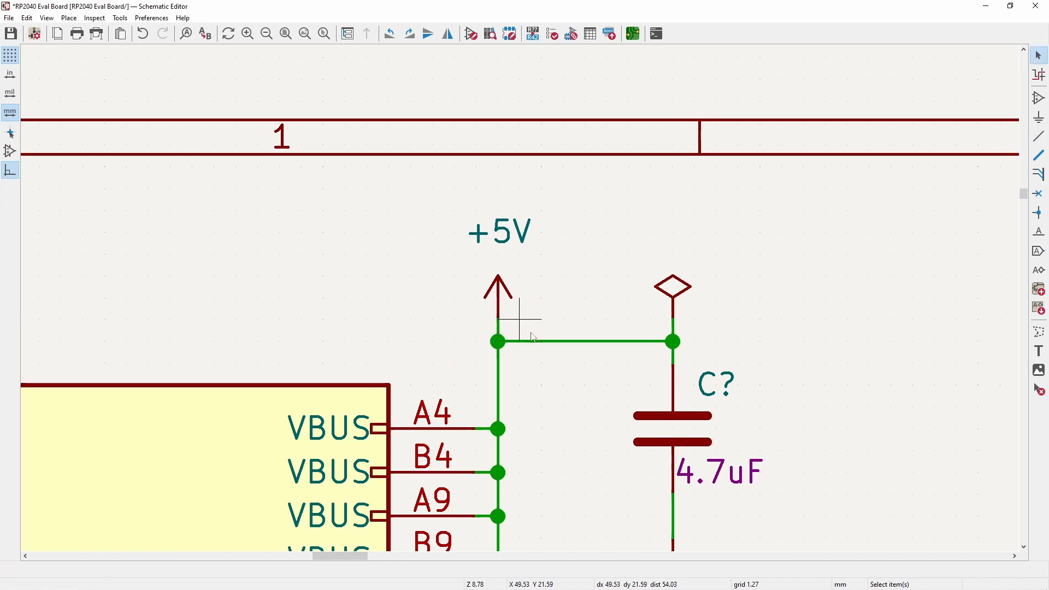
- Move the GND symbol under the 4.7uF capacitor up one grid step, closer to the capacitor
scroll(533, 337, "down", 5)
scroll(532, 345, "up", 4)
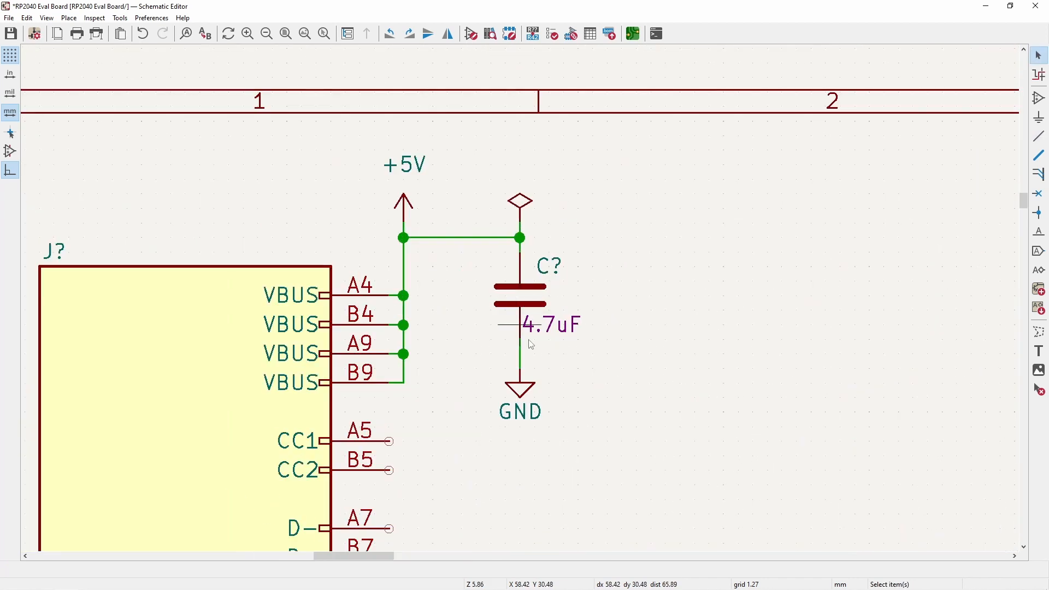
scroll(525, 395, "up", 2)
left_click_drag(521, 298, 530, 202)
scroll(537, 202, "down", 3)
left_click(602, 308)
- Extend the +5V net with a horizontal wire from the capacitor's top junction toward the RP2040 sheet
middle_click_drag(639, 302, 484, 295)
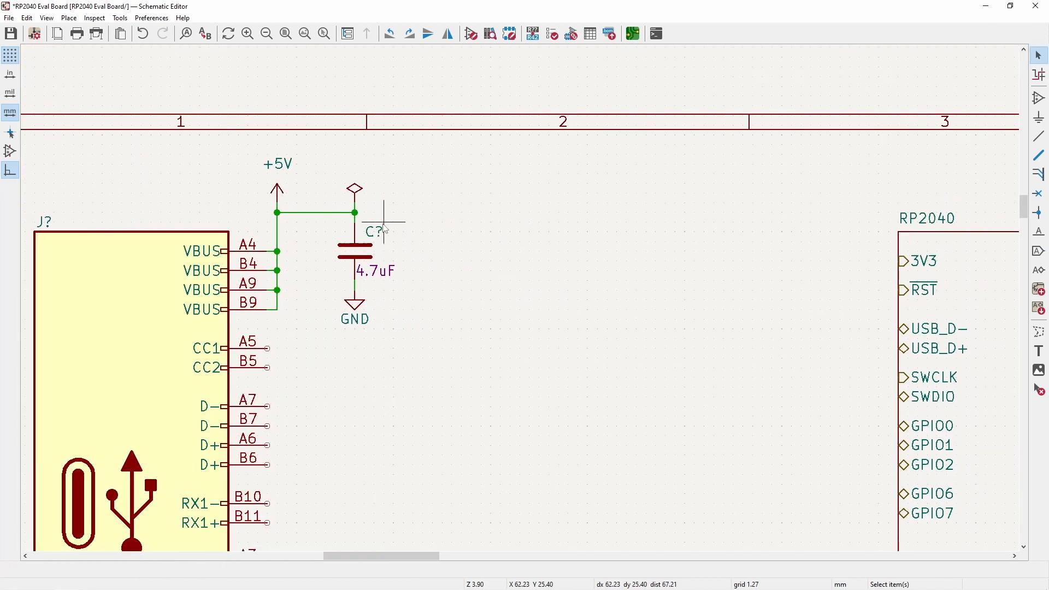
key("w")
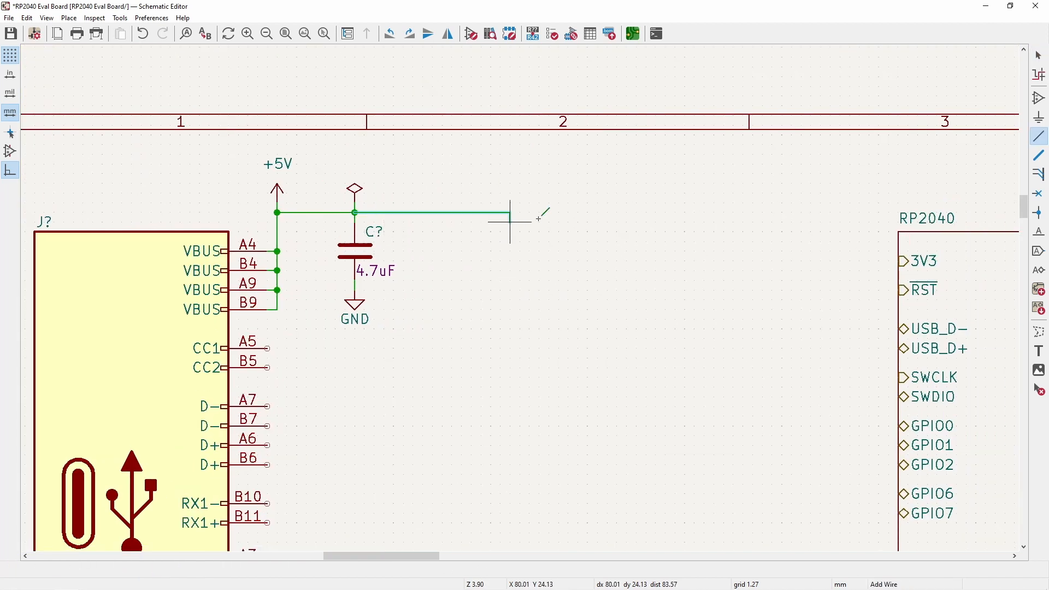
double_click(472, 212)
key("Escape")
- Place the ST1L05APU33R fixed-output voltage regulator with its Vi pin level with the end of the +5V wire
left_click(1040, 98)
left_click(606, 159)
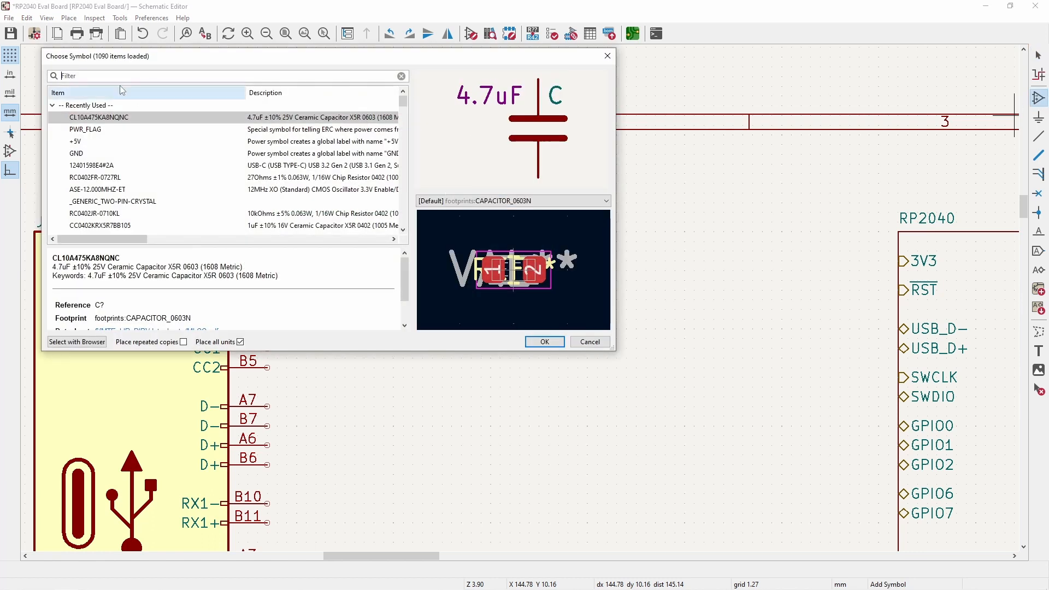
type("st1l05")
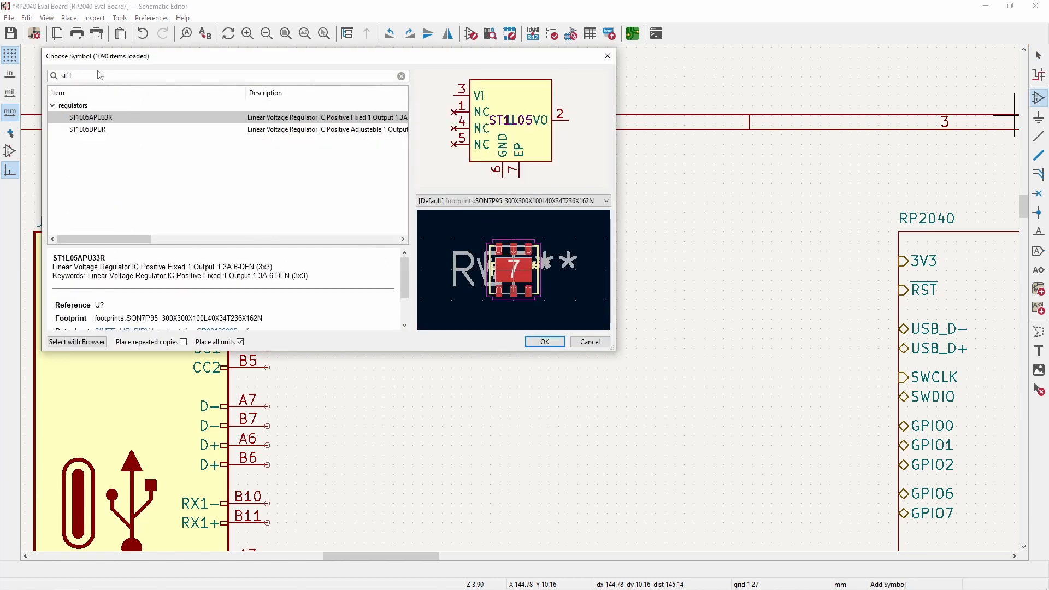
left_click(96, 130)
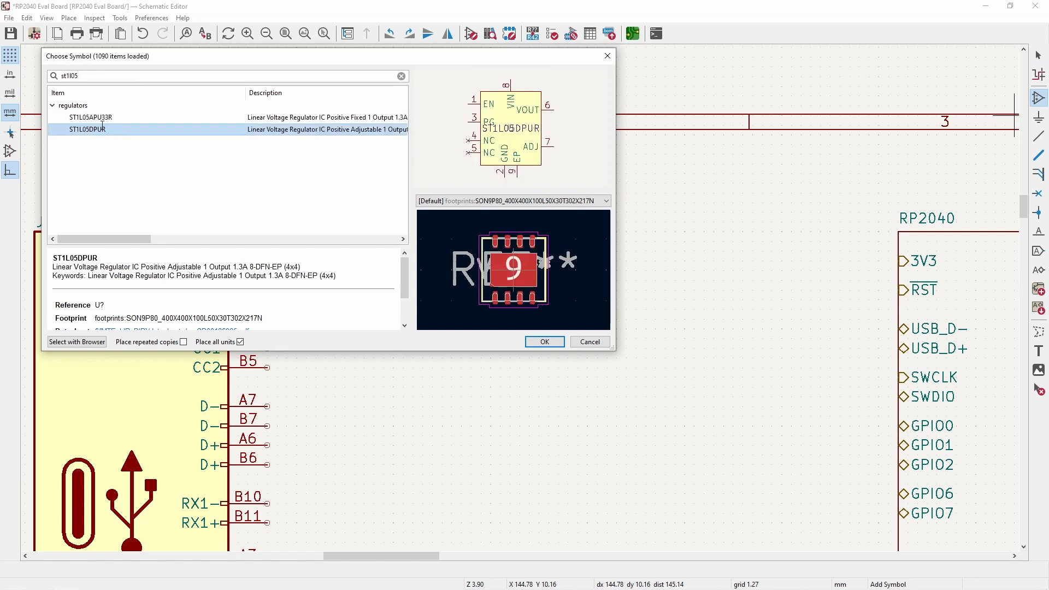
left_click(102, 121)
left_click(102, 131)
left_click(101, 119)
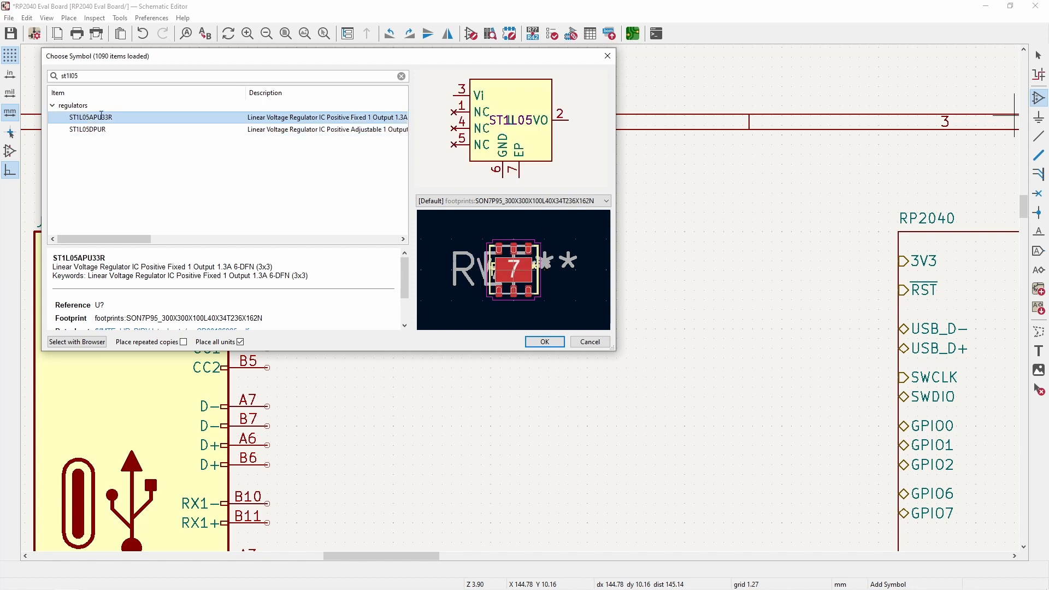
double_click(102, 117)
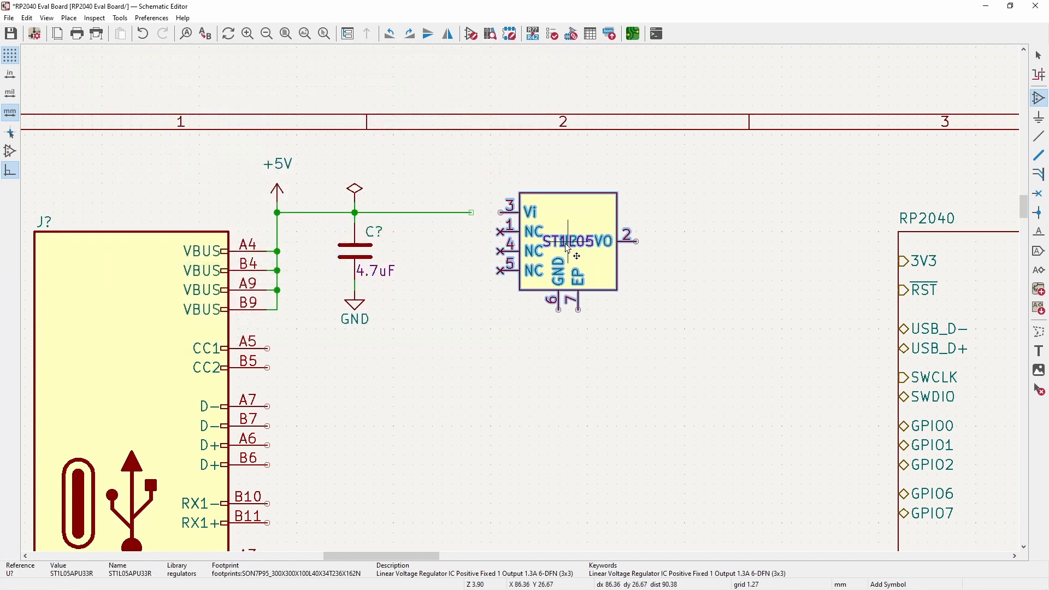
left_click(567, 244)
key("Escape")
- Move the regulator's ST1L05 value below its lower right corner and its reference above its upper left corner
scroll(568, 224, "up", 2)
left_click(520, 194)
key("m")
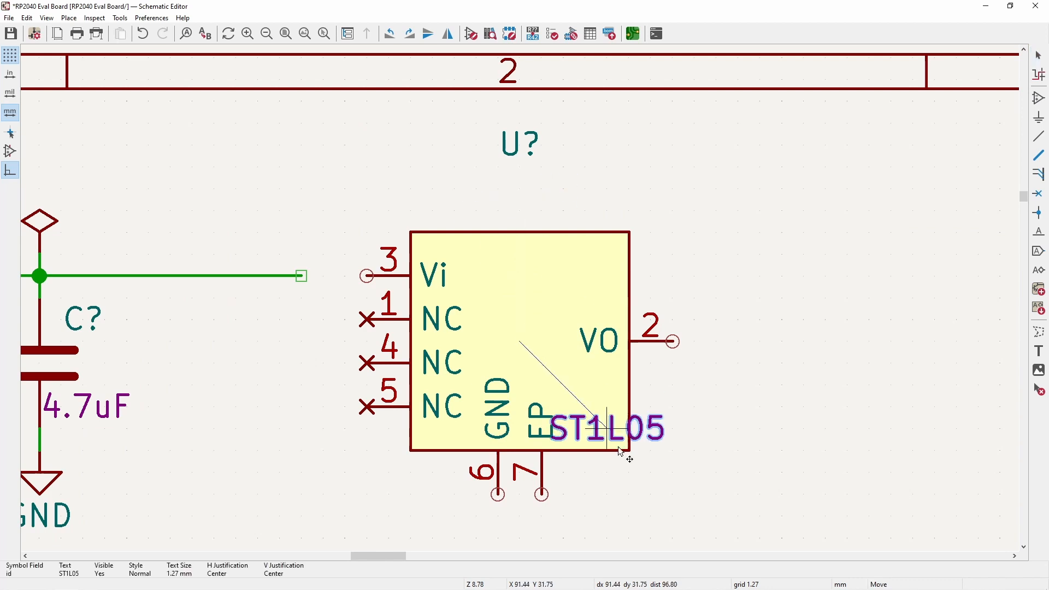
left_click(621, 495)
left_click(519, 144)
key("m")
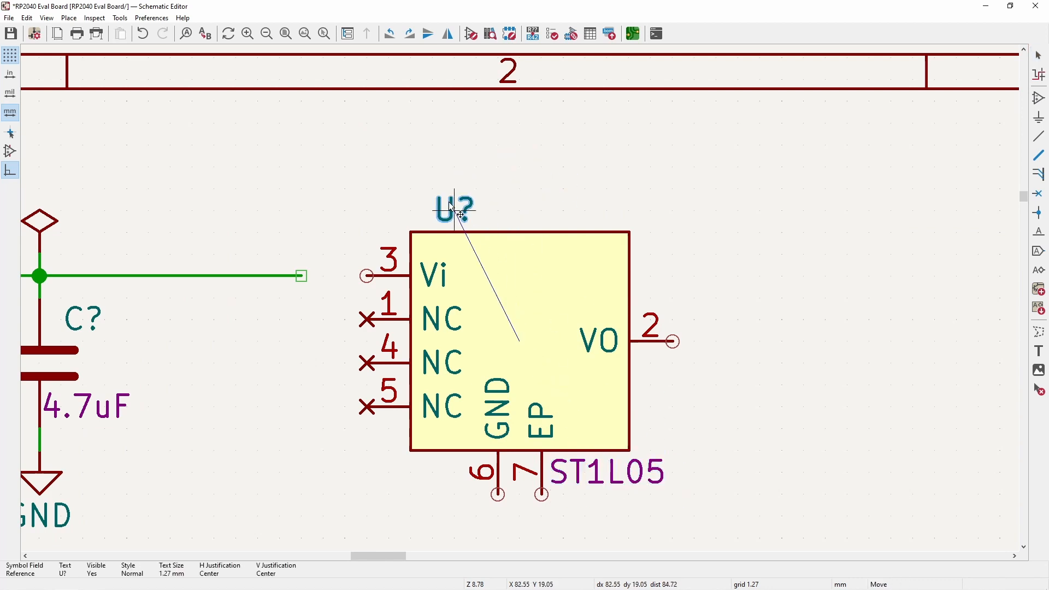
left_click(435, 210)
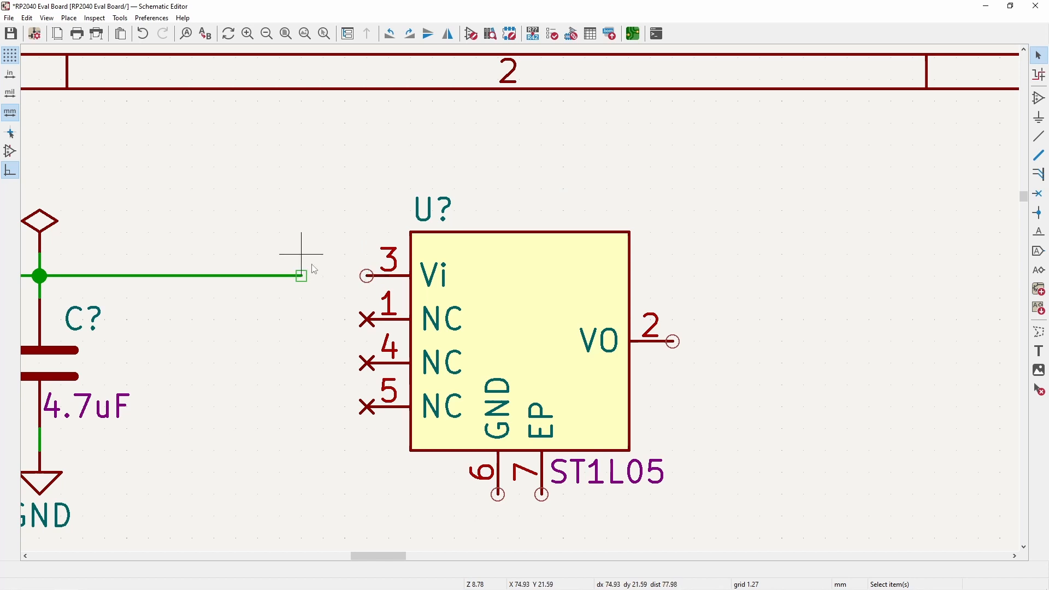
- Extend the +5V wire to the regulator's Vi pin 3
left_click_drag(301, 276, 367, 276)
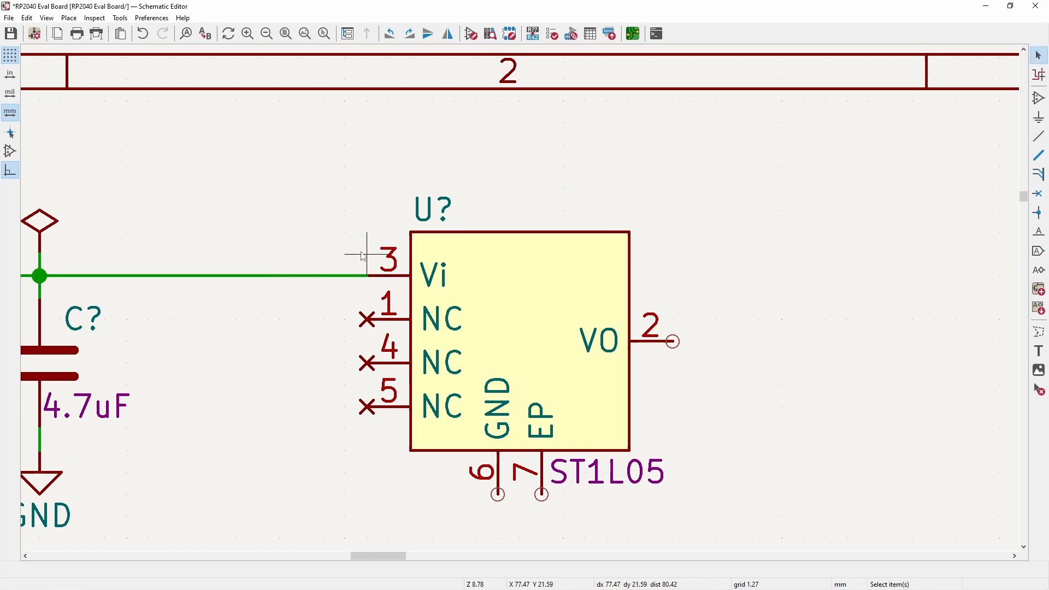
- Place the 1uF 0402 capacitor CC0402KRX5R7BB105 between the 4.7uF capacitor and the regulator, with reference and value on its right side
left_click(1039, 99)
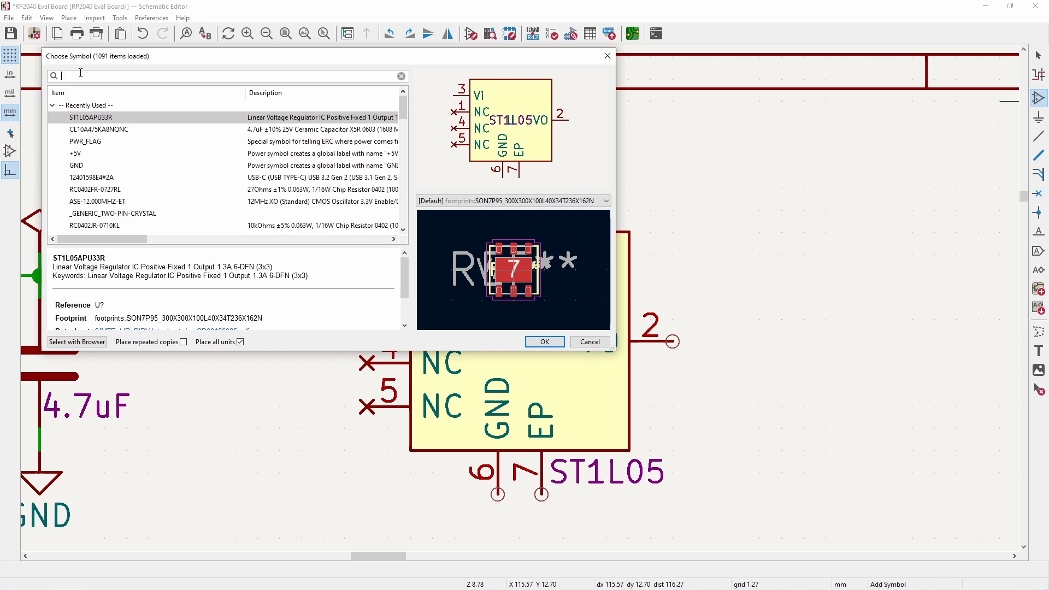
type("1uf")
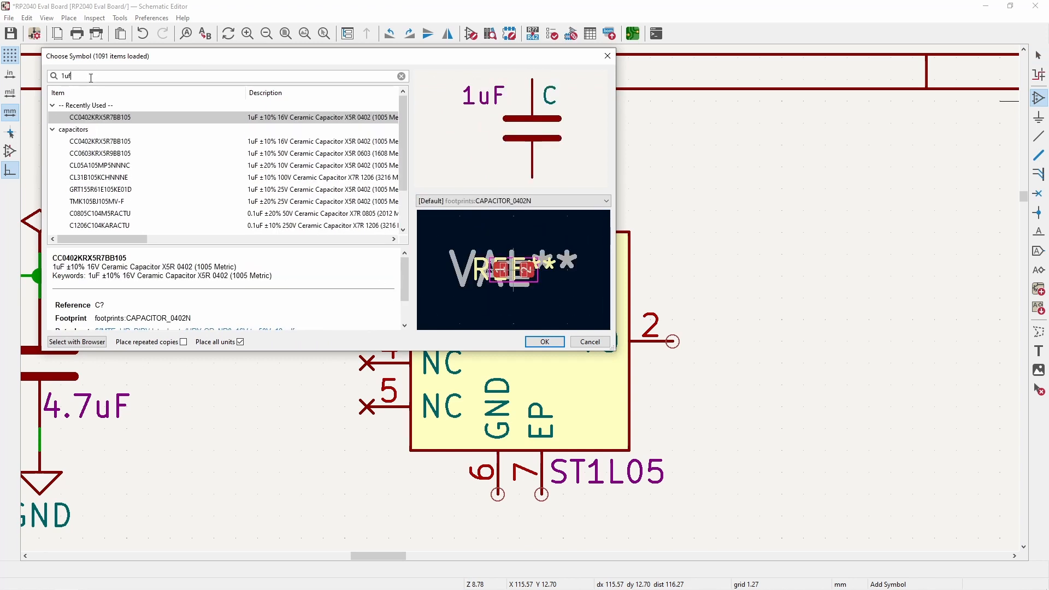
type(" 0402")
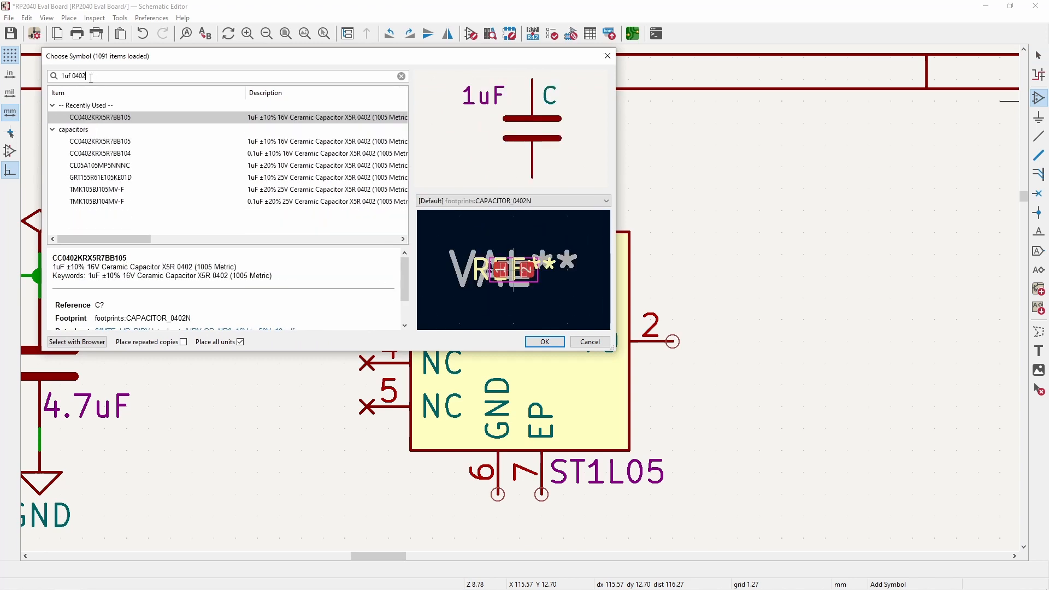
double_click(163, 114)
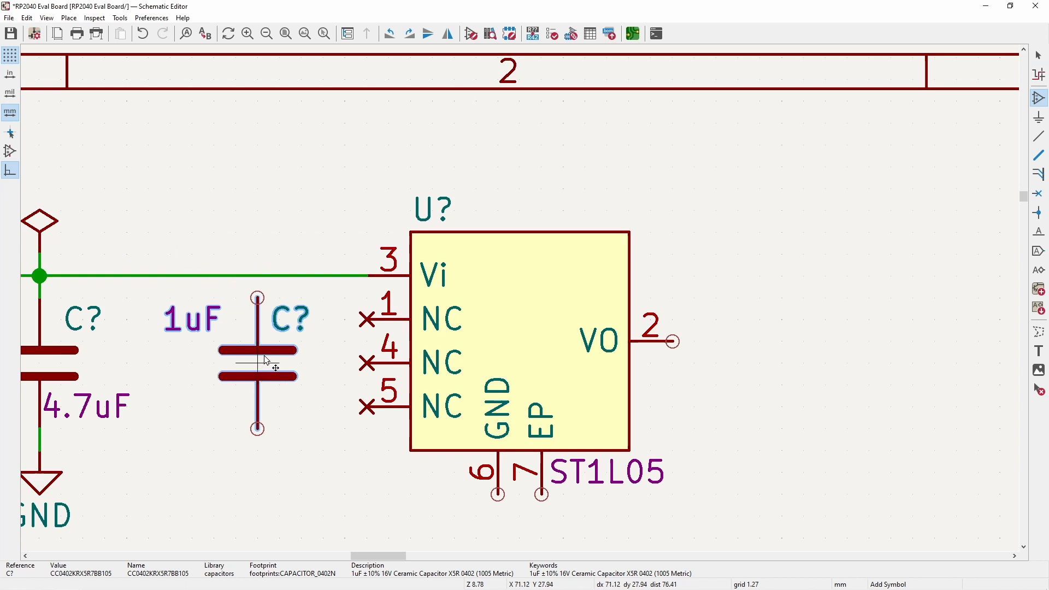
left_click(268, 360)
left_click_drag(346, 335, 269, 324)
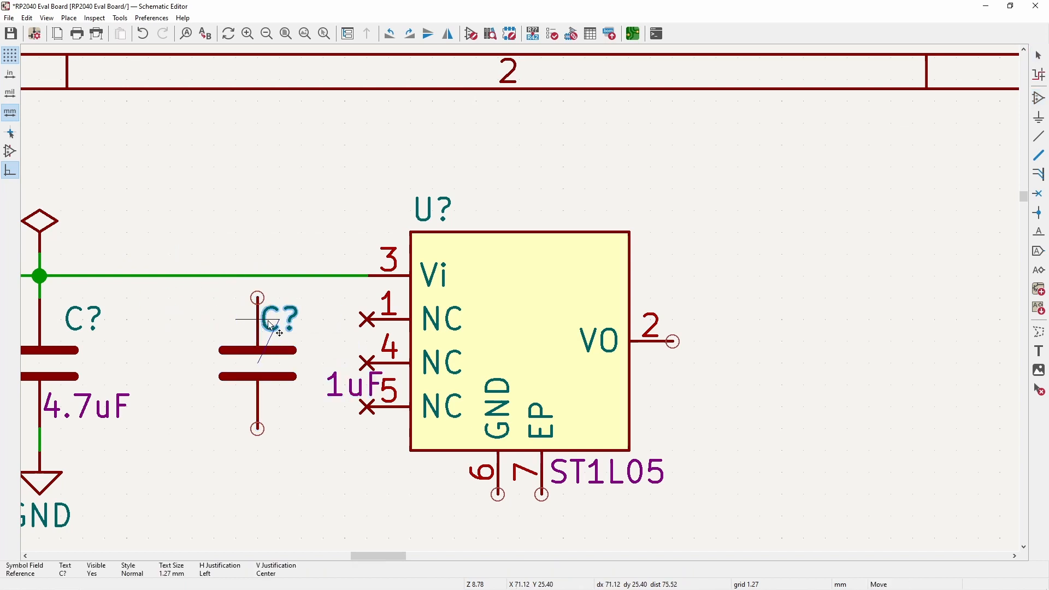
left_click_drag(329, 386, 264, 407)
- Wire the 1uF capacitor's top pin up to the +5V wire
left_click(259, 299)
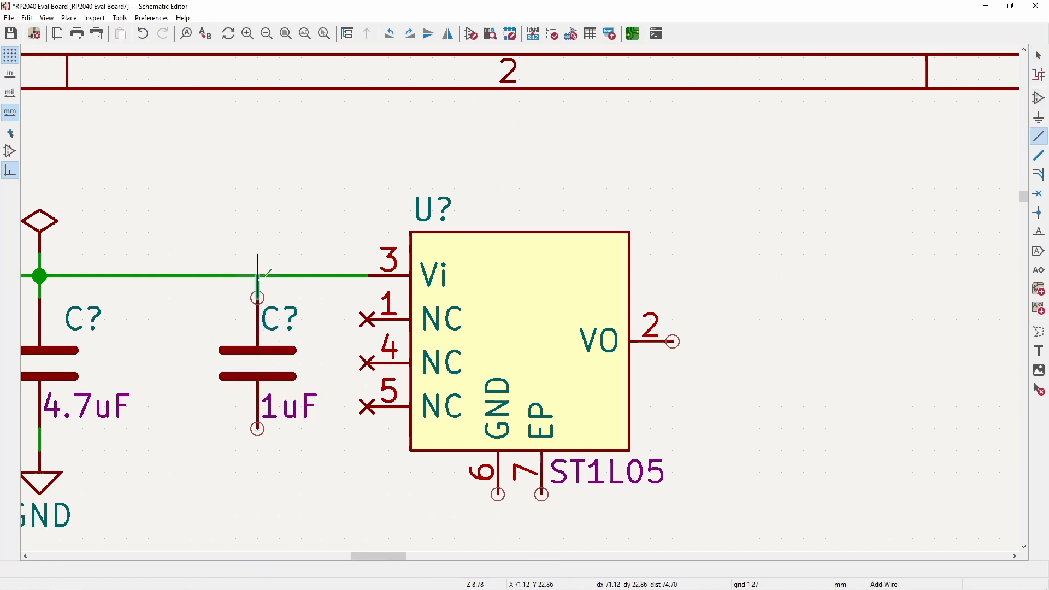
left_click(259, 277)
key("Escape")
- Wire the 1uF capacitor's bottom pin to the regulator's GND pin 6 and join EP pin 7 to that wire
key("w")
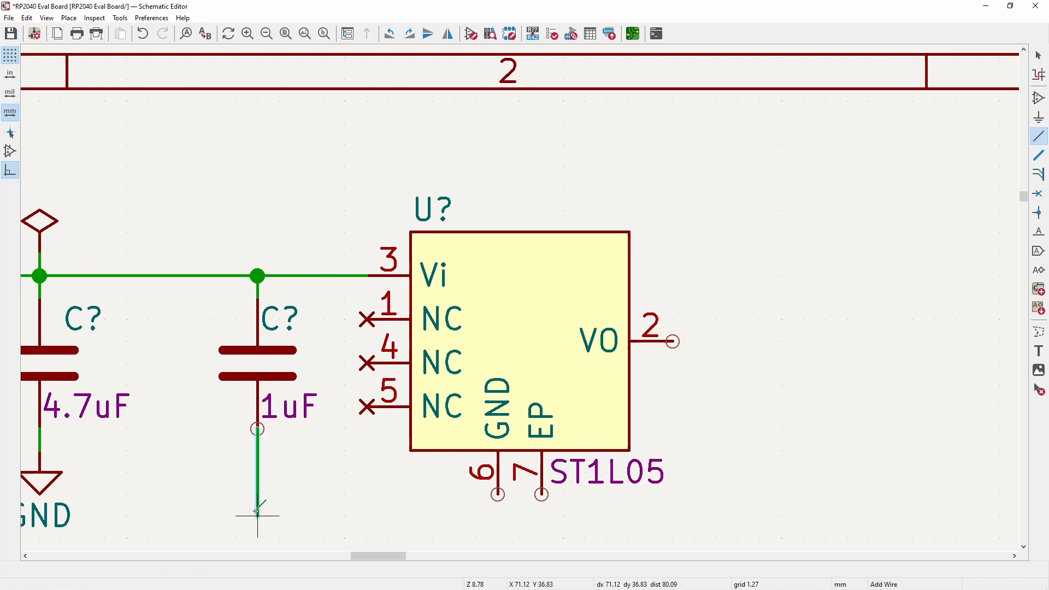
left_click(492, 502)
left_click(542, 496)
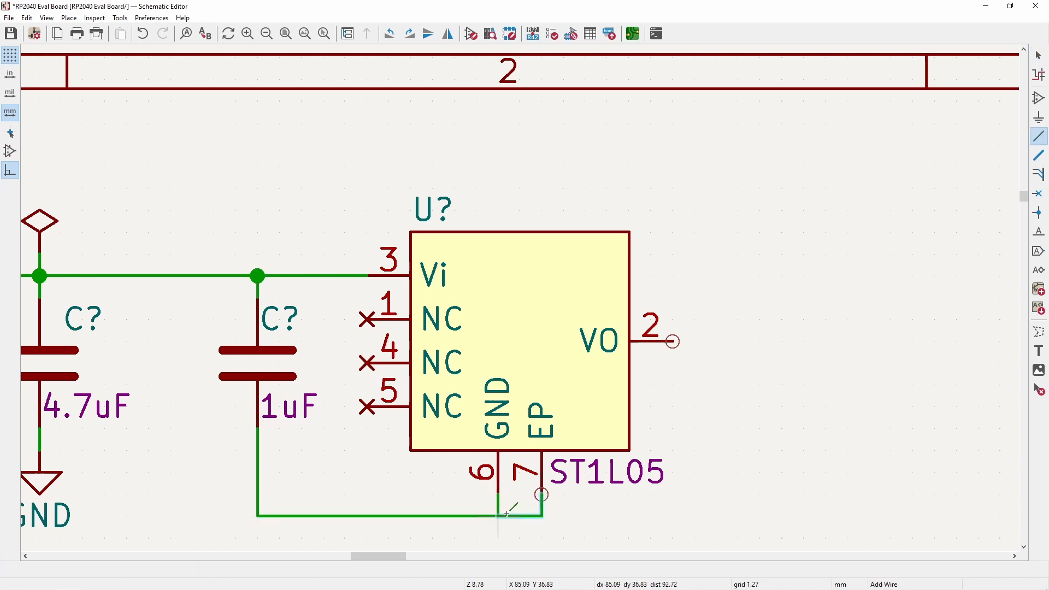
left_click(499, 516)
- Place a duplicate GND symbol at the junction below the regulator's GND pin 6
scroll(389, 454, "down", 2)
key("ctrl+d")
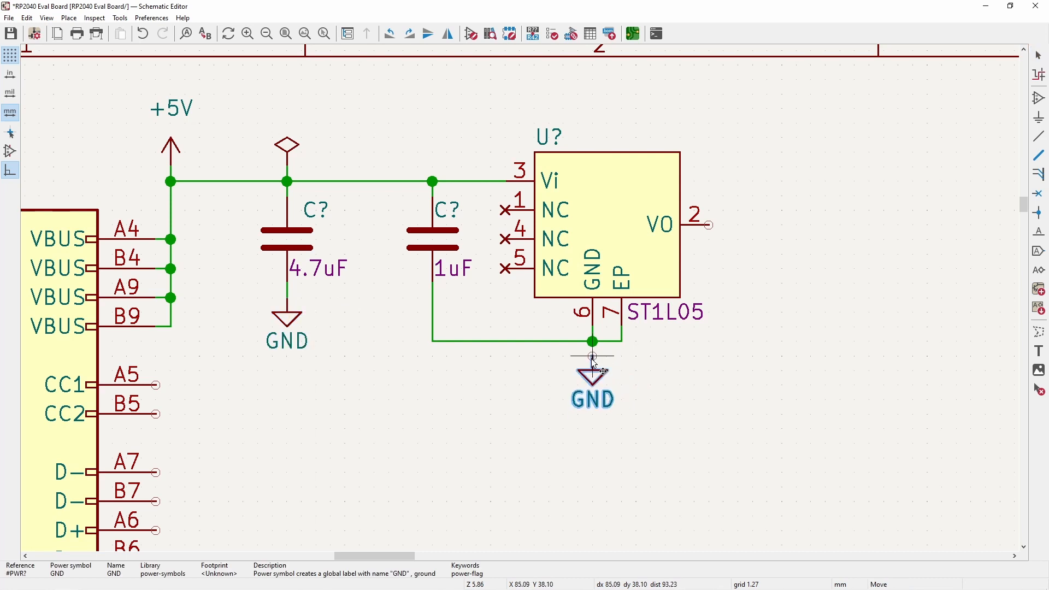
left_click(594, 364)
key("Escape")
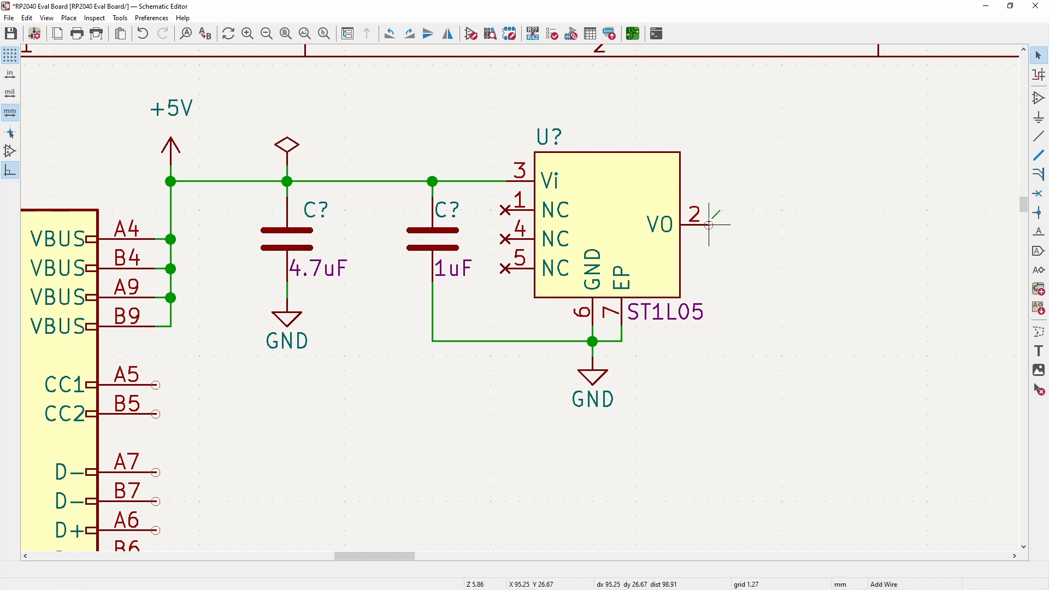
- Draw a wire from the regulator's VO pin 2 up to the Vi pin's level and on toward the RP2040 sheet
key("w")
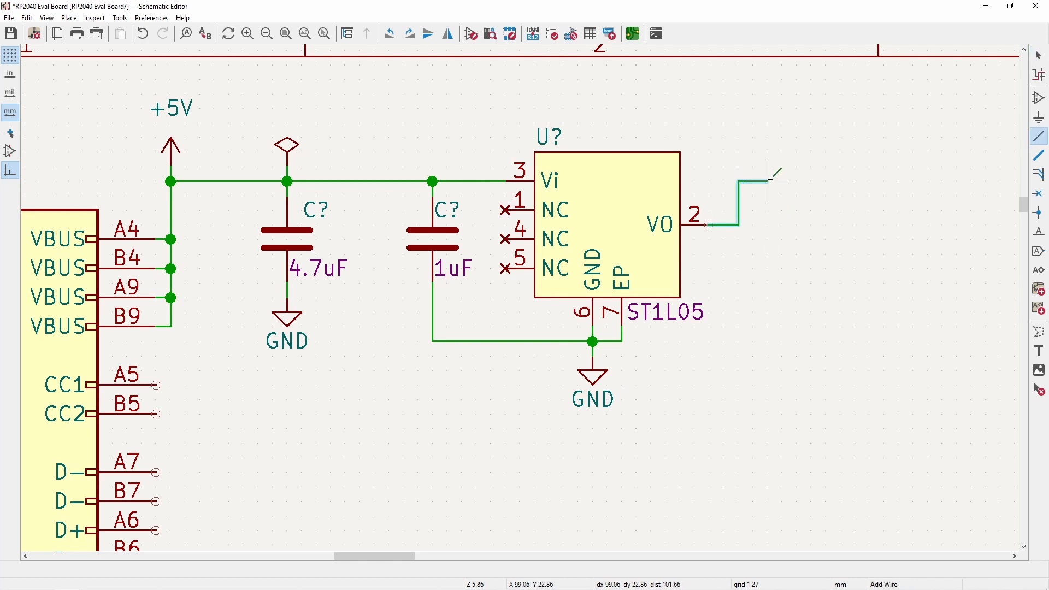
double_click(796, 181)
key("Escape")
- Duplicate the 4.7uF input capacitor and place the copy below the end of the regulator's output wire
middle_click_drag(796, 180, 696, 171)
left_click(328, 229)
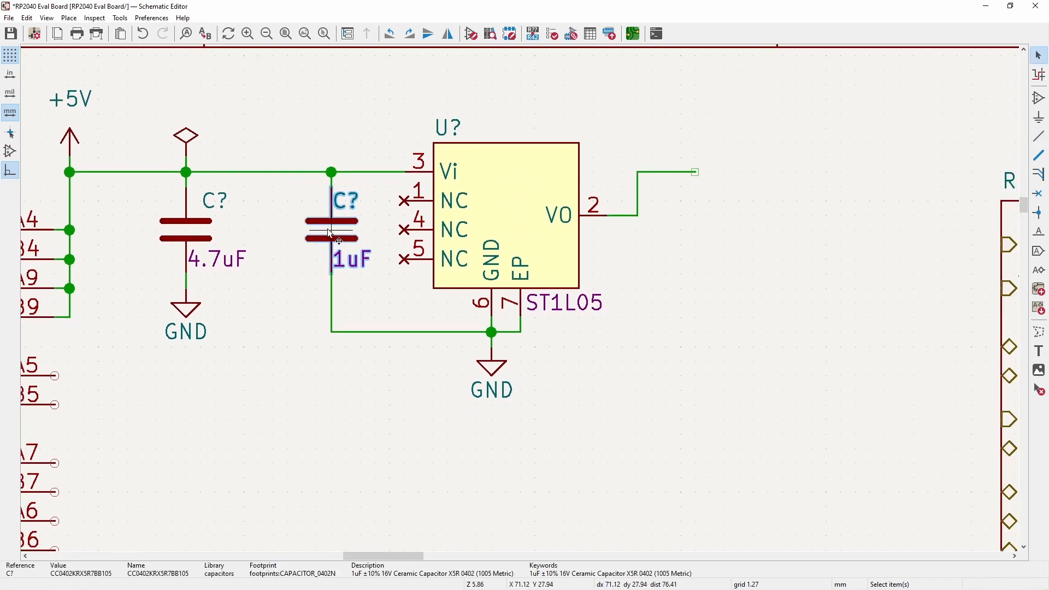
left_click(190, 234)
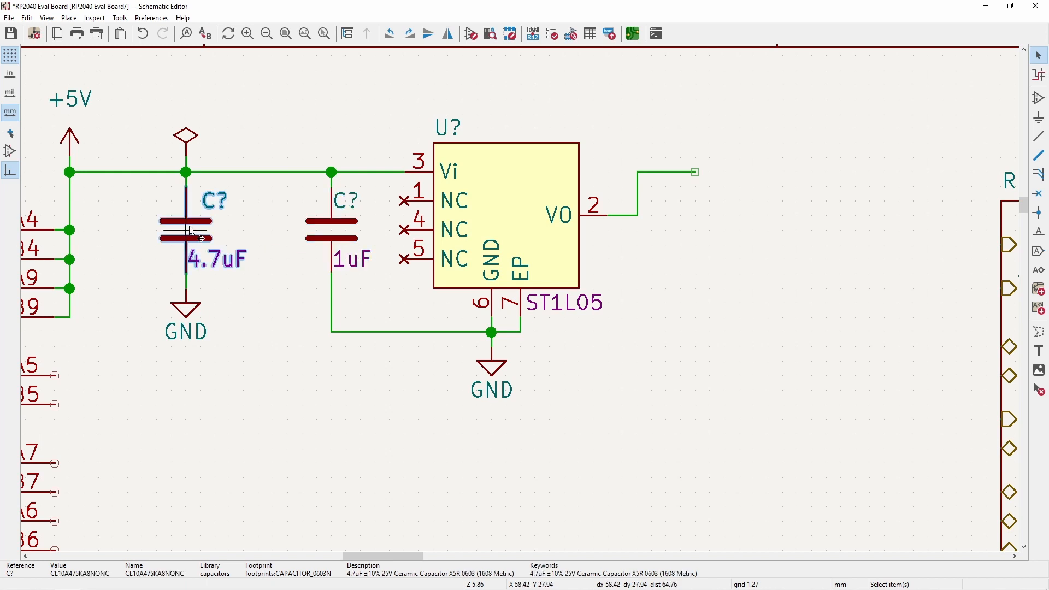
key("ctrl+d")
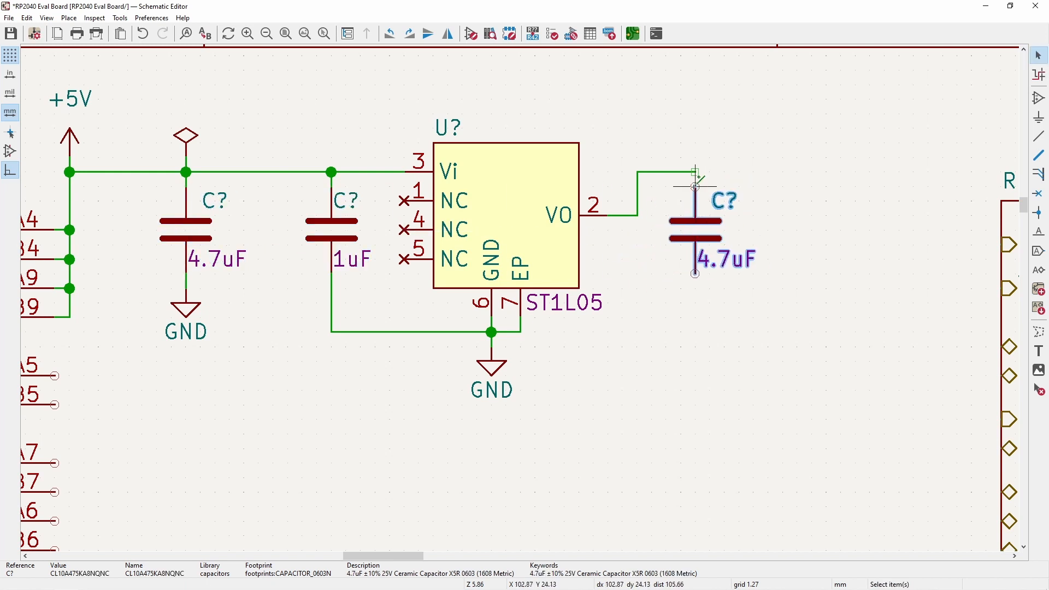
left_click(695, 187)
- Wire the output capacitor's top pin to the regulator's output wire and its bottom pin to the ground wire below EP pin 7
key("w")
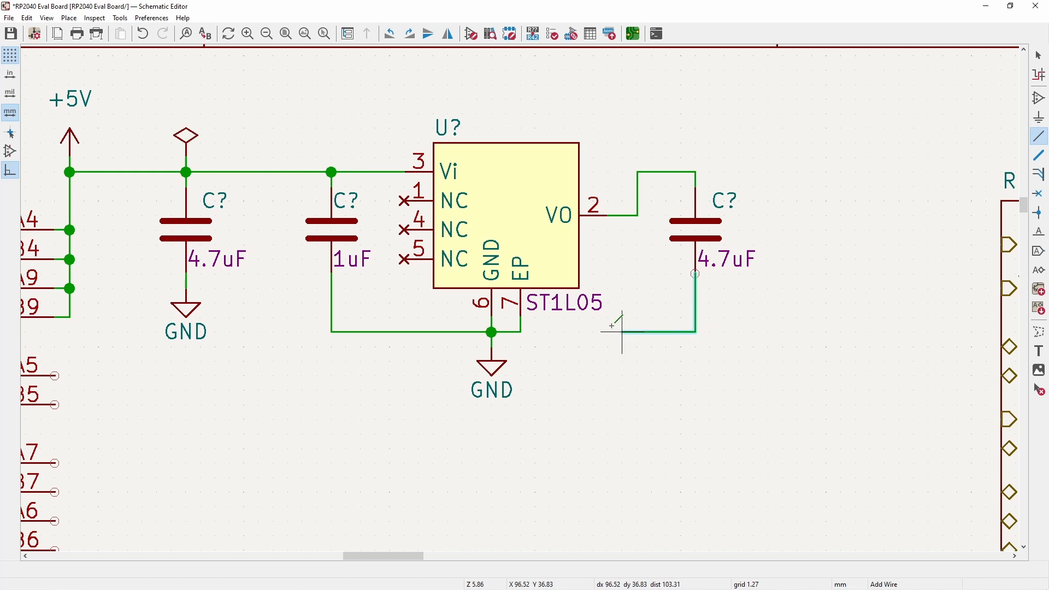
left_click(521, 332)
middle_click_drag(571, 290, 408, 290)
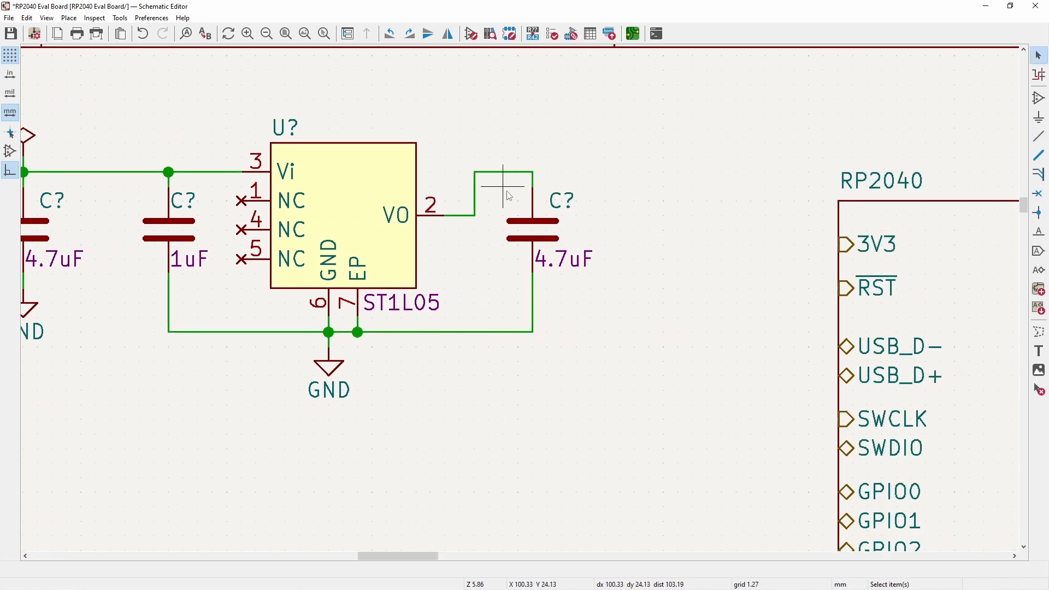
left_click(1039, 97)
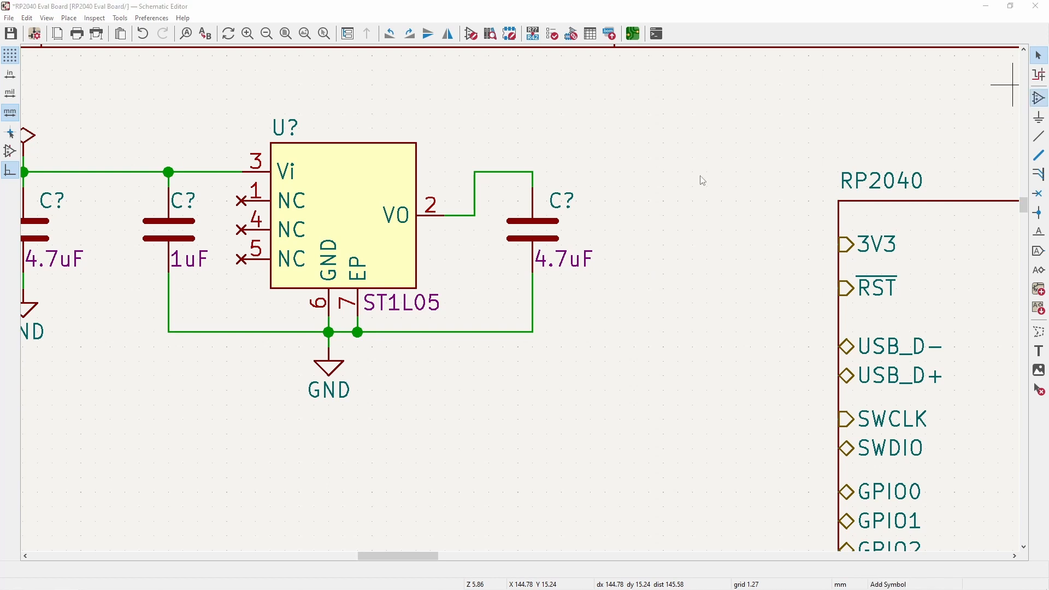
type("3v3")
key("Return")
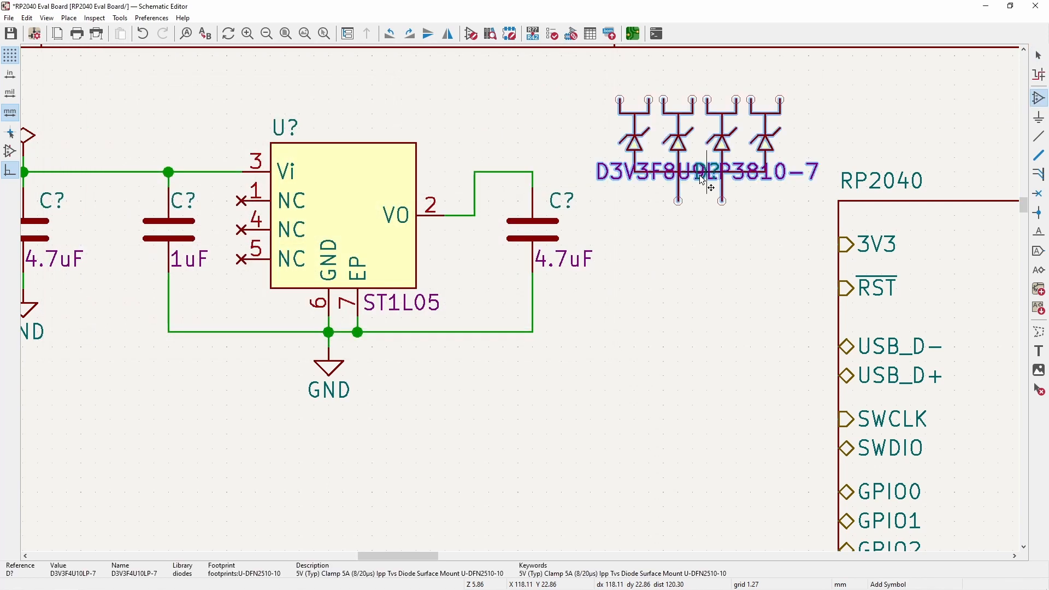
key("Escape")
- Place a +3V3 power symbol on the output wire above the 4.7uF output capacitor and move its label closer to the arrow
left_click(780, 125)
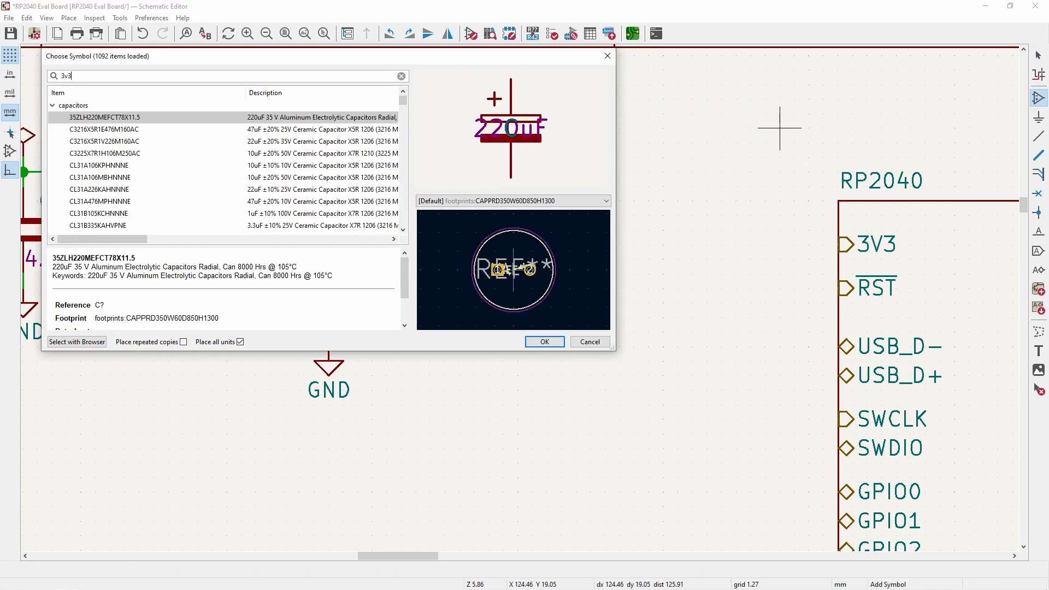
scroll(125, 141, "down", 1)
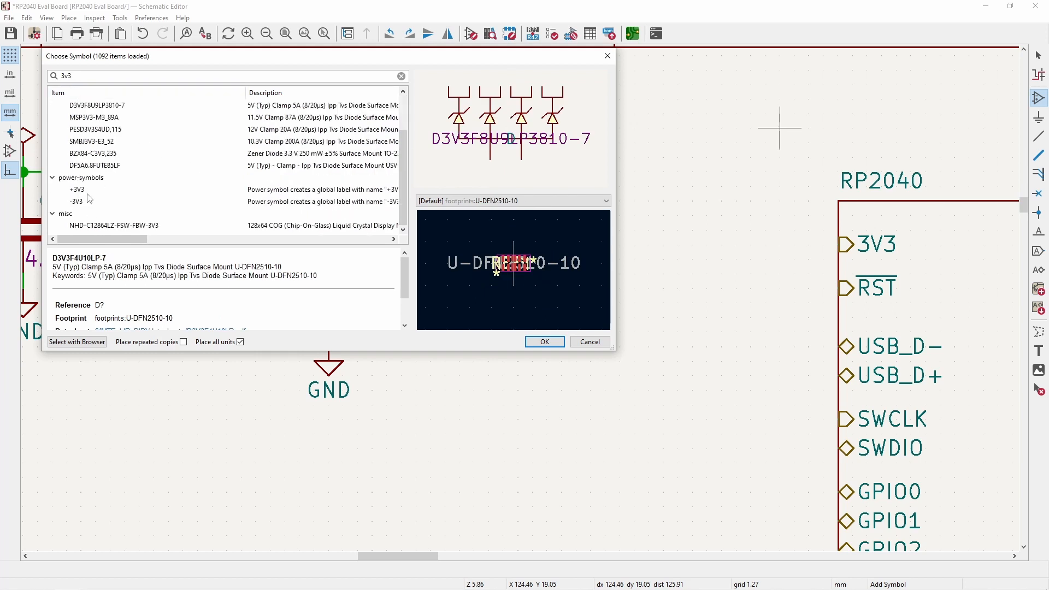
double_click(77, 190)
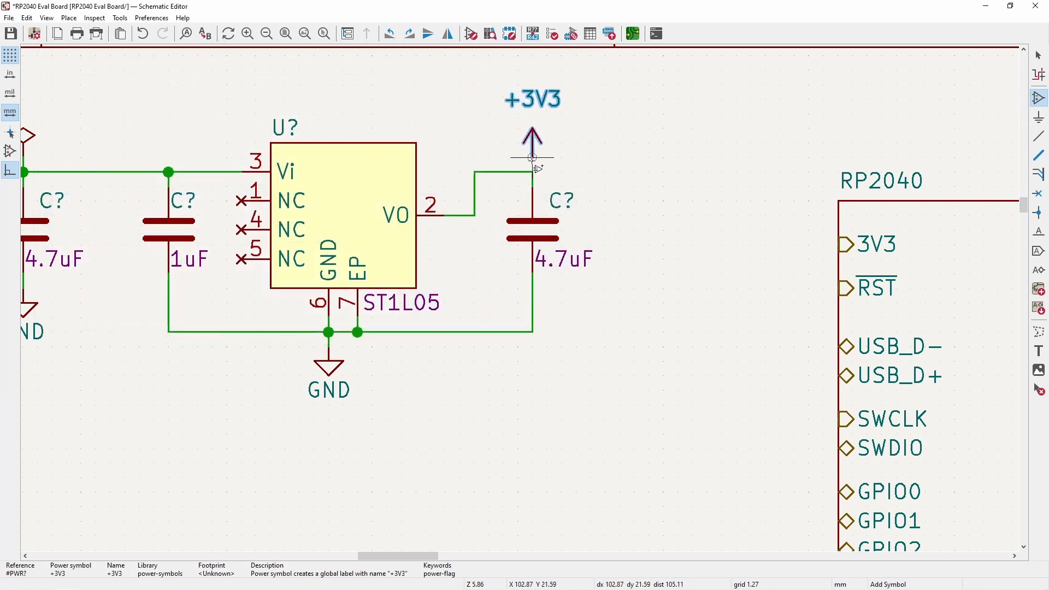
left_click(532, 172)
key("w")
left_click(424, 221)
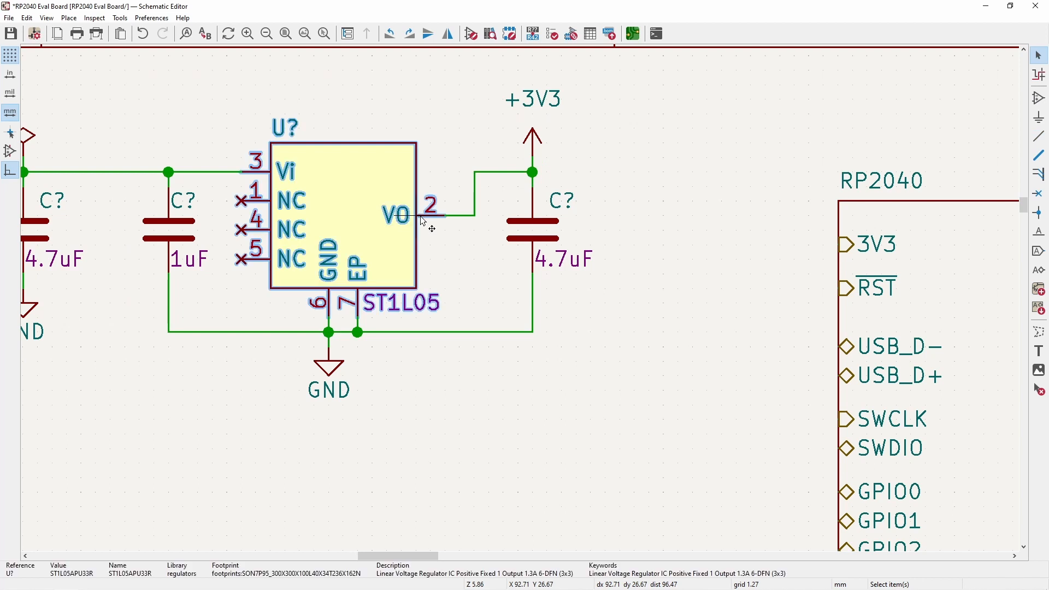
key("Escape")
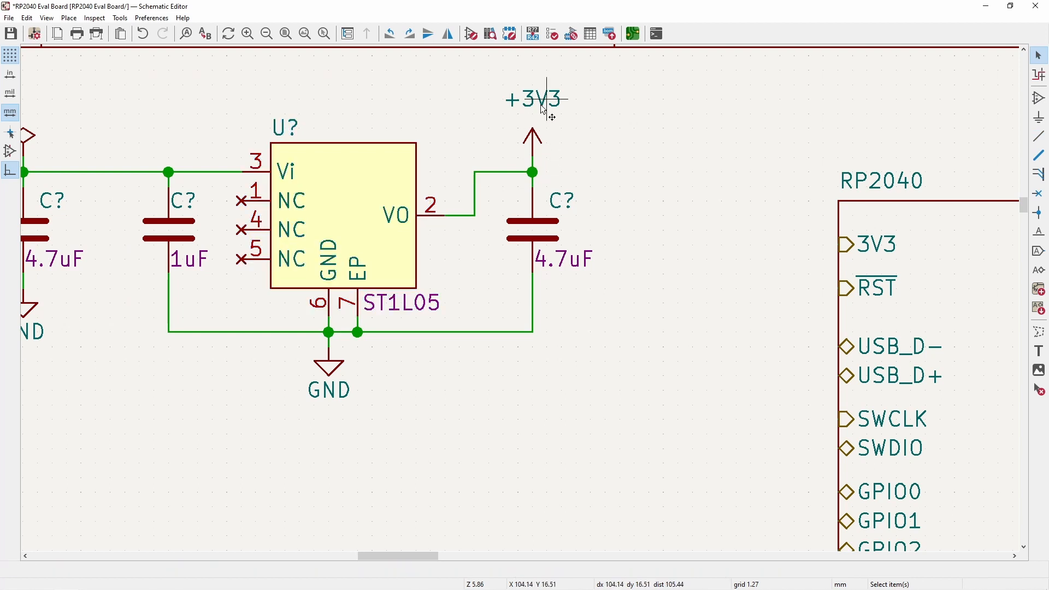
left_click_drag(546, 100, 546, 114)
scroll(523, 152, "down", 6)
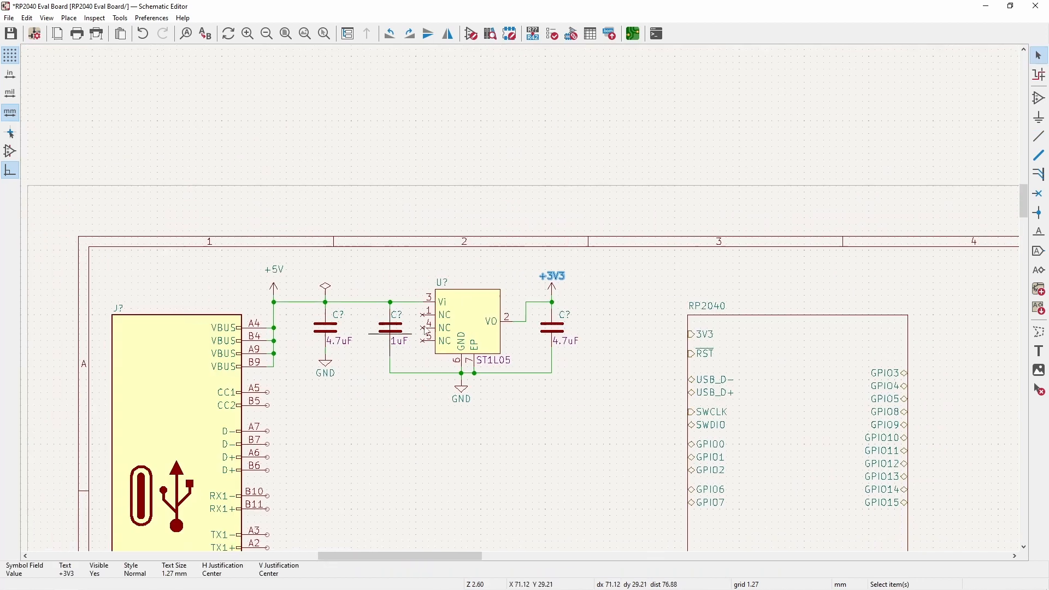
scroll(514, 327, "up", 5)
scroll(503, 284, "down", 2)
scroll(496, 264, "up", 1)
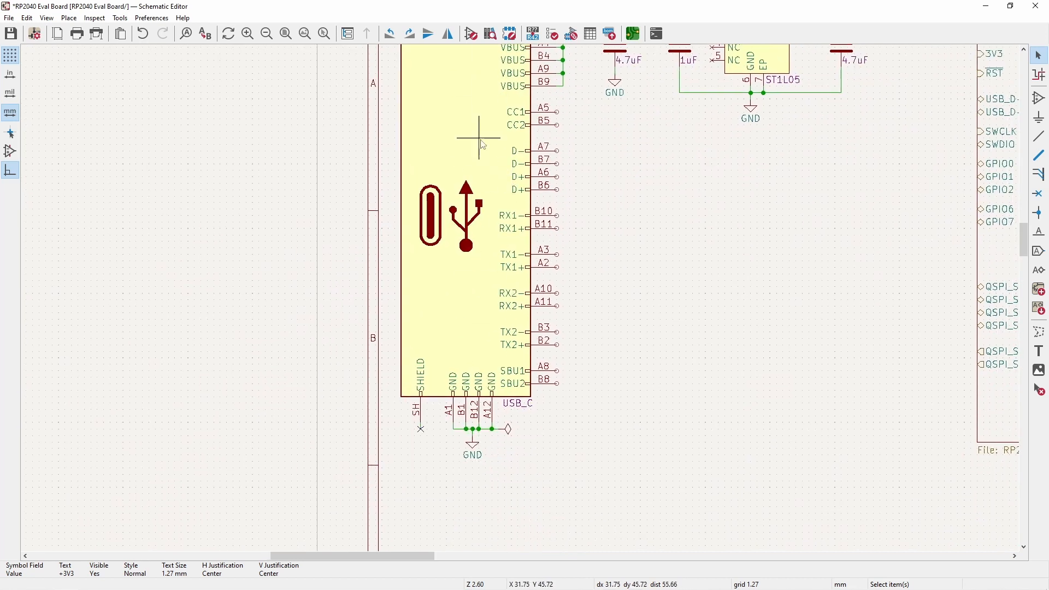
- Move the RP2040 sheet upward so that its 3V3 pin lines up with the regulator's +3V3 output line
middle_click_drag(496, 109, 446, 216)
middle_click_drag(788, 147, 447, 188)
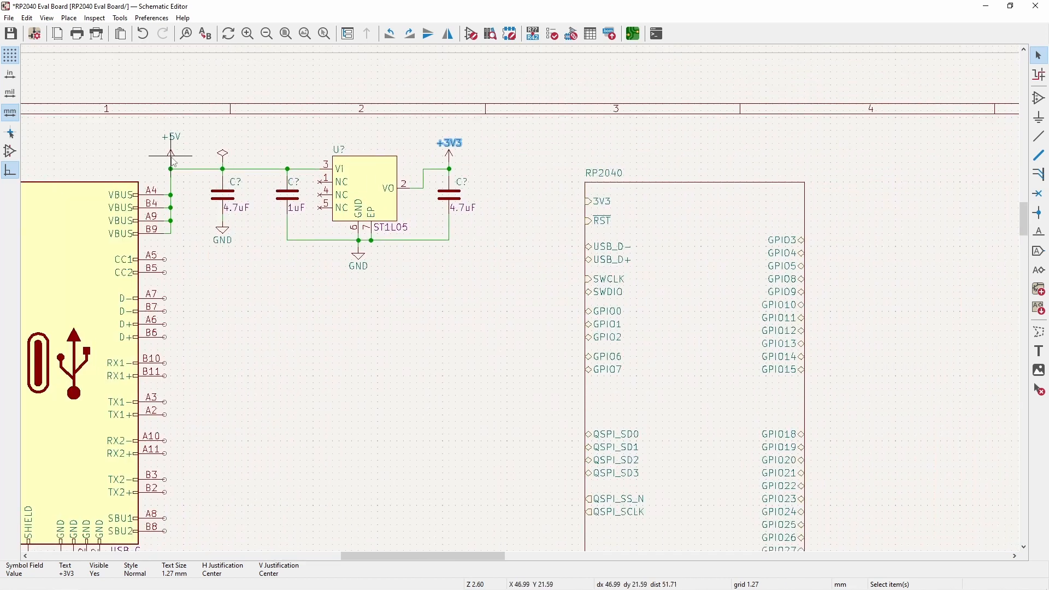
scroll(424, 139, "up", 4)
scroll(478, 230, "down", 6)
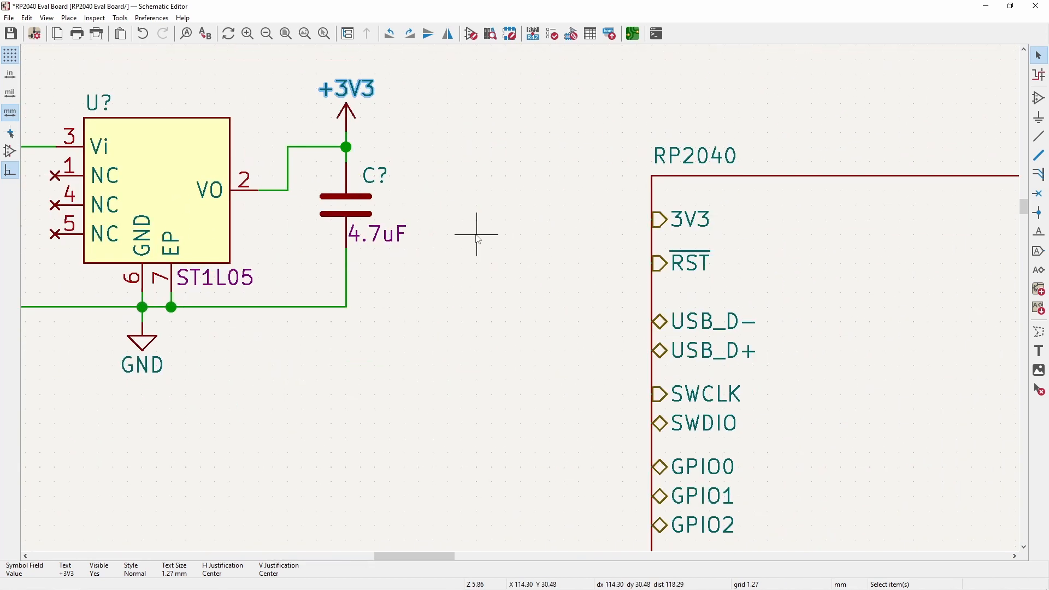
scroll(528, 301, "down", 2)
scroll(557, 333, "up", 2)
left_click(526, 304)
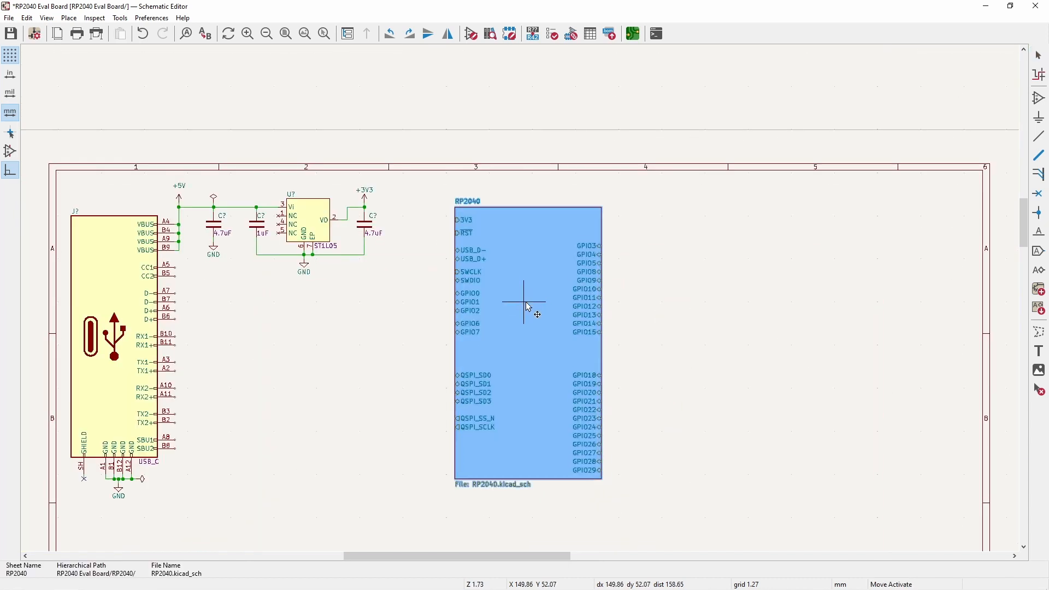
key("m")
left_click(523, 296)
- Wire the +3V3 node above the regulator's output capacitor to the 3V3 pin of the RP2040 sheet
scroll(489, 269, "up", 4)
key("w")
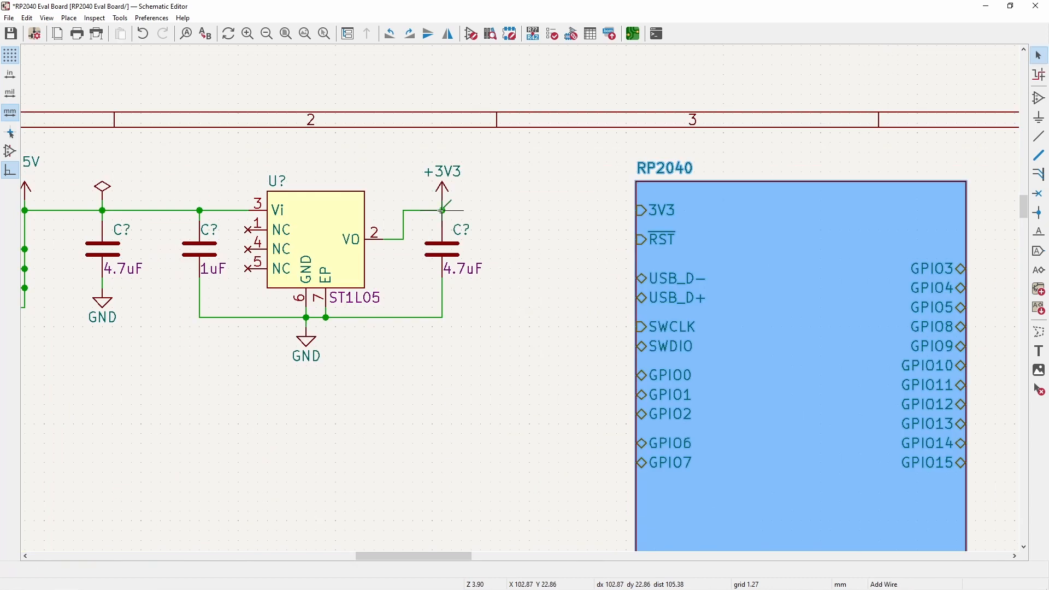
left_click(639, 211)
scroll(694, 251, "down", 2)
scroll(553, 352, "down", 3)
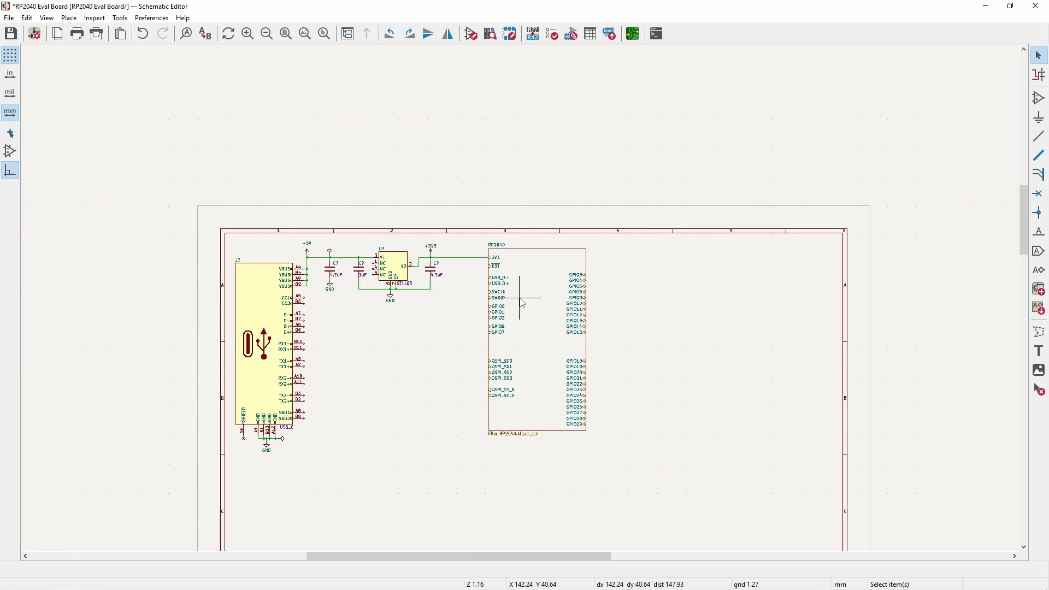
- Open the RP2040 sheet to view where 3V3 is used inside it, and return to the parent sheet
scroll(520, 298, "up", 3)
scroll(298, 224, "down", 1)
scroll(298, 224, "up", 1)
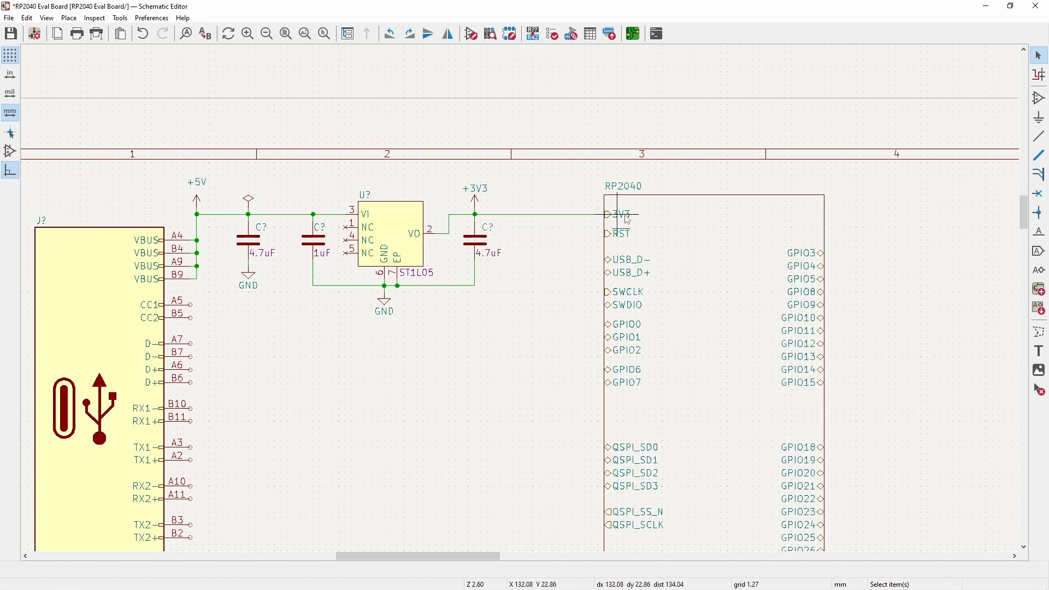
double_click(654, 232)
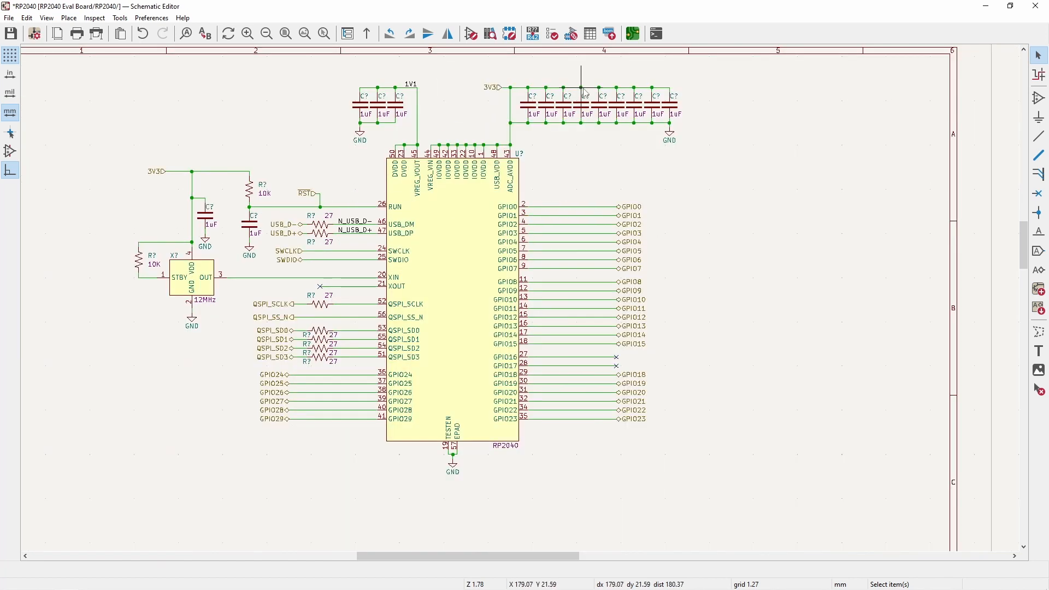
left_click(367, 33)
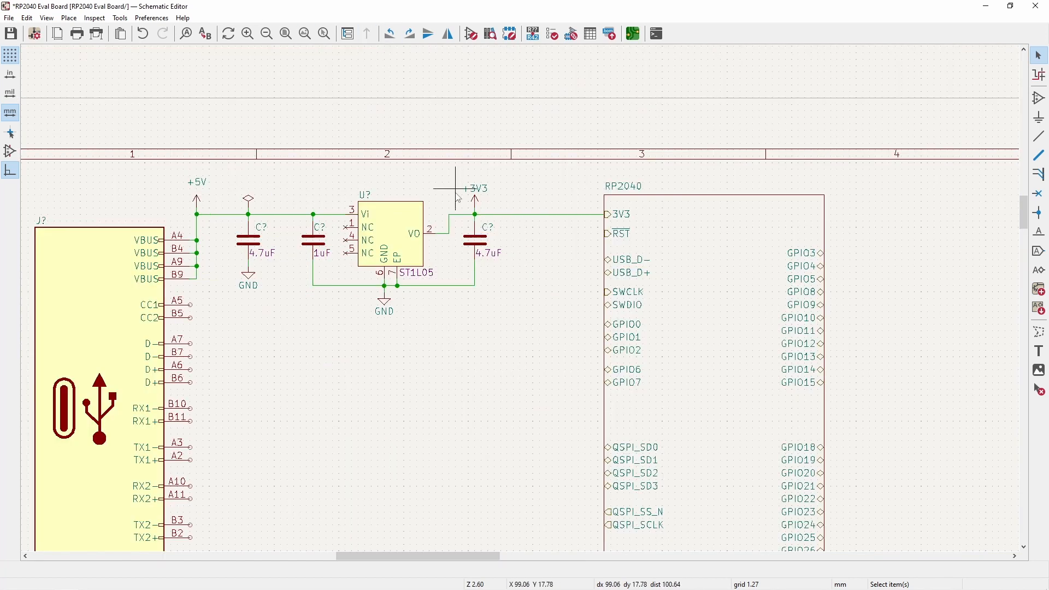
- Draw a wire stub about 14 mm long outward from the RP2040 sheet's RST pin and label its end ~{RST}
scroll(579, 250, "up", 2)
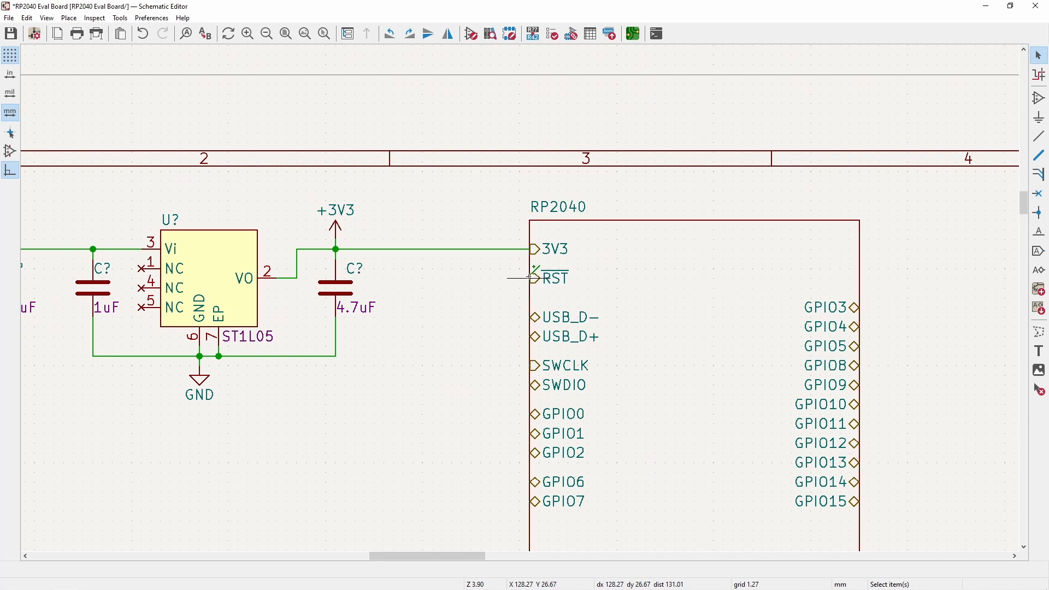
left_click(530, 278)
double_click(423, 278)
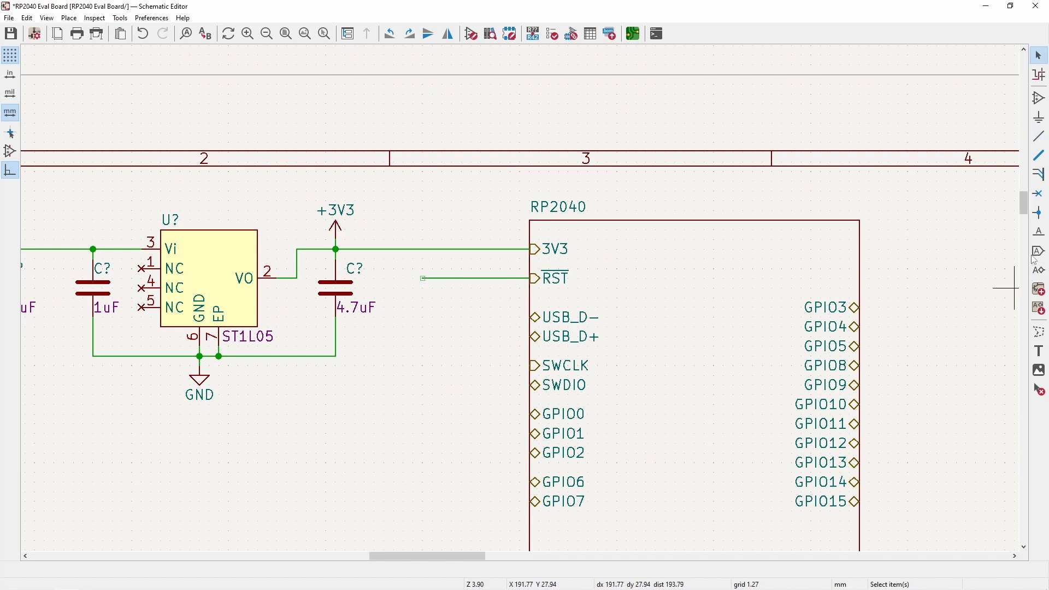
left_click(1039, 231)
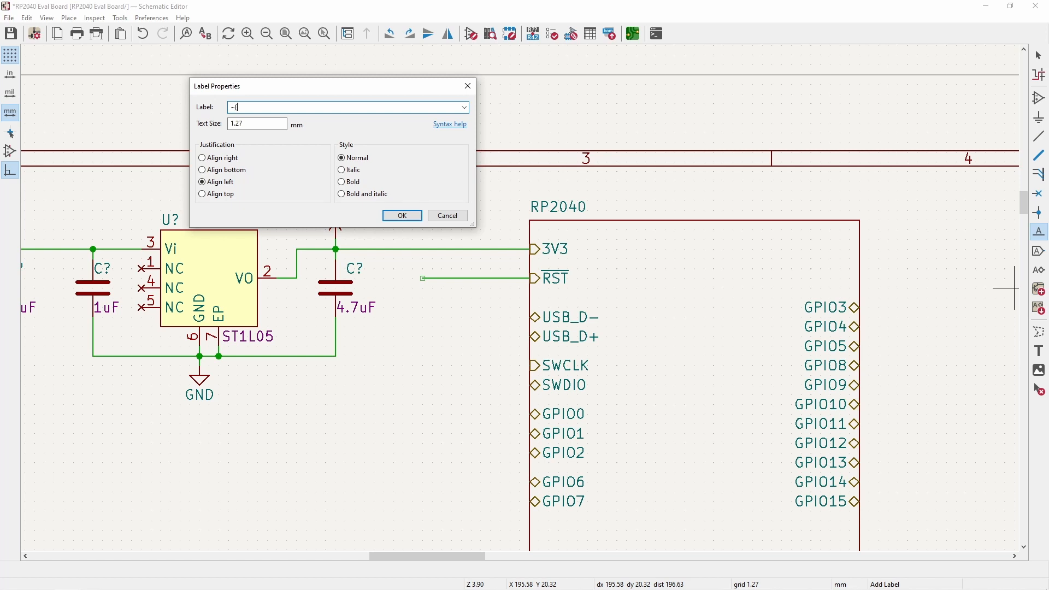
left_click(398, 218)
left_click(423, 279)
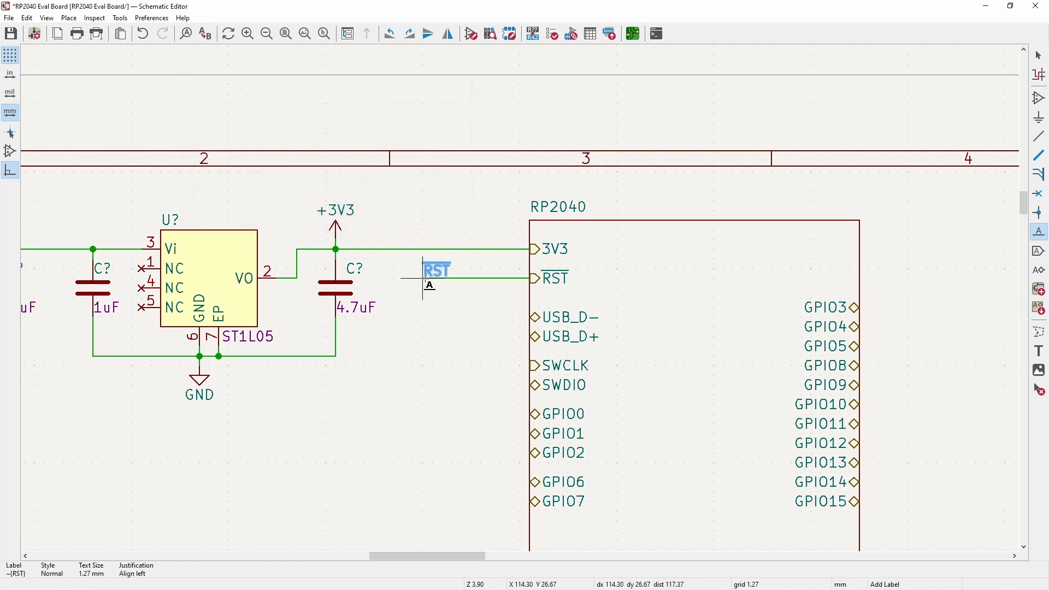
key("Escape")
- Draw wire stubs from the RP2040 sheet's USB_D- and USB_D+ pins, ending level with the RST stub
middle_click_drag(491, 308, 446, 206)
key("w")
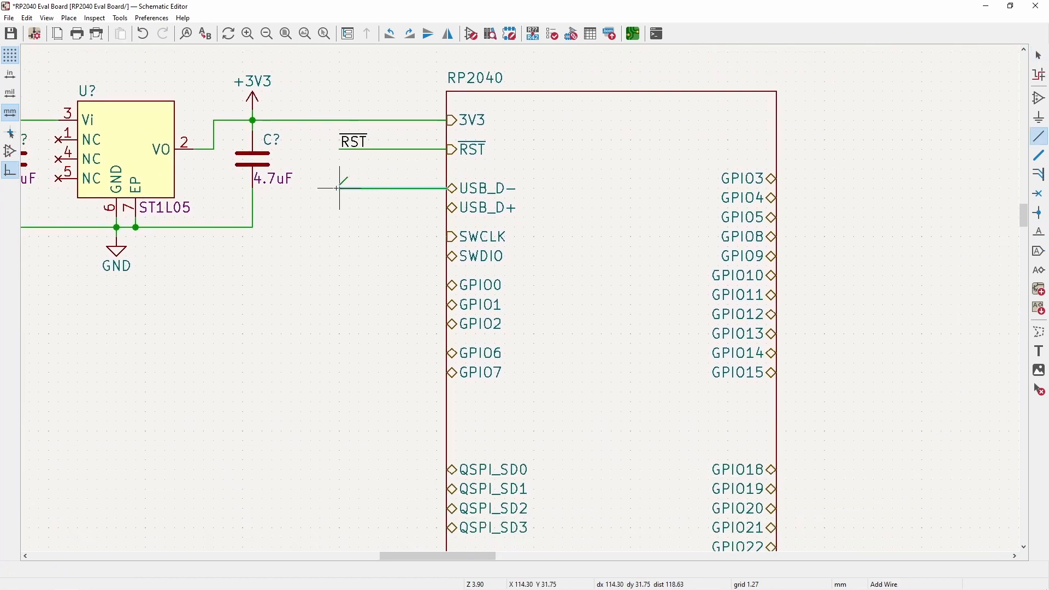
double_click(339, 188)
key("w")
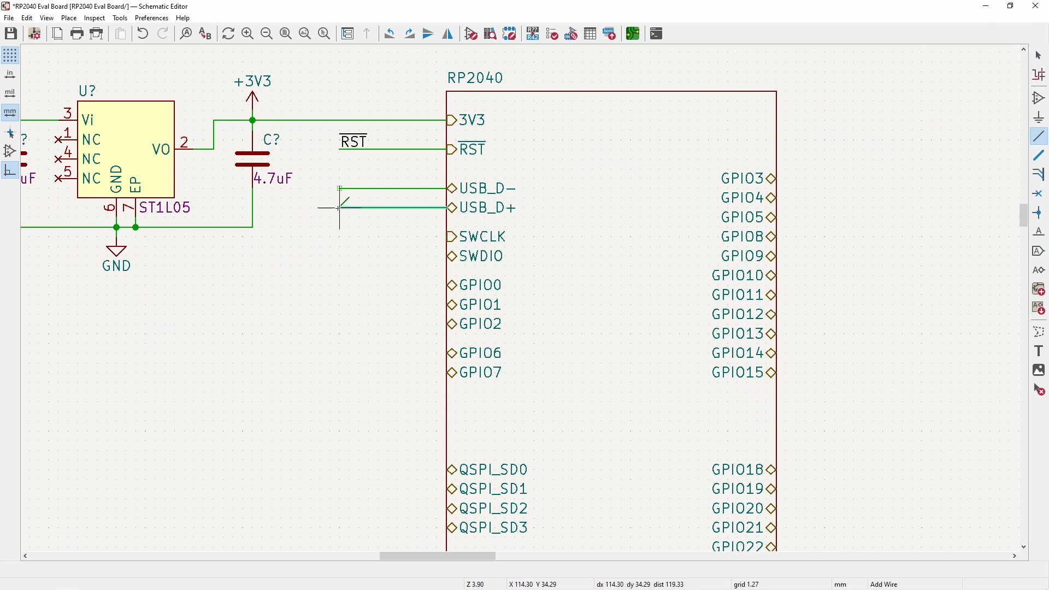
double_click(339, 207)
key("Escape")
- Add a net label USB_D+ at the free end of the USB_D+ wire stub
scroll(340, 208, "up", 3)
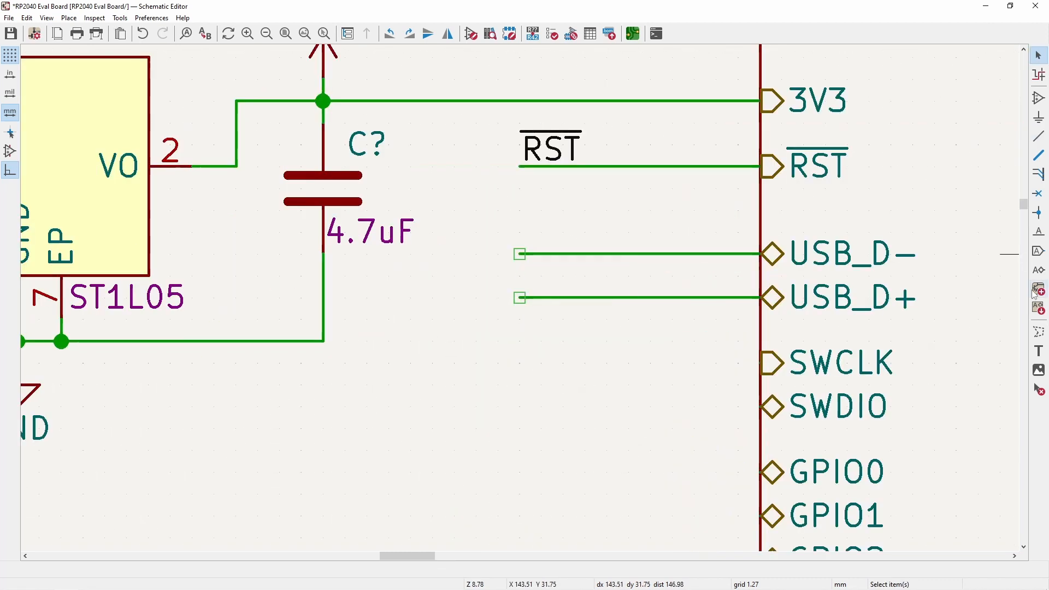
left_click(1039, 232)
left_click(572, 257)
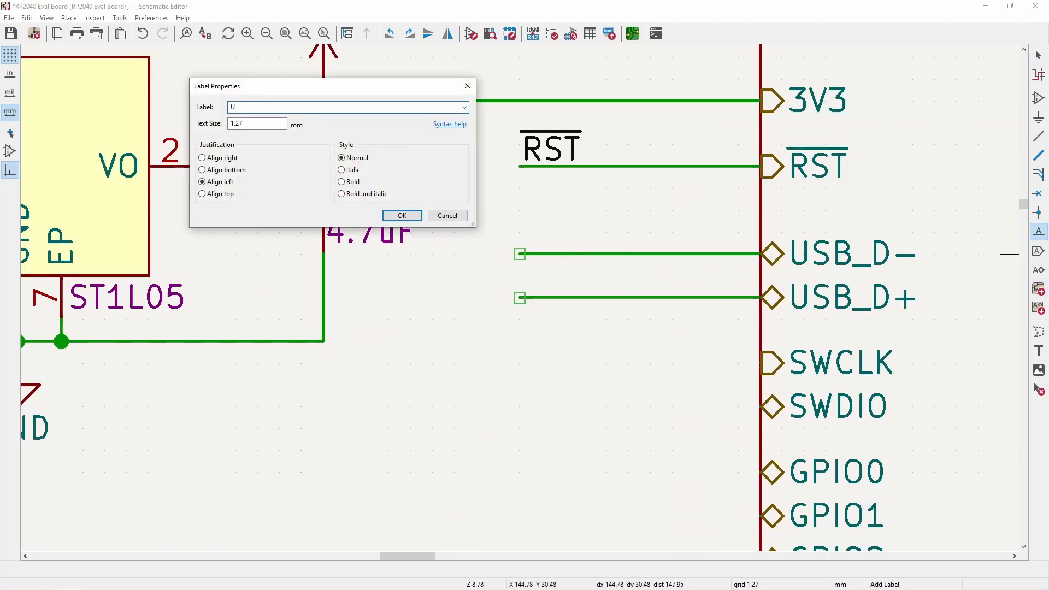
type("USB_D+")
key("Return")
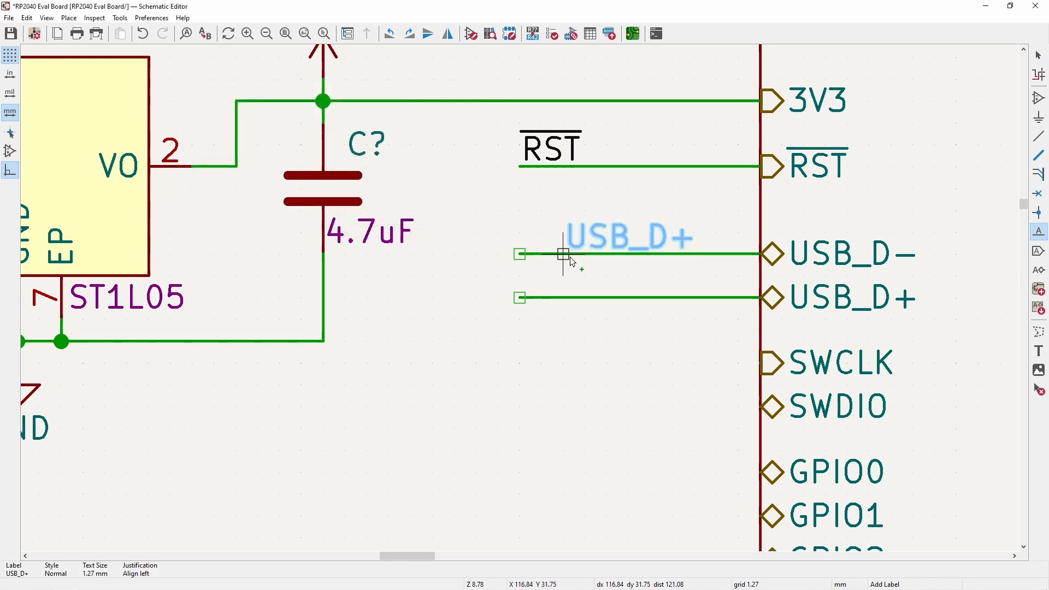
left_click(521, 298)
key("Escape")
- Duplicate the USB_D+ label onto the end of the USB_D- wire stub and rename the copy USB_D-
key("ctrl+d")
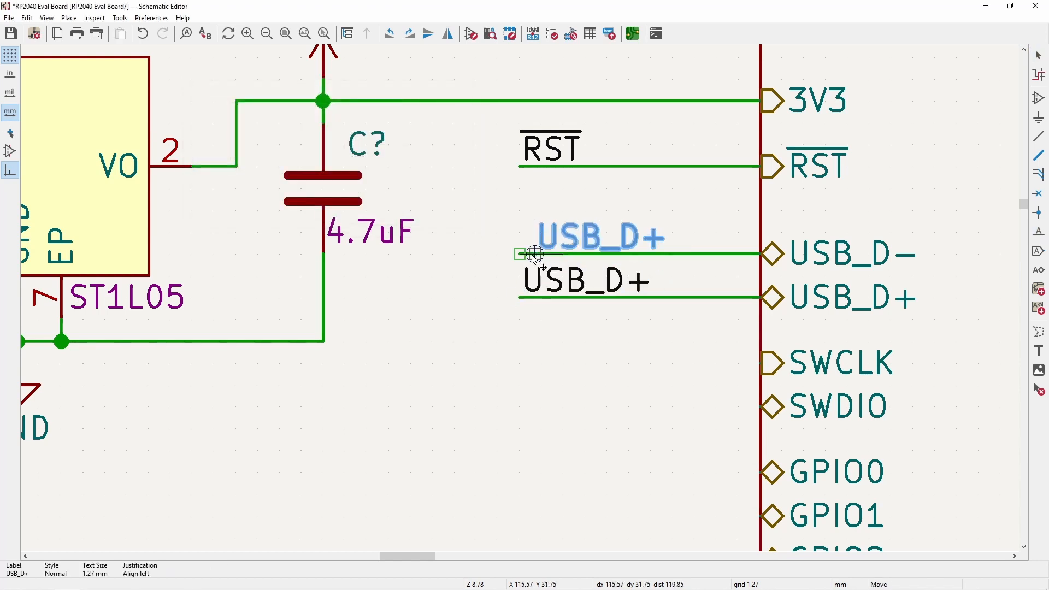
left_click(548, 242)
double_click(558, 242)
key("Escape")
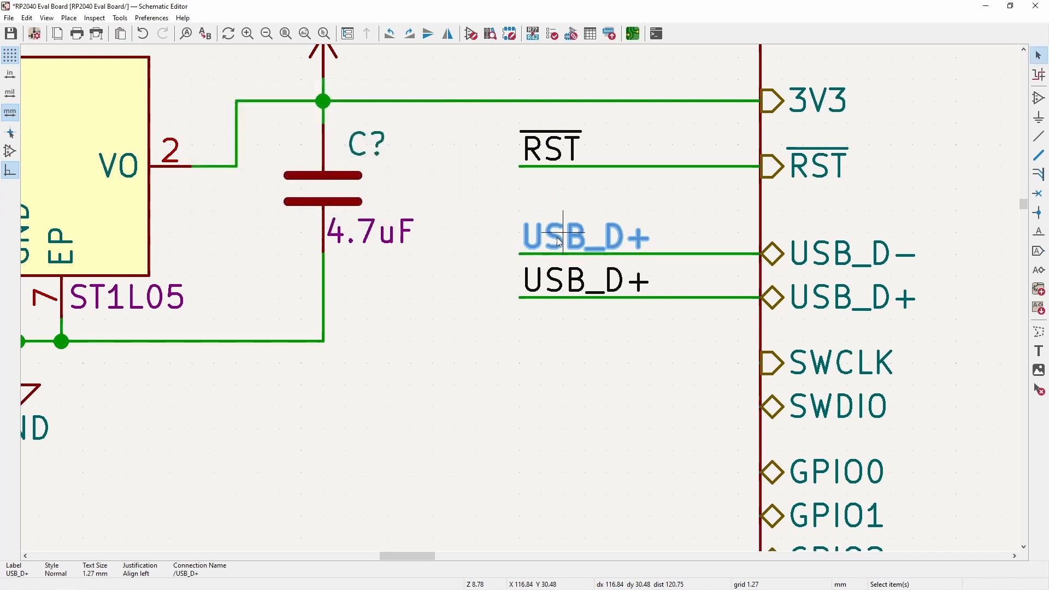
double_click(558, 242)
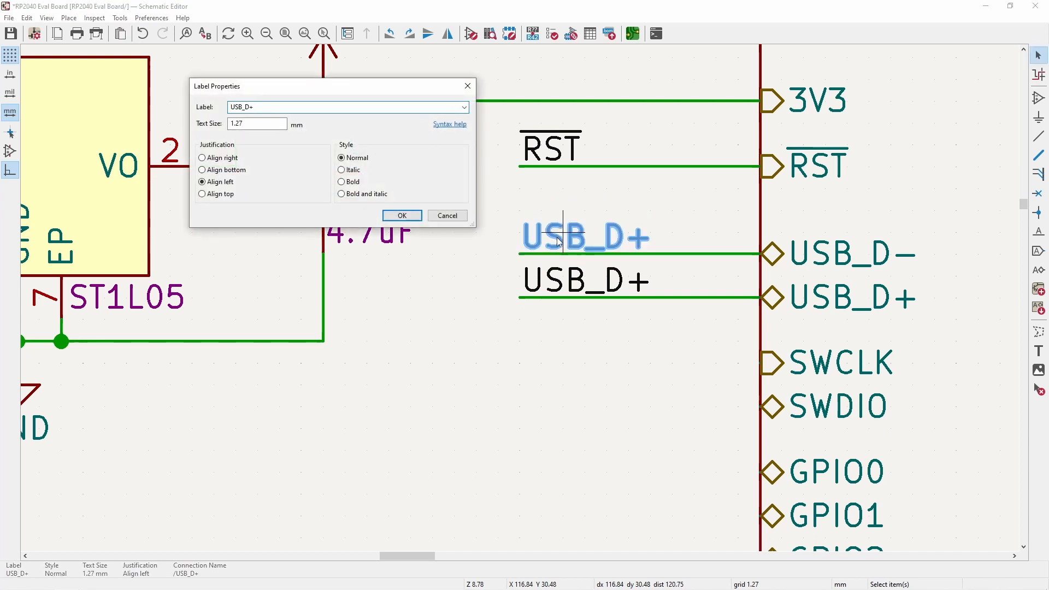
key("Return")
- Open the RP2040 sheet to view its USB data lines, and return to the parent sheet
key("Home")
double_click(674, 290)
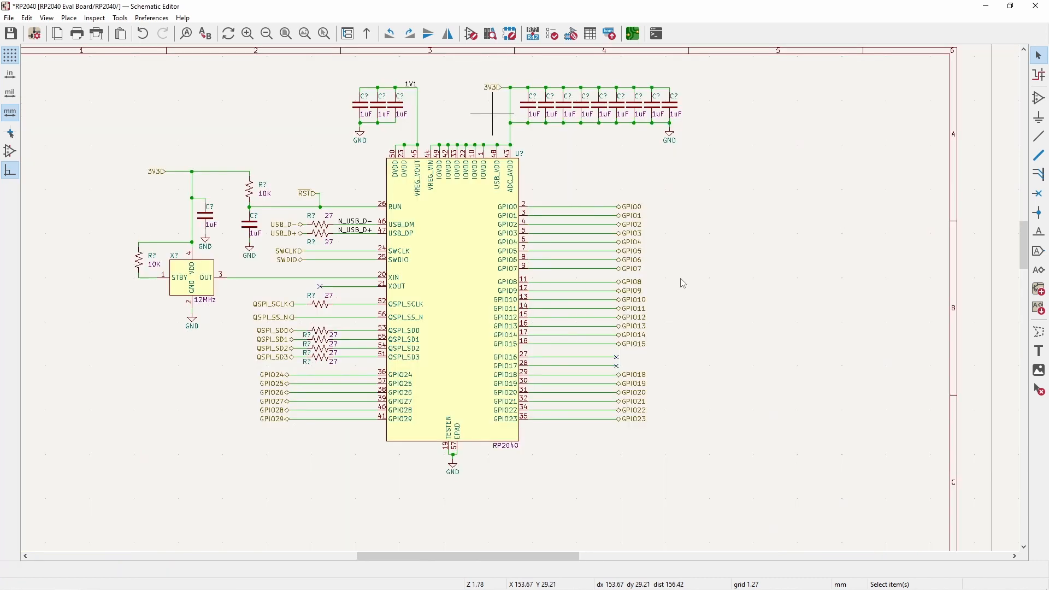
left_click(368, 33)
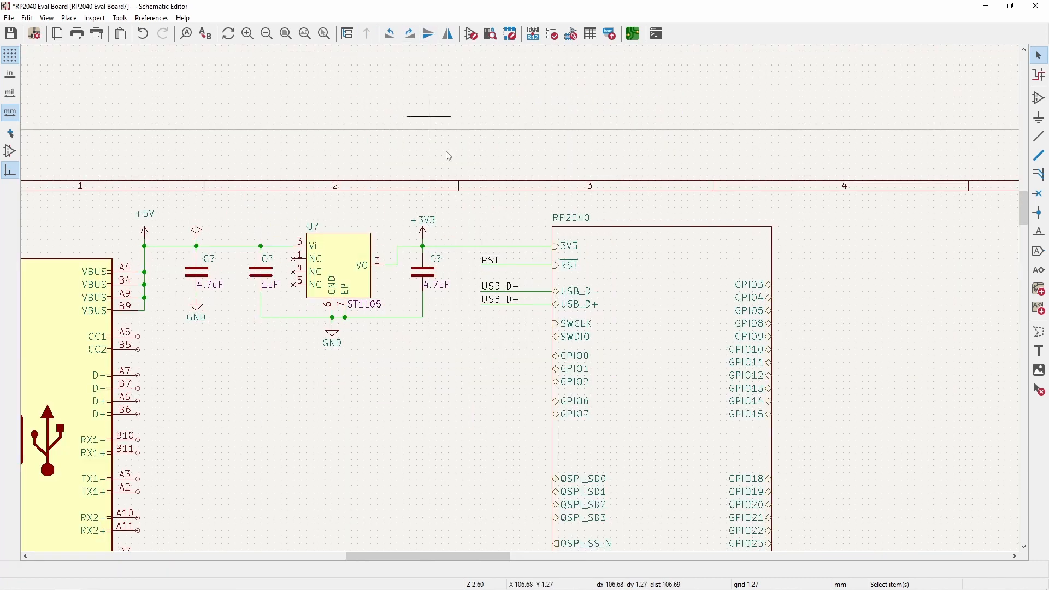
- Duplicate the USB_D- and USB_D+ labels together and bring the copies beside the USB-C connector's data pins
scroll(498, 291, "up", 3)
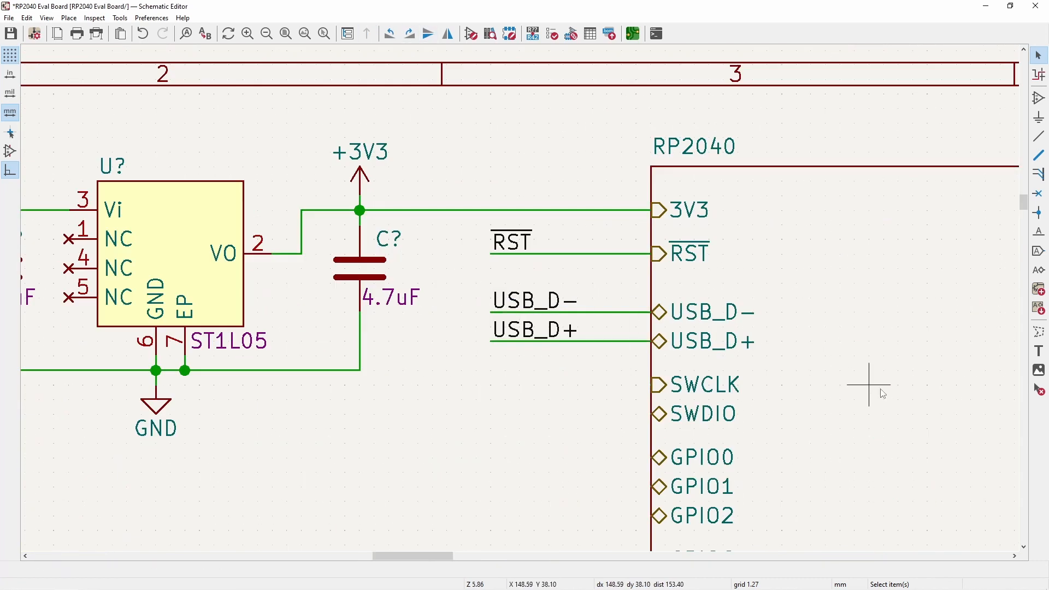
left_click(541, 331)
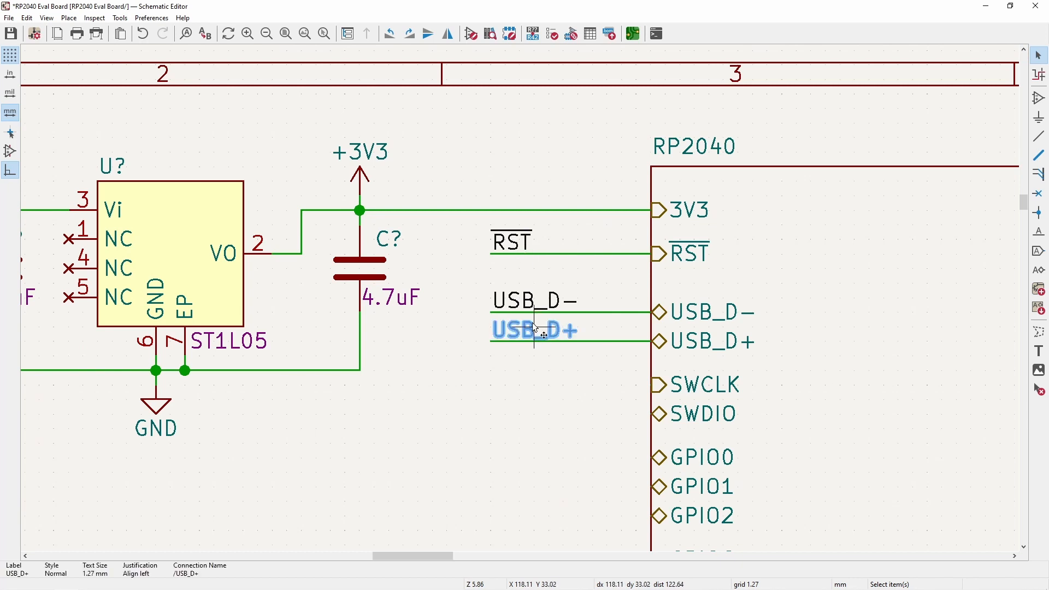
left_click(534, 306)
left_click(535, 329, "shift")
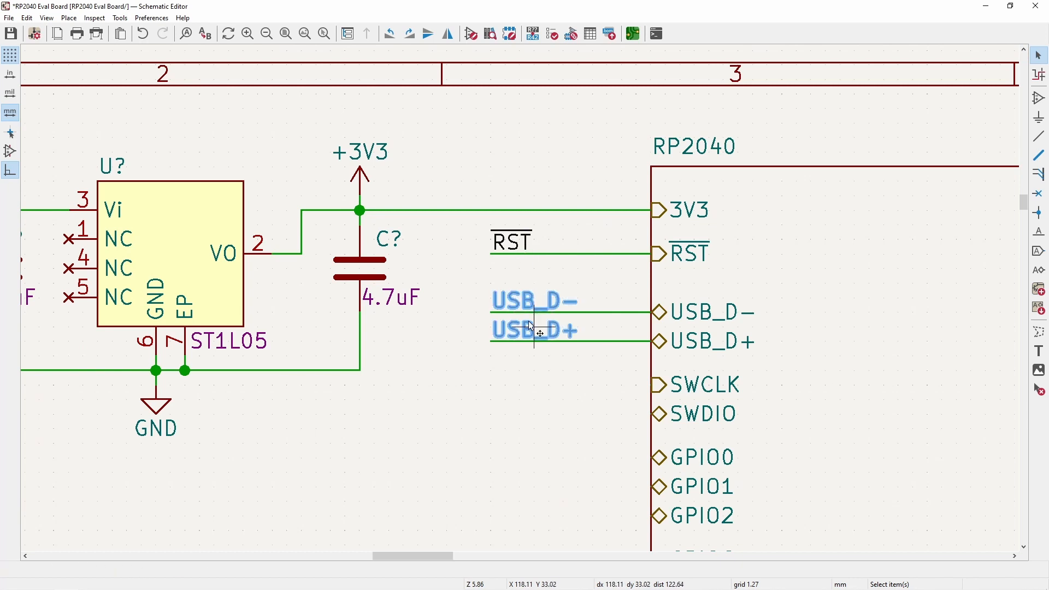
key("ctrl+d")
scroll(537, 331, "down", 5)
scroll(424, 351, "up", 4)
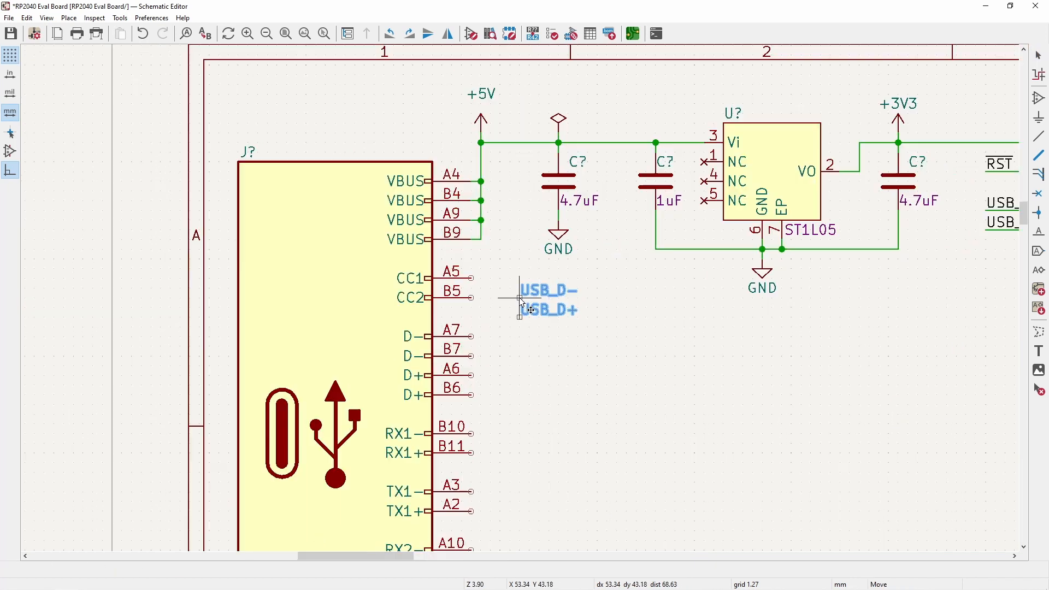
- Turn the copied labels toward the USB-C connector, place them, and wire USB_D- to A7 and B7 and USB_D+ to A6 and B6
scroll(527, 310, "up", 3)
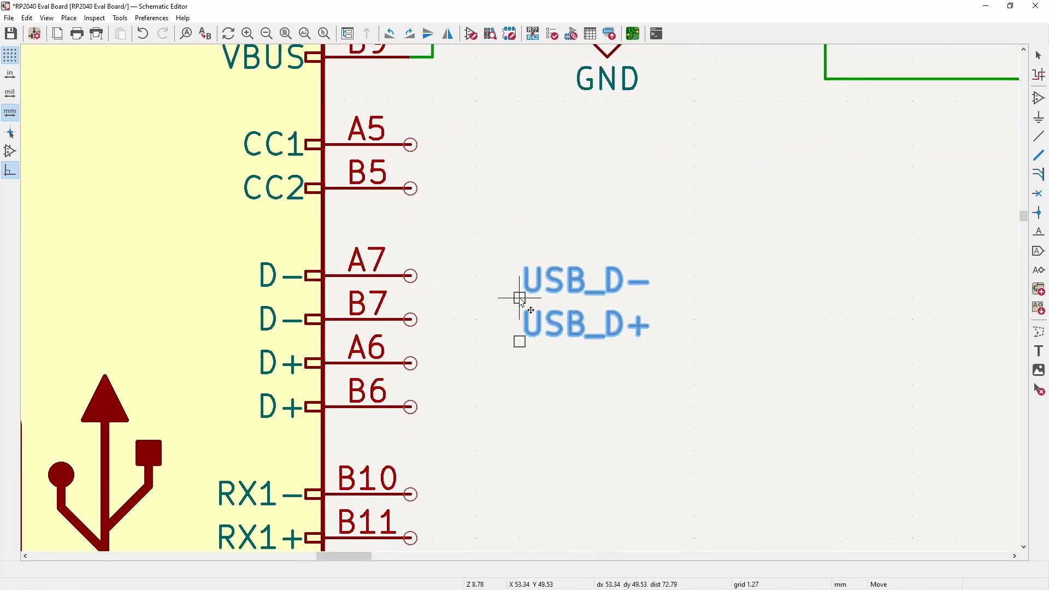
key("r")
key("r")
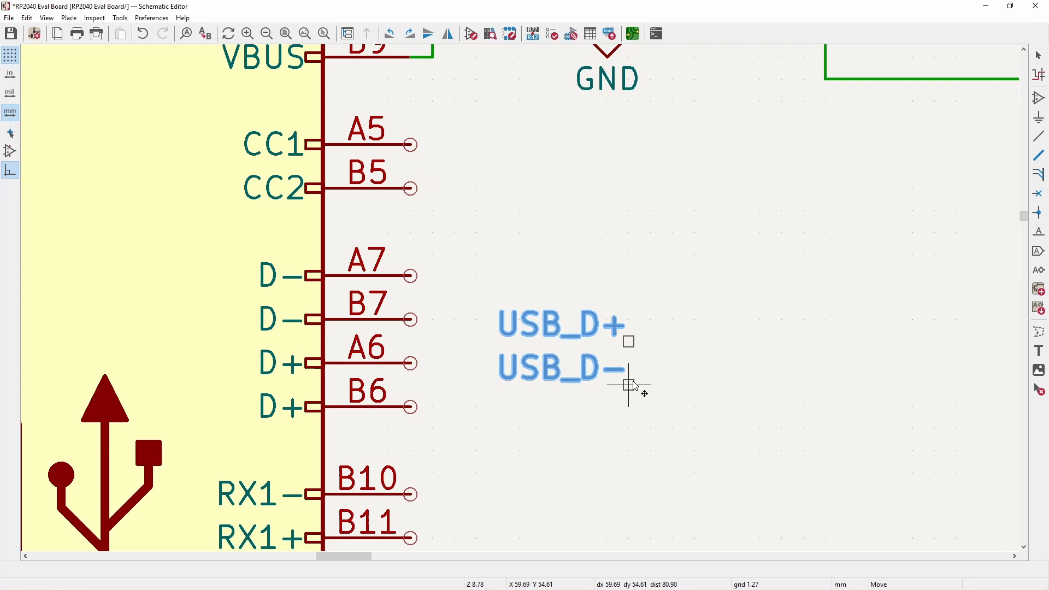
key("r")
key("r")
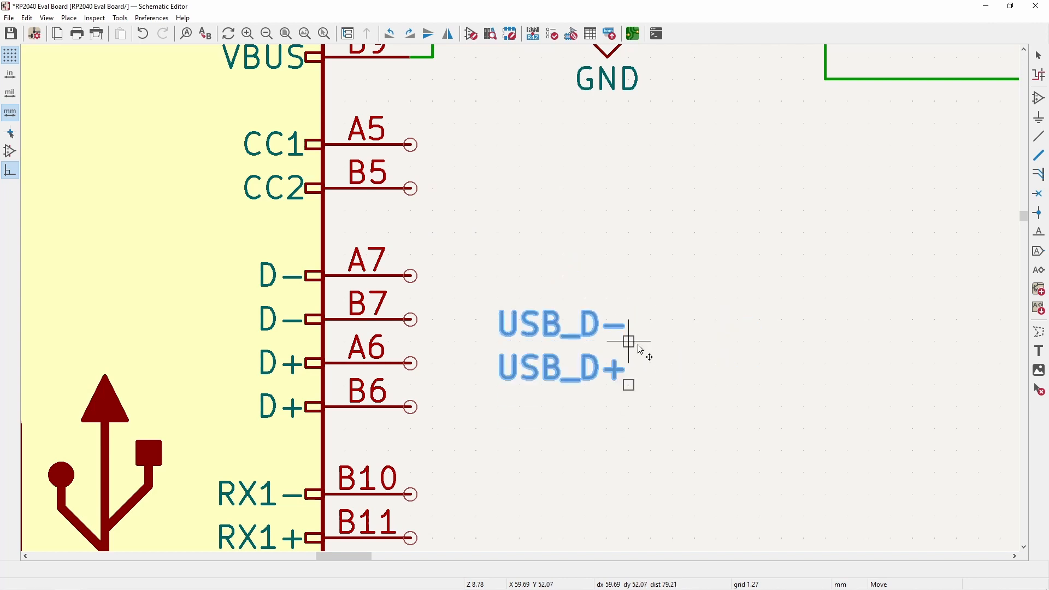
left_click(637, 347)
left_click(629, 340)
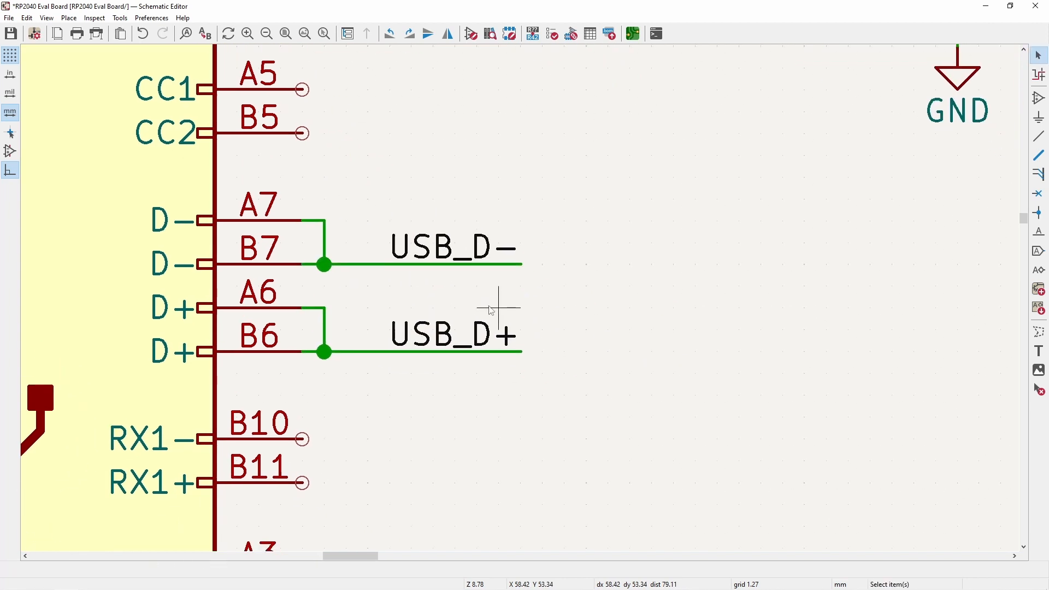
- Examine the joined D- and D+ pins and their net labels at the USB-C connector
scroll(492, 310, "down", 5)
scroll(480, 268, "up", 4)
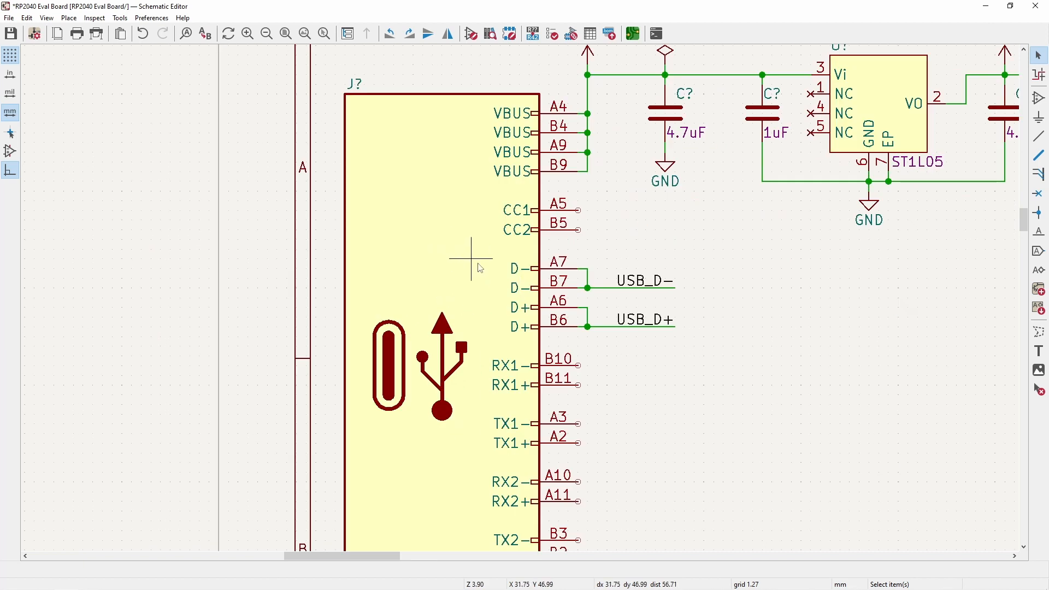
scroll(585, 307, "up", 2)
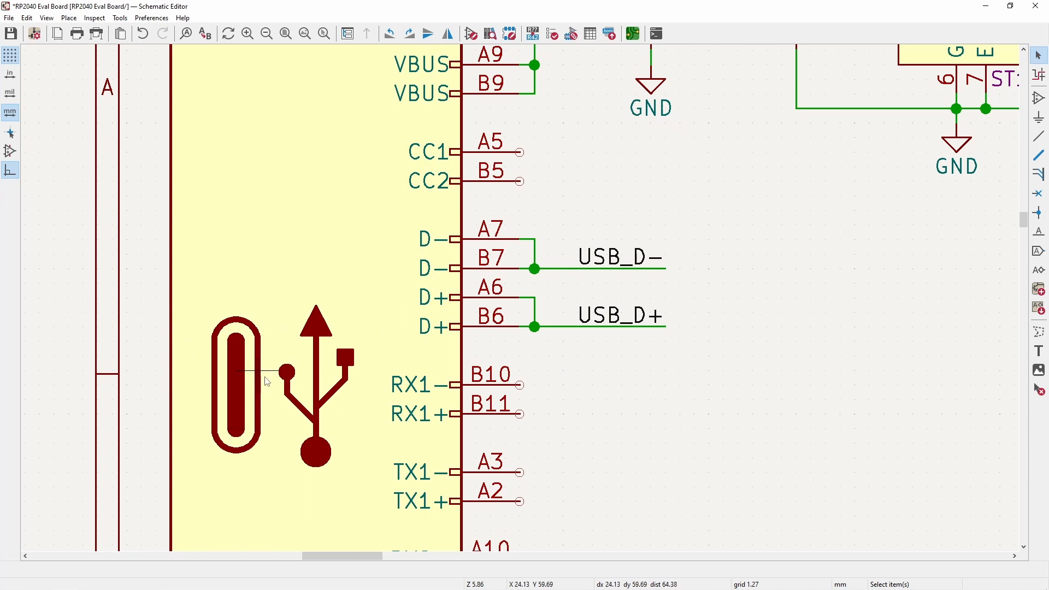
middle_click_drag(478, 298, 258, 245)
middle_click_drag(397, 289, 286, 294)
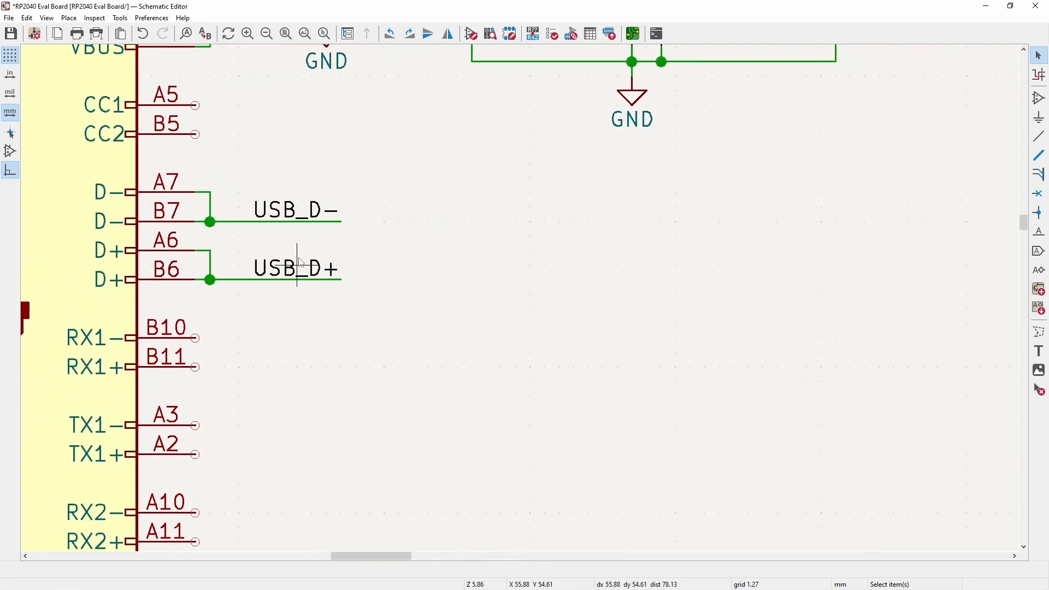
scroll(314, 239, "down", 1)
middle_click_drag(550, 314, 462, 308)
scroll(470, 304, "up", 1)
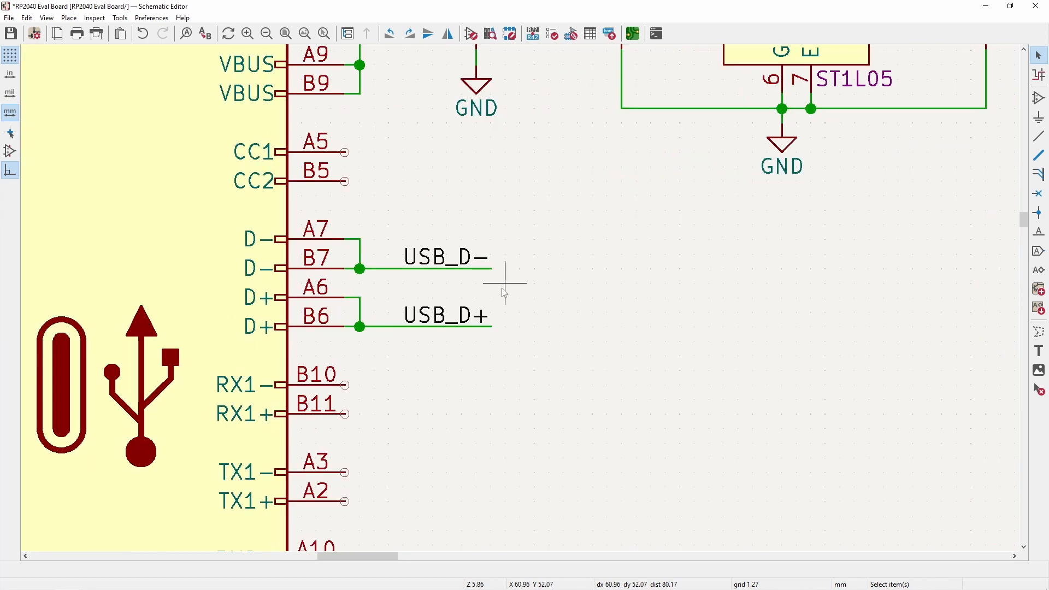
middle_click_drag(503, 281, 398, 278)
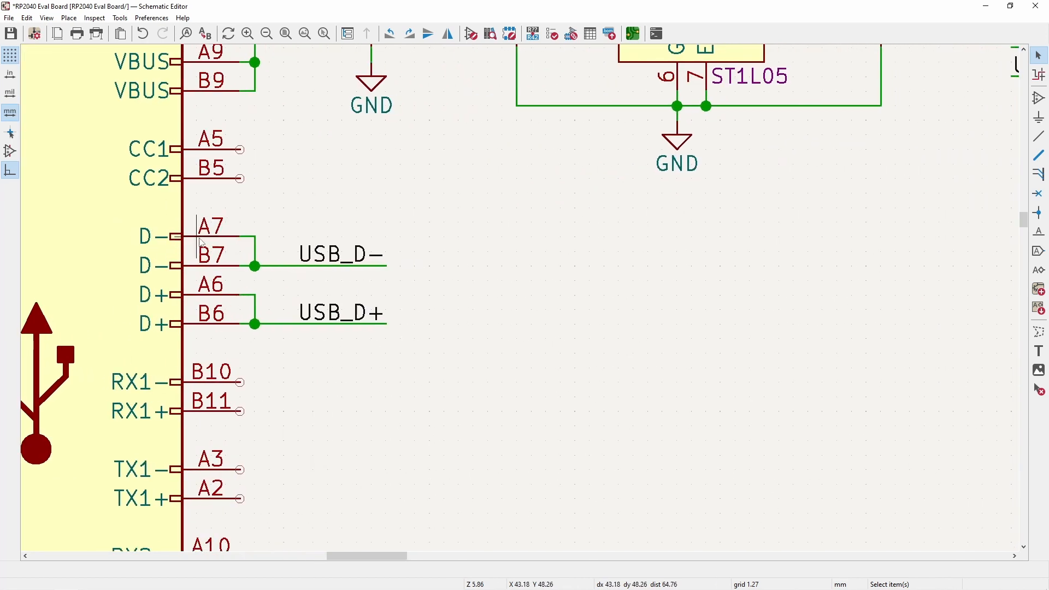
- Draw two parallel horizontal wires outward from the USB-C connector's CC1 (A5) and CC2 (B5) pins, ending CC1 slightly farther out
middle_click_drag(300, 382, 311, 195)
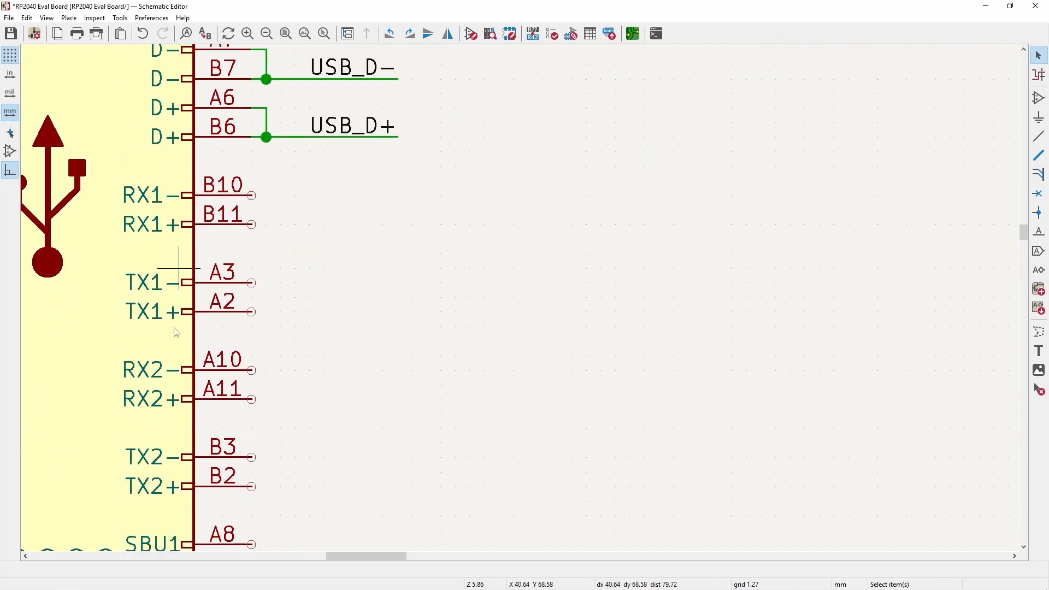
middle_click_drag(271, 253, 171, 427)
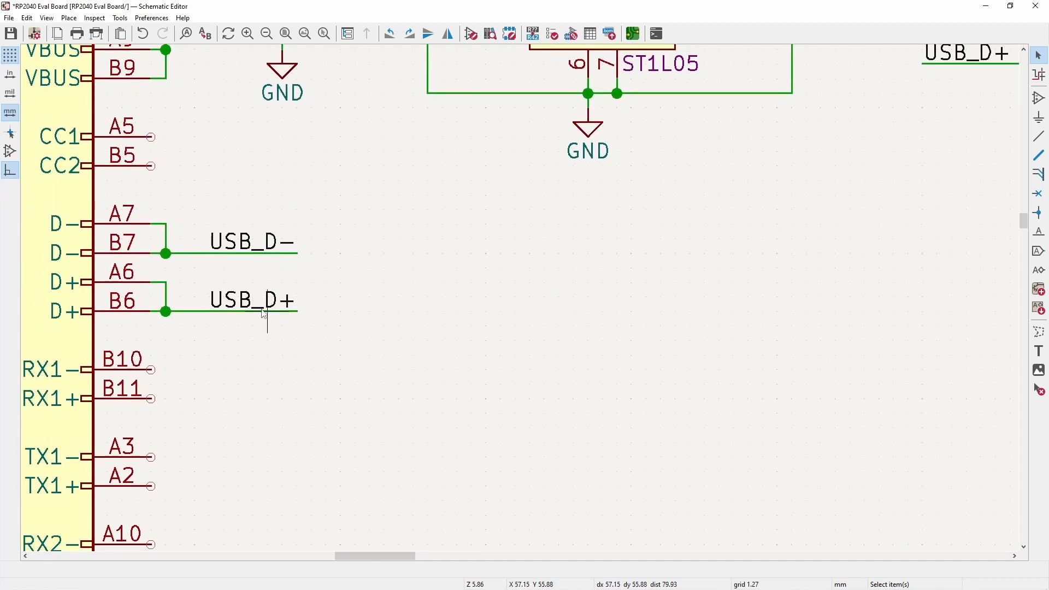
middle_click_drag(337, 297, 252, 299)
middle_click_drag(63, 128, 298, 195)
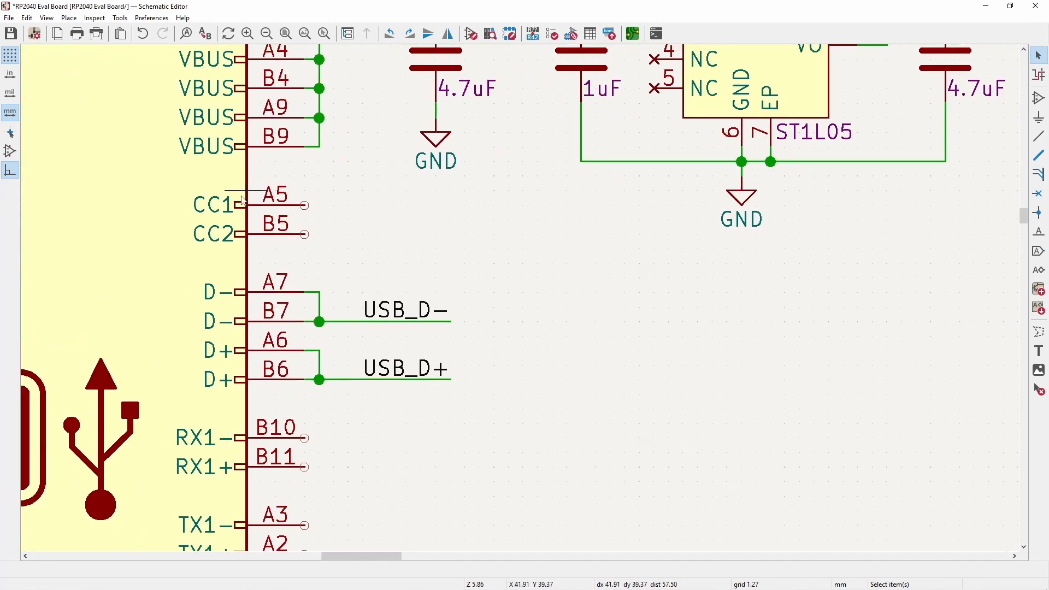
left_click(305, 204)
double_click(580, 205)
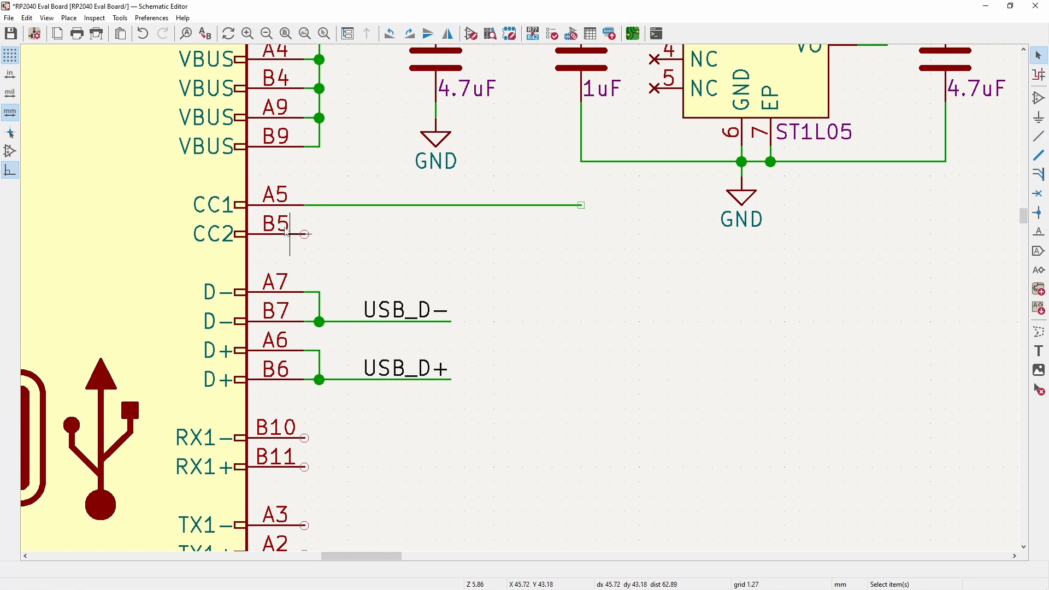
left_click(305, 234)
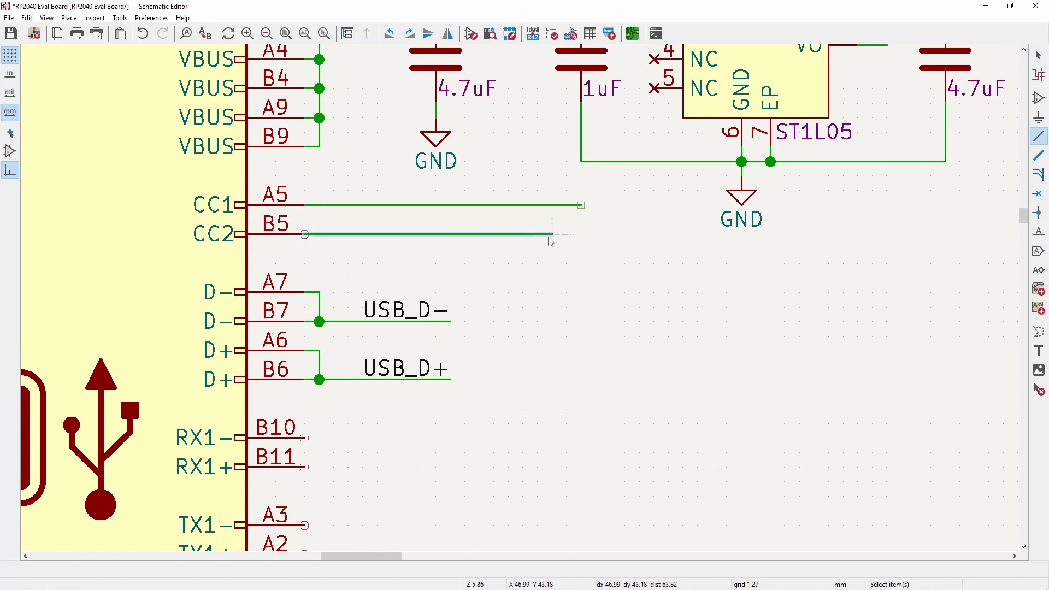
double_click(552, 235)
- Add a 5.1k 0402 resistor from the symbol library and place it vertically just below the ends of the CC wires
left_click(1038, 99)
left_click(140, 124)
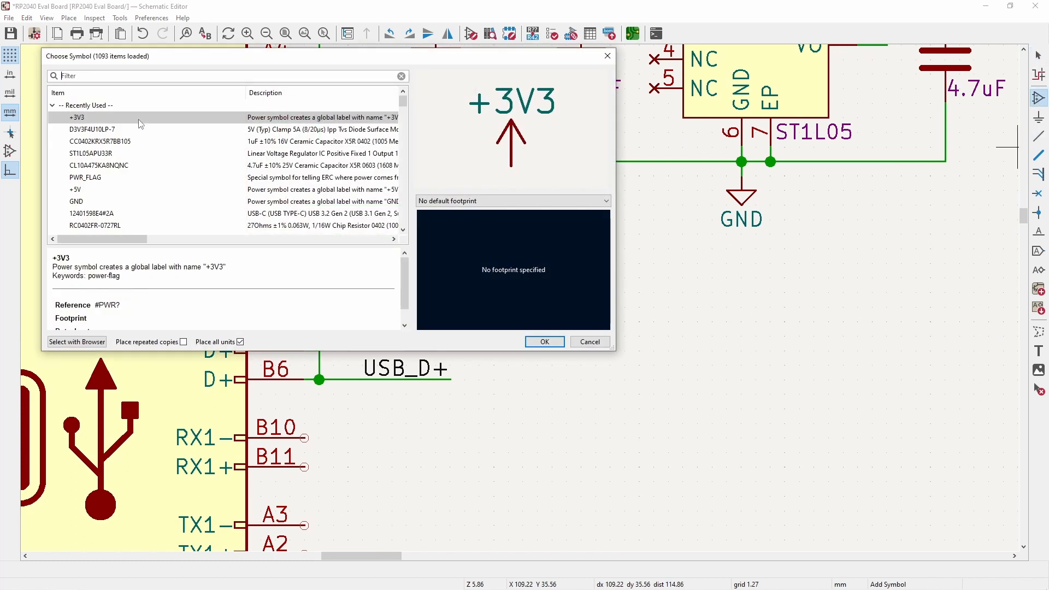
type("5.1k")
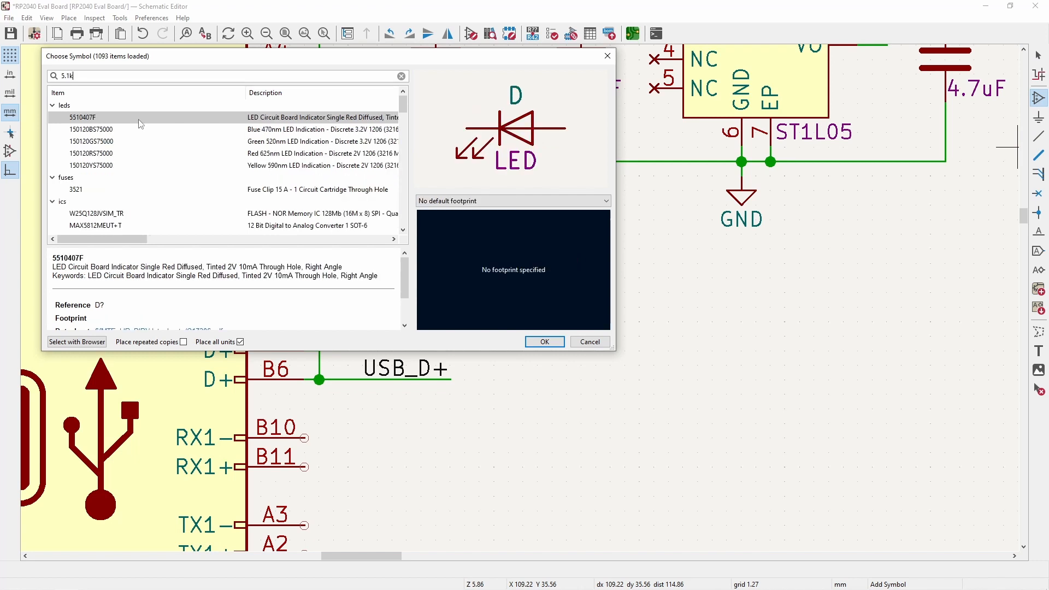
type(" 0402")
key("Return")
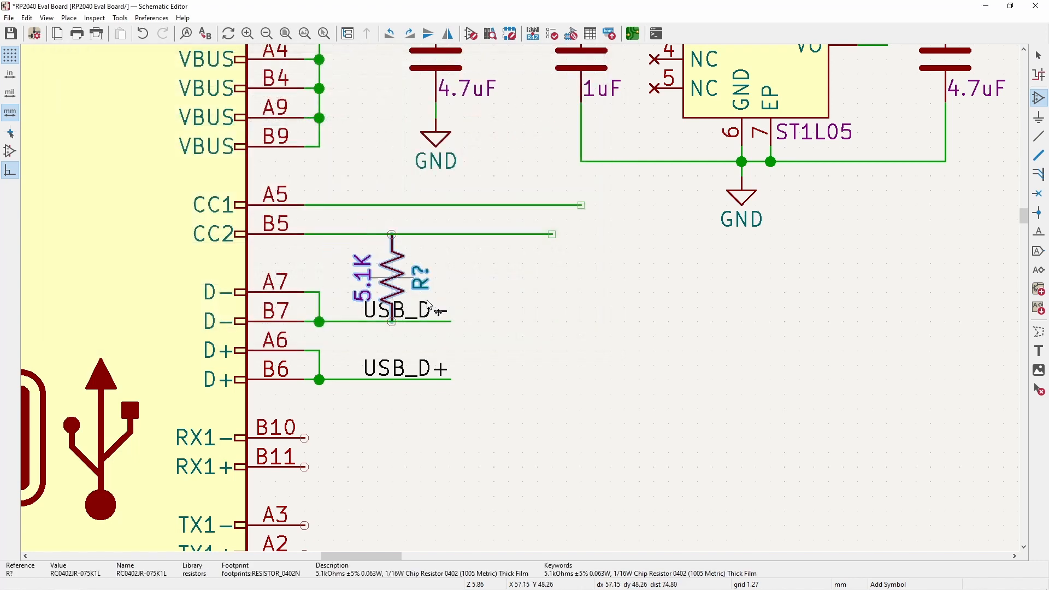
left_click(567, 292)
key("Escape")
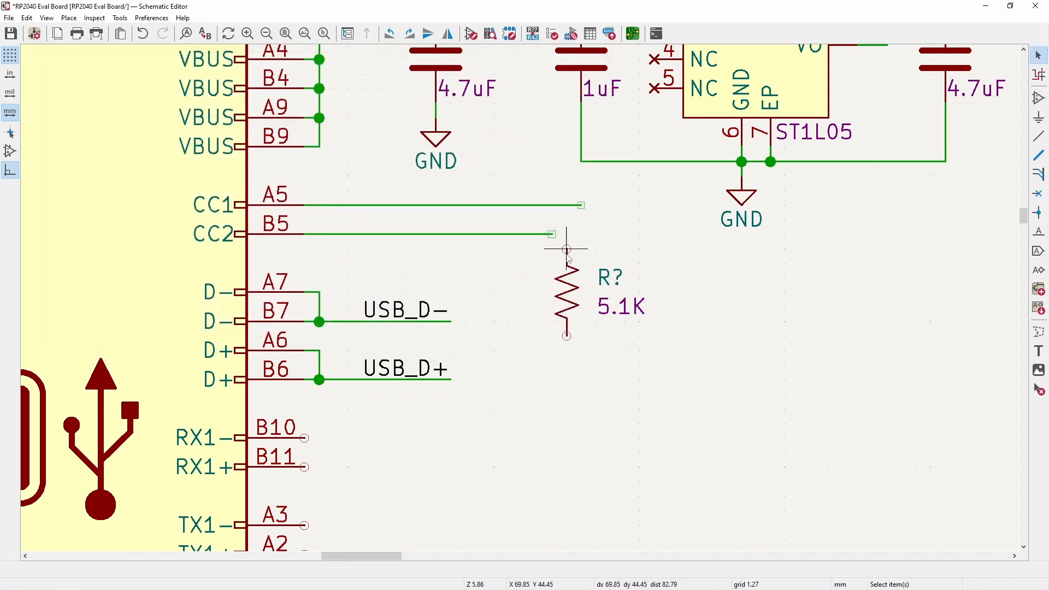
- Wire the CC2 line to the upper end of the 5.1K resistor and move the resistor's reference and value text closer to its body
left_click(553, 233)
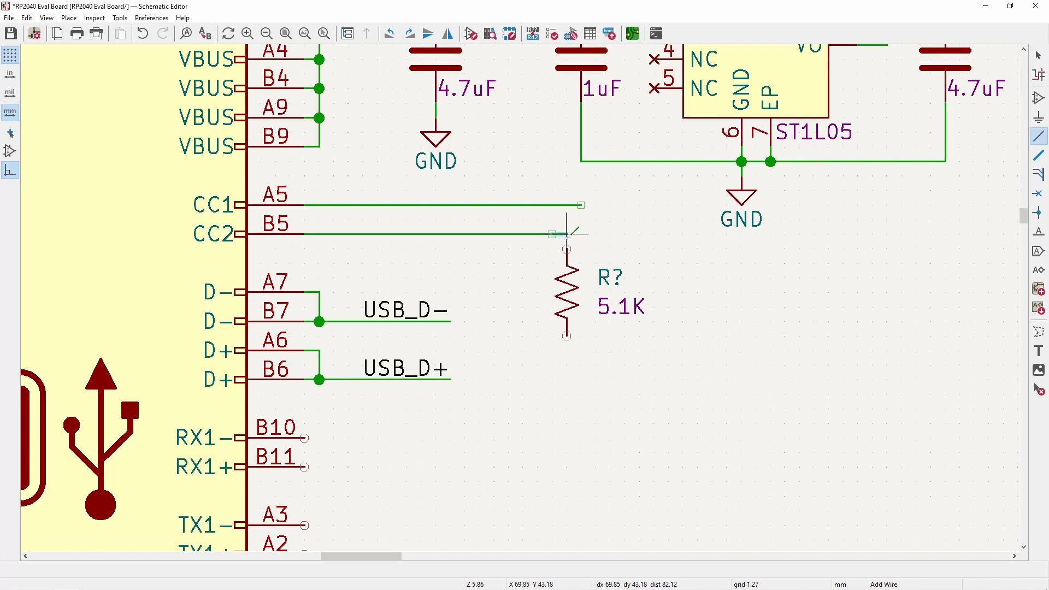
left_click(566, 250)
left_click(608, 279)
left_click_drag(604, 278, 581, 306)
- Duplicate the 5.1K resistor, place the copy beside the original, and wire its upper end to the CC1 line
left_click(566, 303)
key("ctrl+d")
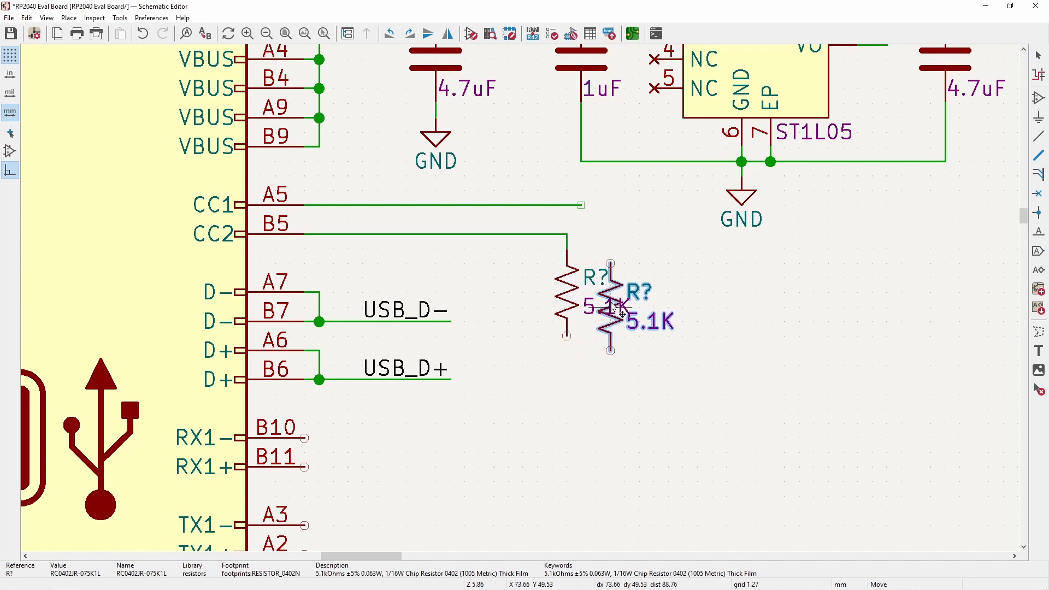
left_click(656, 307)
key("w")
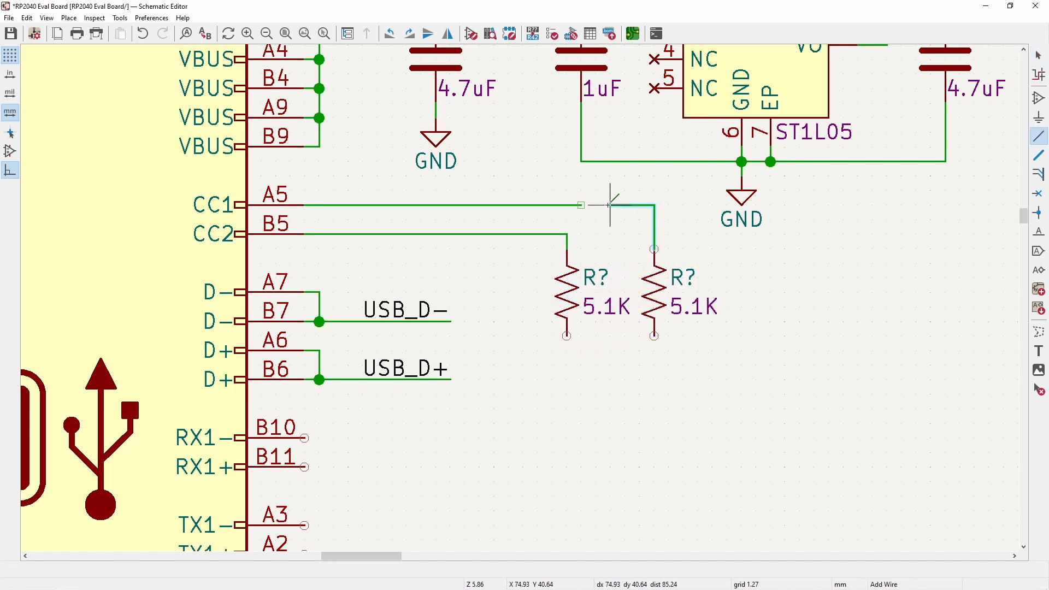
left_click(580, 205)
key("Escape")
- Duplicate the regulator's GND symbol and place the copy centred below the two 5.1K resistors
scroll(577, 264, "down", 2)
scroll(577, 265, "down", 2)
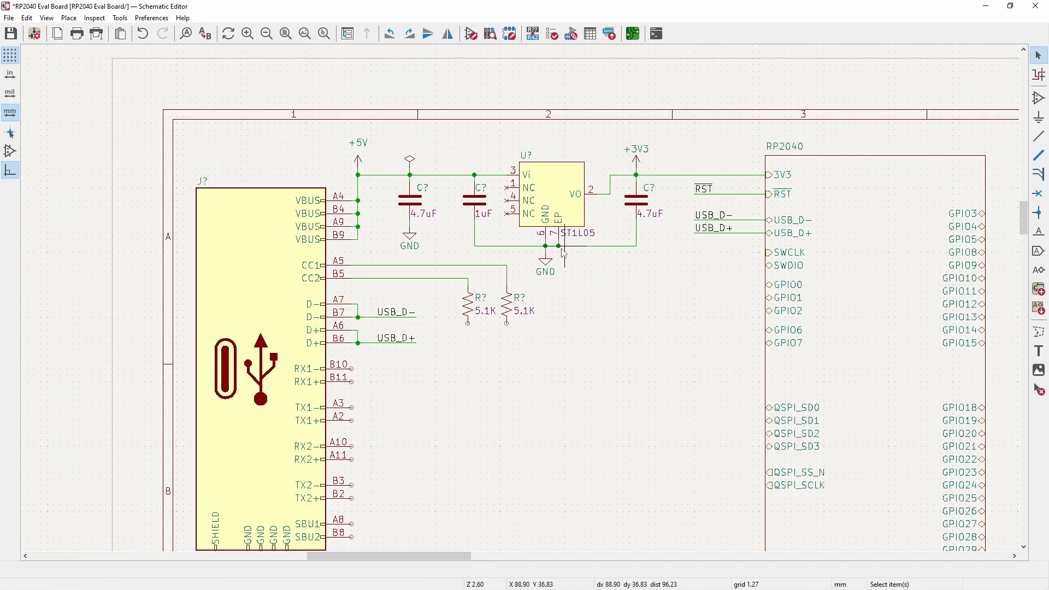
scroll(477, 361, "up", 5)
left_click(477, 362)
key("ctrl+d")
scroll(477, 361, "down", 4)
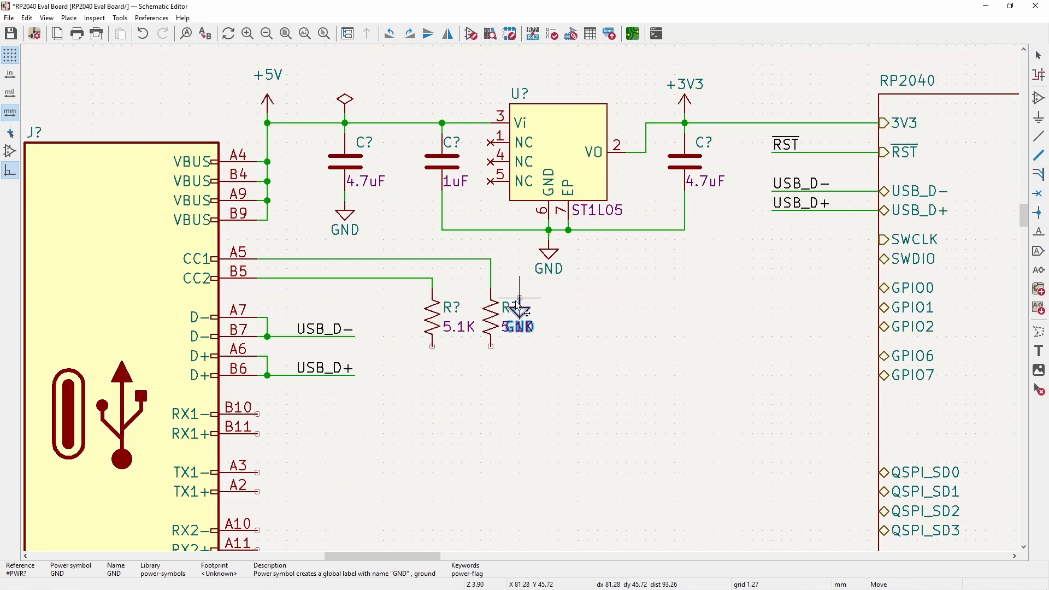
scroll(504, 312, "up", 4)
left_click(498, 319)
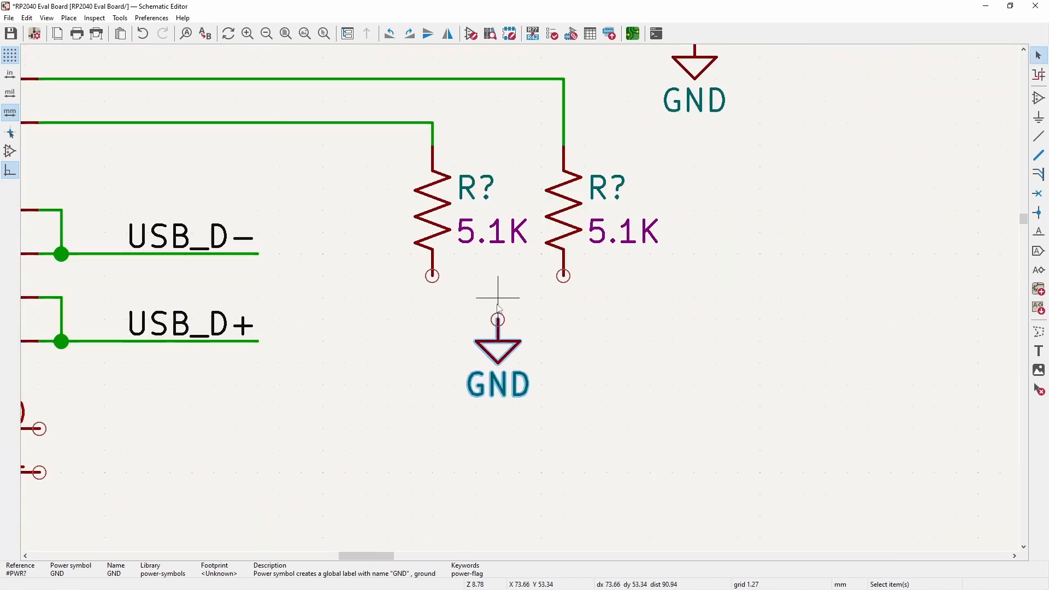
- Wire the lower ends of both 5.1K resistors to the GND symbol between them and check the joined net by highlighting it
key("w")
left_click(499, 319)
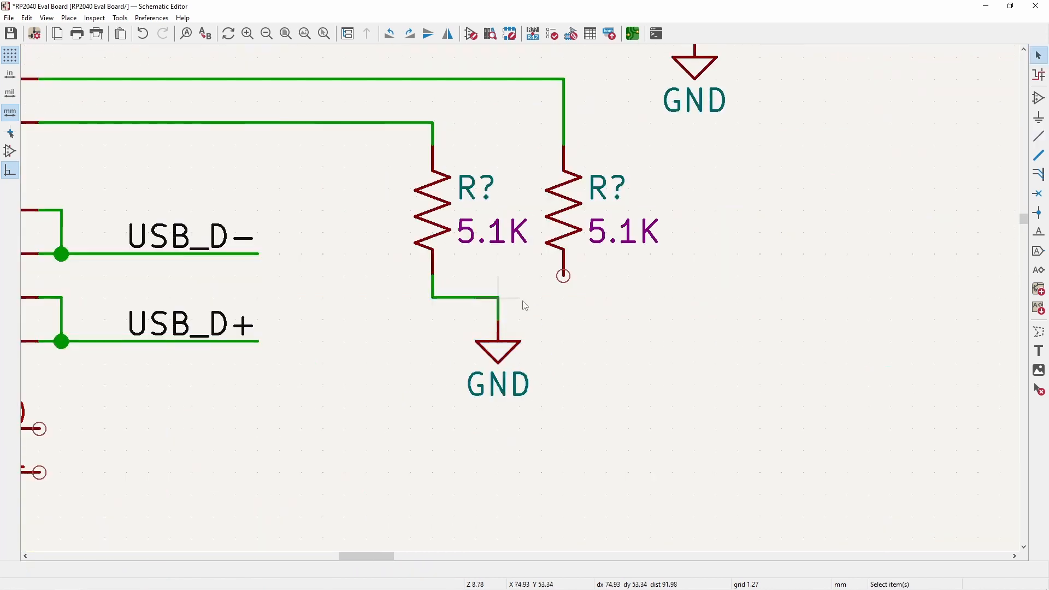
left_click(563, 276)
left_click(498, 298)
key("grave")
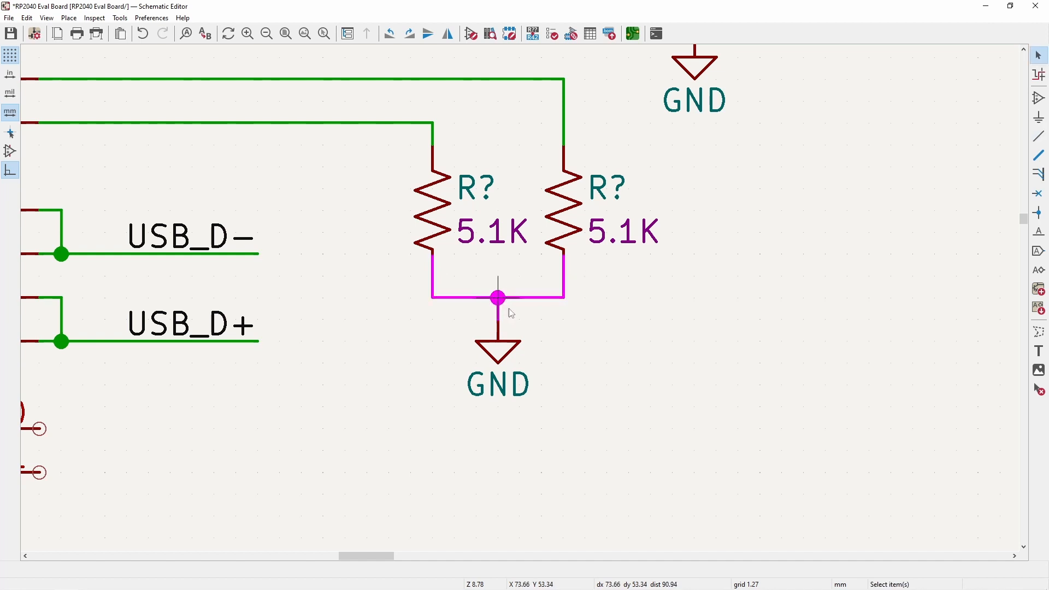
scroll(512, 314, "down", 3)
key("grave")
scroll(573, 328, "down", 2)
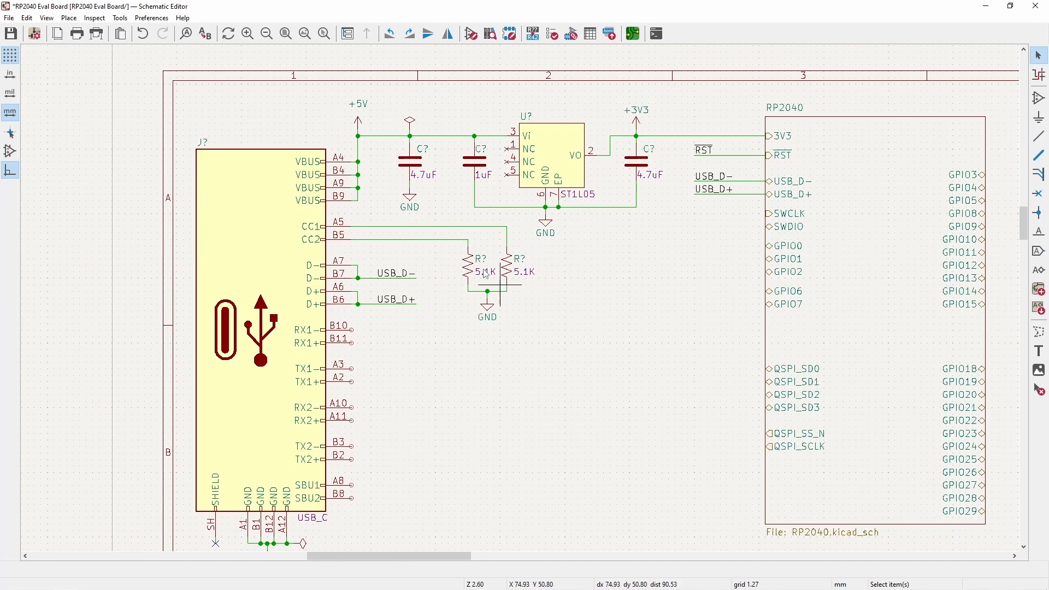
- Move both 5.1K resistors and their GND symbol together farther from the USB-C connector, keeping the CC wires attached
scroll(500, 289, "up", 3)
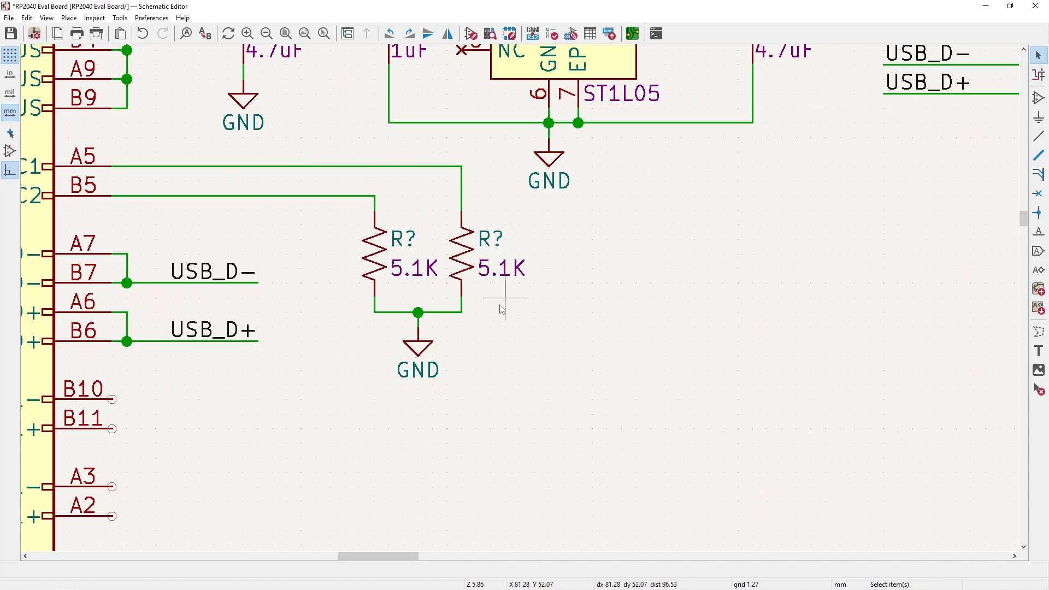
middle_click_drag(372, 229, 491, 185)
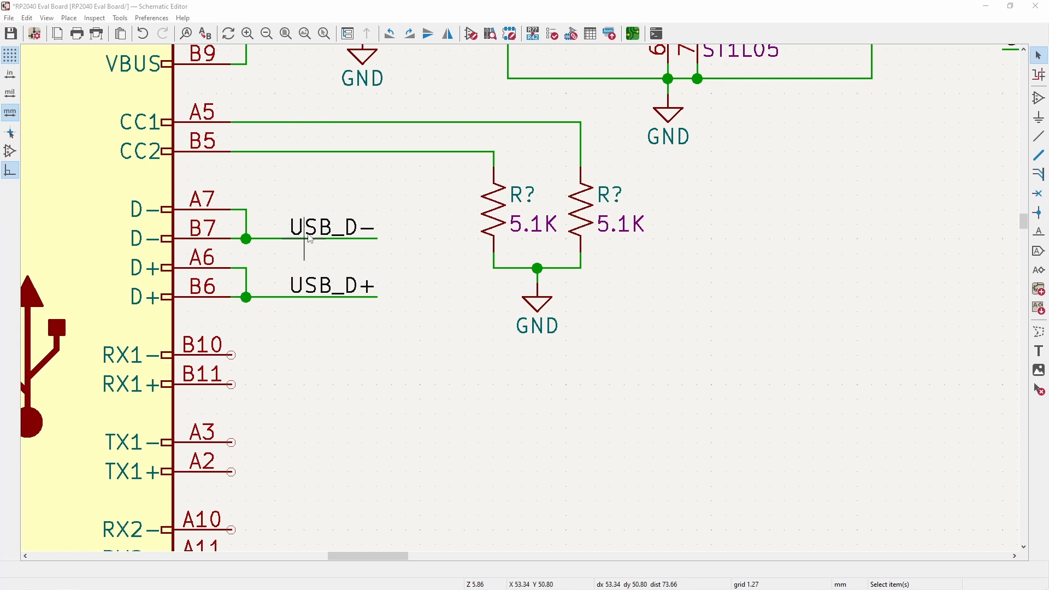
middle_click_drag(591, 317, 527, 313)
left_click_drag(547, 374, 417, 103)
left_click_drag(430, 206, 473, 208)
left_click(429, 278)
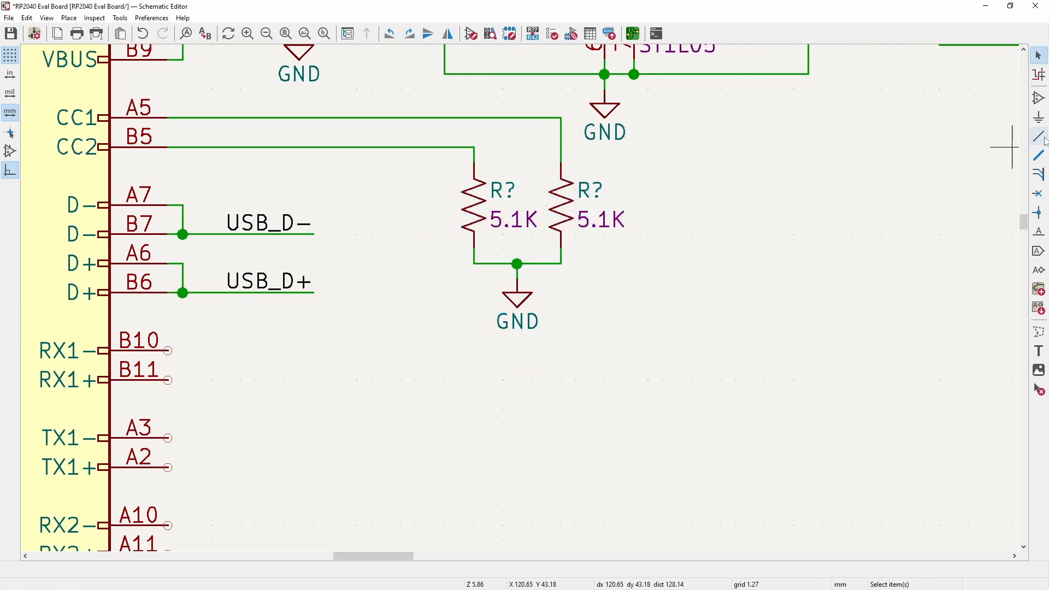
- Add the ESD7L5.0DT5G diode array from the symbol library and place it one grid step below the end of the USB_D+ wire
left_click(1038, 99)
type("ESD7L5.0DT5G")
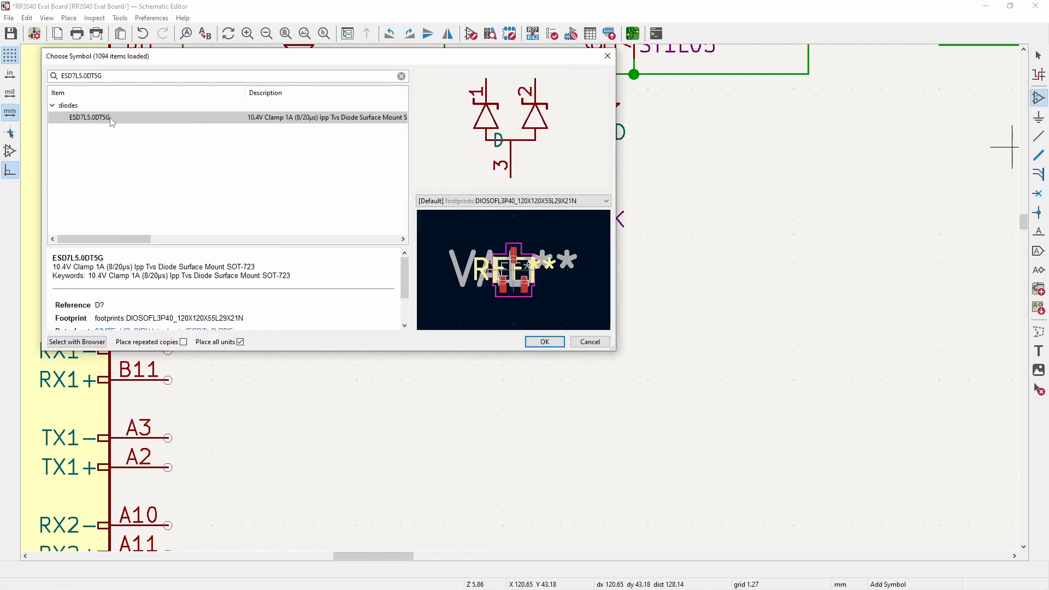
key("Return")
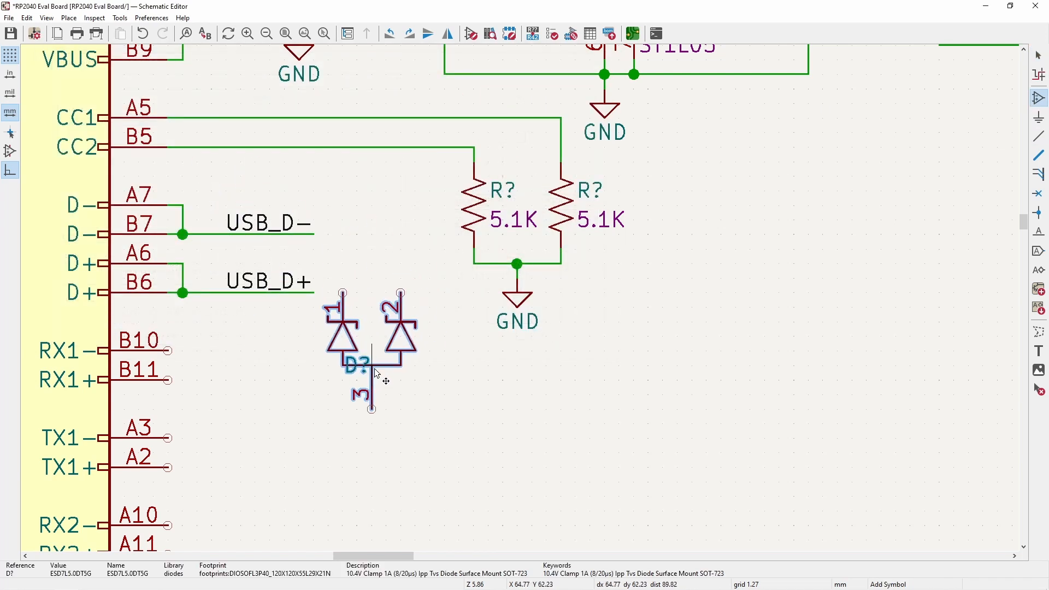
left_click(377, 374)
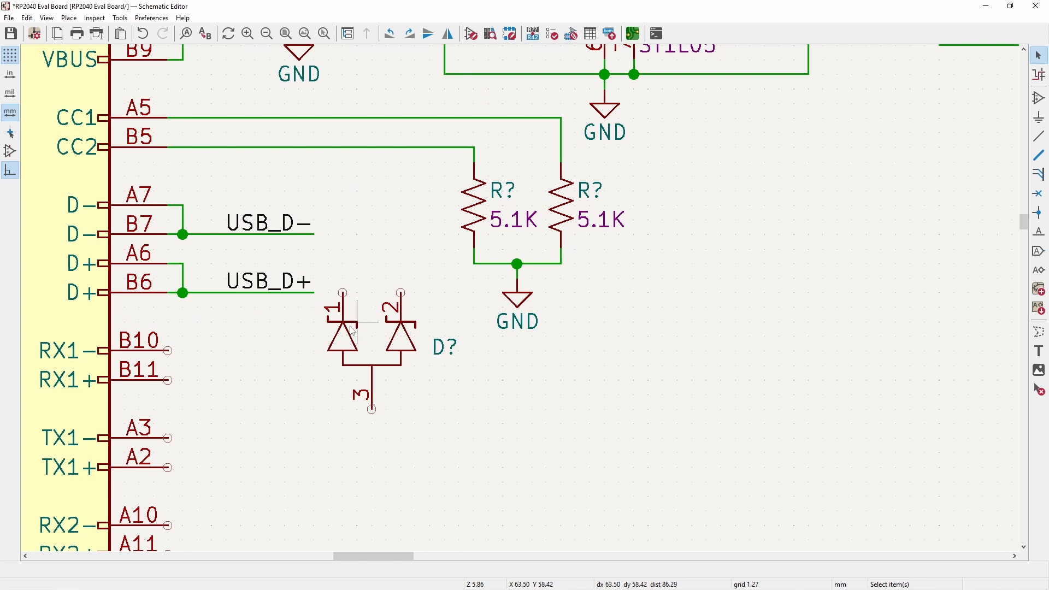
left_click(354, 334)
key("m")
left_click(374, 383)
- Wire pin 1 of the ESD diode array to the USB_D+ line and pin 2 to the USB_D- line
left_click(343, 309)
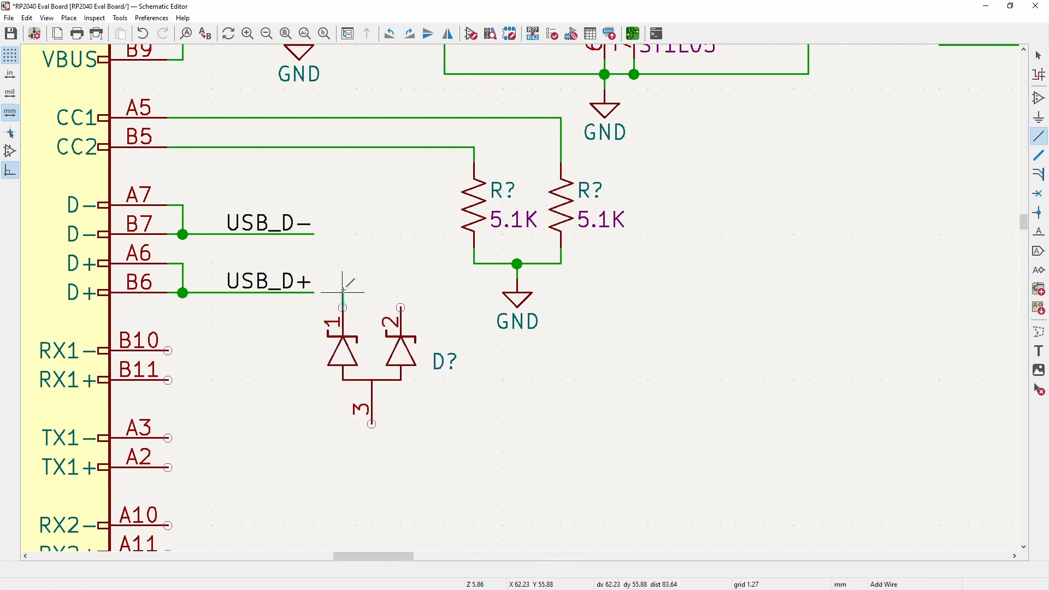
left_click(314, 293)
key("Escape")
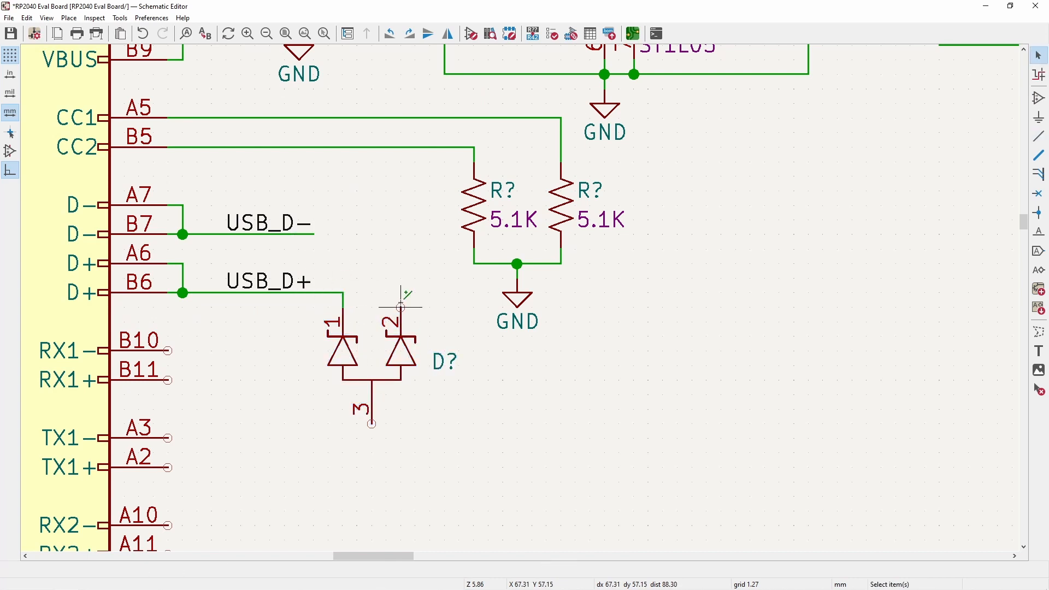
key("w")
left_click(314, 234)
key("Escape")
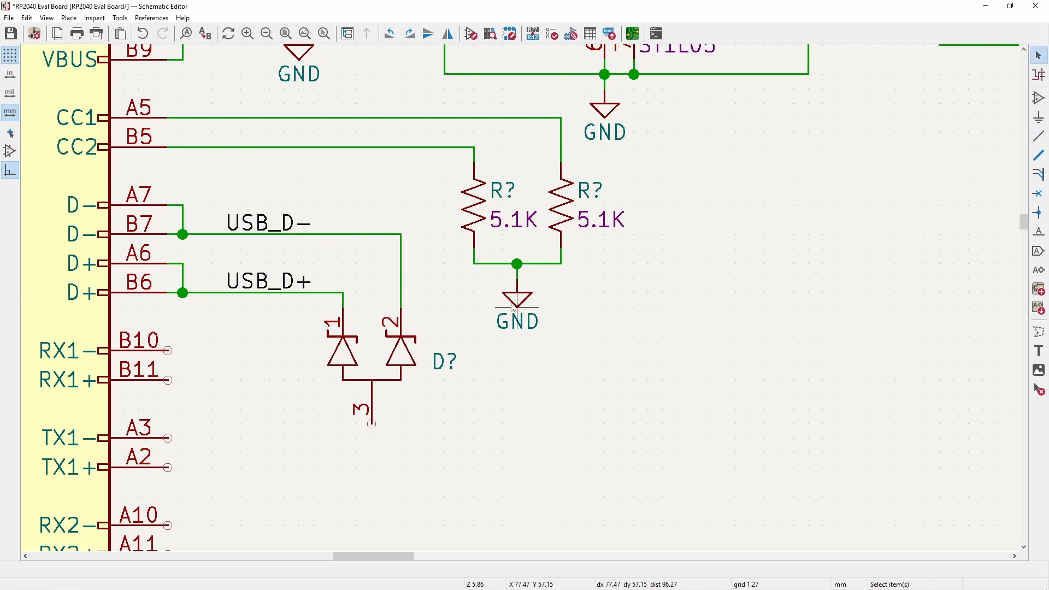
- Duplicate the resistors' GND symbol, place the copy below the ESD diode array, and wire it to pin 3
left_click(518, 300)
key("ctrl+d")
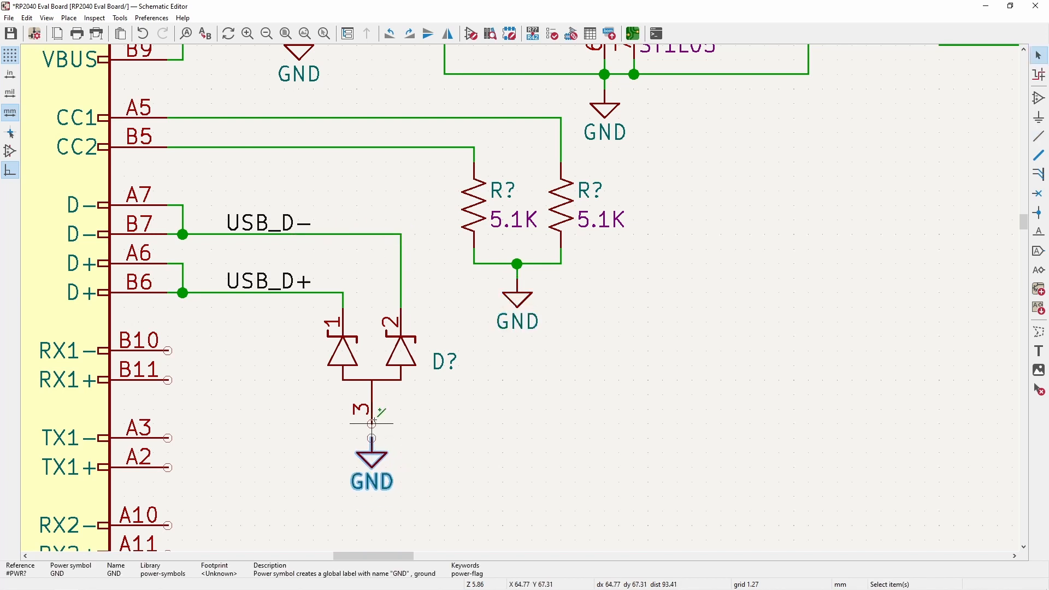
left_click(372, 438)
key("w")
key("Escape")
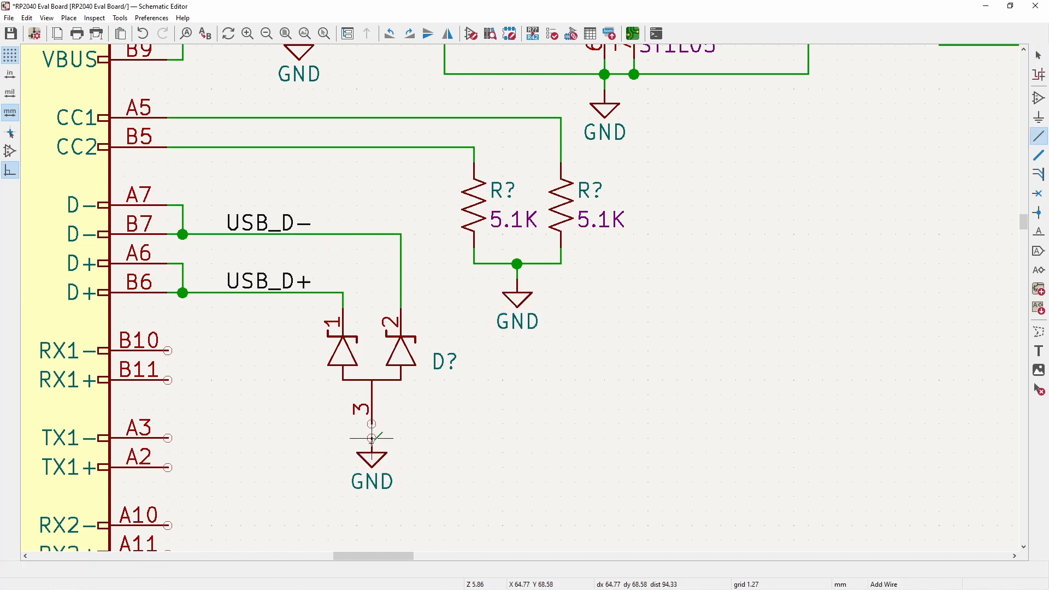
key("Escape")
- Examine the ESD diode array on the USB data lines, its part details, and the overall USB-C connector circuit
scroll(519, 306, "down", 3)
scroll(522, 303, "up", 2)
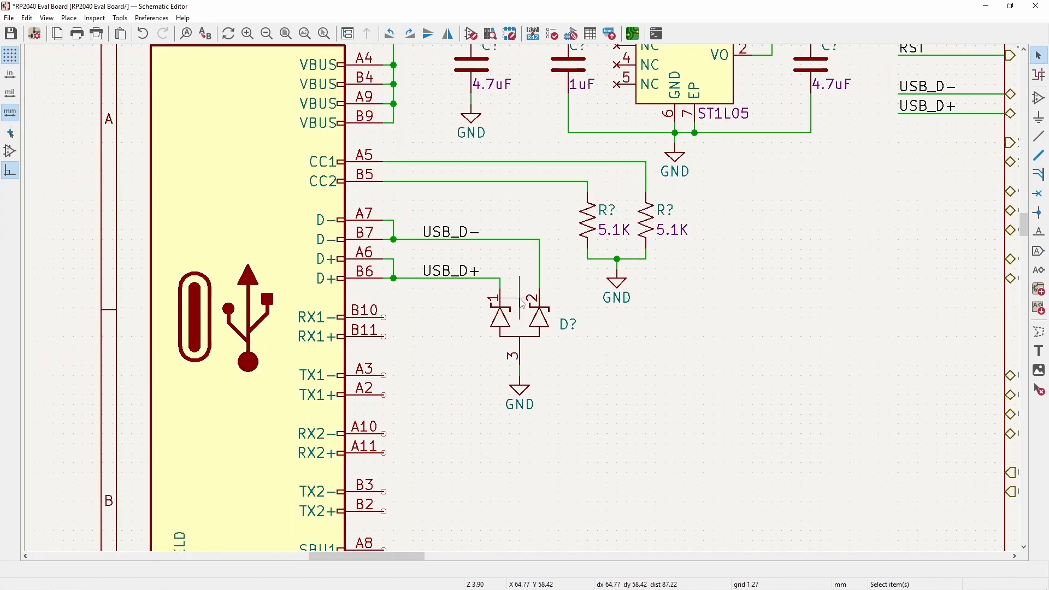
left_click(519, 336)
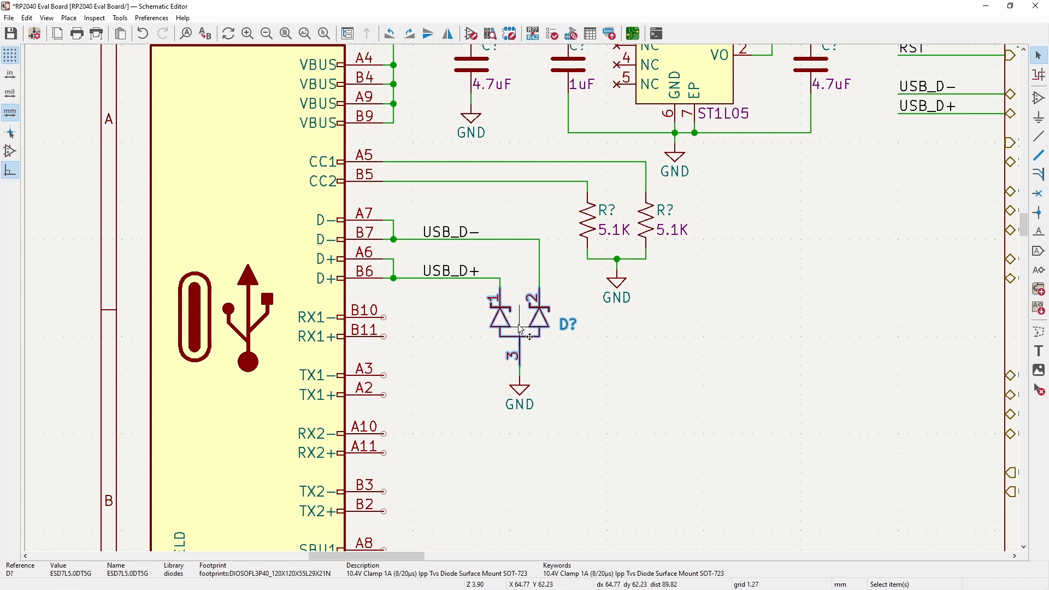
middle_click_drag(578, 298, 530, 351)
left_click(530, 419)
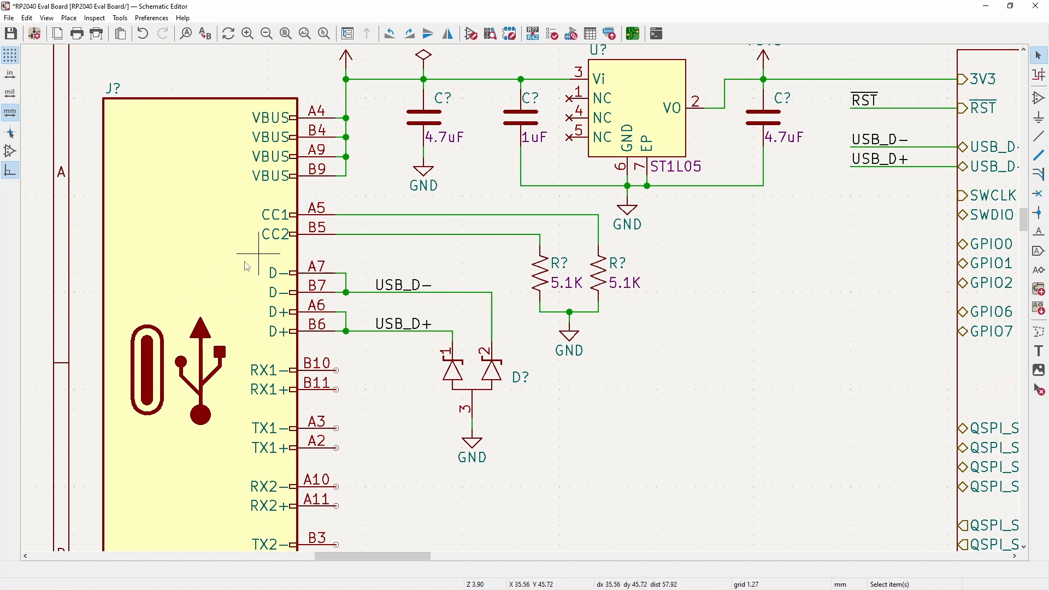
left_click(472, 383)
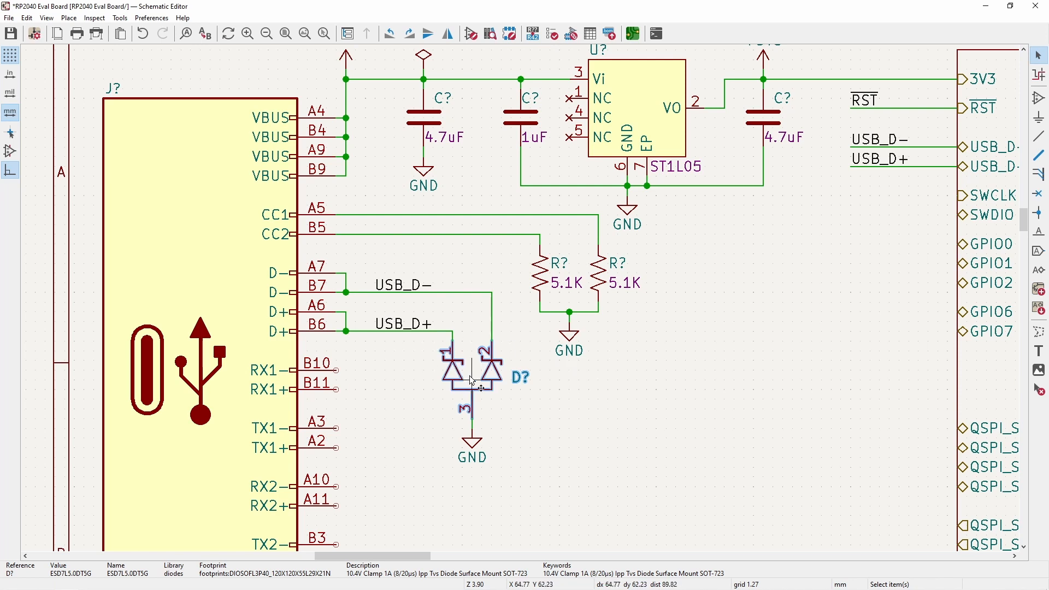
left_click(532, 382)
scroll(533, 383, "down", 3)
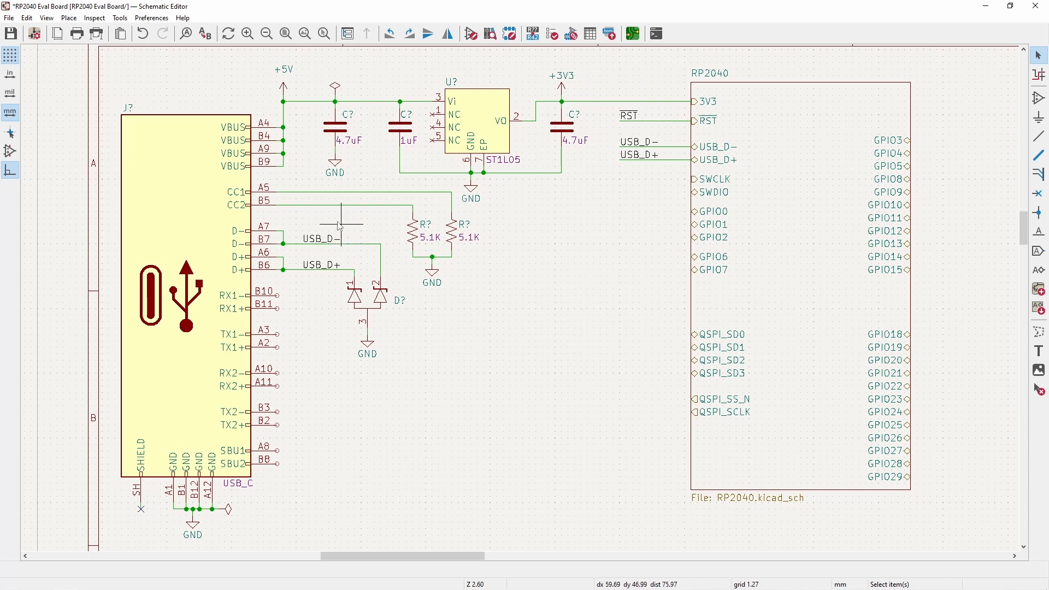
middle_click_drag(389, 259, 318, 235)
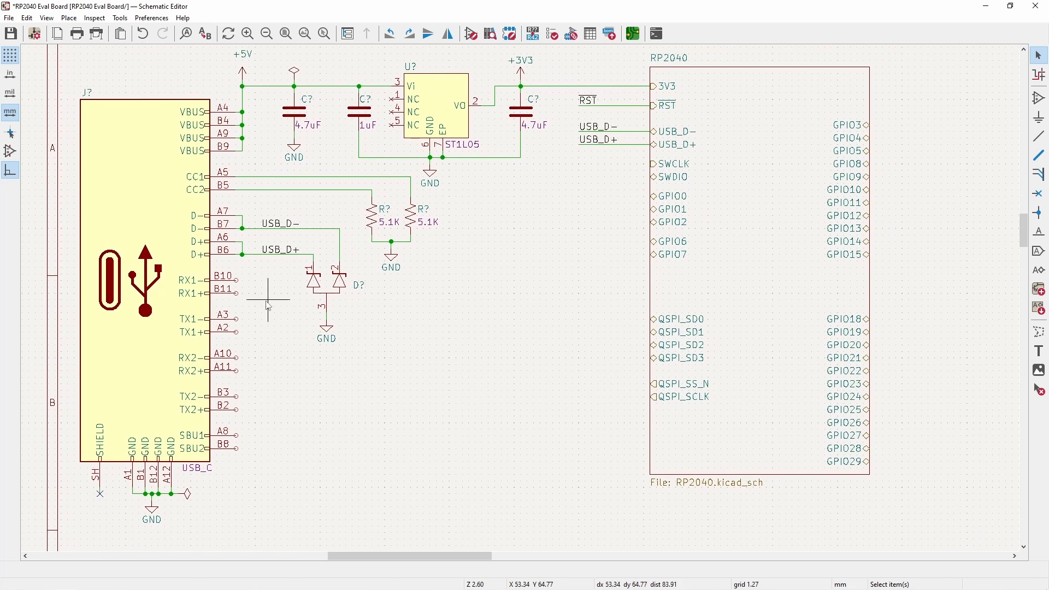
- Draw a wire stub about 7.6 mm long from the USB-C connector's RX1- pin B10 and end it with a no-connect flag
scroll(257, 290, "up", 2)
key("w")
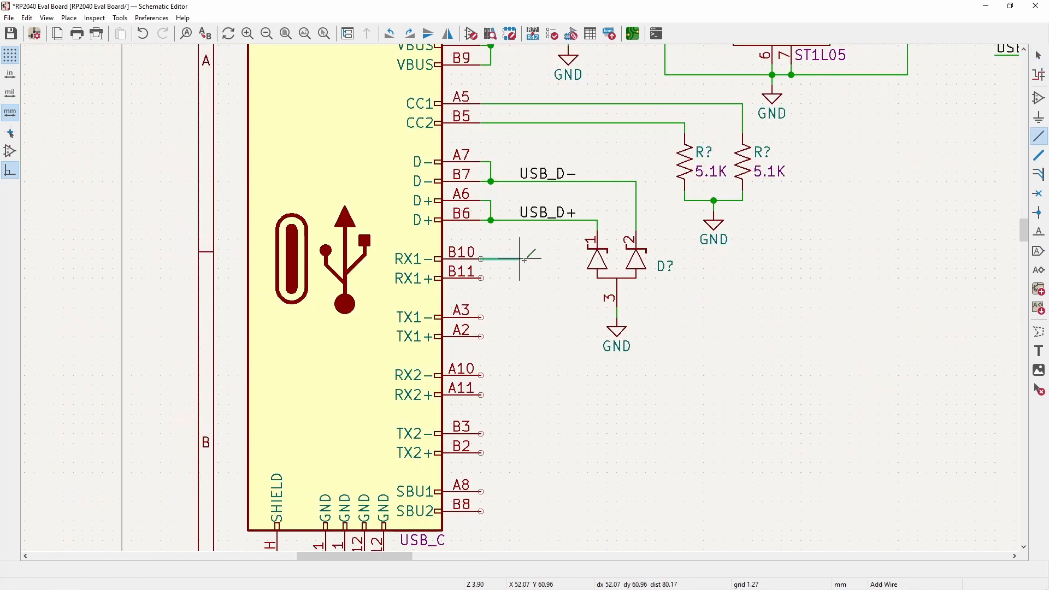
double_click(539, 257)
key("Escape")
key("q")
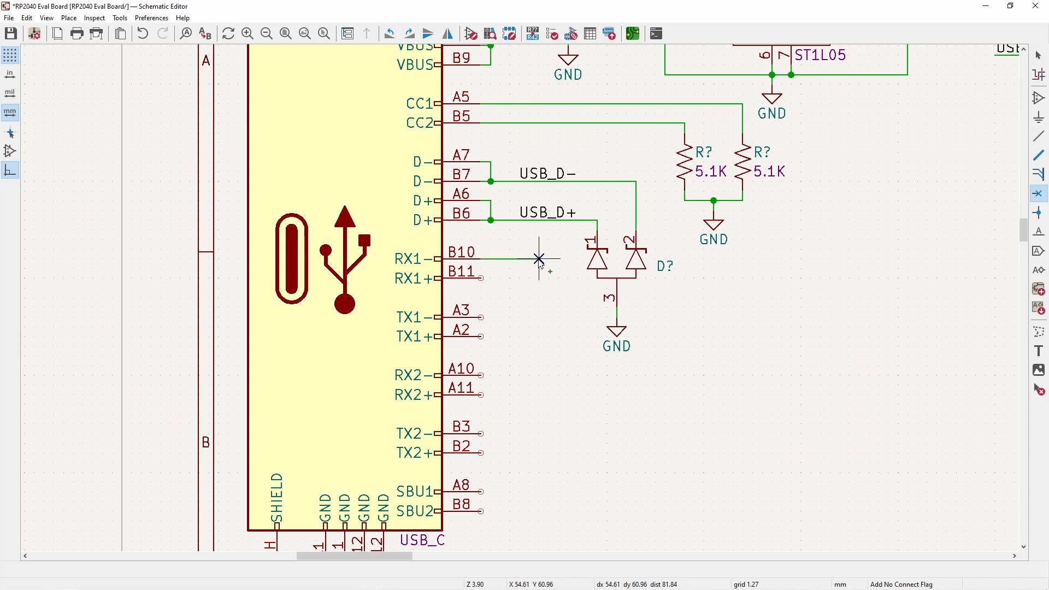
key("Escape")
- Duplicate the RX1- wire stub with its no-connect flag onto the RX1+ pin B11
scroll(540, 260, "up", 2)
left_click_drag(542, 342, 451, 276)
key("ctrl+d")
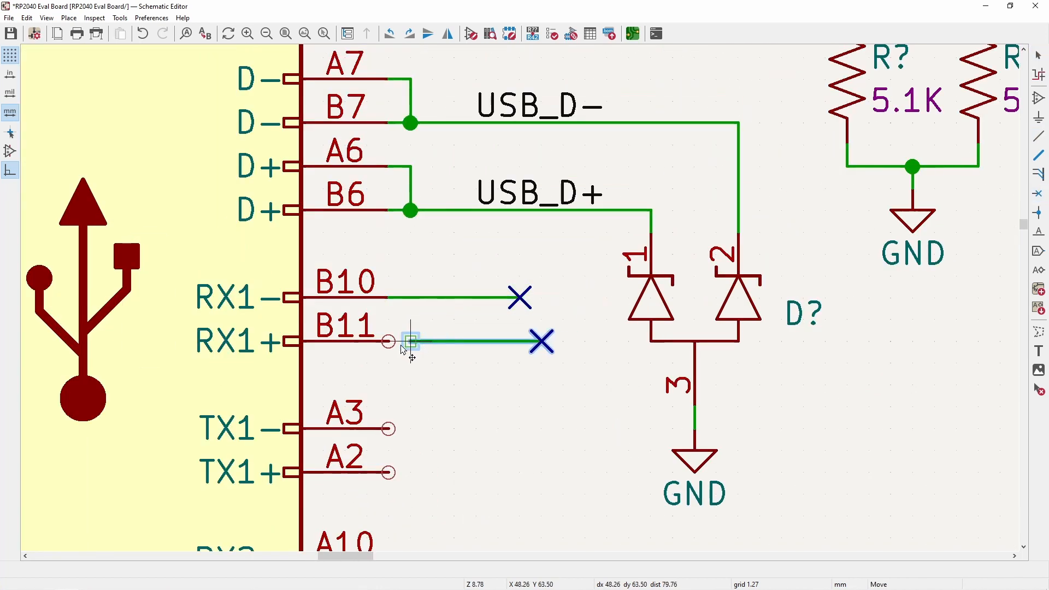
left_click(388, 342)
- Duplicate the pair of RX1 no-connect stubs onto the TX1, RX2, TX2 and SBU pin pairs of the USB-C connector
left_click_drag(585, 429, 457, 277)
key("ctrl+d")
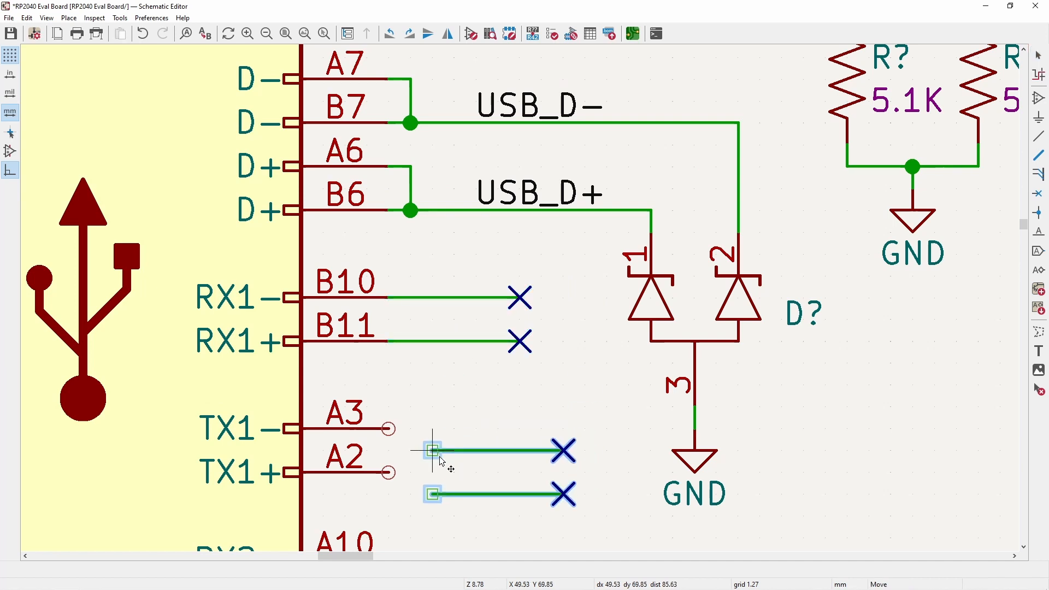
left_click(391, 430)
scroll(503, 282, "down", 3)
scroll(508, 273, "up", 2)
key("ctrl+d")
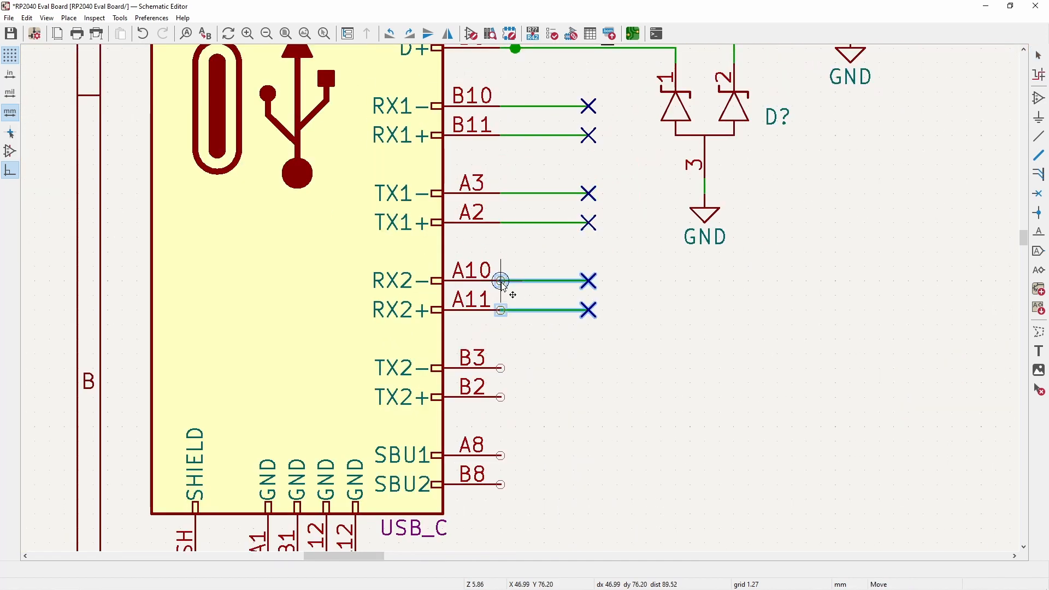
left_click(501, 280)
key("ctrl+d")
left_click(501, 368)
key("ctrl+d")
left_click(502, 456)
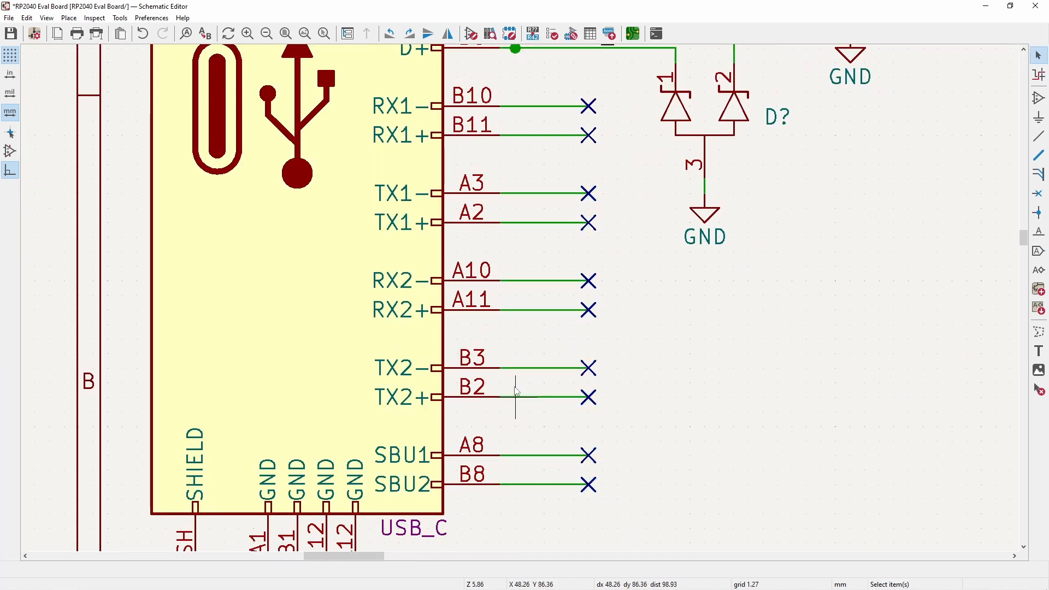
- Examine the USB-C connector circuit, the regulator and the RP2040 sheet with its unconnected QSPI pins
scroll(344, 263, "down", 3)
scroll(344, 263, "up", 1)
middle_click_drag(322, 253, 283, 231)
middle_click_drag(360, 169, 336, 179)
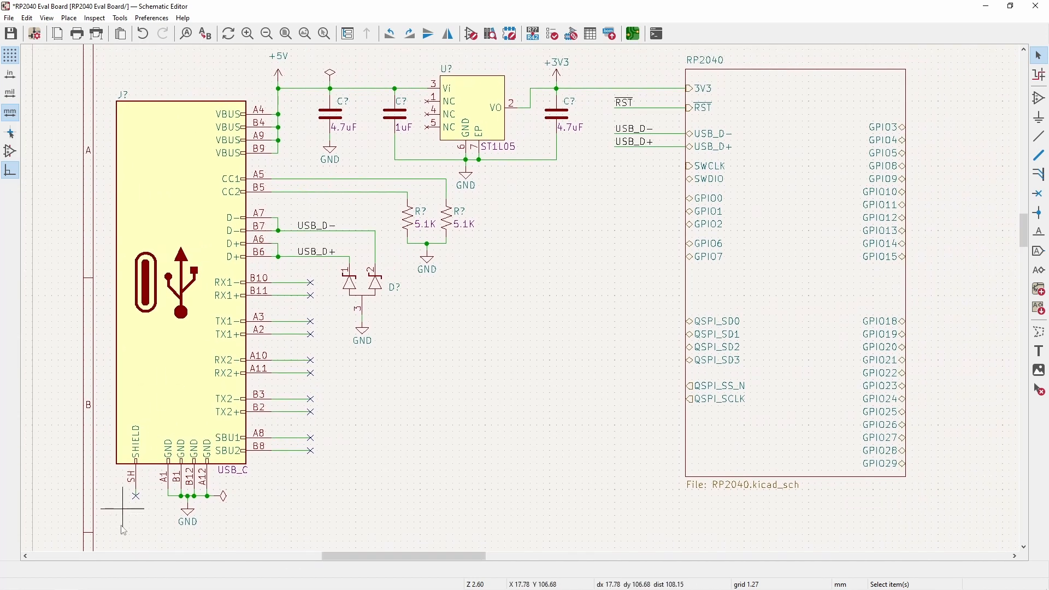
middle_click_drag(179, 418, 108, 451)
left_click_drag(253, 476, 198, 278)
left_click(198, 278)
middle_click_drag(247, 275, 219, 344)
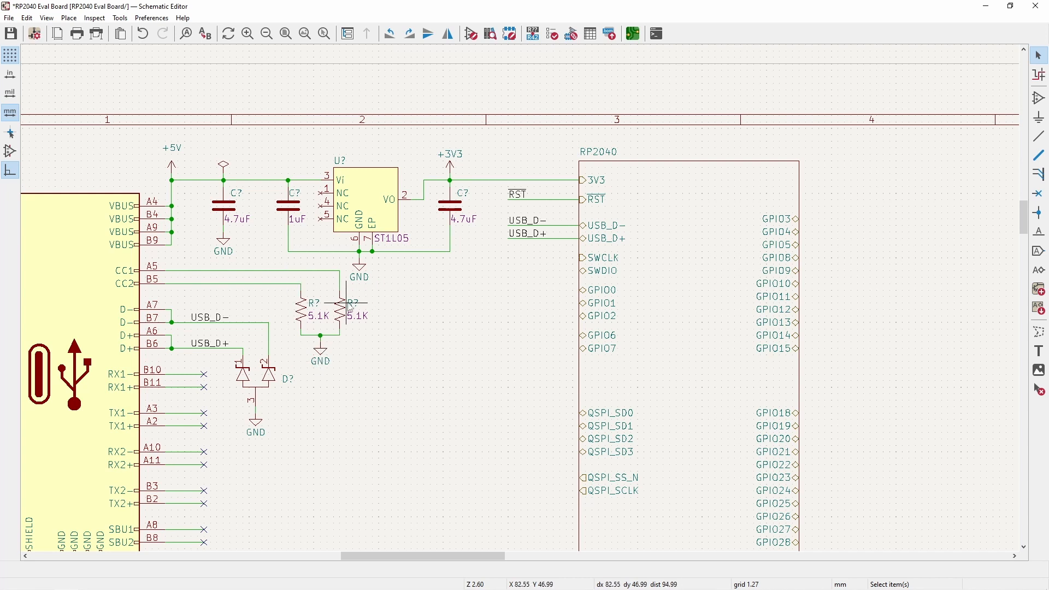
scroll(162, 268, "right", 2)
scroll(109, 208, "down", 1)
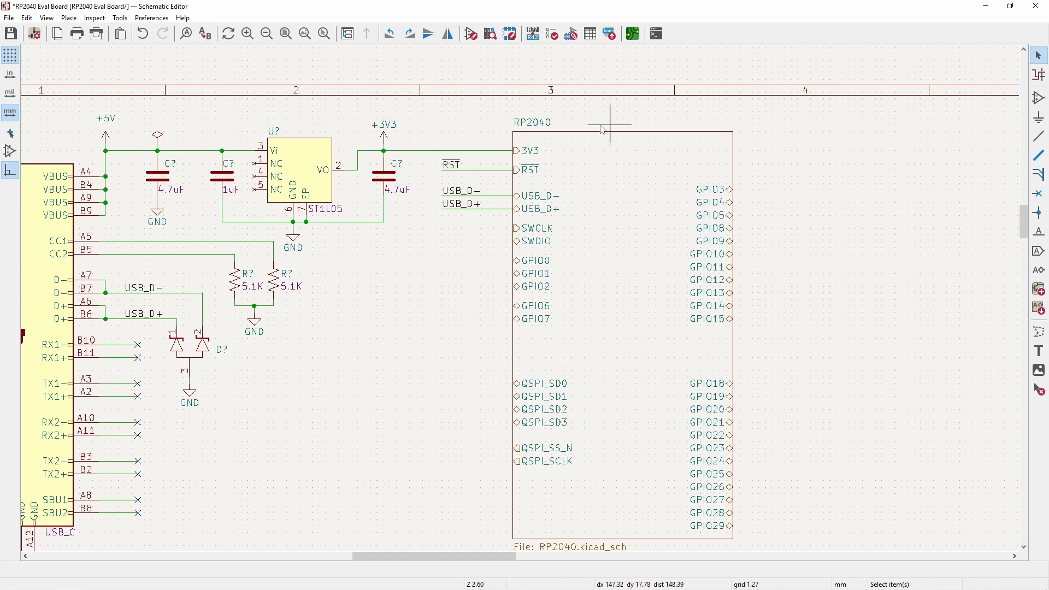
middle_click_drag(427, 279, 365, 233)
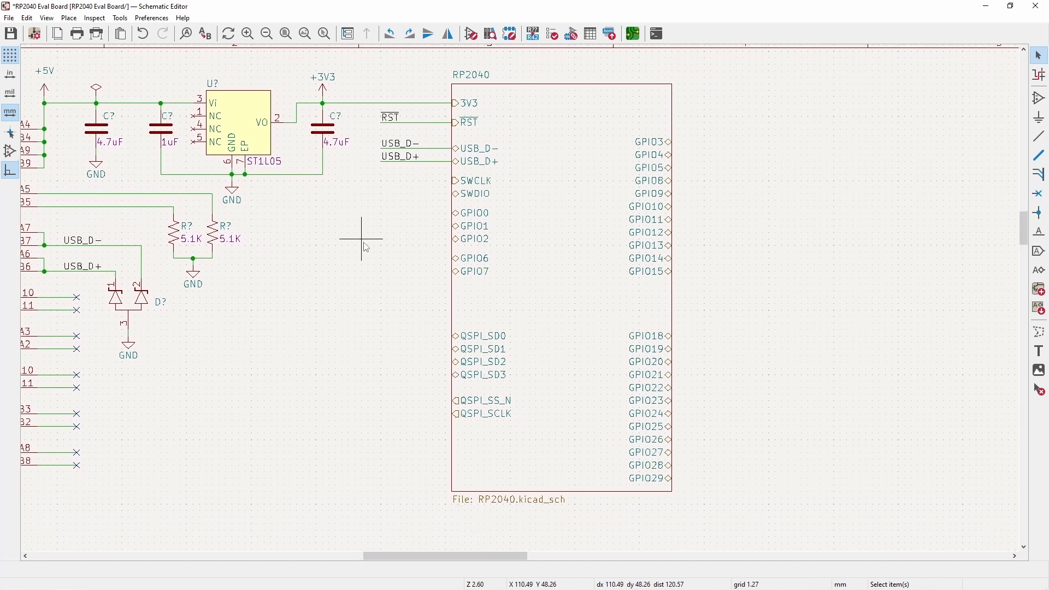
scroll(382, 283, "down", 1)
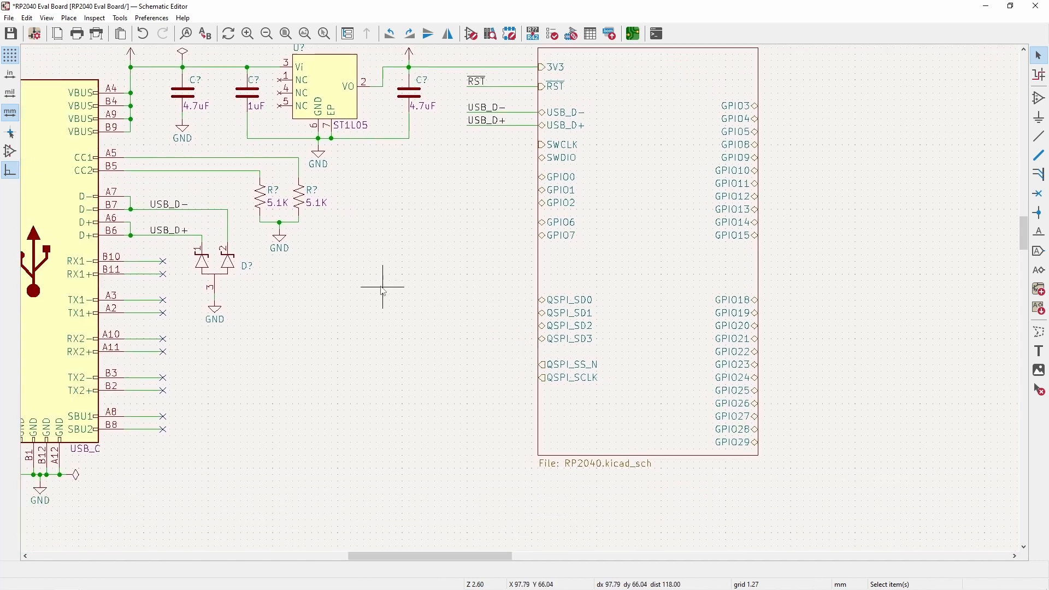
- Add the W25Q128JVSIM_TR flash memory from the symbol library and place it between the CC resistors and the RP2040 sheet
scroll(515, 312, "up", 2)
left_click(1038, 98)
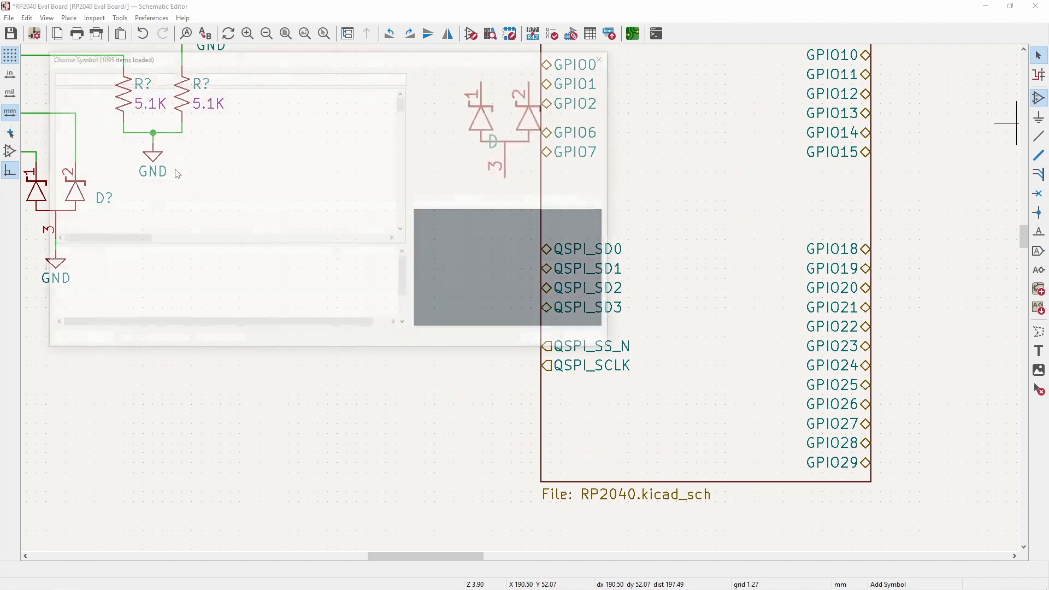
type("W25Q128JVSIM_TR")
double_click(93, 117)
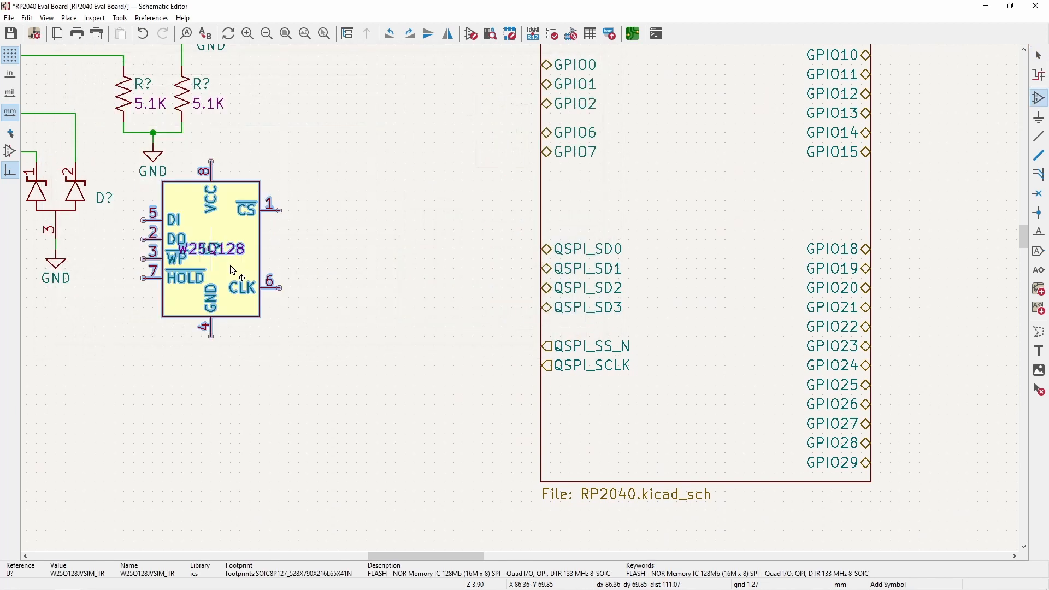
left_click(400, 221)
- Move the flash chip's name below its body and its reference above it, and shift the whole symbol away from the RP2040 sheet
left_click_drag(401, 221, 403, 385)
left_click(375, 195)
left_click_drag(373, 195, 309, 224)
left_click_drag(355, 298, 316, 302)
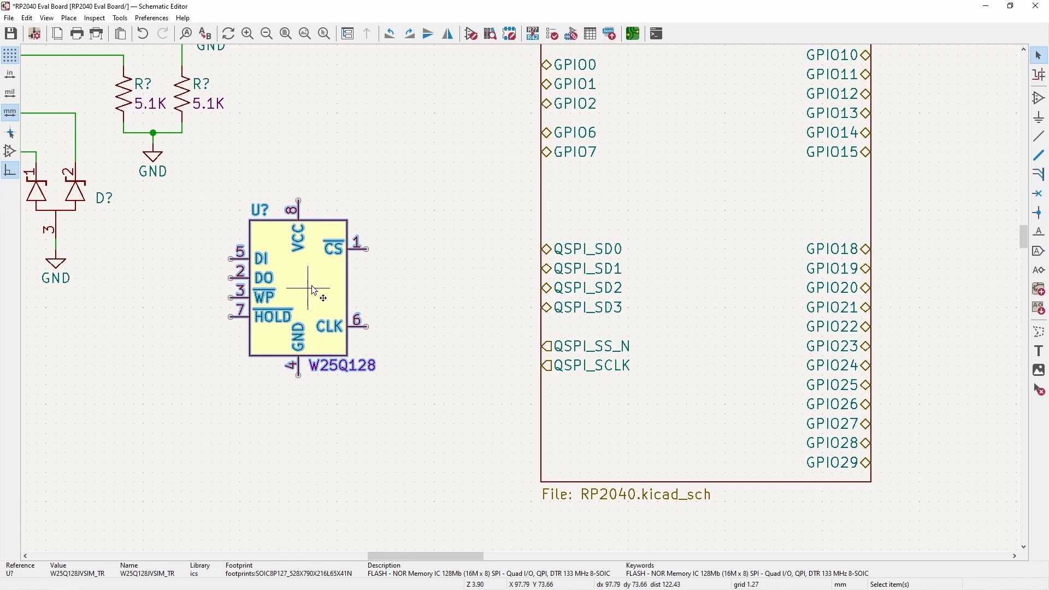
key("Escape")
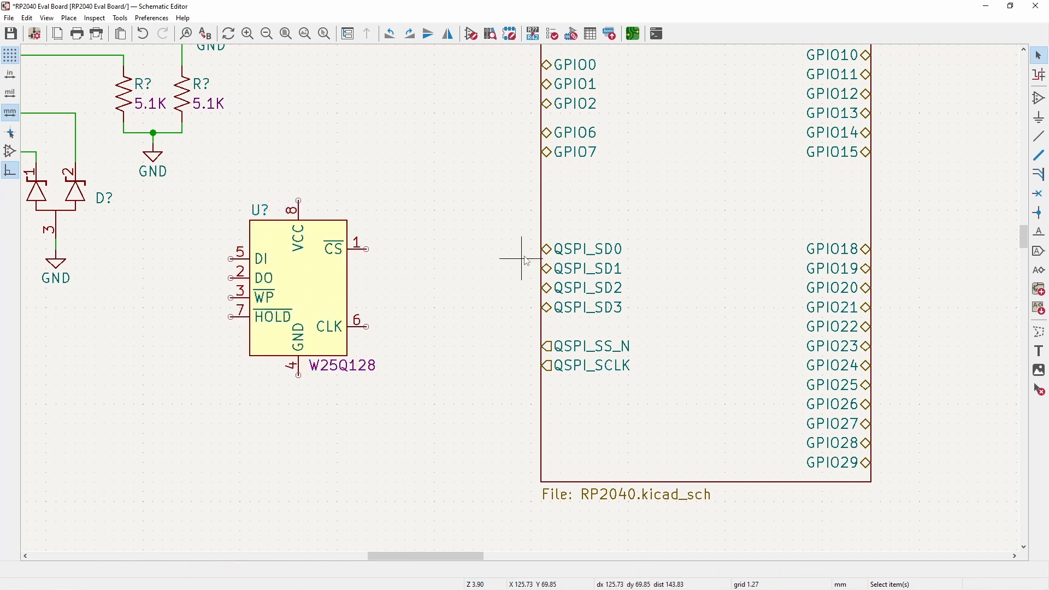
- Assign the flash chip's alternate pin functions IO1 to pin 2 (DO) and IO2 to pin 3 (WP)
double_click(347, 292)
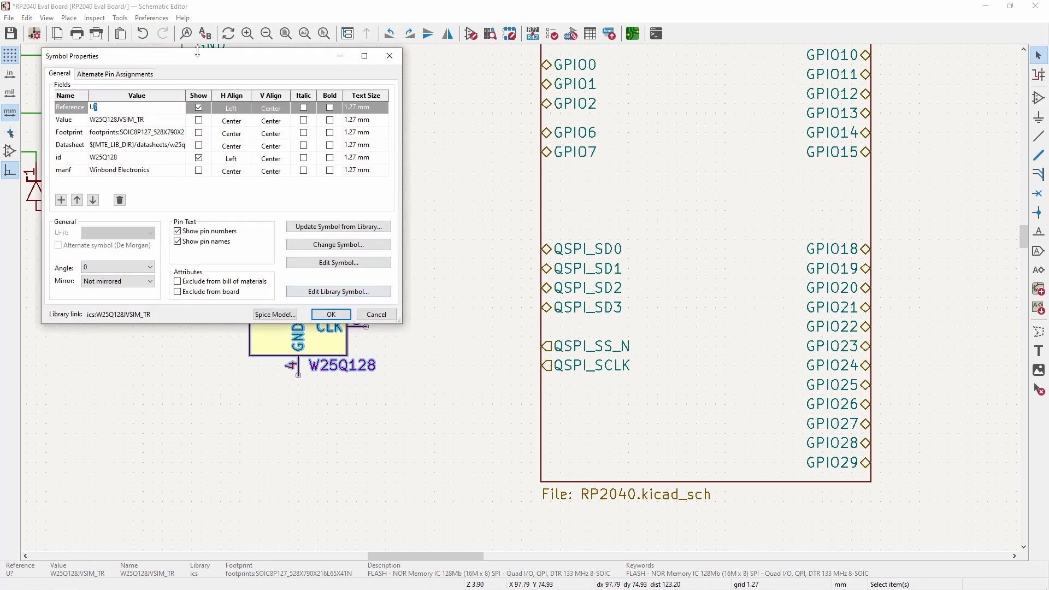
left_click_drag(200, 59, 627, 84)
left_click(534, 101)
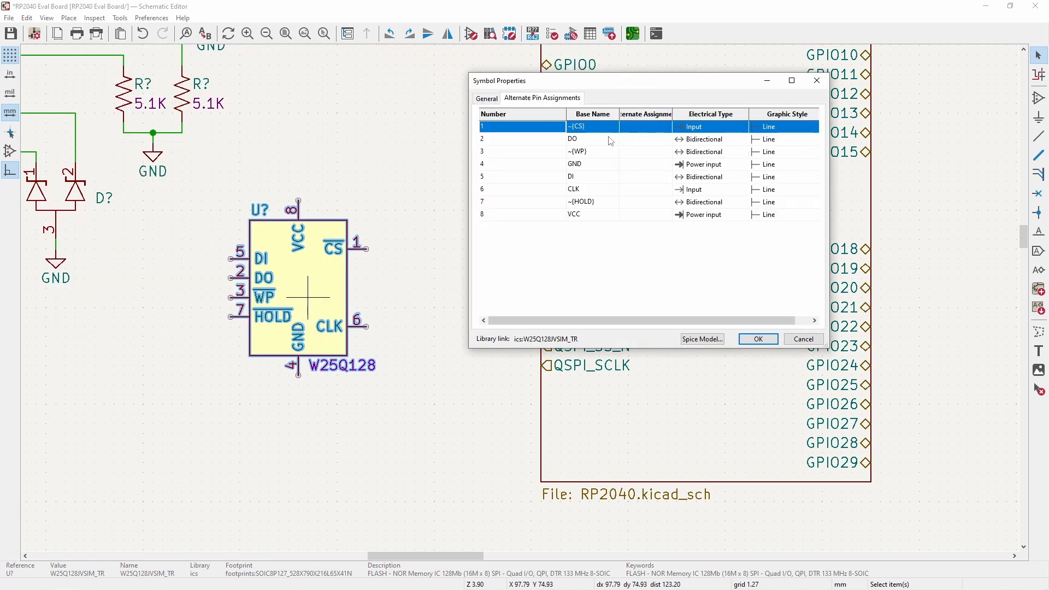
left_click(652, 138)
left_click(665, 129)
left_click(664, 140)
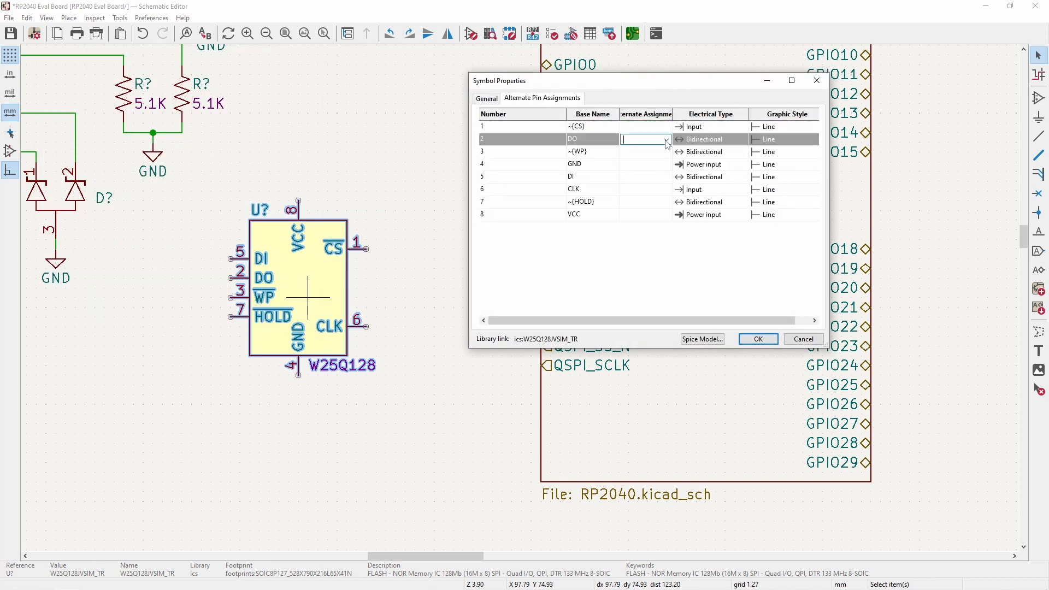
left_click(668, 141)
left_click(670, 157)
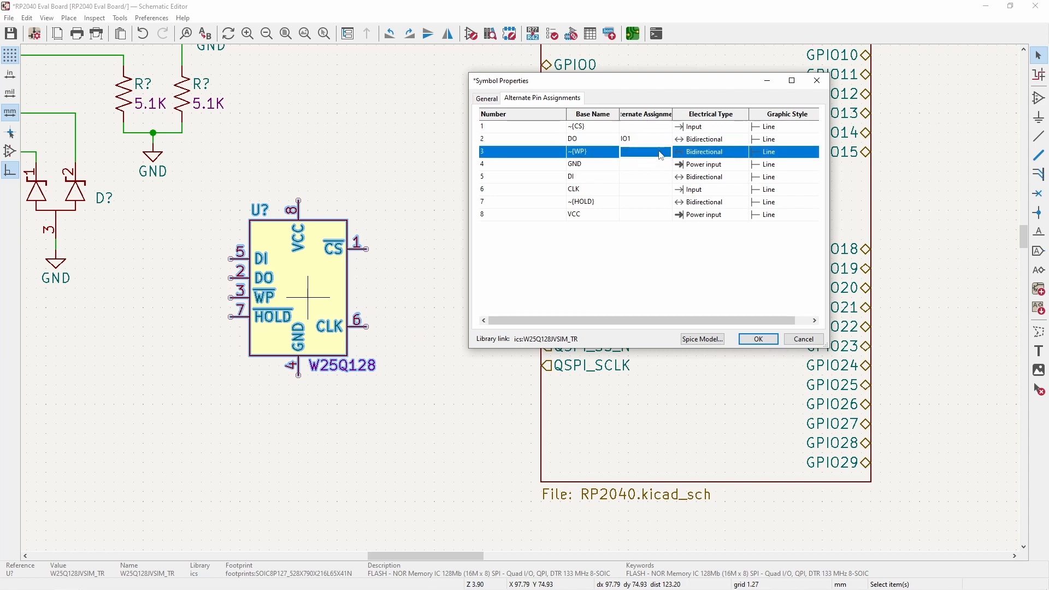
left_click(671, 157)
left_click(663, 162)
left_click(662, 168)
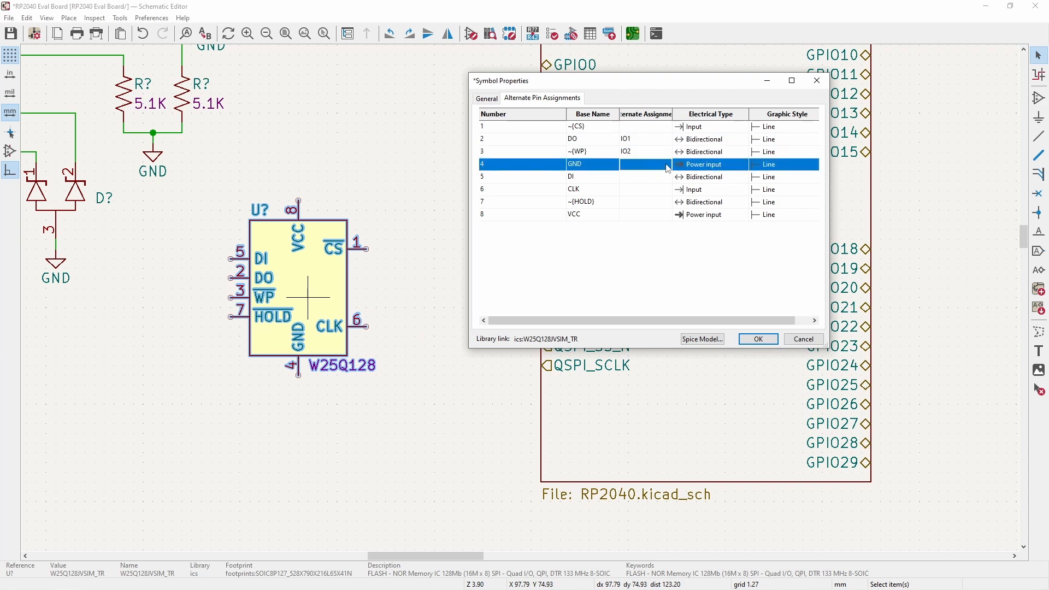
- Assign the alternate functions IO0 to pin 5 (DI) and IO3 to pin 7 (HOLD), and apply the flash chip's properties
left_click(662, 177)
left_click(663, 178)
left_click(659, 189)
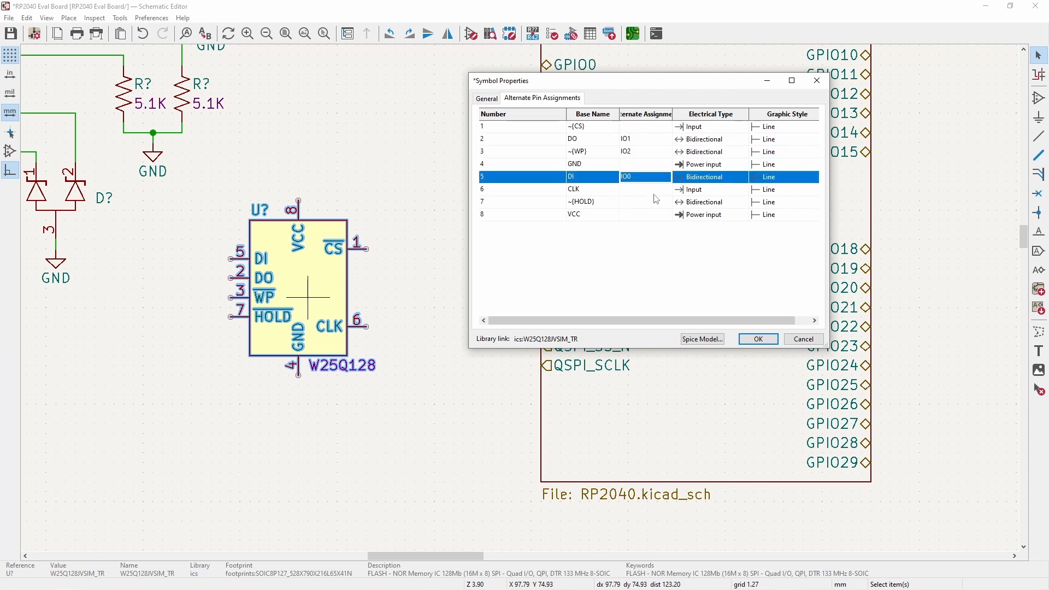
left_click(655, 192)
left_click(659, 202)
left_click(667, 203)
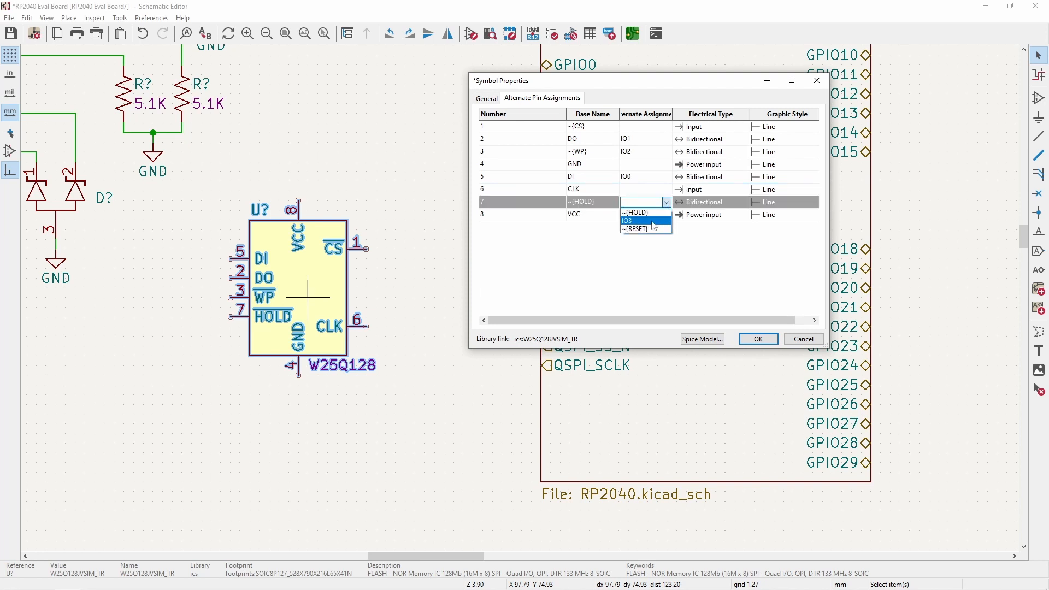
left_click(655, 225)
left_click(656, 218)
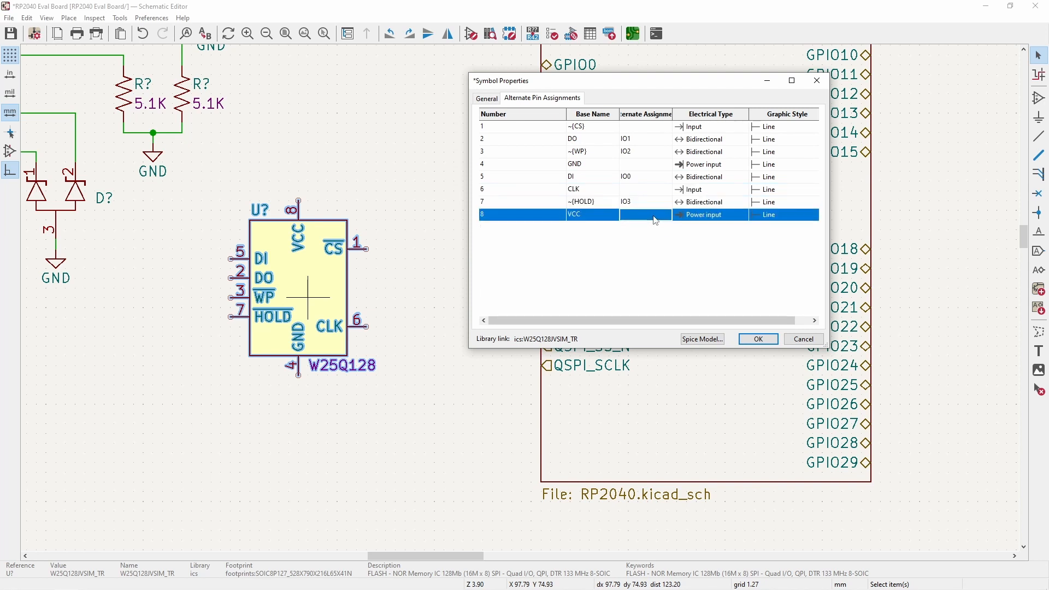
left_click(752, 339)
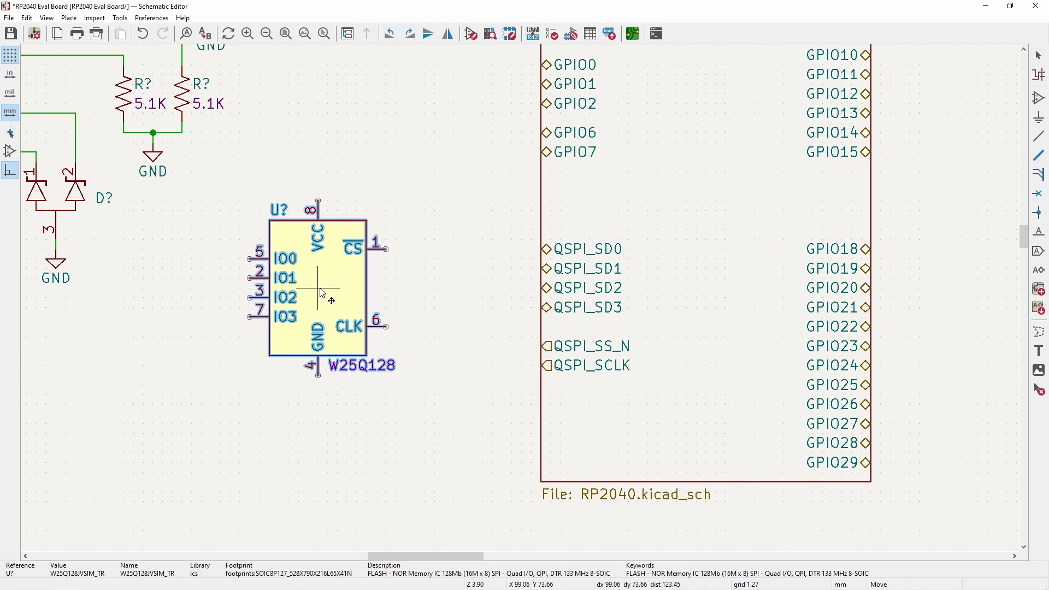
- Mirror the flash chip horizontally and place it with IO0 to IO3 level with the RP2040 sheet's QSPI_SD0 to QSPI_SD3 pins
key("y")
key("m")
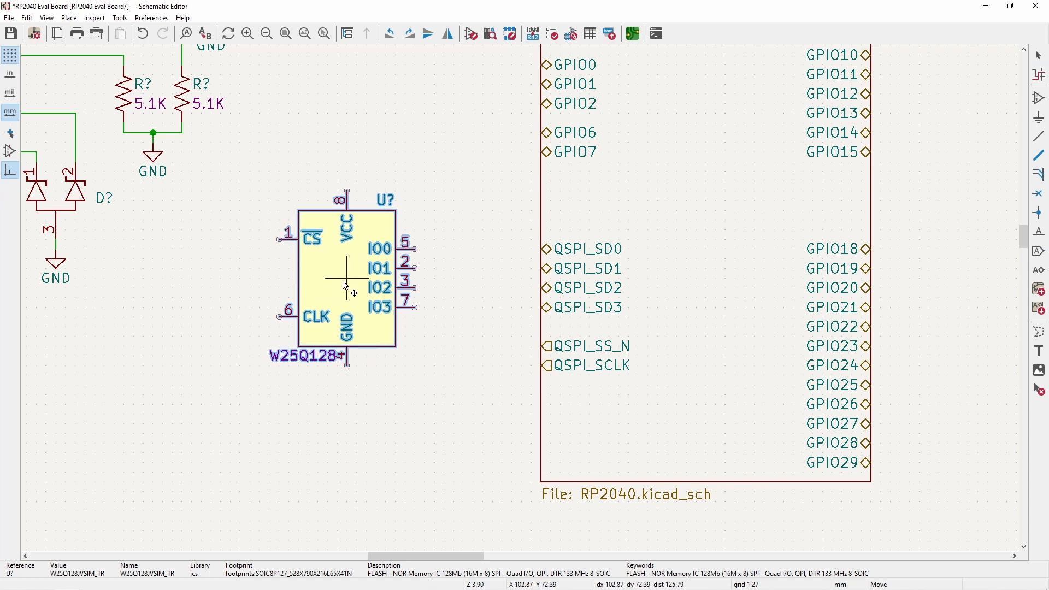
left_click(325, 286)
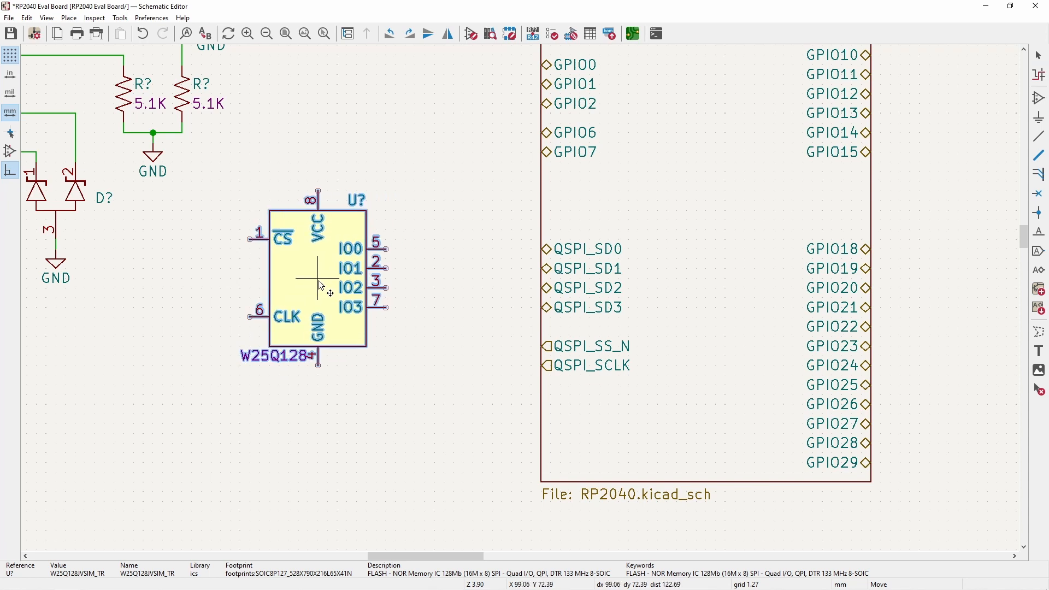
- Check inside the RP2040 sheet, return, and wire the flash chip's IO0 to IO3 pins to QSPI_SD0 to QSPI_SD3
double_click(616, 206)
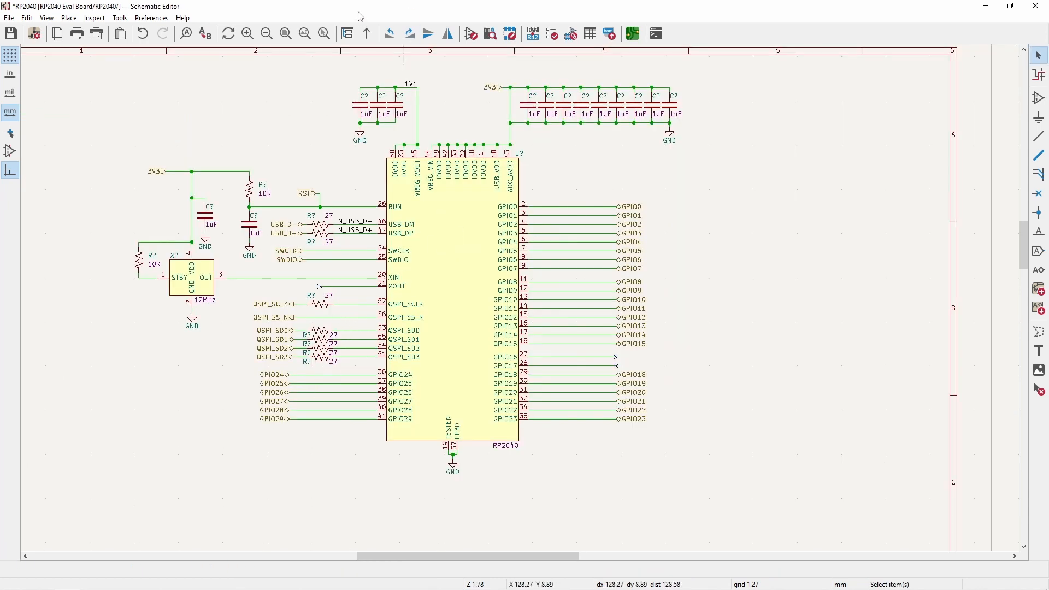
left_click(368, 33)
left_click(386, 248)
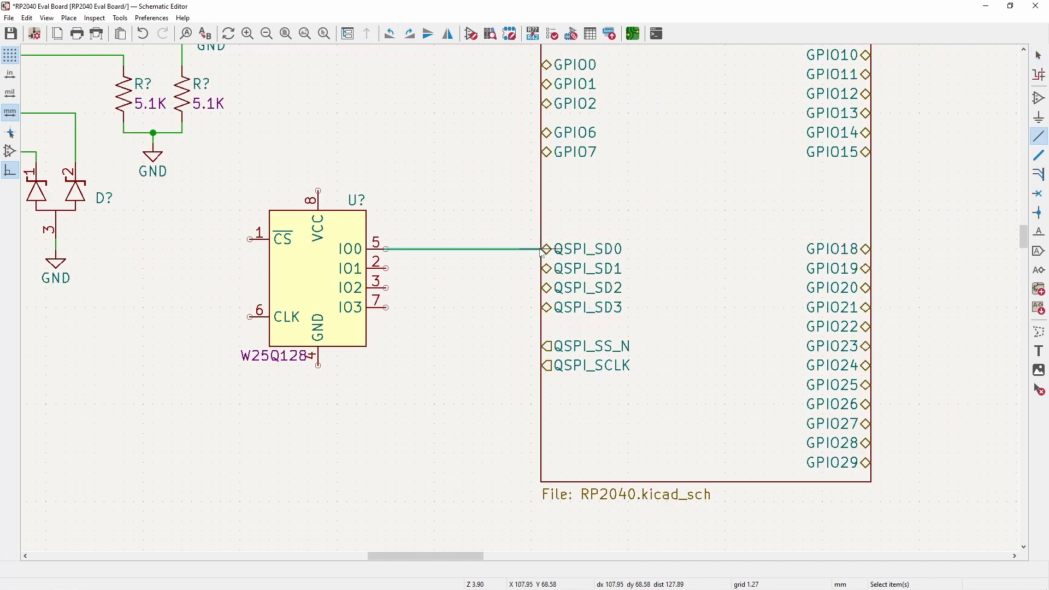
left_click(541, 250)
middle_click_drag(370, 260, 384, 373)
left_click(400, 381)
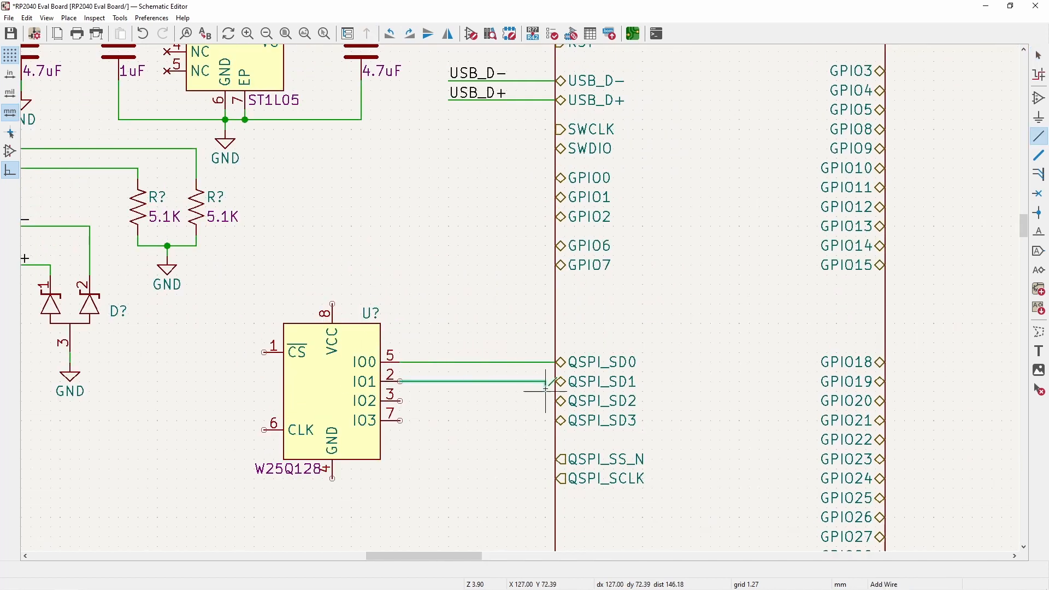
left_click(559, 381)
left_click(400, 401)
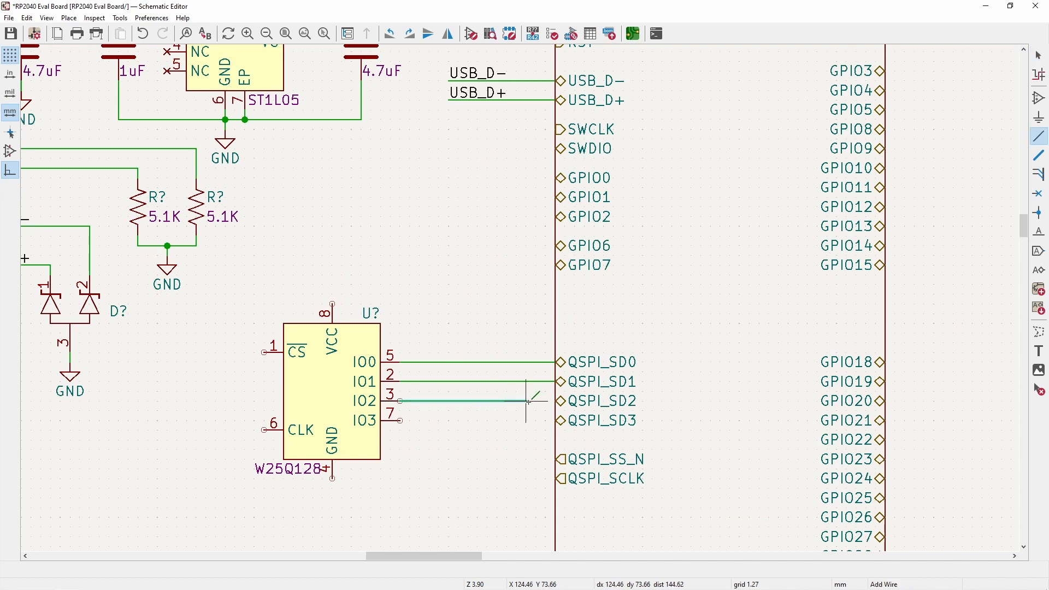
left_click(558, 401)
left_click(558, 420)
left_click(399, 420)
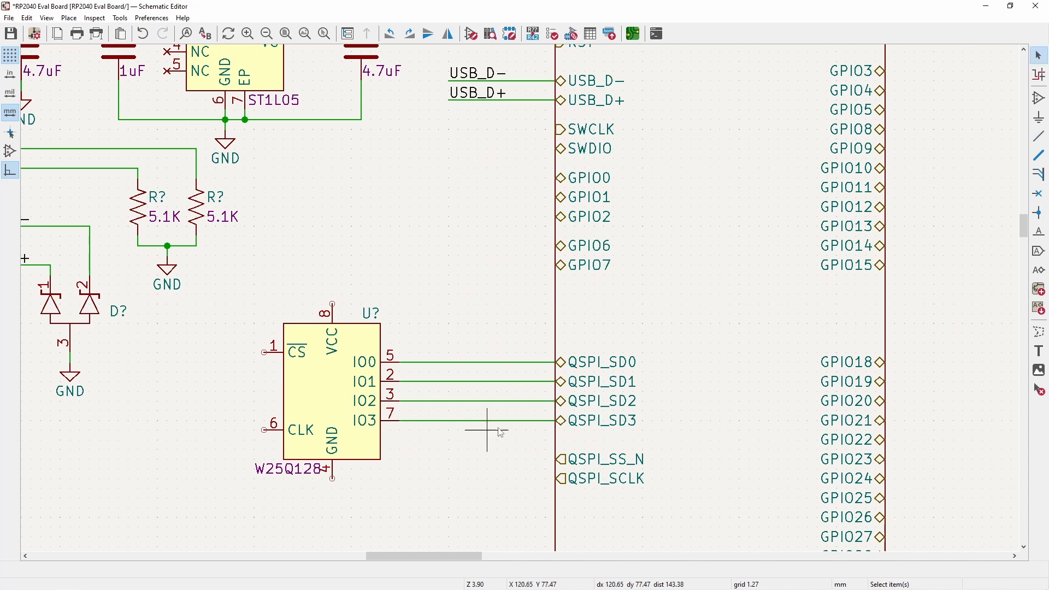
- Draw a free-ended wire stub from the RP2040 sheet's QSPI_SS_N pin toward the flash chip
middle_click_drag(421, 394, 351, 276)
left_click(480, 328)
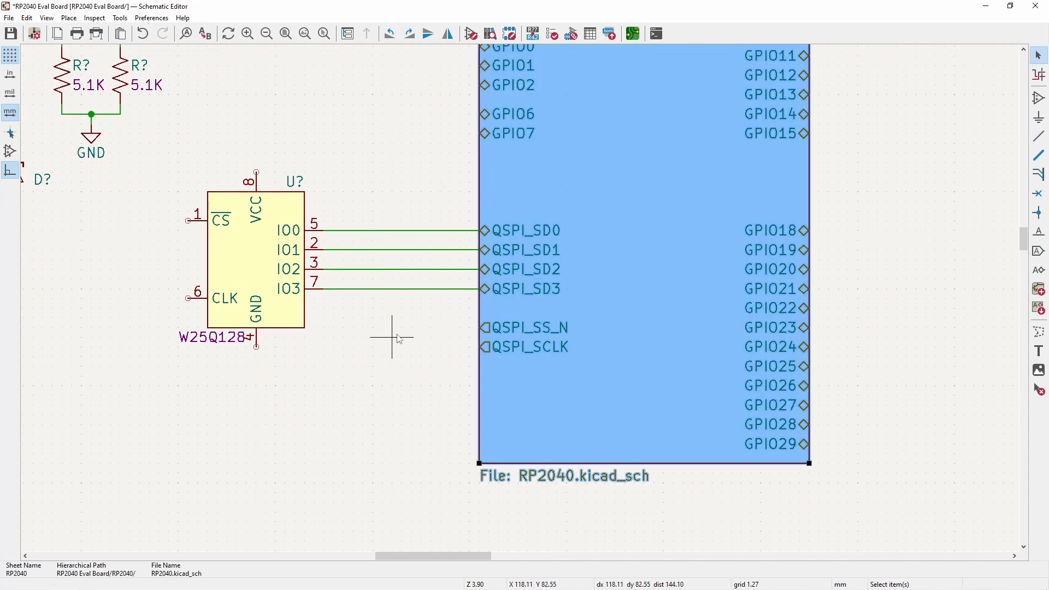
key("Escape")
left_click(479, 329)
double_click(382, 327)
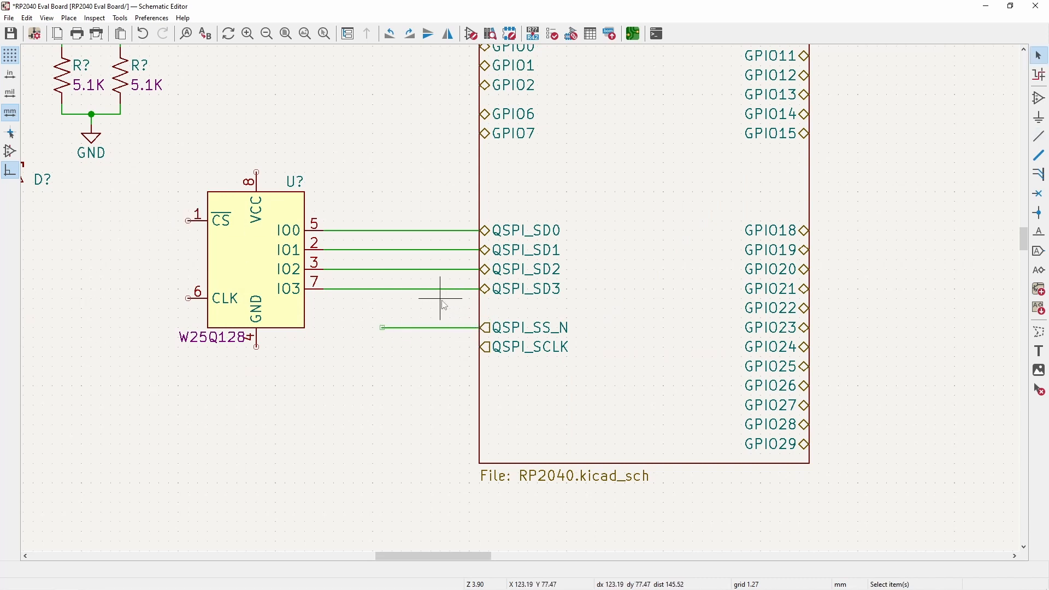
- Add the net label QSPI_SS_N at the free end of the wire stub on the RP2040 sheet's QSPI_SS_N pin
left_click(1039, 231)
left_click(555, 271)
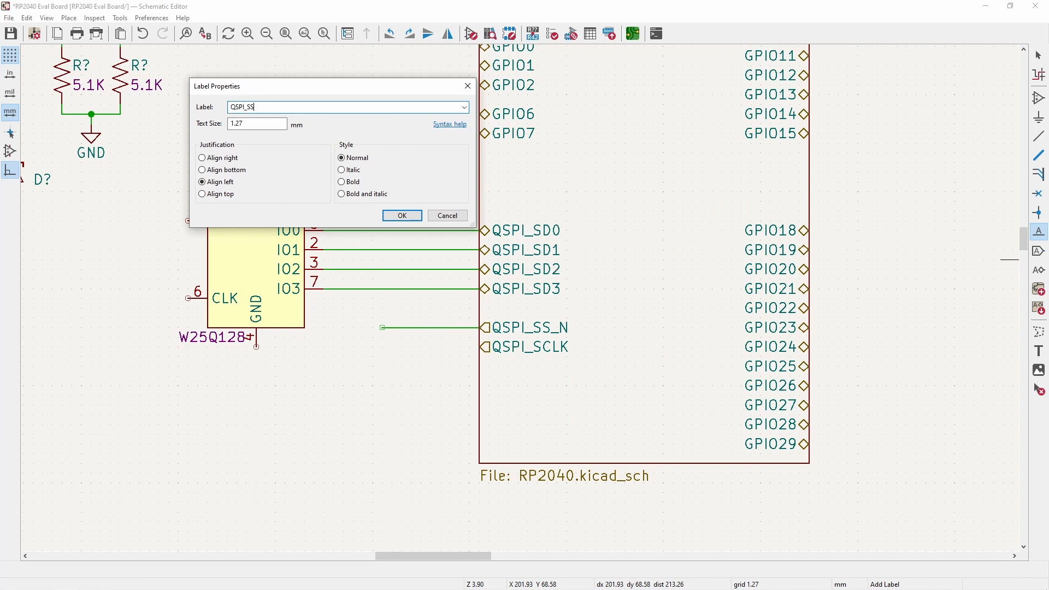
type("QSPI_SS_N")
key("Return")
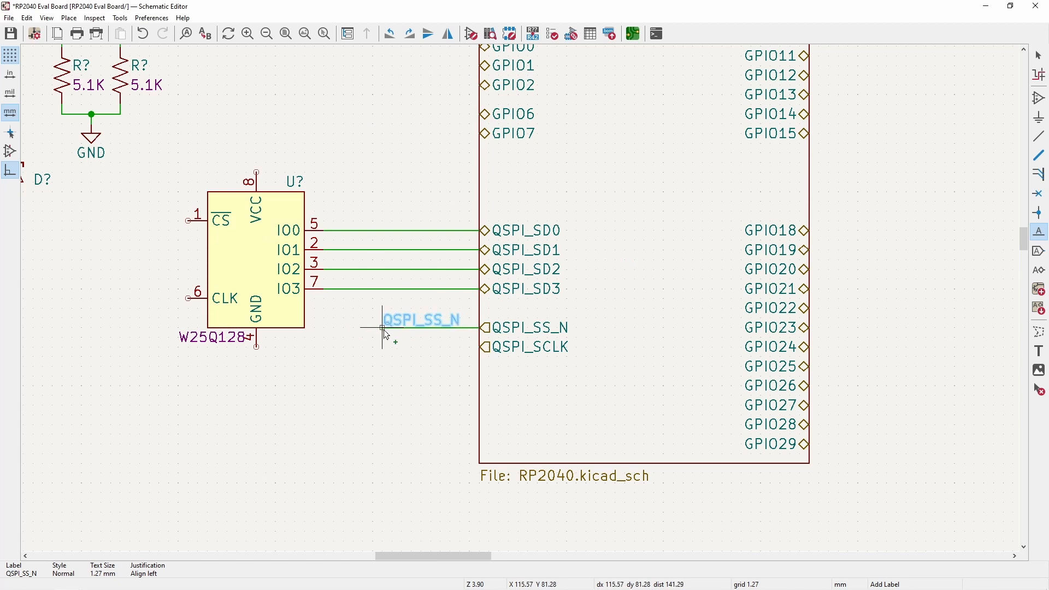
left_click(383, 328)
- Duplicate the labelled stub onto the RP2040 sheet's QSPI_SCLK pin and rename the copied label QSPI_SCLK
left_click(385, 320)
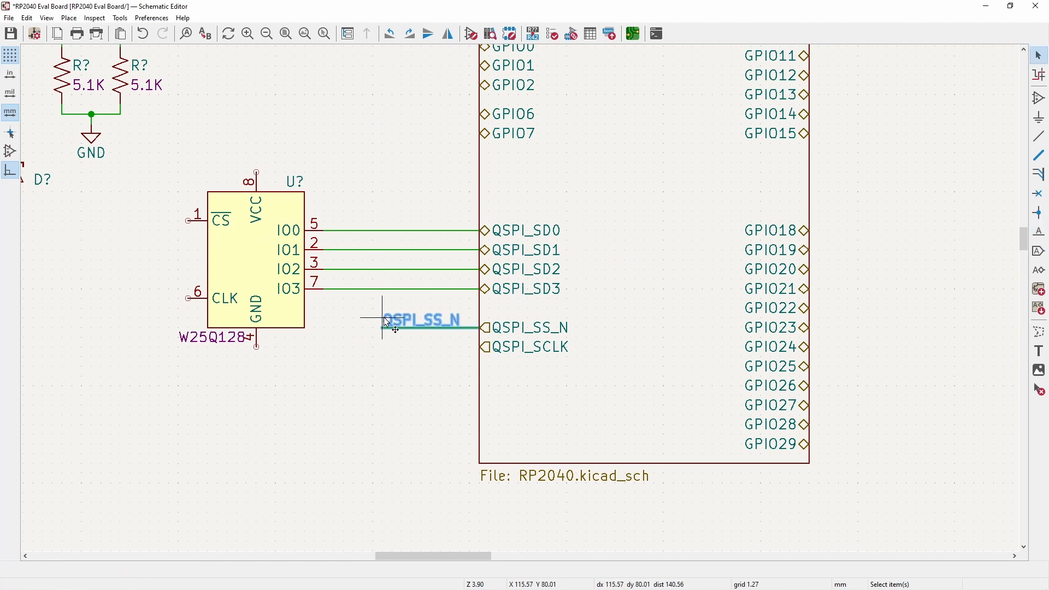
key("ctrl+d")
left_click(382, 348)
double_click(394, 334)
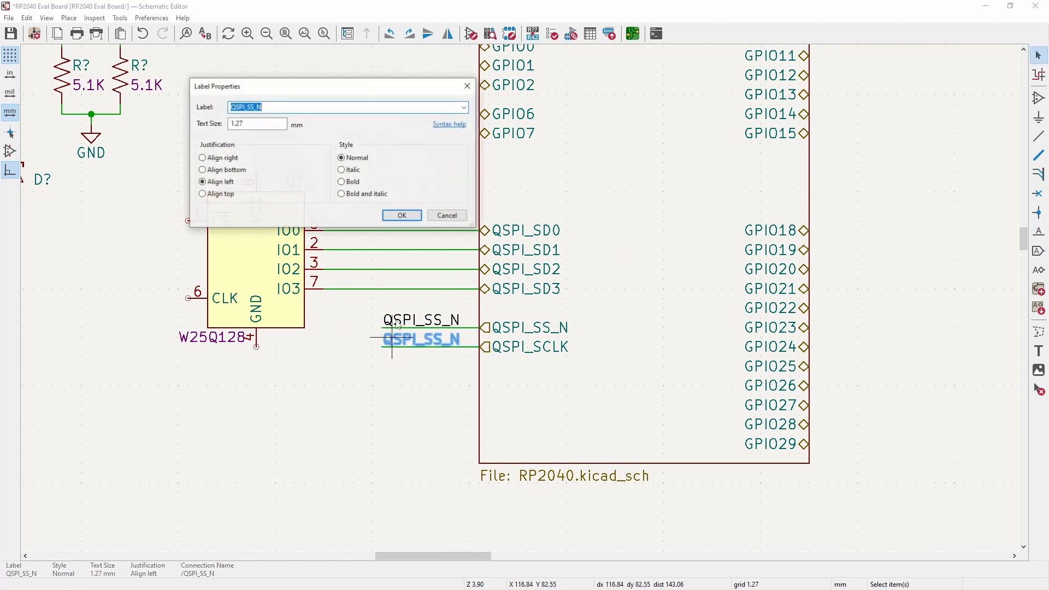
type("QSPI_CL")
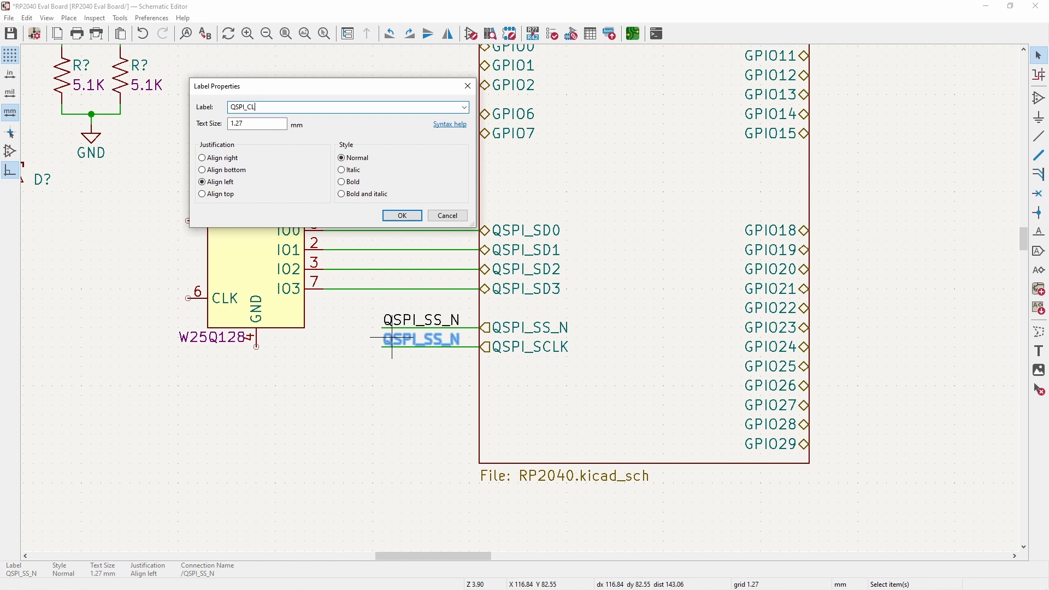
type("K")
key("Return")
double_click(420, 341)
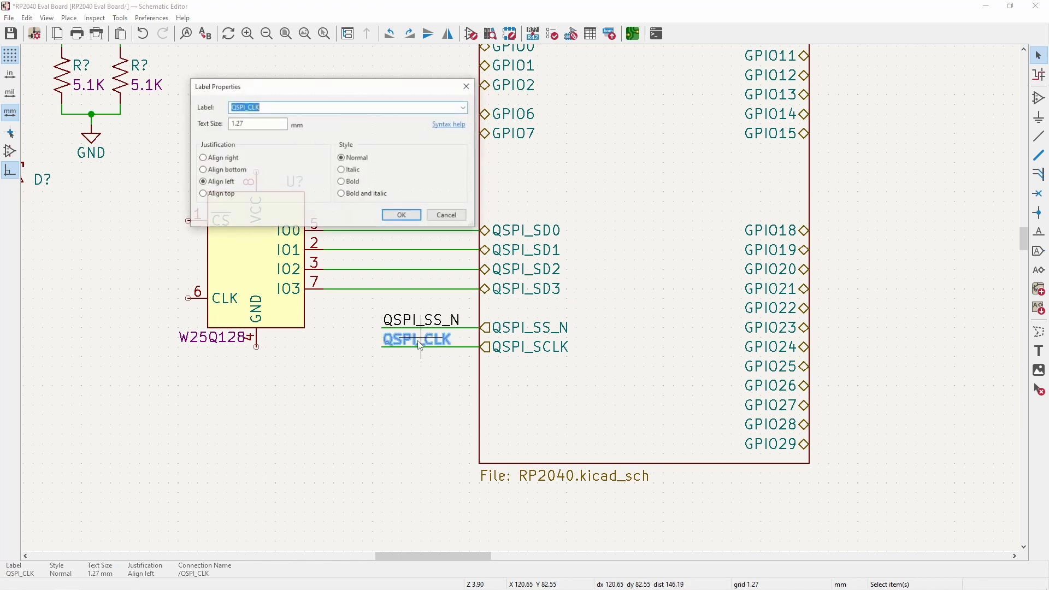
key("Left")
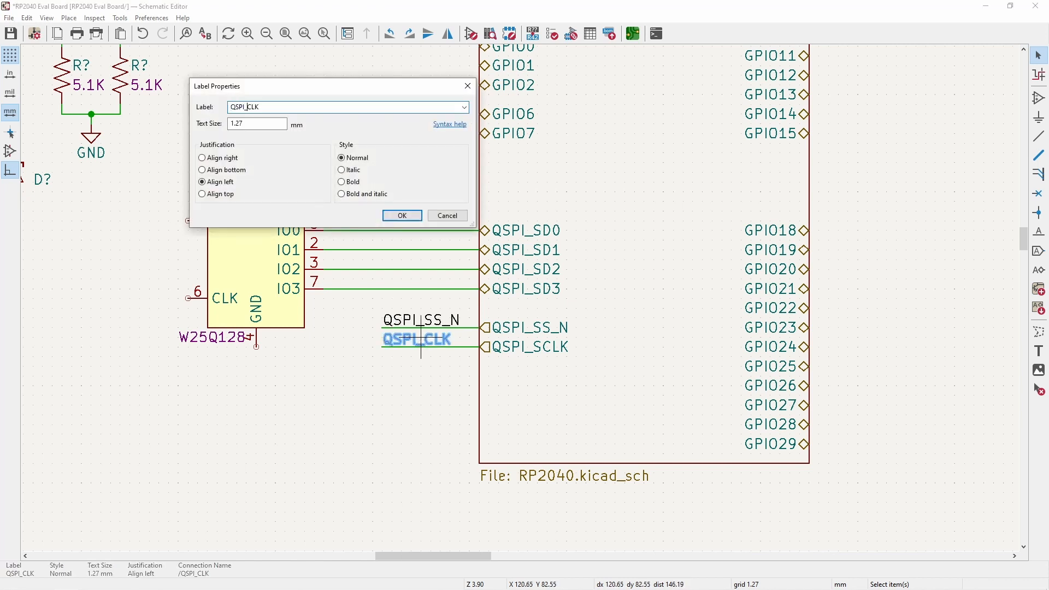
type("S")
key("Return")
- Duplicate both labelled stubs and attach QSPI_SCLK to the flash chip's CLK pin and QSPI_SS_N to its CS pin
left_click_drag(429, 365, 376, 306)
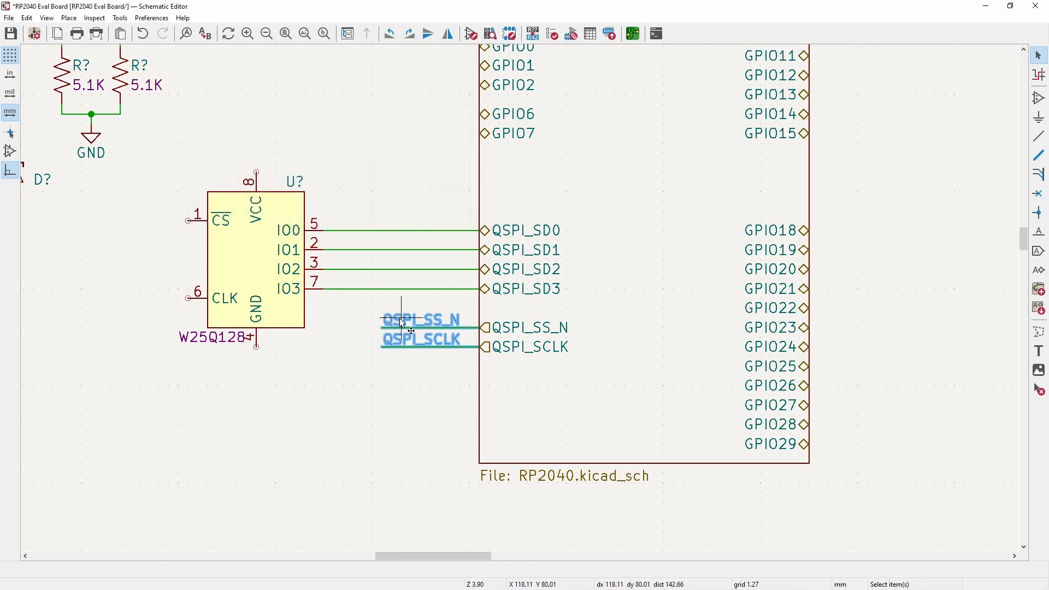
key("ctrl+d")
left_click(82, 245)
left_click(92, 268)
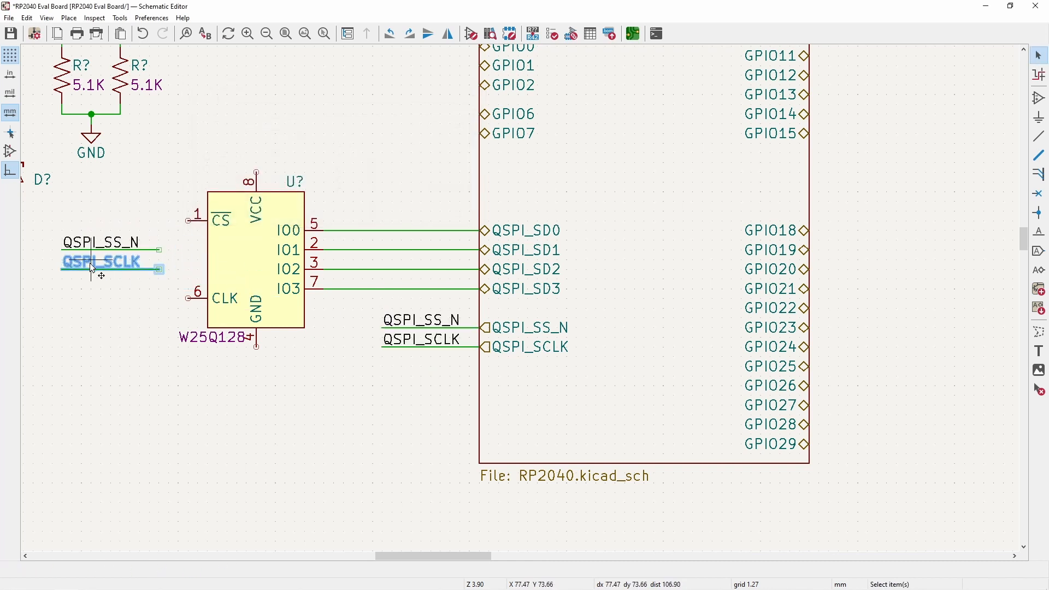
left_click_drag(93, 268, 122, 297)
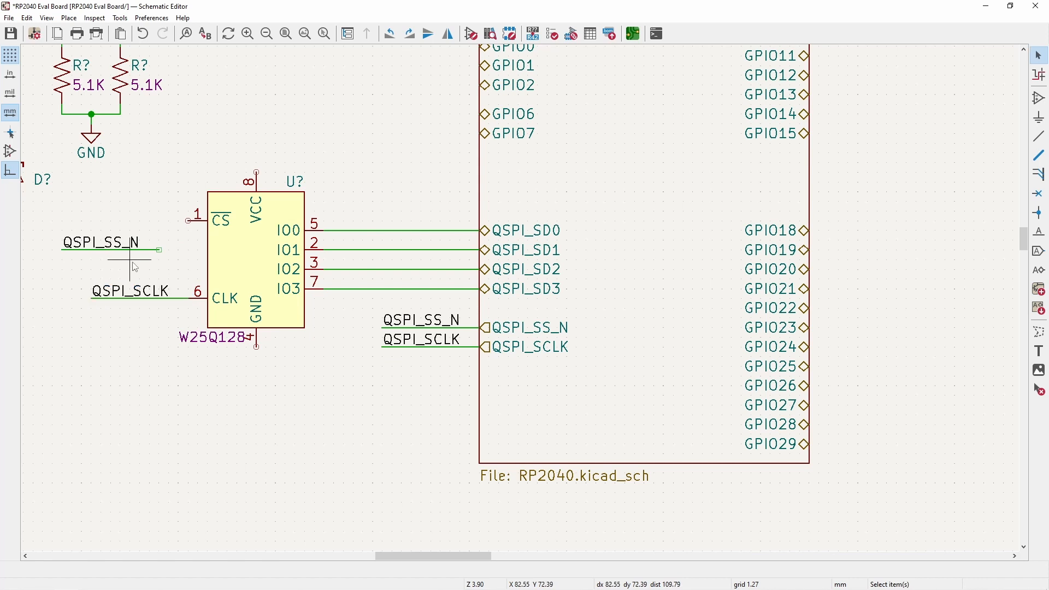
left_click(98, 245)
left_click_drag(98, 244, 128, 216)
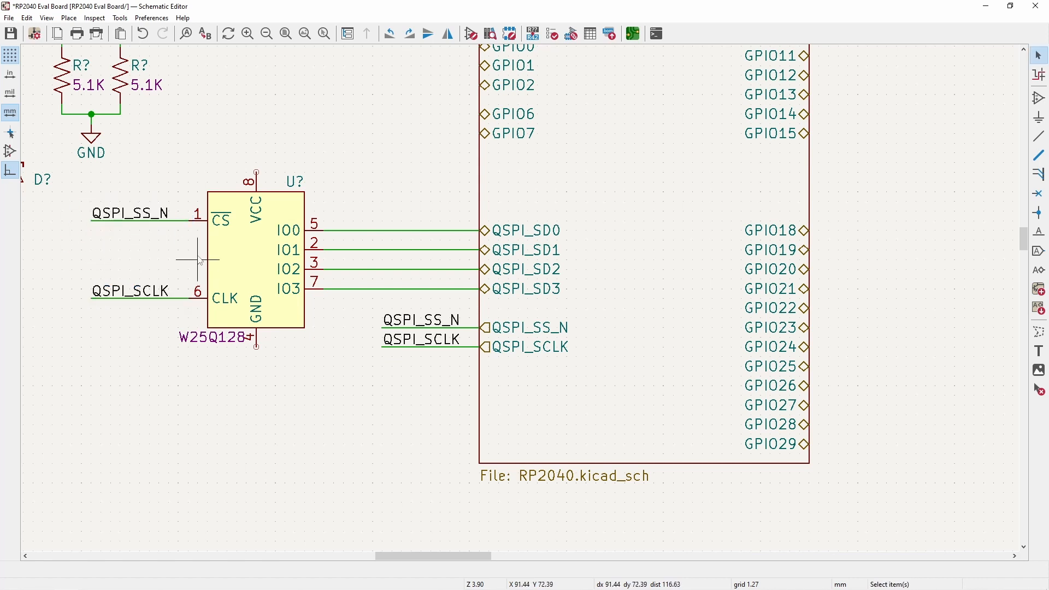
left_click_drag(150, 327, 75, 217)
left_click(139, 339)
middle_click_drag(170, 231, 223, 328)
left_click(1039, 97)
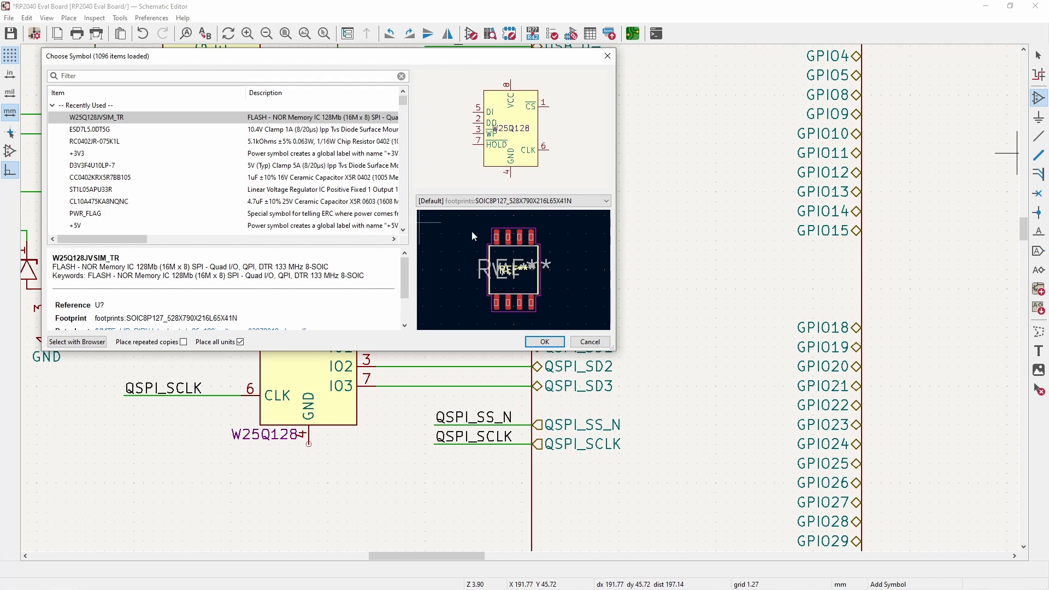
left_click(590, 342)
- Copy the 10K pull-up resistor from inside the RP2040 sheet and place it above the flash chip's QSPI_SS_N wire
scroll(458, 284, "up", 5)
scroll(458, 284, "left", 2)
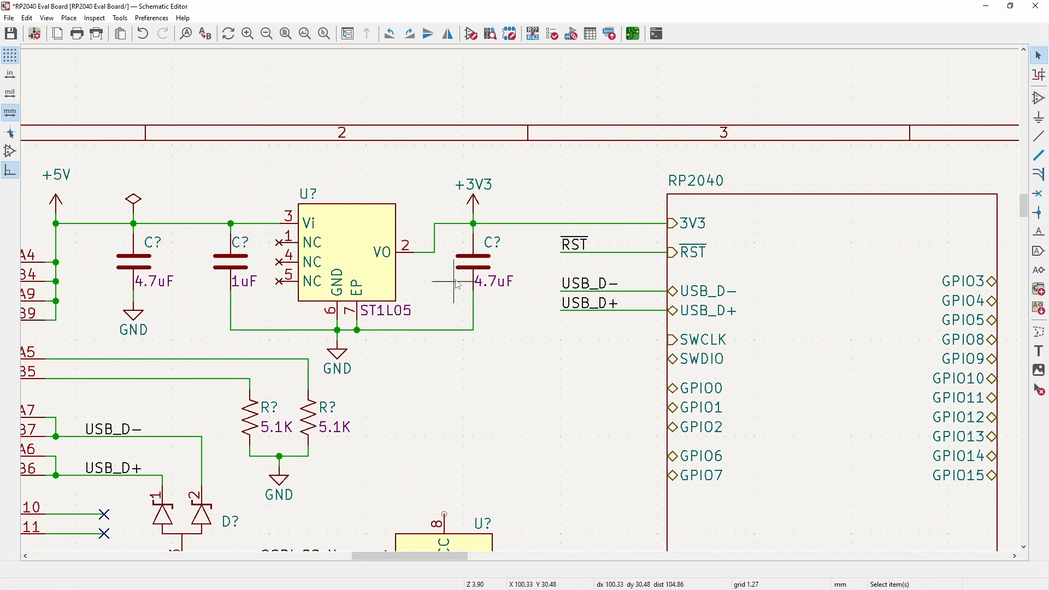
scroll(308, 320, "down", 3)
double_click(924, 235)
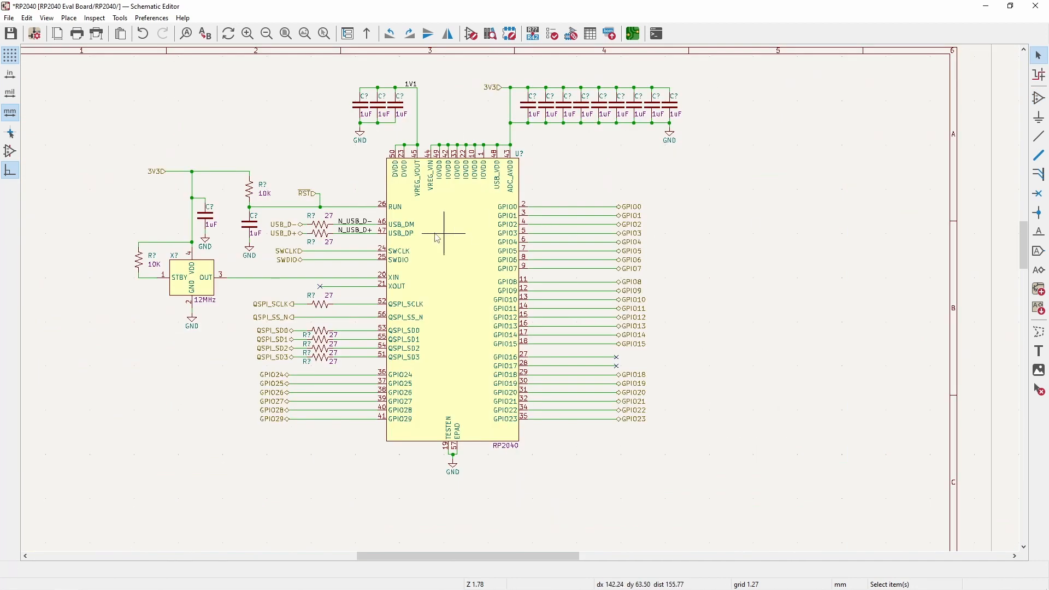
left_click(251, 195)
left_click(367, 34)
middle_click_drag(498, 411, 397, 252)
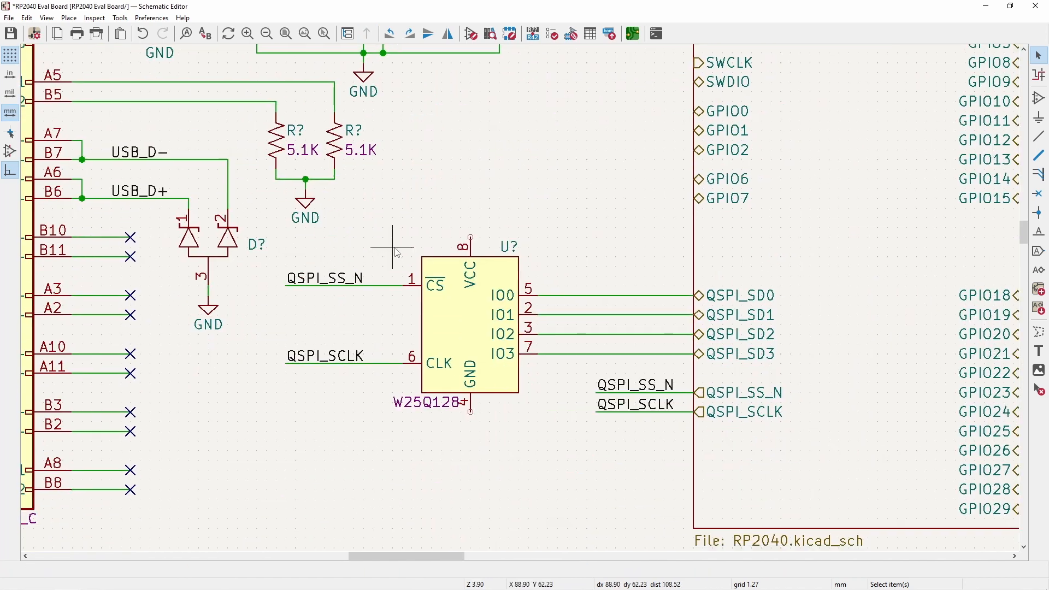
key("ctrl+v")
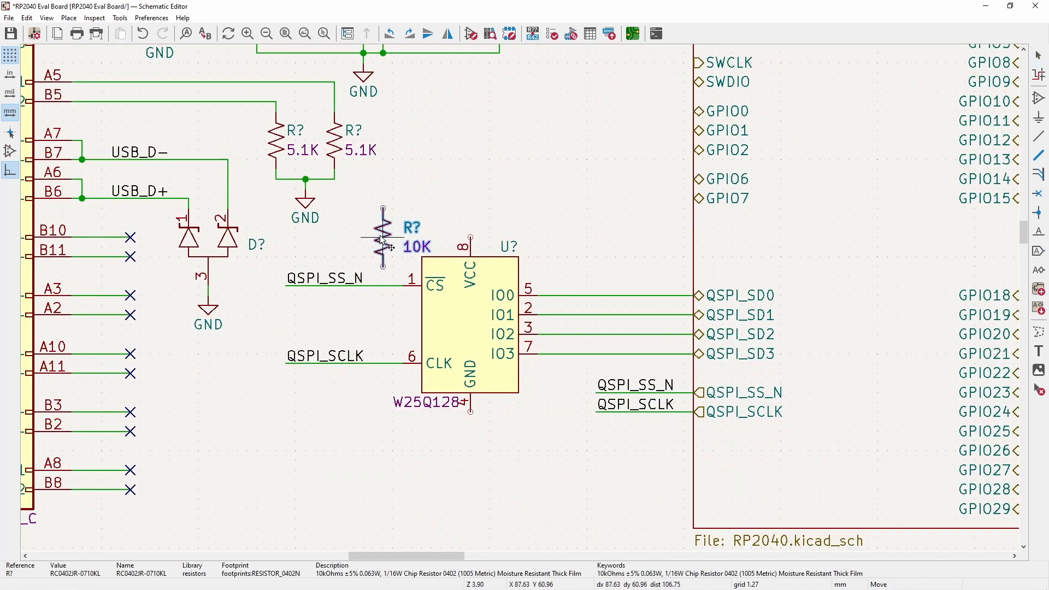
left_click(381, 238)
- Move the pasted resistor's value and reference texts closer to its body
left_click(413, 246)
key("m")
left_click(393, 246)
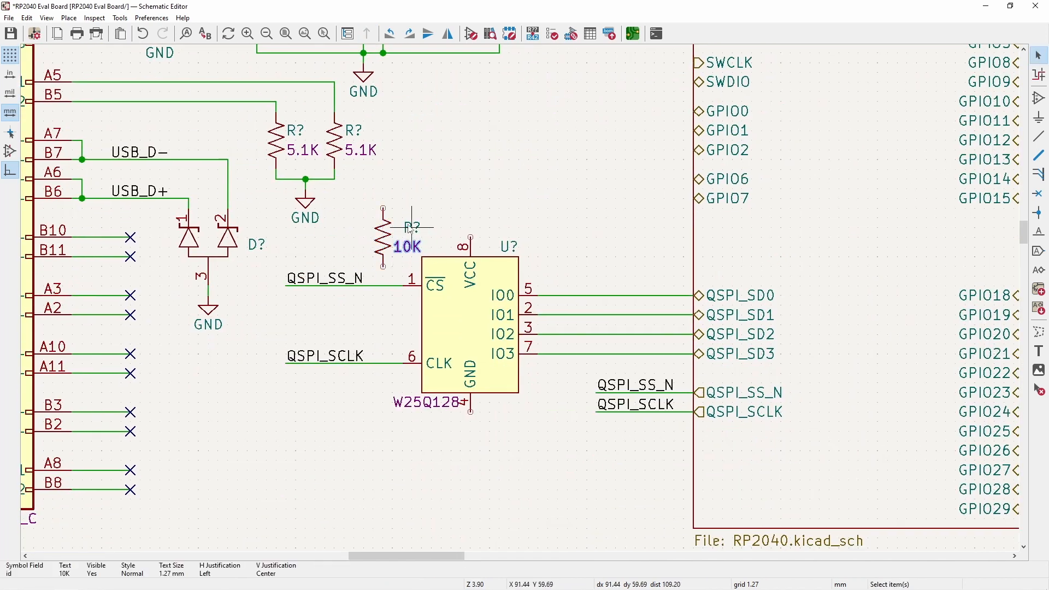
- Wire the 10K resistor's lower end to the QSPI_SS_N line and its upper end to the flash chip's VCC pin
key("w")
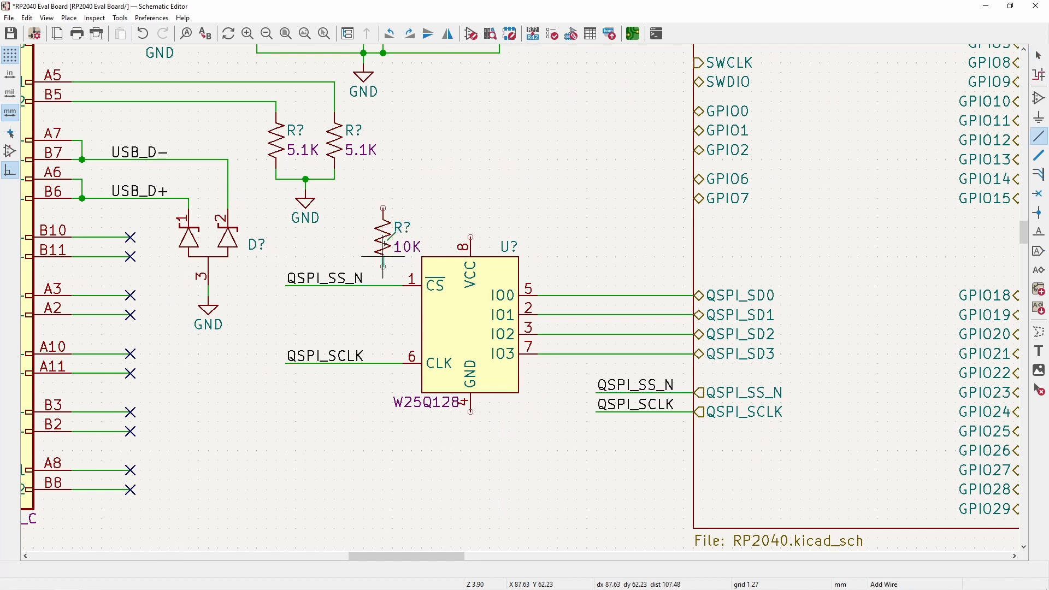
left_click(382, 266)
left_click(383, 285)
key("Escape")
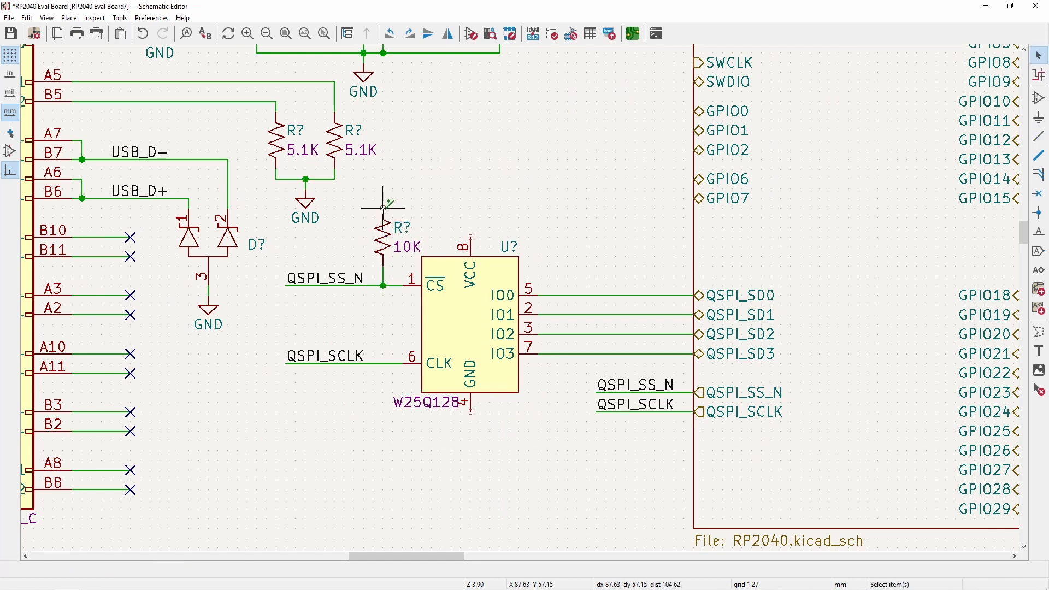
key("w")
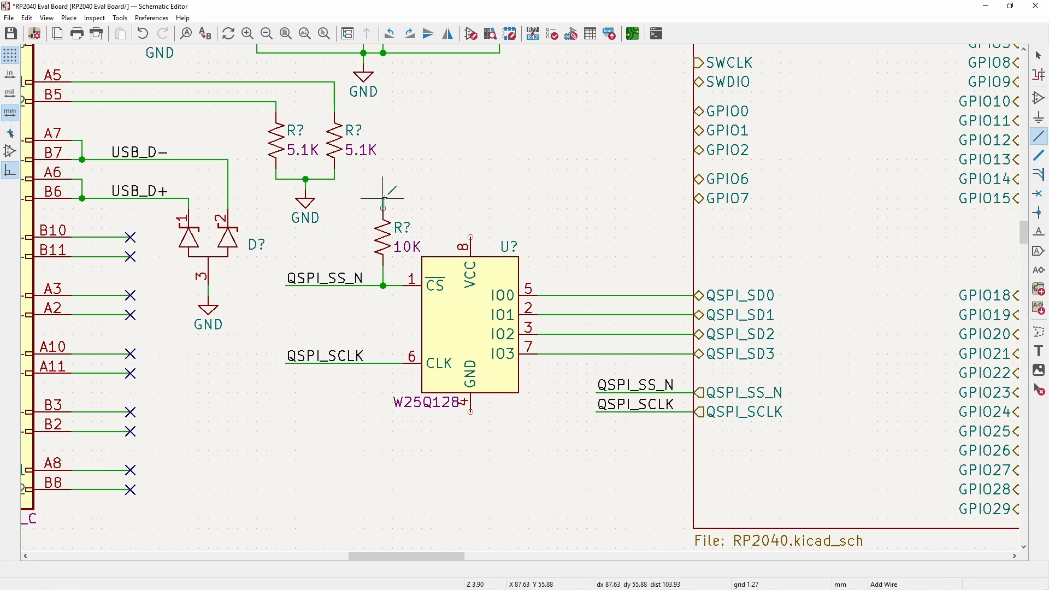
left_click(471, 237)
key("Escape")
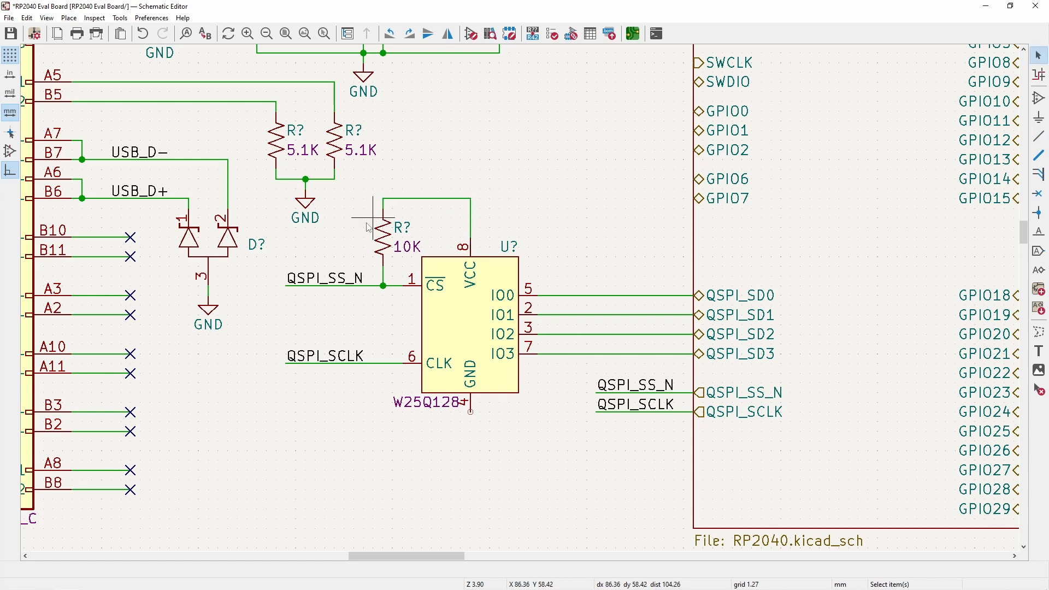
- Copy the +3V3 power symbol from the regulator output and place it on the flash chip's VCC wire
scroll(384, 248, "up", 3)
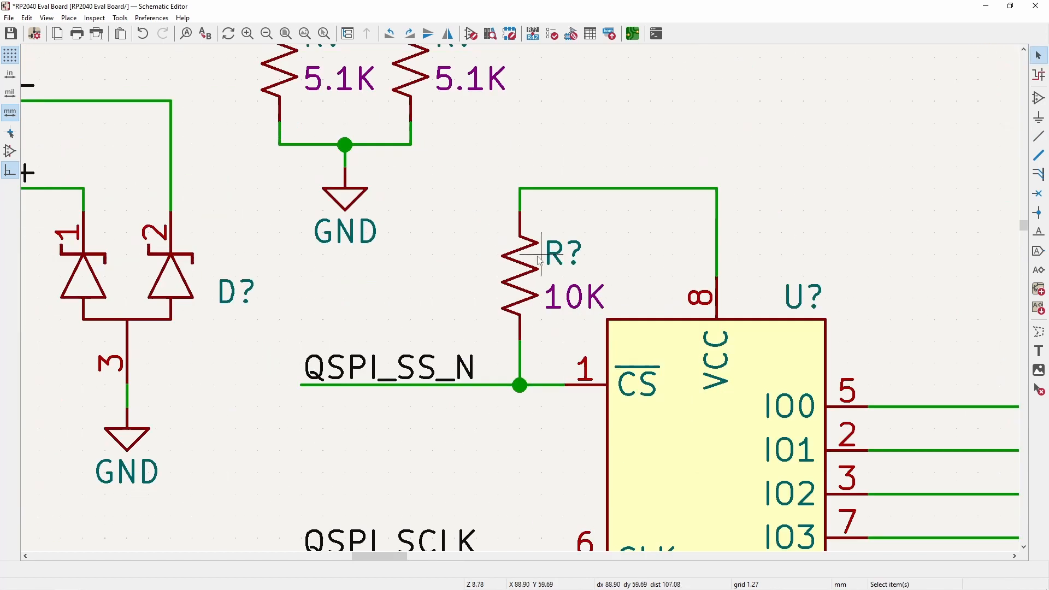
scroll(681, 250, "down", 5)
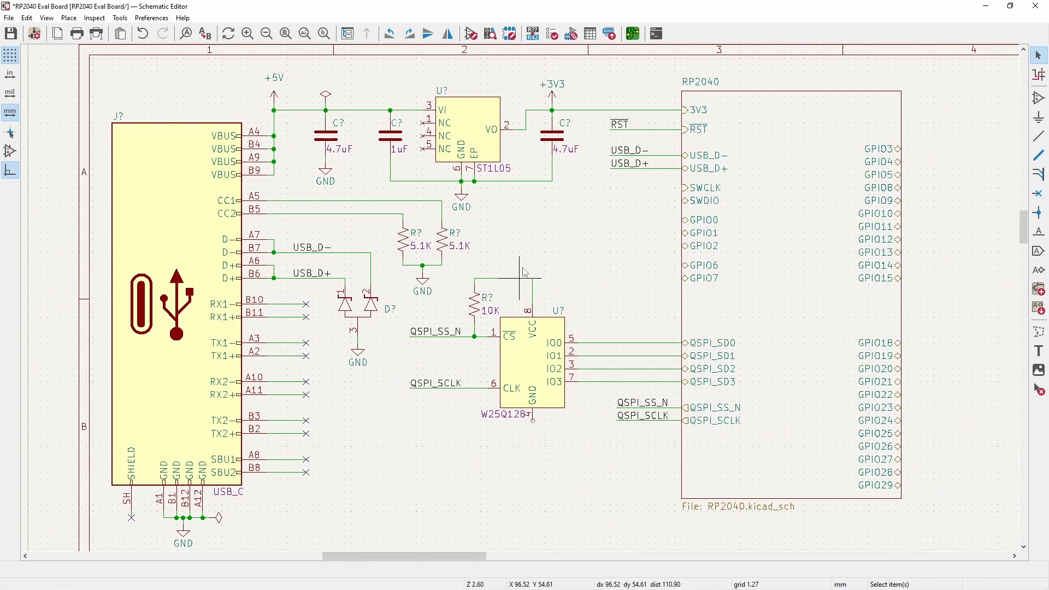
left_click(529, 182)
key("ctrl+c")
key("ctrl+v")
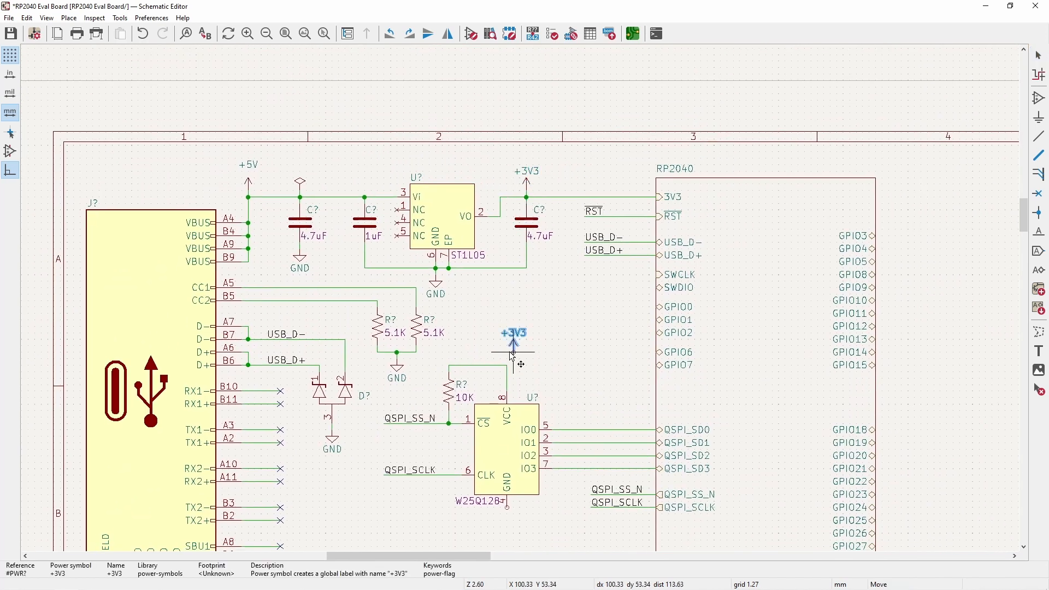
scroll(509, 367, "up", 2)
left_click(521, 314)
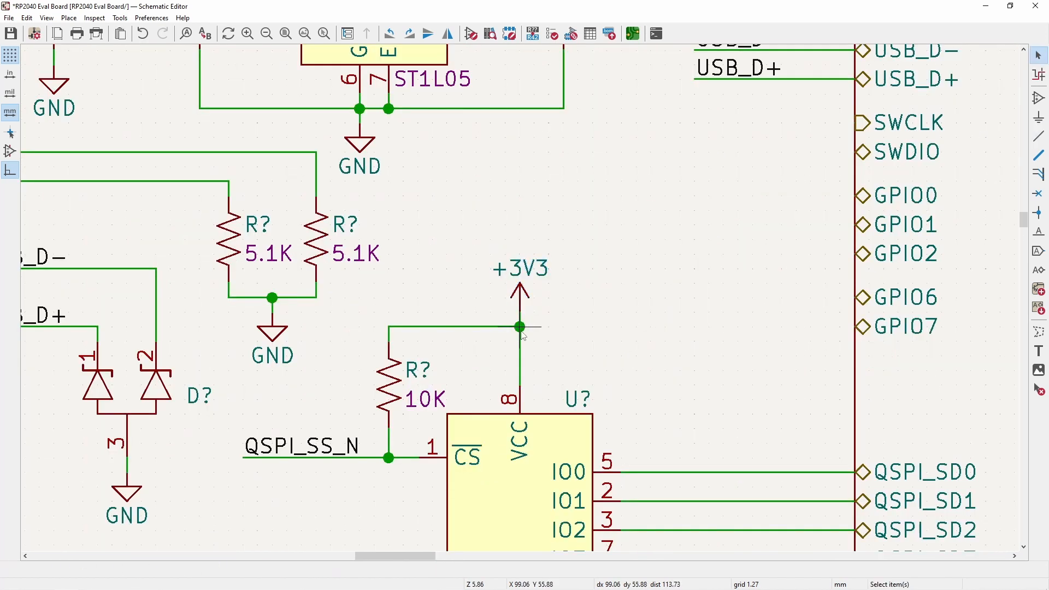
scroll(520, 316, "down", 2)
middle_click_drag(520, 315, 447, 229)
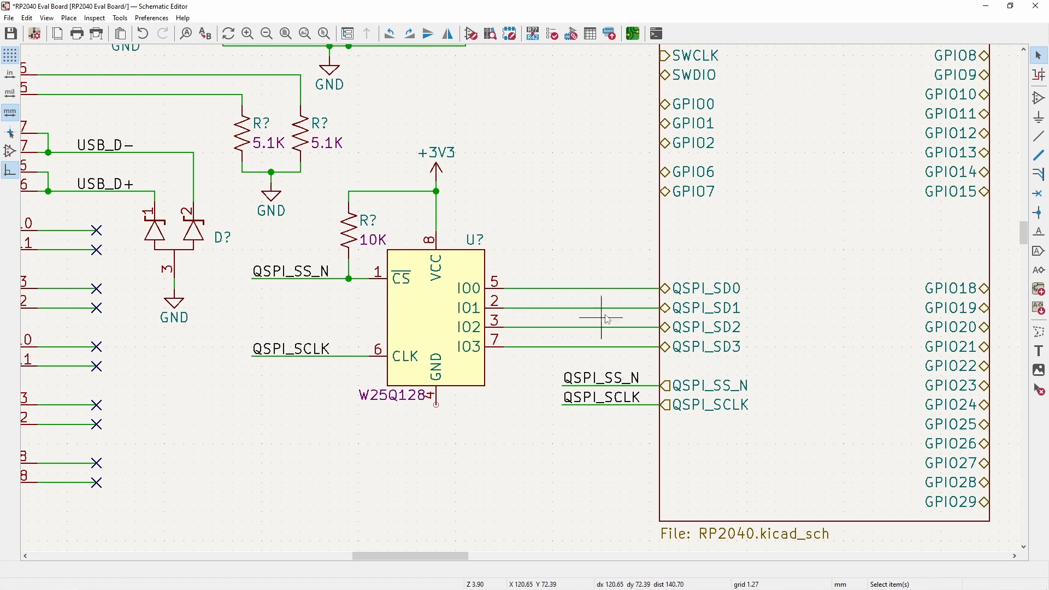
left_click_drag(452, 275, 758, 361)
left_click(732, 376)
- Duplicate the regulator's 1uF input capacitor and place the copy beside the flash chip's +3V3 supply wire
scroll(516, 261, "up", 5)
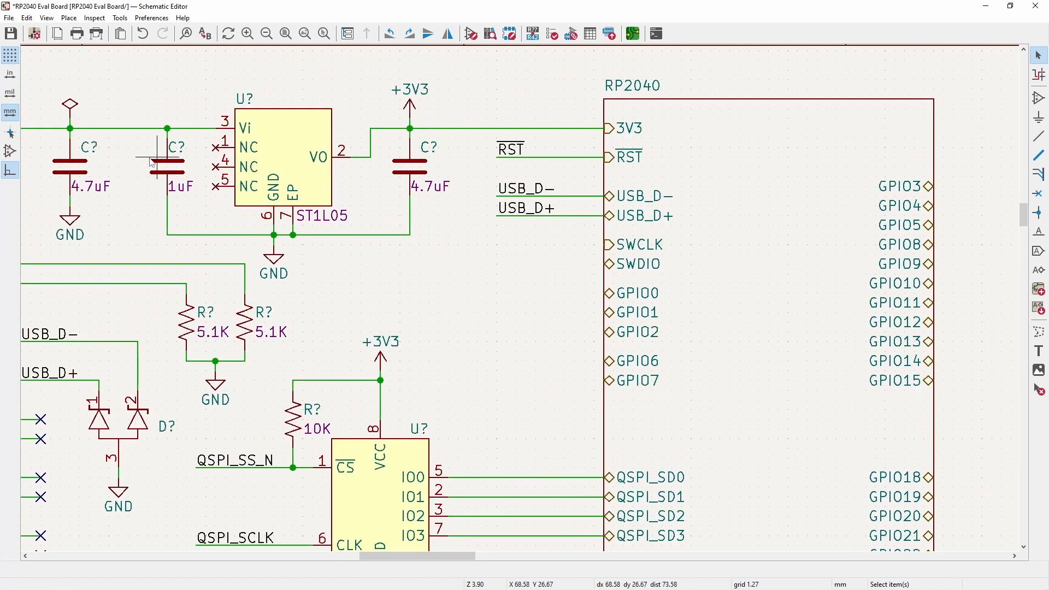
left_click(173, 175)
key("ctrl+d")
scroll(508, 312, "up", 3)
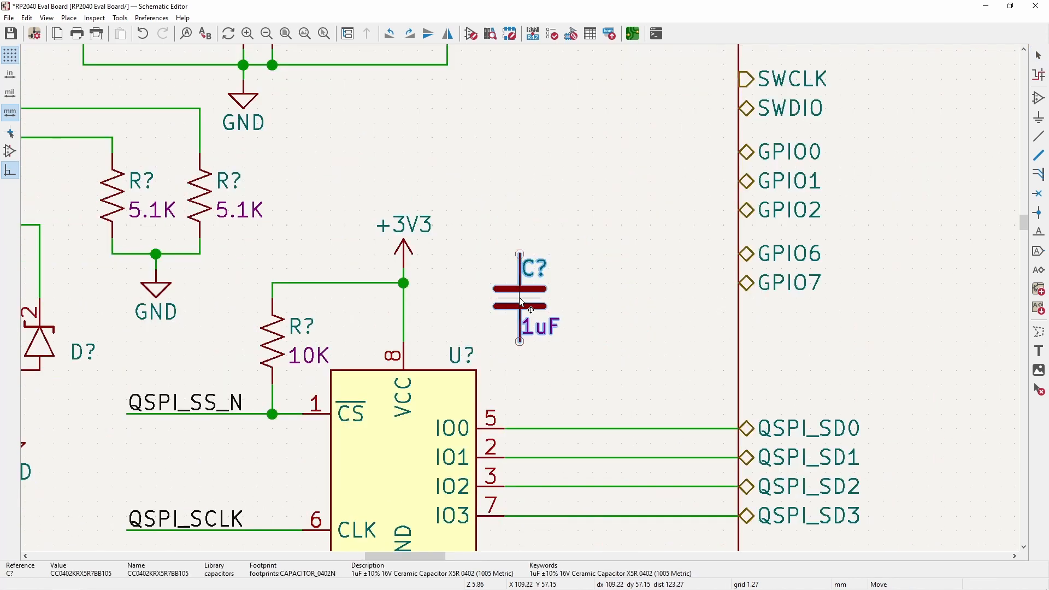
scroll(519, 304, "down", 3)
left_click(530, 290)
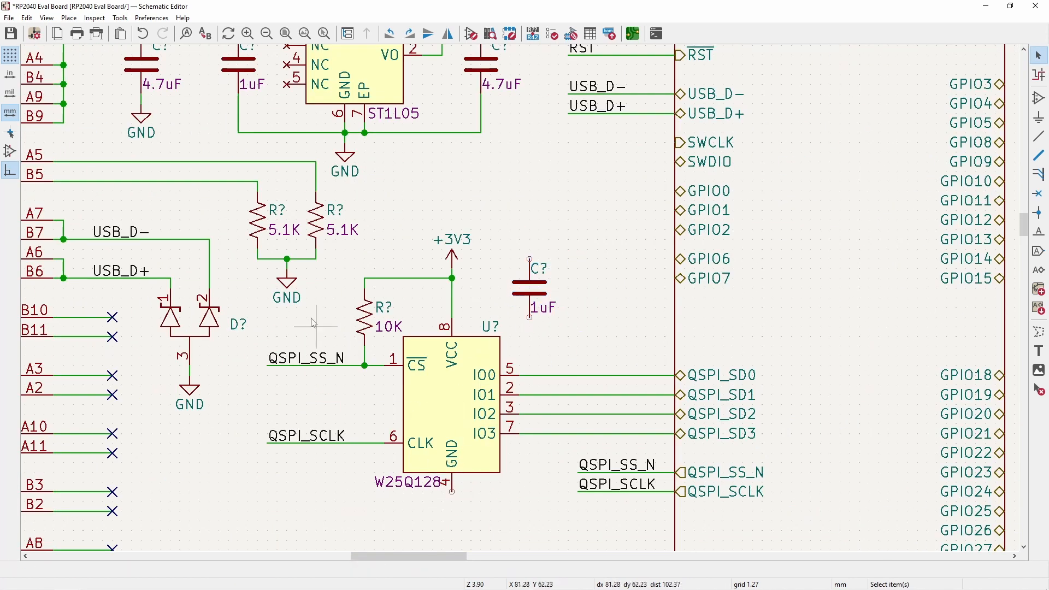
- Connect a copied GND symbol to the flash chip's GND pin and wire the 1uF capacitor between +3V3 and another GND symbol
left_click(186, 399)
key("ctrl+d")
left_click(451, 501)
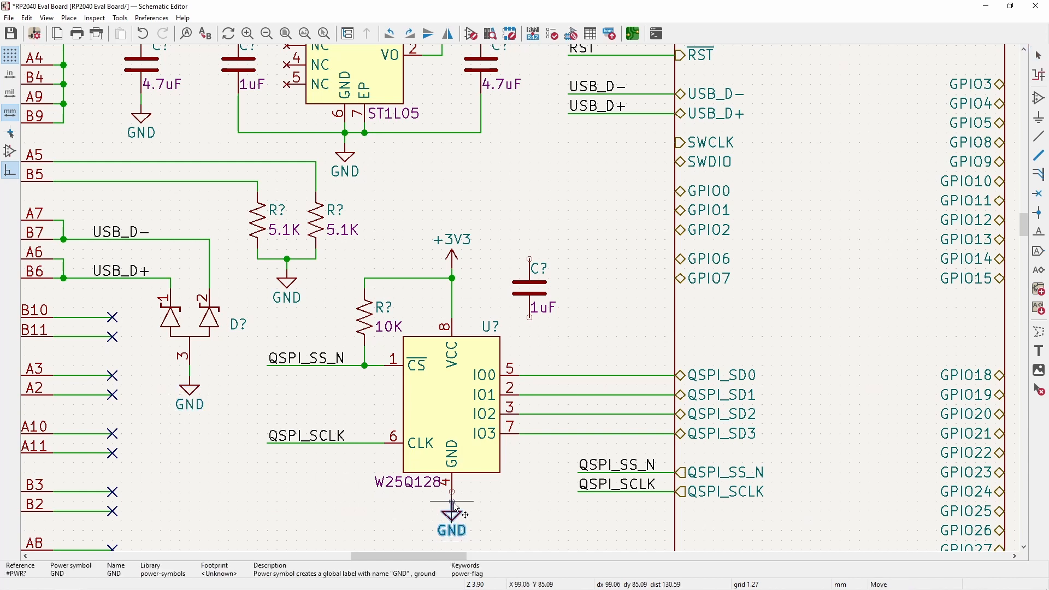
key("w")
key("Escape")
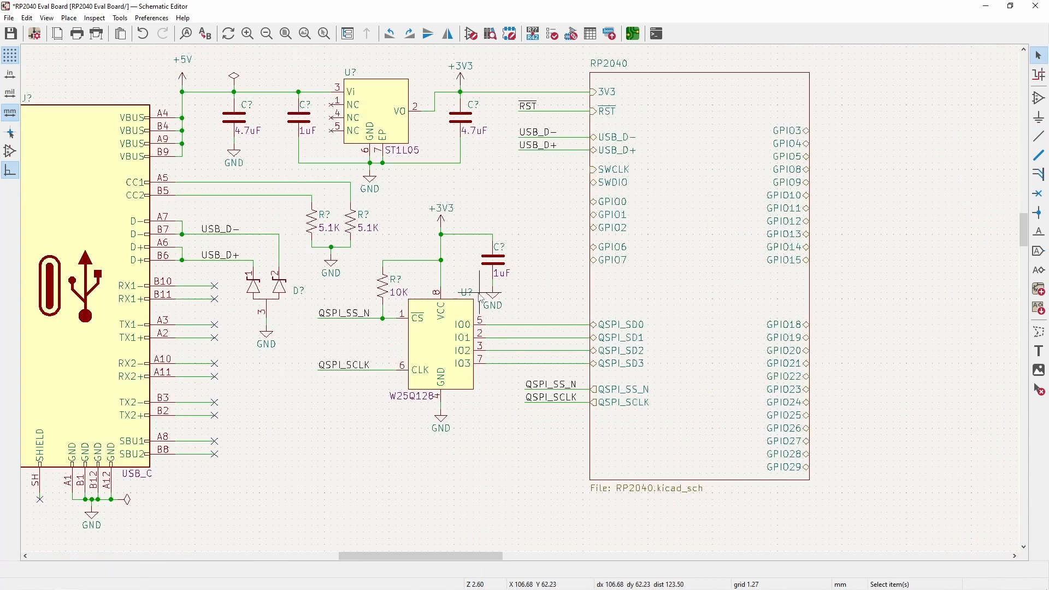
- Find the Tag_Connect_Programmer_6-Pin symbol with the filter "tag" and place it below the RP2040 sheet
scroll(392, 197, "up", 3)
left_click(1039, 99)
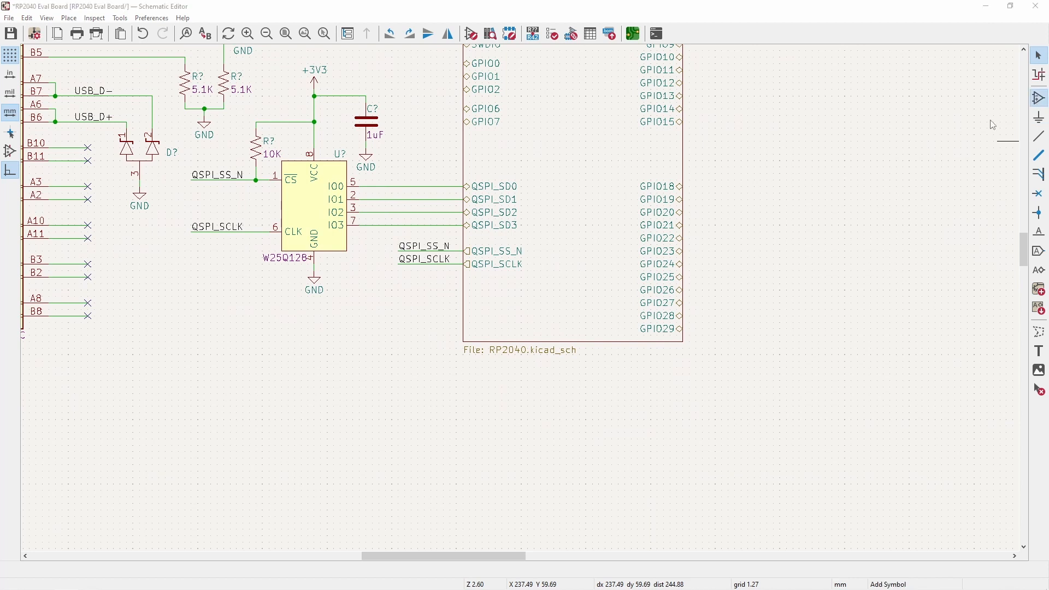
left_click(356, 365)
type("tag")
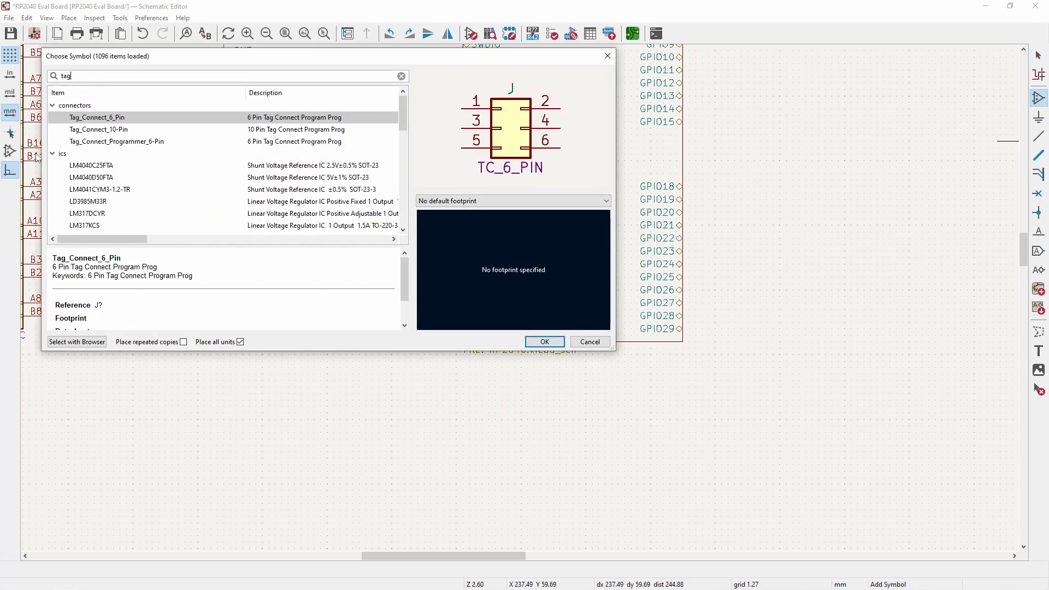
double_click(144, 142)
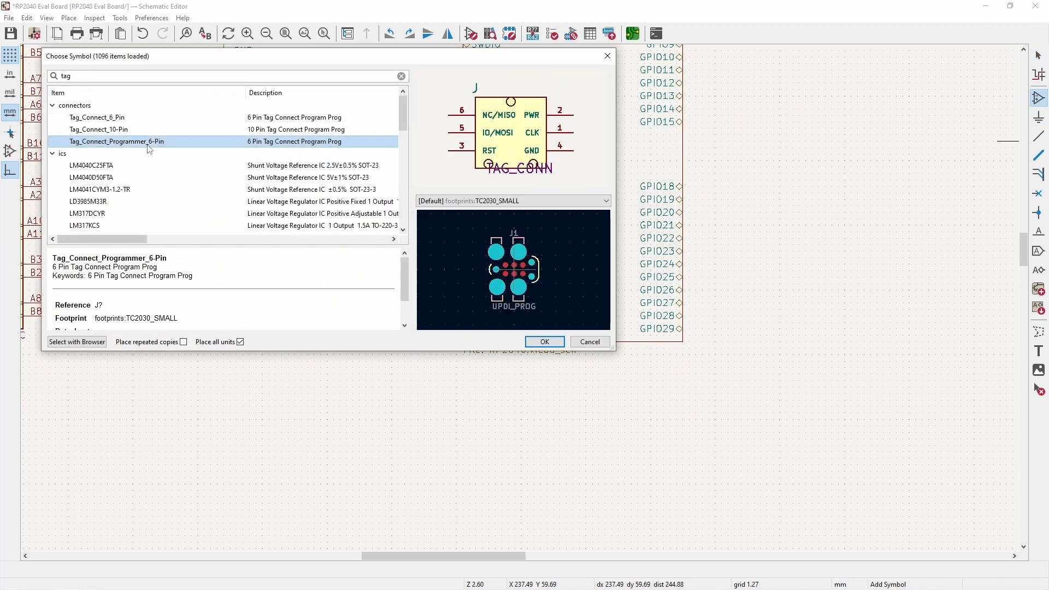
left_click(464, 443)
scroll(465, 443, "up", 3)
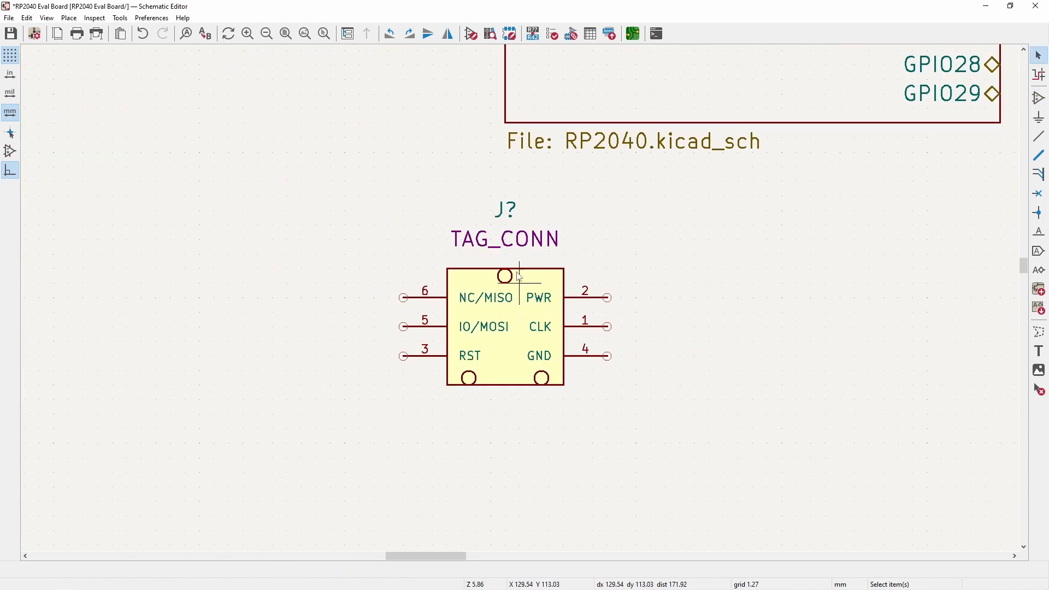
- Move the TAG_CONN name directly below the connector symbol and its J? reference just above the body's upper-left corner
key("m")
left_click(507, 396)
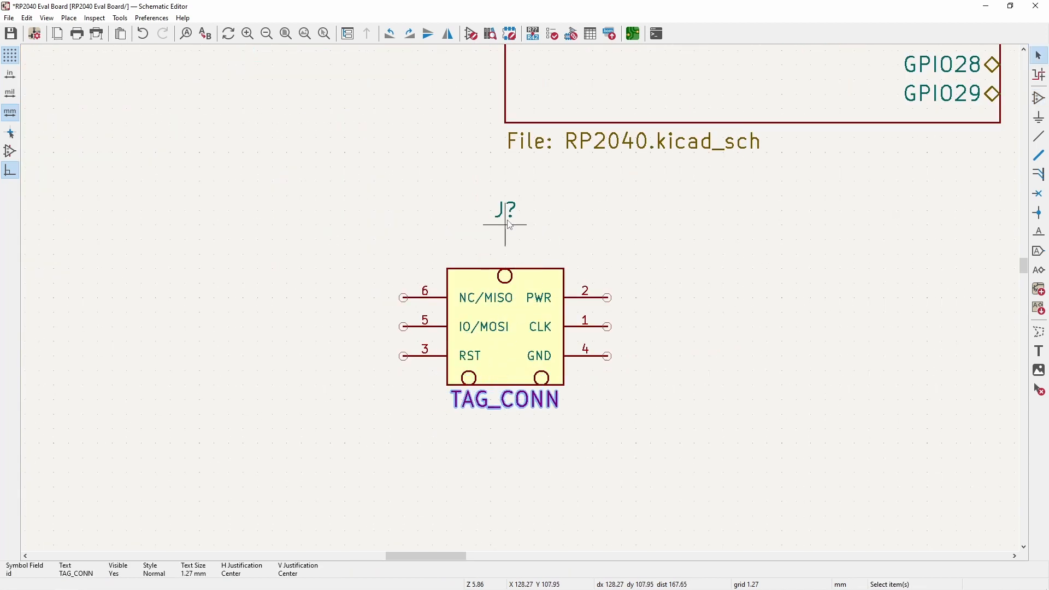
left_click(505, 217)
key("m")
left_click(462, 254)
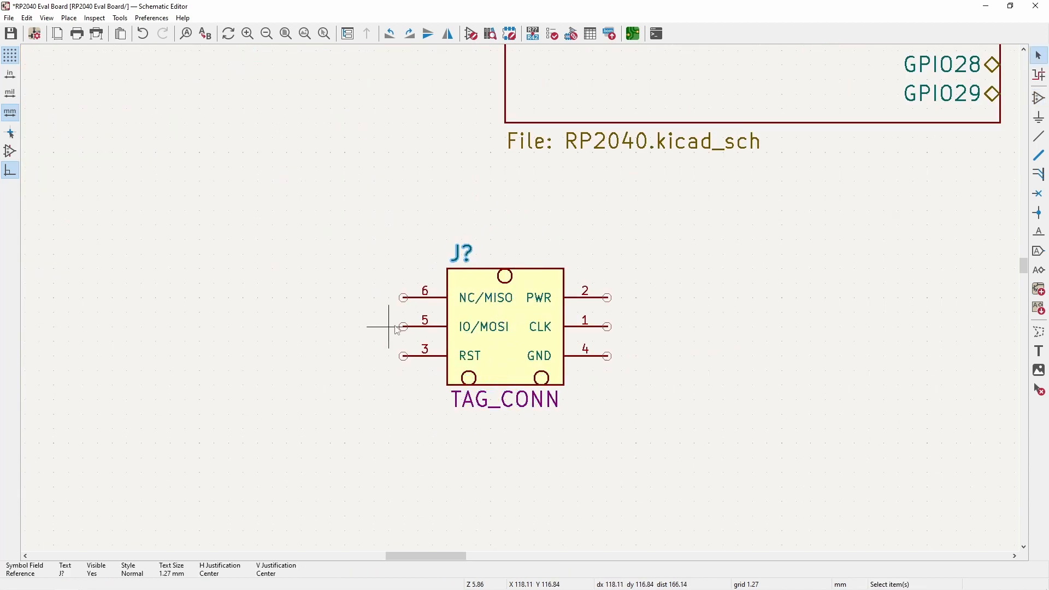
- Draw short wires outward from the SWCLK and SWDIO pins of the RP2040 sheet
scroll(481, 317, "down", 3)
scroll(510, 286, "up", 5, "shift")
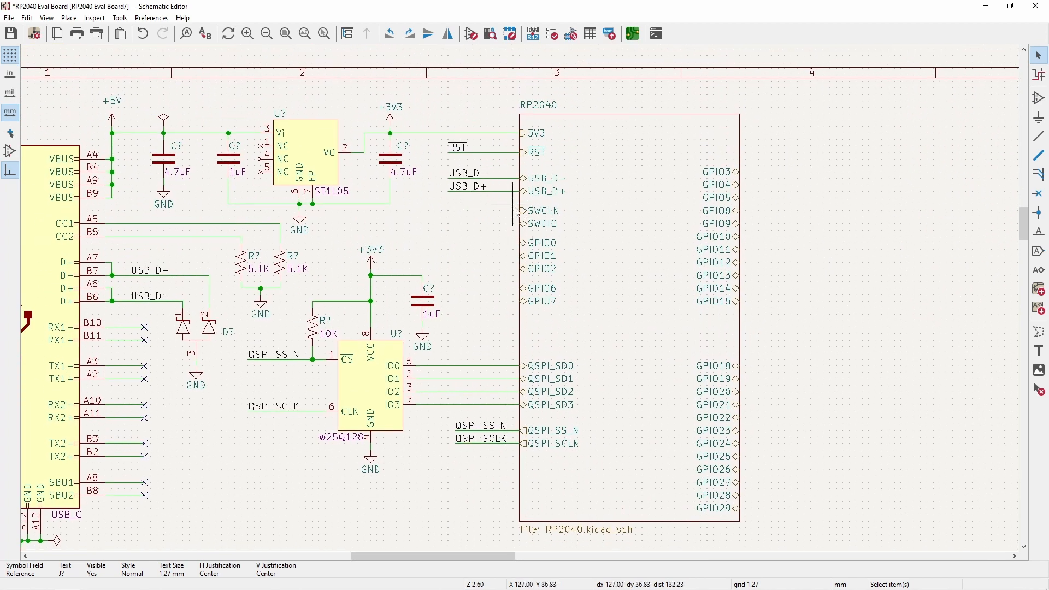
key("w")
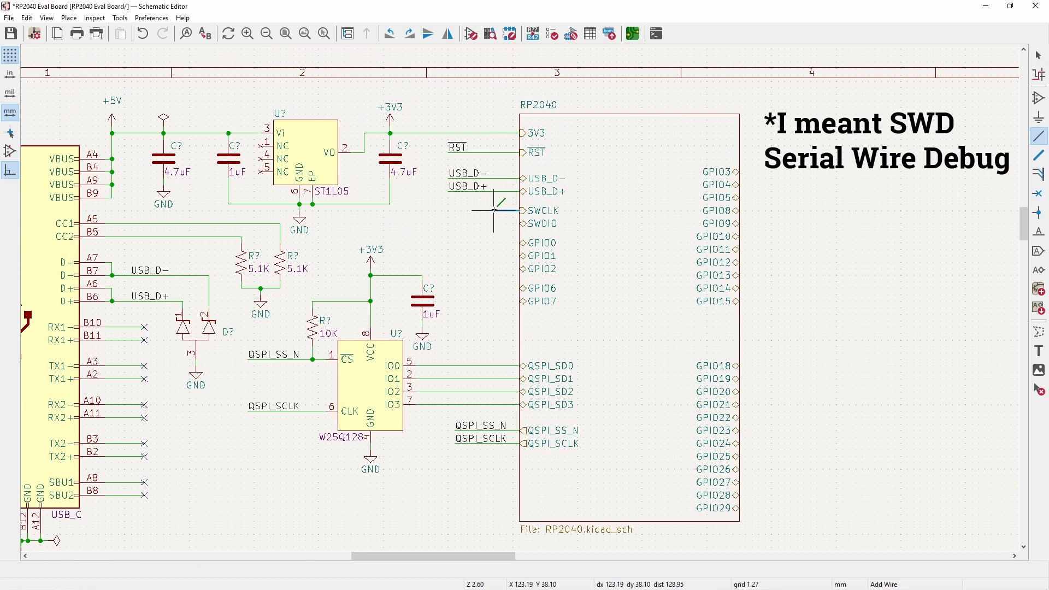
double_click(495, 210)
key("Escape")
scroll(508, 219, "up", 3)
key("w")
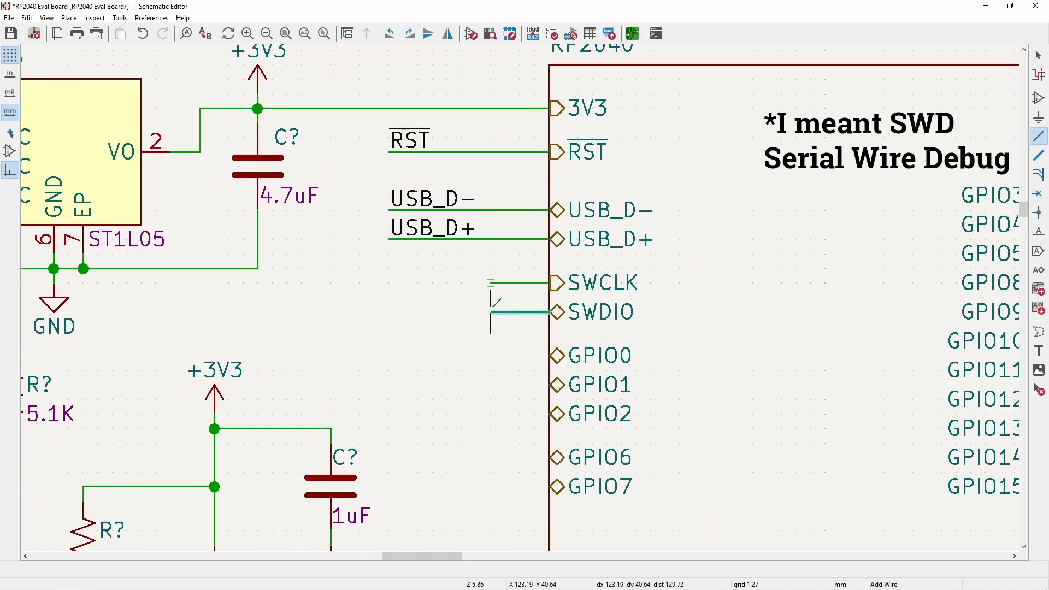
double_click(490, 312)
key("Escape")
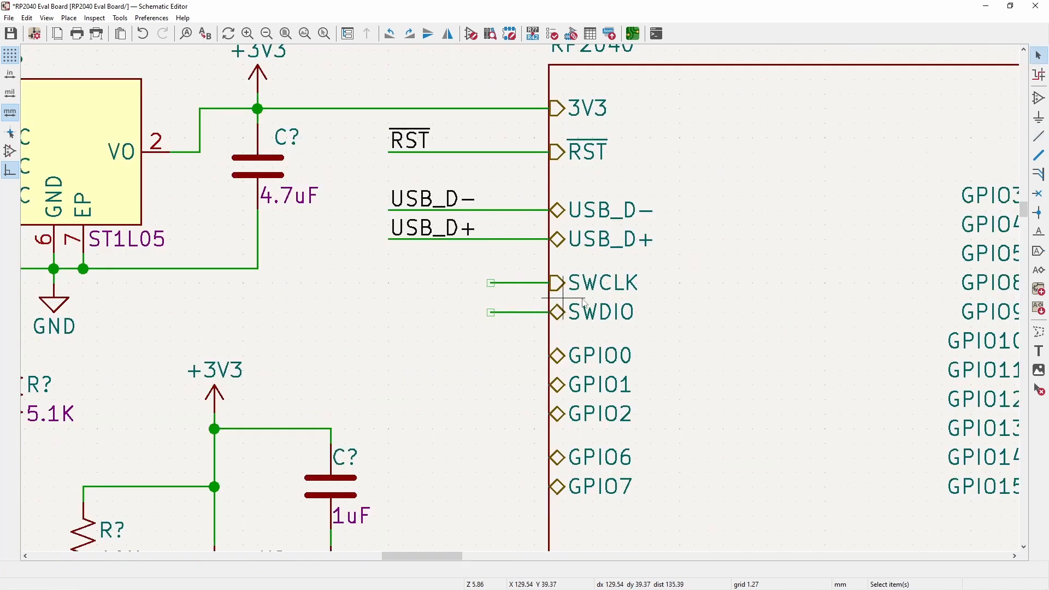
- Add net labels SWCLK and SWDIO to the wires at the matching RP2040 sheet pins, aligned with the USB labels
left_click(620, 284)
double_click(621, 284)
key("ctrl+c")
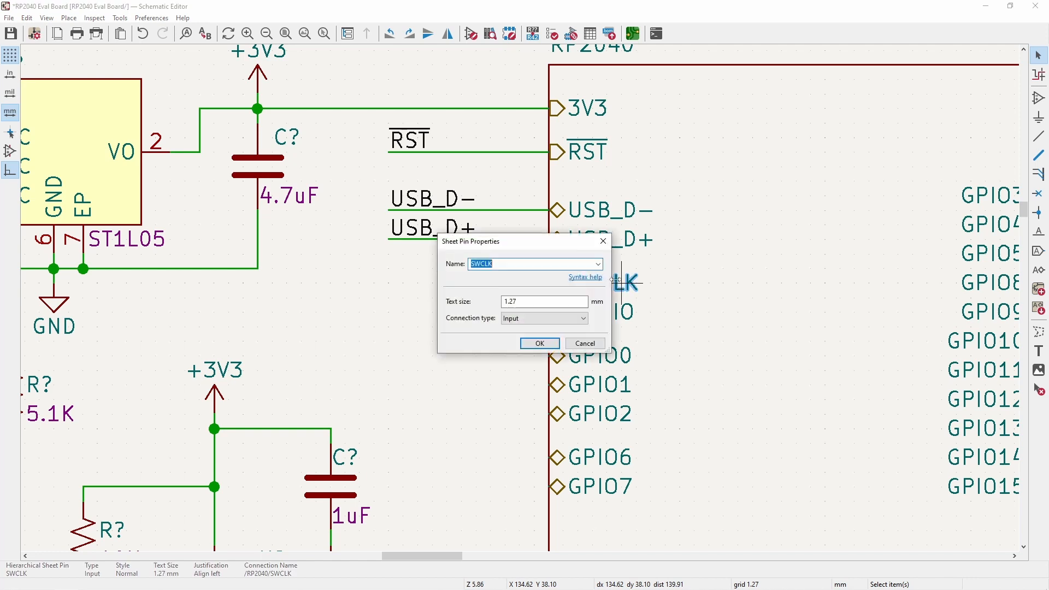
left_click(596, 343)
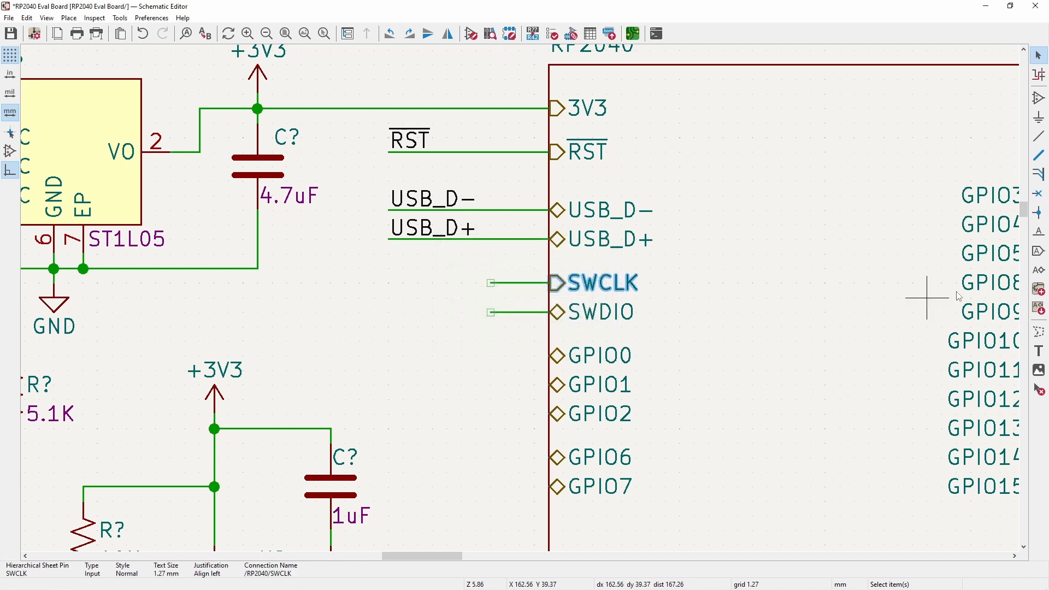
left_click(1039, 232)
key("ctrl+v")
left_click(405, 217)
left_click(388, 282)
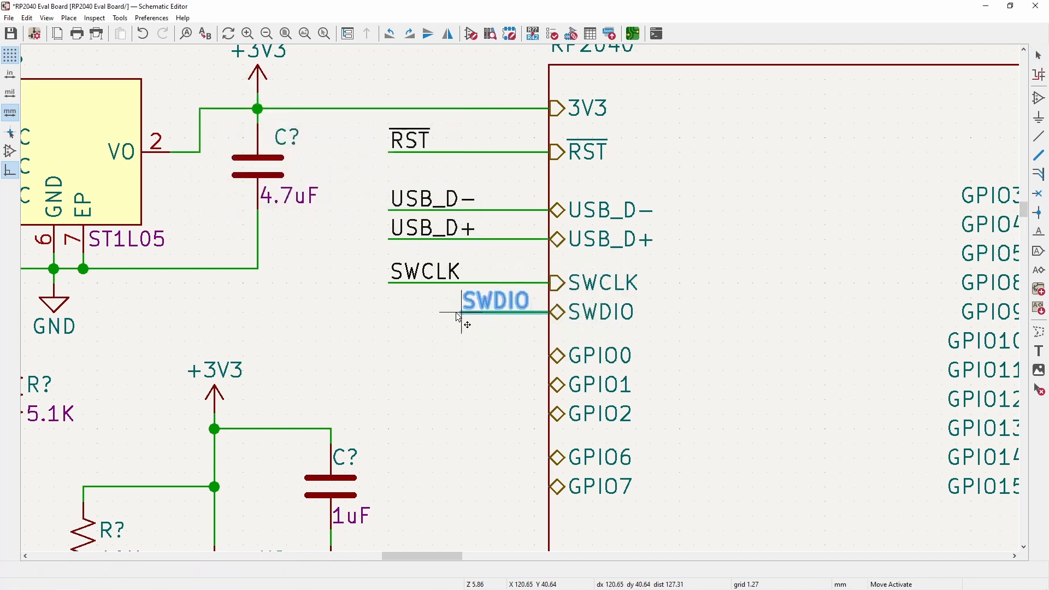
left_click(389, 312)
key("Escape")
- Duplicate the labelled SWCLK and SWDIO wires and place the copies beside the TAG_CONN connector
left_click_drag(441, 343, 378, 264)
key("ctrl+d")
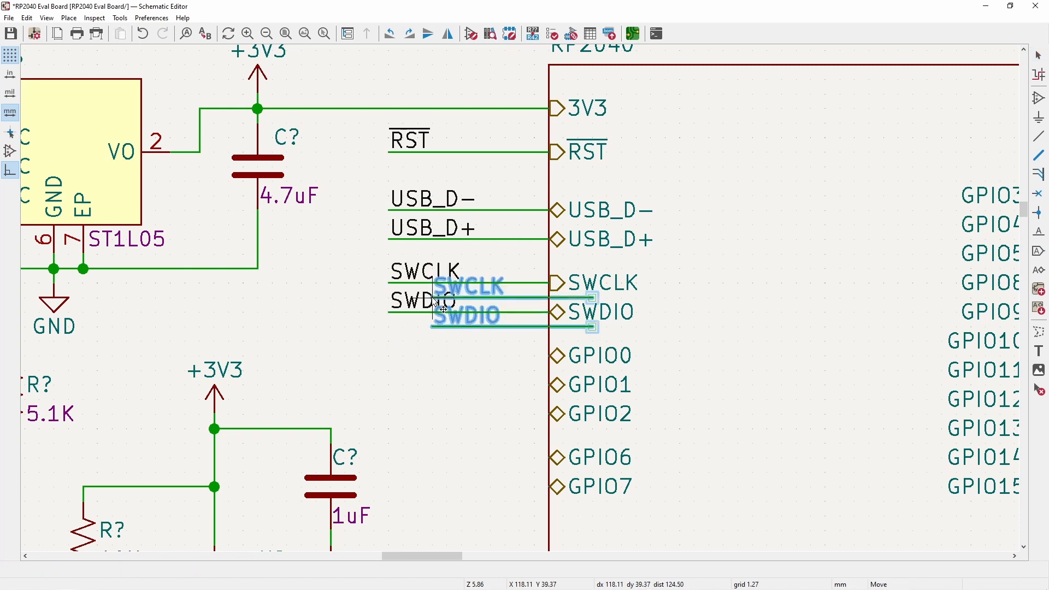
scroll(435, 303, "down", 4)
scroll(532, 549, "up", 4)
middle_click_drag(457, 260, 316, 186)
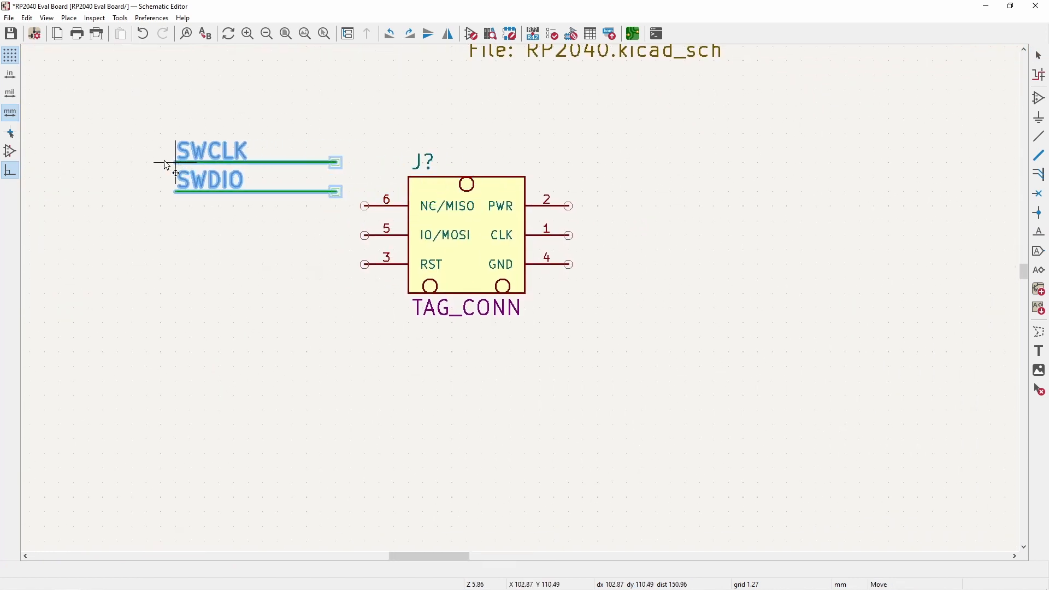
left_click(134, 137)
- Move the copied SWDIO wire and label onto the connector's IO/MOSI pin
scroll(190, 164, "up", 2)
middle_click_drag(551, 334, 463, 269)
left_click(475, 278)
left_click_drag(475, 277, 449, 336)
middle_click_drag(475, 254, 270, 201)
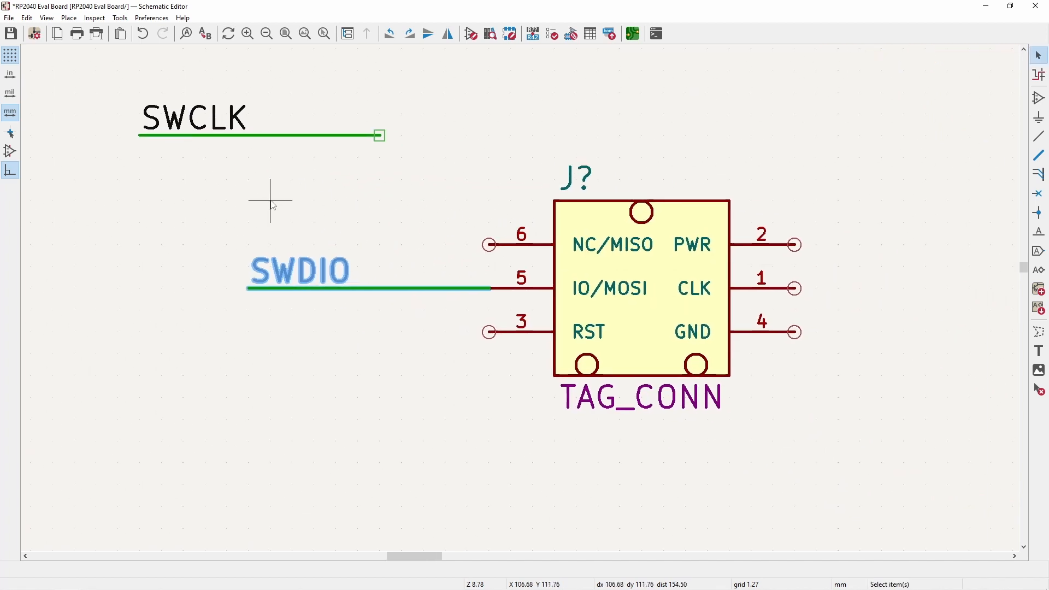
- Move the copied SWCLK wire and label to the connector's CLK pin, rotated to extend away from the symbol
left_click_drag(271, 200, 117, 90)
left_click_drag(140, 136, 583, 302)
key("r")
key("r")
scroll(1013, 311, "down", 2)
- Copy the labelled RST wire to the connector's RST pin and wire a GND symbol to its GND pin
scroll(582, 302, "down", 4)
middle_click_drag(407, 247, 430, 384)
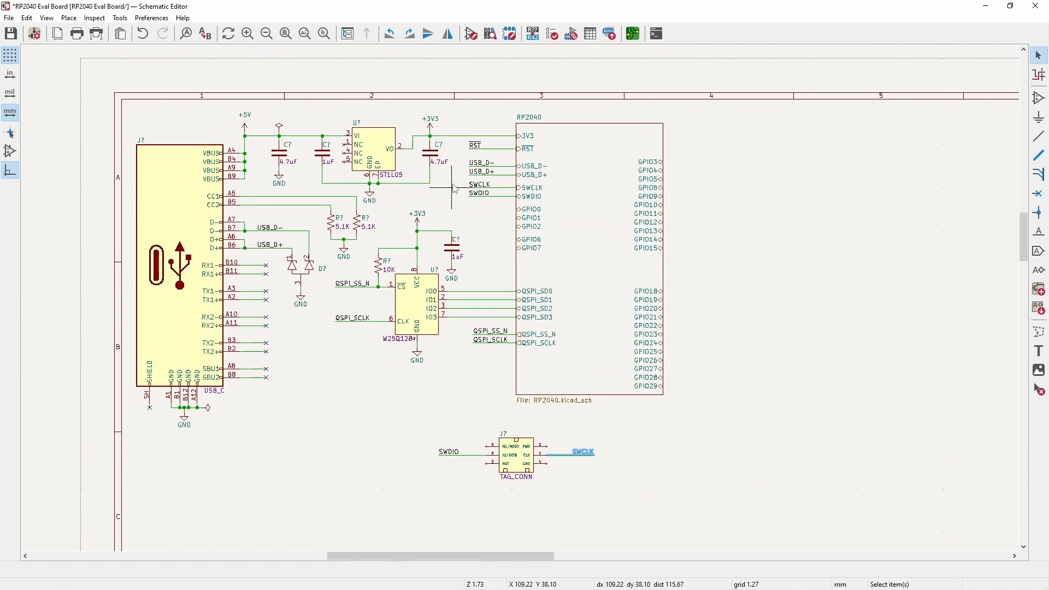
left_click(478, 148)
scroll(490, 413, "up", 5)
key("m")
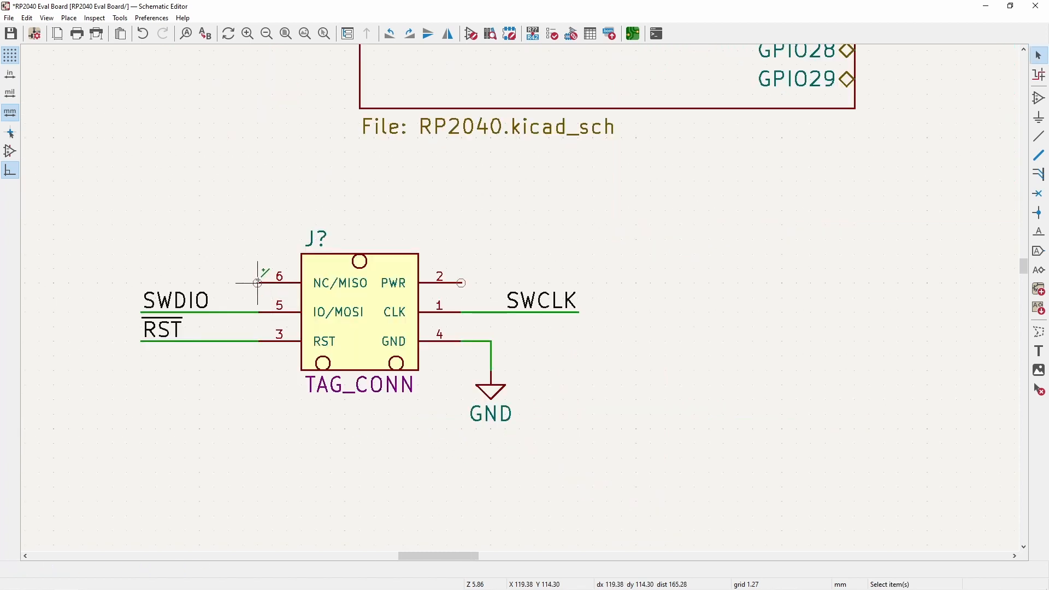
- Draw a wire from the connector's NC/MISO pin and end it with a no-connect flag
key("w")
double_click(141, 283)
key("q")
left_click(141, 283)
key("Escape")
- Copy the +3V3 power symbol from the regulator output and place it above the connector's PWR pin
scroll(116, 285, "down", 5)
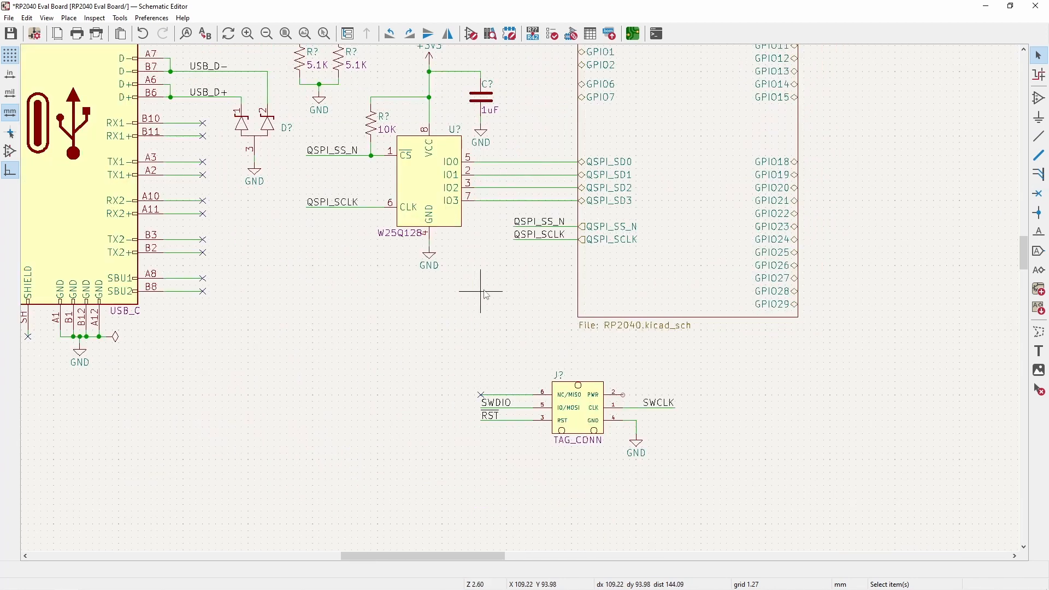
scroll(486, 295, "up", 6, "shift")
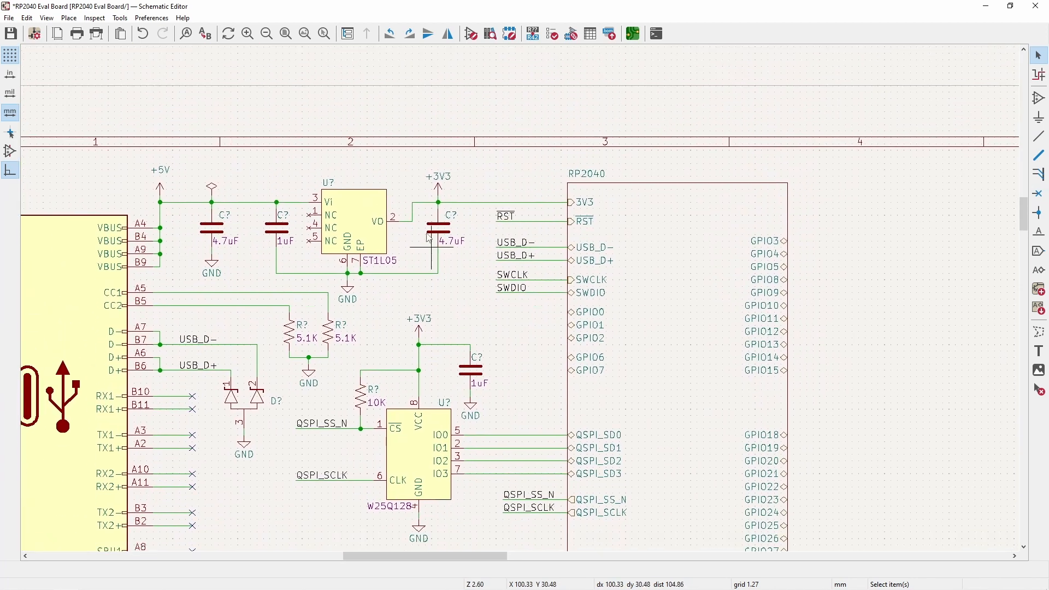
left_click(442, 190)
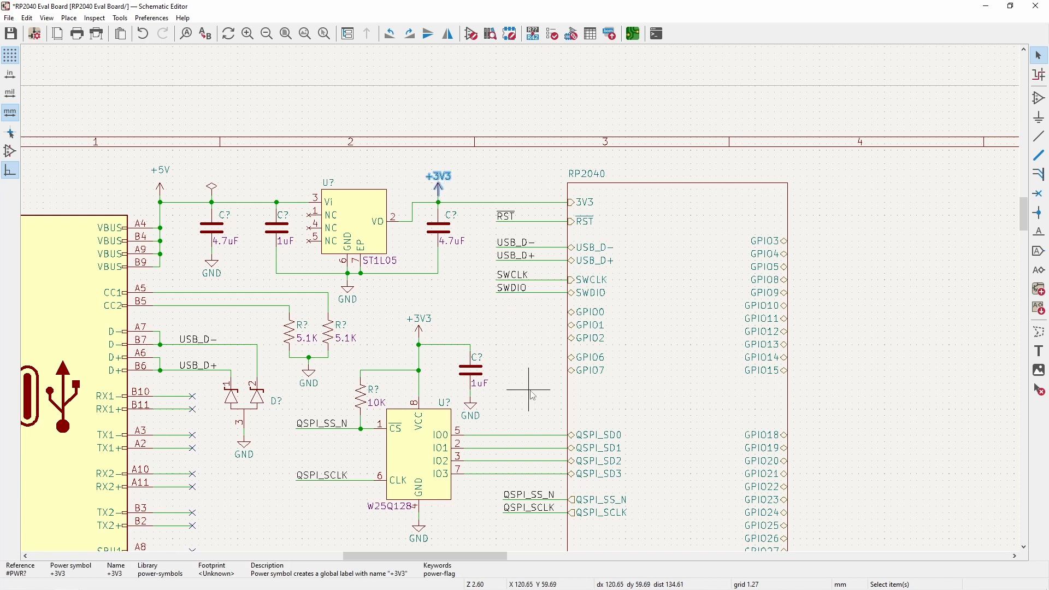
scroll(531, 395, "down", 2)
scroll(437, 161, "up", 2)
scroll(529, 344, "up", 1)
key("ctrl+v")
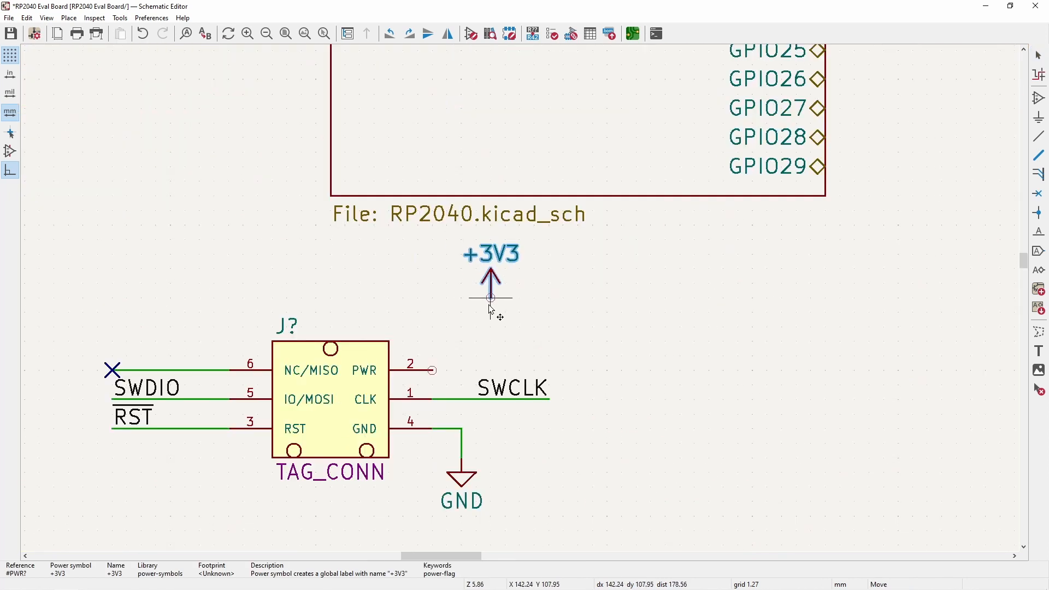
left_click(532, 302)
- Copy a 27 ohm resistor from the QSPI data lines inside the RP2040 sheet and return to the top-level schematic
scroll(476, 275, "down", 3)
middle_click_drag(377, 245, 494, 431)
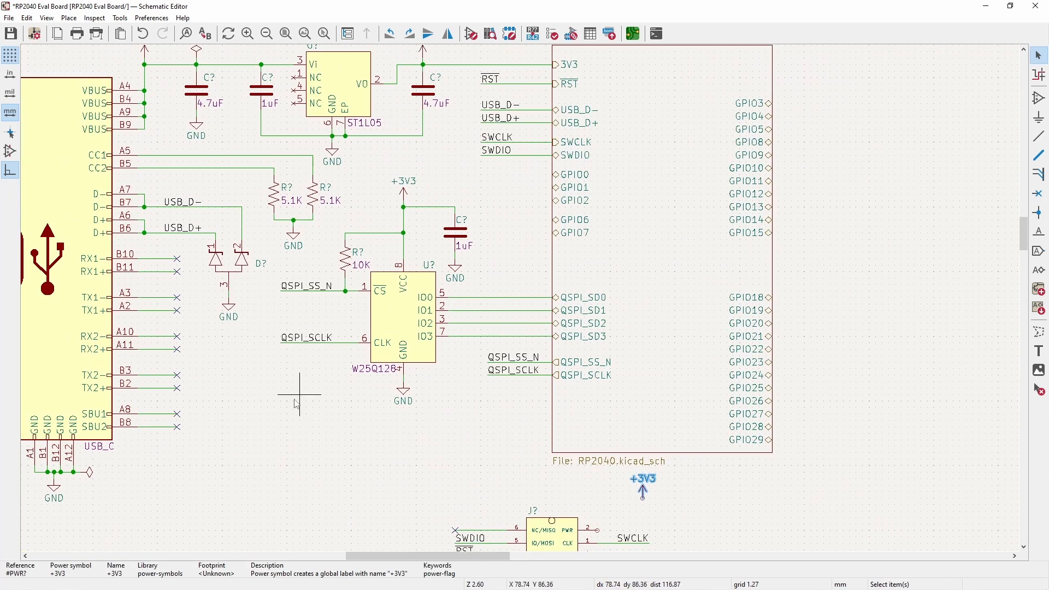
left_click(295, 400)
middle_click_drag(366, 198, 382, 359)
middle_click_drag(434, 437, 420, 301)
double_click(663, 296)
left_click(321, 337)
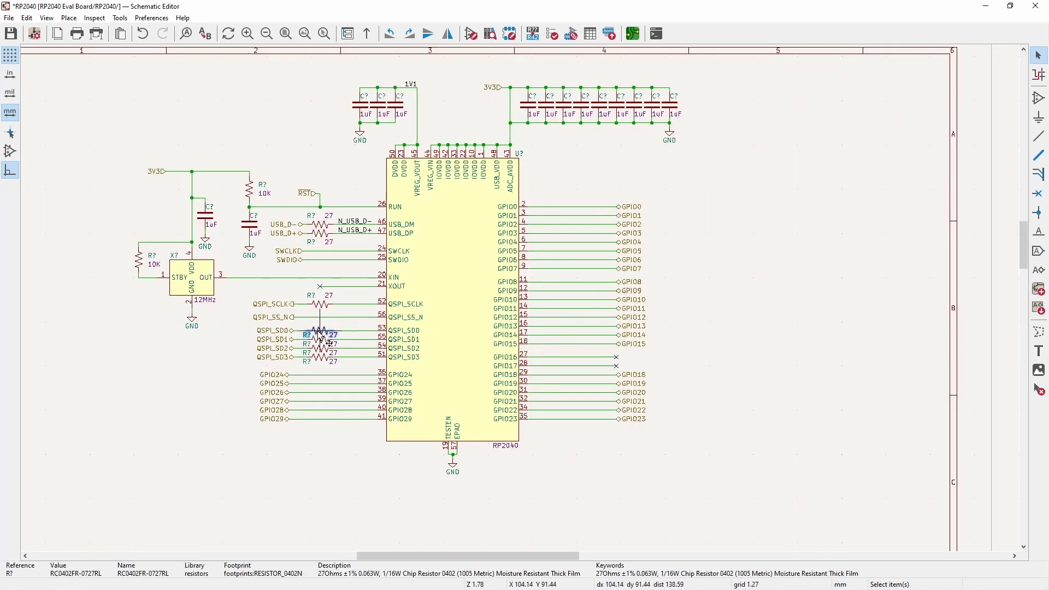
left_click(366, 34)
- Paste the 27 ohm resistor horizontally beside the Tag-Connect connector and wire it to the PWR pin
middle_click_drag(579, 438, 472, 186)
scroll(513, 298, "up", 3)
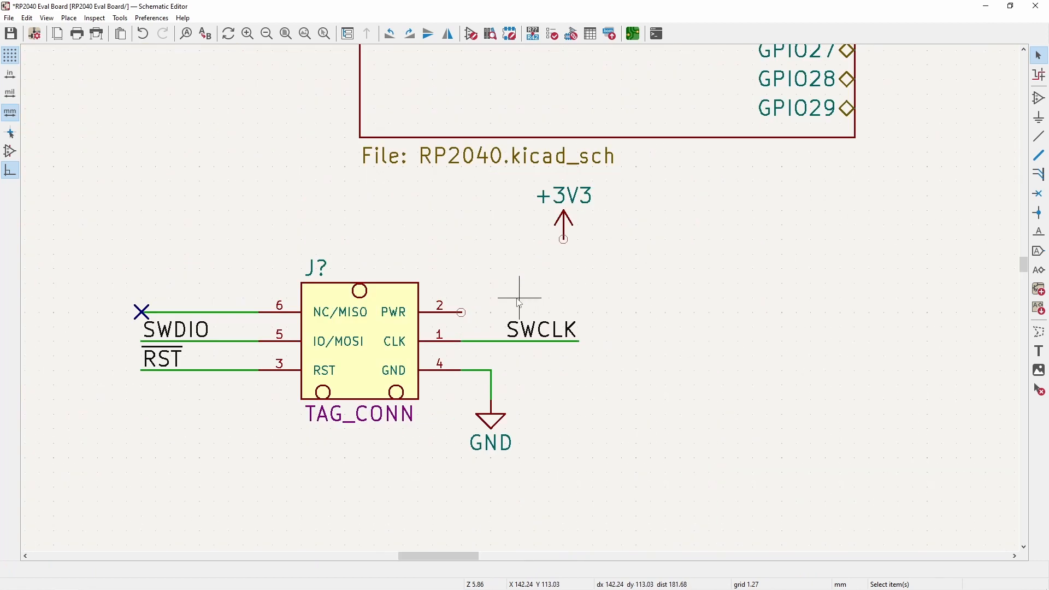
key("ctrl+v")
key("r")
key("r")
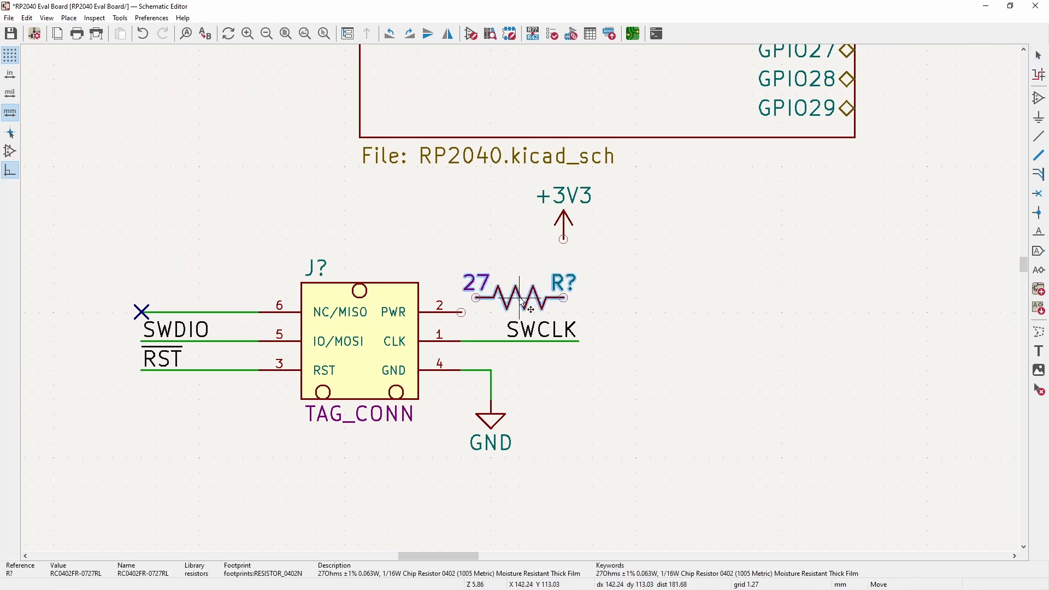
left_click(539, 302)
key("w")
left_click(490, 298)
key("Escape")
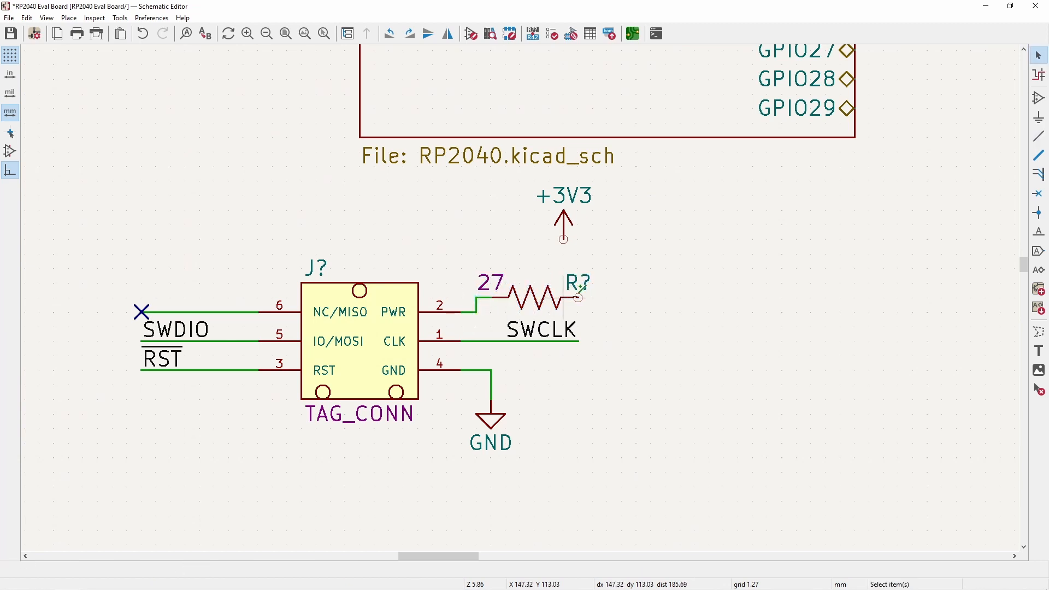
- Wire the resistor's free end upward, attach the +3V3 symbol to it, and save the schematic
key("w")
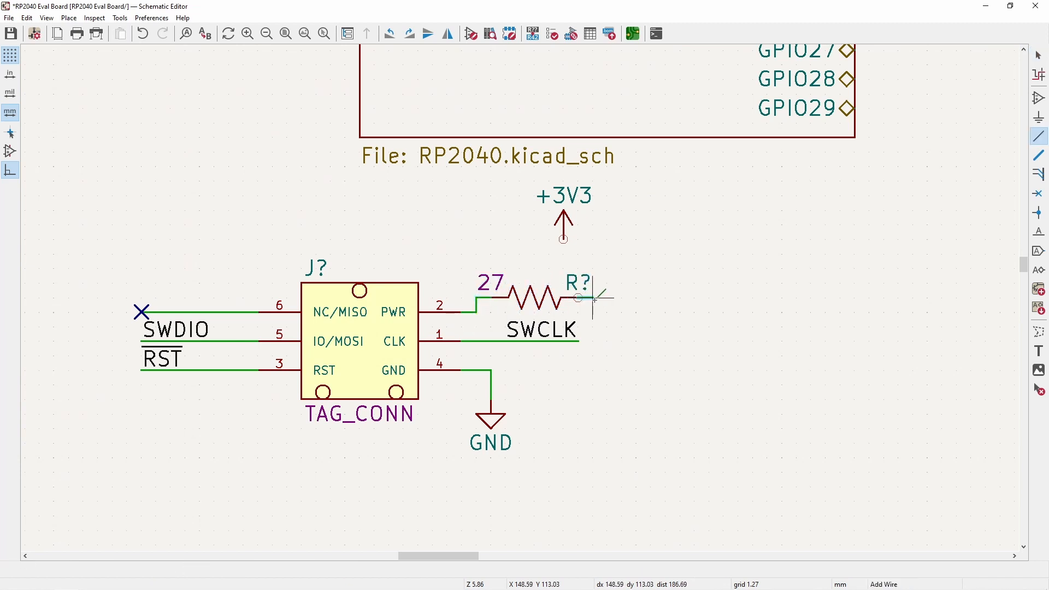
double_click(607, 253)
key("Escape")
left_click_drag(563, 225, 608, 254)
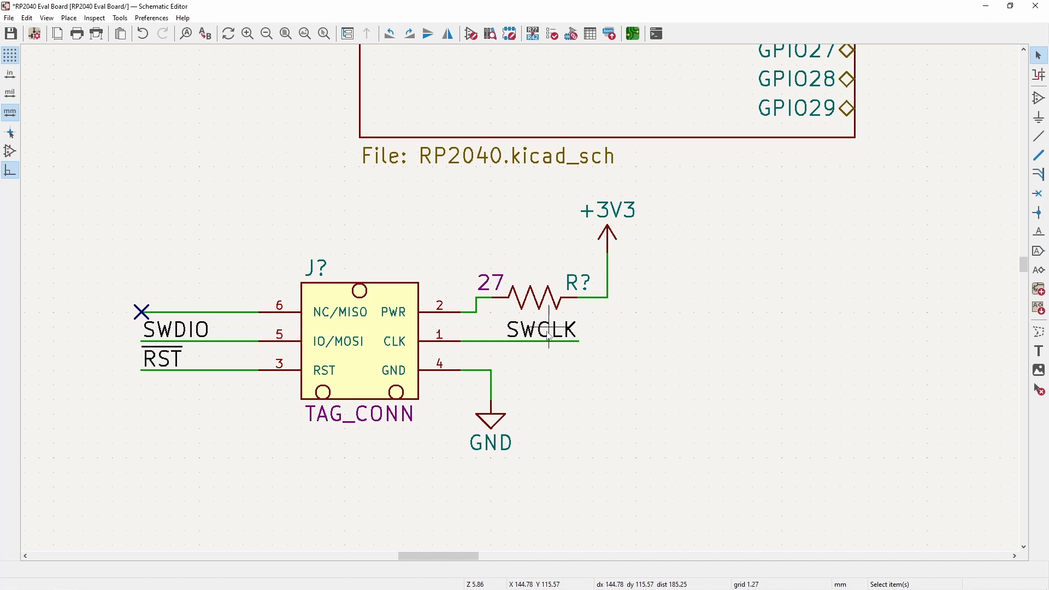
scroll(549, 339, "down", 4)
key("ctrl+s")
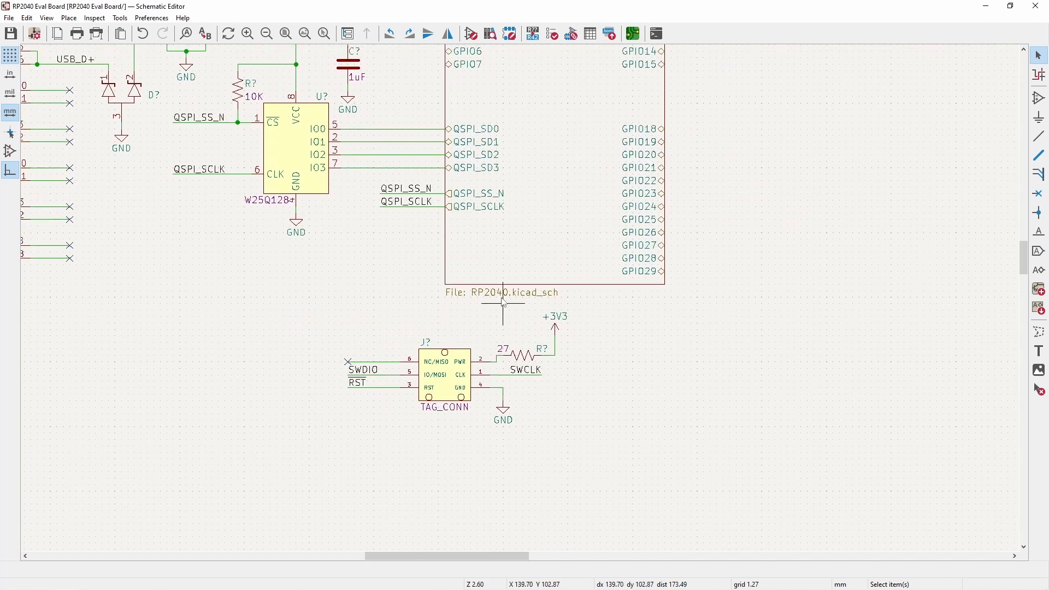
- Move the whole Tag-Connect circuit to the right, so it sits beneath the RP2040 sheet
mouse_move(619, 465)
left_mouse_down()
mouse_move(391, 337)
mouse_move(321, 321)
left_mouse_up()
left_click_drag(444, 376, 533, 392)
left_click(533, 392)
scroll(410, 340, "down", 4)
scroll(507, 327, "up", 2)
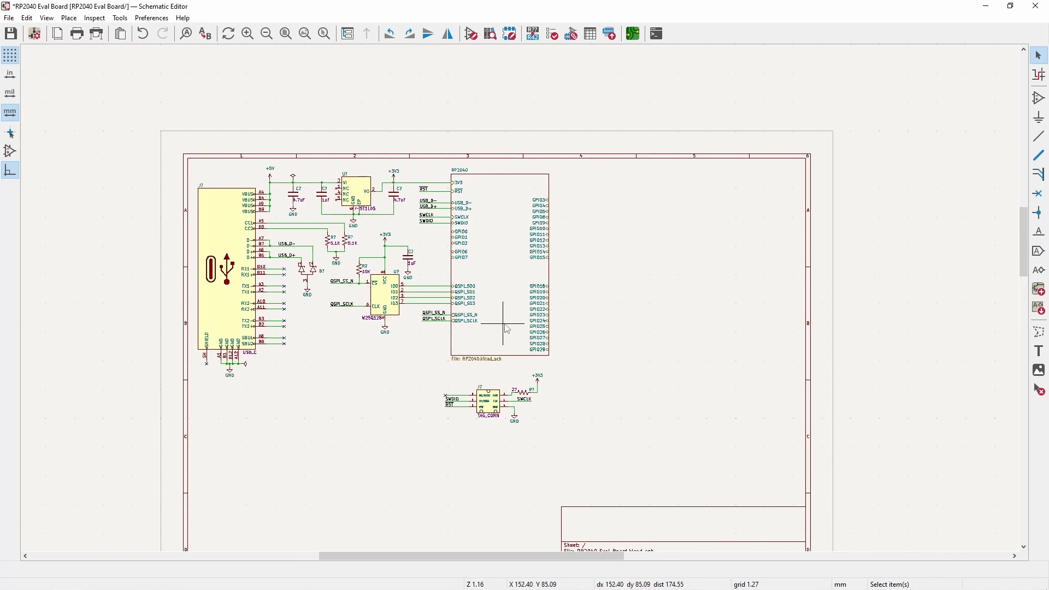
middle_click_drag(501, 284, 422, 331)
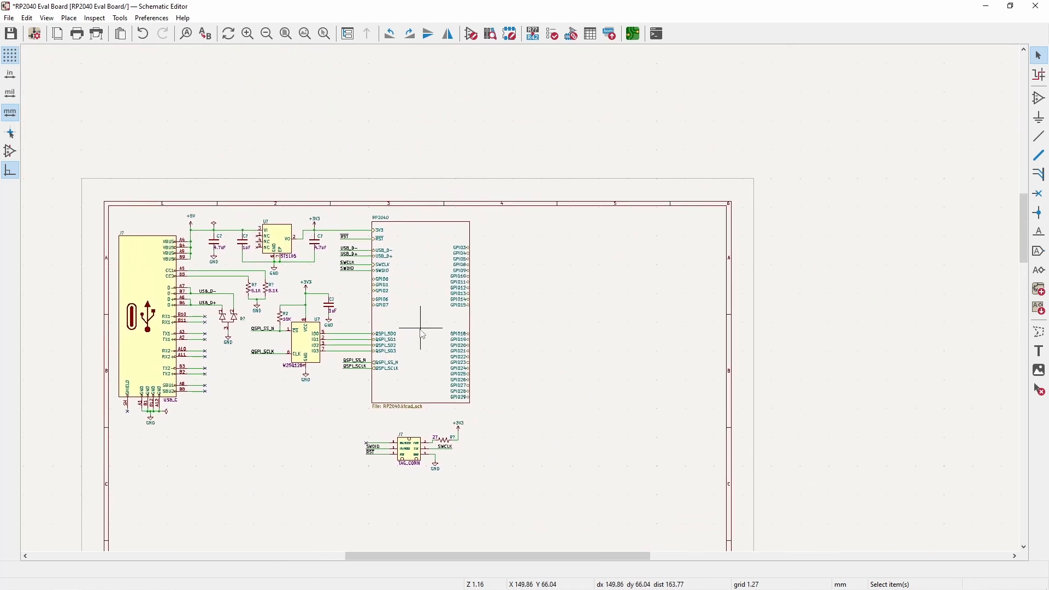
middle_click_drag(505, 308, 416, 231)
scroll(434, 261, "up", 2)
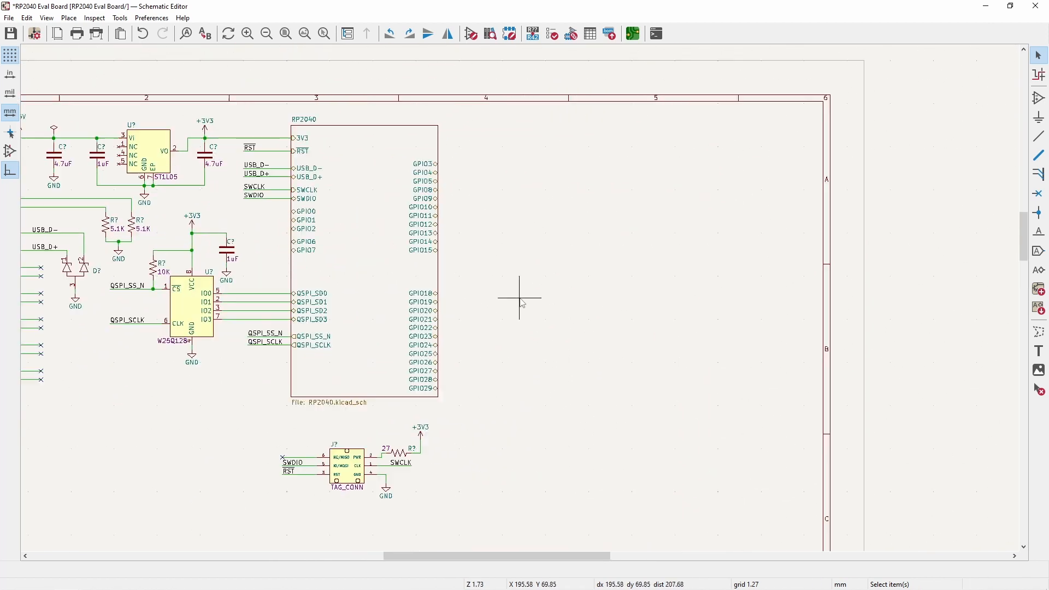
- Move the GPIO3 to GPIO29 pins together upward along the right edge of the RP2040 sheet
scroll(503, 289, "up", 2)
middle_click_drag(543, 297, 520, 269)
left_click_drag(310, 91, 588, 478)
left_click_drag(375, 344, 375, 311)
left_click(562, 263)
- Place a _GENERIC_CONNECTOR_01x14 symbol to the right of the RP2040 sheet, level with the GPIO3 to GPIO15 pins
middle_click_drag(528, 211, 566, 338)
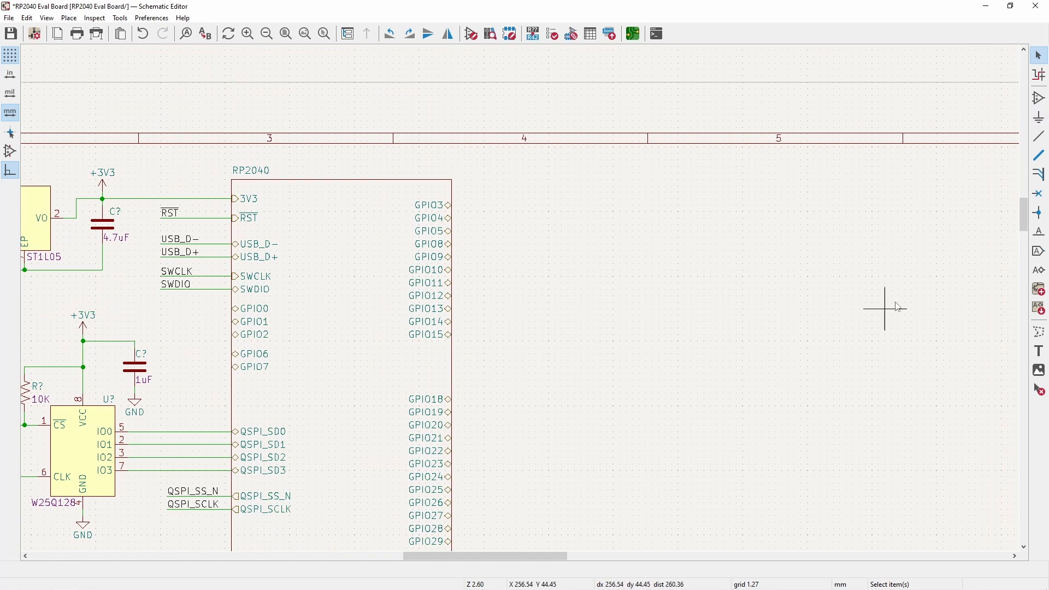
left_click(1041, 100)
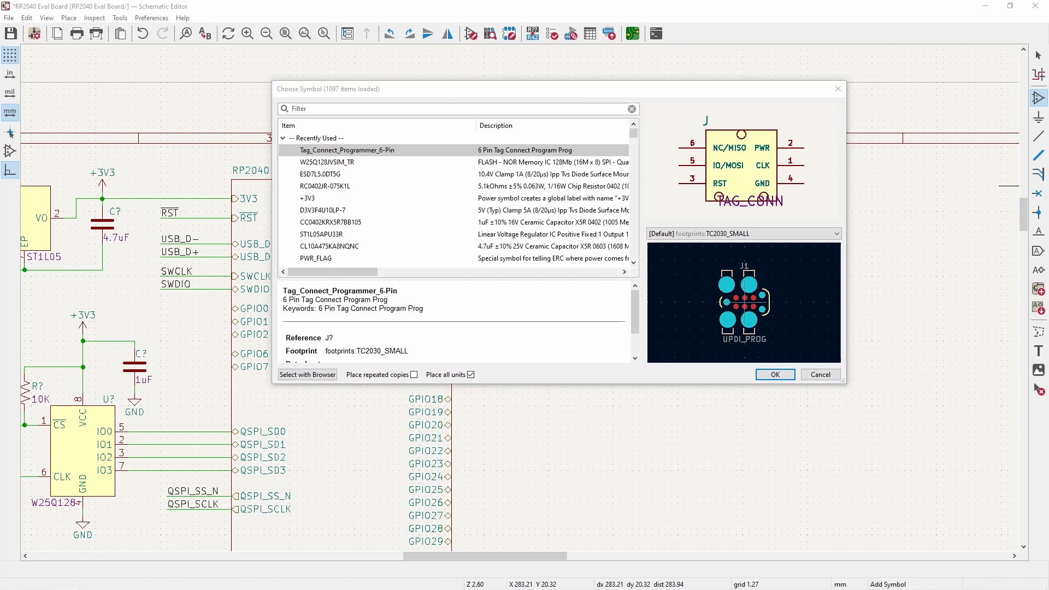
left_click(309, 154)
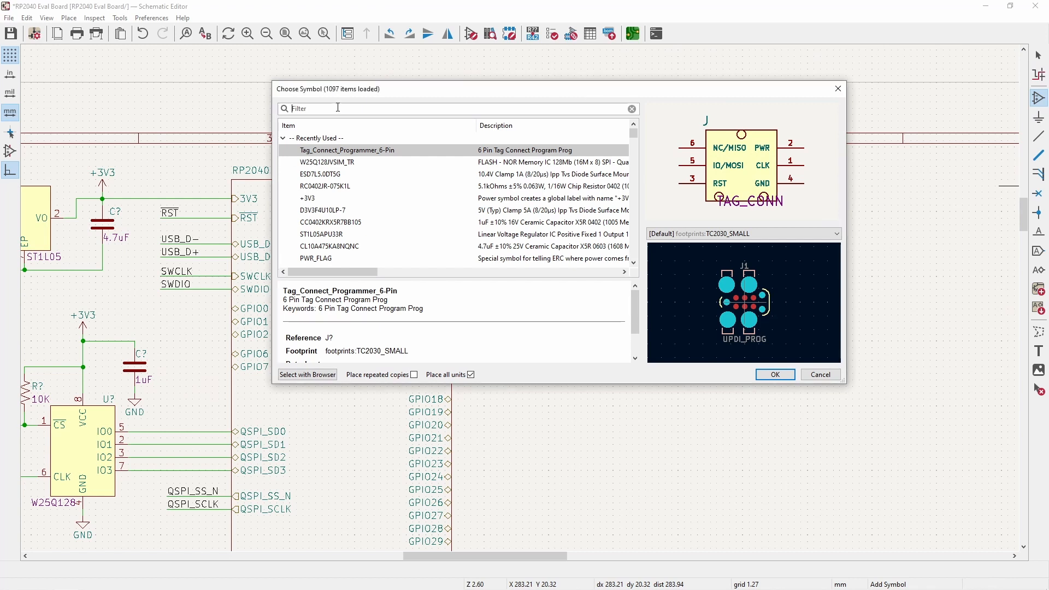
type("_GENERIC_CONNECTOR_01x14")
key("Return")
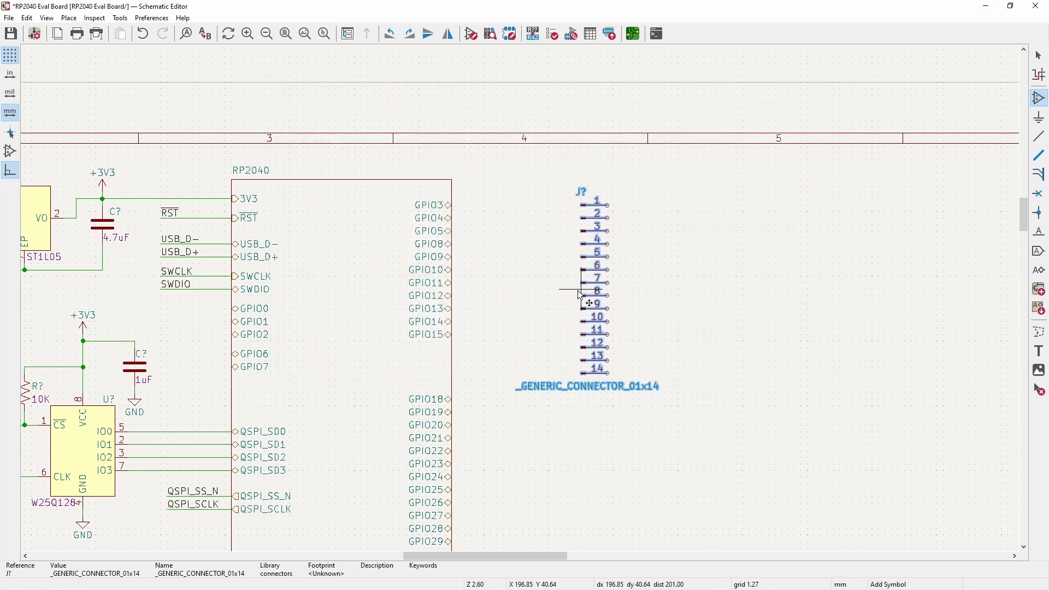
left_click(583, 295)
key("Escape")
- Hide the value text of the 14-pin generic connector
left_click(568, 198)
double_click(568, 198)
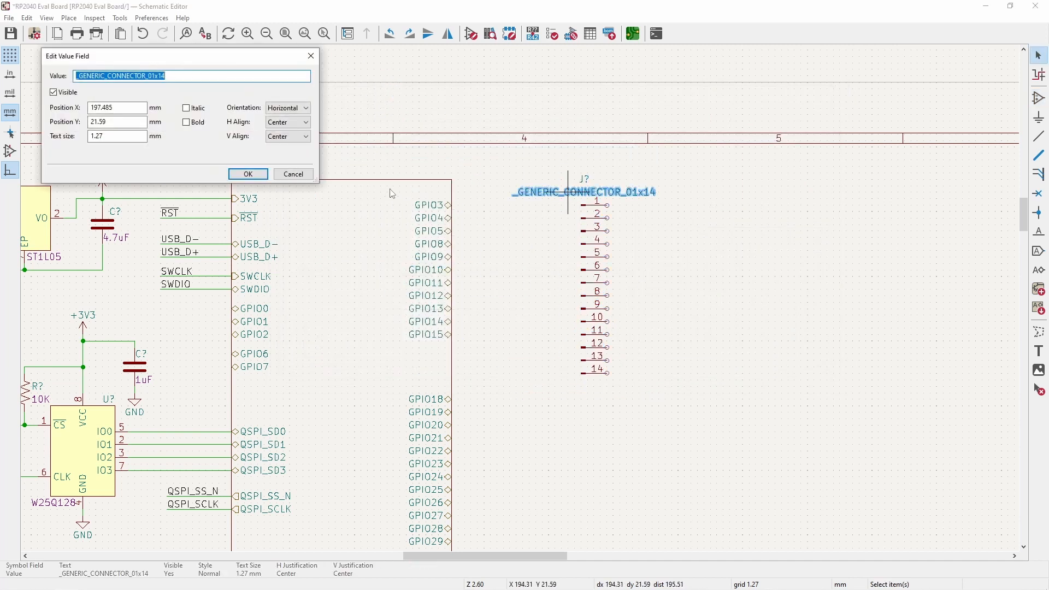
left_click(53, 92)
left_click(248, 174)
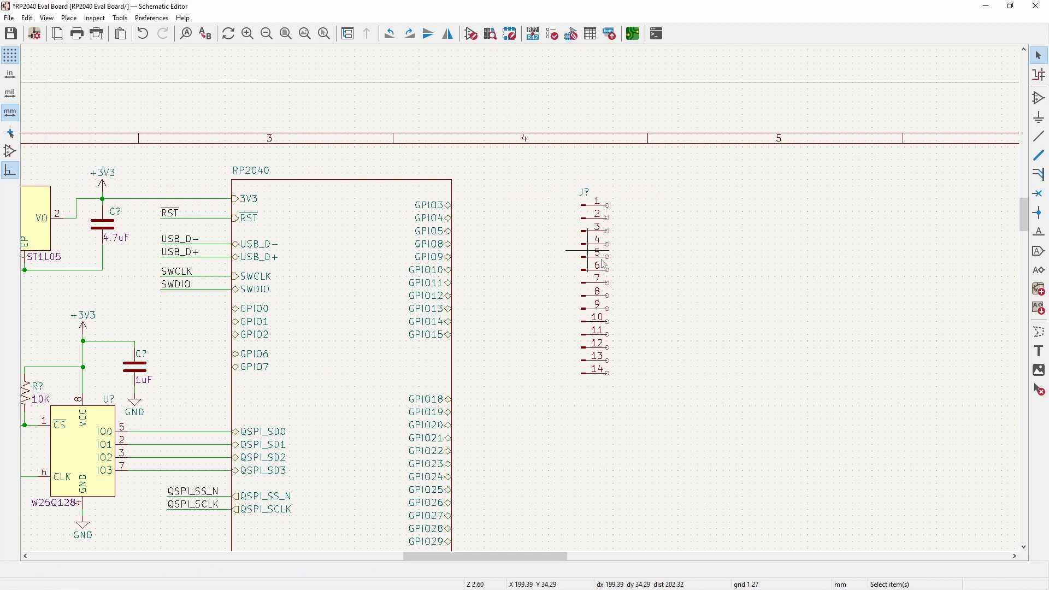
- Mirror the 14-pin connector so its pins face the RP2040 sheet and align pin 14 with GPIO15
key("y")
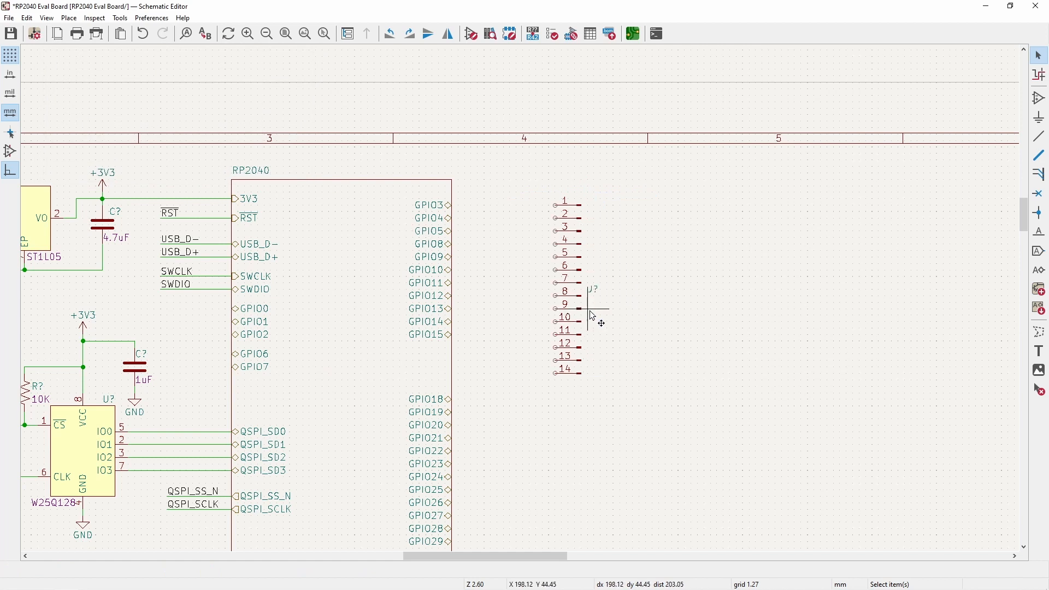
left_click_drag(587, 314, 565, 284)
left_click(567, 288)
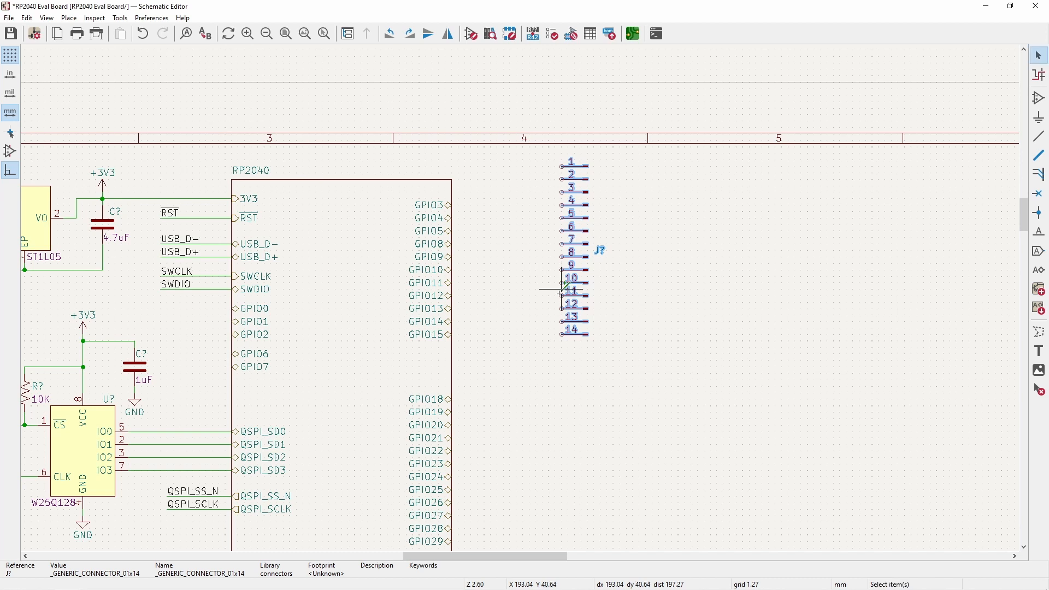
- Wire connector pin 14 to GPIO15 and duplicate the wire to connect pins 13 and 12 to GPIO14 and GPIO13
left_click(562, 334)
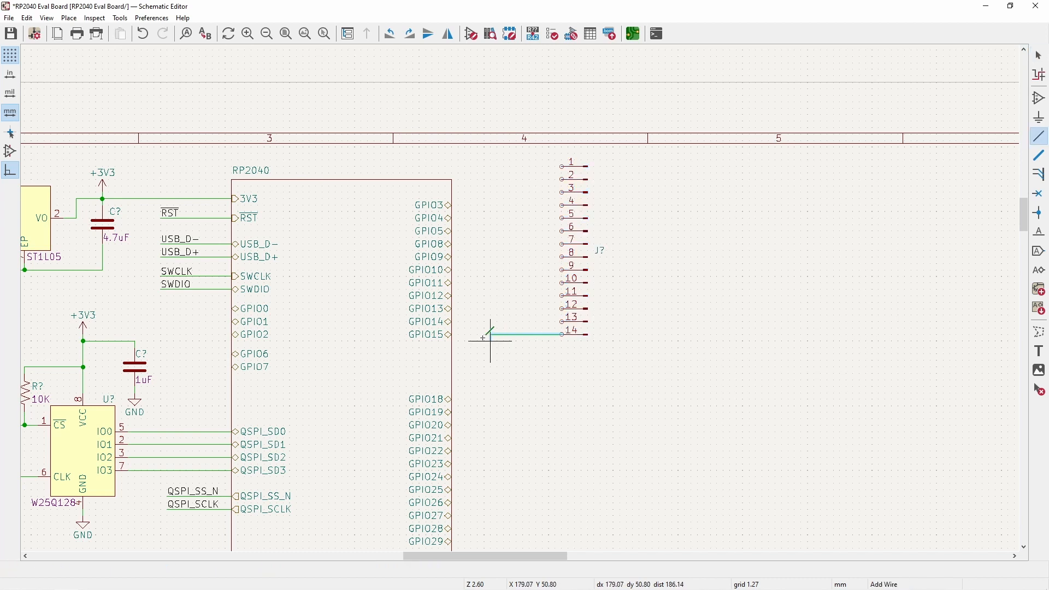
left_click(453, 335)
left_click(509, 347)
scroll(509, 346, "up", 3)
left_click_drag(547, 312, 505, 240)
key("ctrl+d")
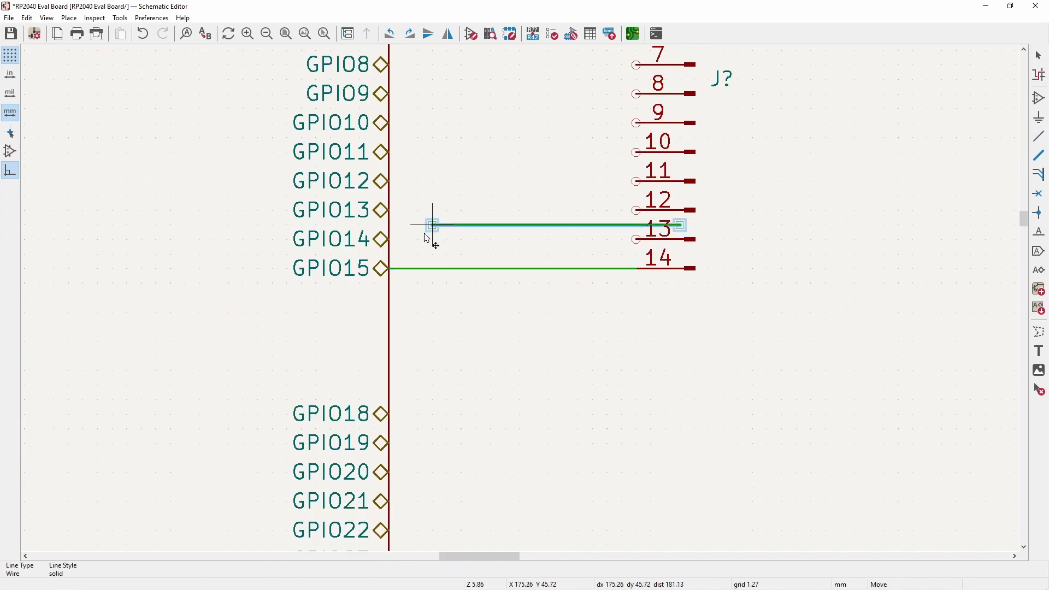
left_click(387, 240)
scroll(457, 283, "up", 2)
key("ctrl+d")
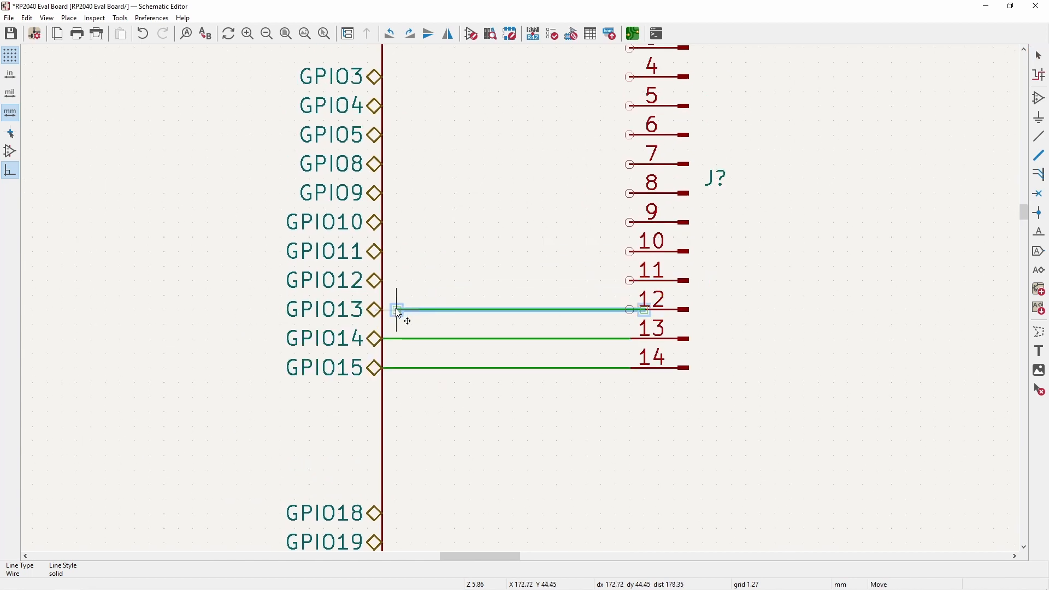
left_click(398, 304)
- Duplicate the three wires in groups to connect GPIO12 up to GPIO3 to pins 11 to 4, removing the surplus wire at pin 3
left_click_drag(538, 414, 456, 280)
key("ctrl+d")
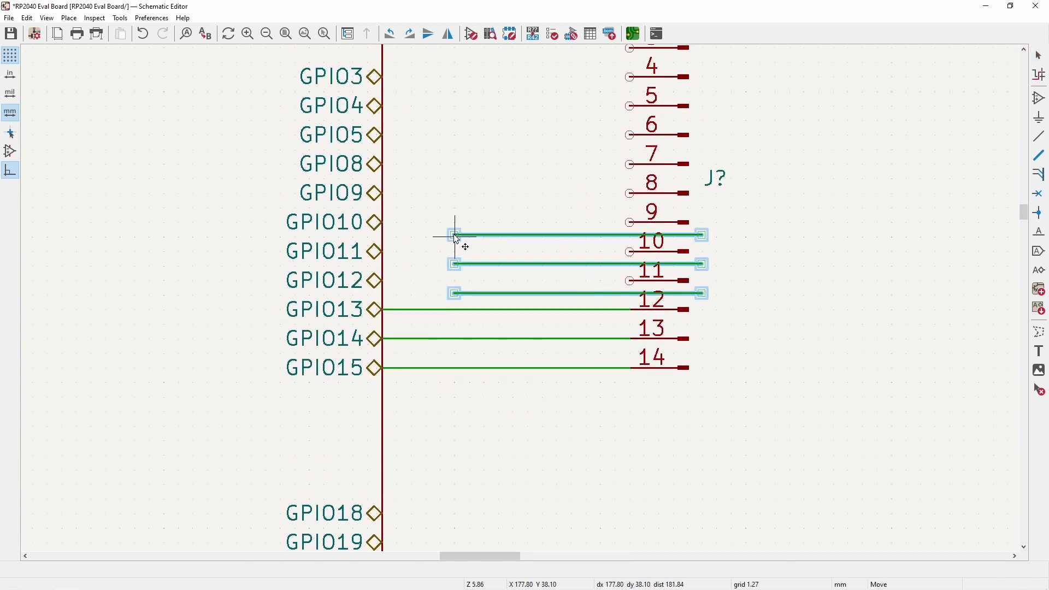
left_click(384, 221)
scroll(440, 164, "up", 2)
key("ctrl+d")
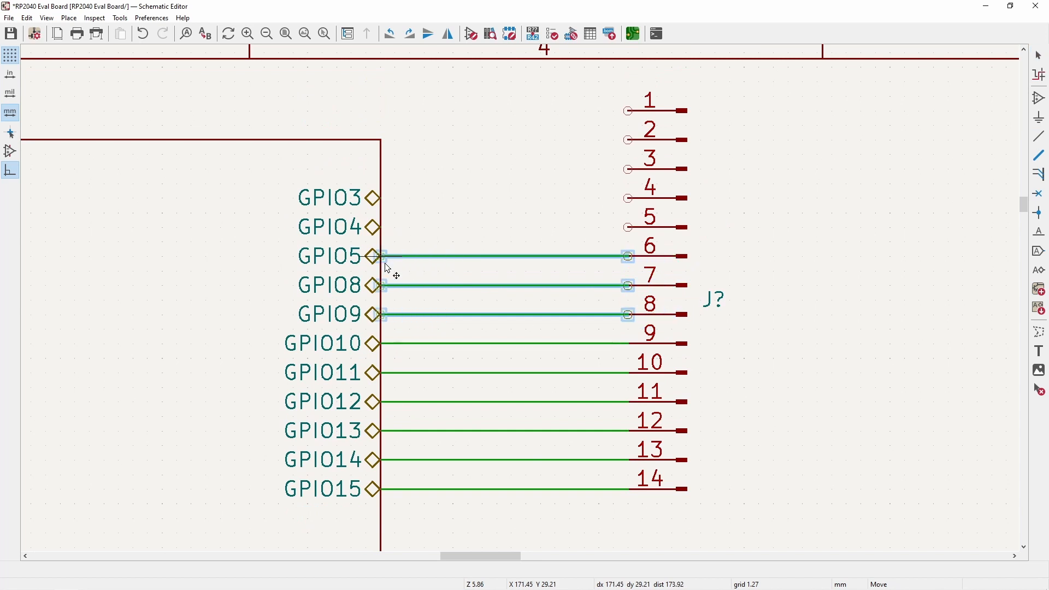
left_click(382, 257)
key("ctrl+d")
left_click(385, 173)
left_click(413, 171)
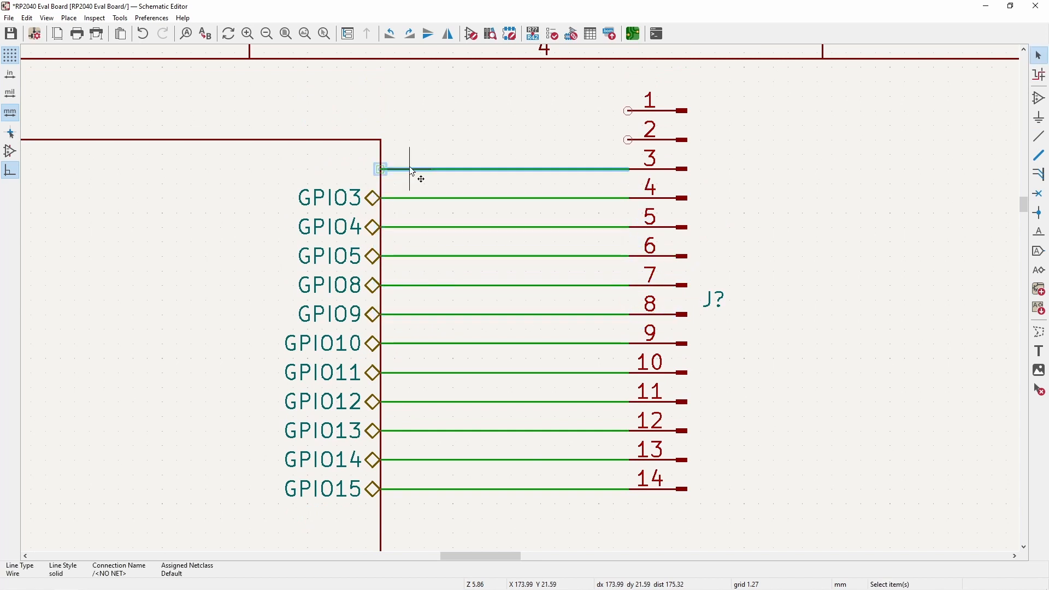
key("Delete")
- Run a wire from connector pin 3 out to the right and down, ending it in a copied GND symbol
middle_click_drag(566, 184, 501, 211)
left_click(565, 193)
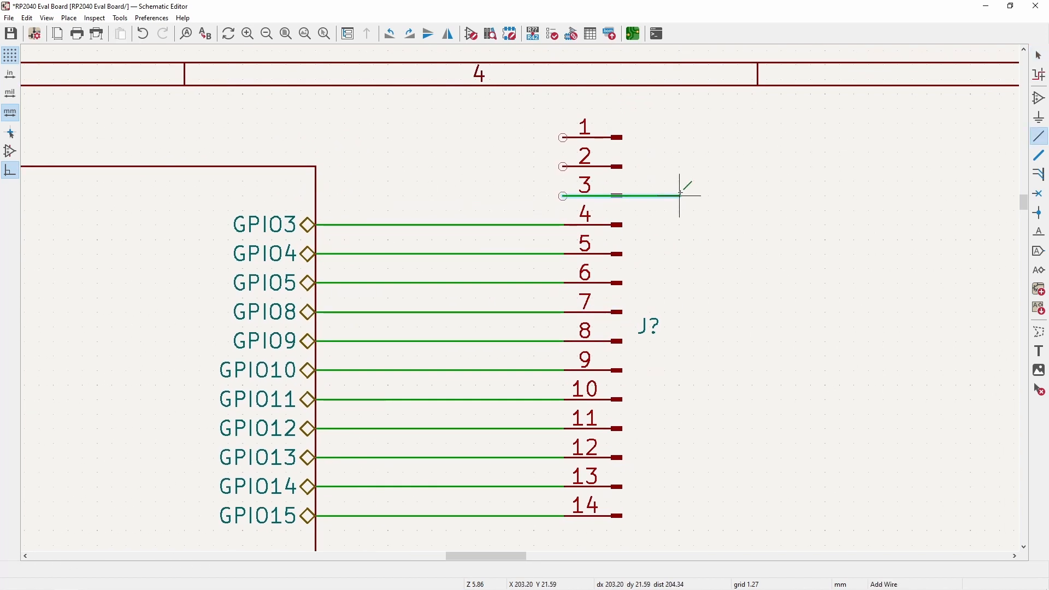
double_click(709, 226)
scroll(442, 310, "down", 4)
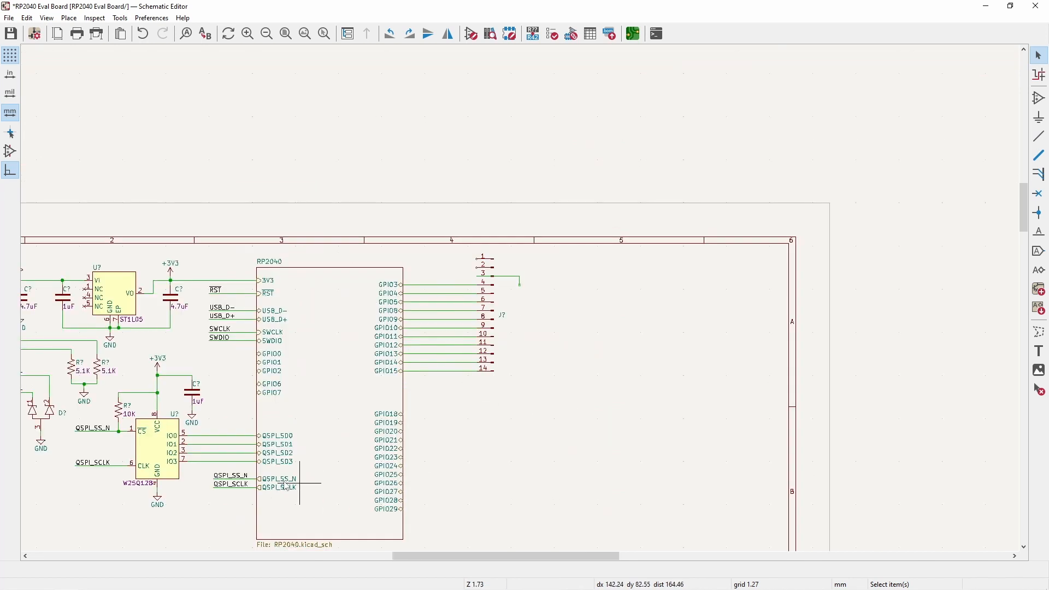
left_click(159, 505)
scroll(519, 313, "up", 3)
key("ctrl+v")
scroll(520, 248, "up", 3)
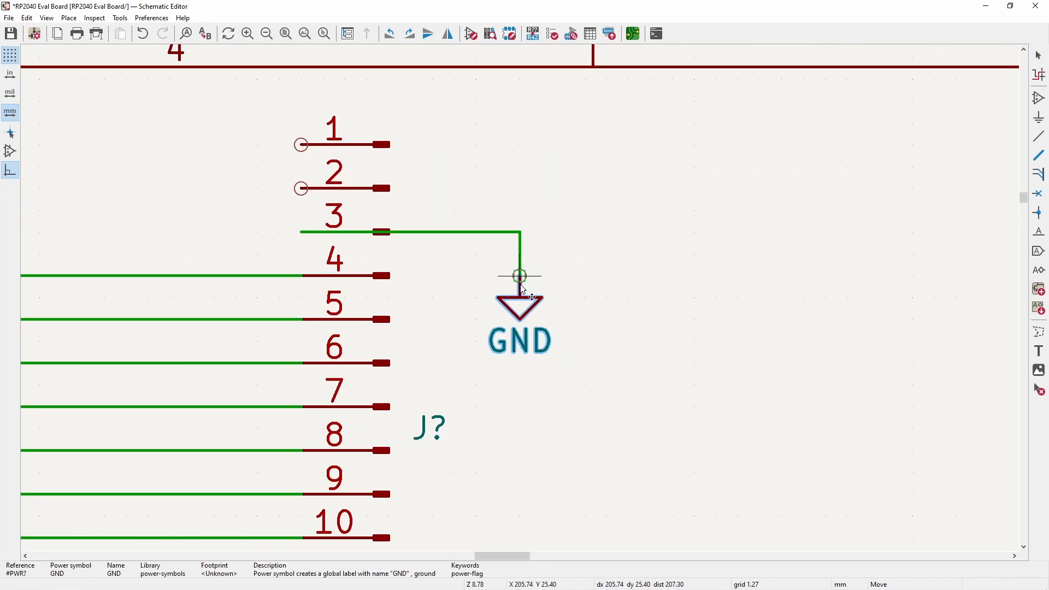
left_click(519, 278)
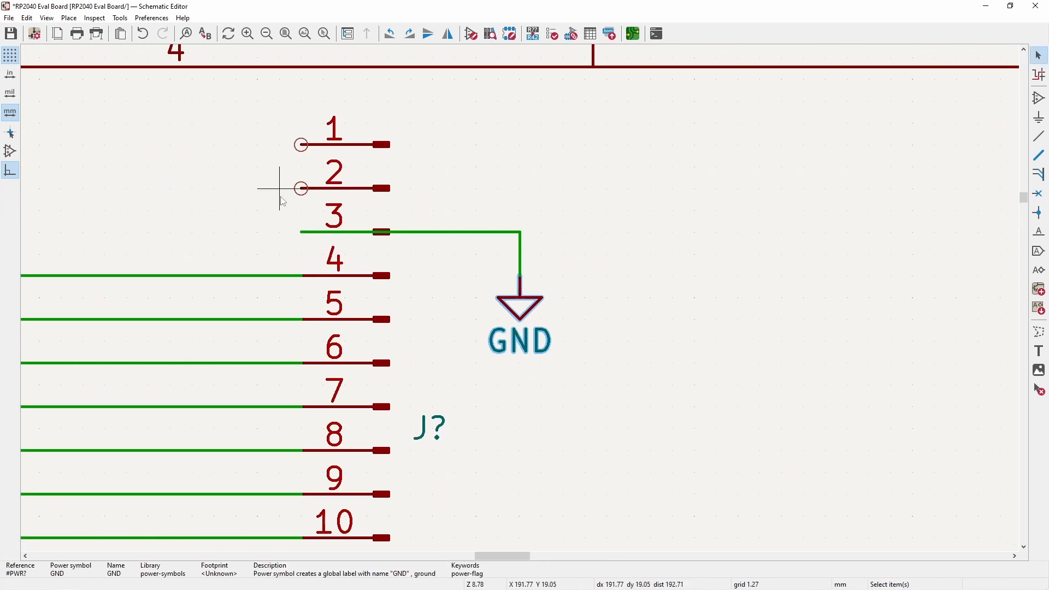
- Run wires from connector pins 2 and 1 to the right, ending them in +3V3 and +5V power symbols
left_click(301, 188)
double_click(694, 188)
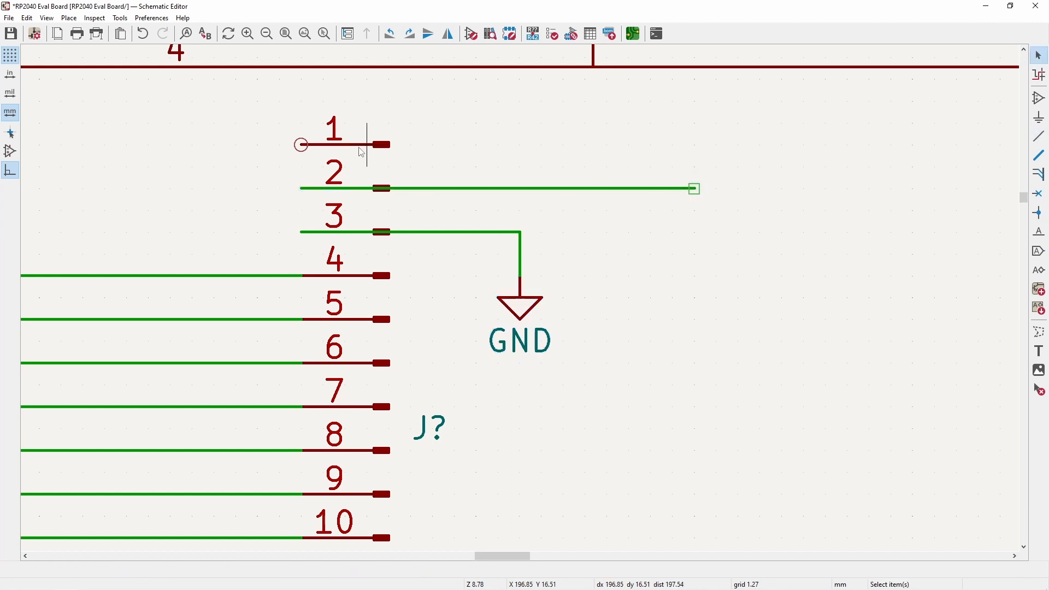
left_click(301, 144)
double_click(636, 144)
scroll(635, 144, "down", 7)
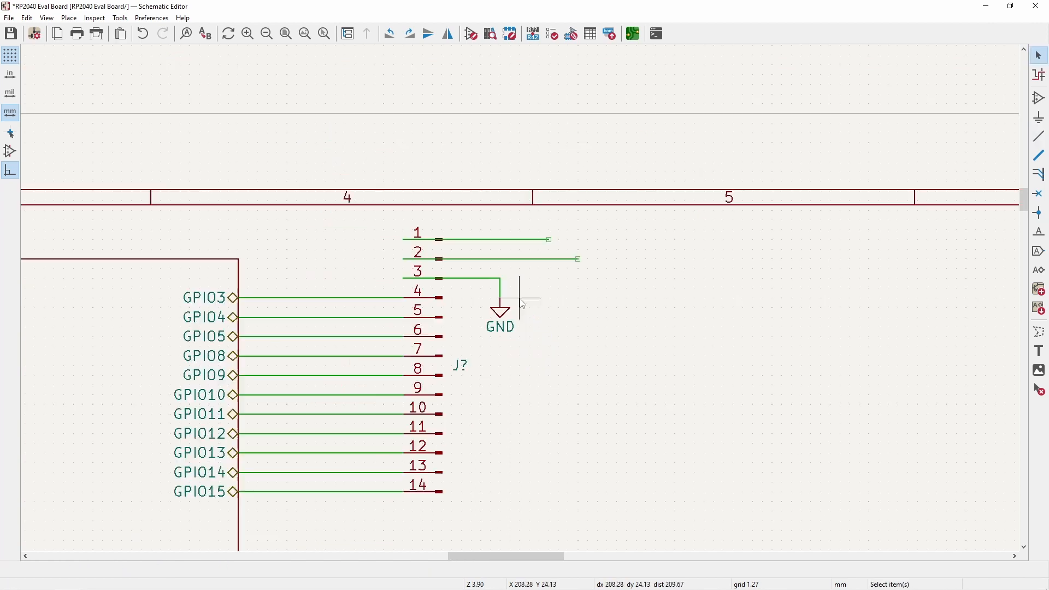
scroll(279, 356, "up", 3)
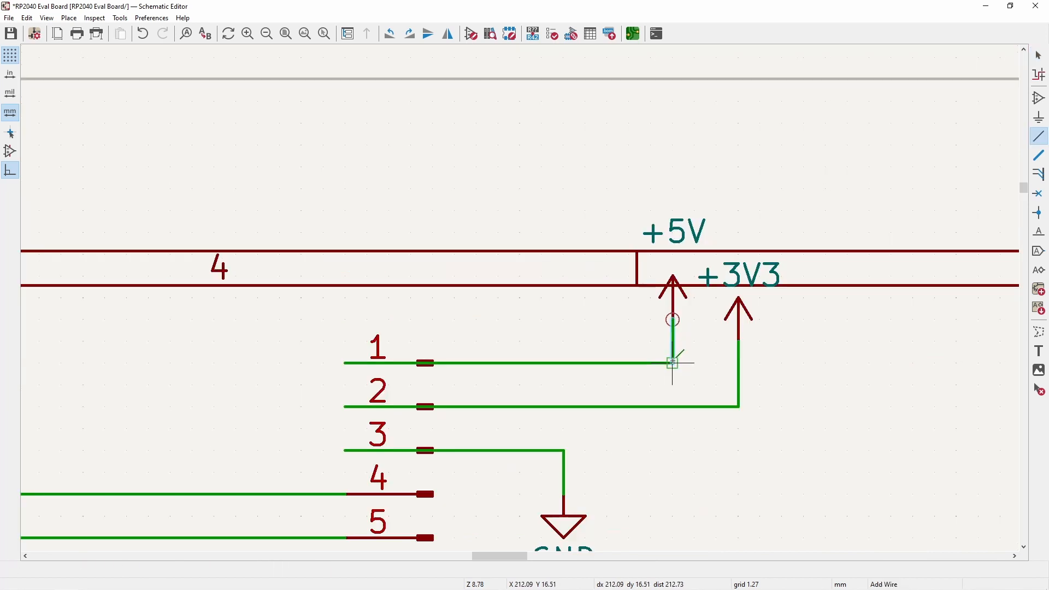
- Move the whole schematic down within the drawing frame so the power symbols clear the top border
scroll(687, 431, "down", 6)
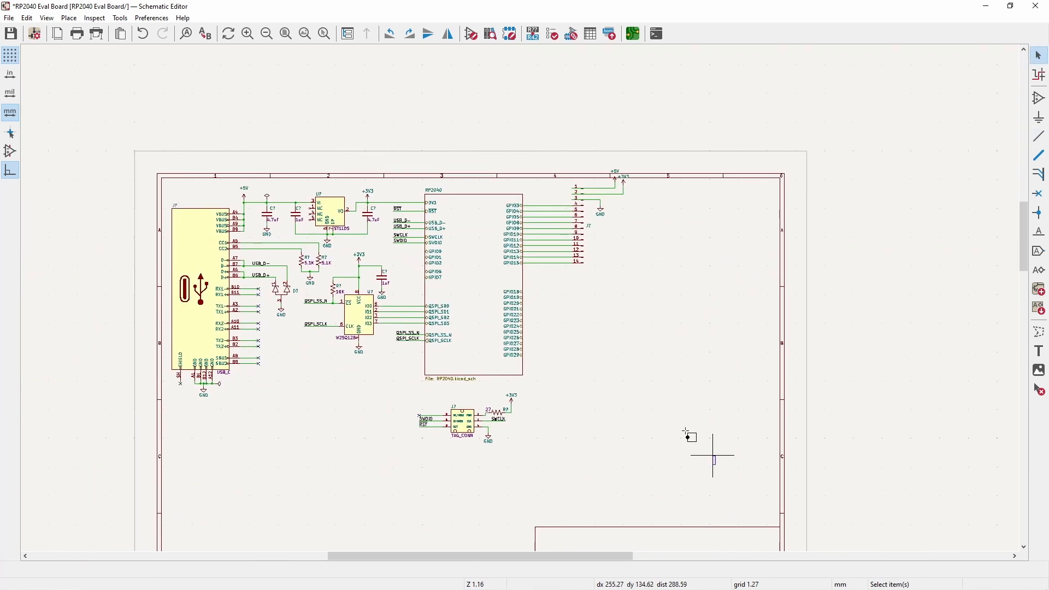
left_click_drag(687, 431, 141, 140)
key("m")
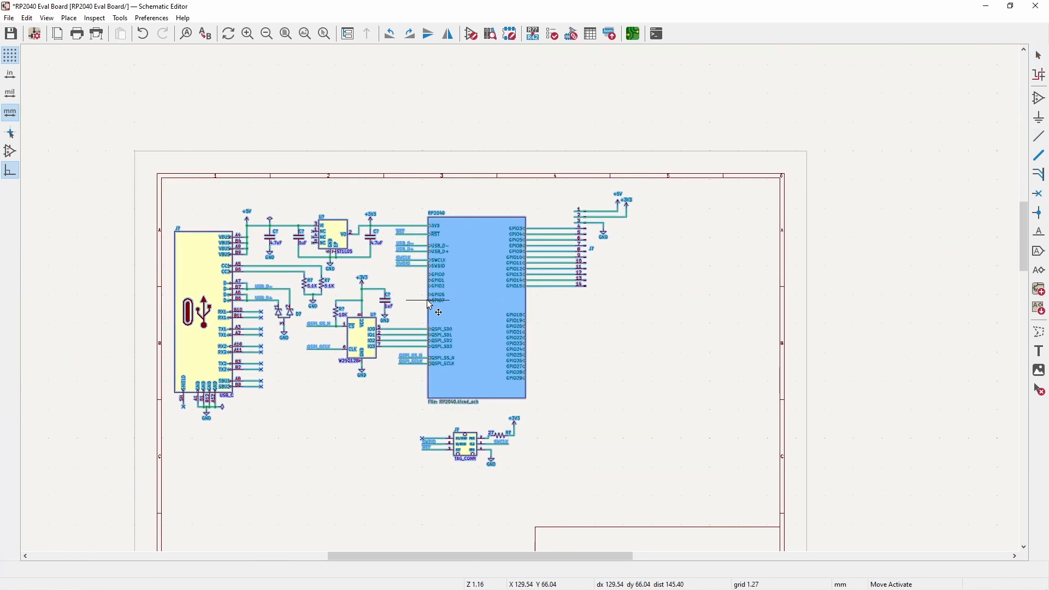
key("Escape")
- Level the +3V3 symbol and the +5V label with each other, and shift +3V3 to the right so the labels stop overlapping
scroll(625, 169, "up", 7)
left_click(456, 316)
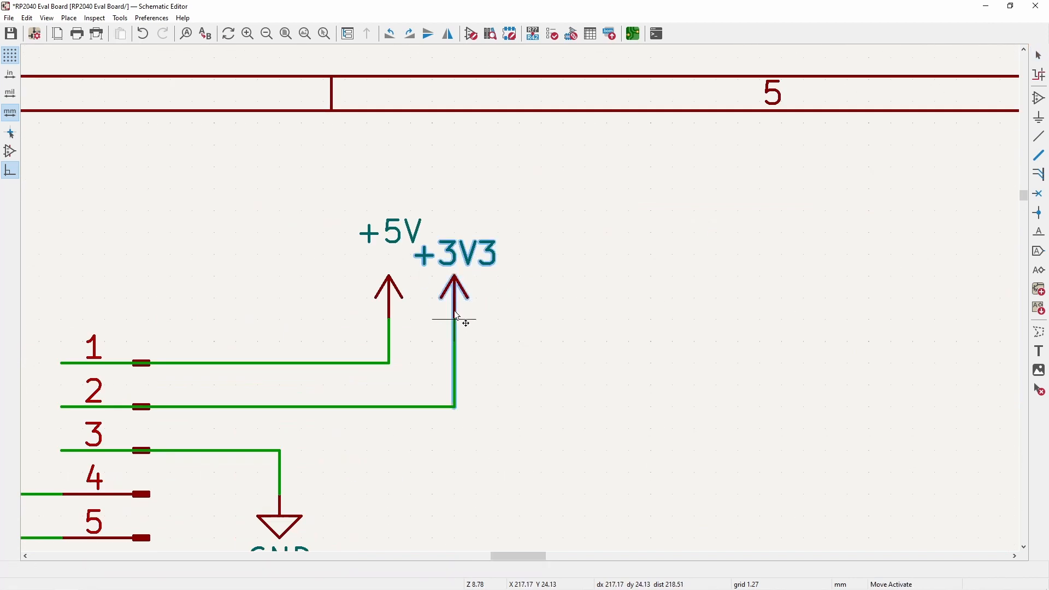
left_click_drag(455, 311, 451, 314)
left_click(455, 256)
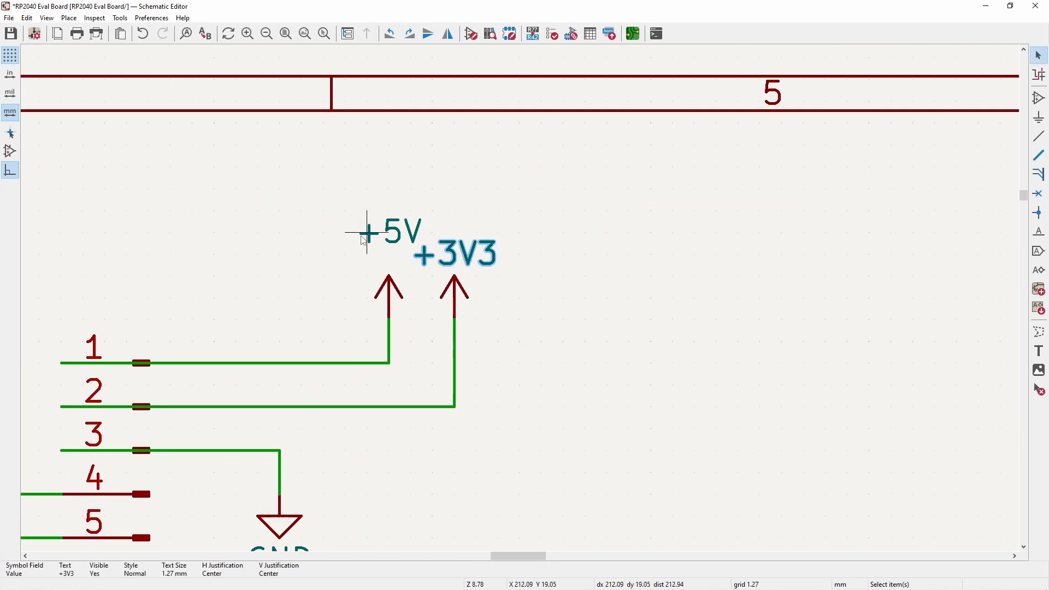
left_click_drag(365, 240, 363, 264)
left_click_drag(519, 441, 439, 218)
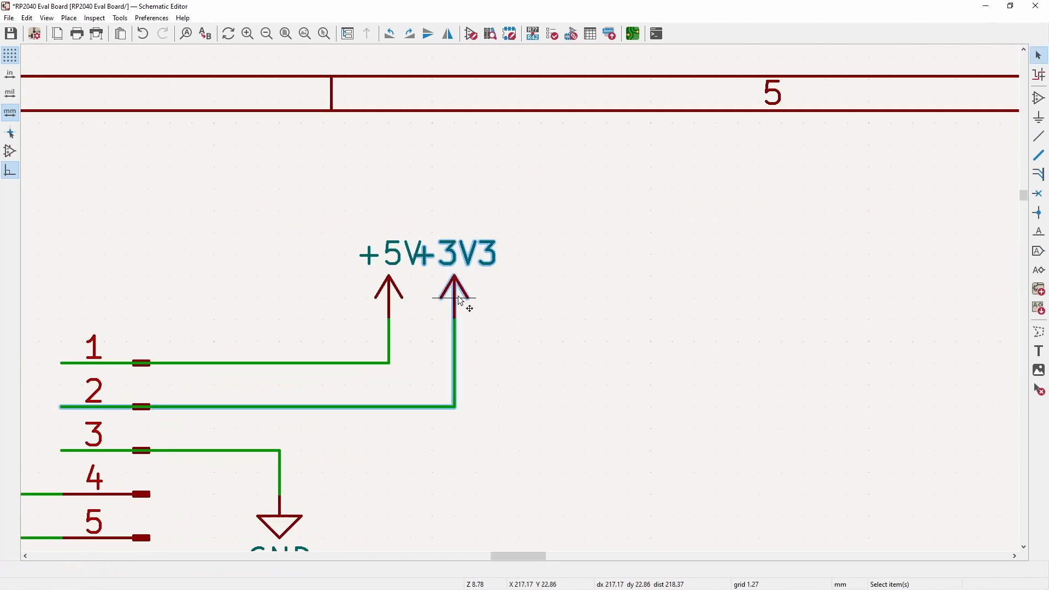
left_click_drag(459, 300, 478, 322)
left_click(412, 191)
- Move the reference designator of the 14-pin connector to just below pin 14
scroll(556, 273, "down", 7)
middle_click_drag(511, 327, 512, 246)
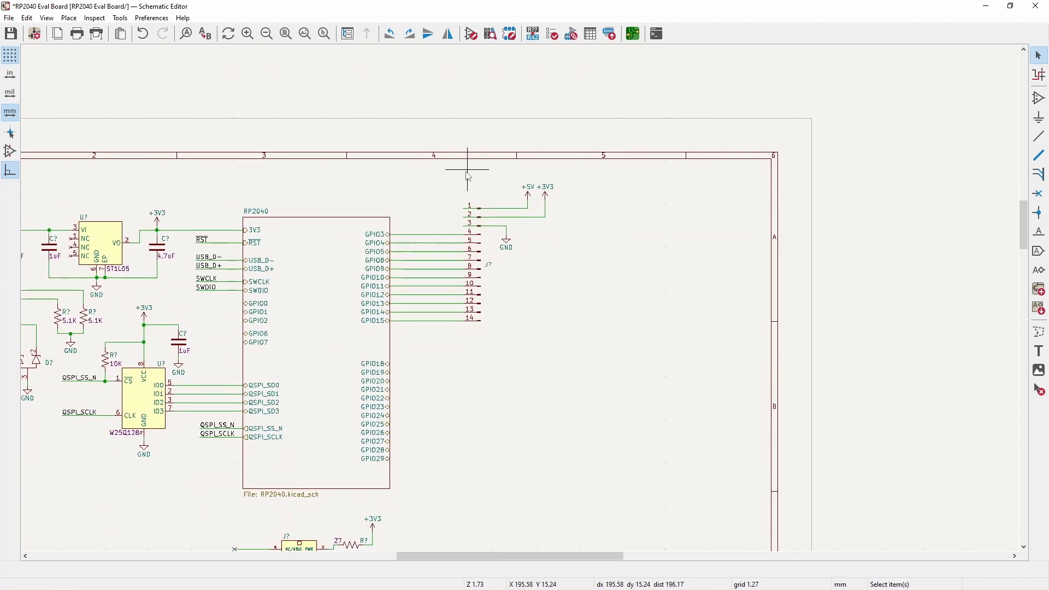
left_click(492, 267)
key("m")
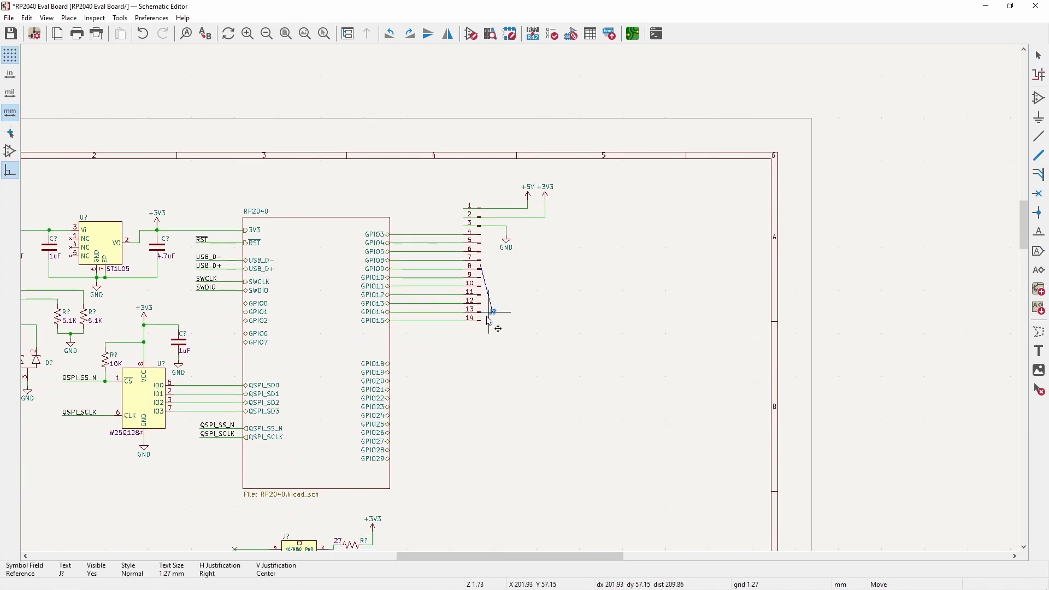
scroll(485, 326, "up", 4)
left_click(510, 289)
- Place a _GENERIC_CONNECTOR_01x16 symbol to the right of the GPIO18 to GPIO29 pins
middle_click_drag(500, 55, 489, 186)
scroll(582, 152, "down", 6, "shift")
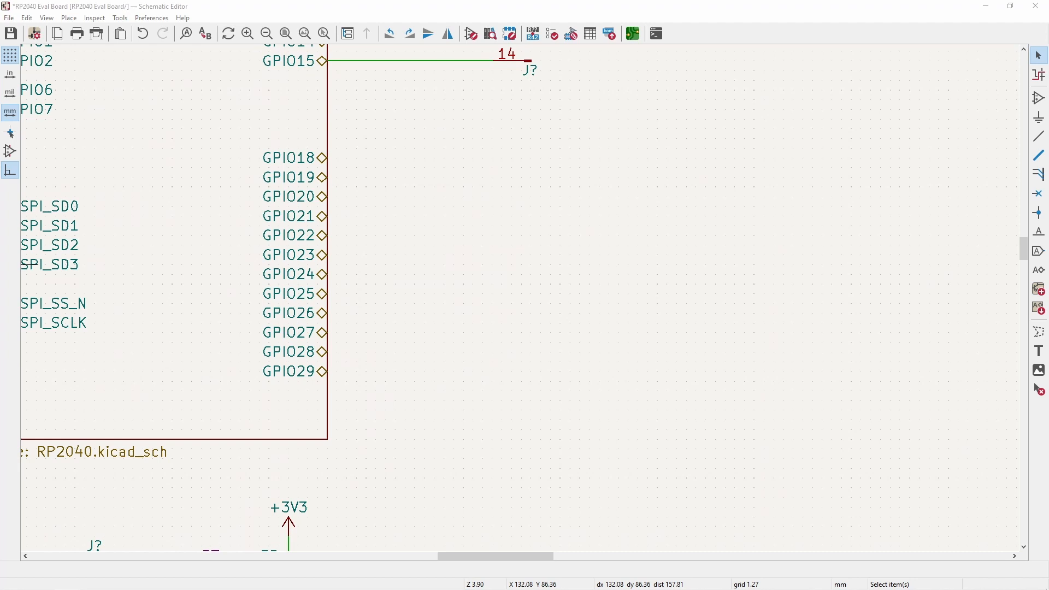
left_click(1038, 98)
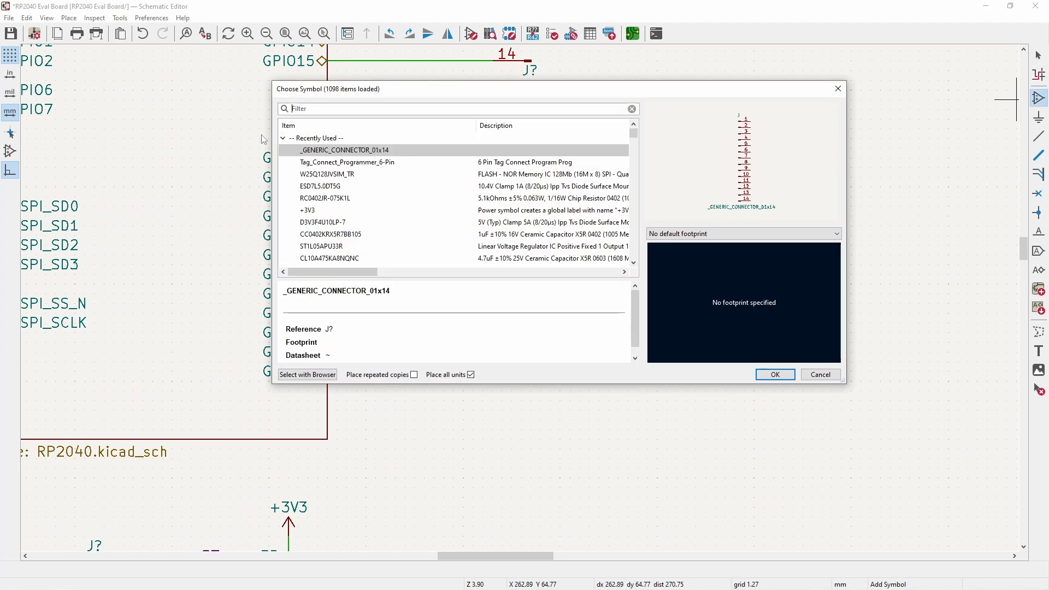
type("_GENERIC_CONNECTOR_01x16")
key("Return")
left_click(609, 294)
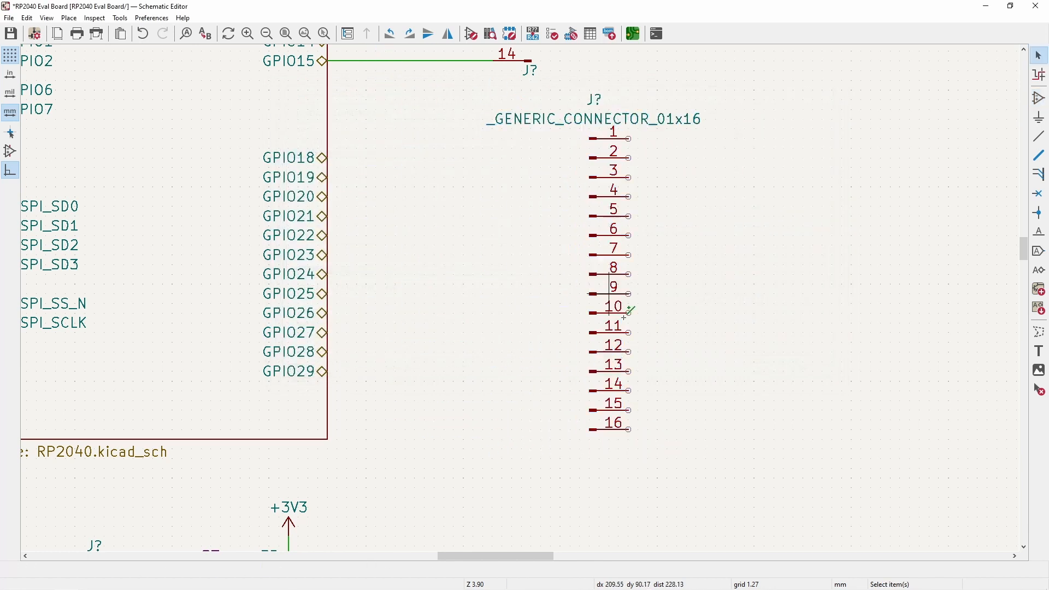
- Hide the 16-pin connector's value text and turn the connector around so its pins face the RP2040 sheet with pin 16 on top
double_click(615, 127)
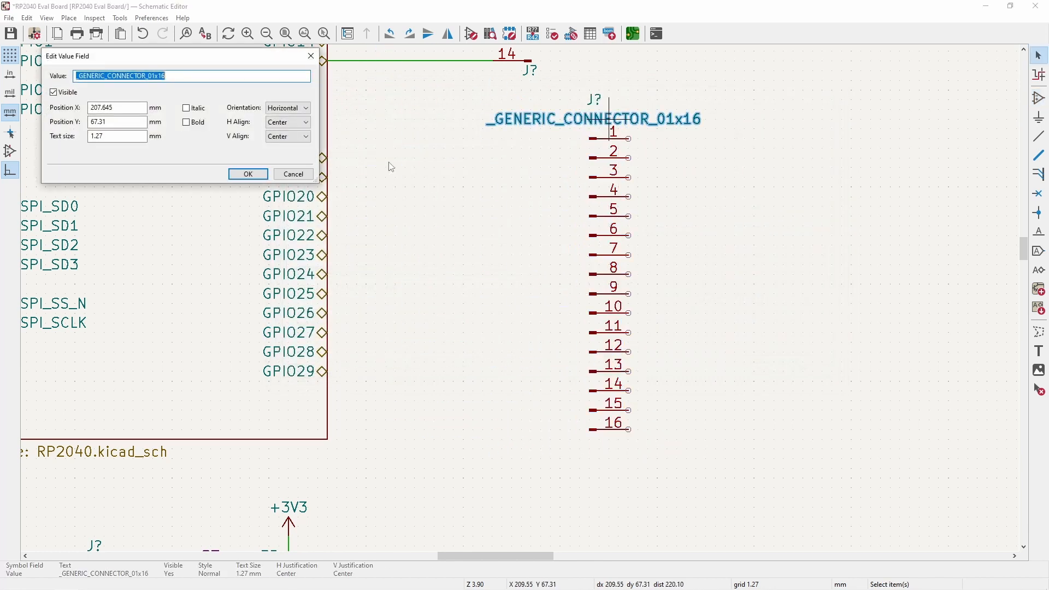
left_click(70, 93)
left_click(247, 173)
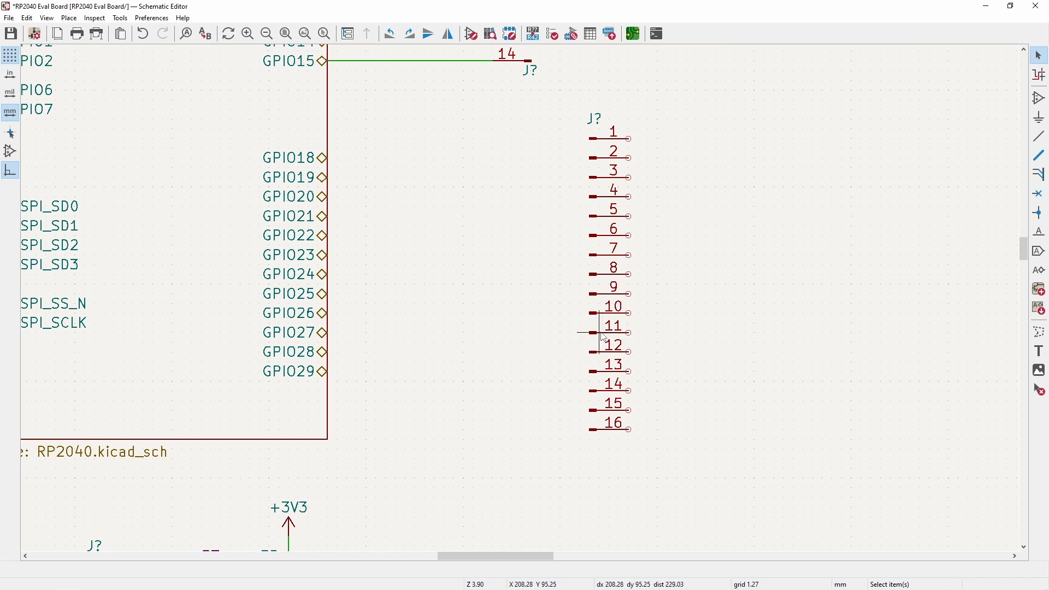
key("m")
- Copy the lower GPIO wires of the 14-pin connector onto GPIO18 to GPIO29, and delete the two surplus wires above GPIO18
left_click_drag(436, 251, 375, 70)
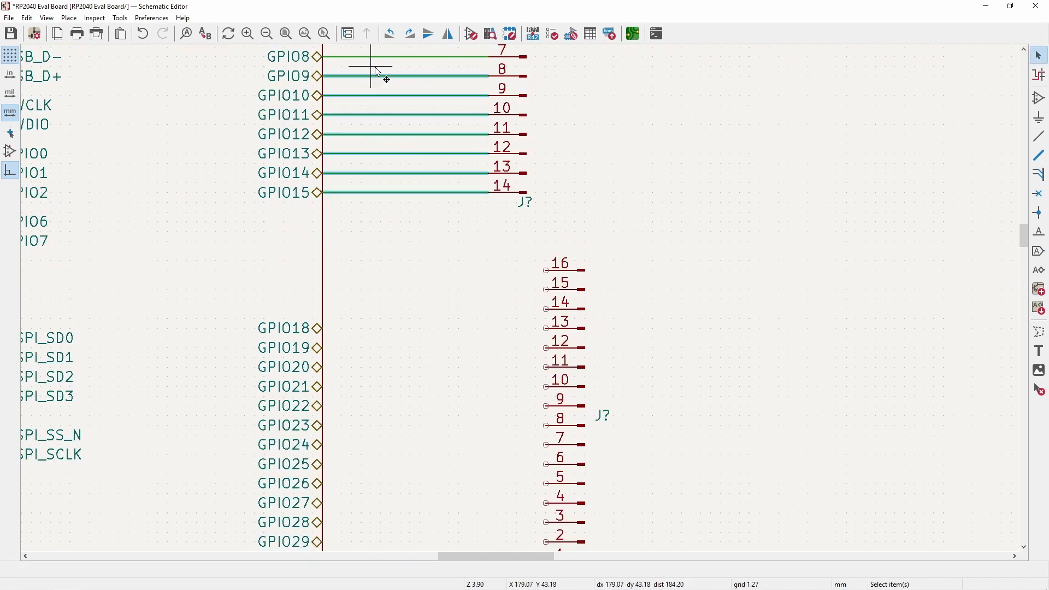
scroll(400, 368, "down", 3)
key("ctrl+v")
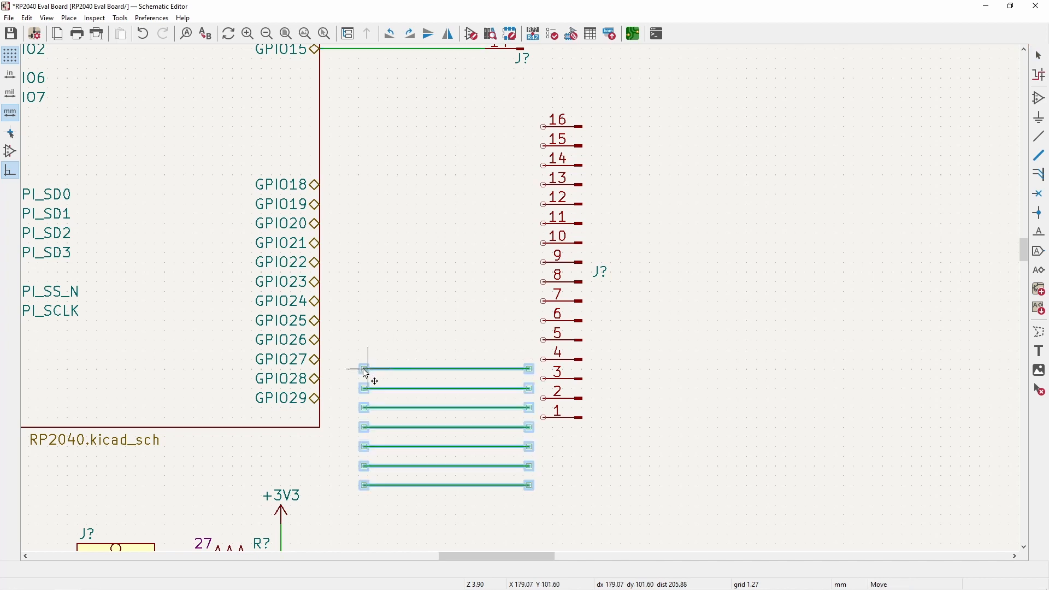
left_click(328, 282)
key("ctrl+v")
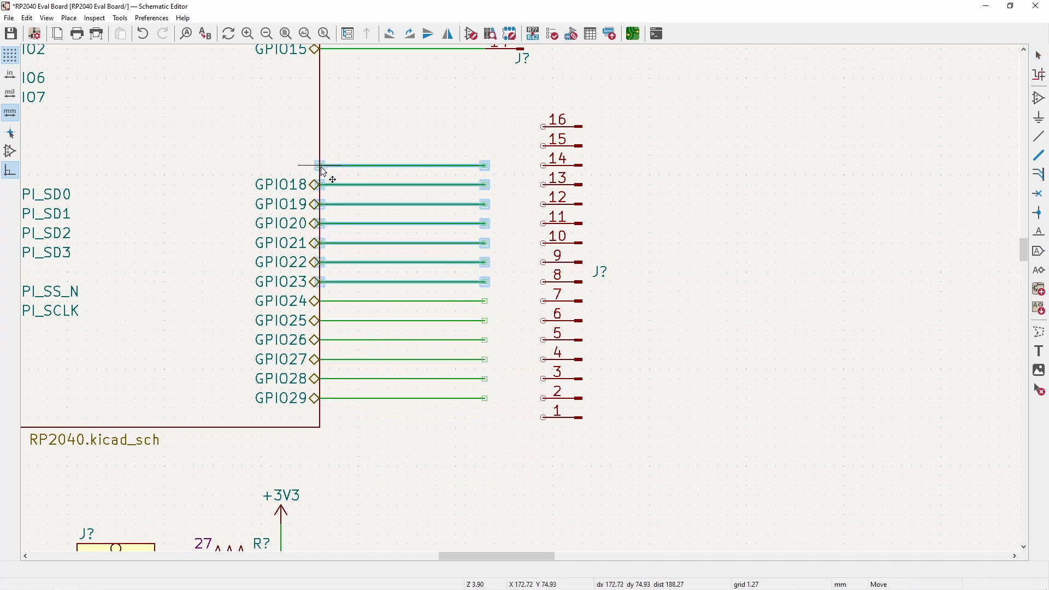
left_click(328, 146)
key("Escape")
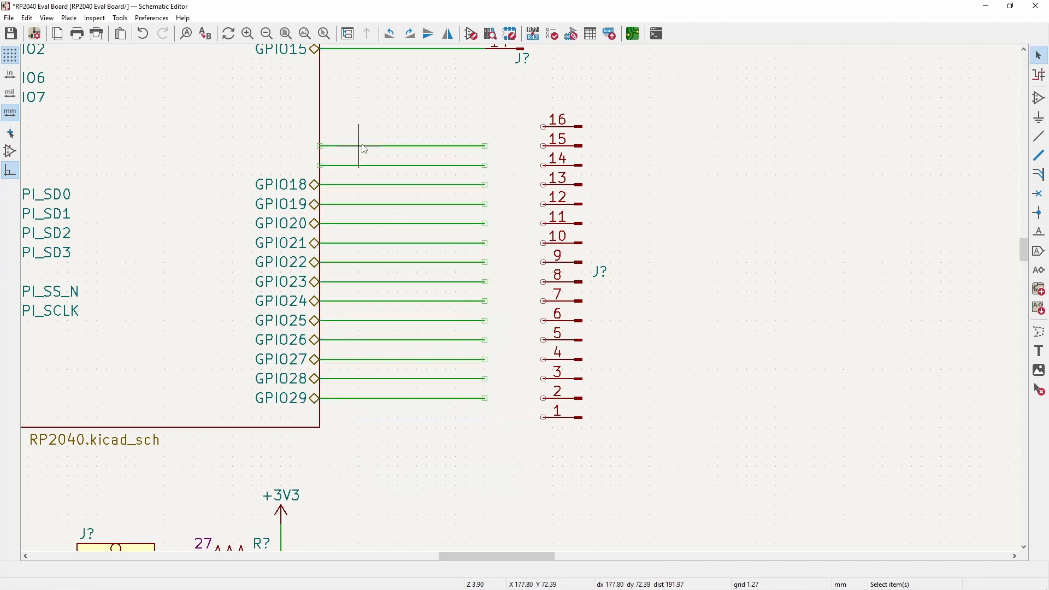
key("Delete")
key("Delete")
- Move the 16-pin connector onto the wire ends, with pin 12 meeting GPIO18
left_click_drag(659, 457, 533, 194)
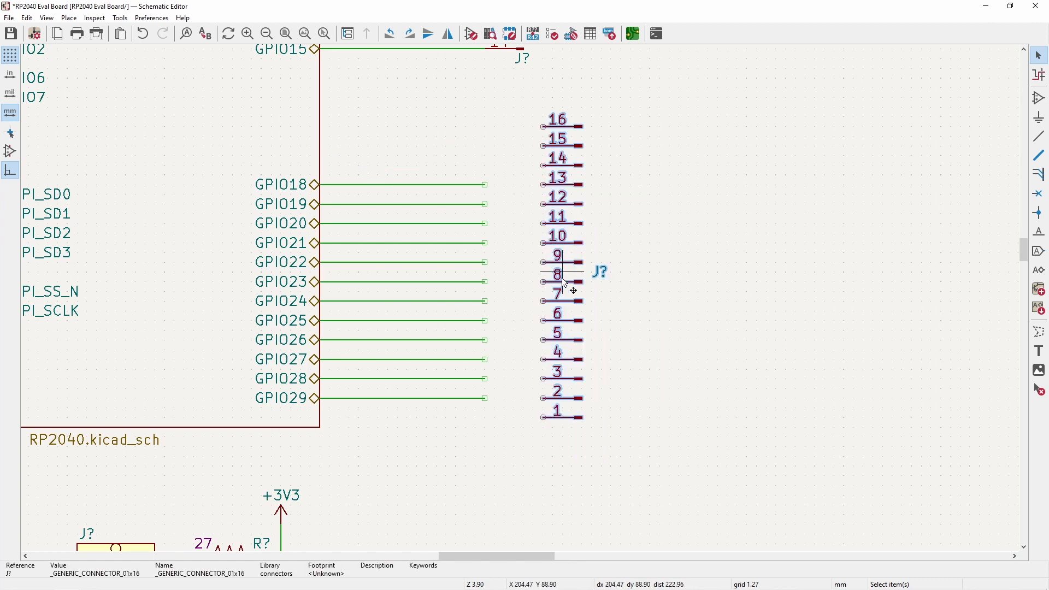
key("m")
left_click(525, 266)
- Move the 16-pin connector one pin pitch up so pin 13 meets GPIO18 and pin 2 meets GPIO29
middle_click_drag(529, 268, 578, 543)
scroll(621, 442, "up", 3)
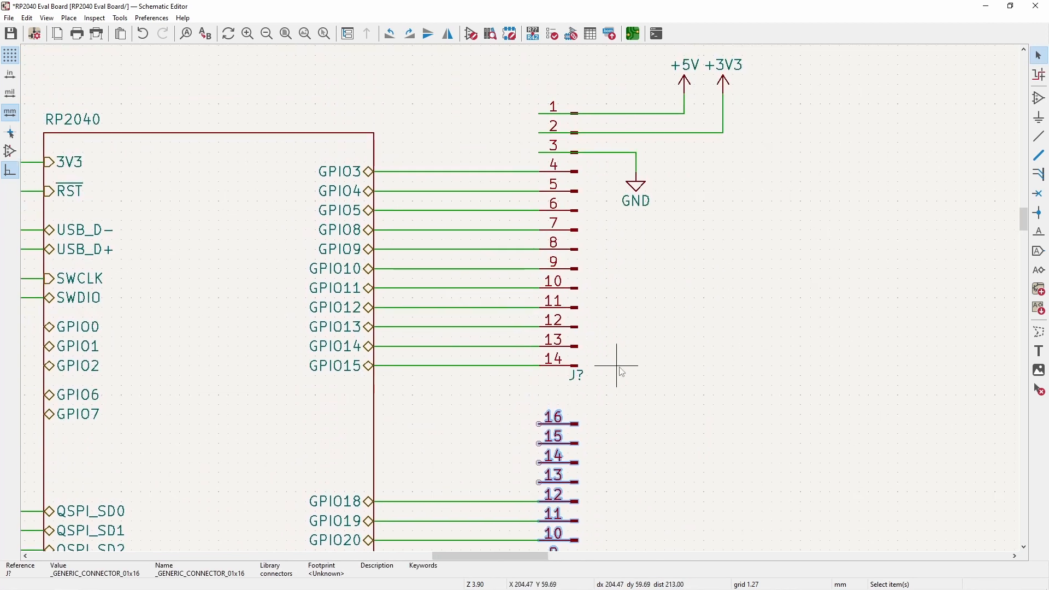
scroll(541, 320, "down", 3)
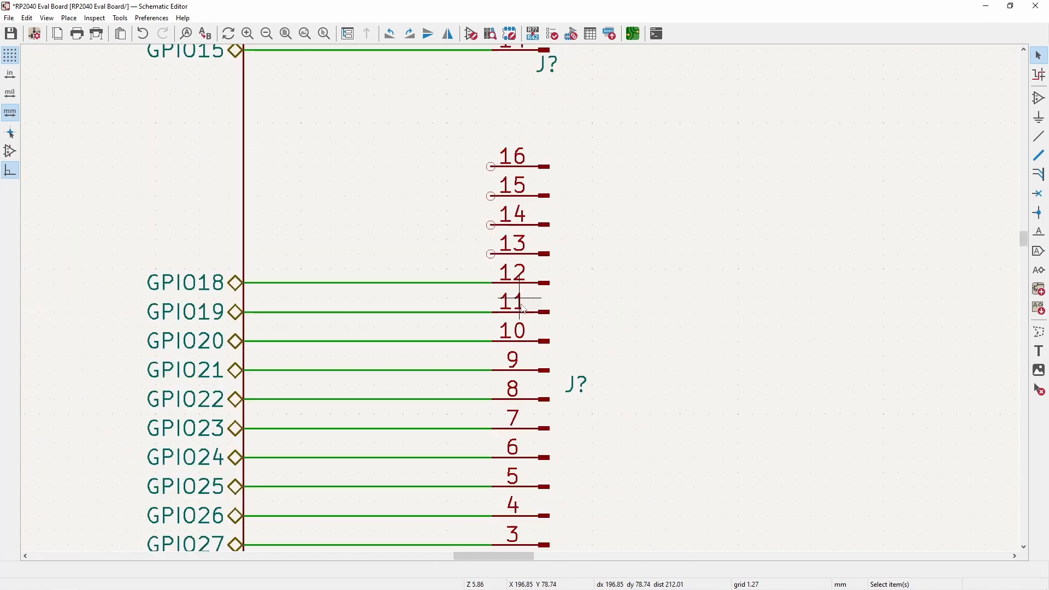
left_click(538, 442)
key("m")
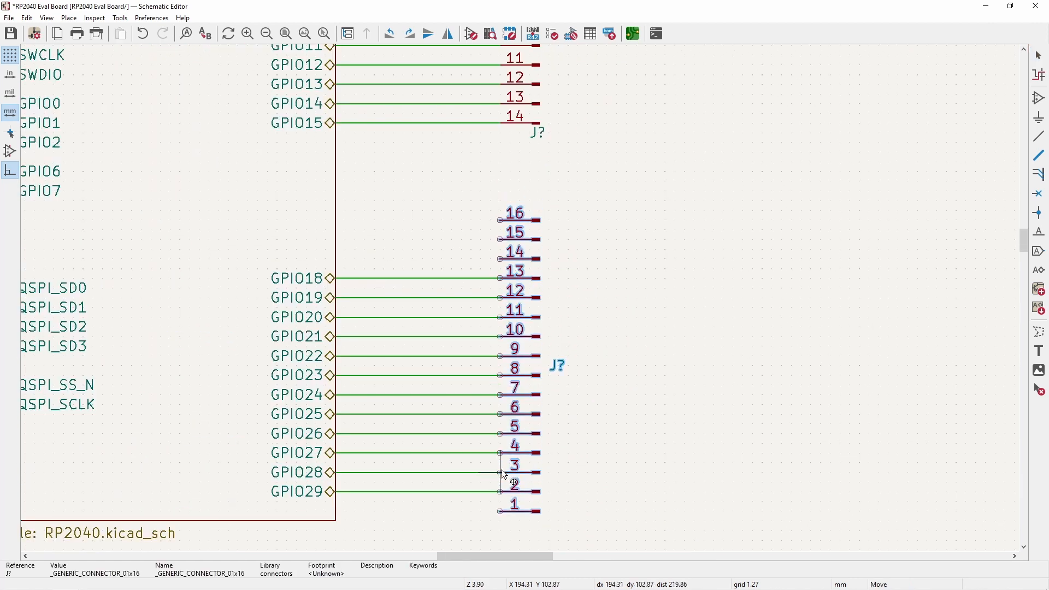
left_click(504, 467)
- Copy the 14-pin connector's GND symbol to below the 16-pin connector and wire pin 1 to it
scroll(534, 168, "down", 3)
left_click(557, 222)
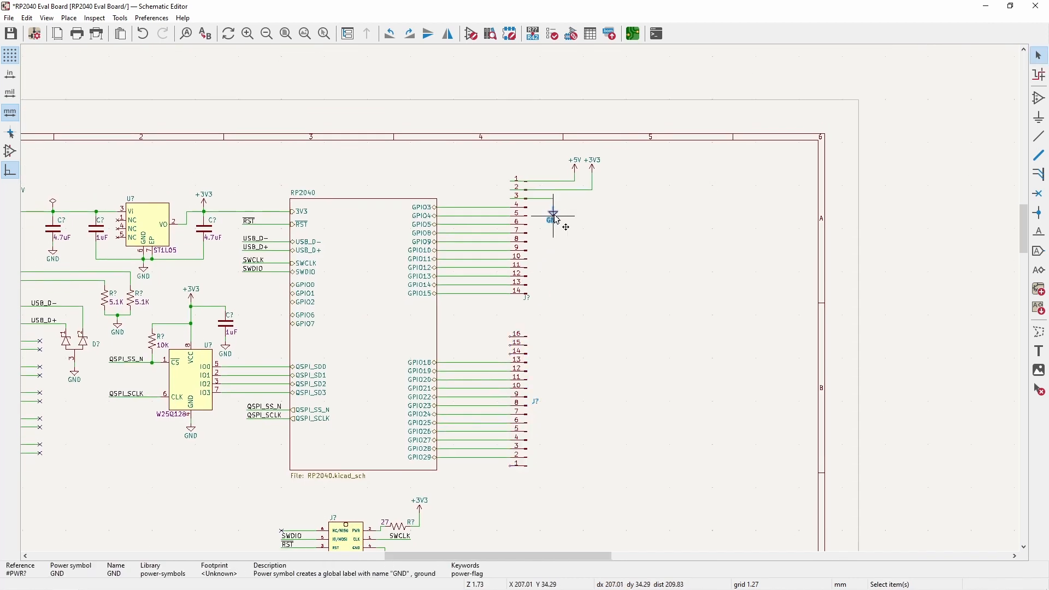
key("Delete")
scroll(512, 476, "up", 3)
scroll(526, 310, "up", 4)
key("ctrl+z")
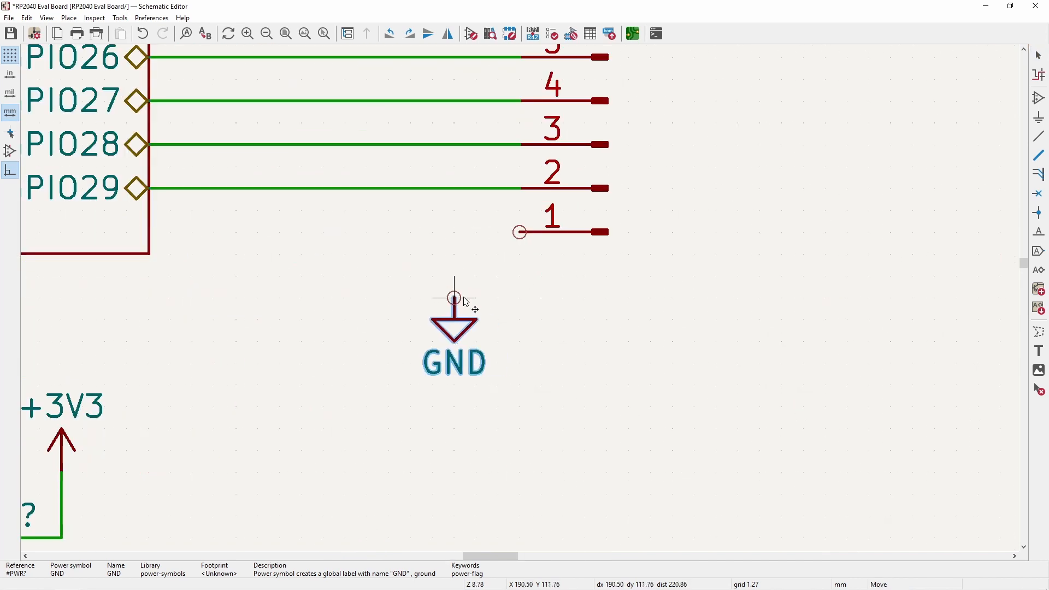
key("w")
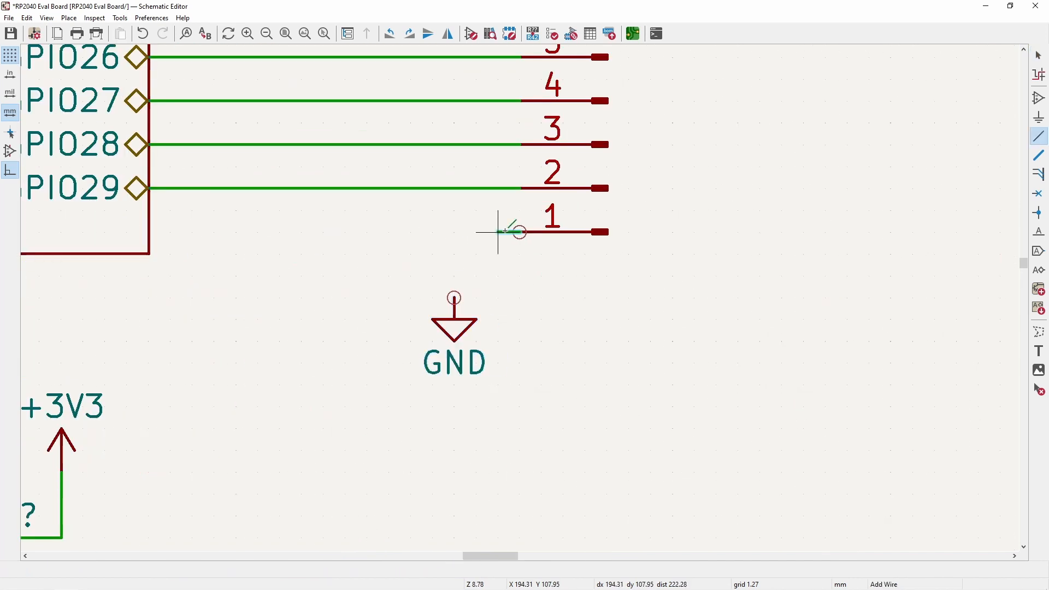
left_click(455, 297)
scroll(478, 278, "down", 3)
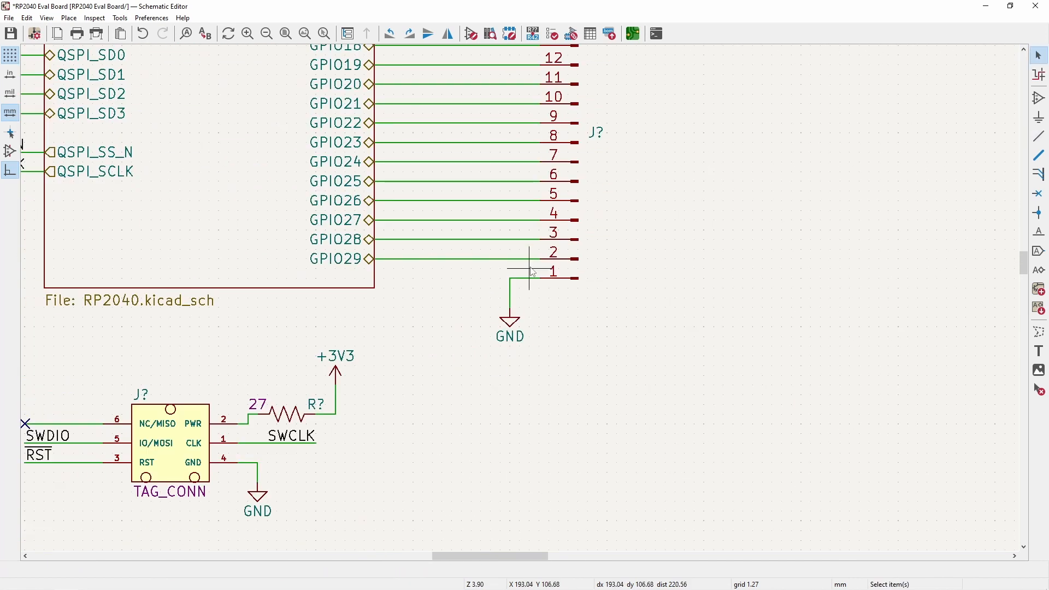
- Draw three short, equally long wires from pins 14, 15 and 16 of the 16-pin connector toward the RP2040 sheet
middle_click_drag(531, 268, 511, 466)
middle_click_drag(529, 235, 519, 265)
key("w")
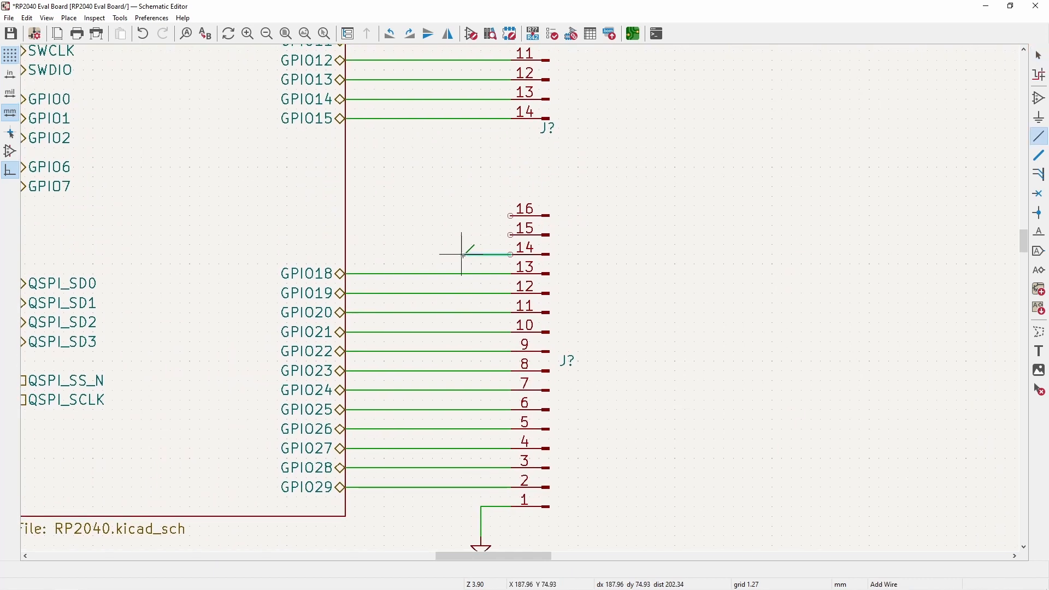
double_click(463, 255)
key("Escape")
scroll(463, 255, "up", 3)
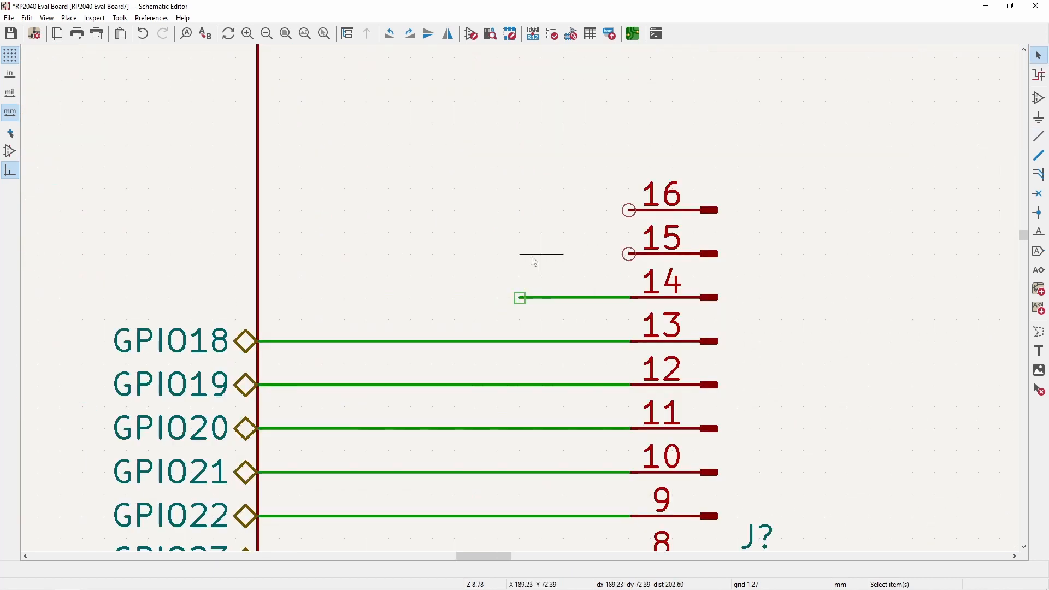
key("w")
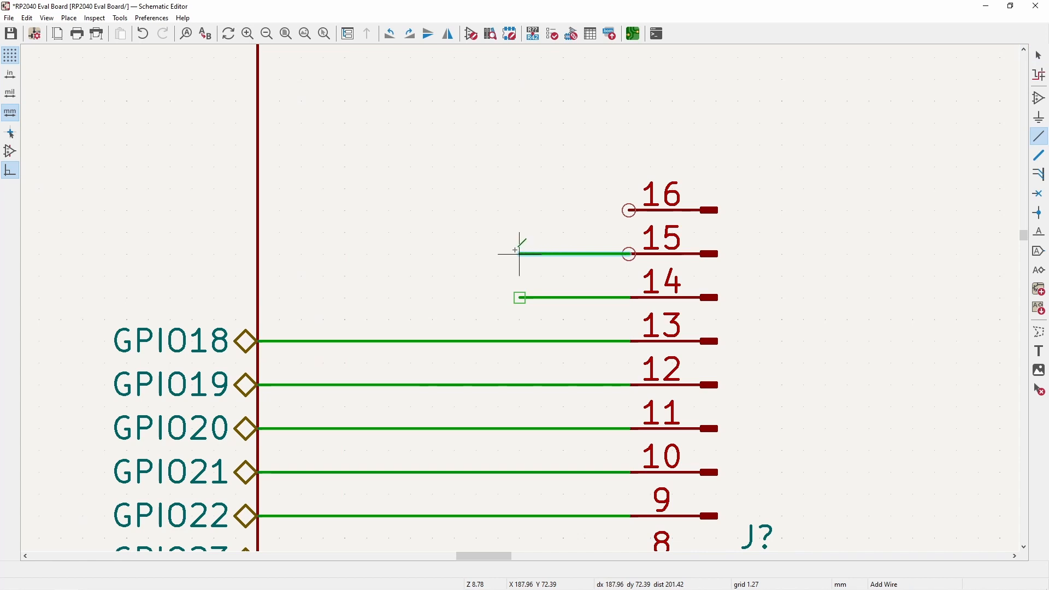
double_click(519, 254)
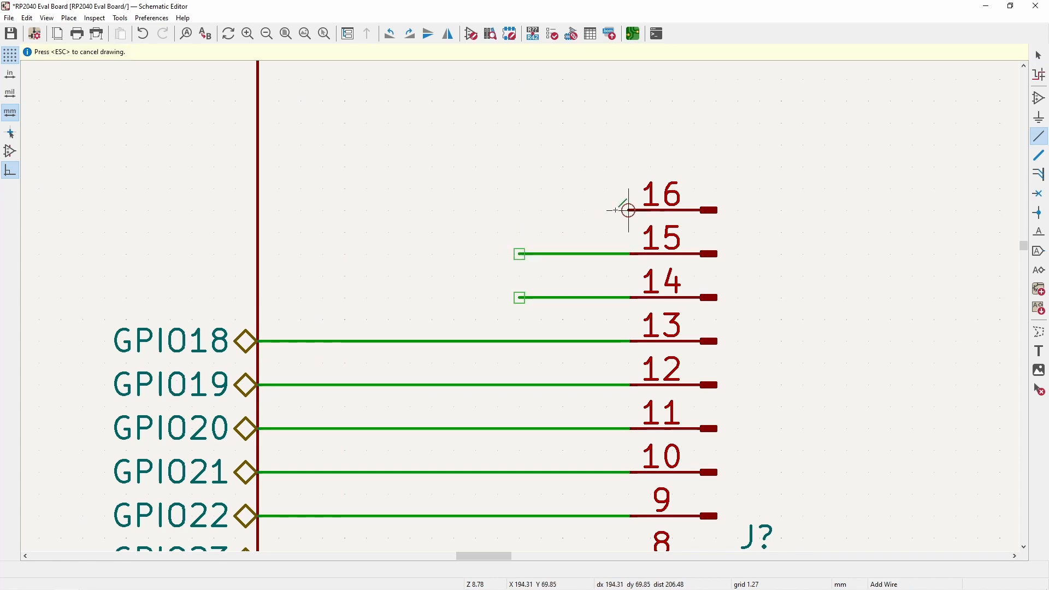
left_click(628, 210)
double_click(521, 210)
key("Escape")
- Copy the RST net label from the RP2040 sheet's reset wire onto the end of the pin 16 wire
scroll(520, 210, "down", 5)
left_click(171, 135)
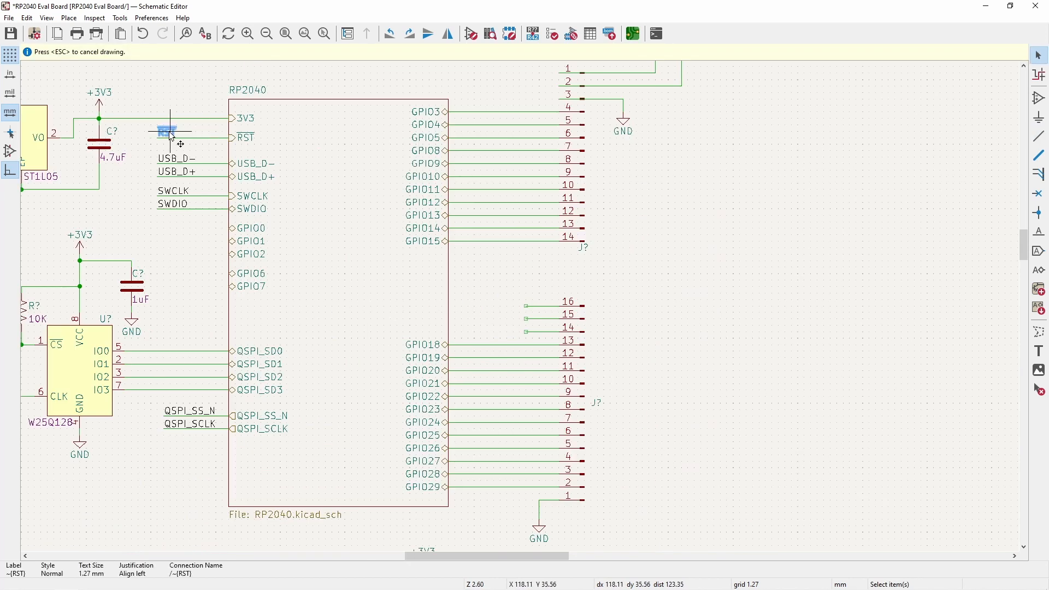
scroll(515, 304, "up", 3)
key("m")
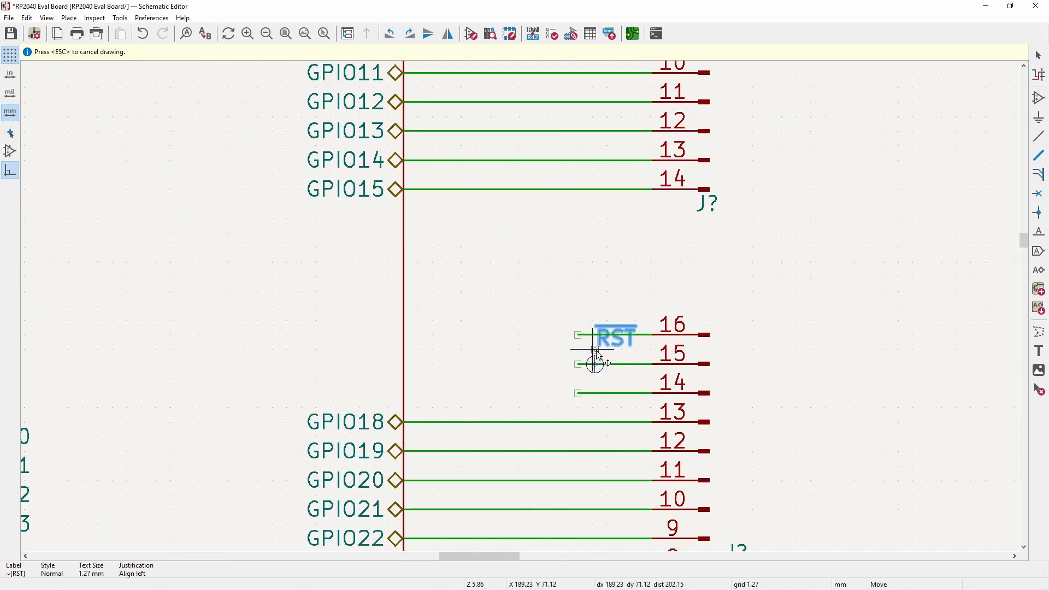
left_click(578, 335)
- Copy the SWCLK net label from the RP2040 sheet's input wire onto the end of the pin 15 wire
scroll(578, 335, "down", 3)
scroll(555, 338, "up", 2)
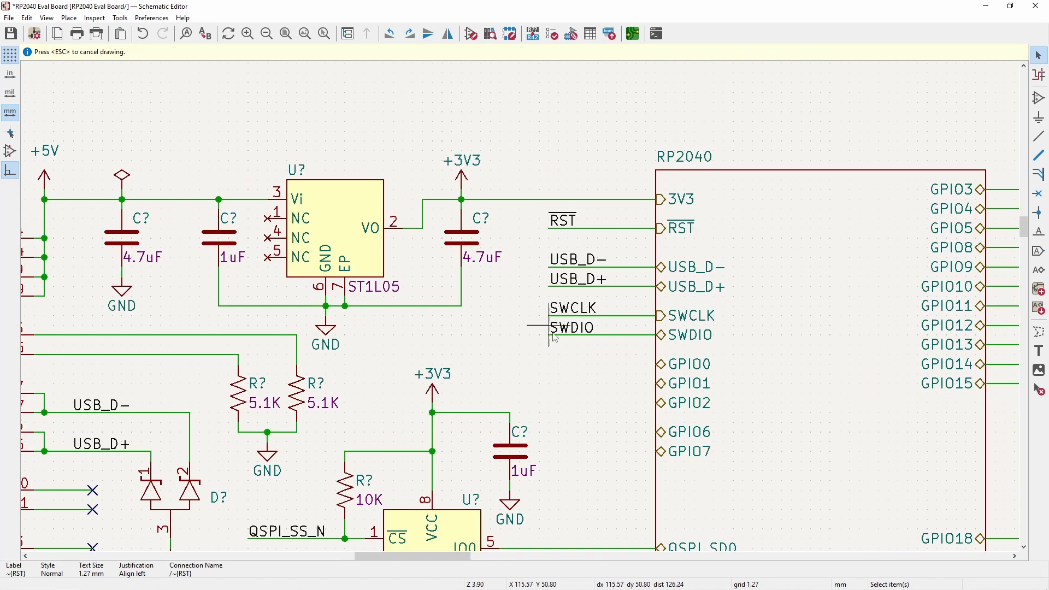
left_click(578, 306)
scroll(664, 364, "down", 2)
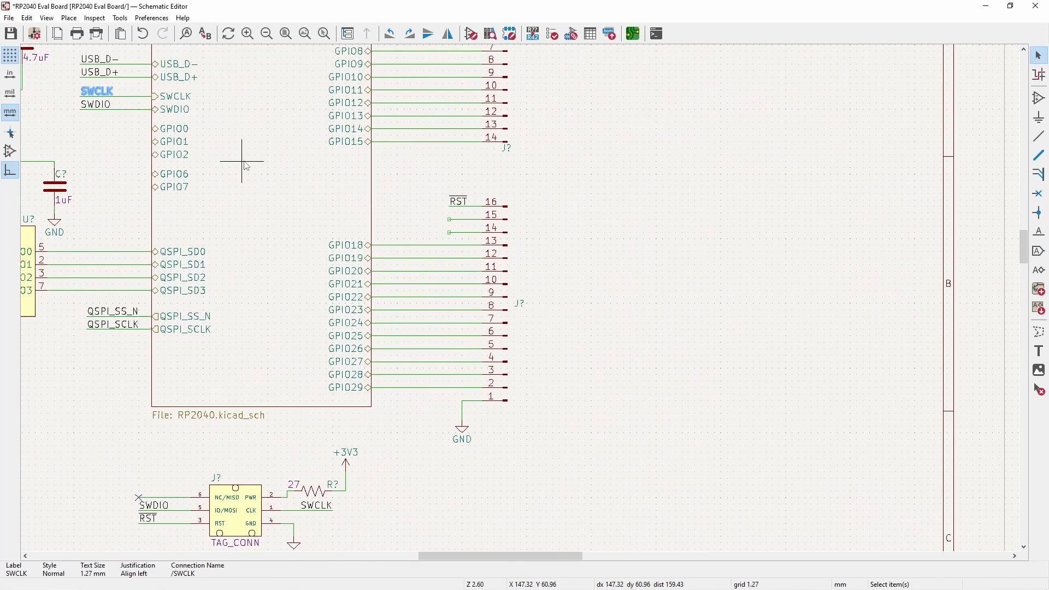
scroll(522, 302, "up", 4)
key("m")
left_click(499, 253)
scroll(500, 263, "down", 4)
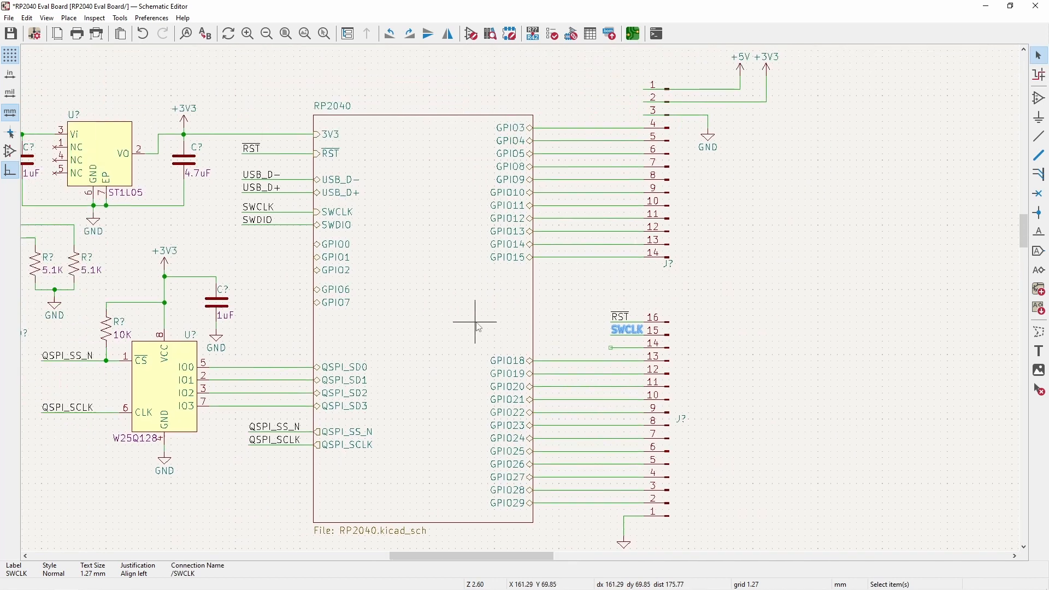
- Copy the SWDIO net label from the RP2040 sheet's wire onto the end of the pin 14 wire
left_click(259, 223)
key("m")
scroll(612, 345, "up", 5)
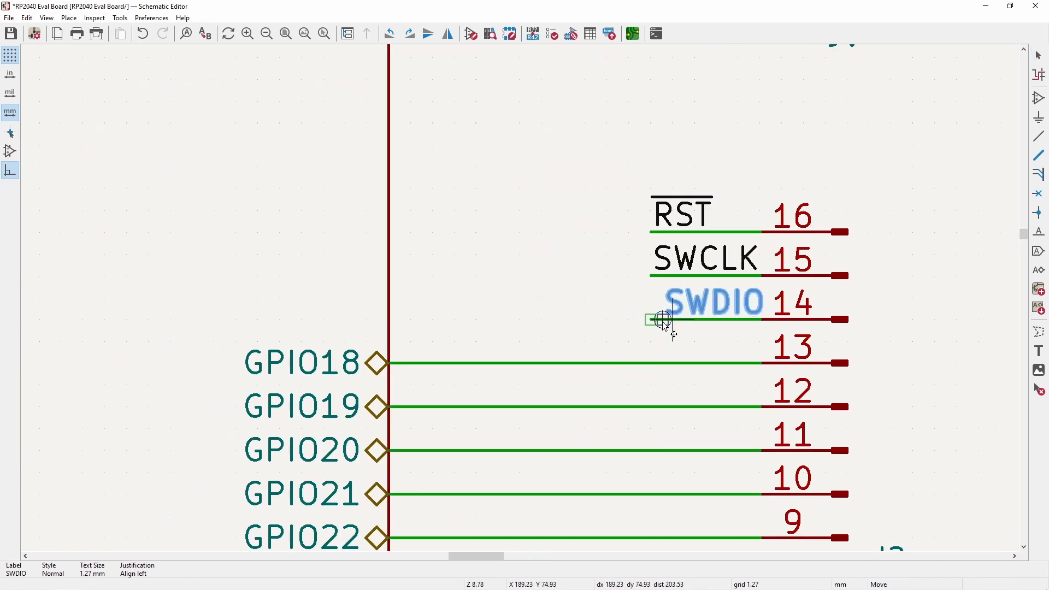
left_click(653, 328)
- Shift the RST, SWCLK and SWDIO labels away from the 16-pin connector, lengthening their wires to its pins
left_click_drag(705, 347, 607, 145)
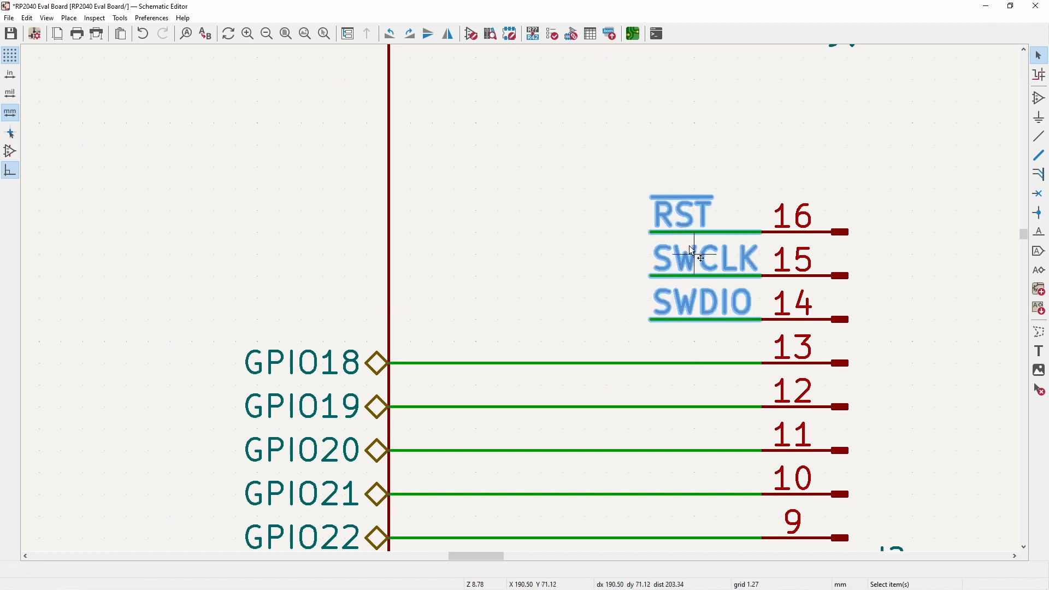
key("m")
left_click(569, 227)
scroll(606, 333, "down", 4)
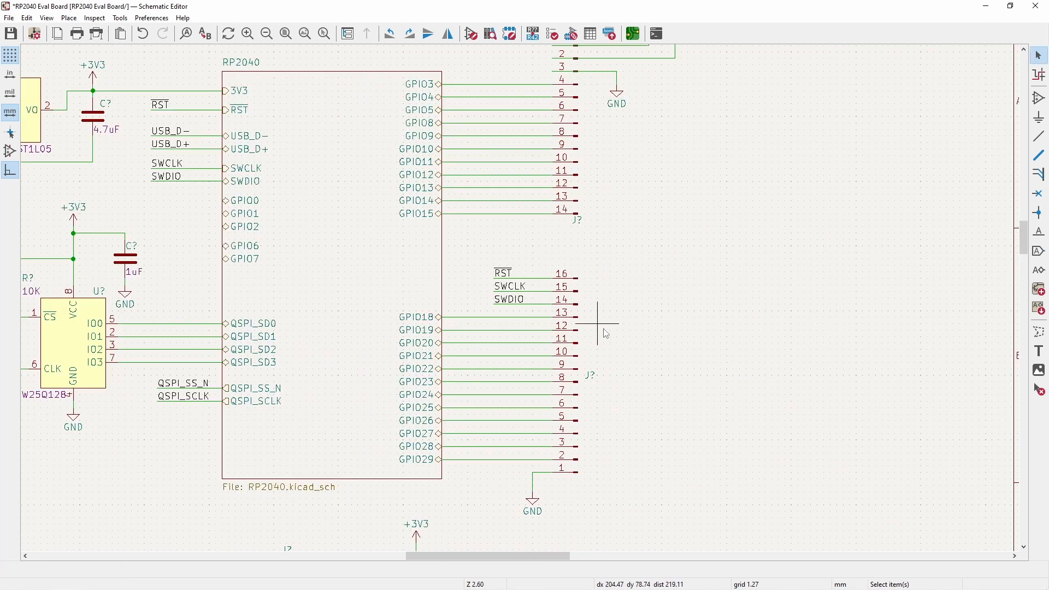
- Review the whole schematic, checking the header wiring and the GPIO0, GPIO1, GPIO2, GPIO6 and GPIO7 pins of the RP2040 sheet
scroll(556, 397, "down", 4)
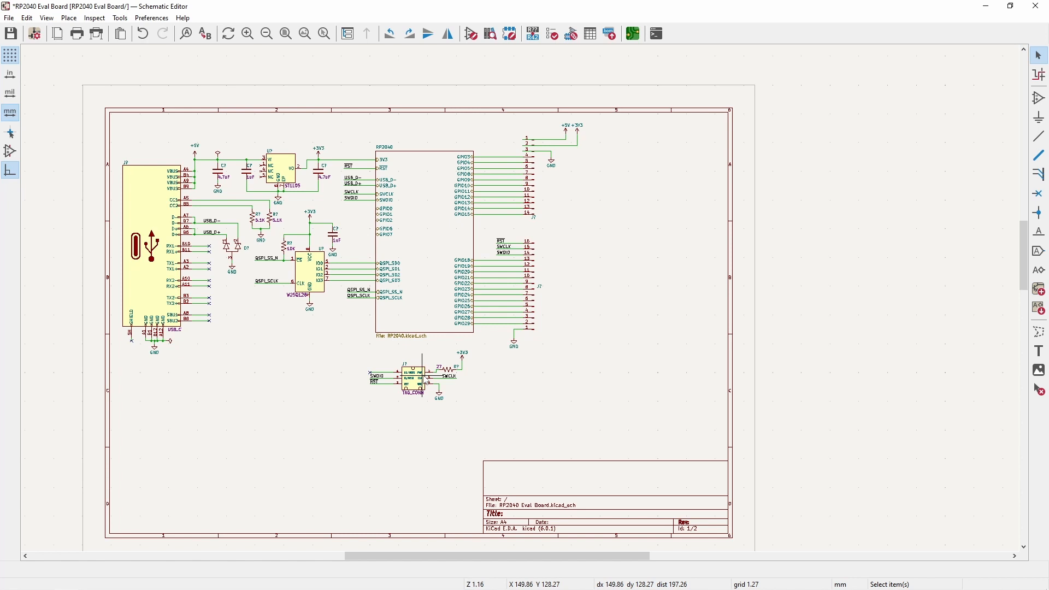
scroll(506, 297, "up", 4)
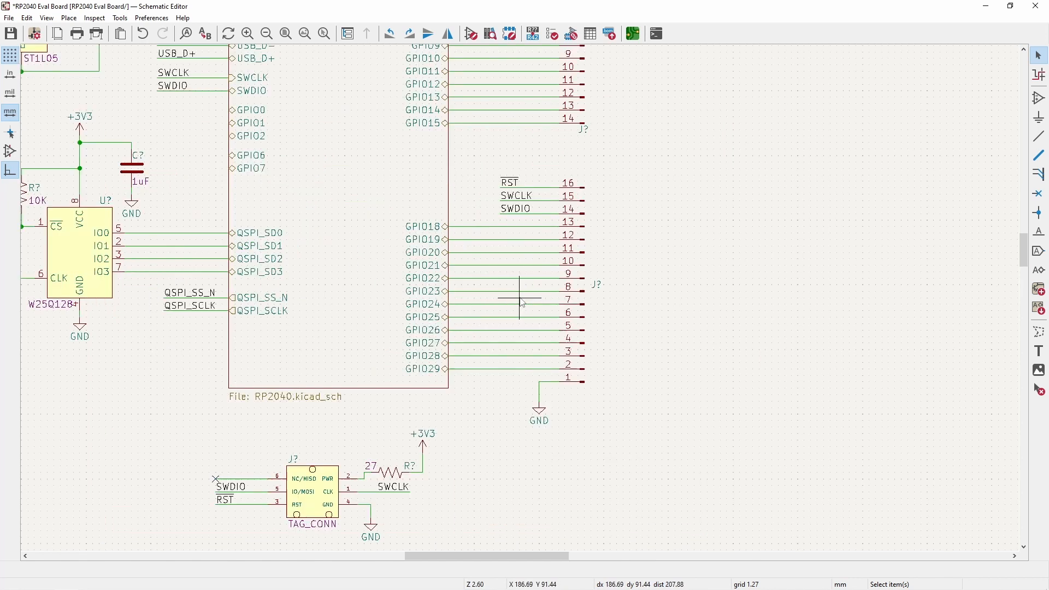
scroll(526, 295, "down", 4)
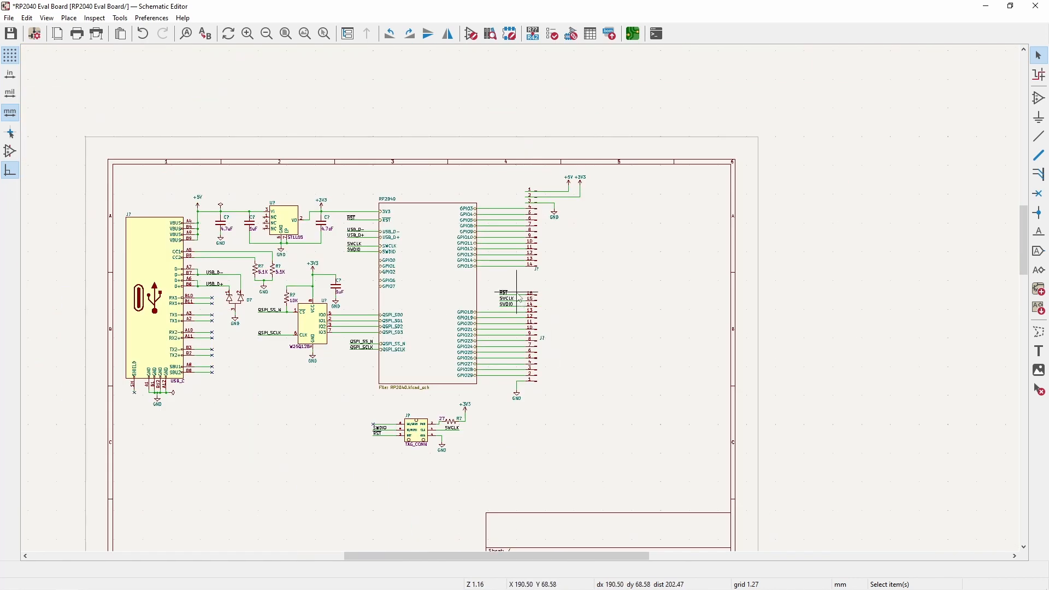
scroll(546, 303, "up", 1)
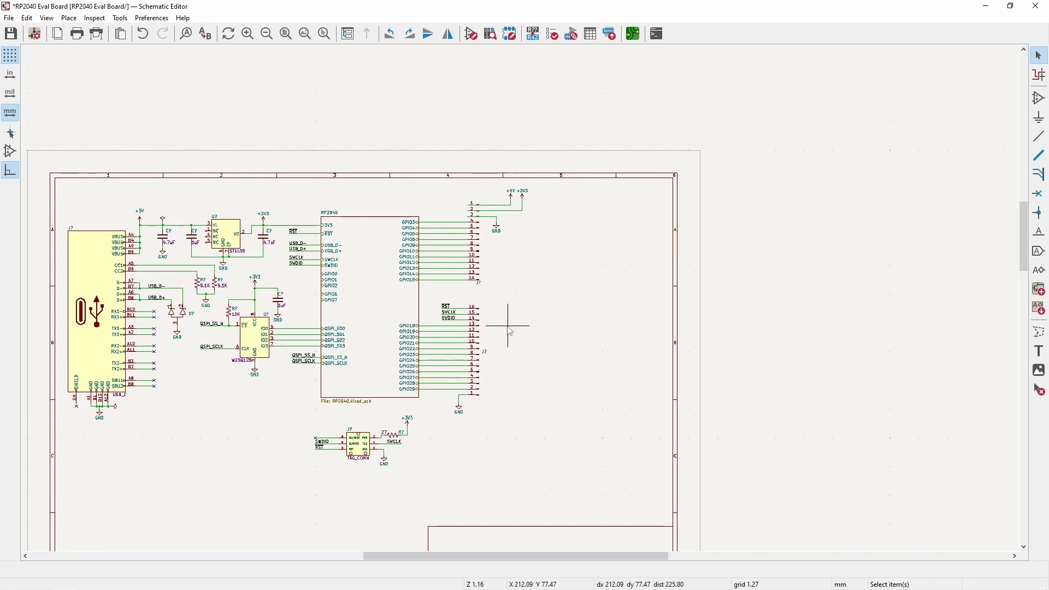
scroll(522, 300, "up", 1)
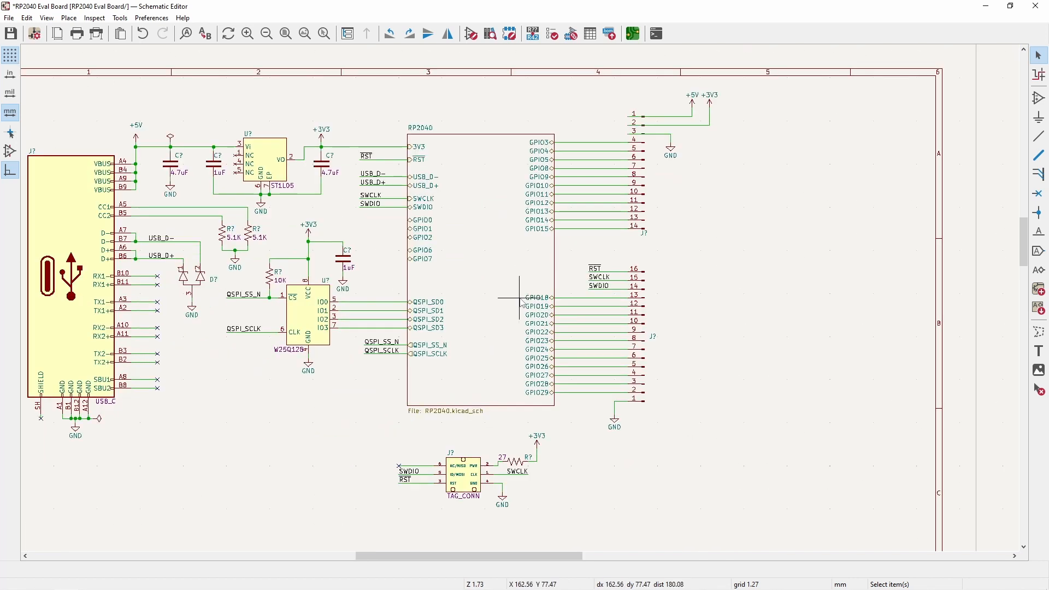
scroll(473, 277, "up", 4)
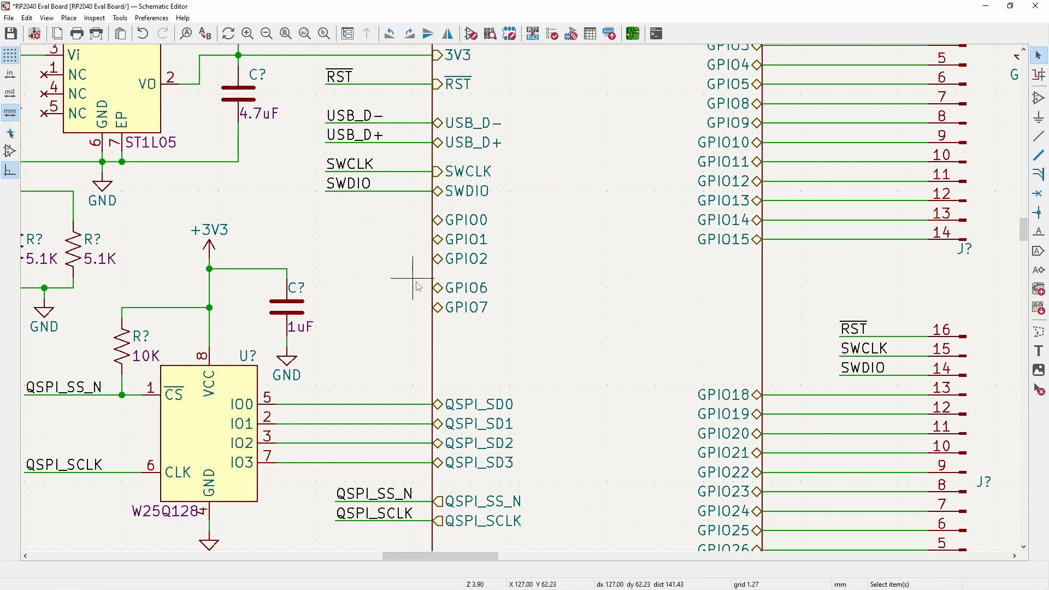
scroll(383, 276, "right", 4)
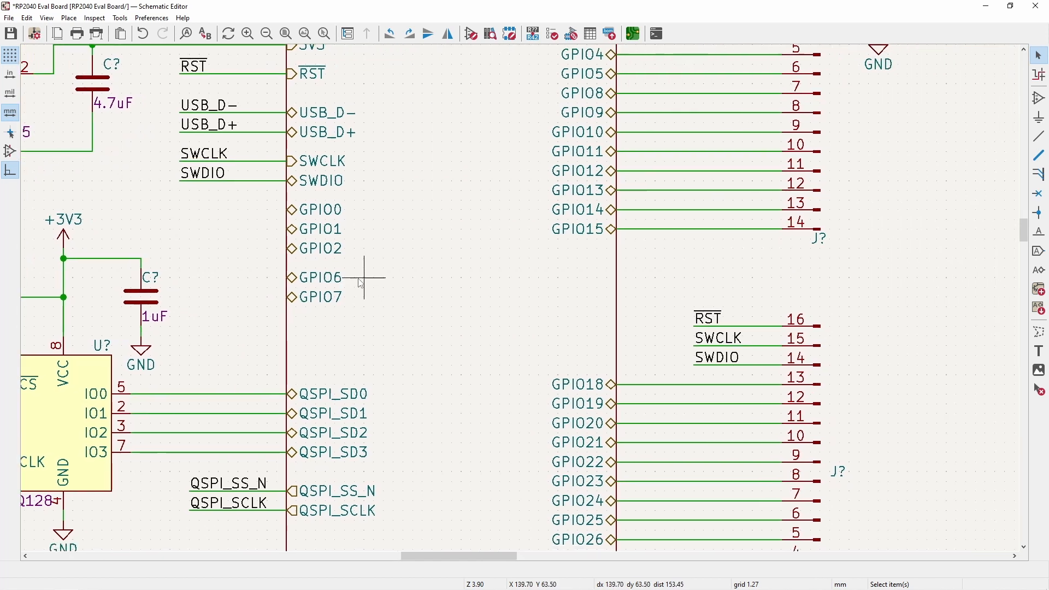
scroll(730, 229, "down", 4)
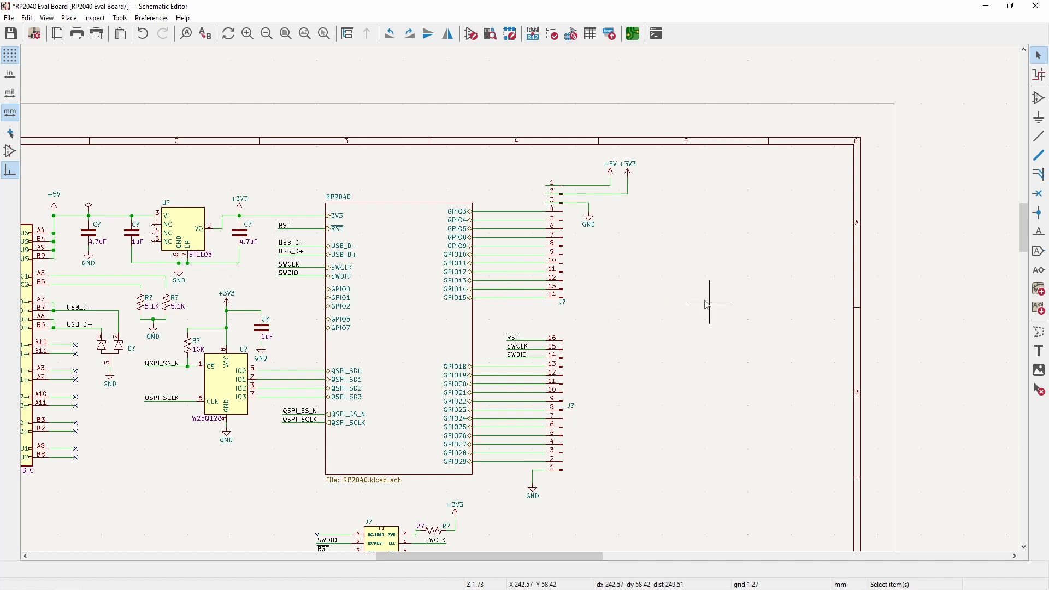
- Place an SM04B-SRSS-TB(LF)(SN) connector in the free area to the right of the 14-pin header's power symbols
middle_click_drag(704, 298, 600, 298)
scroll(600, 300, "up", 2)
key("a")
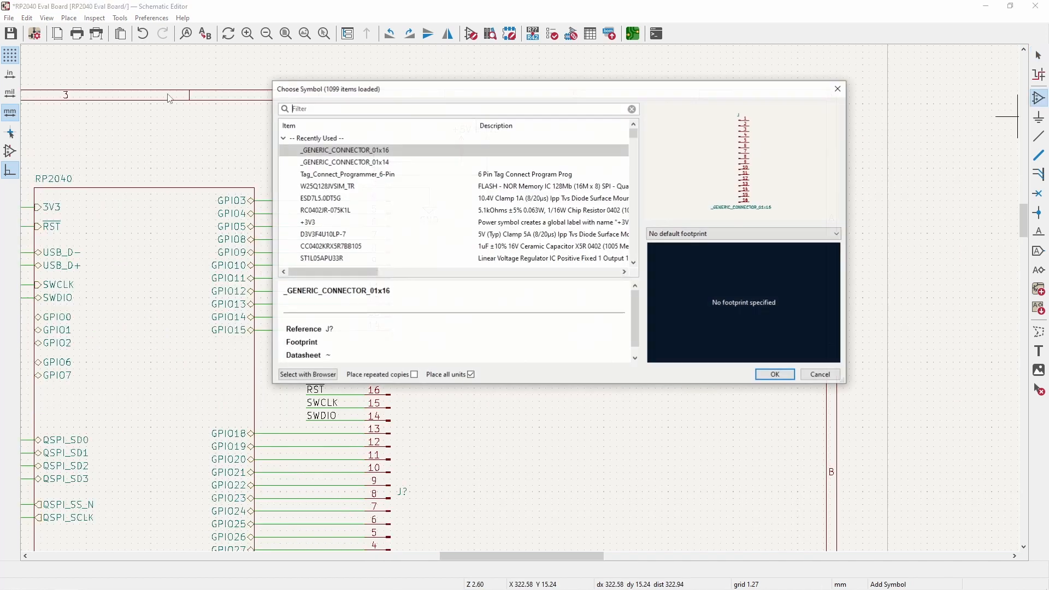
type("SM04B-SRSS-TB(LF)(SN)")
double_click(316, 150)
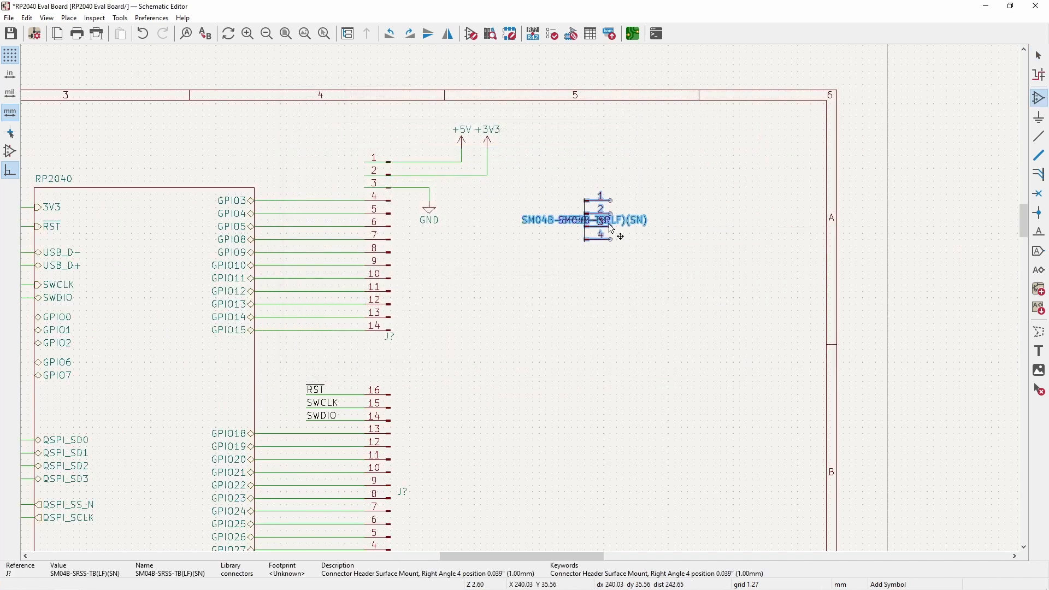
scroll(664, 170, "up", 3)
left_click(515, 300)
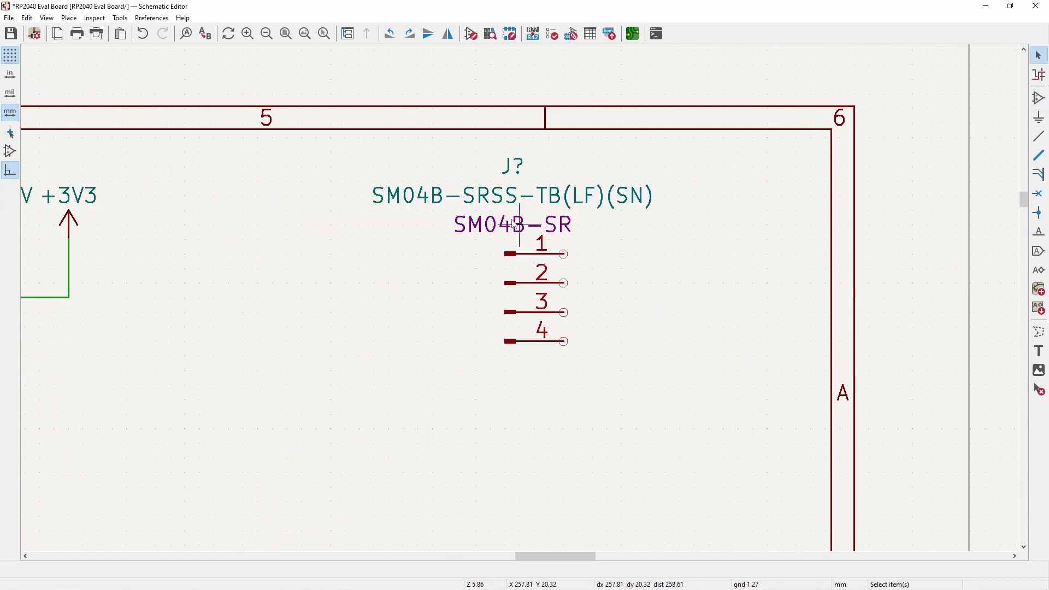
- Hide the value text SM04B-SRSS-TB(LF)(SN) of the 4-pin connector
double_click(502, 195)
left_click(75, 92)
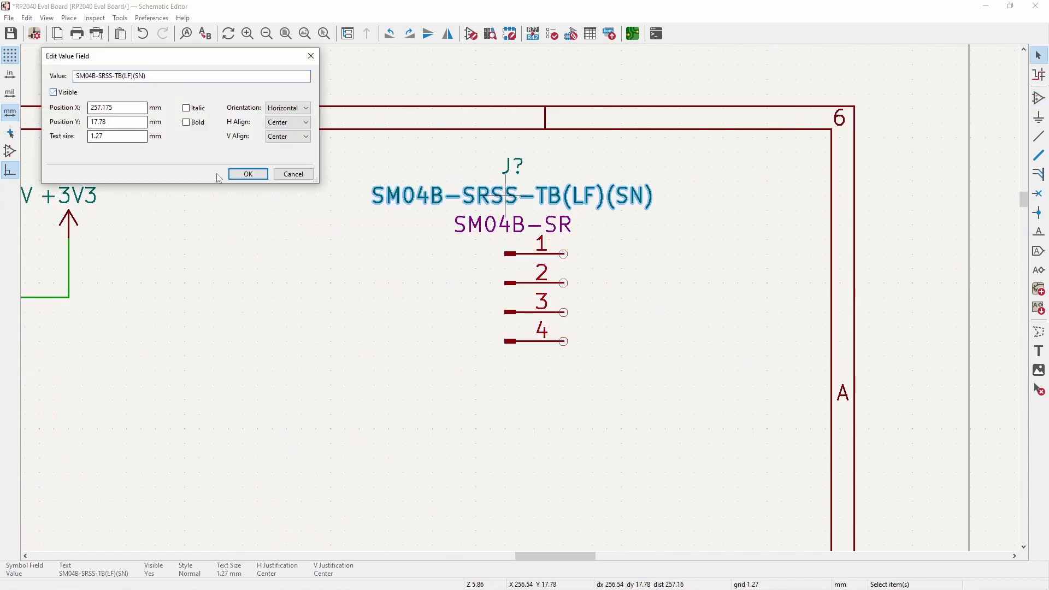
left_click(248, 174)
- Move the 4-pin connector's SM04B-SR text below pin 4 and its J? reference just above pin 1
left_click(494, 235)
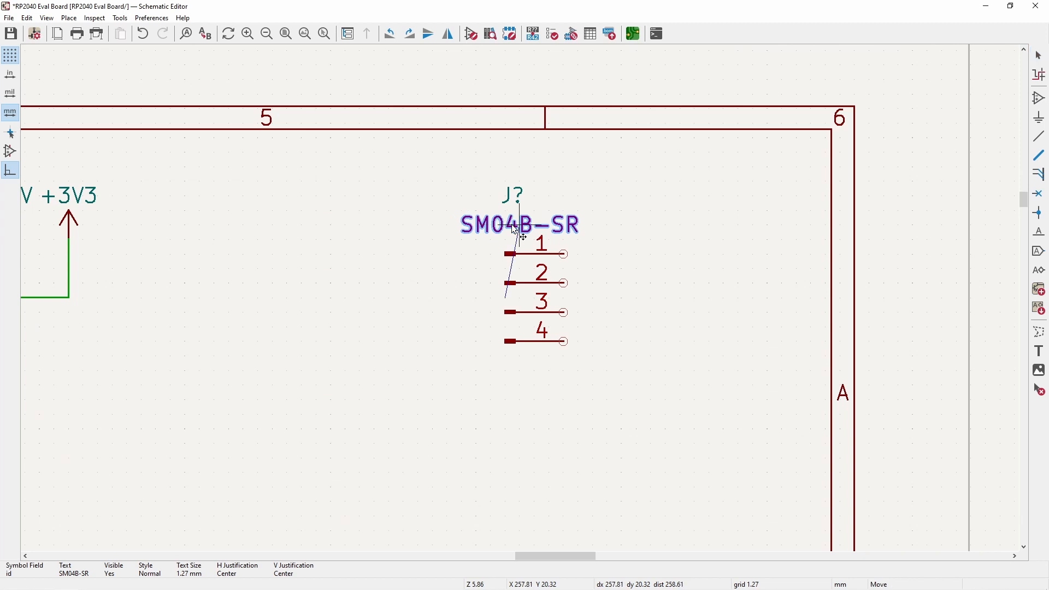
key("m")
left_click(506, 367)
double_click(509, 239)
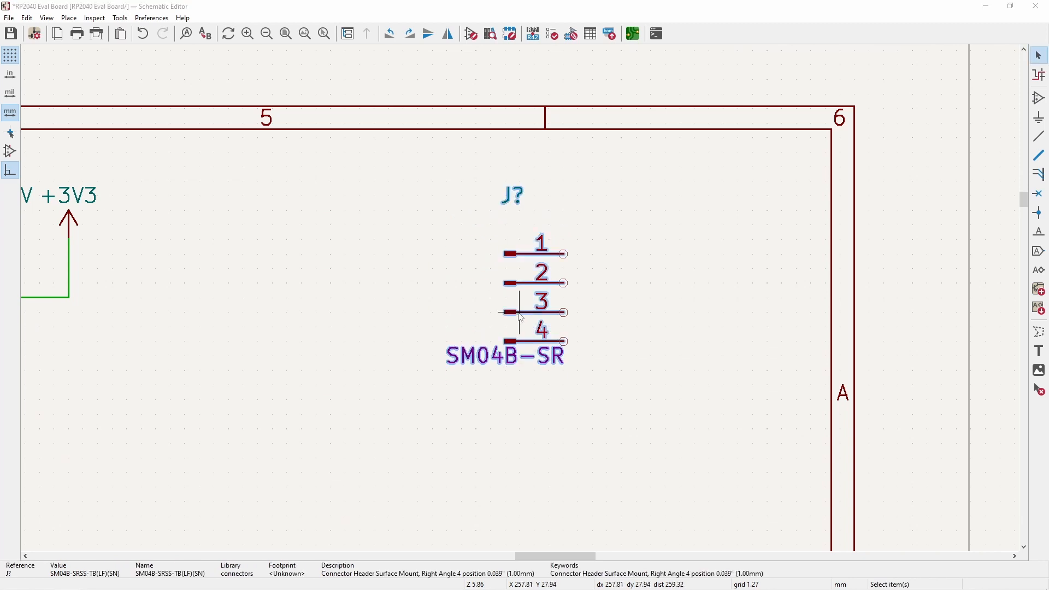
left_click(803, 340)
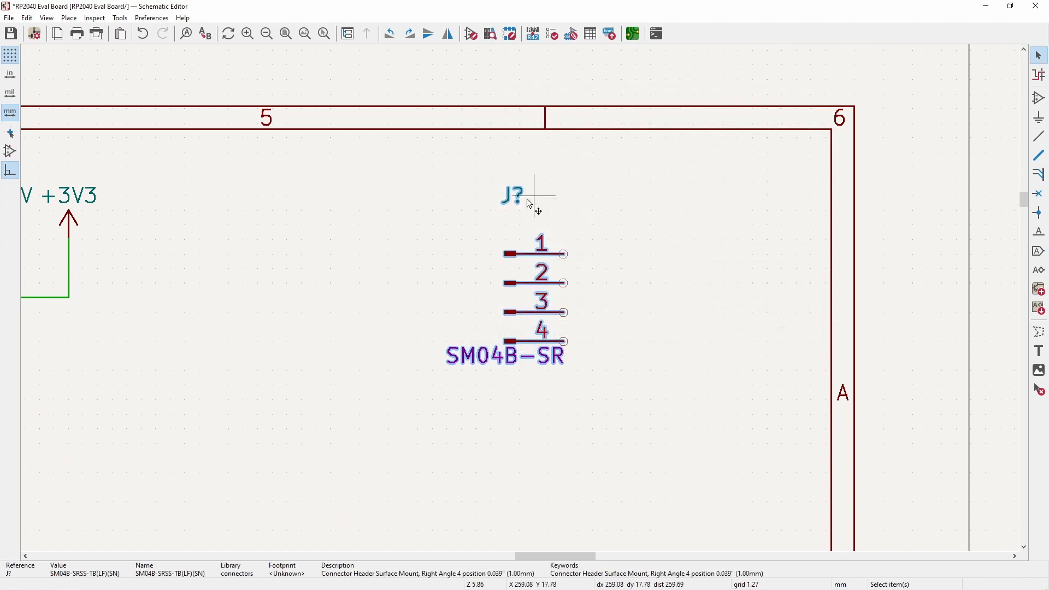
left_click(516, 200)
key("m")
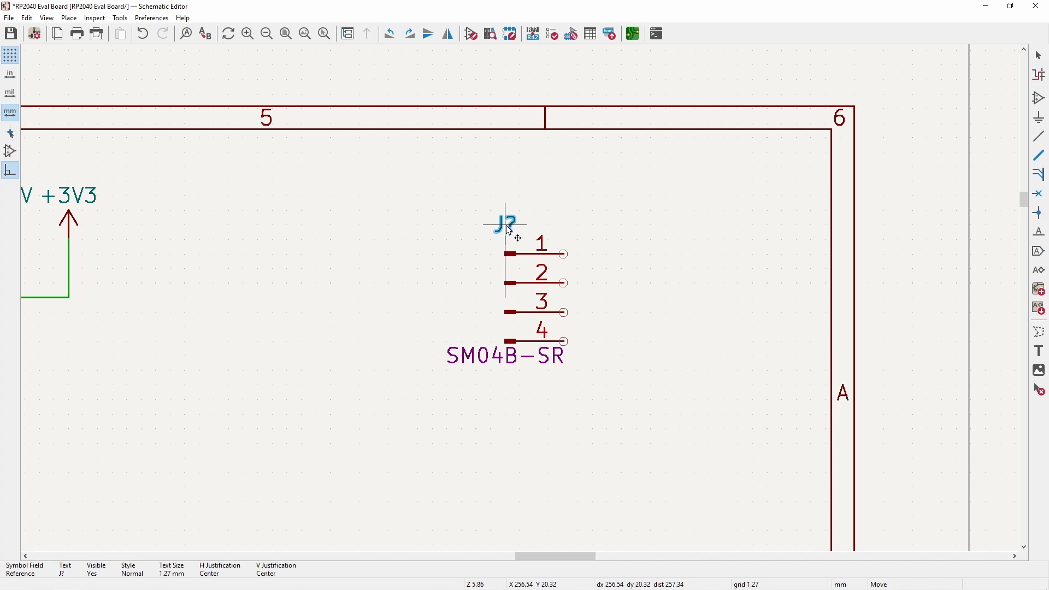
left_click(508, 231)
- Rotate the 4-pin connector by 180° so that its pins face the 14-pin header
left_click(508, 299)
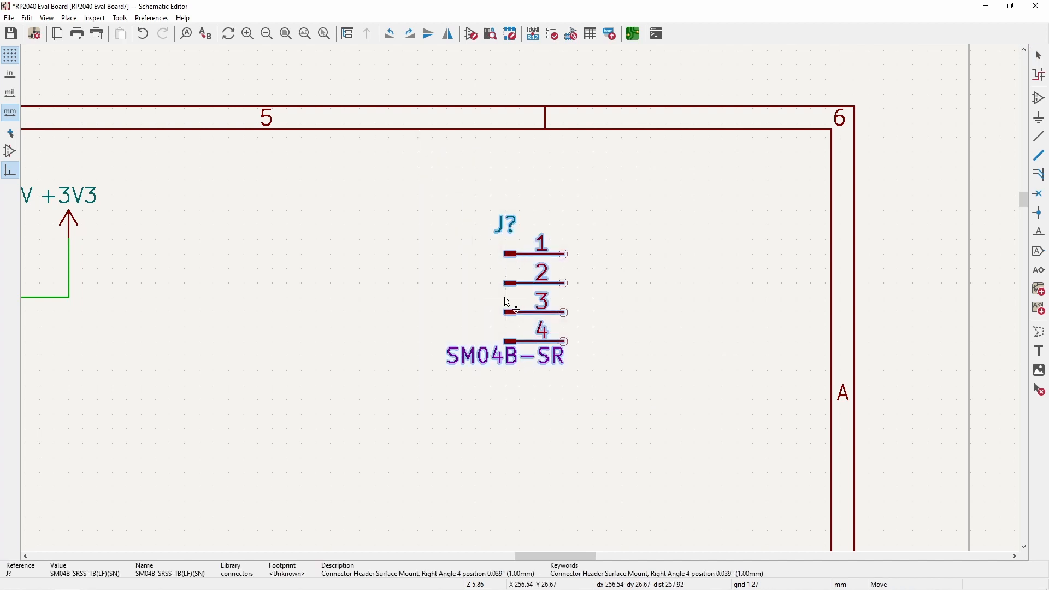
key("r")
key("r")
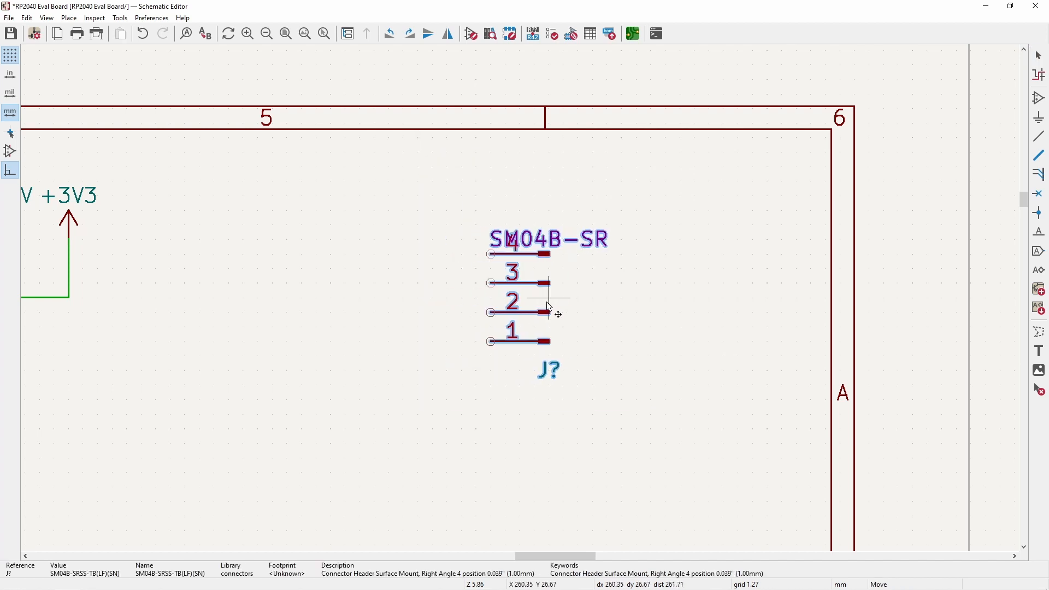
left_click(549, 299)
- Reposition the rotated connector's texts, with J? above pin 4 and SM04B-SR below pin 1
key("m")
left_click(519, 183)
left_click(563, 238)
key("m")
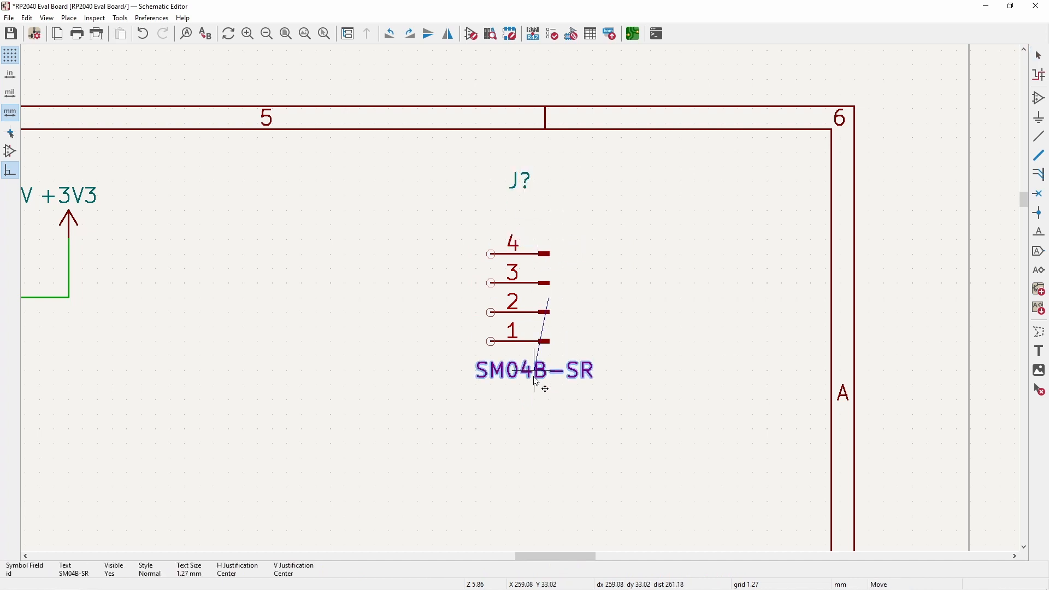
left_click(549, 358)
left_click(521, 182)
key("m")
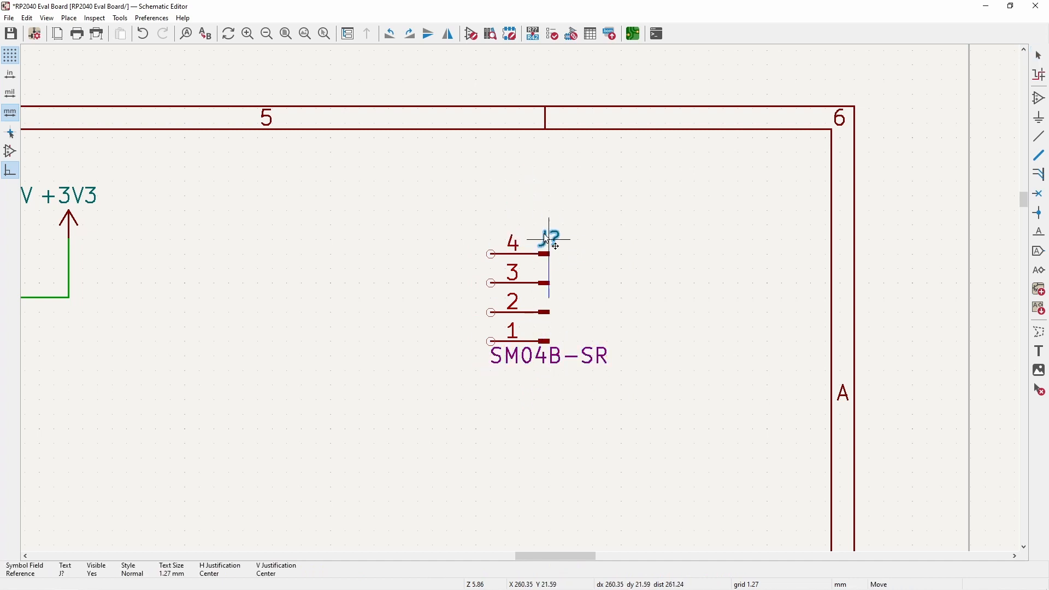
left_click(548, 225)
- Wire pin 1 of the 4-pin connector down and to the right, ending it in a copy of the GND symbol
key("w")
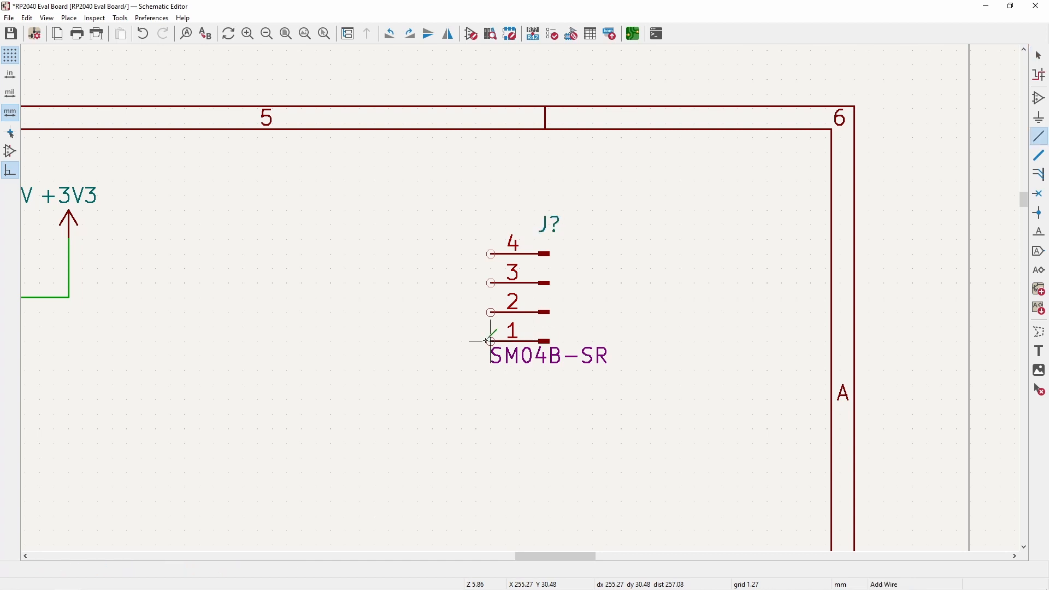
double_click(653, 400)
key("Escape")
scroll(520, 301, "down", 2)
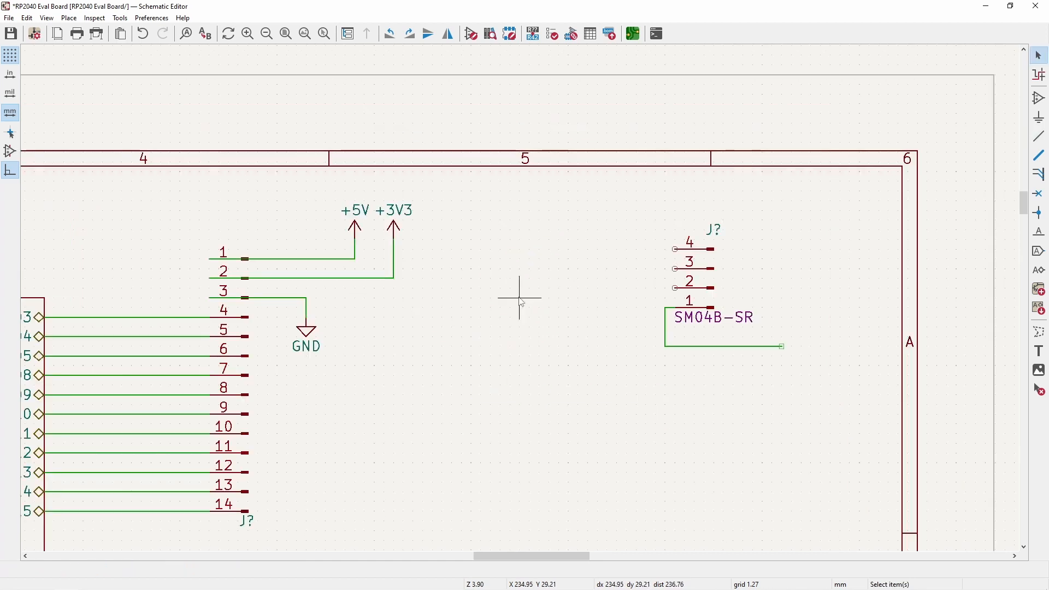
left_click(310, 337)
key("m")
scroll(825, 347, "up", 3)
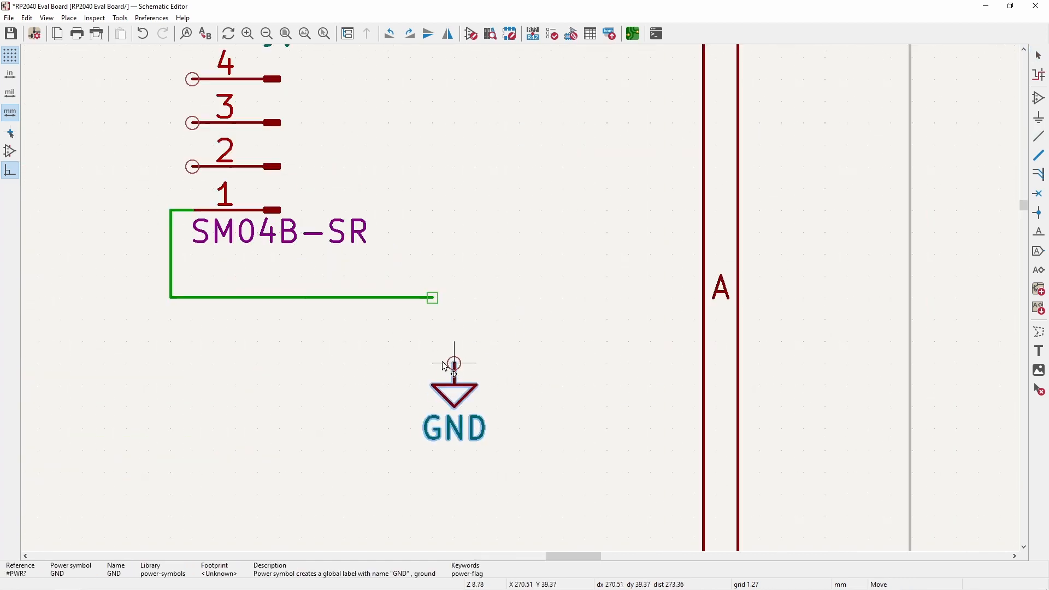
left_click(433, 300)
left_click(433, 321)
middle_click_drag(311, 165, 399, 259)
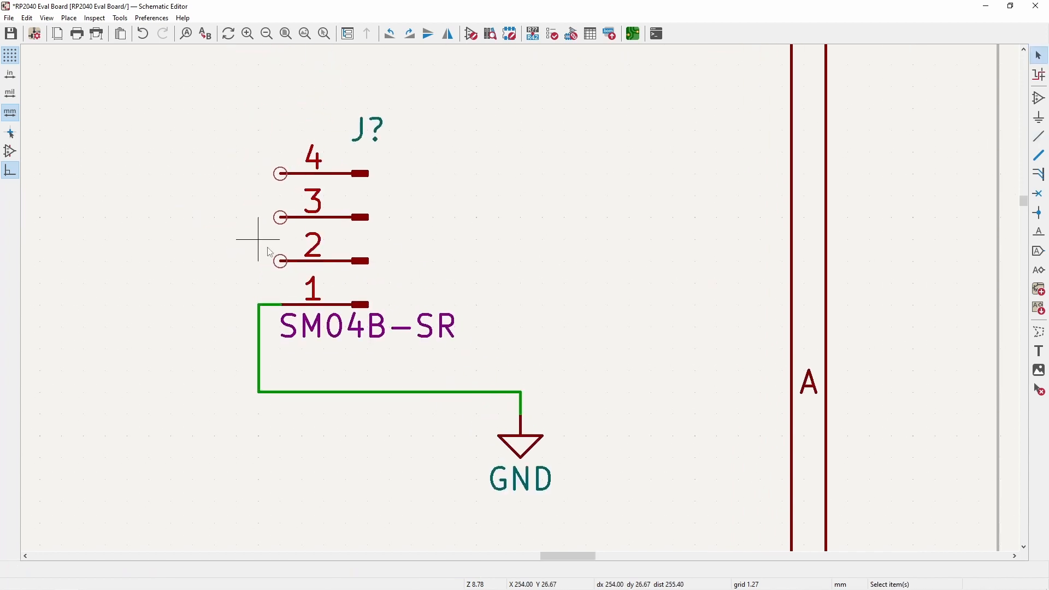
- Wire pin 2 of the 4-pin connector left and up to a copy of the +3V3 power symbol
scroll(148, 261, "down", 2)
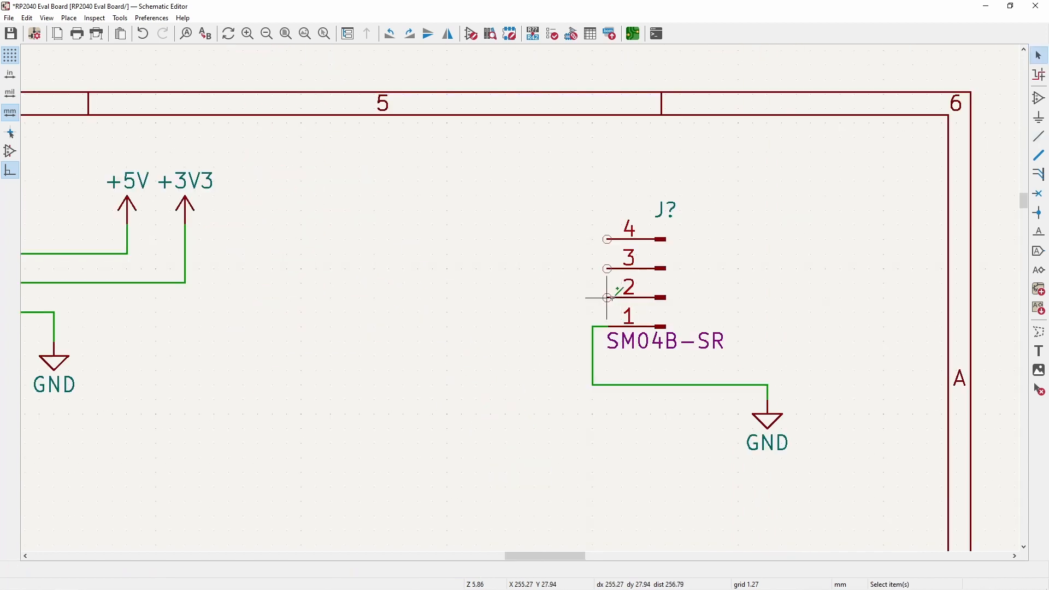
left_click(608, 297)
double_click(506, 211)
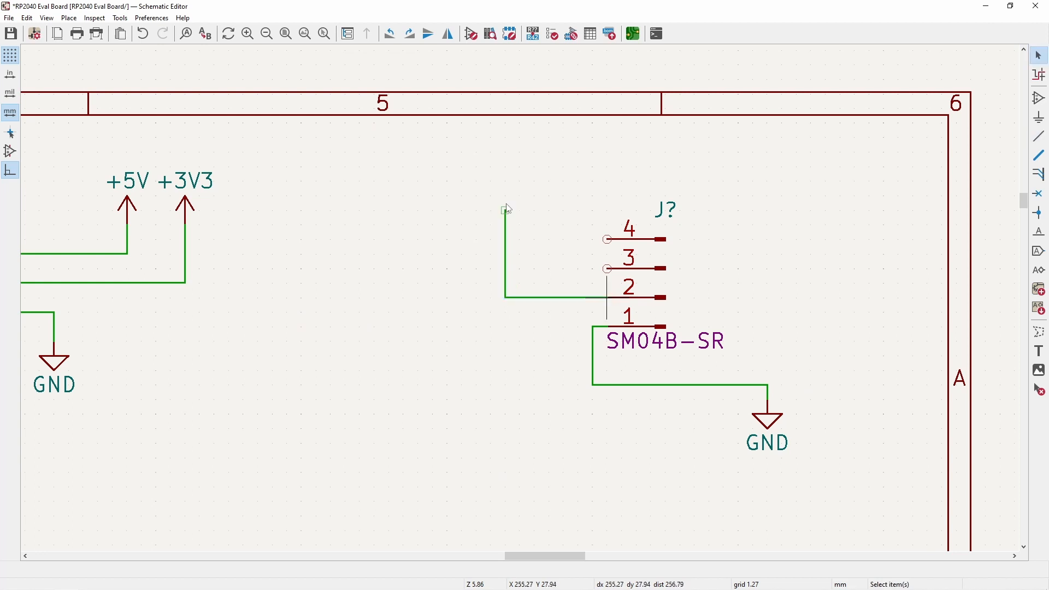
left_click(189, 211)
key("ctrl+d")
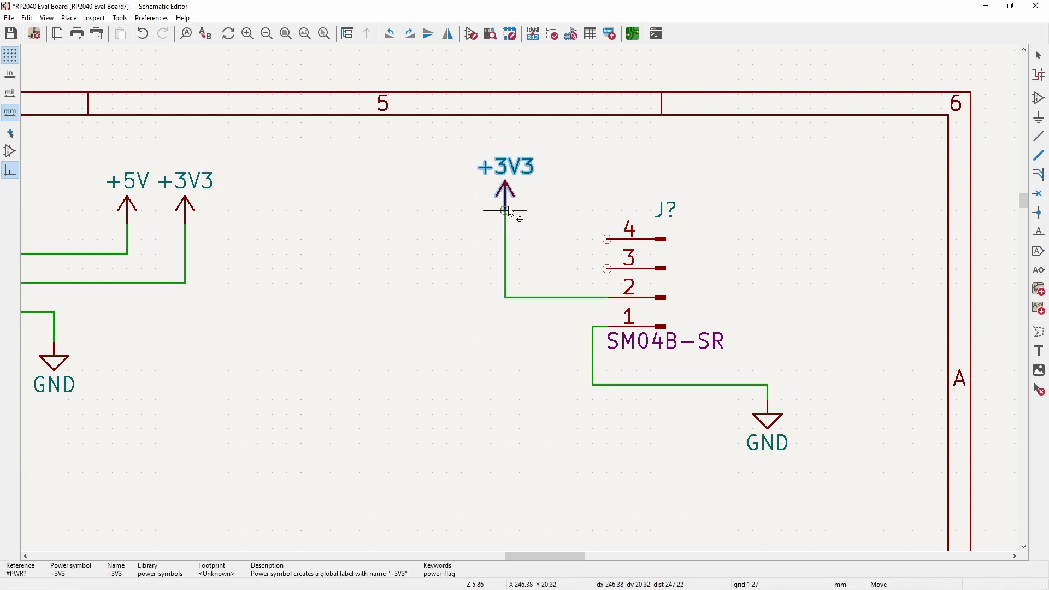
left_click(534, 210)
- Reroute the pin 1 wire and shift the GND symbol left so it sits directly below the +3V3 symbol
middle_click_drag(553, 302, 470, 317)
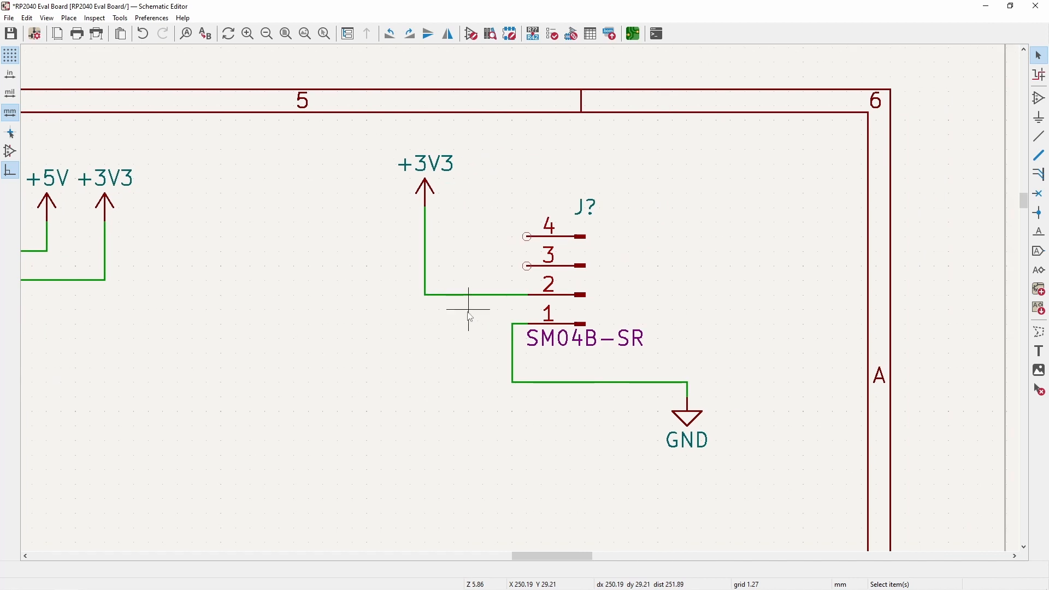
left_click(513, 355)
left_click_drag(513, 355, 425, 382)
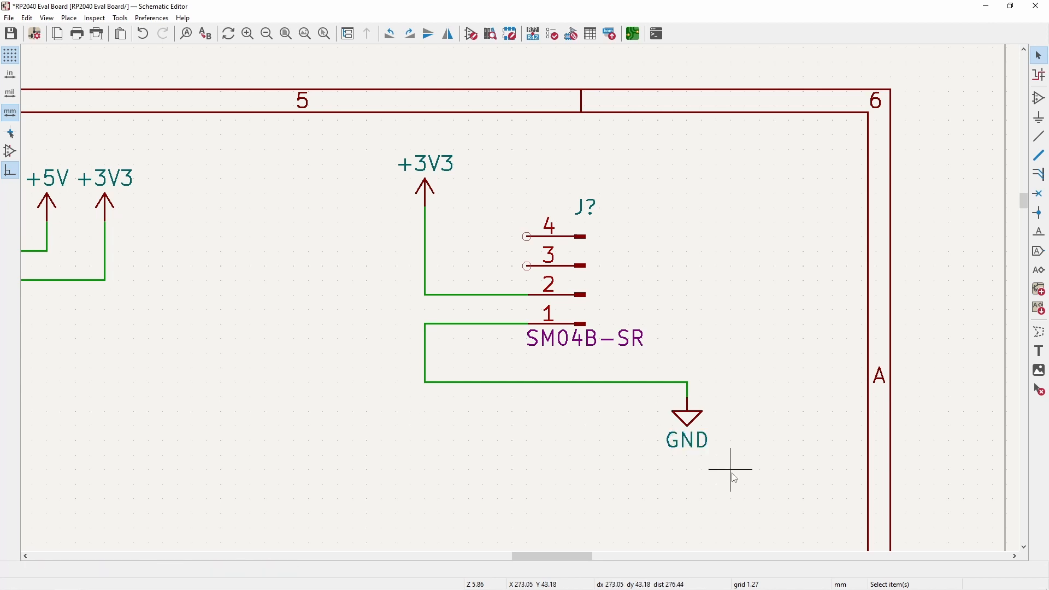
left_click_drag(737, 478, 417, 402)
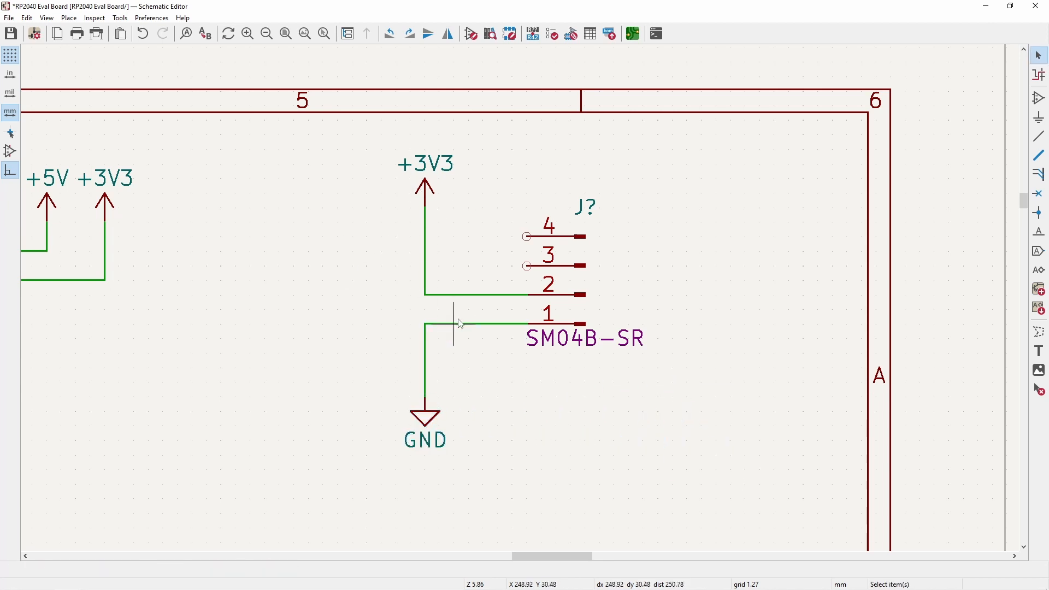
- Label the wire to pin 13 of the 14-pin header GPIO14, copying the name from the RP2040 sheet pin
scroll(337, 280, "down", 2)
middle_click_drag(337, 280, 515, 301)
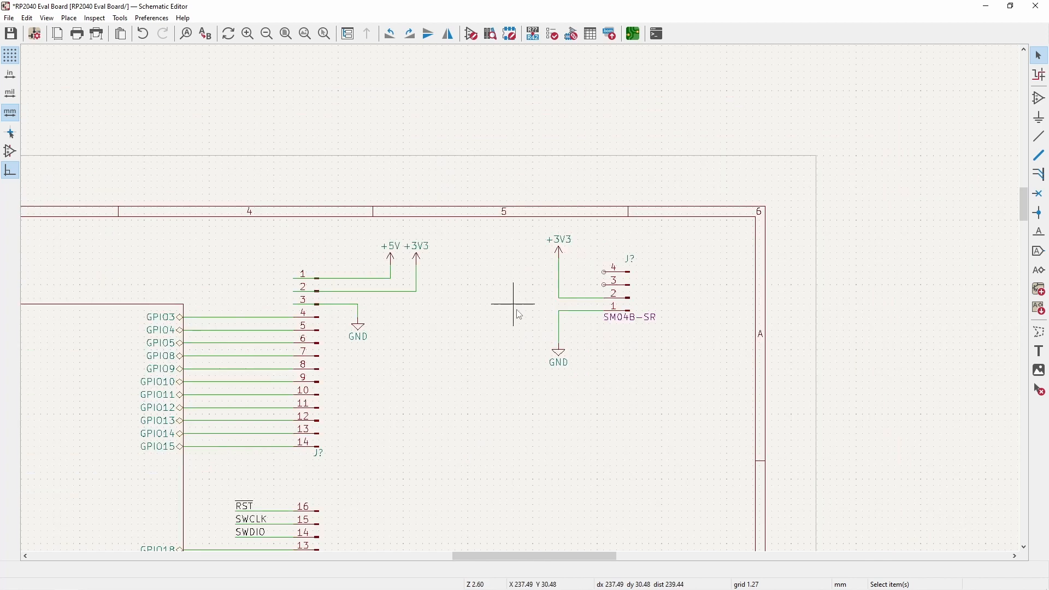
middle_click_drag(336, 353, 601, 227)
scroll(522, 297, "up", 1)
left_click(371, 319)
double_click(373, 321)
key("ctrl+c")
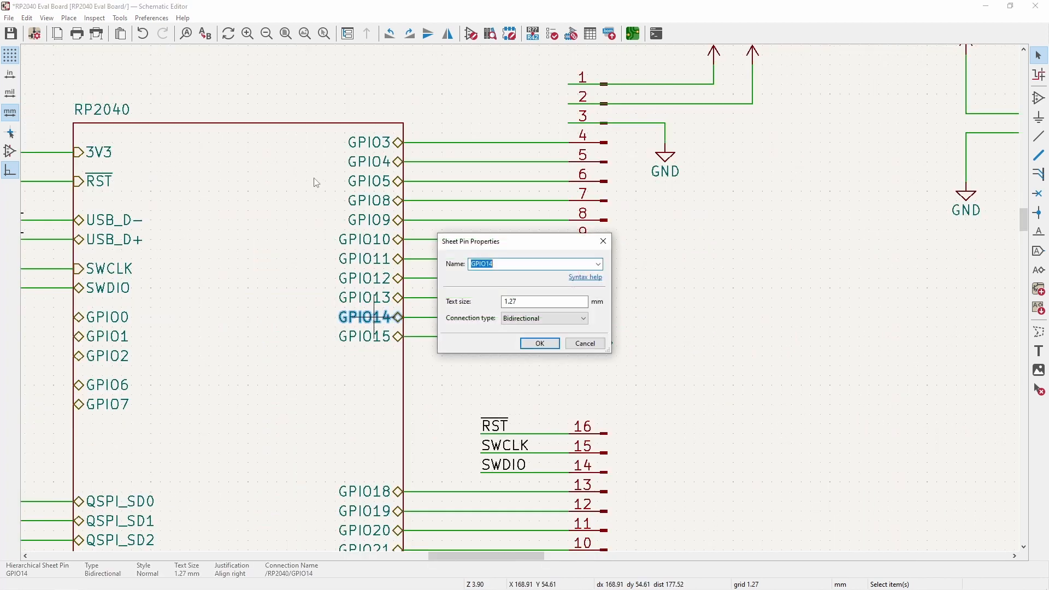
left_click(586, 344)
left_click(1039, 233)
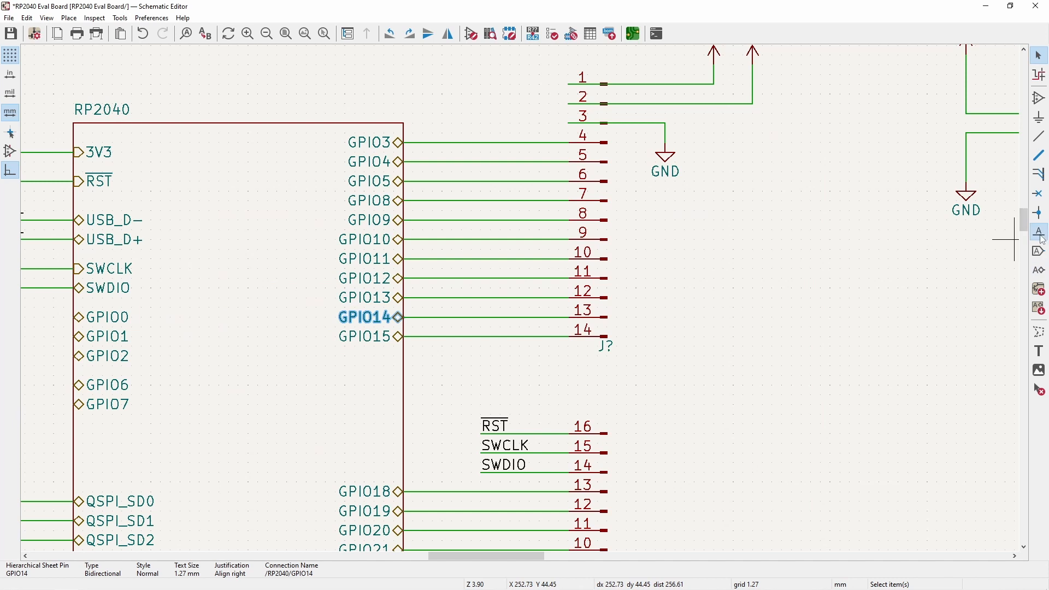
left_click(885, 240)
key("ctrl+v")
left_click(410, 216)
scroll(481, 330, "up", 3)
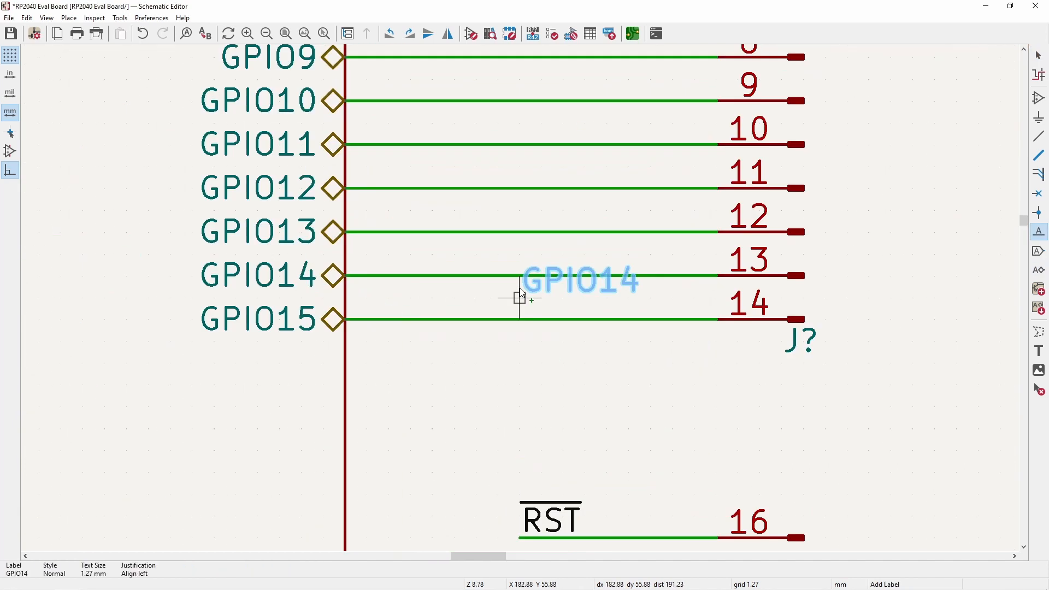
left_click(521, 275)
- Add a GPIO15 net label to the wire on pin 14 of the 14-pin header
left_click(519, 319)
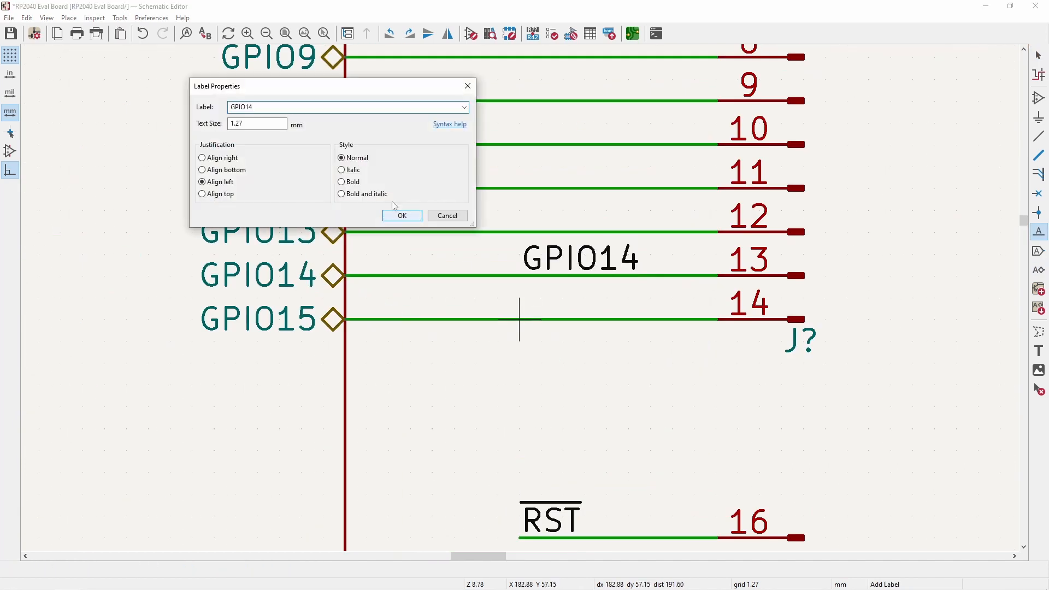
type("GPIO15")
left_click(402, 216)
left_click(520, 320)
key("Escape")
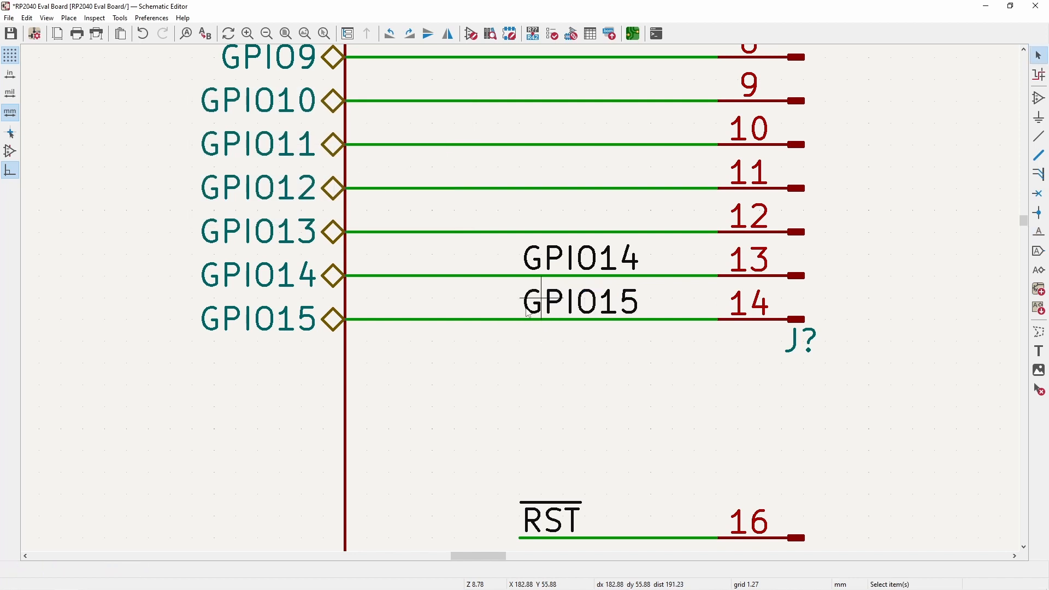
- Copy the GPIO14 and GPIO15 labels and place them beside pins 4 and 3 of the 4-pin connector
left_click(612, 270)
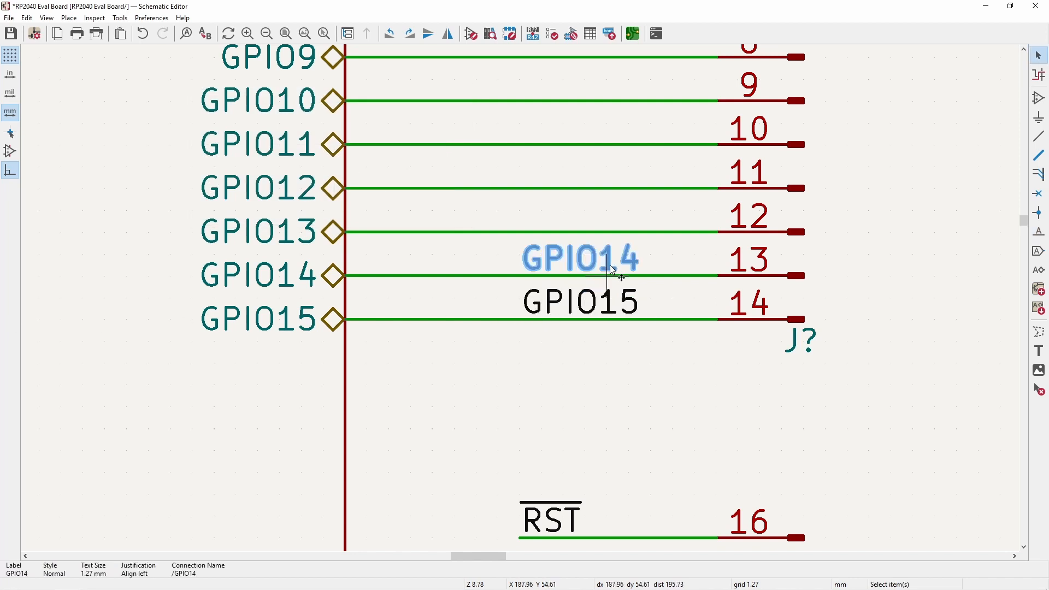
left_click(607, 297, "shift")
key("ctrl+c")
scroll(607, 299, "down", 3)
scroll(823, 142, "up", 3)
key("ctrl+v")
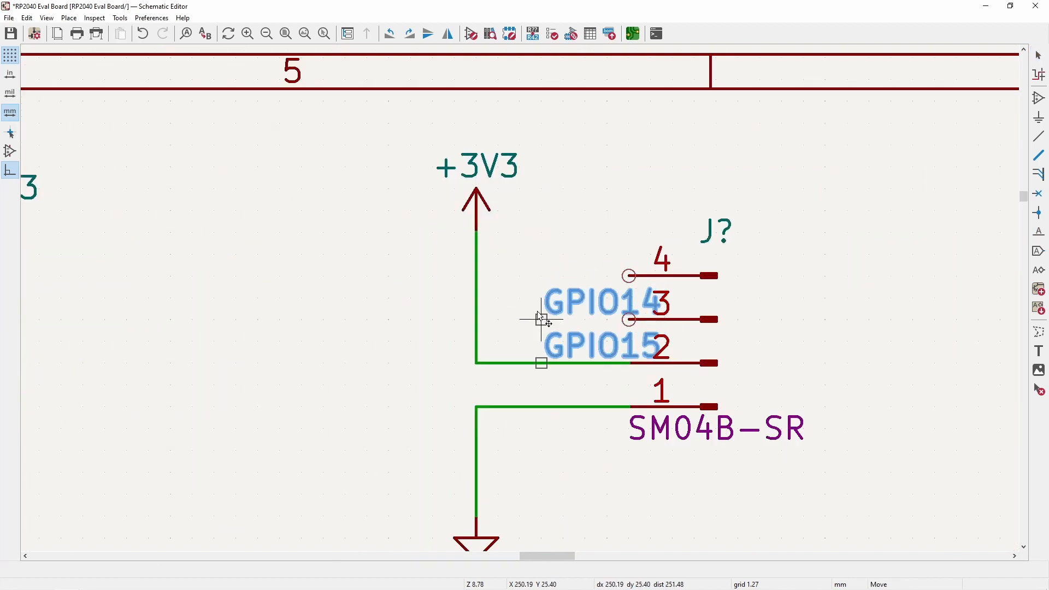
left_click(501, 285)
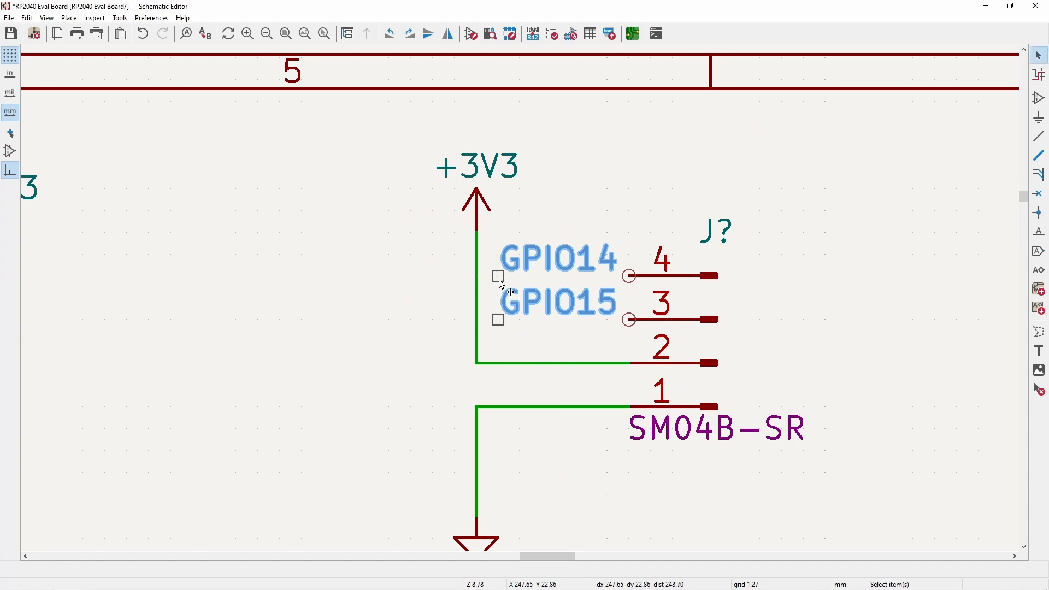
- Wire the copied GPIO14 label to pin 4 and the GPIO15 label to pin 3 of the 4-pin connector
left_click(498, 276)
left_click(629, 275)
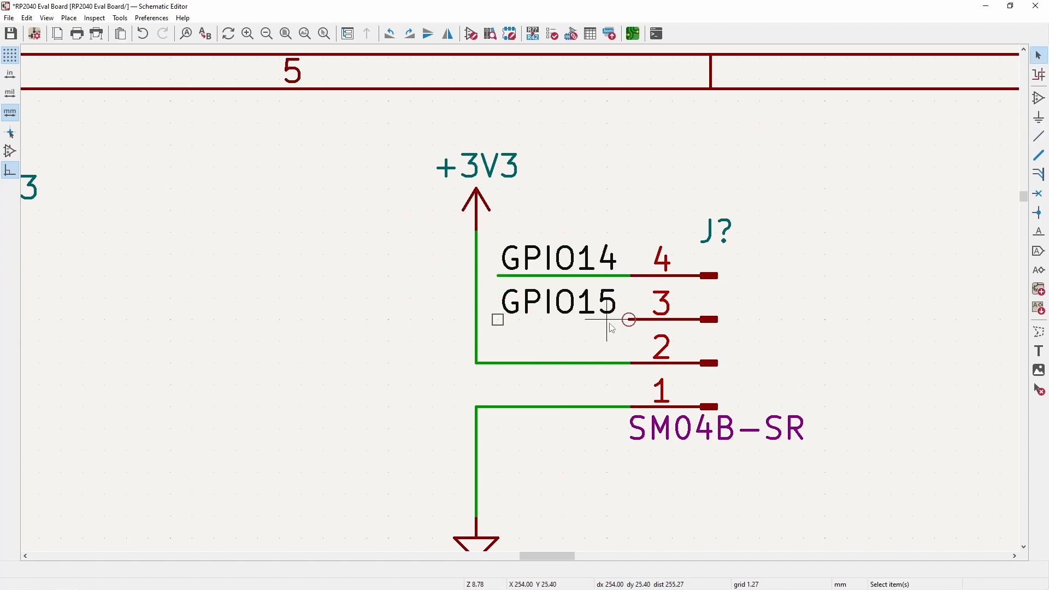
left_click(629, 319)
left_click(498, 320)
scroll(389, 283, "down", 4)
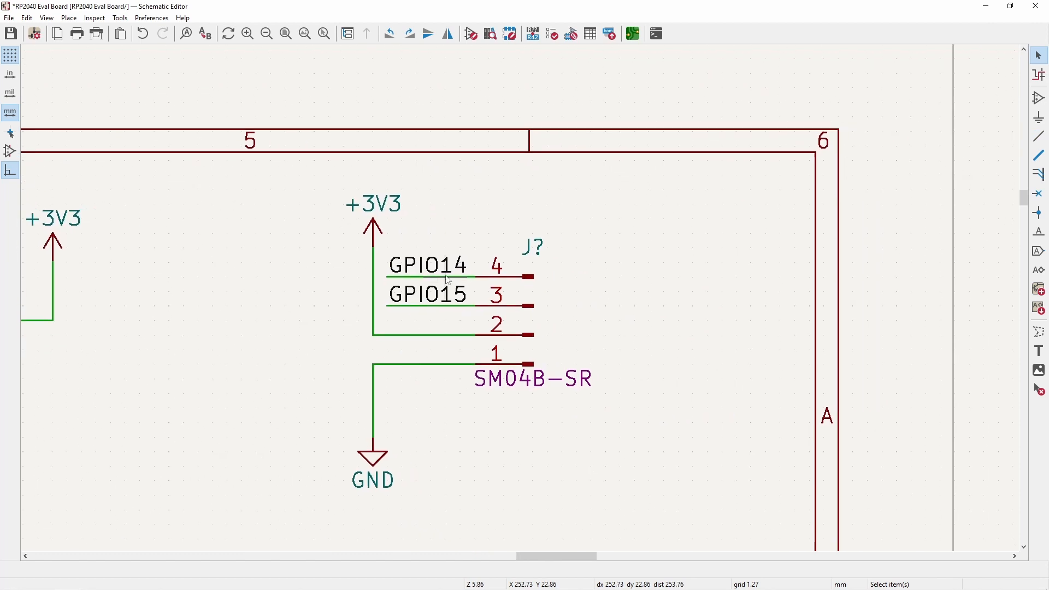
- Place an ESD7L5.0DT5G dual TVS diode to the right of the 4-pin connector
key("t")
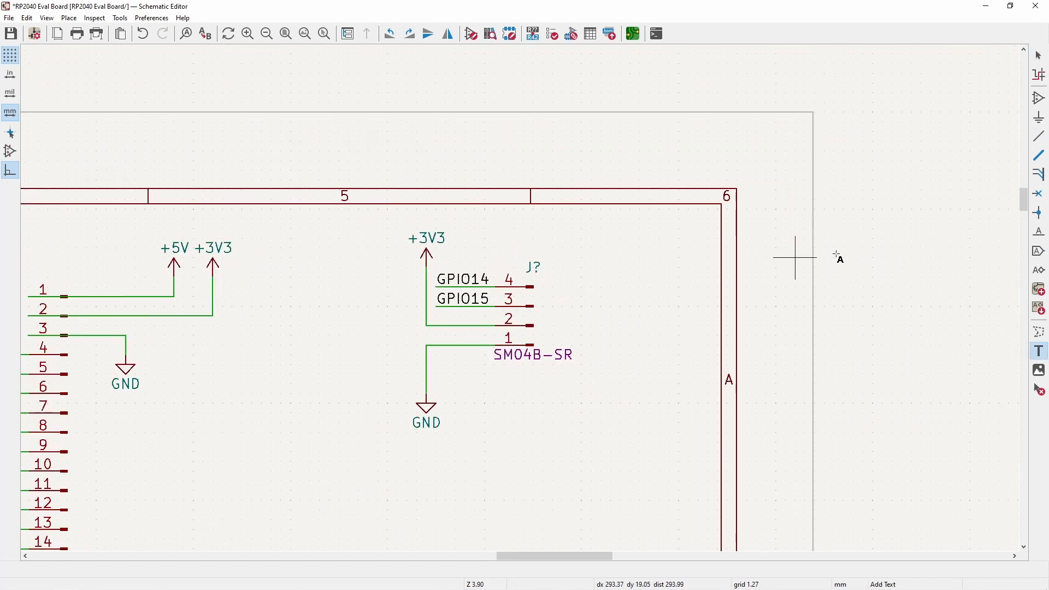
left_click(1039, 98)
left_click(491, 178)
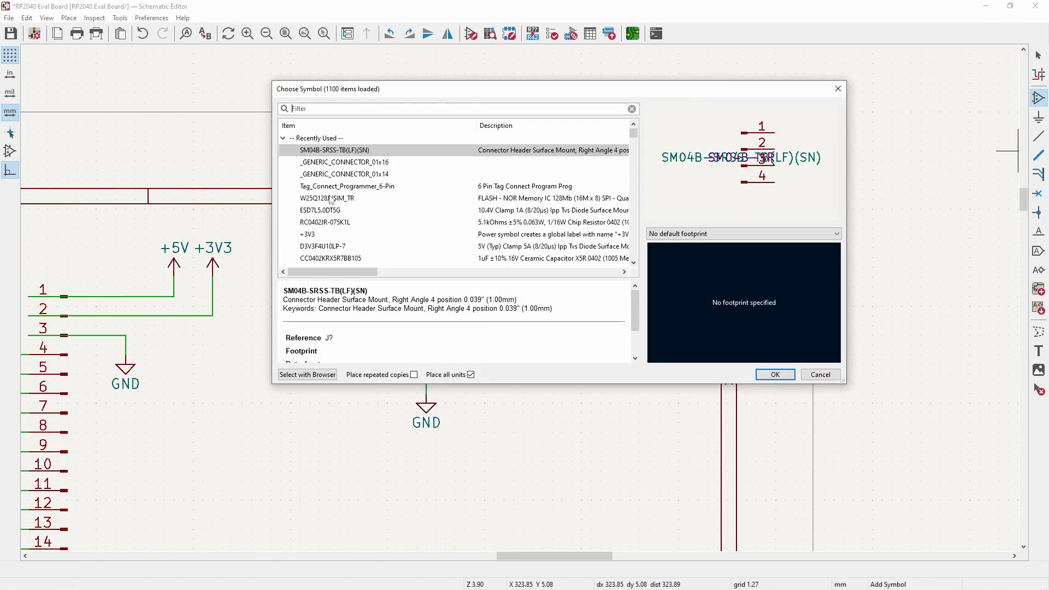
double_click(322, 210)
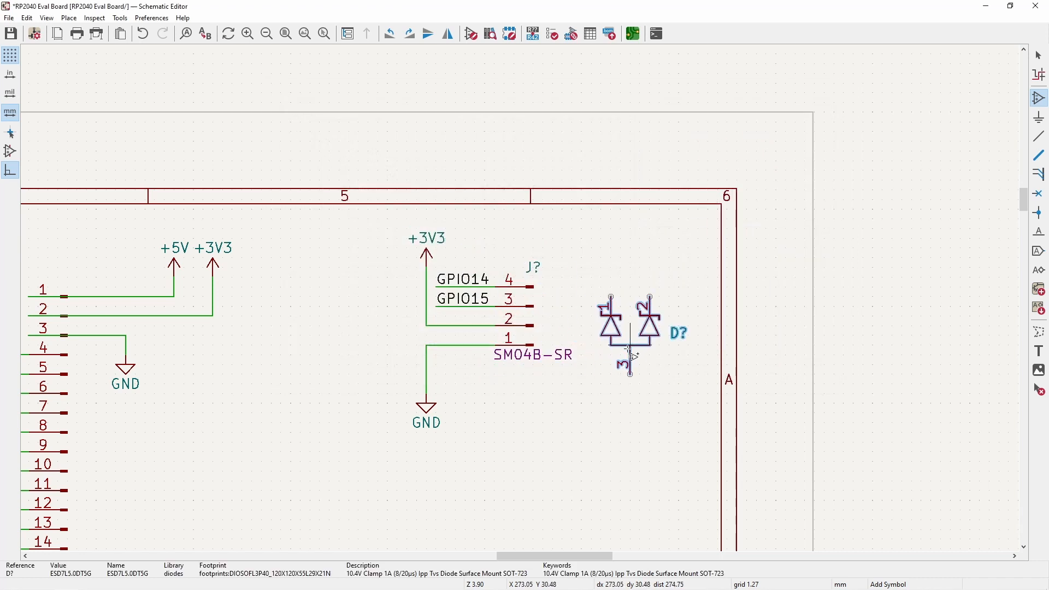
scroll(534, 317, "up", 2)
- Wire pin 3 of the TVS diode to the 4-pin connector's GND wire and shift the diode down slightly
key("w")
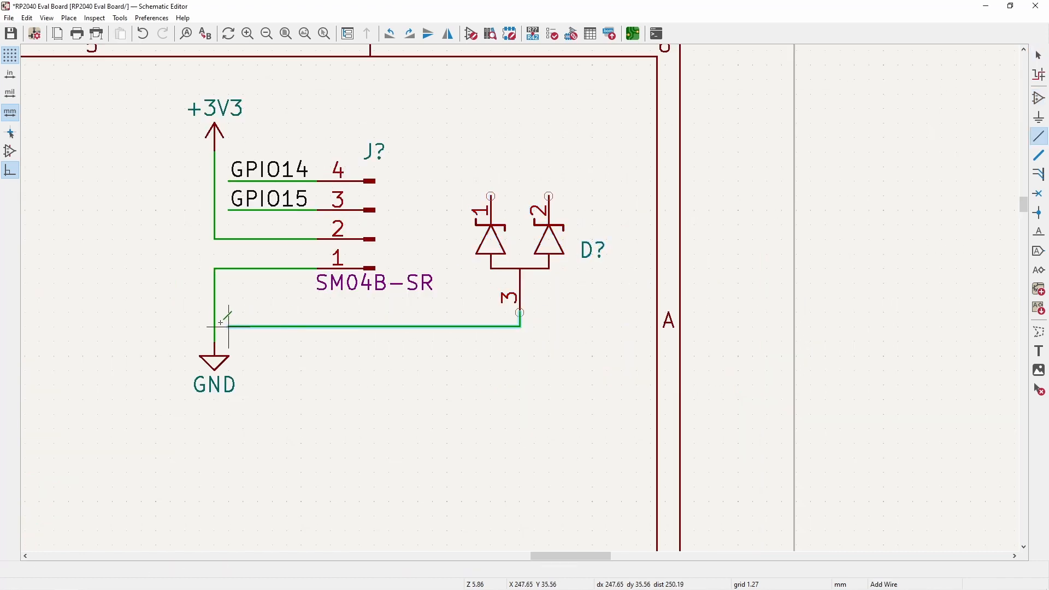
left_click(214, 327)
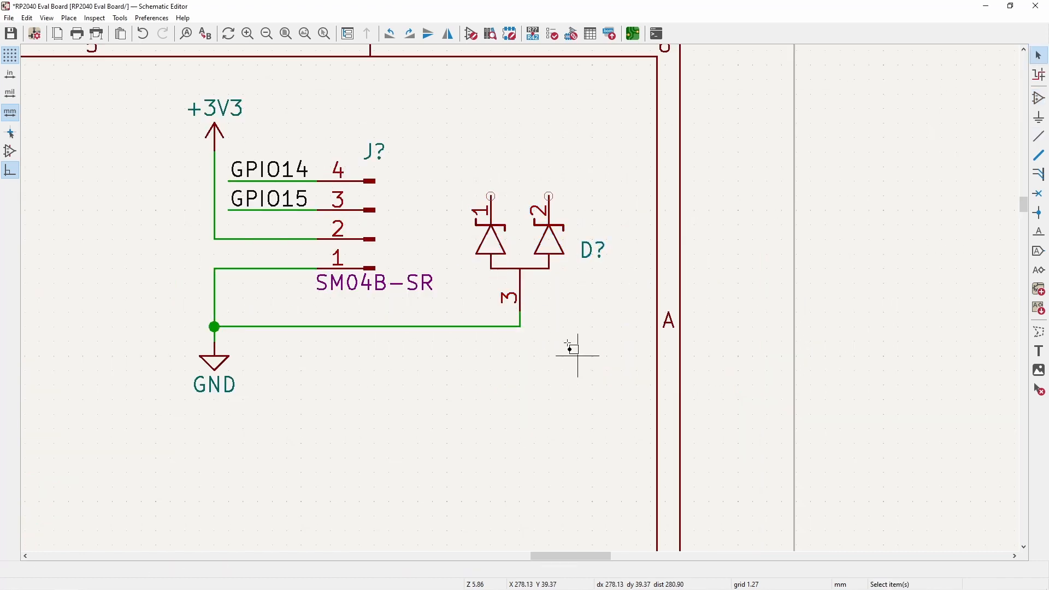
left_click_drag(572, 371, 485, 174)
left_click_drag(520, 269, 520, 299)
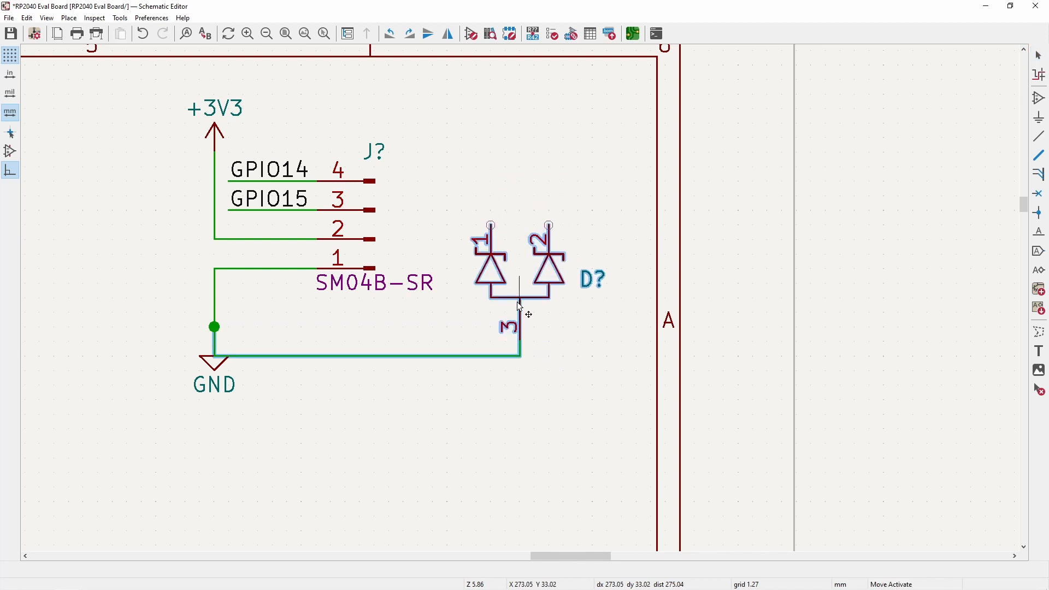
left_click(520, 306)
- Wire TVS diode pin 1 to the GPIO15 line and pin 2 to the GPIO14 line at the 4-pin connector
key("w")
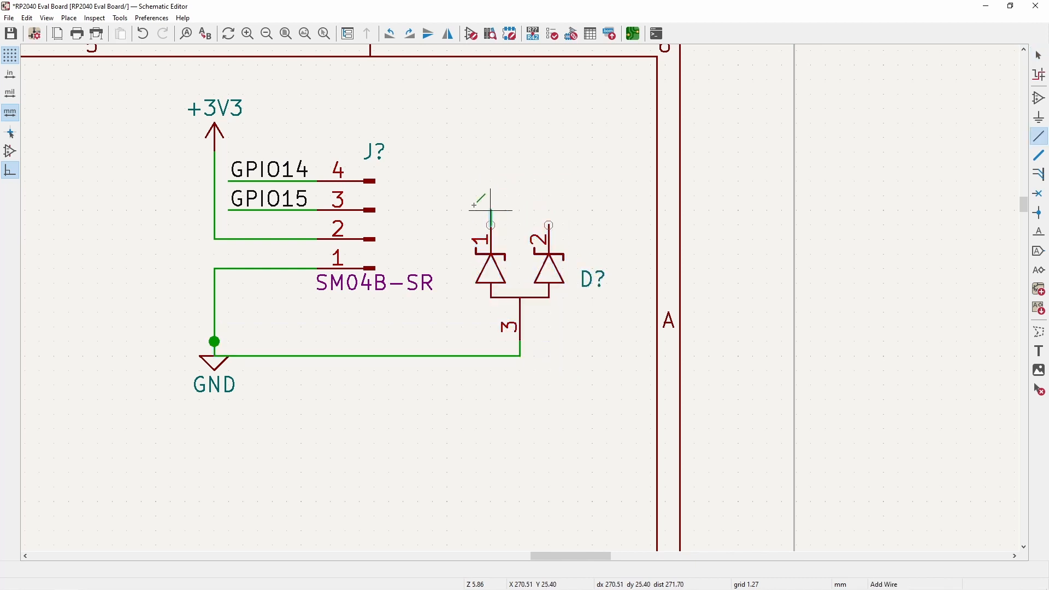
left_click(316, 211)
key("w")
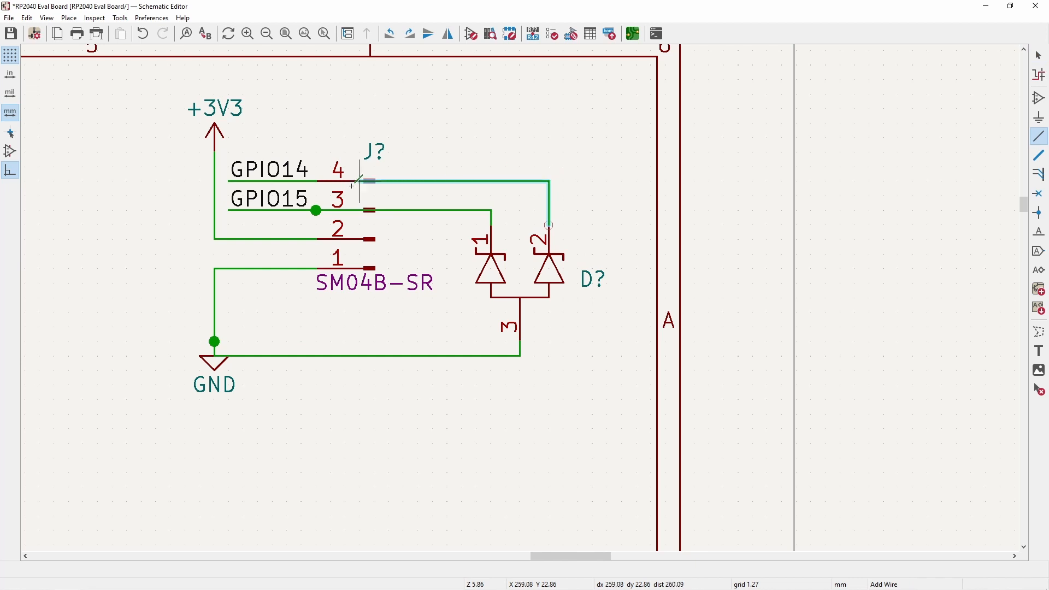
left_click(315, 181)
key("Escape")
- Move the connector's GND symbol down so it sits below the junction with the diode wire
double_click(214, 367)
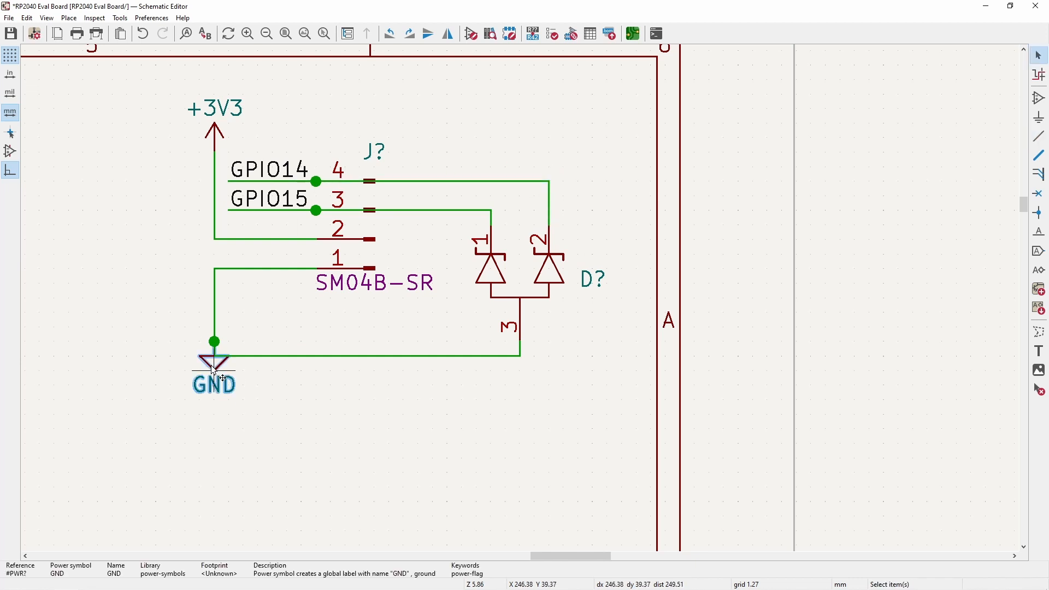
key("Escape")
left_click_drag(214, 372, 214, 401)
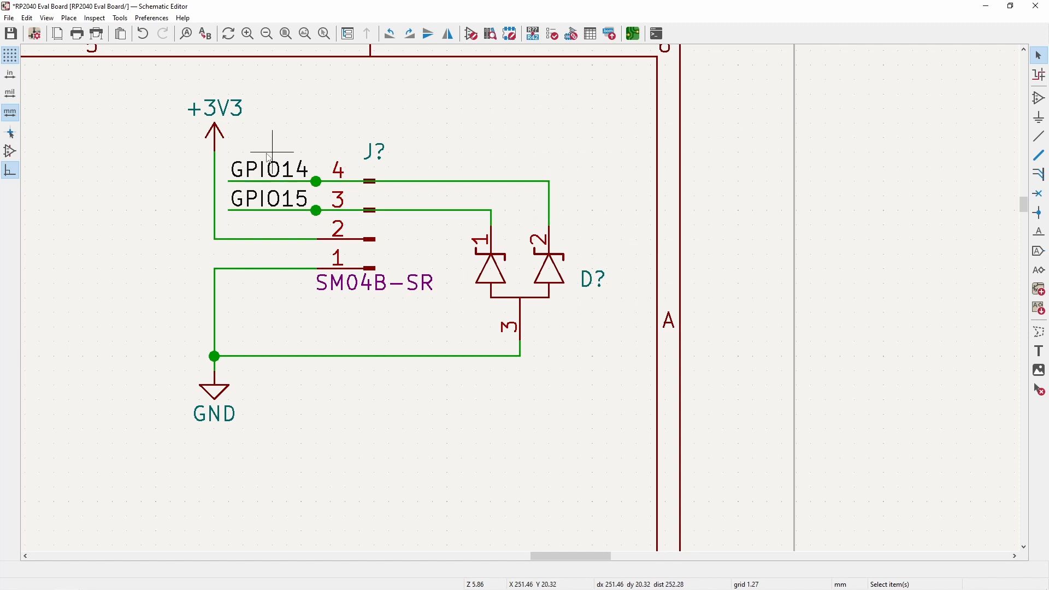
- Move the connector's GND symbol and its short wire to directly beneath pin 3 of the TVS diode
left_click_drag(611, 369, 579, 326)
middle_click_drag(504, 271, 552, 226)
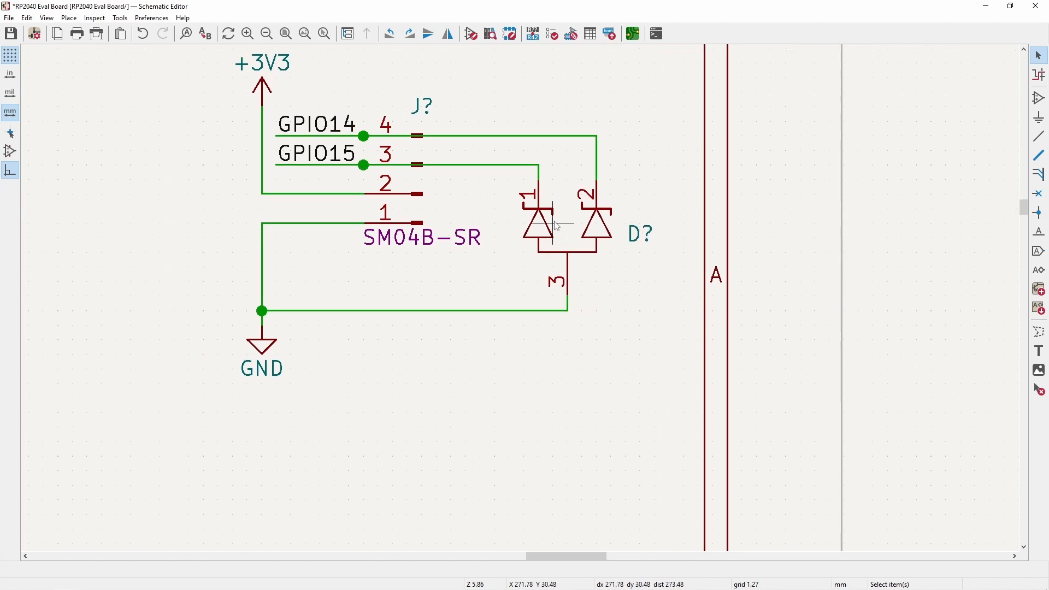
left_click_drag(319, 412, 245, 334)
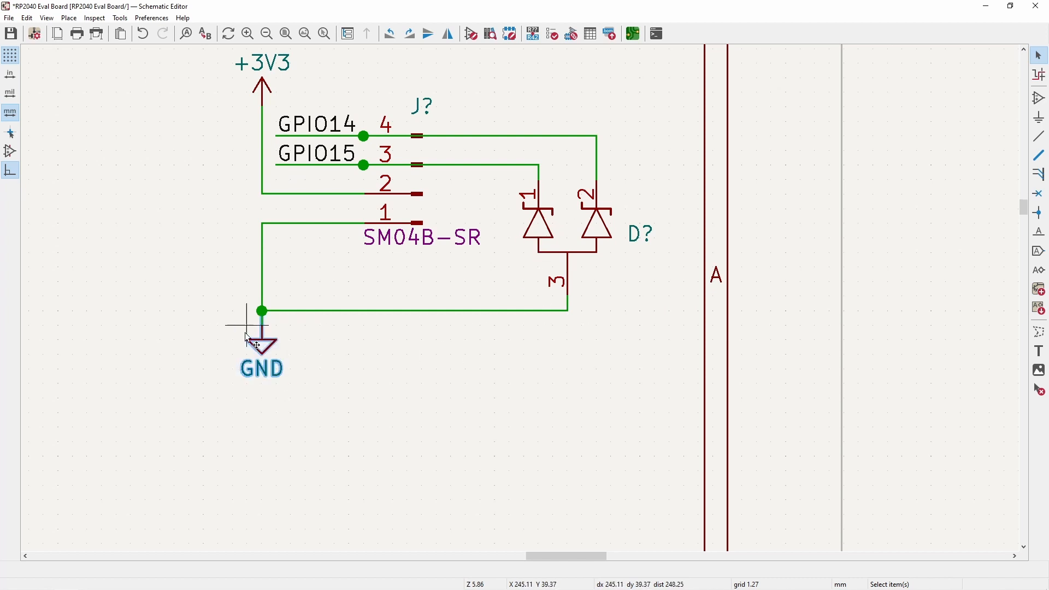
key("m")
left_click(584, 323)
left_click(469, 293)
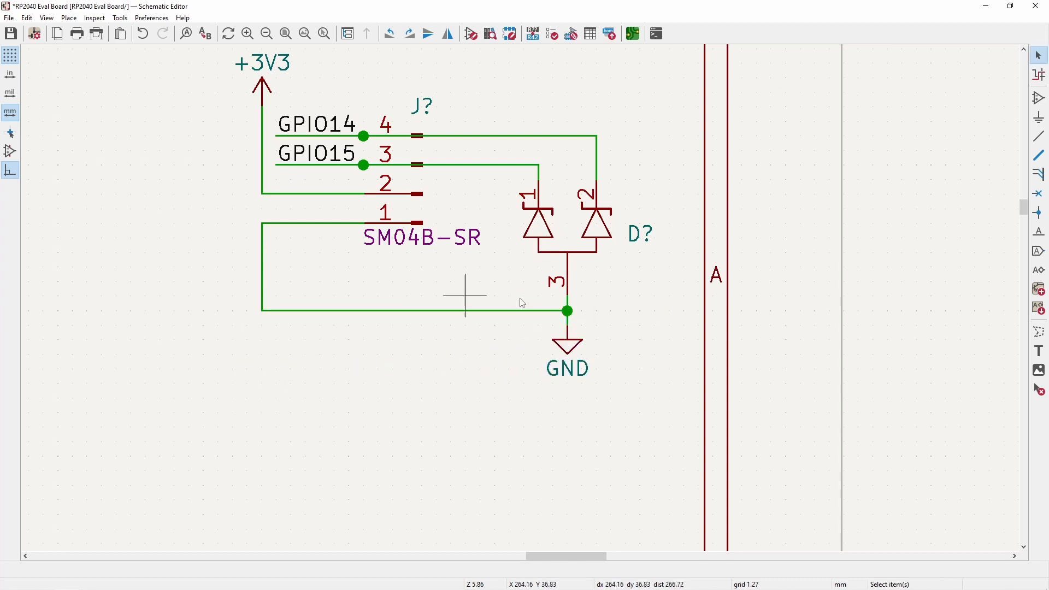
- Place a PTS_647_SN38_SMTR2_LFS tactile switch in the open area below the 4-pin connector circuit
scroll(520, 293, "down", 2)
scroll(527, 283, "down", 2)
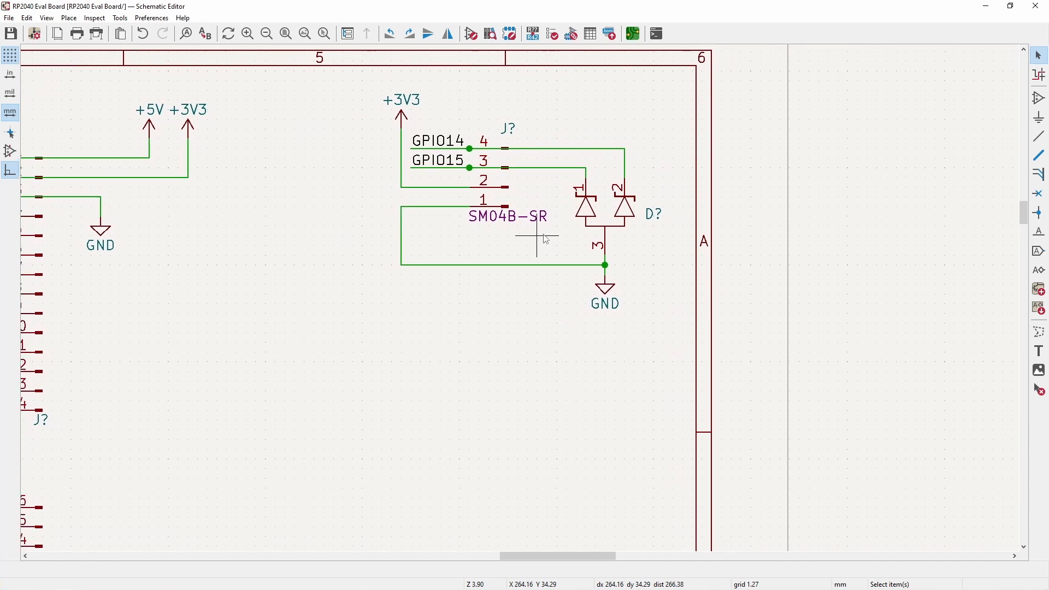
middle_click_drag(319, 280, 403, 105)
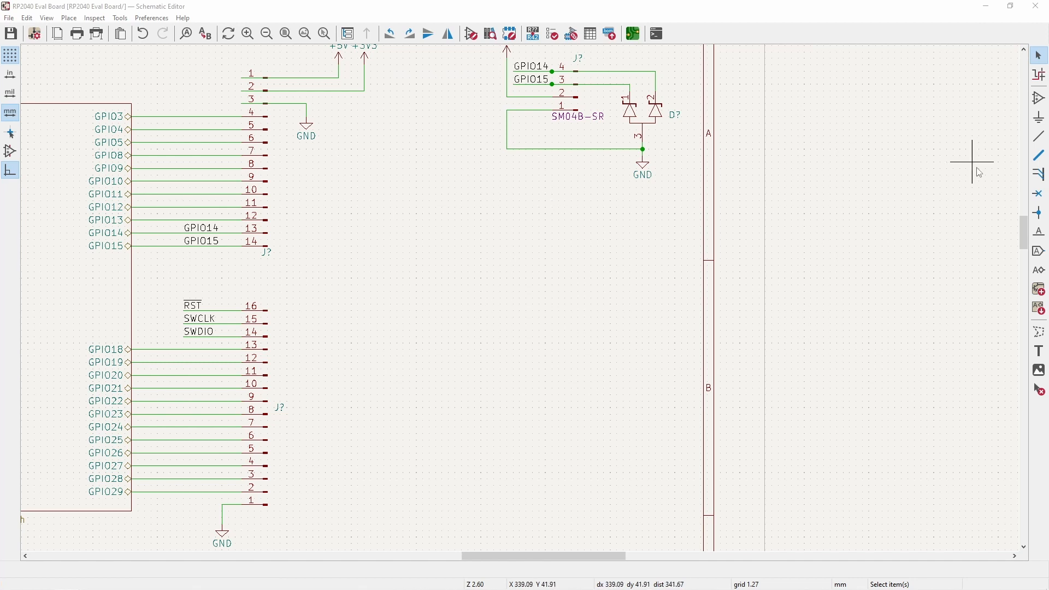
left_click(1039, 98)
type("PTS_647_SN38_SMTR2_LFS")
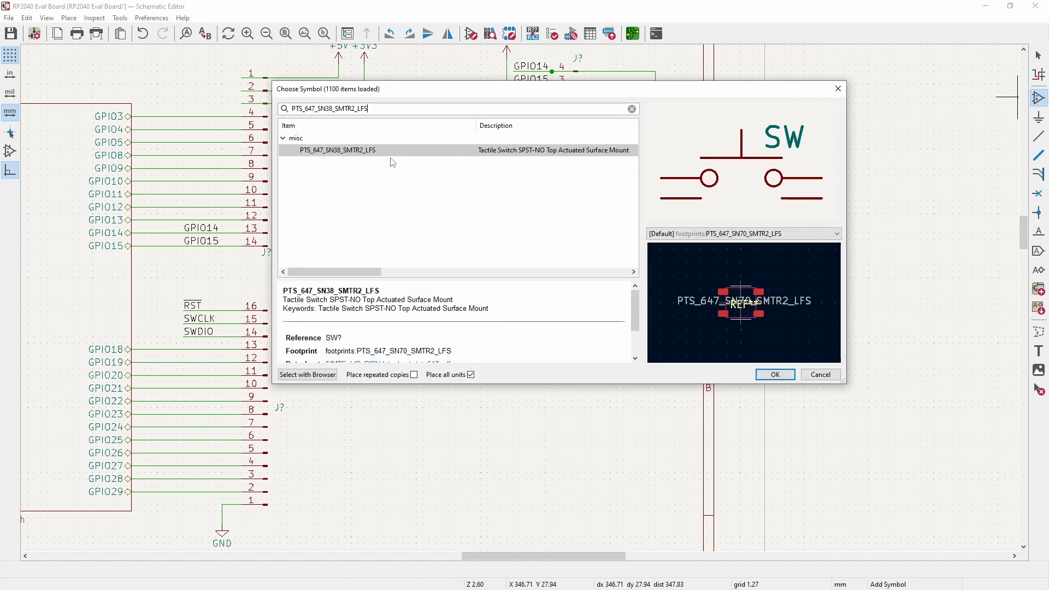
left_click(782, 373)
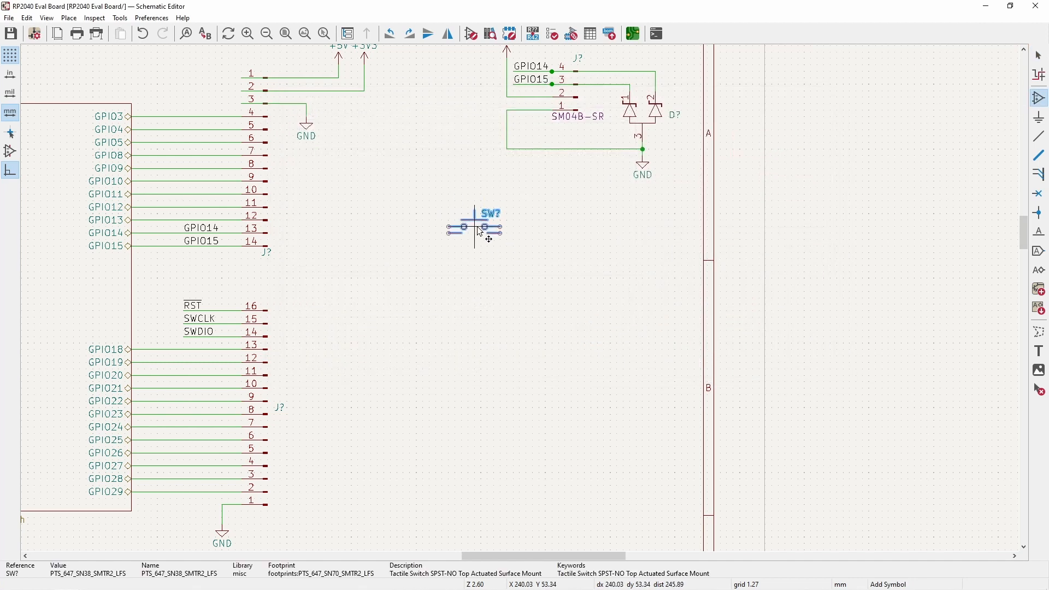
left_click(480, 232)
scroll(480, 233, "up", 4)
key("Escape")
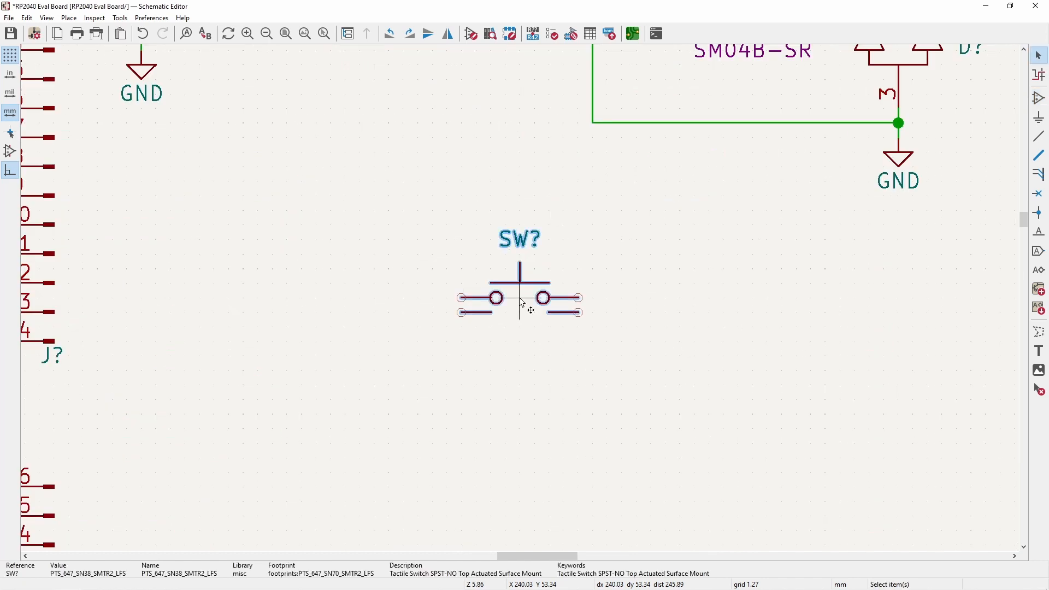
- Duplicate the tactile switch below the first one and wire the left pins of both switches to a shared GND symbol
key("ctrl+d")
left_click(523, 440)
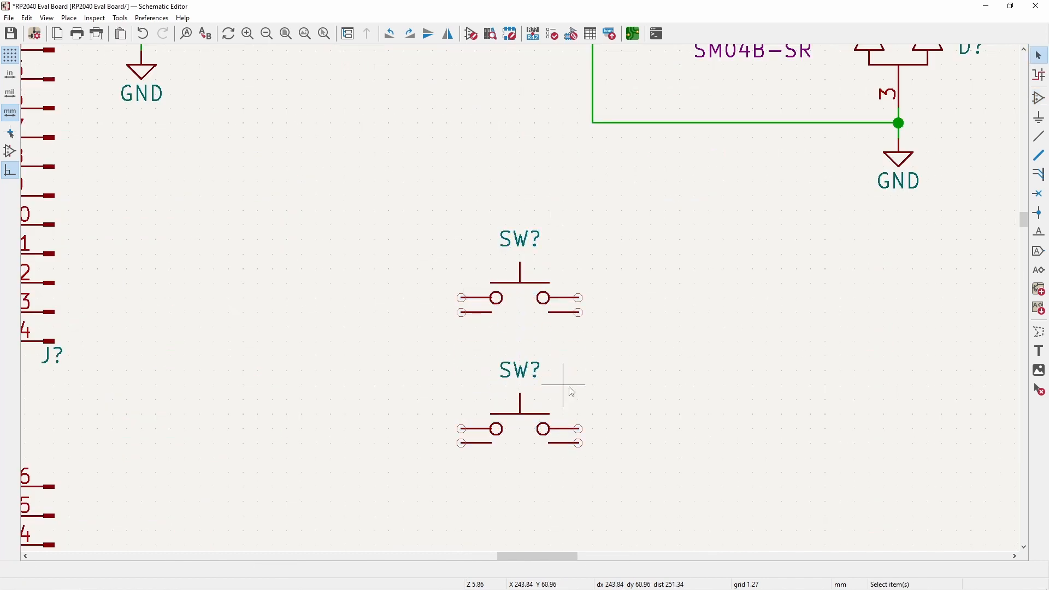
key("w")
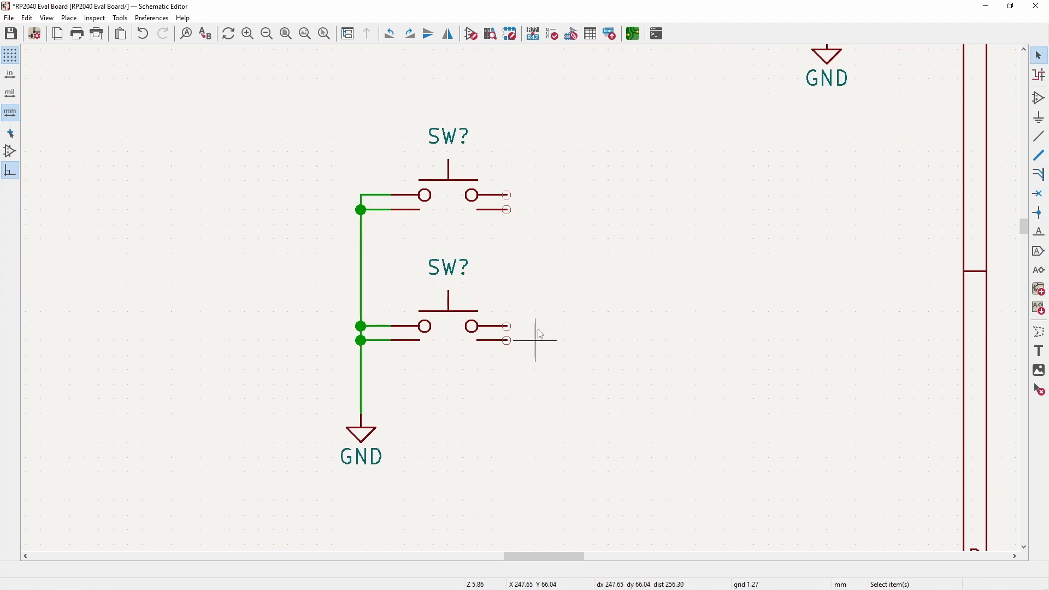
- Place a 1K 0402 resistor, RC0402JR-071KL, horizontally to the right of the upper switch
scroll(536, 339, "down", 2)
scroll(555, 300, "up", 6)
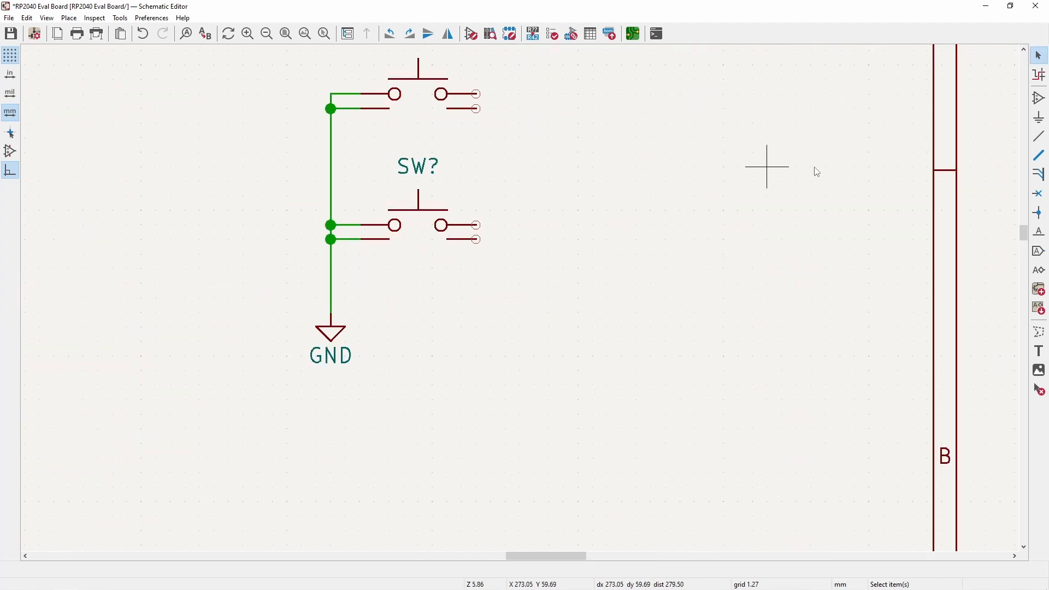
left_click(1040, 99)
type("1k 0402")
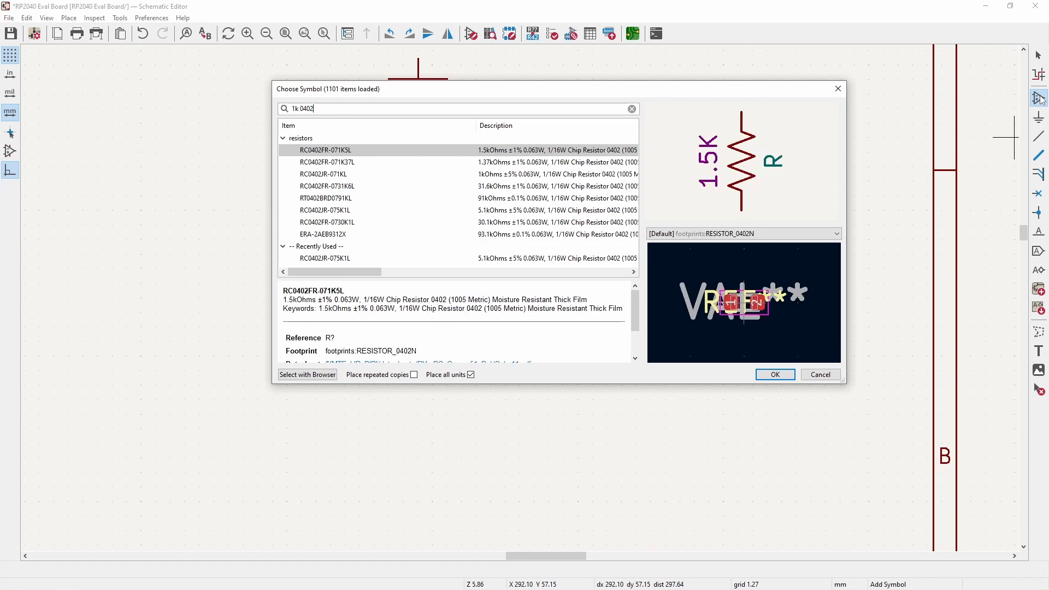
double_click(381, 174)
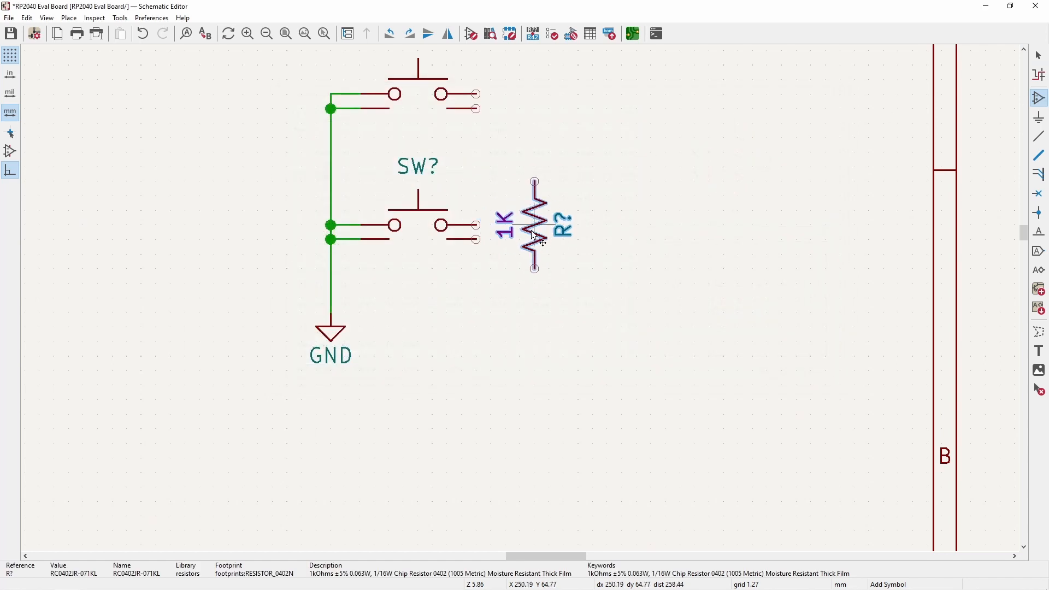
key("r")
middle_click_drag(548, 184, 560, 271)
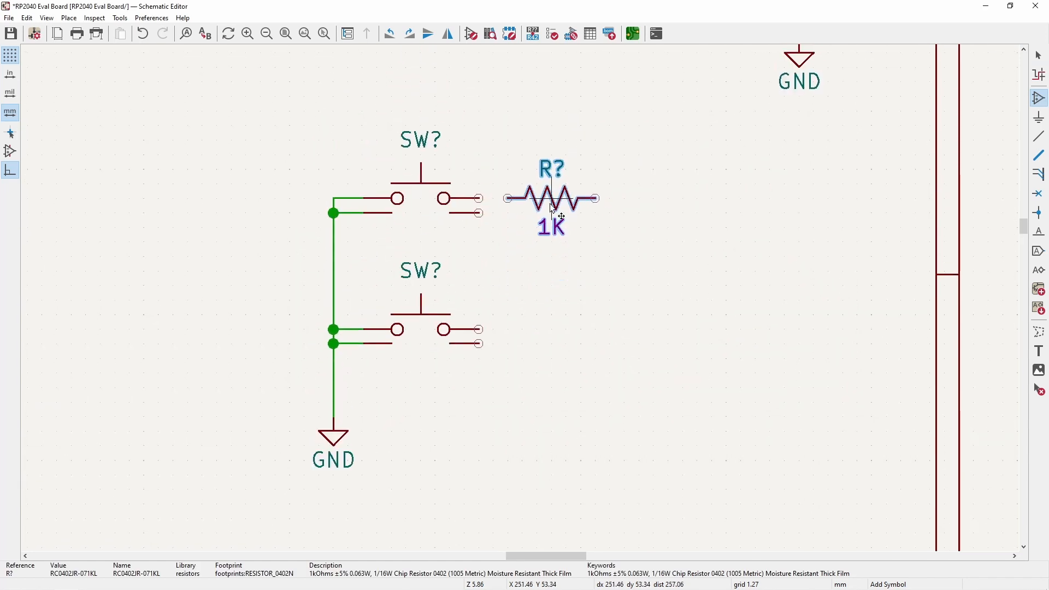
left_click(555, 207)
- Wire both right-hand pins of the upper switch to the near end of the 1K resistor
key("w")
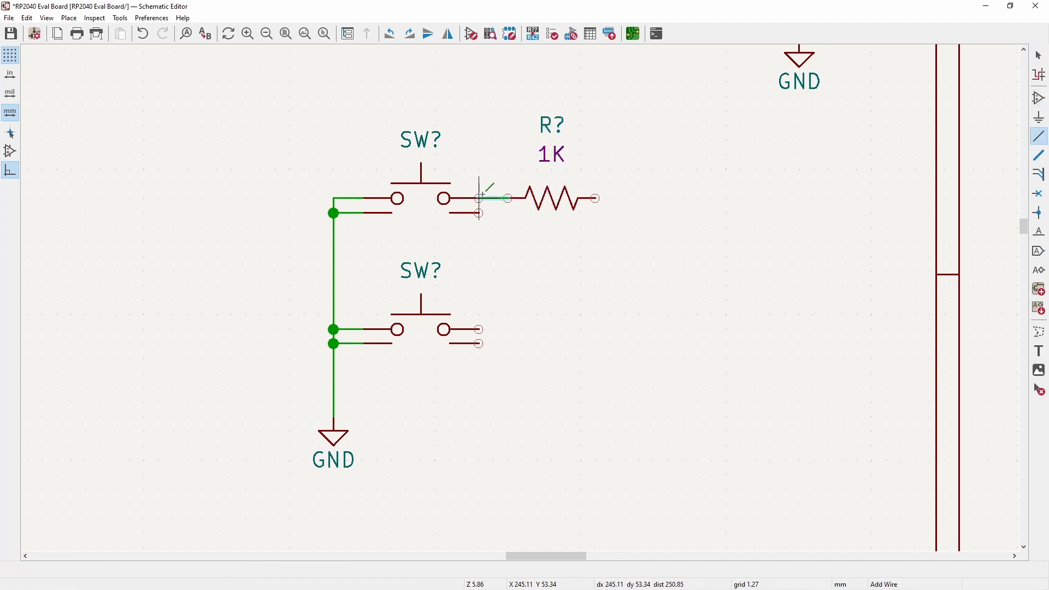
left_click(479, 199)
left_click(494, 198)
key("Escape")
- Reposition the resistor's text so the 1K value sits below its body and the reference just above it
left_click(552, 158)
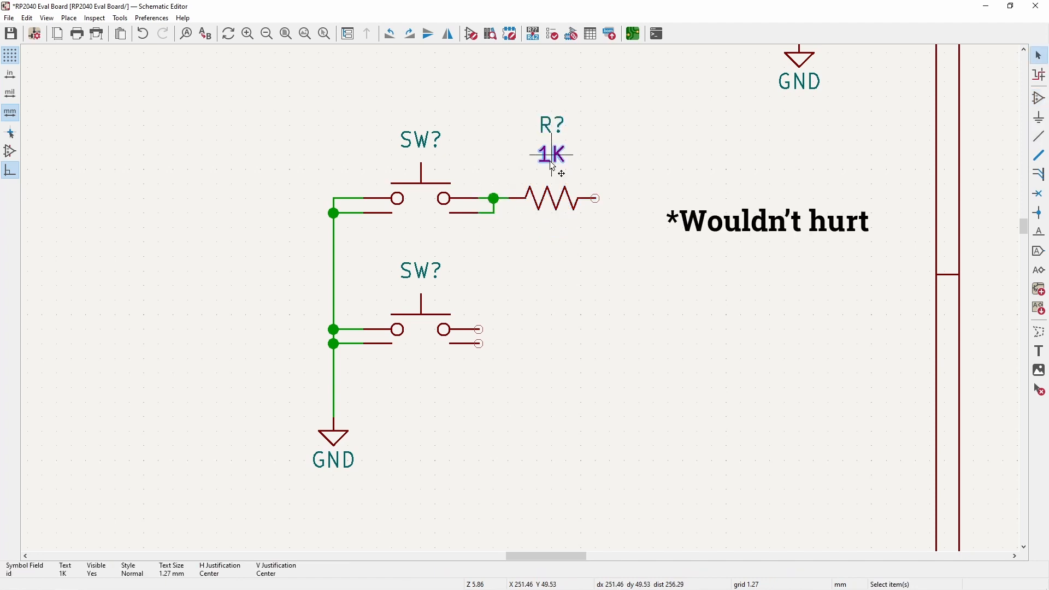
left_click_drag(554, 166, 549, 208)
left_click_drag(551, 125, 551, 166)
- Copy the 1K resistor with its connecting wires and attach the copy to the right-hand pins of the lower switch
left_click_drag(632, 255, 494, 158)
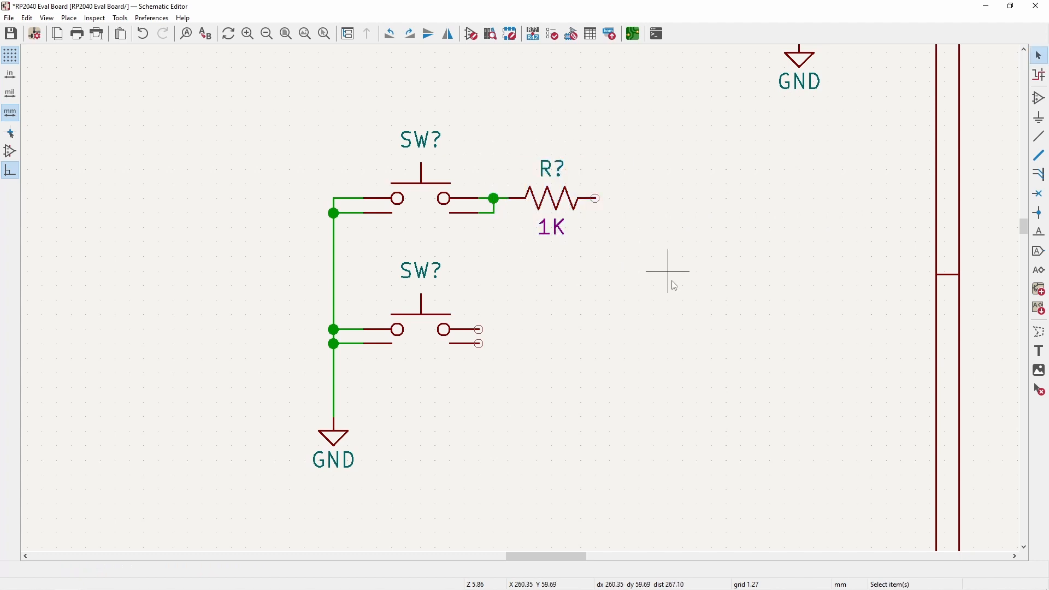
left_click_drag(672, 276, 482, 159)
key("ctrl+c")
key("ctrl+v")
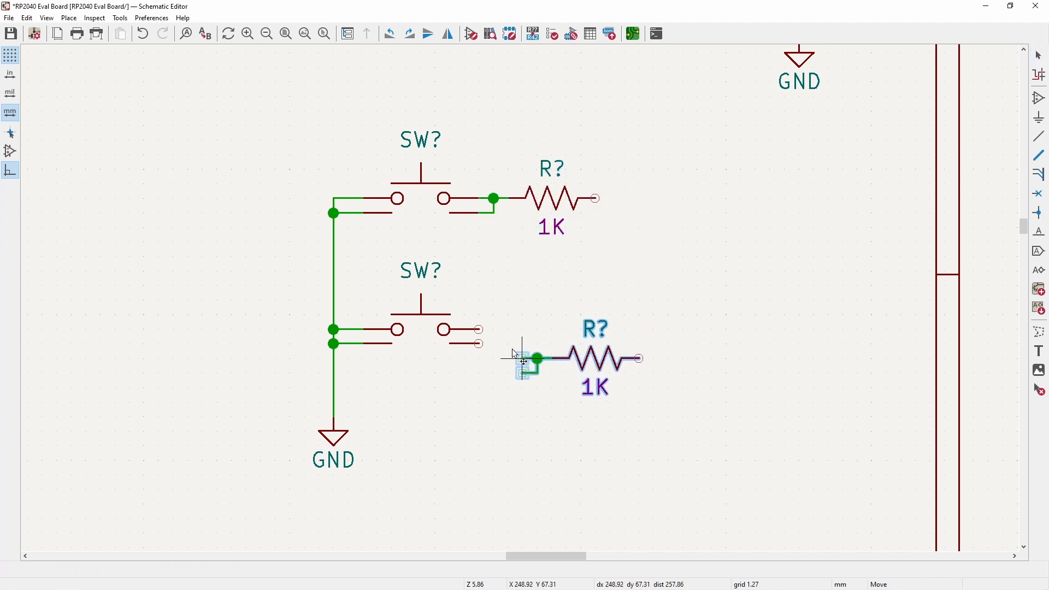
left_click(479, 330)
key("Escape")
- Add short wire stubs to the free ends of both 1K switch resistors
middle_click_drag(594, 266, 471, 255)
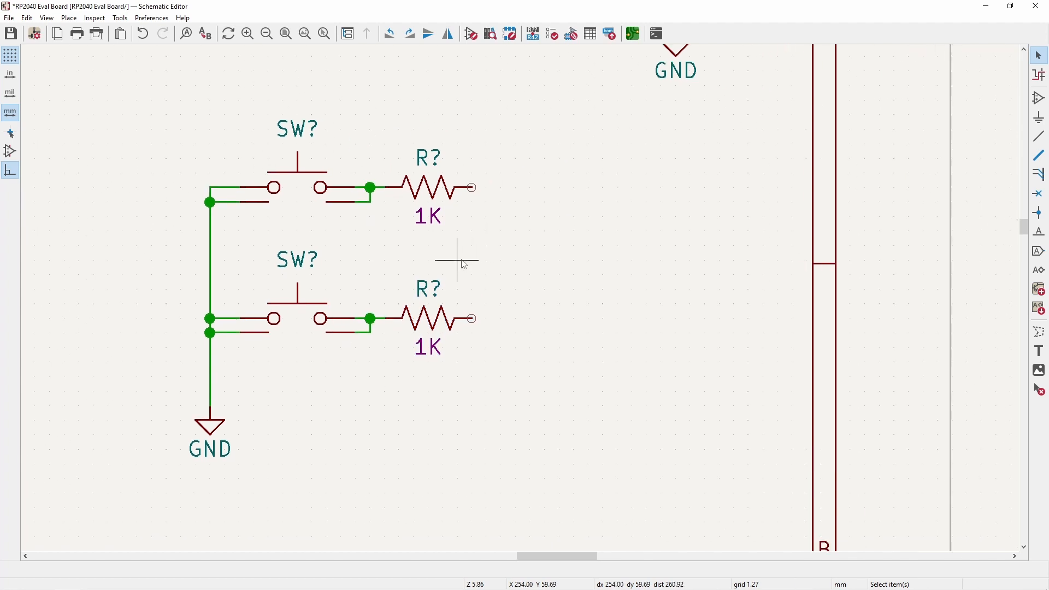
scroll(470, 251, "up", 2)
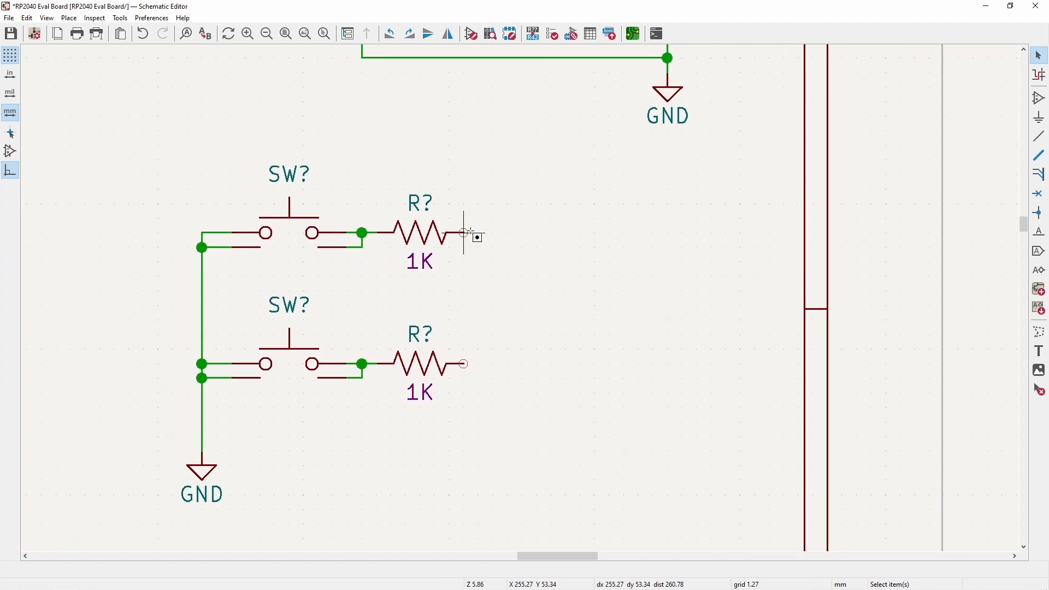
key("w")
double_click(478, 233)
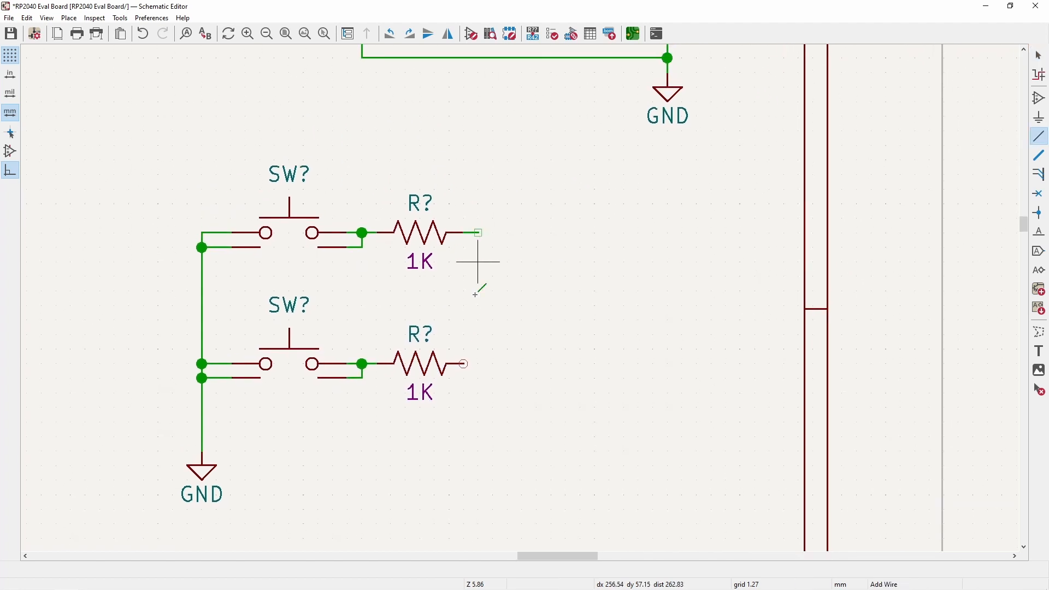
double_click(478, 363)
key("Escape")
- Copy the QSPI_SS_N and RST net labels from the RP2040 sheet's pins and place them beside the switch resistors
scroll(572, 247, "down", 4)
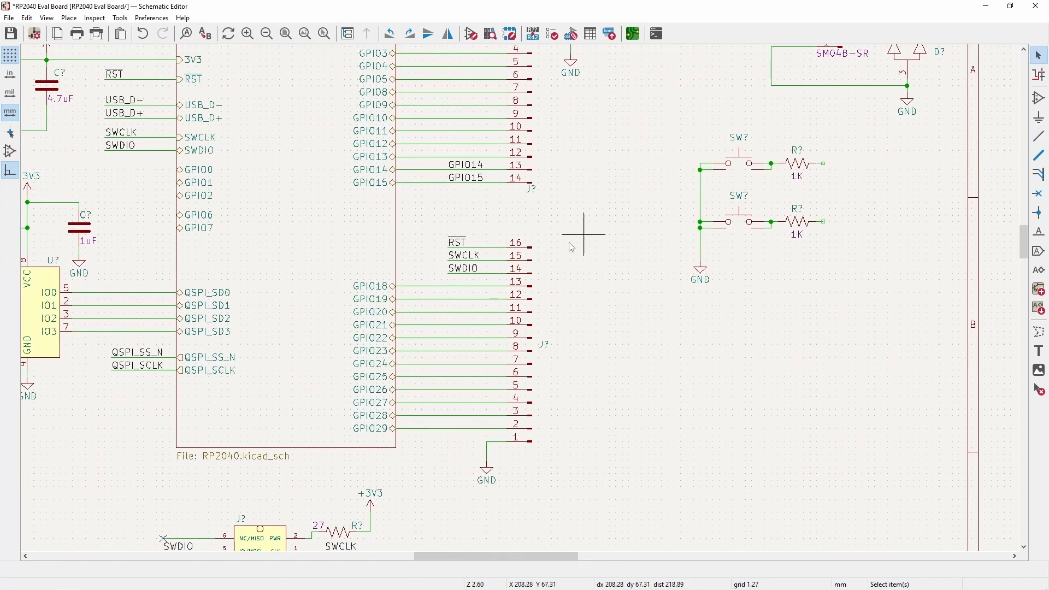
scroll(147, 314, "up", 4)
left_click(160, 448)
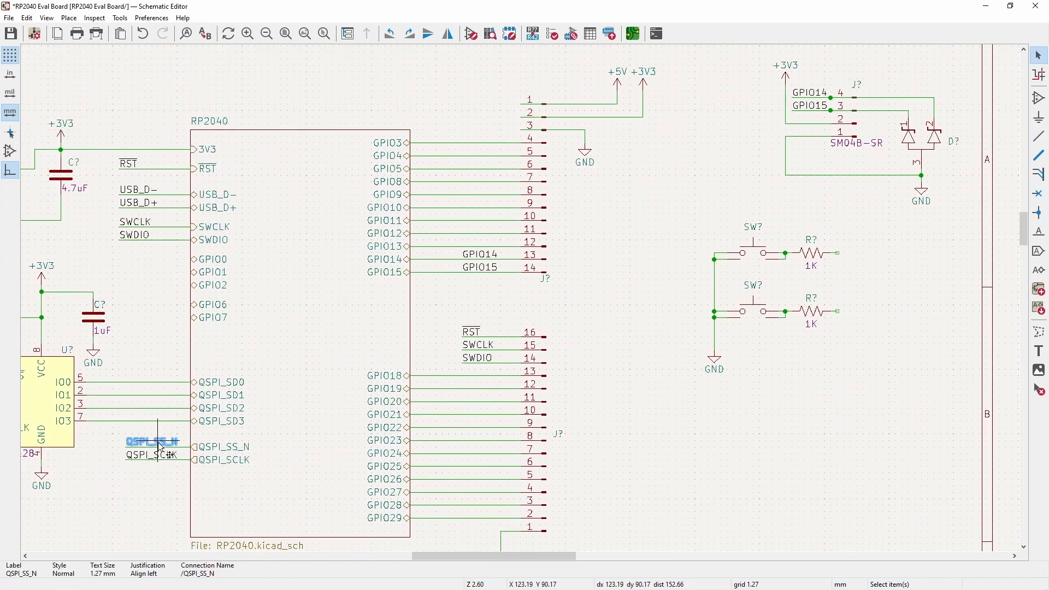
key("ctrl+c")
key("ctrl+v")
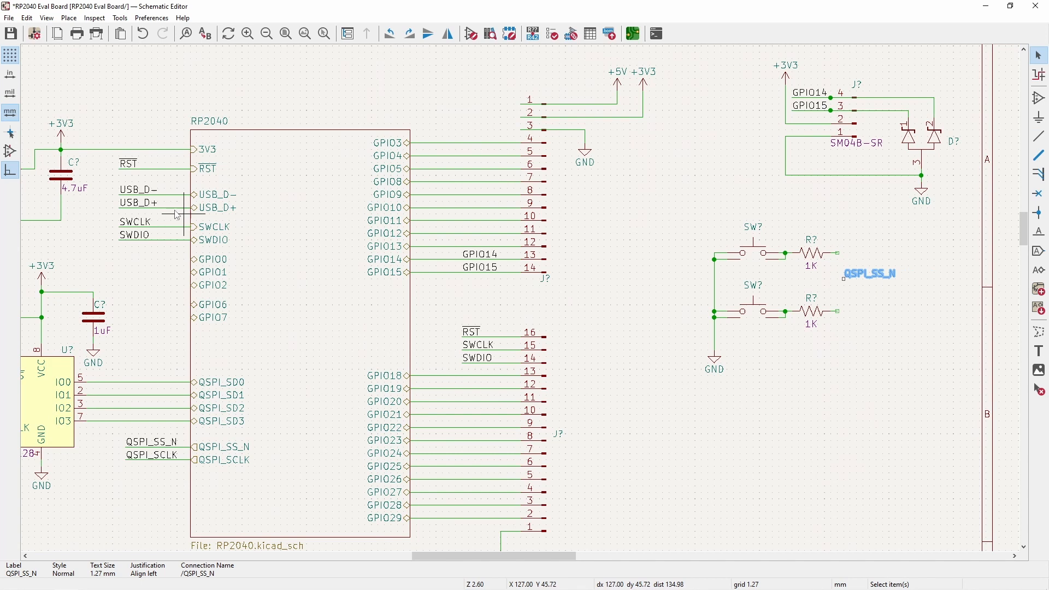
left_click(133, 171)
key("ctrl+v")
scroll(871, 294, "up", 2)
left_click(505, 312)
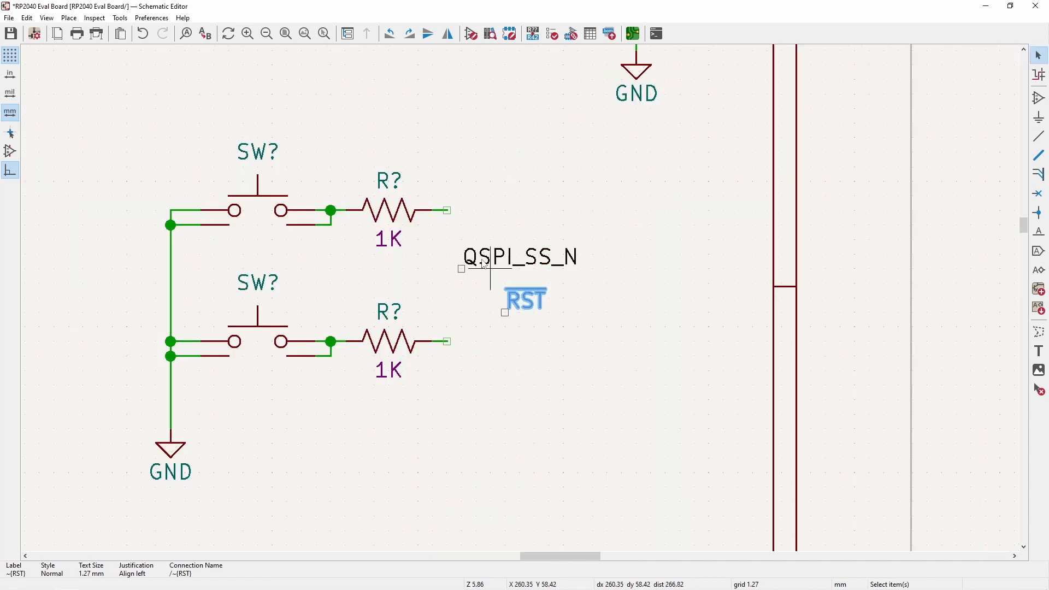
- Flip the copied QSPI_SS_N label to right alignment, line it up with the upper switch resistor and wire it to that resistor
left_click(479, 255)
key("m")
key("r")
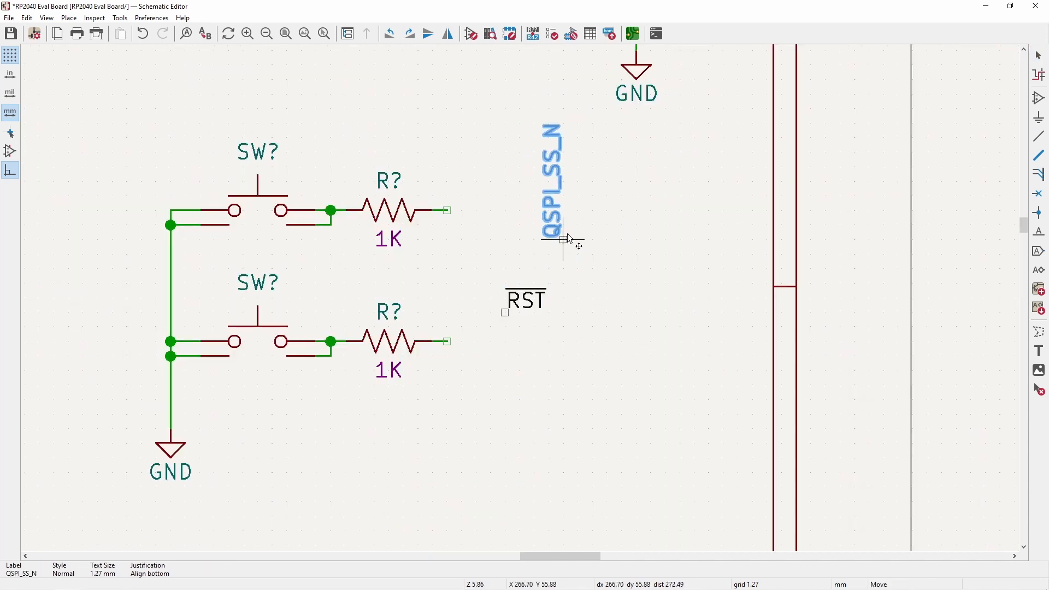
key("r")
left_click(577, 214)
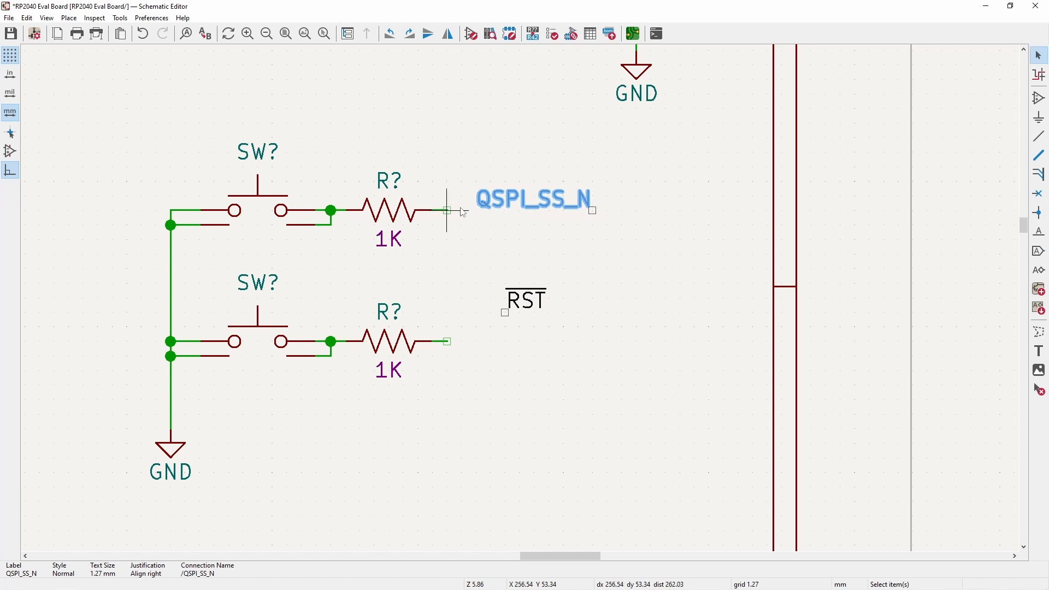
left_click(592, 211)
left_click(446, 209)
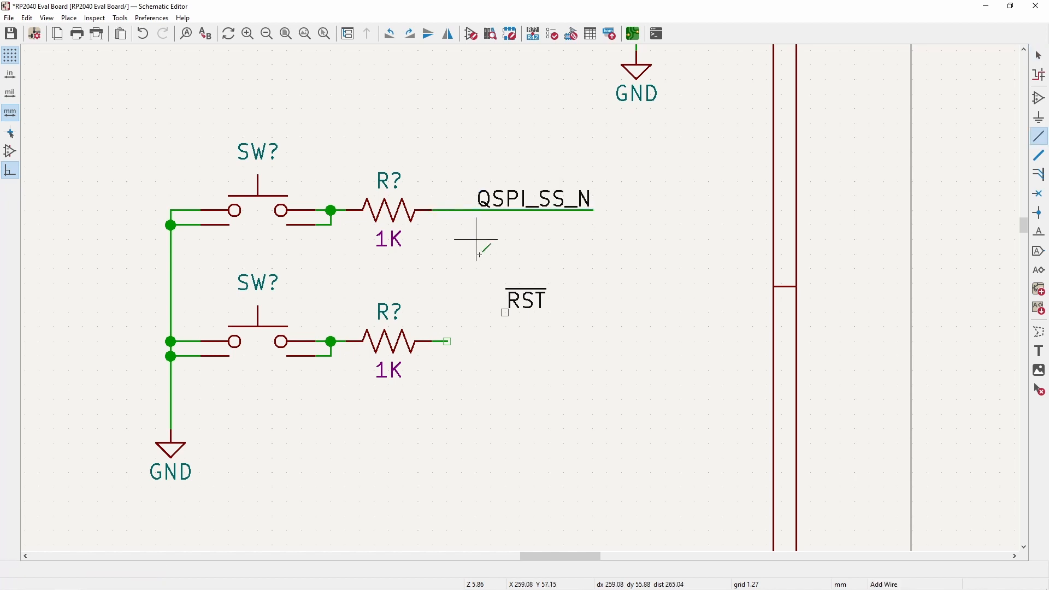
- Flip the copied RST label to right alignment, line it up with the lower switch resistor and wire it to that resistor
key("r")
key("r")
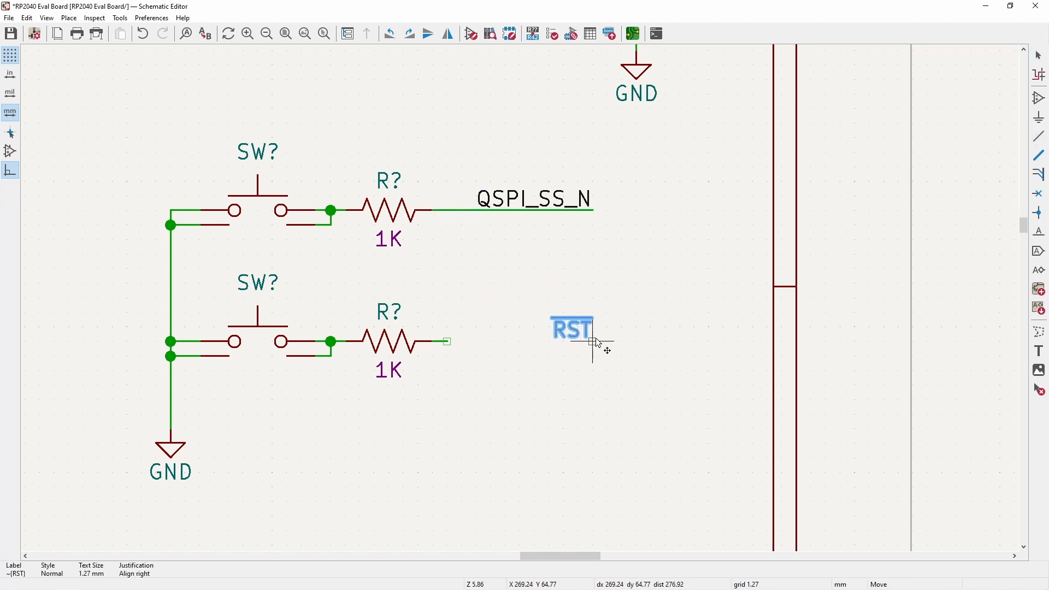
left_click(593, 341)
key("w")
left_click(447, 341)
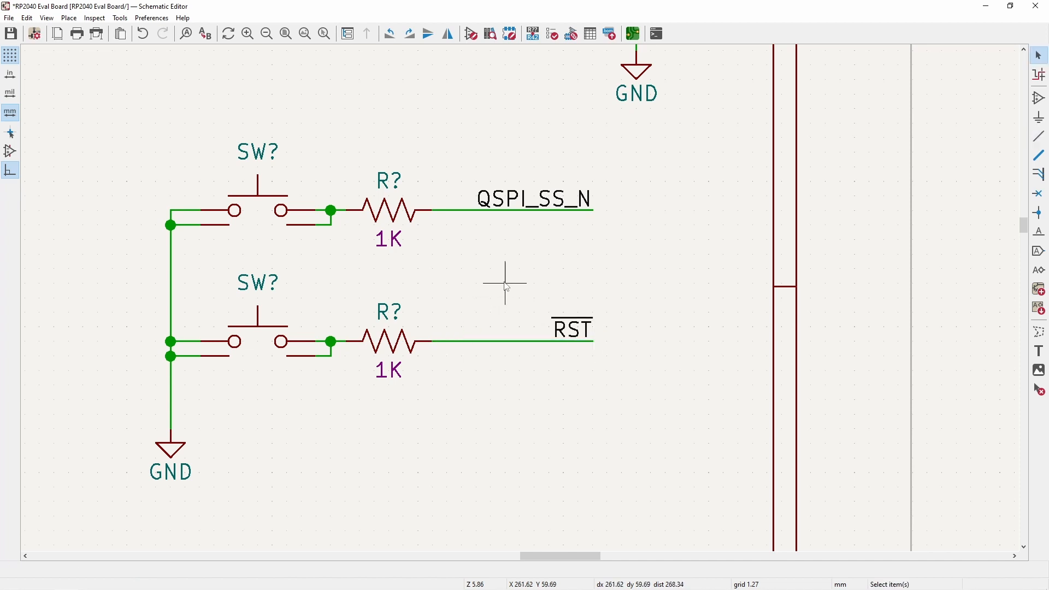
key("Escape")
- Move the whole two-switch circuit, including its resistors, labels and GND symbol, slightly right beneath the 4-pin connector
scroll(503, 281, "down", 3)
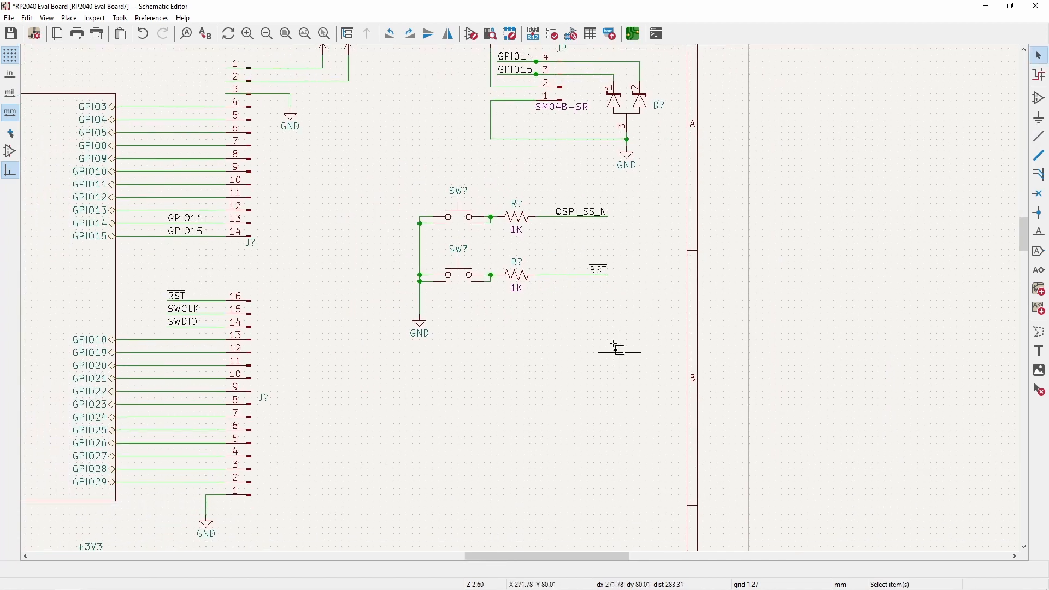
left_click_drag(619, 349, 359, 182)
key("m")
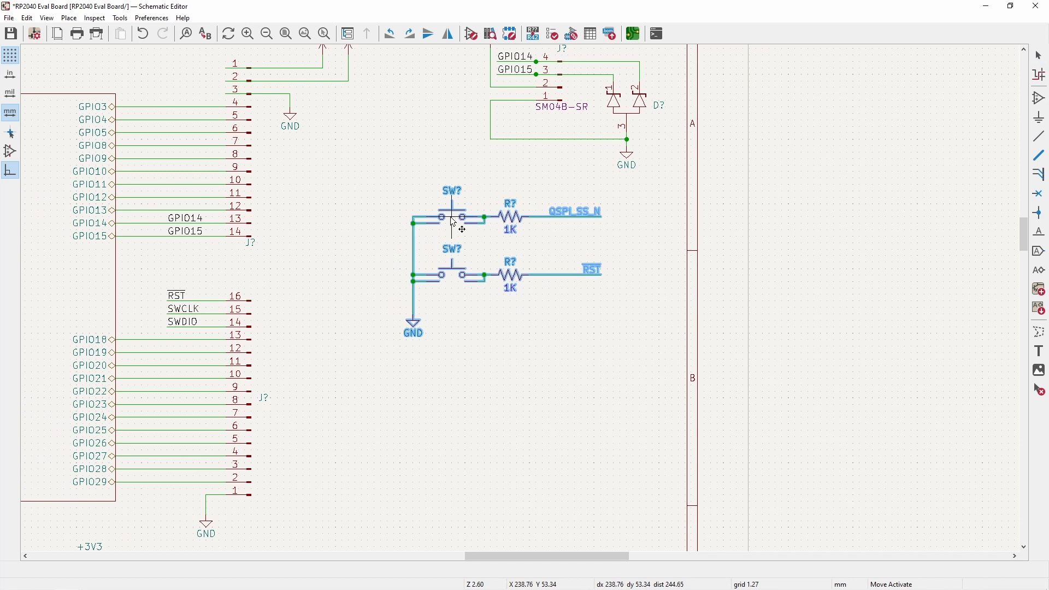
left_click(480, 224)
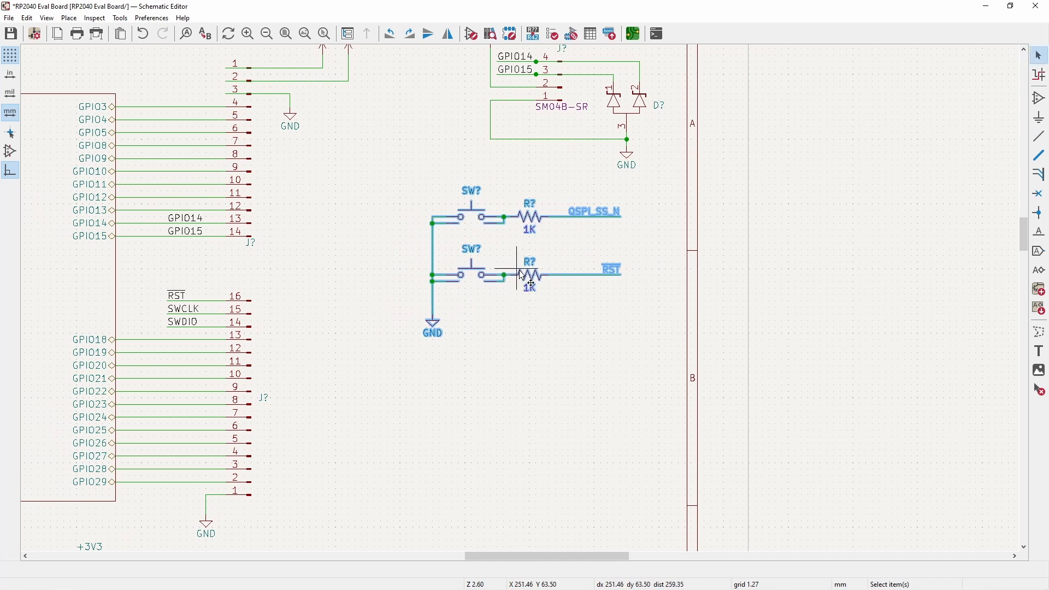
middle_click_drag(504, 270, 495, 229)
left_click(555, 281)
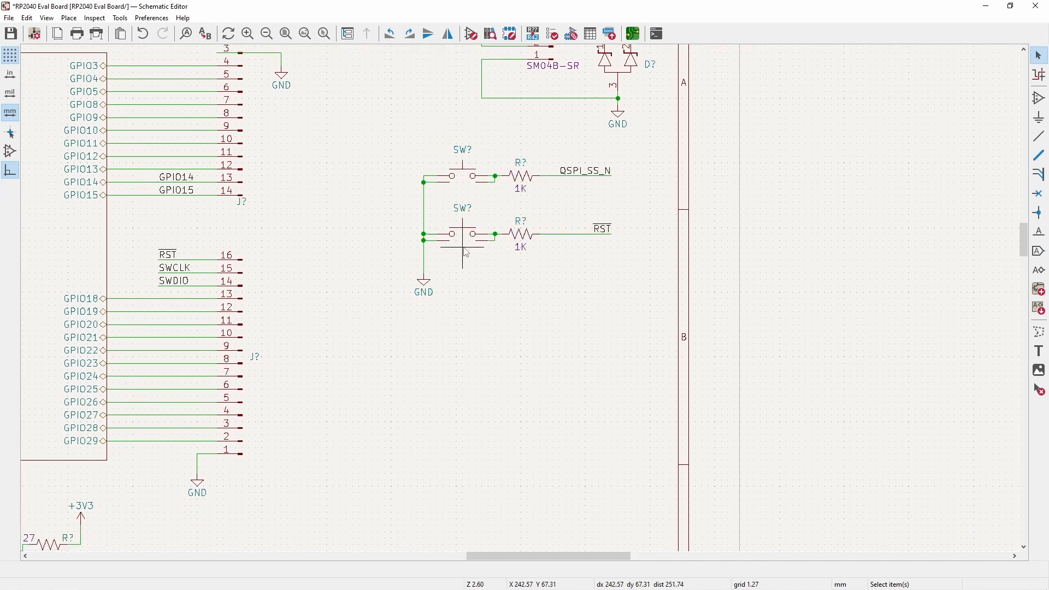
- Add the RGB LED symbol CLVBA-FKA-CAEDH8BBB7A363 below the switch circuit, rotated so pin 2 points up
middle_click_drag(467, 253, 537, 168)
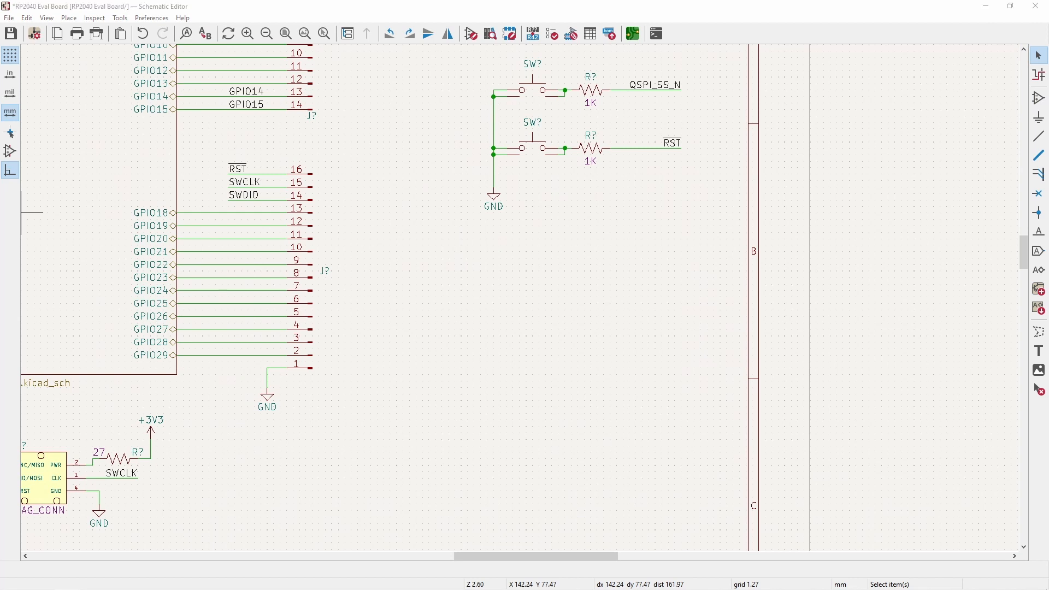
key("a")
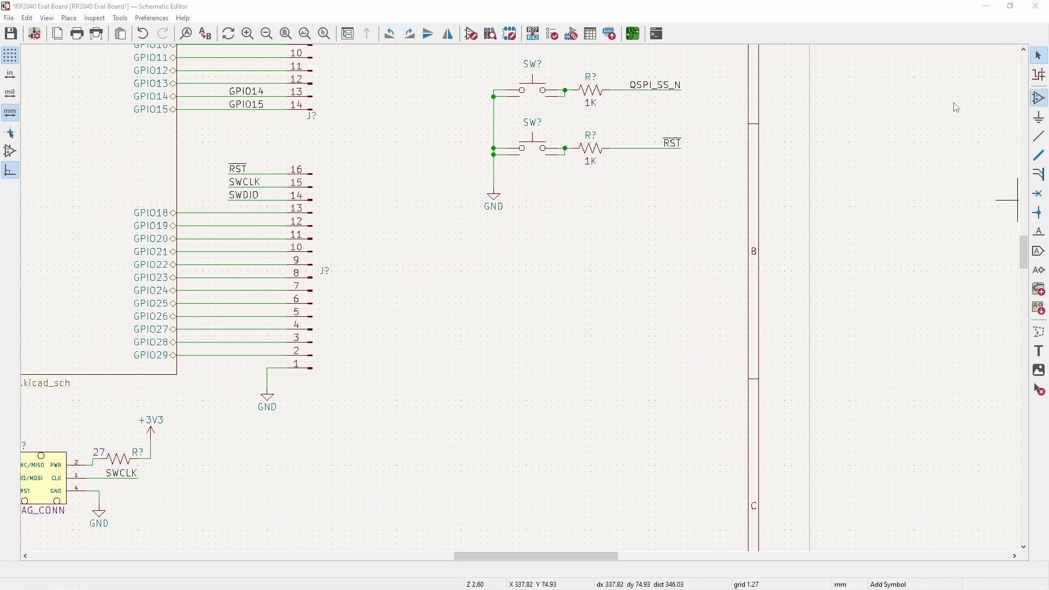
type("CLVBA-FKA-CAEDH8BBB7A363")
key("Return")
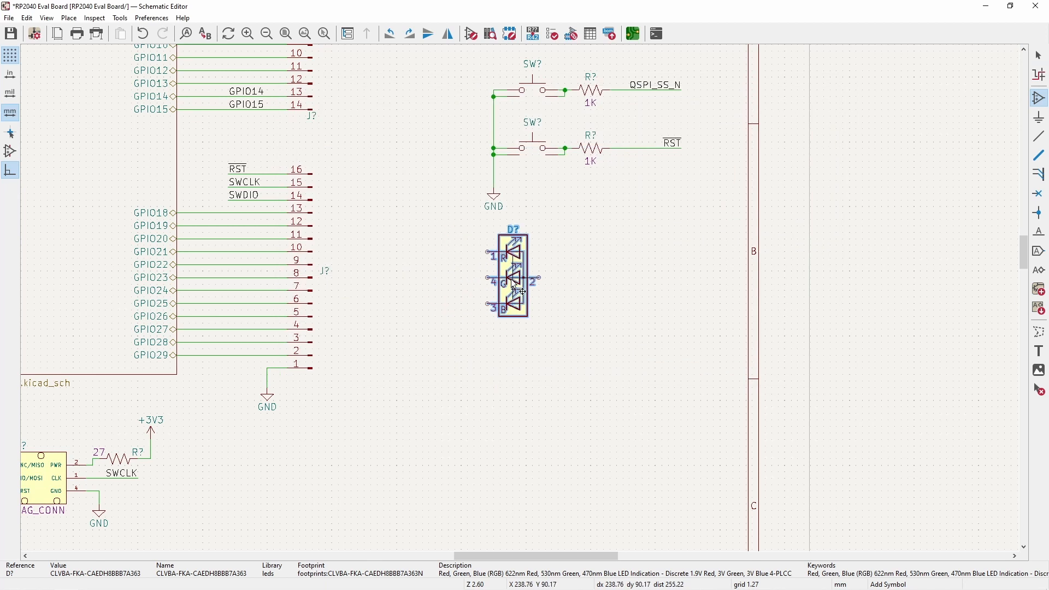
key("r")
scroll(508, 292, "up", 2)
left_click(523, 304)
scroll(524, 305, "down", 2)
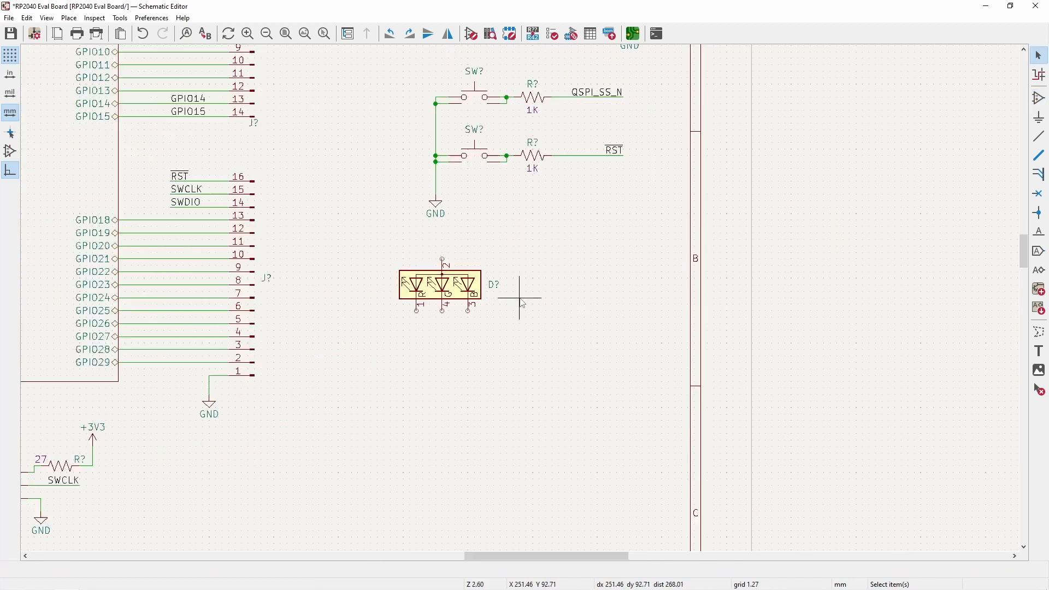
- Place a copy of the +5V power symbol above the RGB LED's pin 2 and wire it to that pin
scroll(522, 304, "up", 2)
scroll(524, 308, "down", 3)
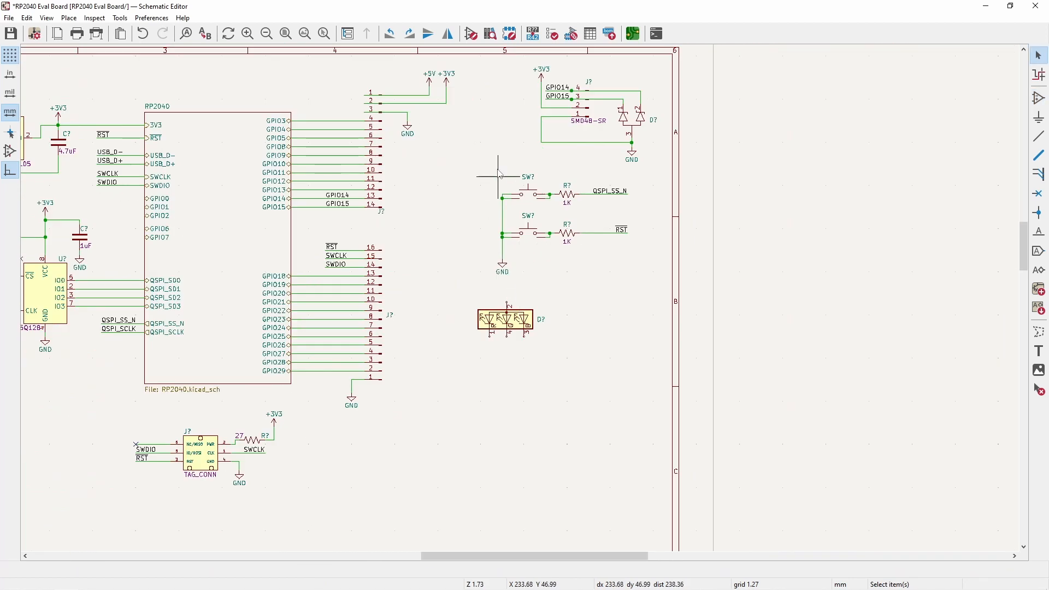
key("m")
scroll(508, 300, "up", 4)
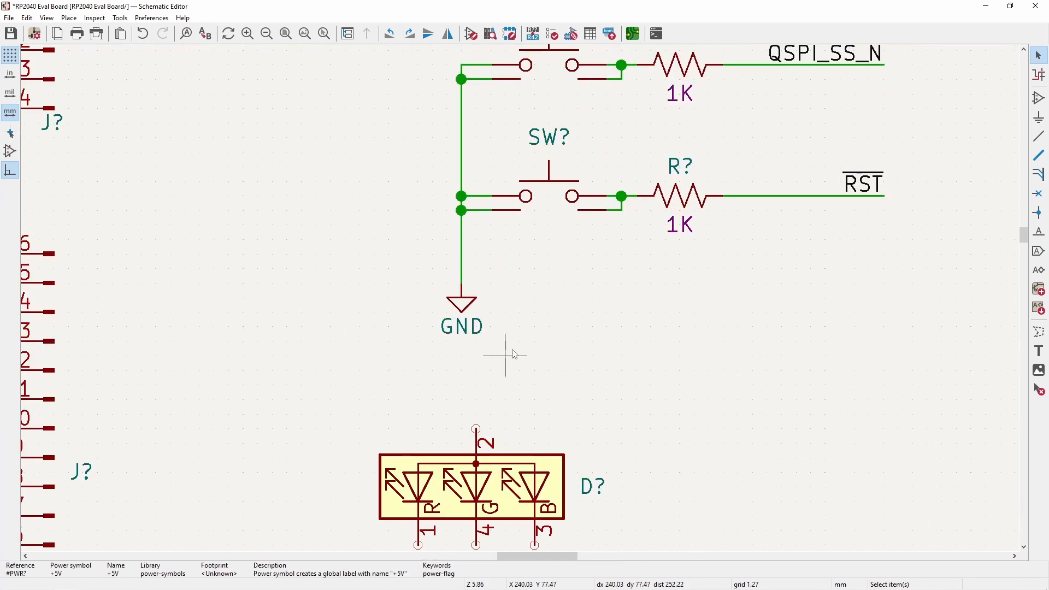
left_click(476, 416)
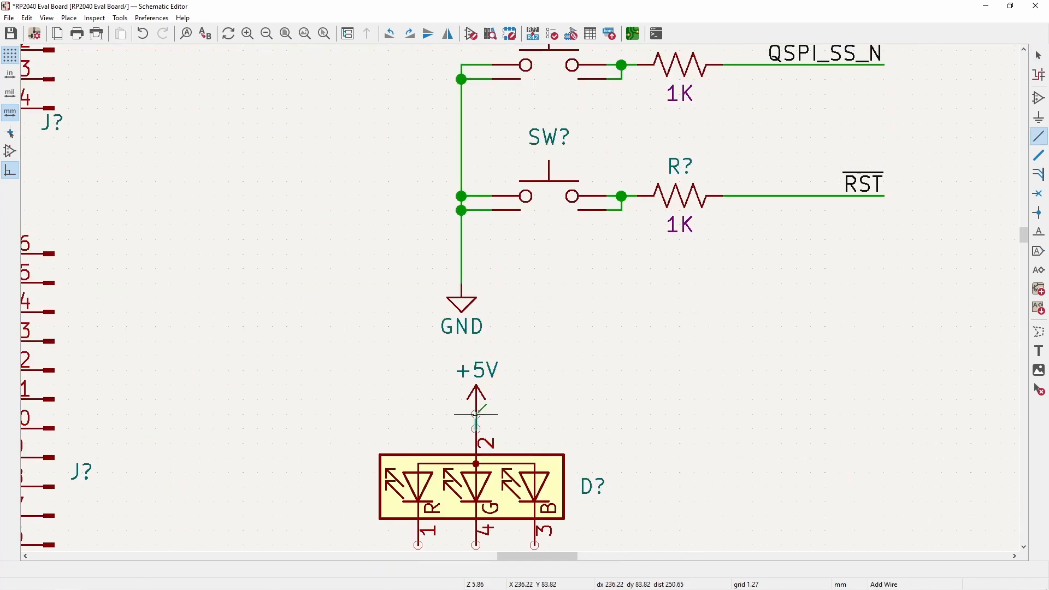
- Try a copy of the USB connector's 5.1K CC resistor below the RGB LED's pin 1, then delete it
scroll(476, 418, "down", 3)
middle_click_drag(541, 252, 545, 195)
scroll(519, 299, "down", 2)
scroll(208, 301, "up", 3)
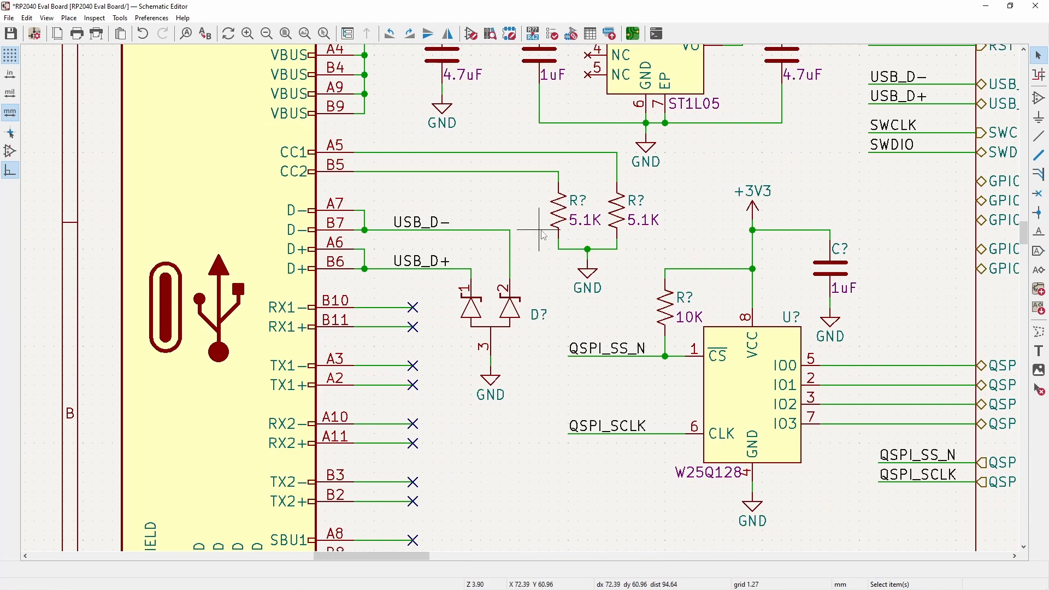
left_click(218, 269)
scroll(502, 269, "down", 3)
key("m")
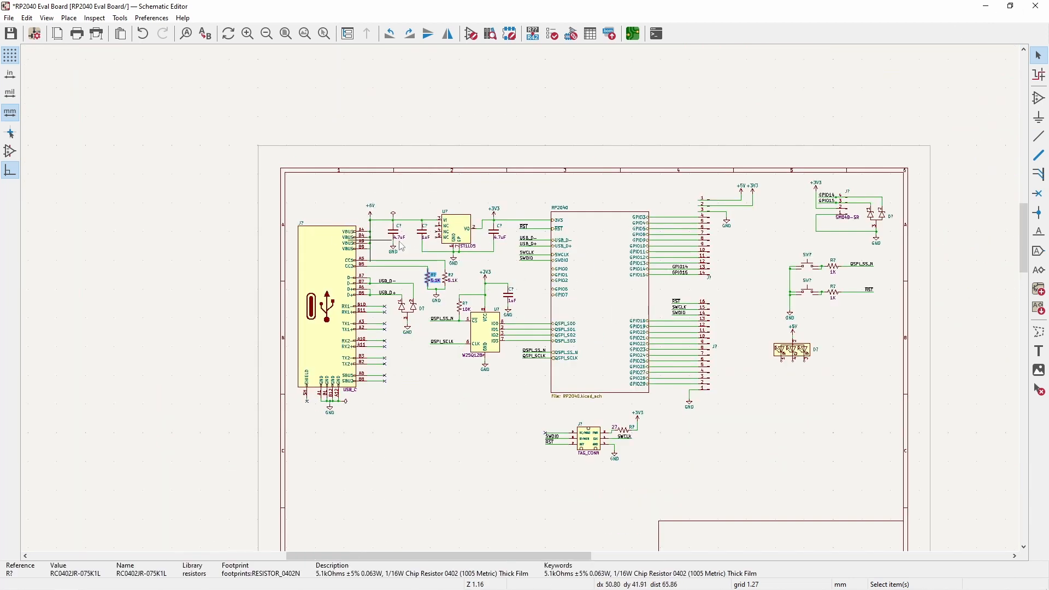
scroll(779, 365, "up", 8)
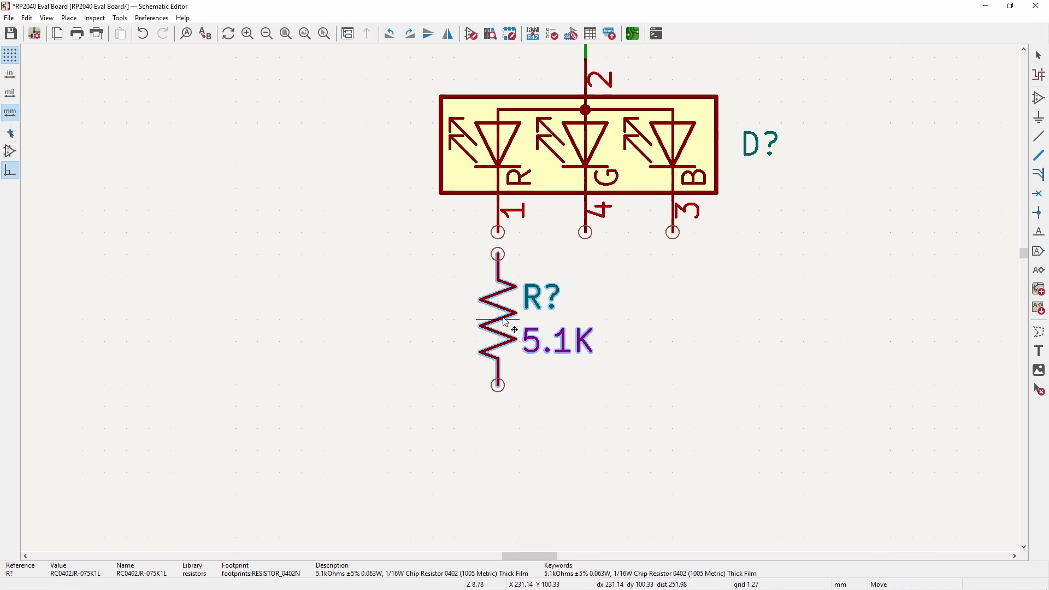
left_click(497, 331)
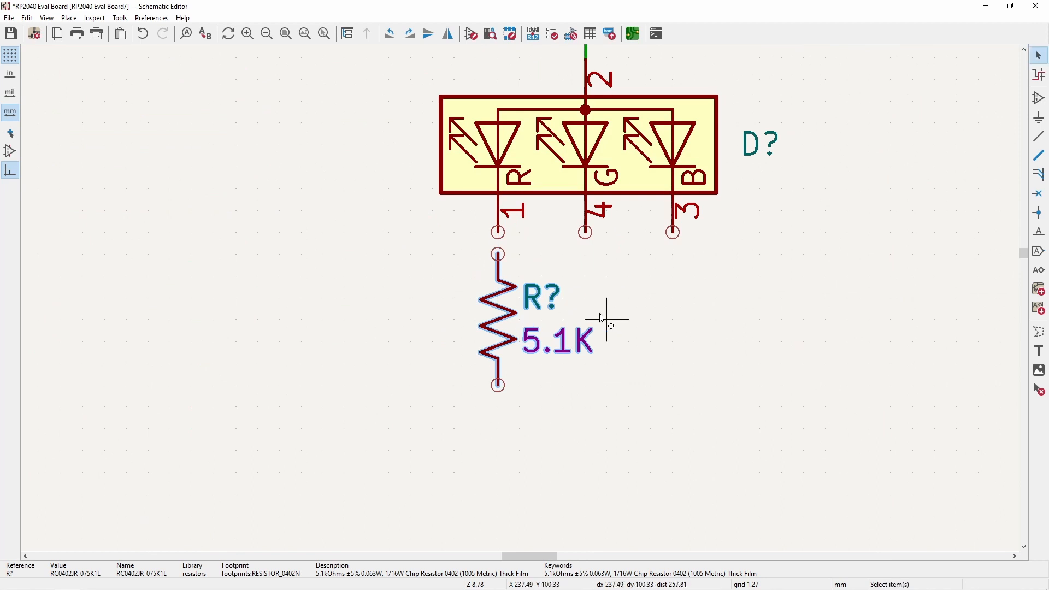
key("ctrl+d")
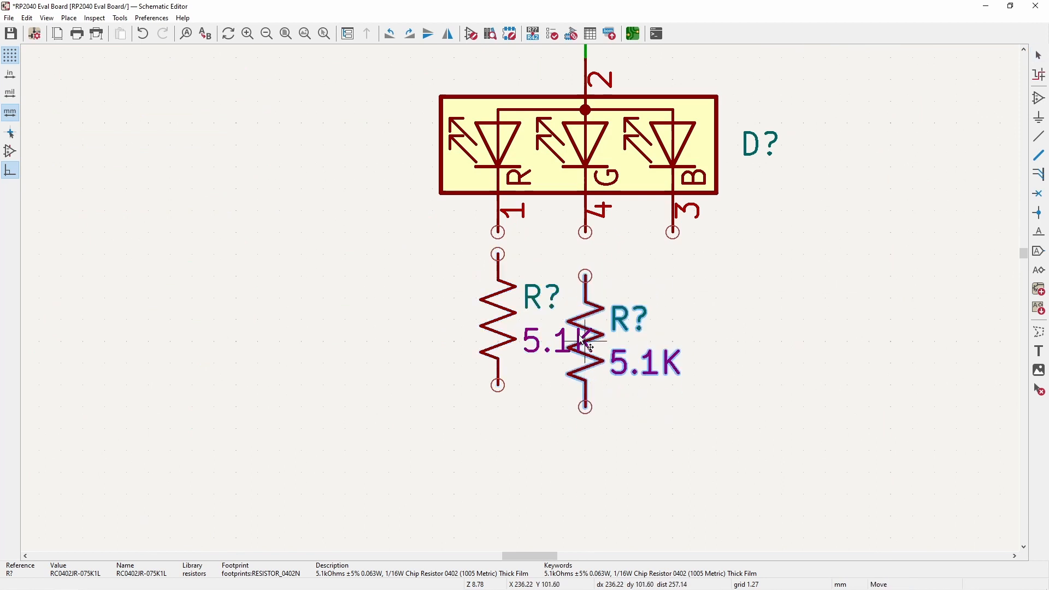
key("Escape")
key("Delete")
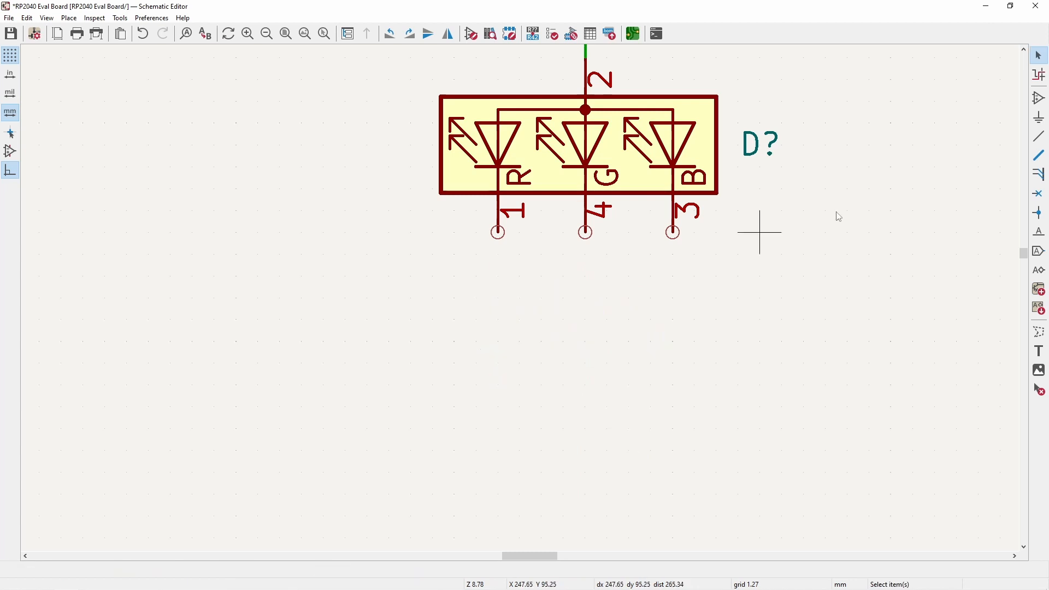
- Add a 510 ohm 0402 resistor (RC0402JR-07510RL) in series with each of the RGB LED's three lower pins
left_click(940, 131)
type("51")
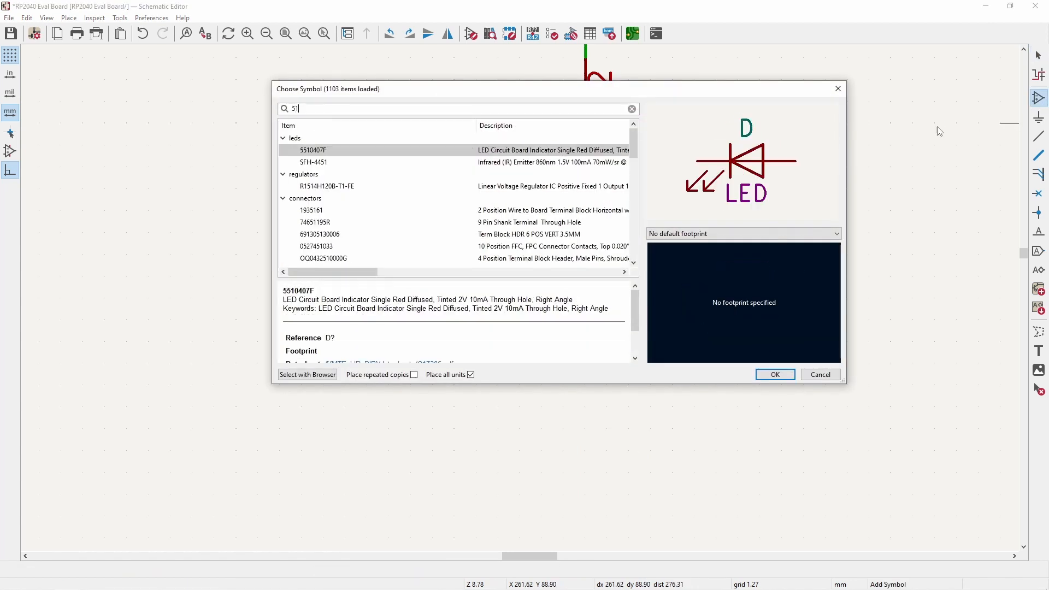
type("0 0402")
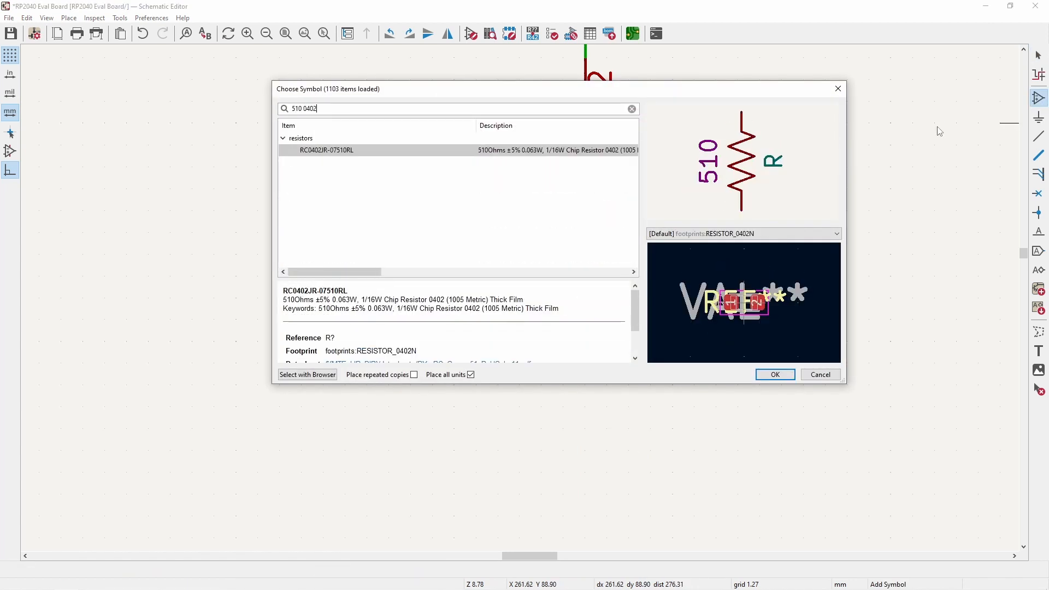
double_click(321, 150)
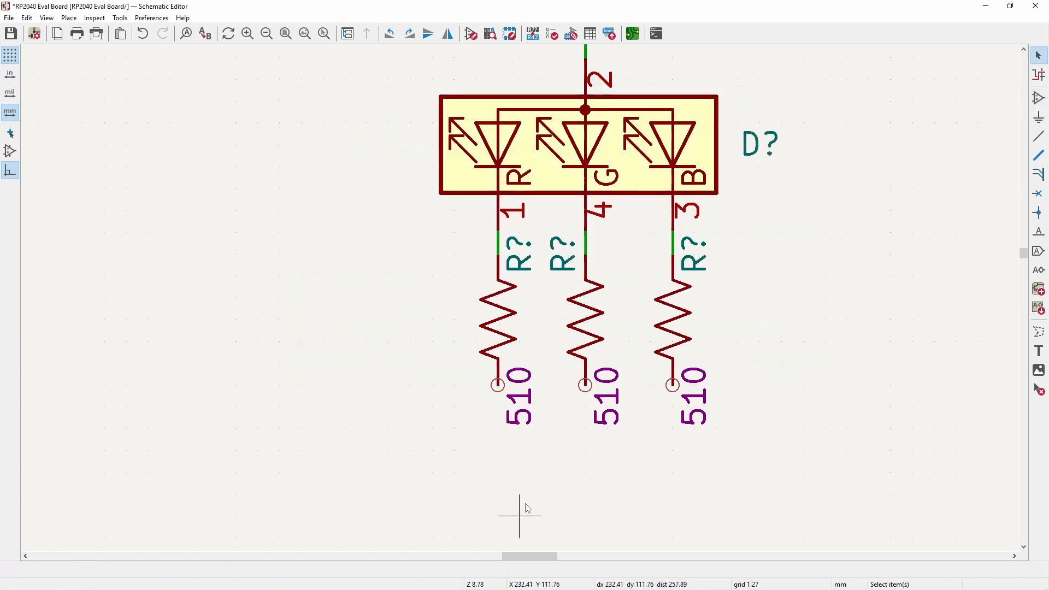
- Place a BSS138K N-channel MOSFET below the red LED channel's 510 ohm resistor, with its drain in line with the resistor
scroll(594, 451, "down", 2)
scroll(529, 307, "up", 1)
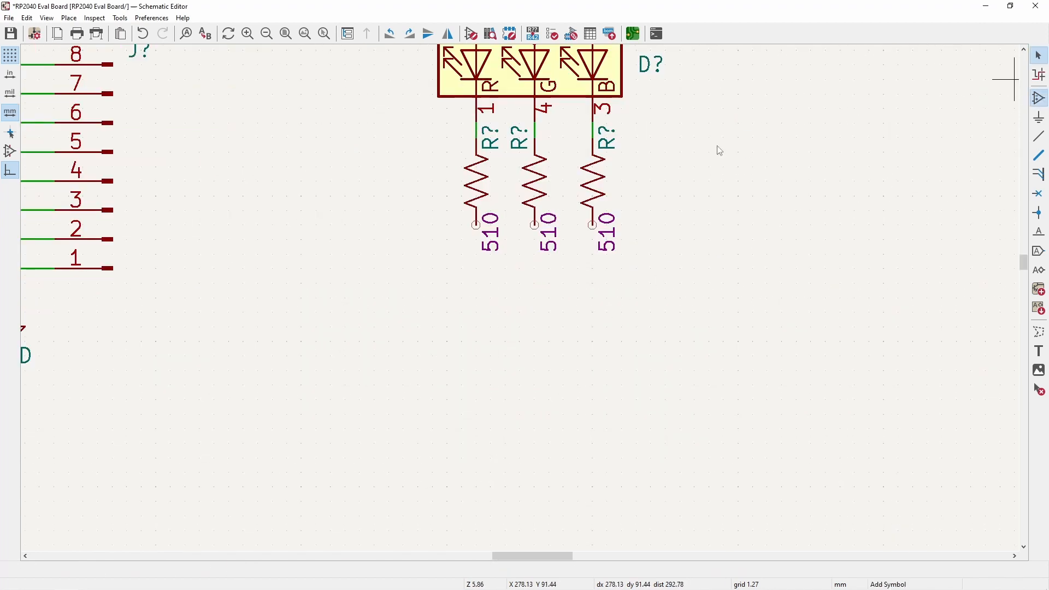
left_click(720, 150)
type("bss")
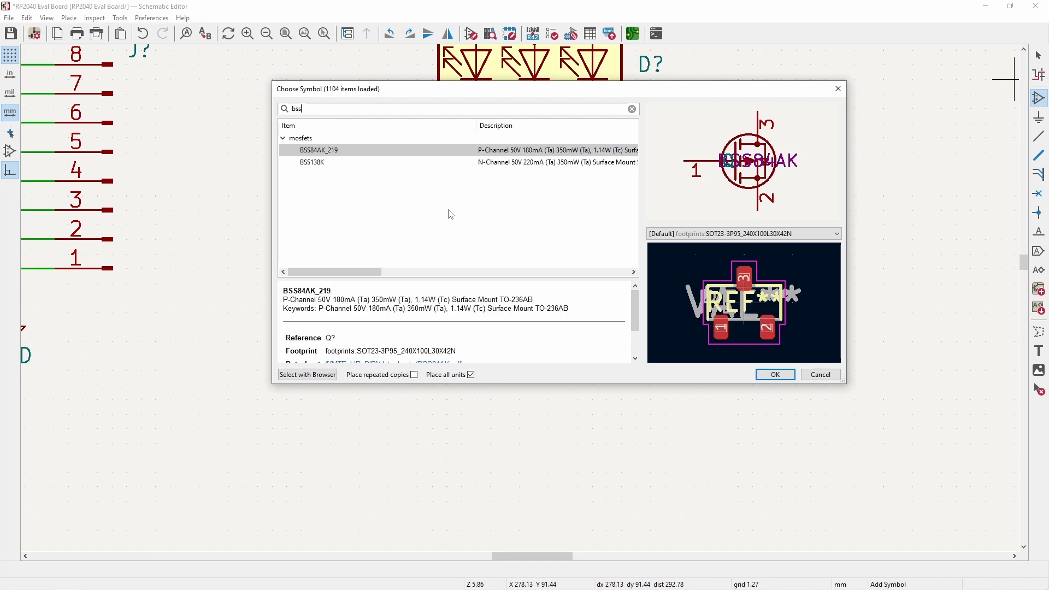
type("13")
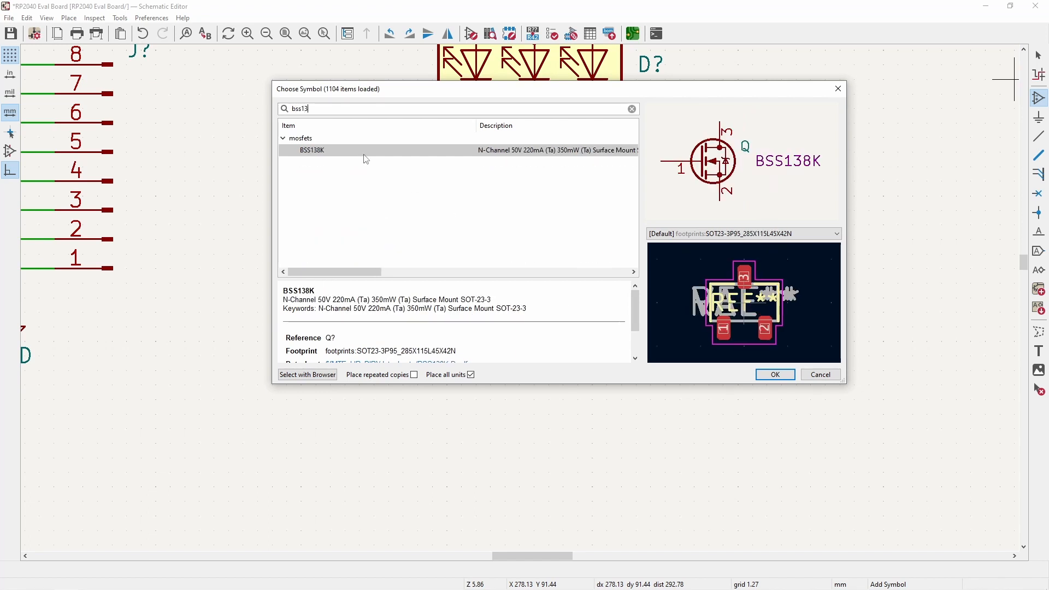
double_click(354, 151)
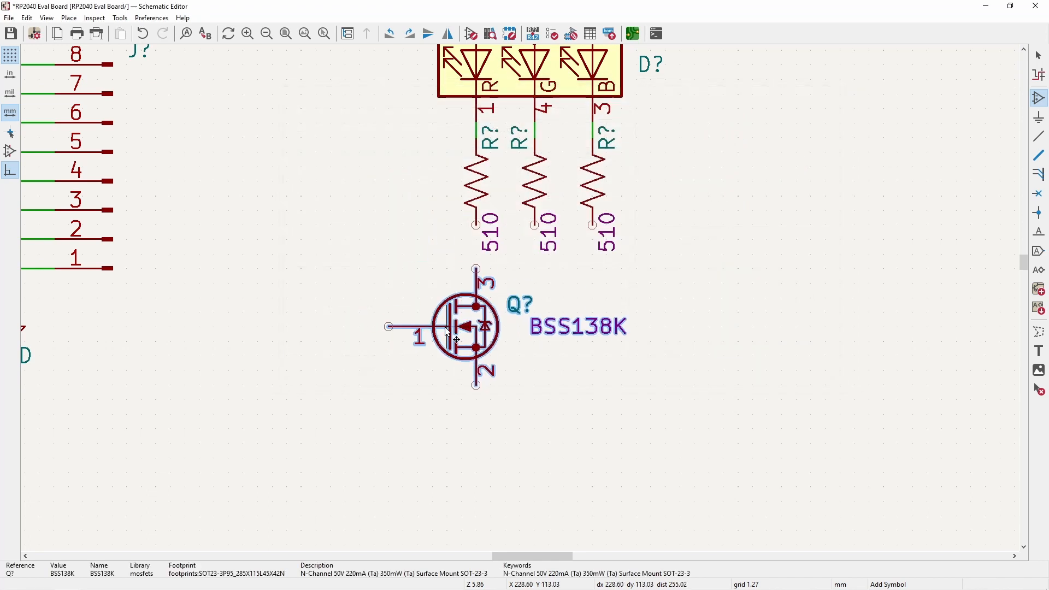
left_click(448, 332)
key("Escape")
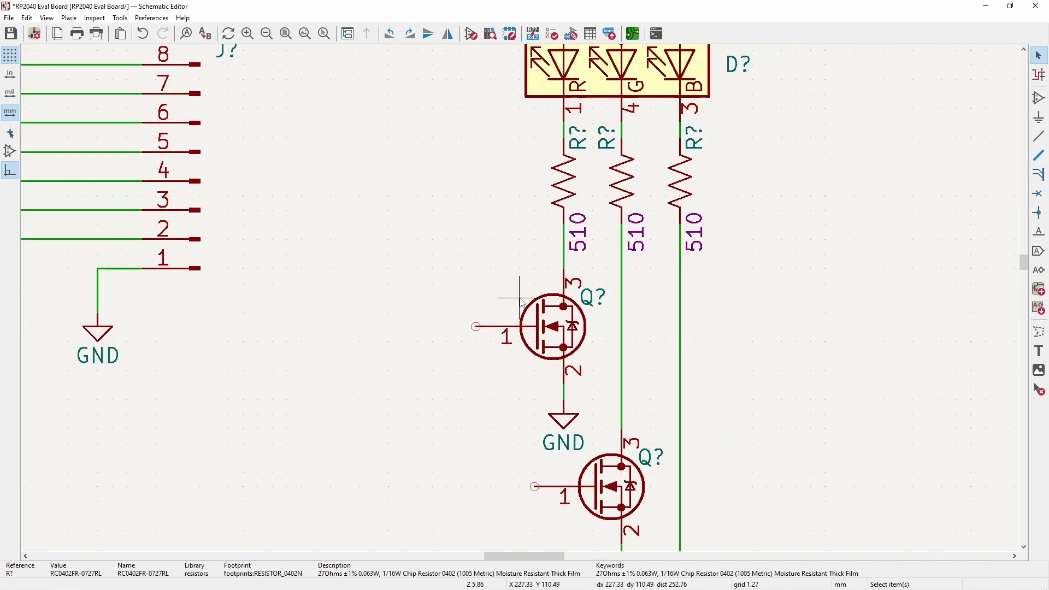
- Place a copy of the 27 ohm resistor beside the gate pin of each of the three BSS138K MOSFETs
key("ctrl+v")
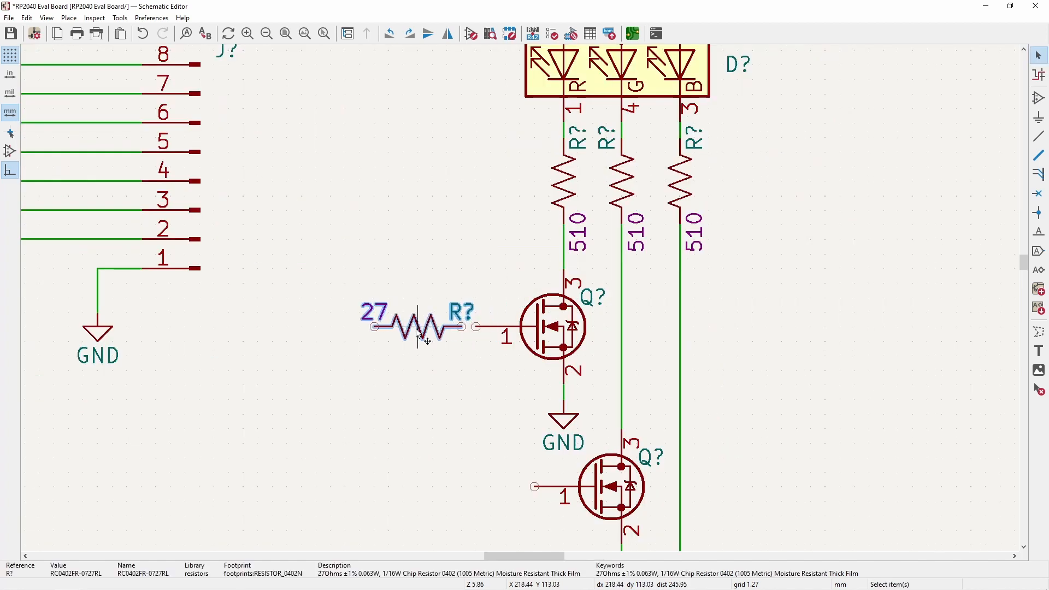
left_click(418, 332)
key("ctrl+v")
left_click(477, 492)
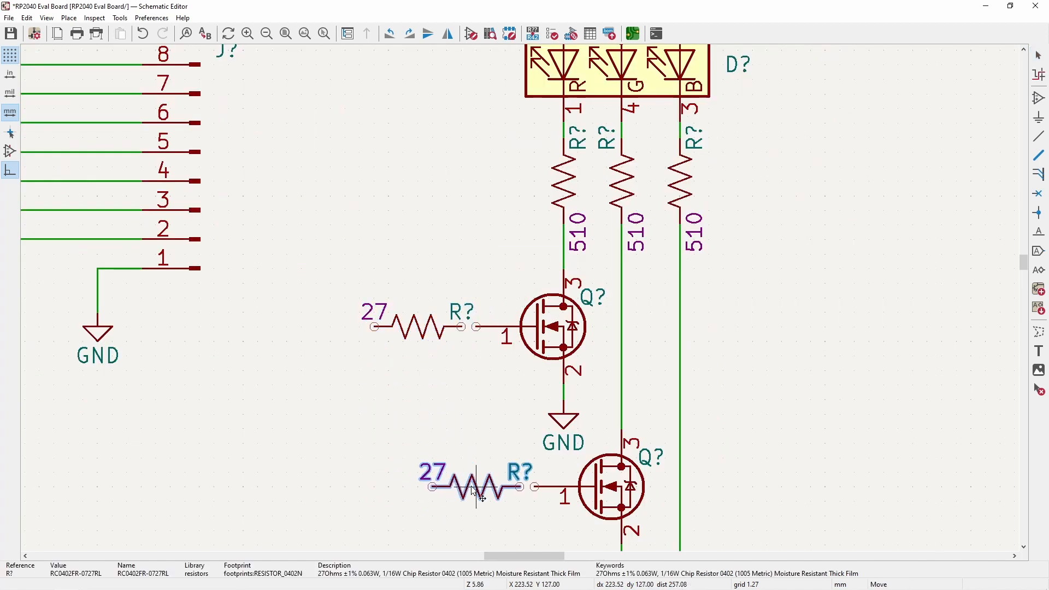
middle_click_drag(477, 491, 421, 281)
key("ctrl+v")
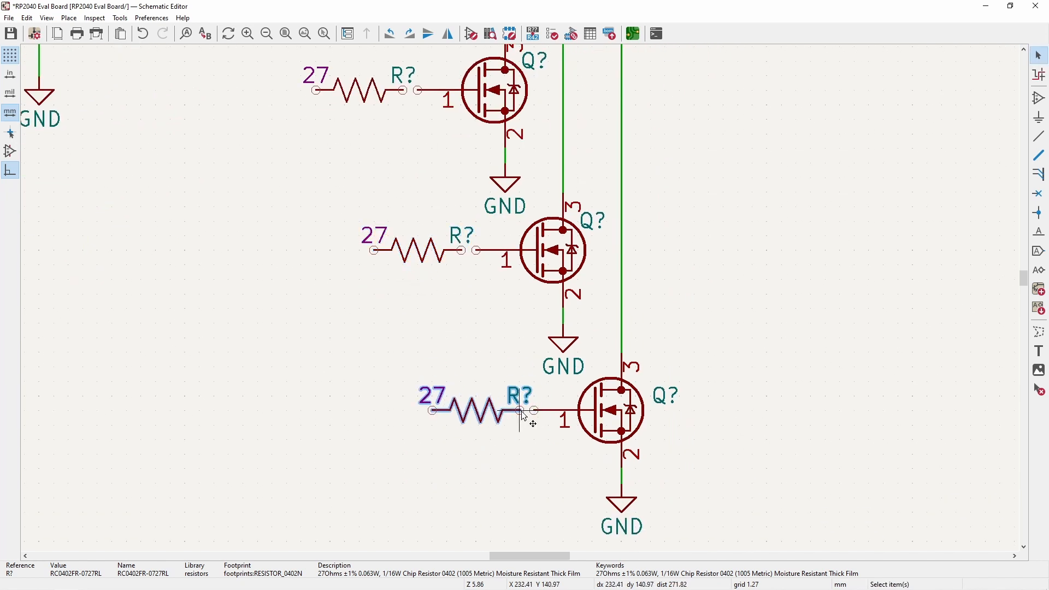
left_click(484, 414)
- Wire each 27 ohm resistor to the gate pin of its MOSFET
key("w")
left_click(534, 410)
left_click(461, 251)
left_click(477, 250)
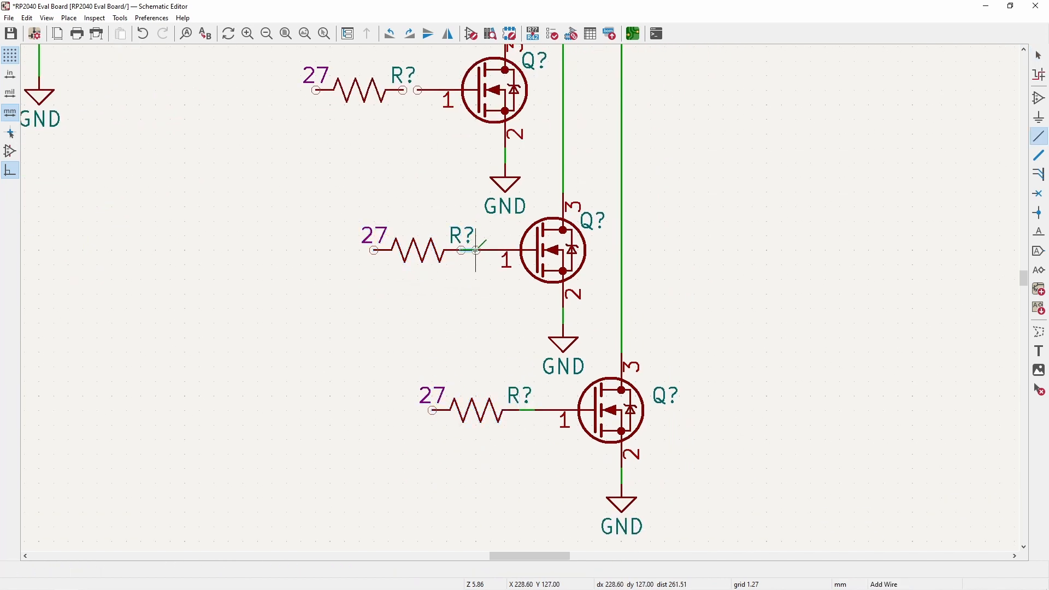
left_click(403, 90)
key("Escape")
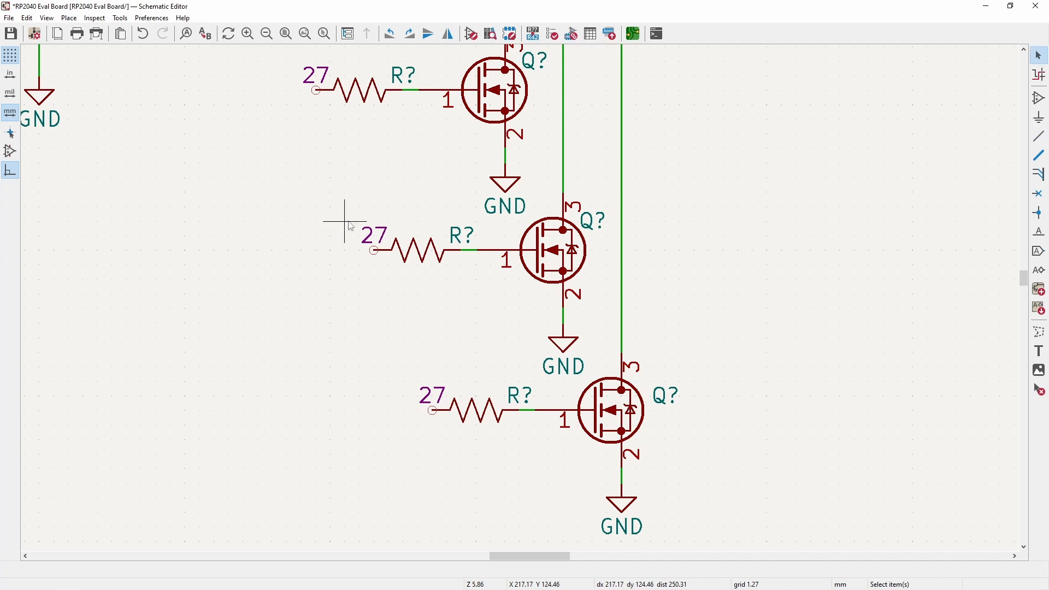
- Add the net labels LED_R, LED_G and LED_B at the RP2040 sheet's GPIO0, GPIO1 and GPIO2 pins
scroll(520, 297, "down", 4)
middle_click_drag(650, 377, 736, 446)
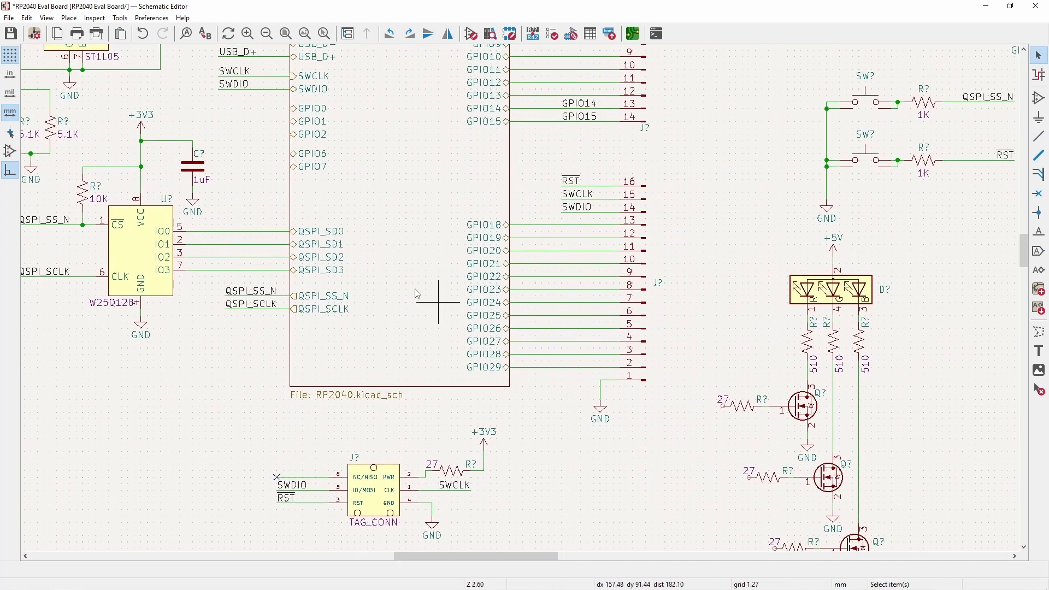
middle_click_drag(393, 278, 512, 402)
scroll(420, 269, "up", 4)
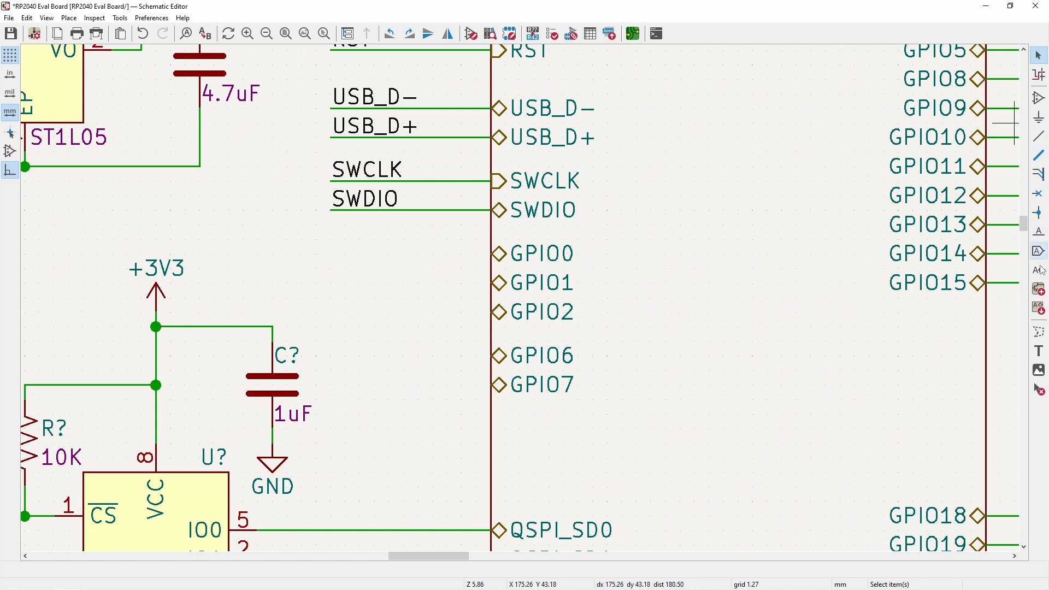
left_click(1038, 232)
left_click(761, 252)
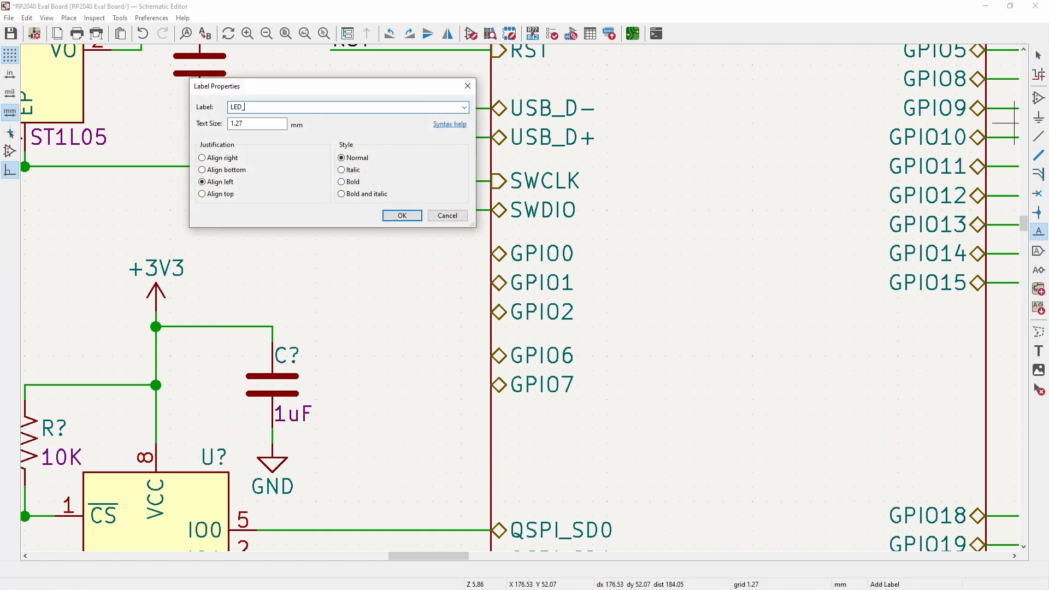
type("LED_R")
key("Return")
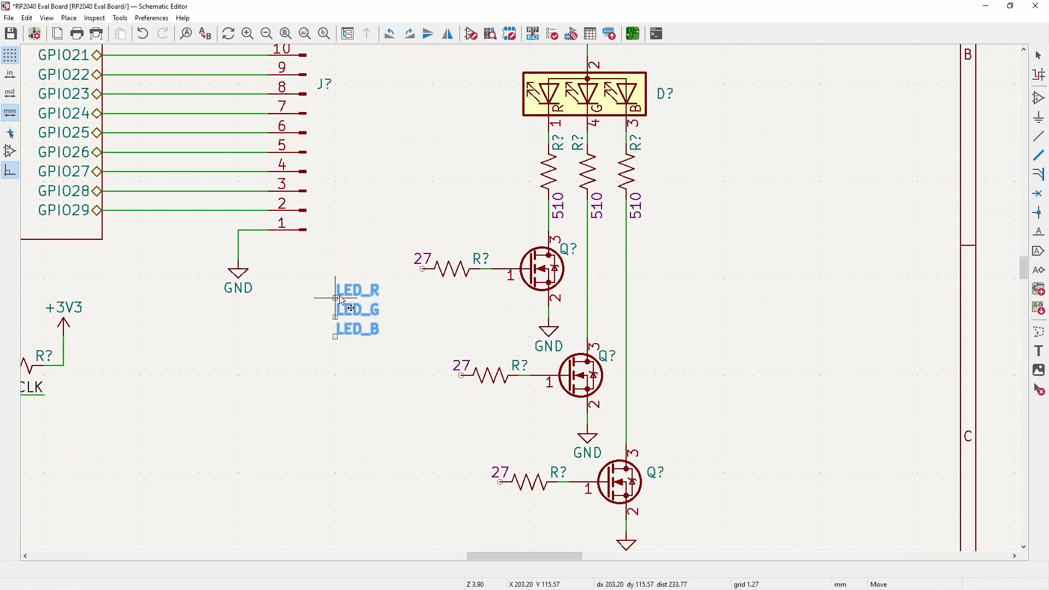
- Place copies of the LED_R, LED_G and LED_B labels on wires to the three 27 ohm gate resistors, in order from the first MOSFET
left_click(356, 316)
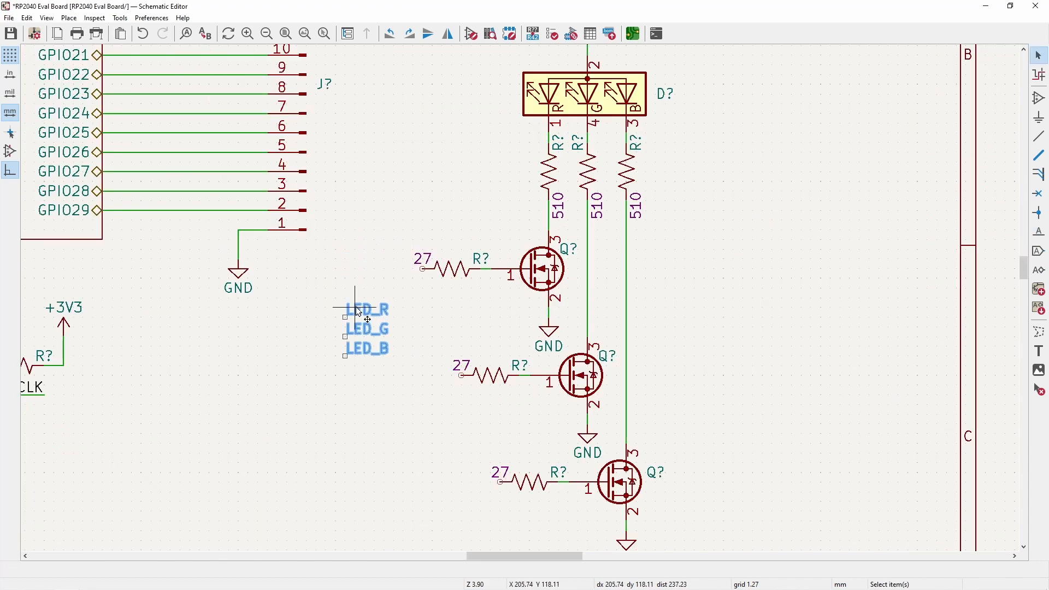
left_click_drag(356, 313, 375, 261)
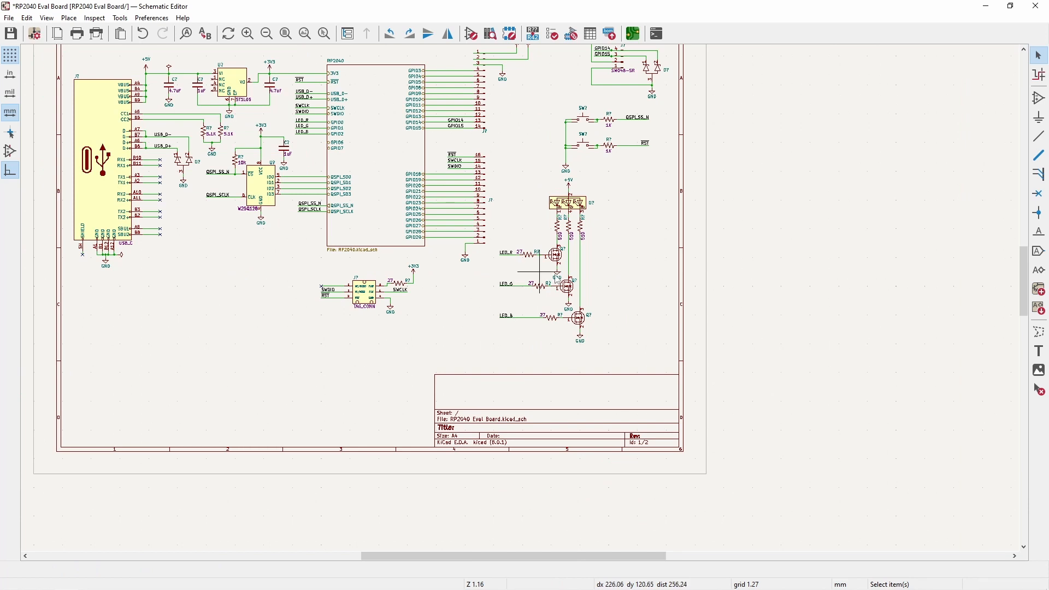
middle_click_drag(629, 257, 706, 331)
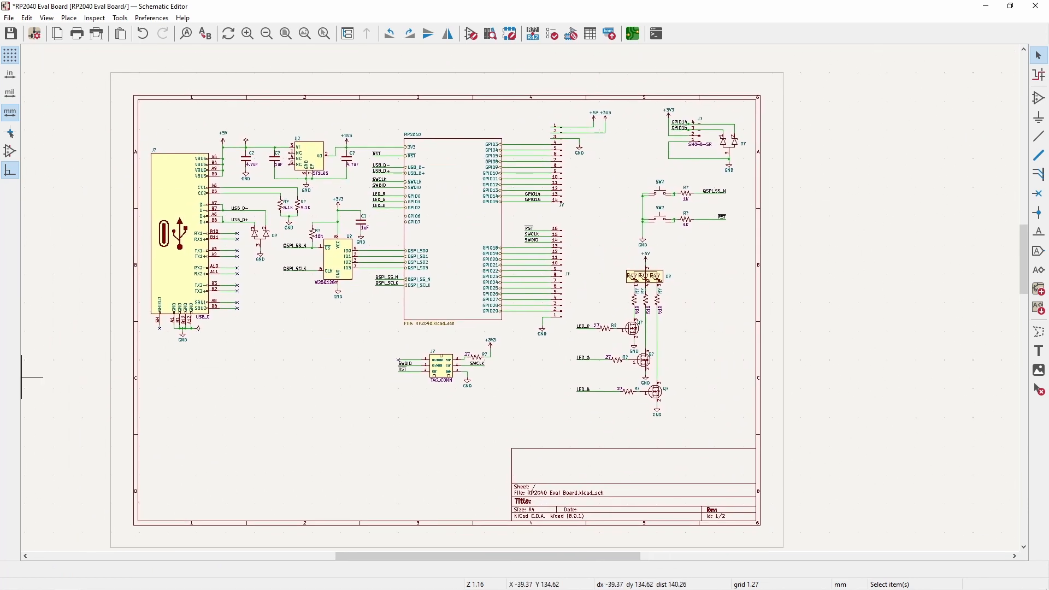
- Move the reference designator of the lower 16-pin header to just below its pin 1 and save the schematic
scroll(607, 496, "up", 2)
middle_click_drag(503, 249, 603, 403)
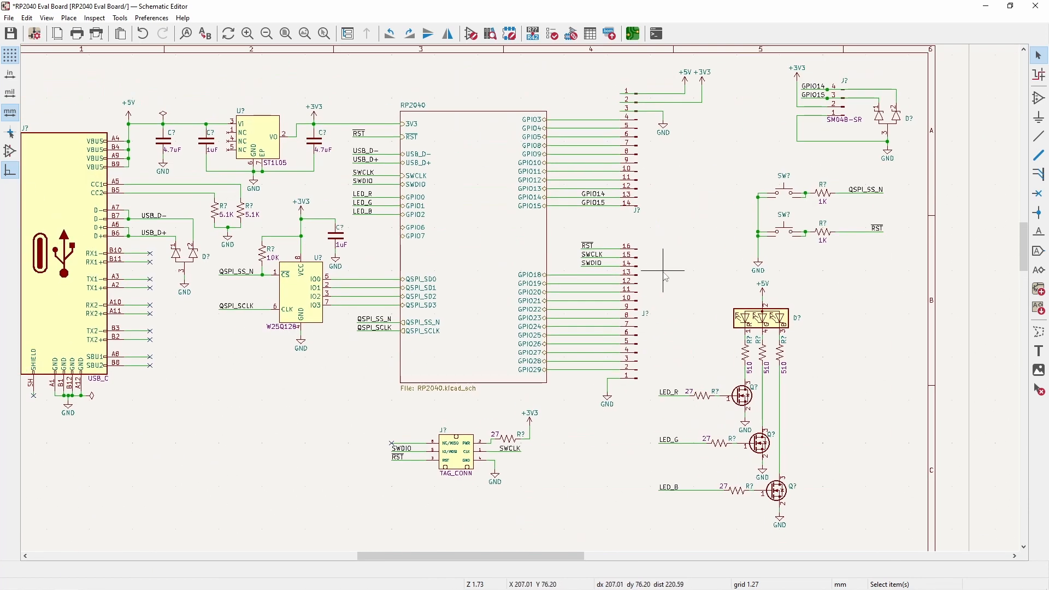
left_click_drag(645, 313, 637, 391)
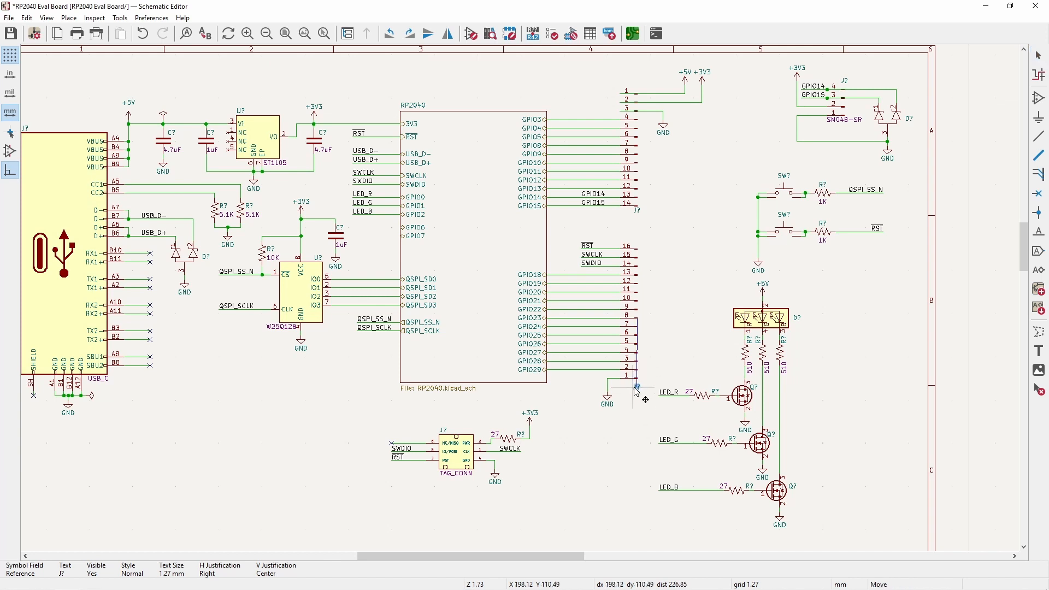
left_click(637, 391)
key("ctrl+s")
- Annotate the entire schematic, keeping existing annotations and sorting symbols by X position, and save it
left_click(532, 34)
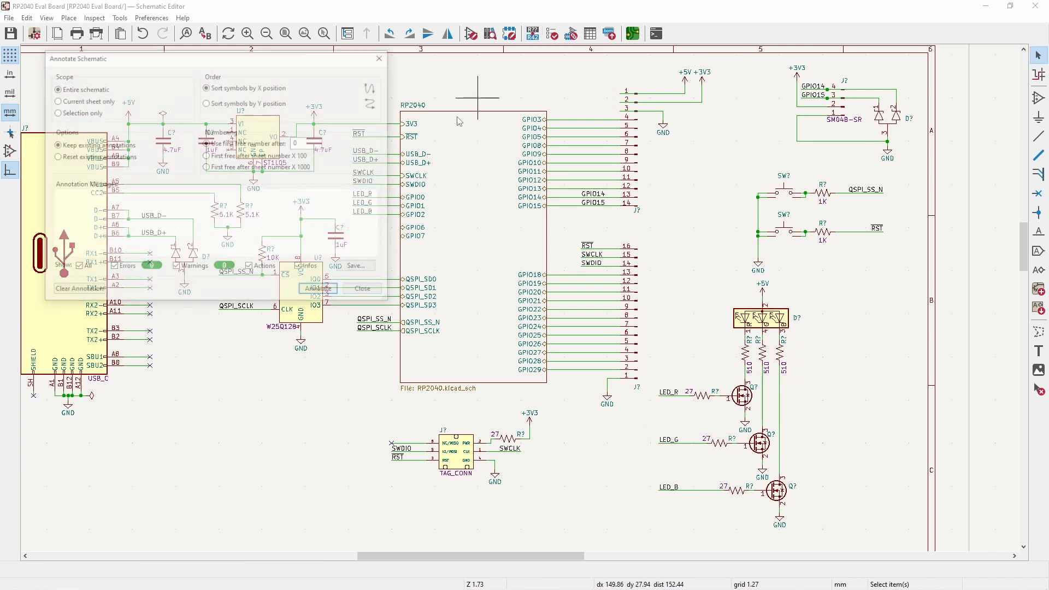
left_click(318, 288)
left_click(362, 287)
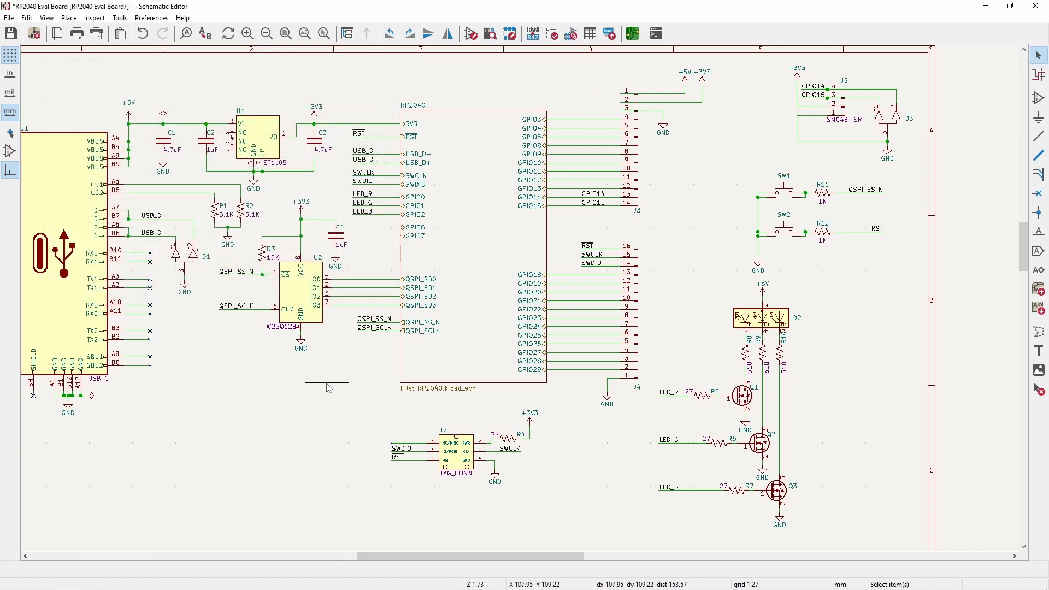
key("ctrl+s")
- Run the electrical rules check and locate the GPIO7 sheet pin violation
left_click(552, 33)
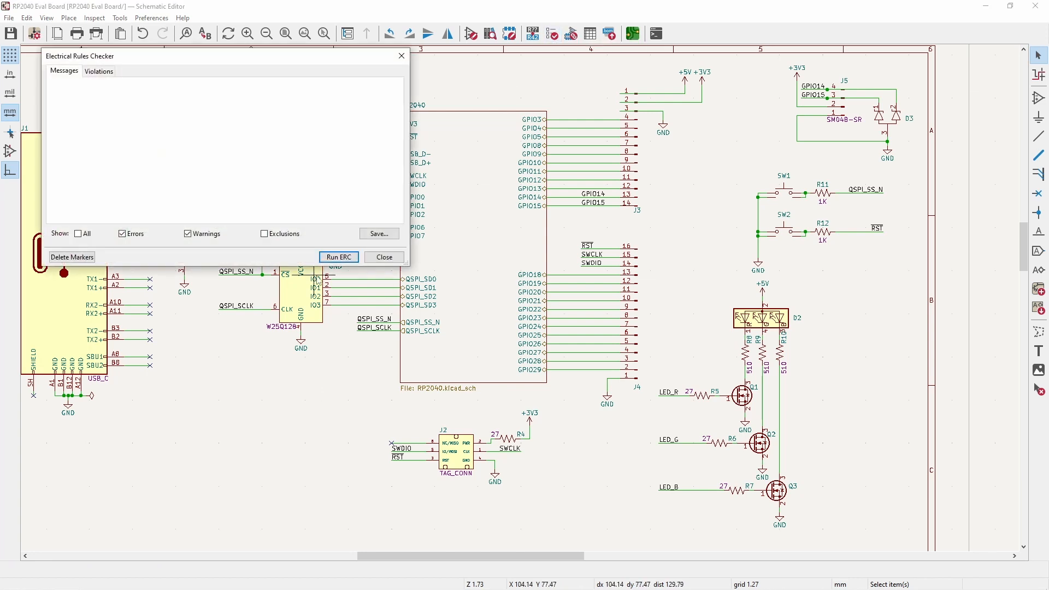
left_click(339, 257)
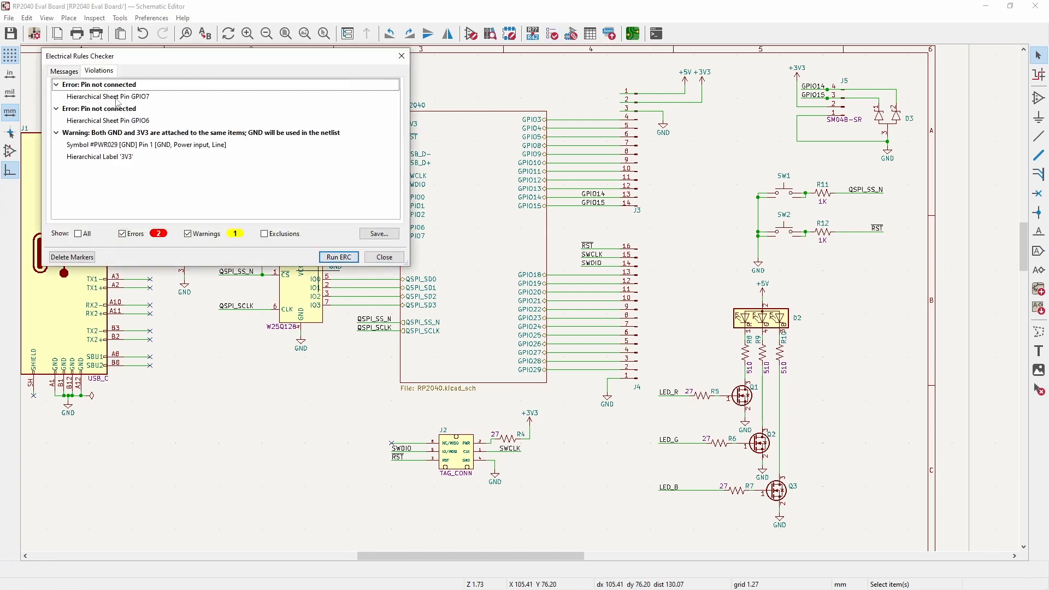
left_click(117, 98)
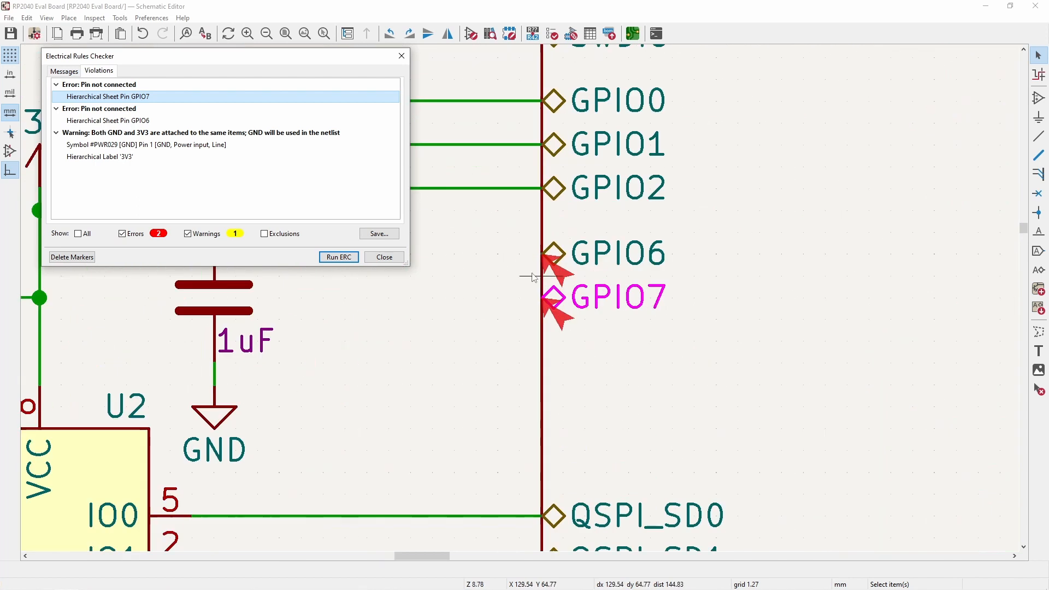
- Attach a short wire ending in a no-connect flag to each of the RP2040 sheet pins GPIO6 and GPIO7
key("w")
scroll(539, 256, "down", 3)
double_click(491, 298)
scroll(537, 298, "up", 3)
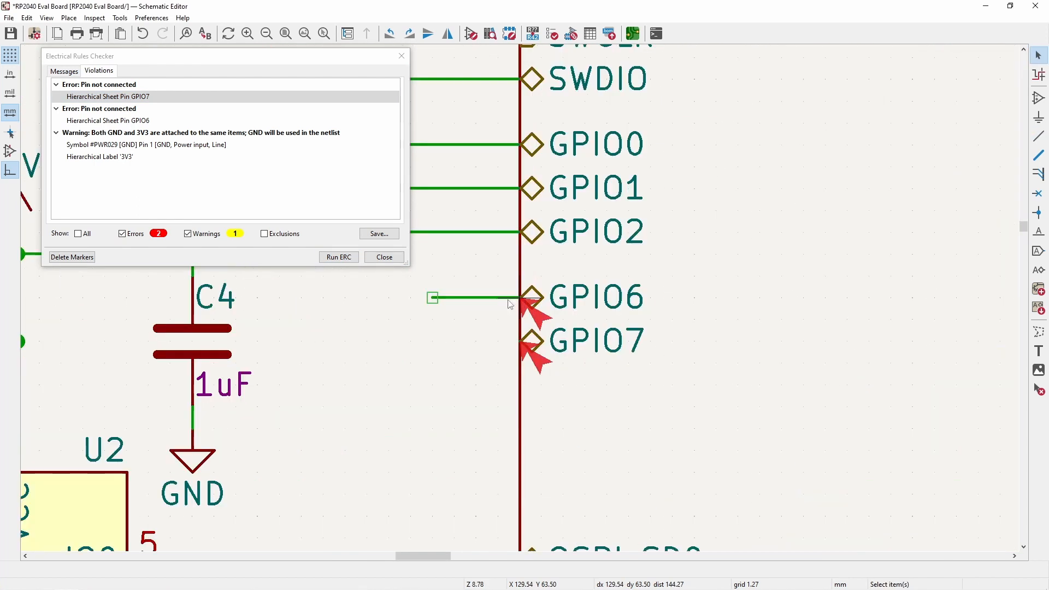
key("q")
key("Escape")
left_click_drag(459, 326, 418, 282)
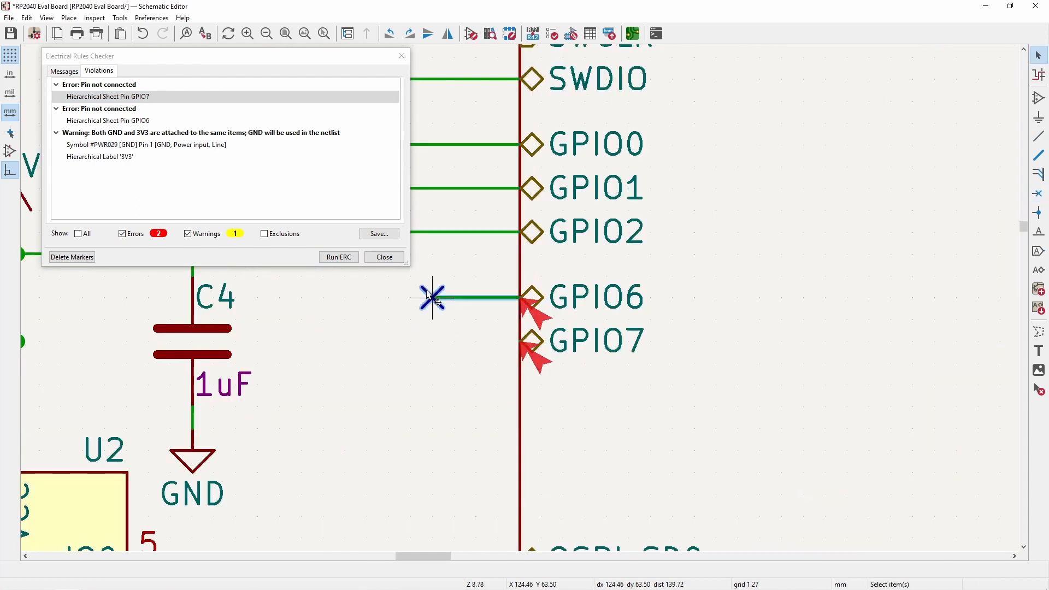
key("ctrl+d")
left_click(434, 367)
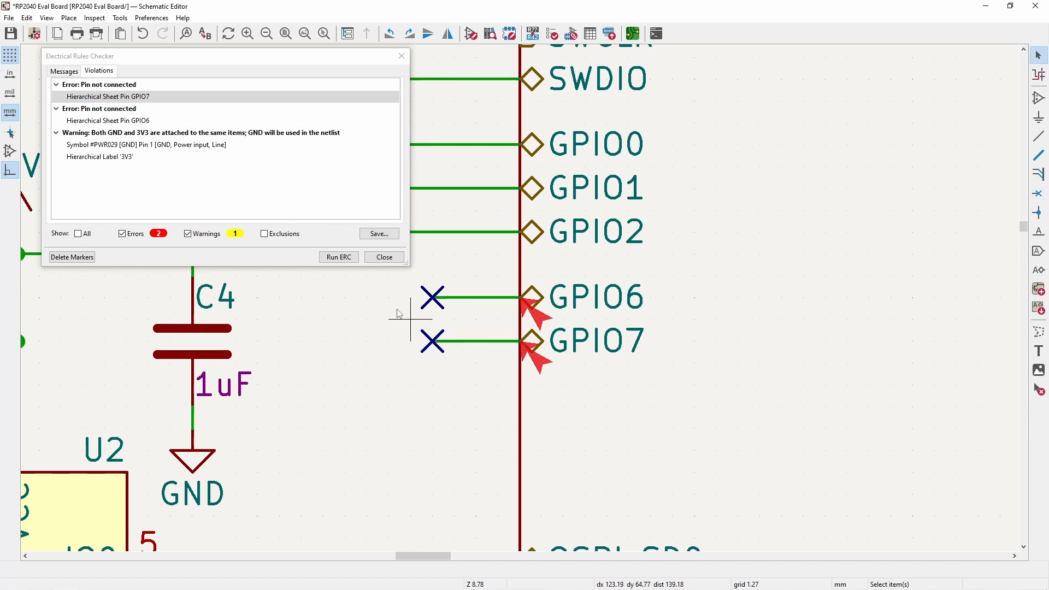
- Rerun the electrical rules check and locate the 3V3 hierarchical label named in the warning
left_click(338, 258)
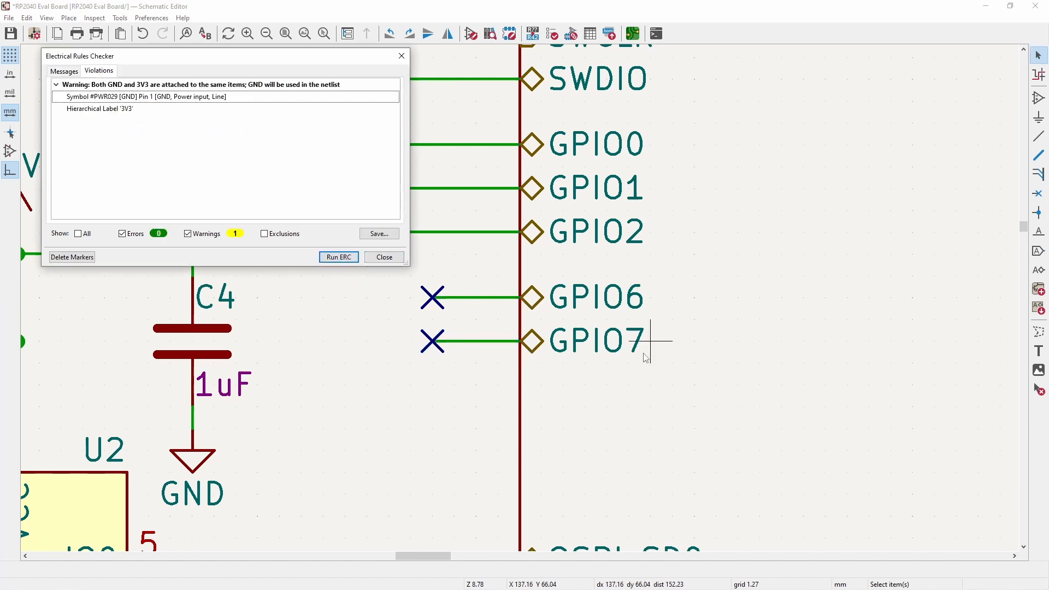
scroll(709, 327, "down", 6)
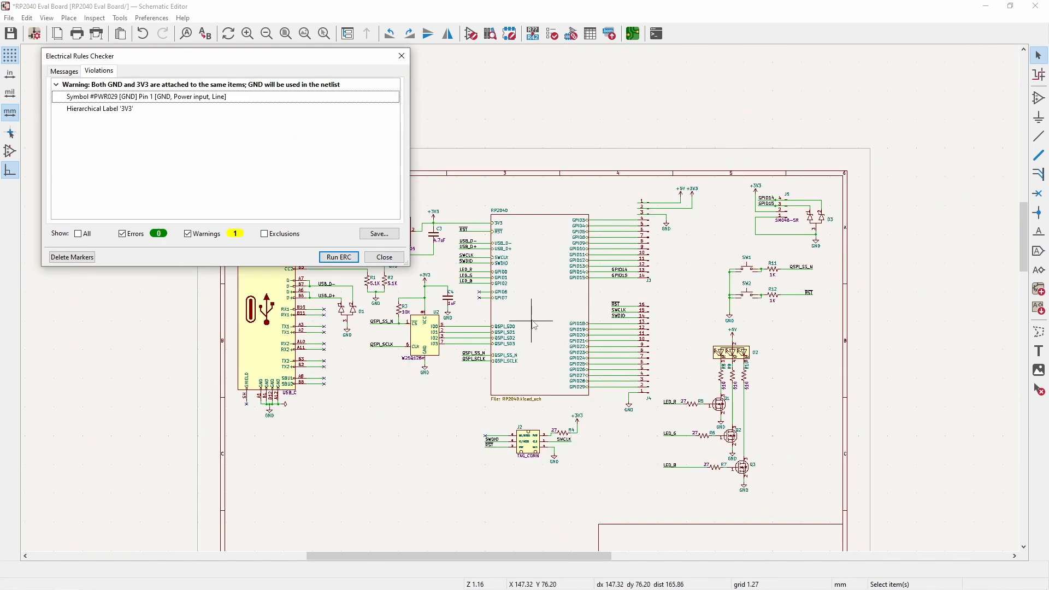
scroll(481, 224, "up", 2)
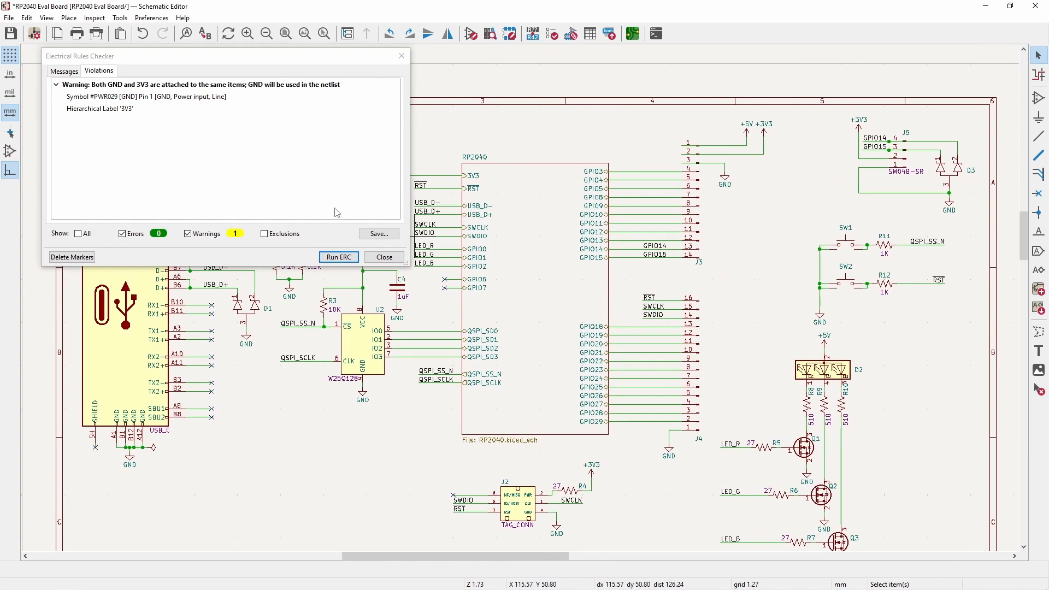
left_click(128, 109)
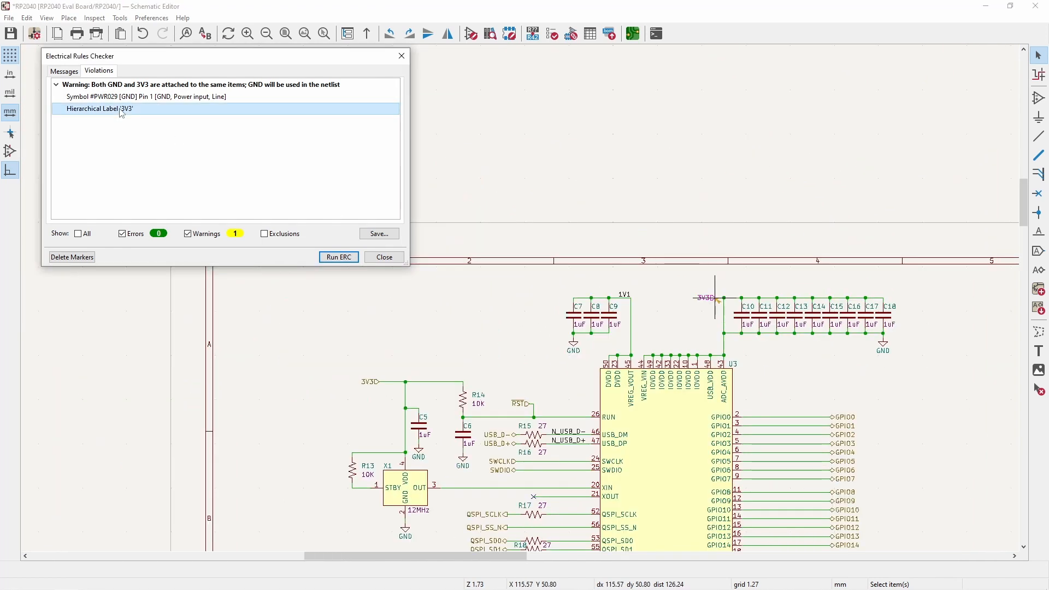
- Delete the vertical wire between the 3V3 rail and the lower rail of capacitors C10 to C18, and rerun the electrical rules check
scroll(522, 302, "up", 2)
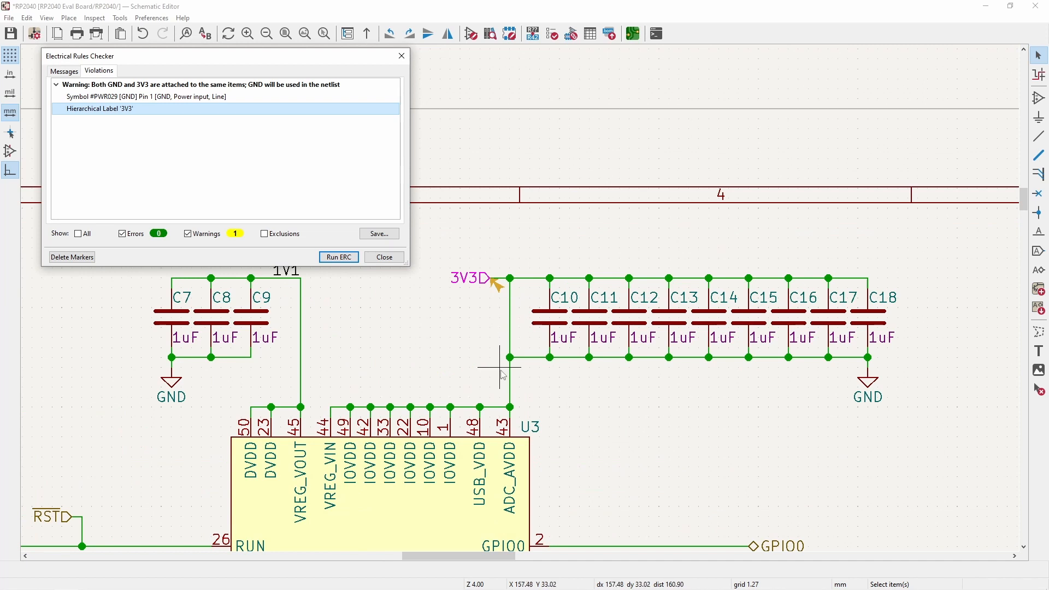
left_click(511, 331)
key("Delete")
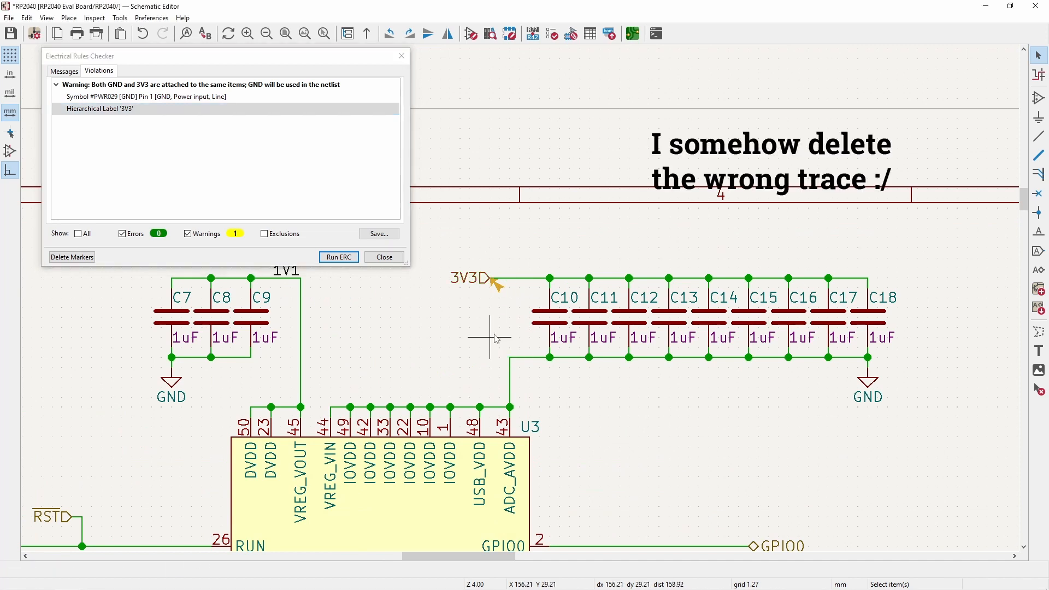
middle_click_drag(490, 335, 639, 354)
left_click(339, 256)
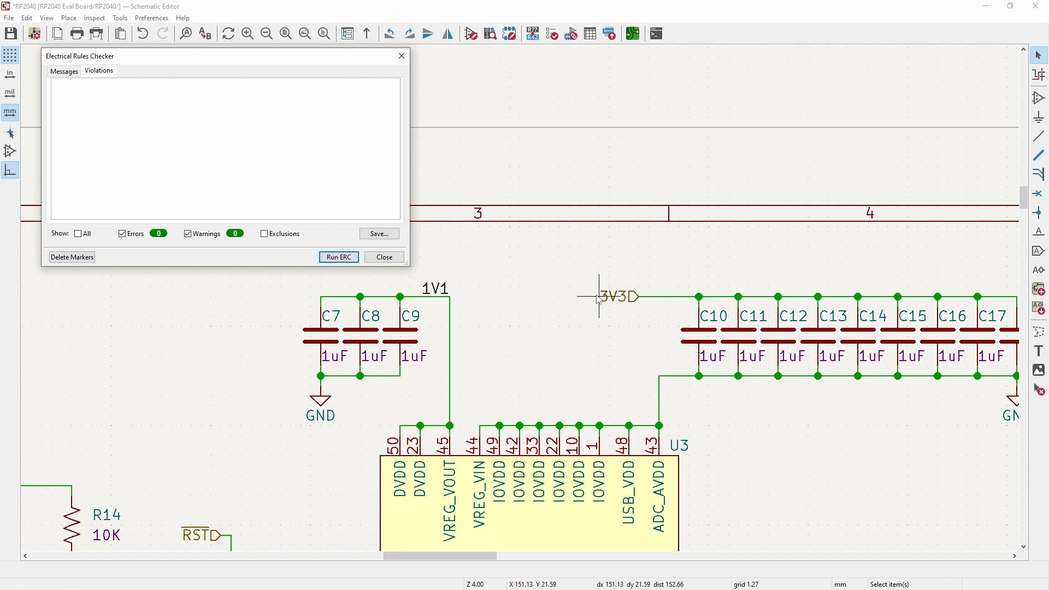
left_click(352, 259)
left_click(385, 257)
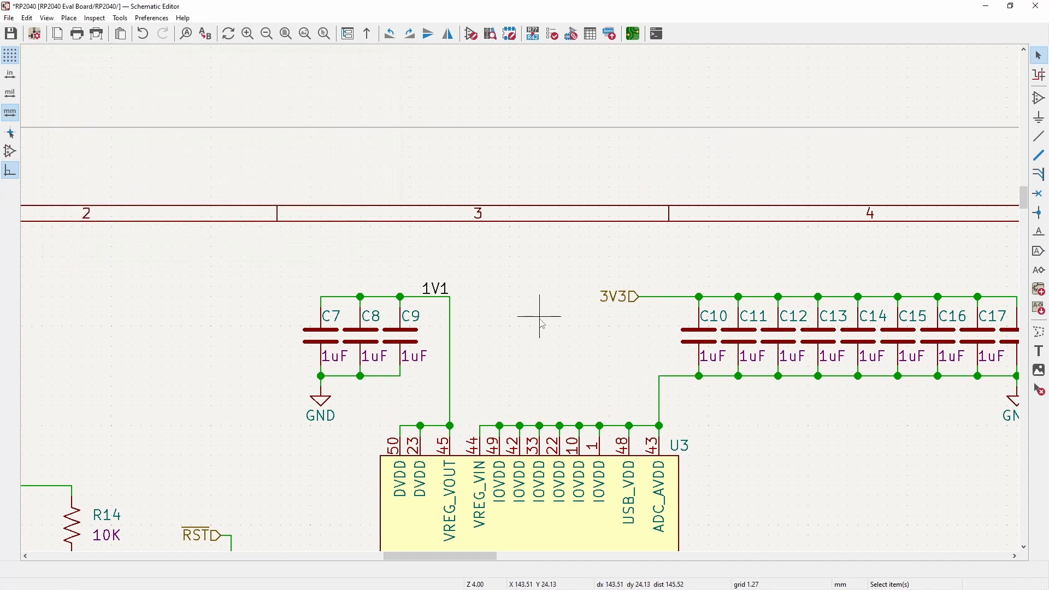
- Save the schematic and return from the RP2040 subsheet to the root sheet
key("ctrl+s")
left_click(368, 33)
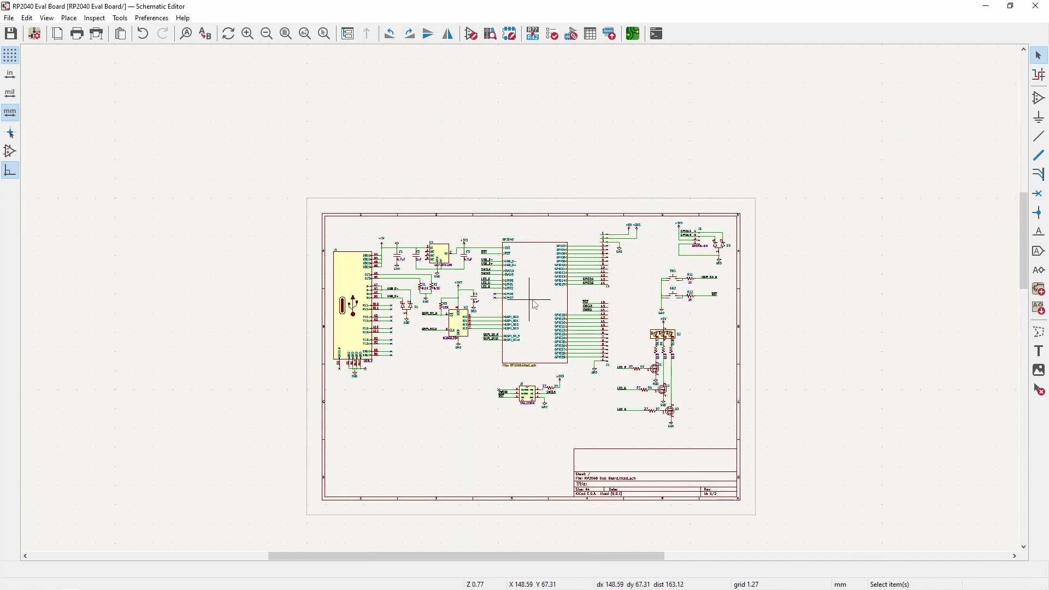
scroll(523, 304, "up", 3)
scroll(523, 303, "up", 4)
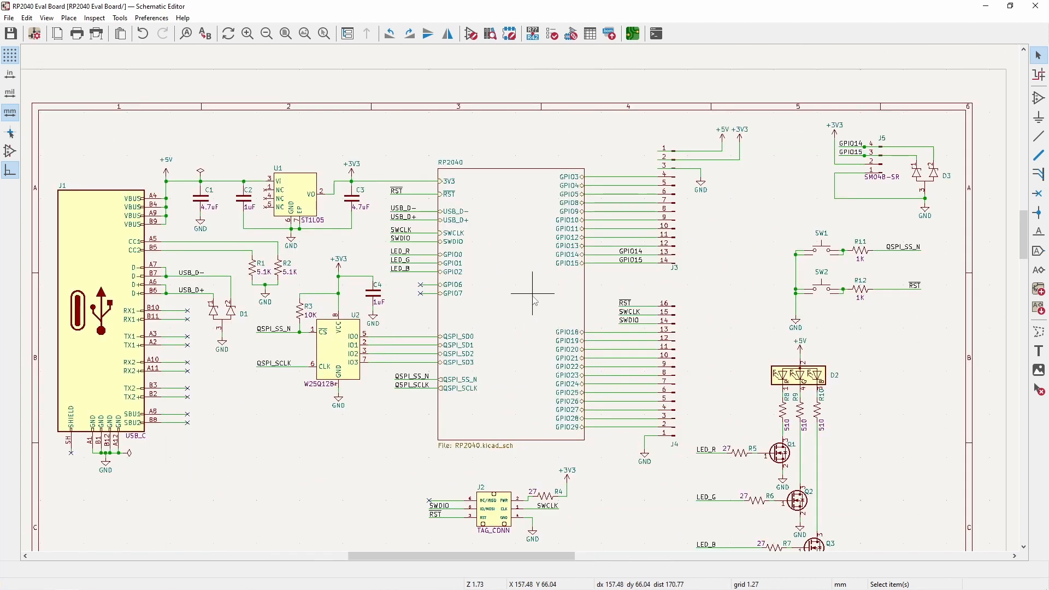
middle_click_drag(530, 256, 534, 251)
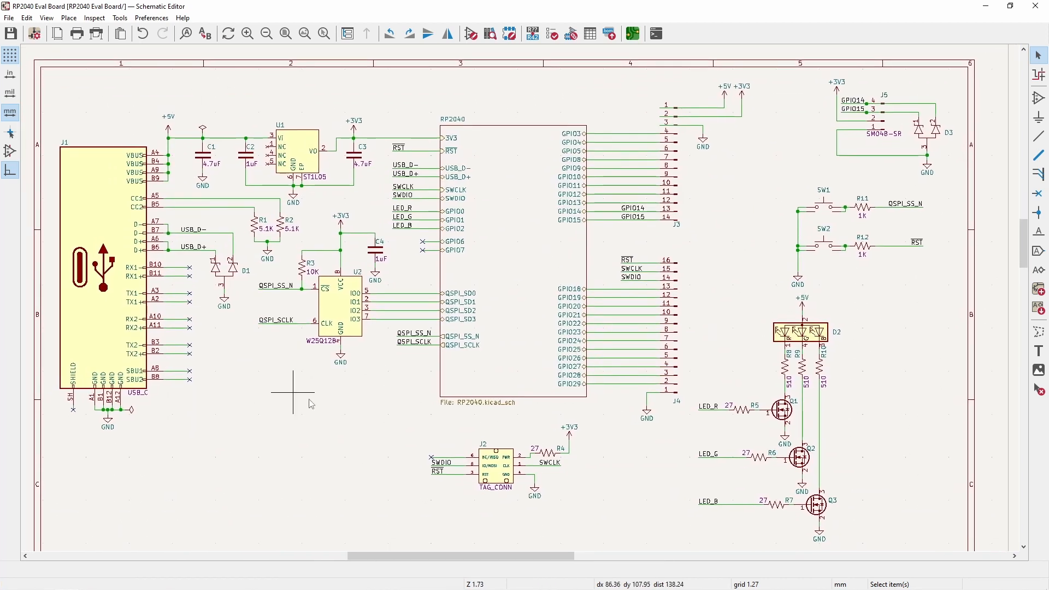